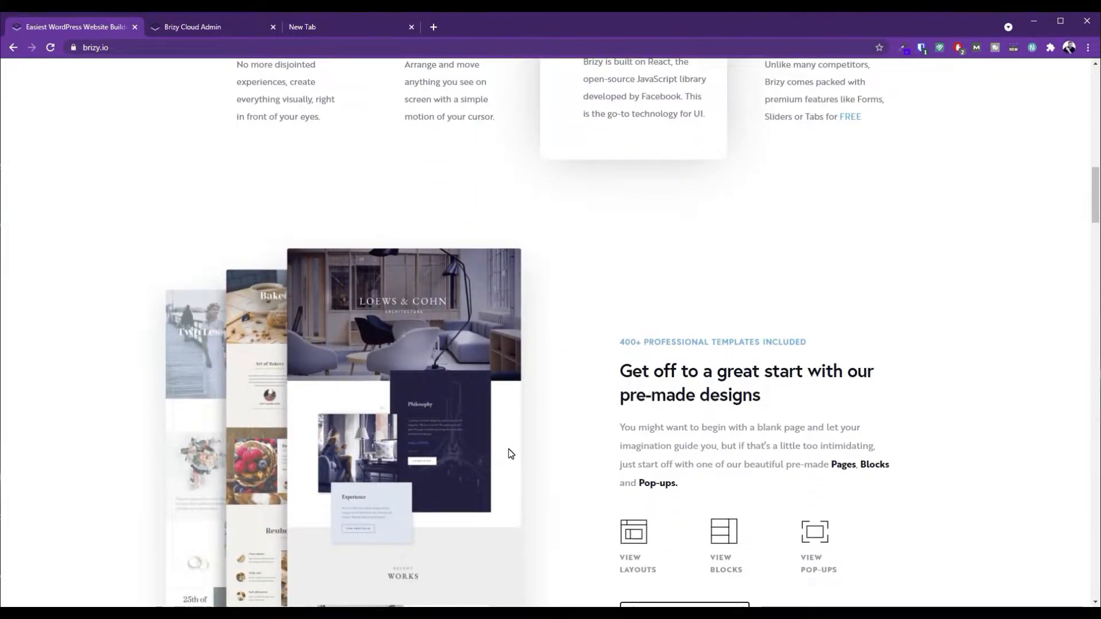
Examine the Brizy homepage sections on pre-made designs and premium features included for free.
scroll(510, 453, down, 3)
scroll(511, 453, down, 1)
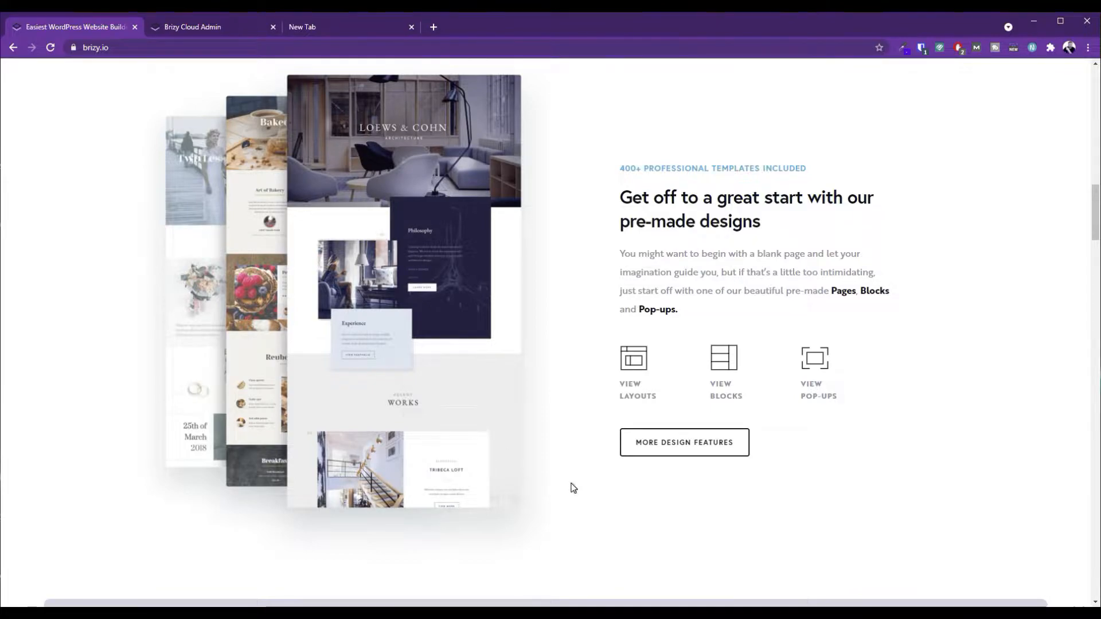
scroll(574, 488, down, 4)
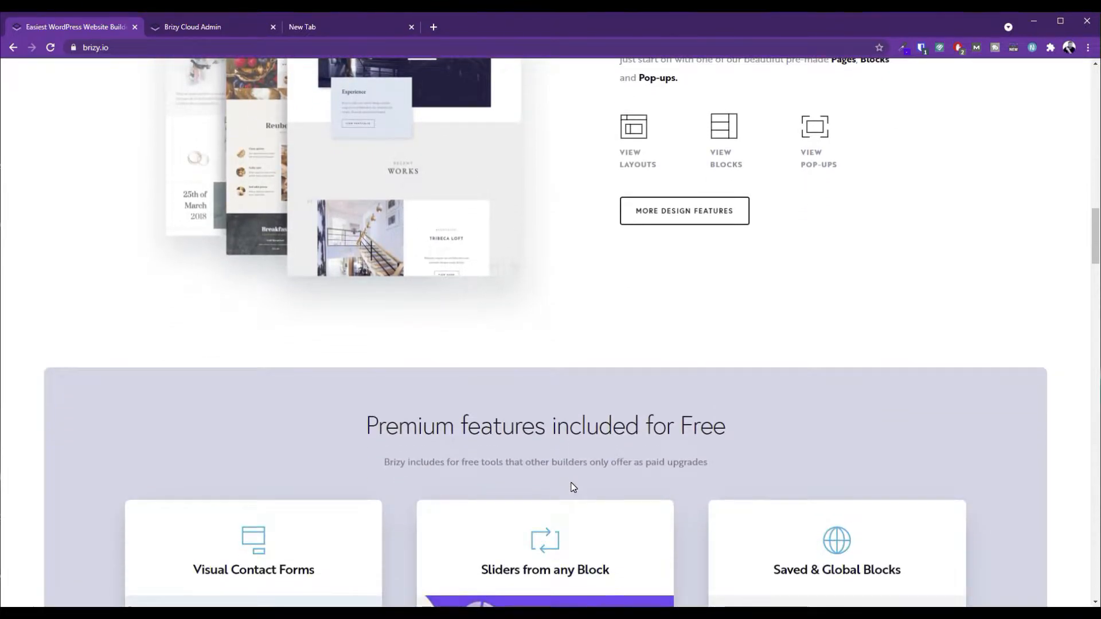
scroll(573, 488, down, 5)
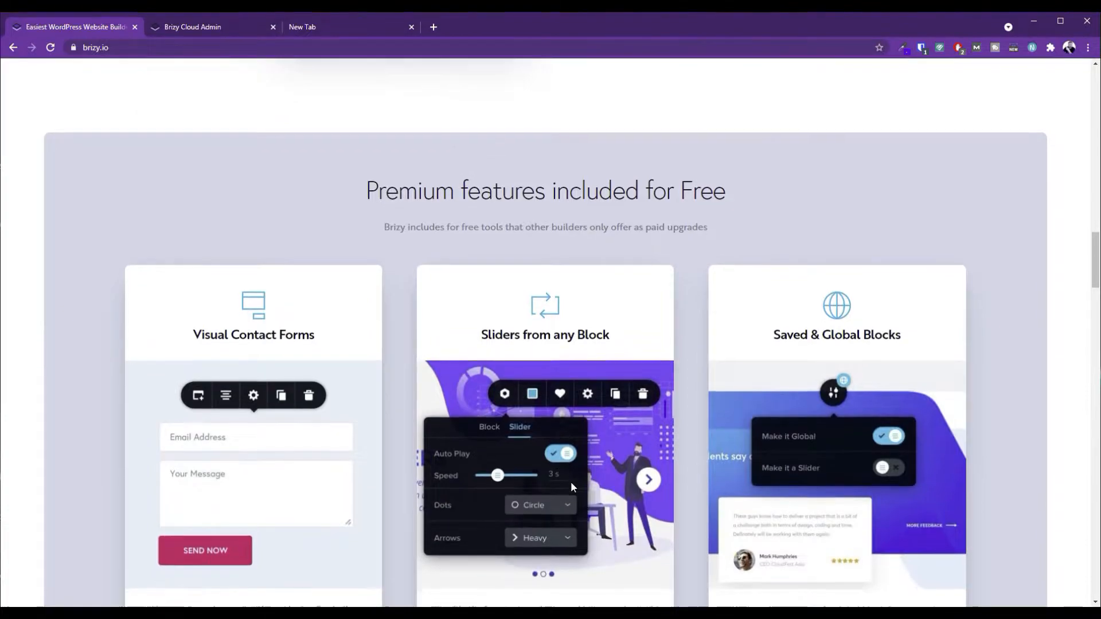
scroll(572, 484, down, 1)
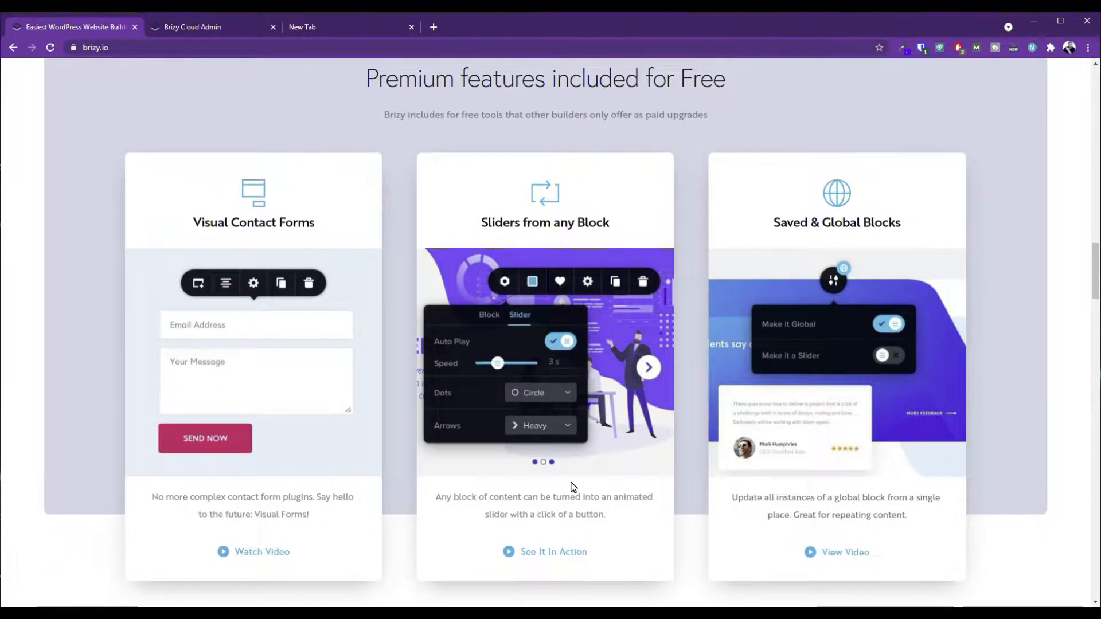
scroll(572, 488, down, 4)
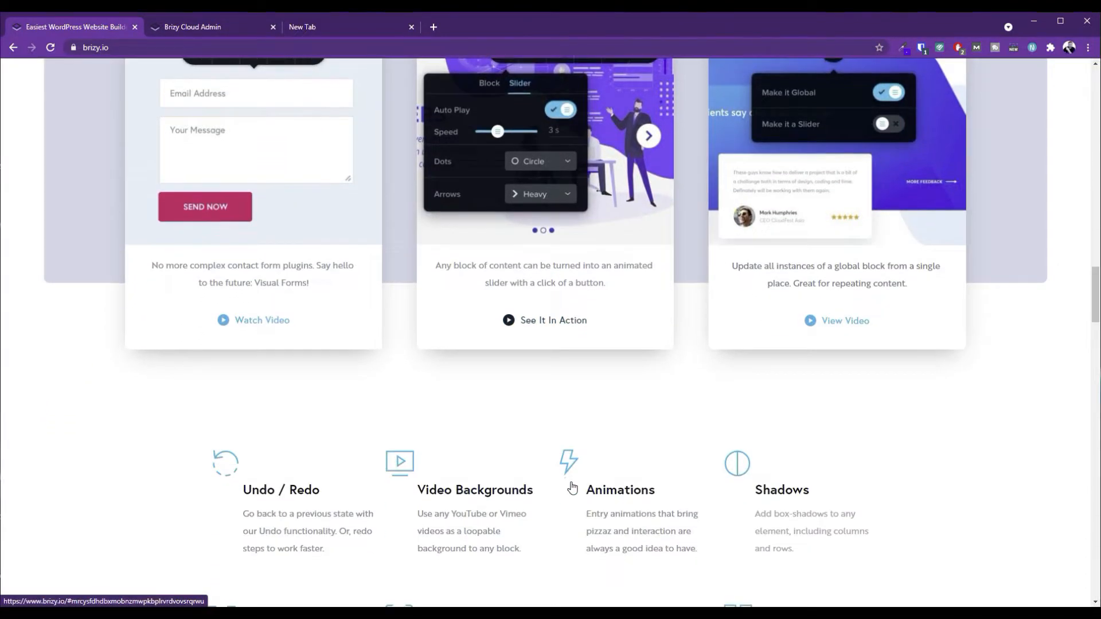
scroll(572, 487, down, 2)
scroll(572, 486, down, 2)
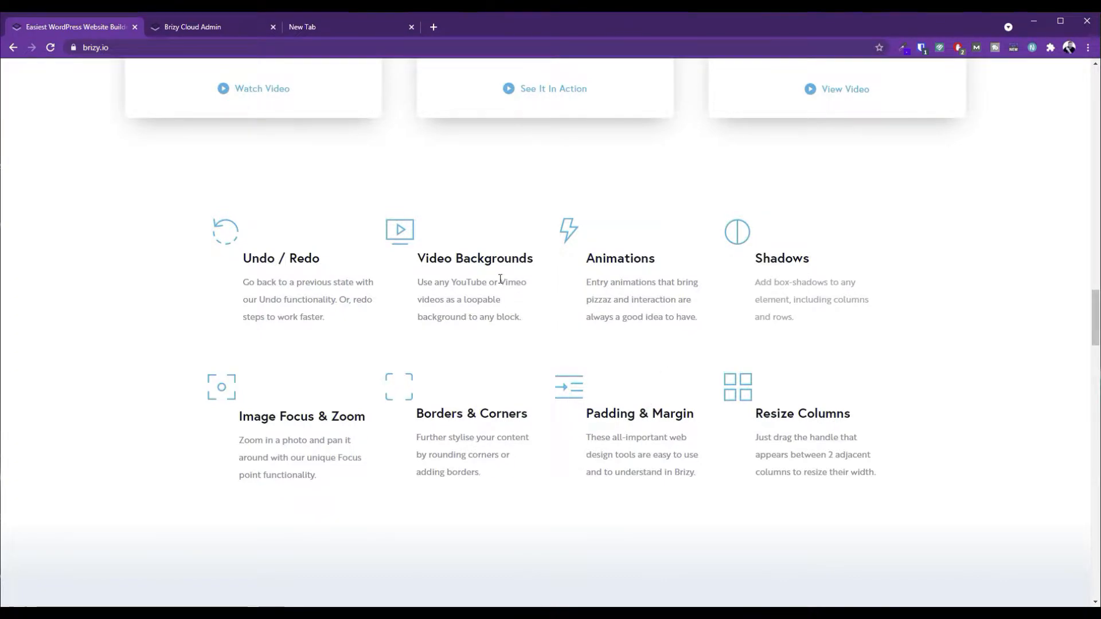
Review the homepage sections on design features, global styling, content tools, custom field integrations and customer reviews.
scroll(500, 279, down, 5)
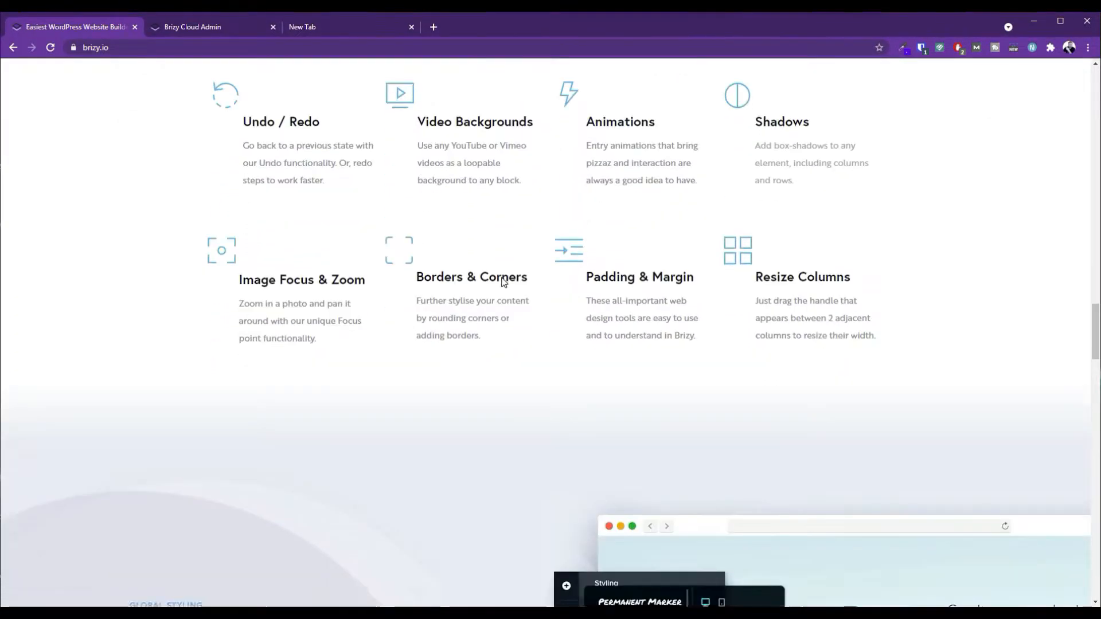
scroll(514, 295, down, 8)
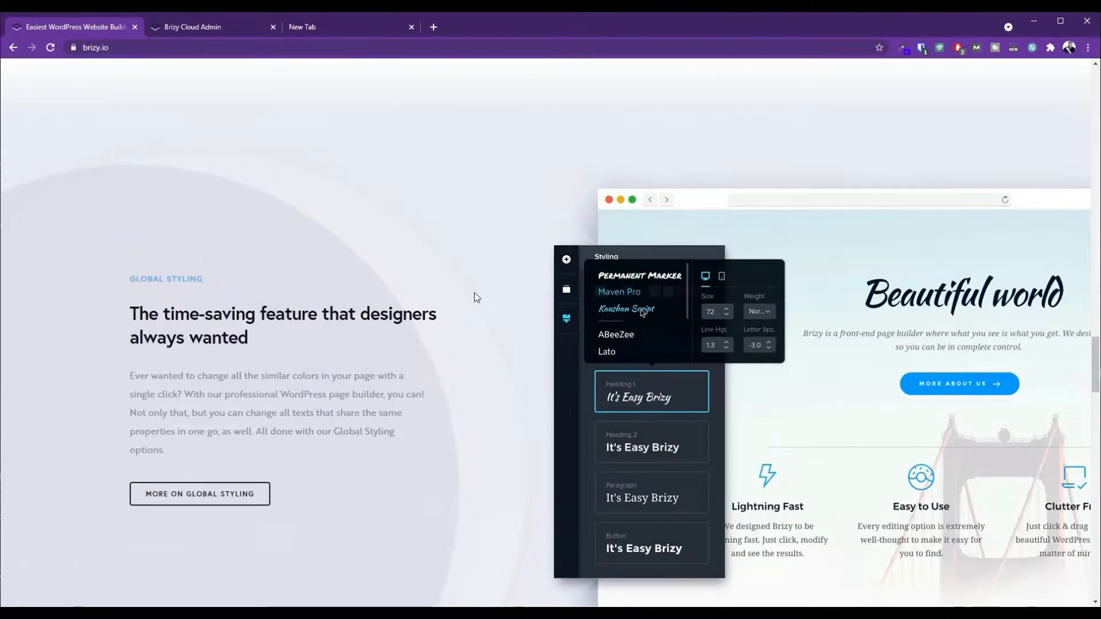
scroll(469, 304, down, 8)
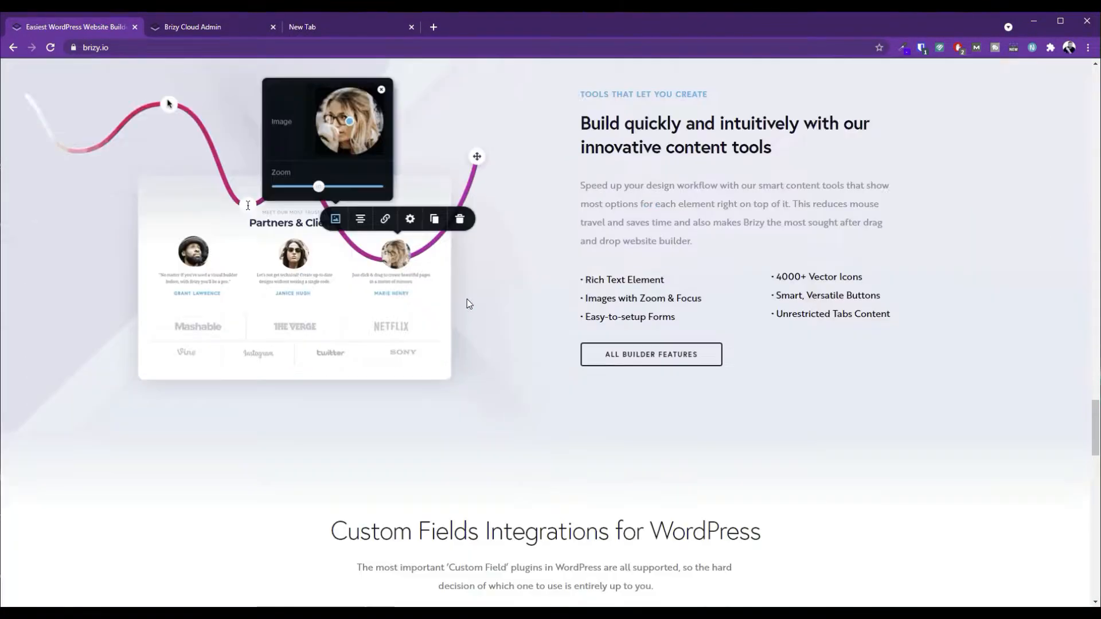
scroll(468, 304, down, 2)
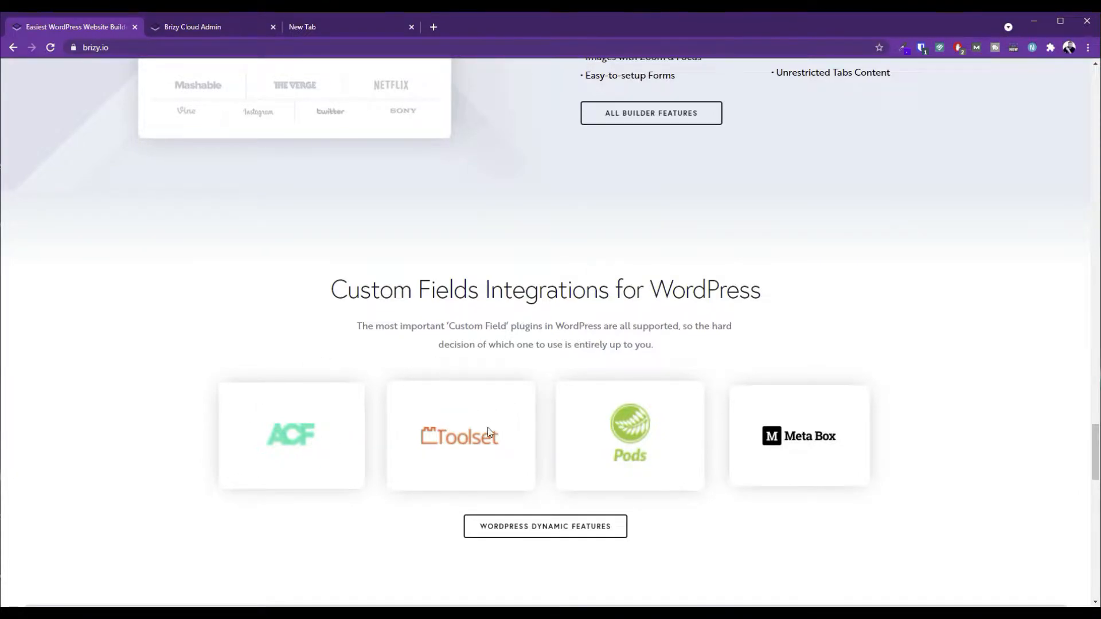
scroll(484, 403, down, 12)
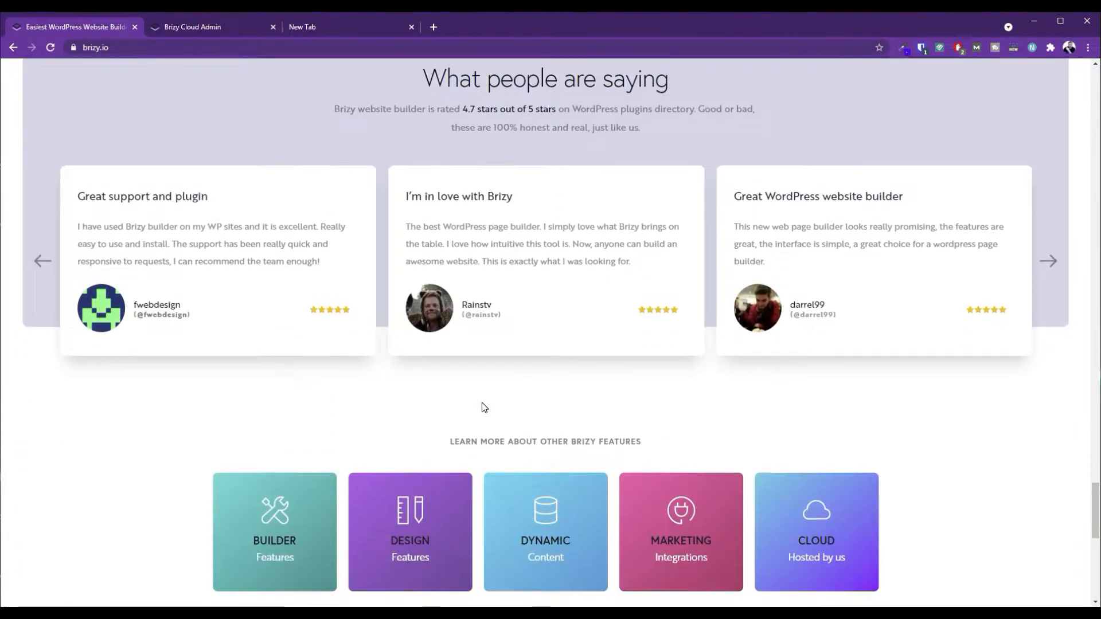
scroll(591, 375, down, 2)
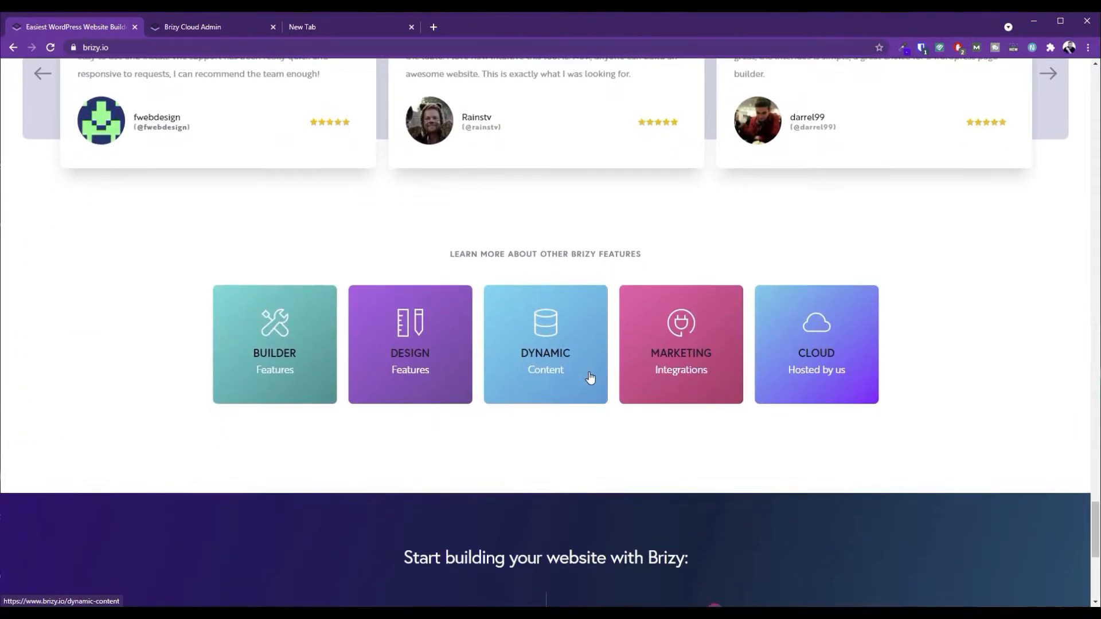
scroll(589, 377, down, 3)
scroll(579, 377, up, 17)
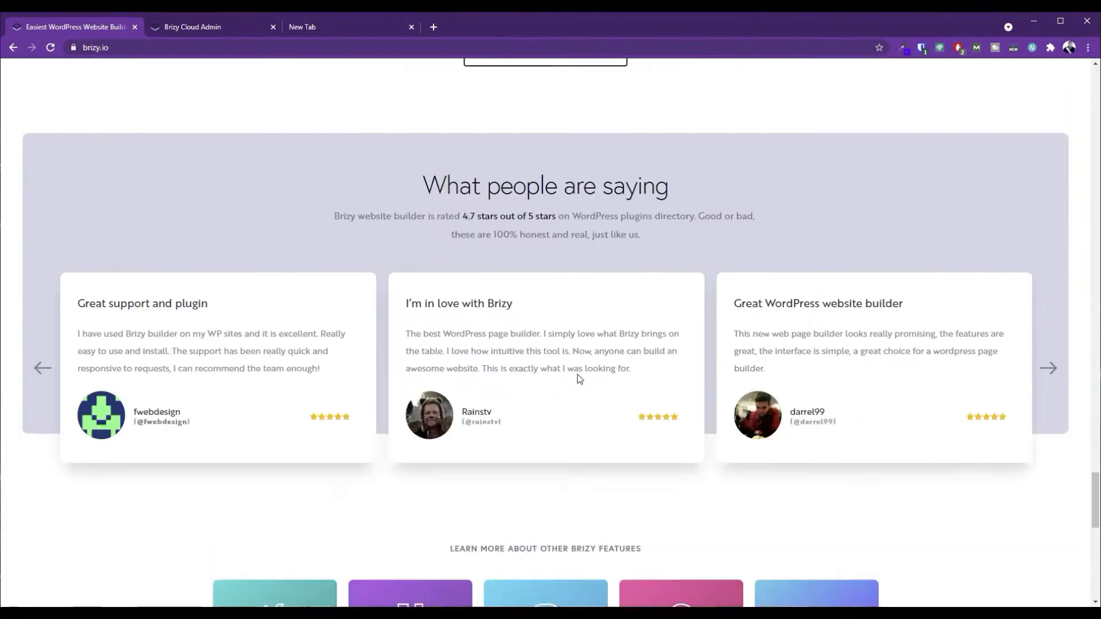
scroll(576, 379, up, 1)
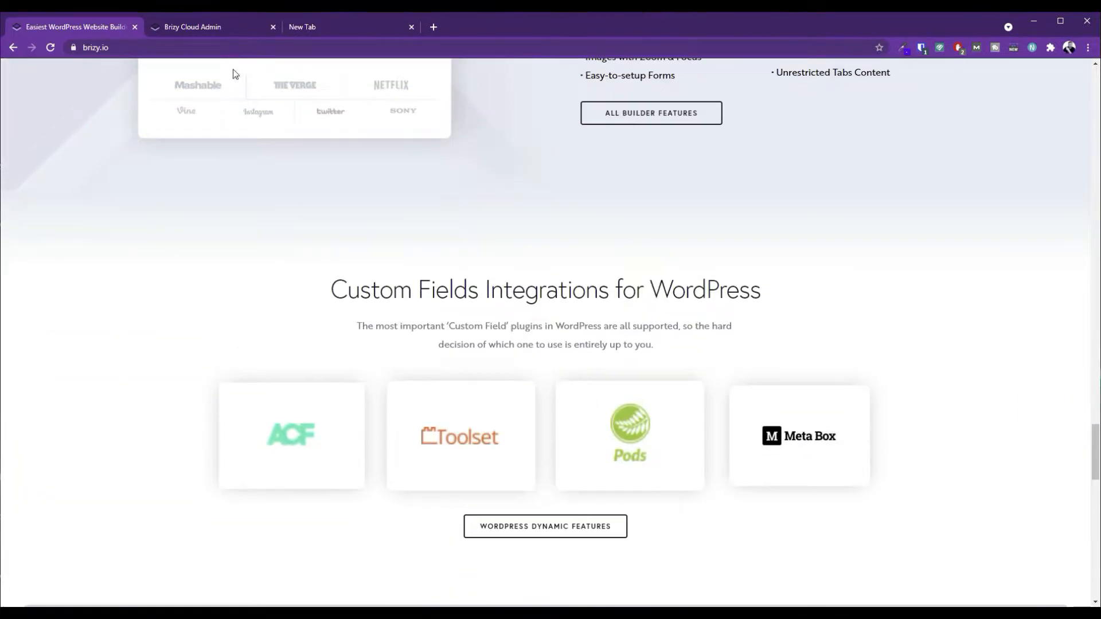
Switch to the Brizy Cloud dashboard, create a new Website & Landing Page project and name it IT Website.
click(204, 25)
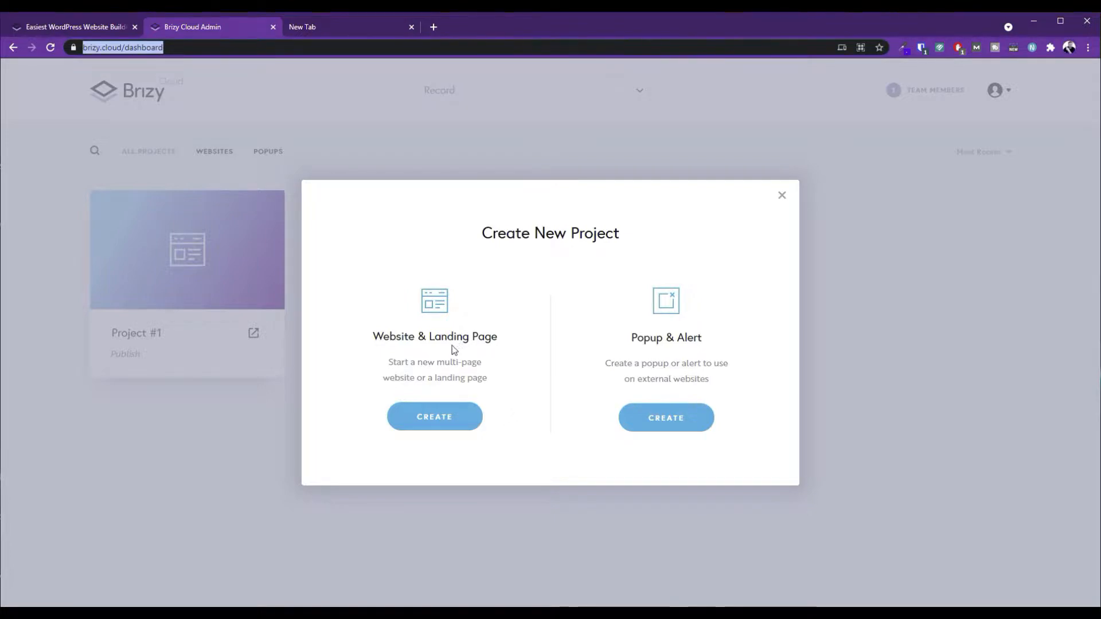
click(440, 422)
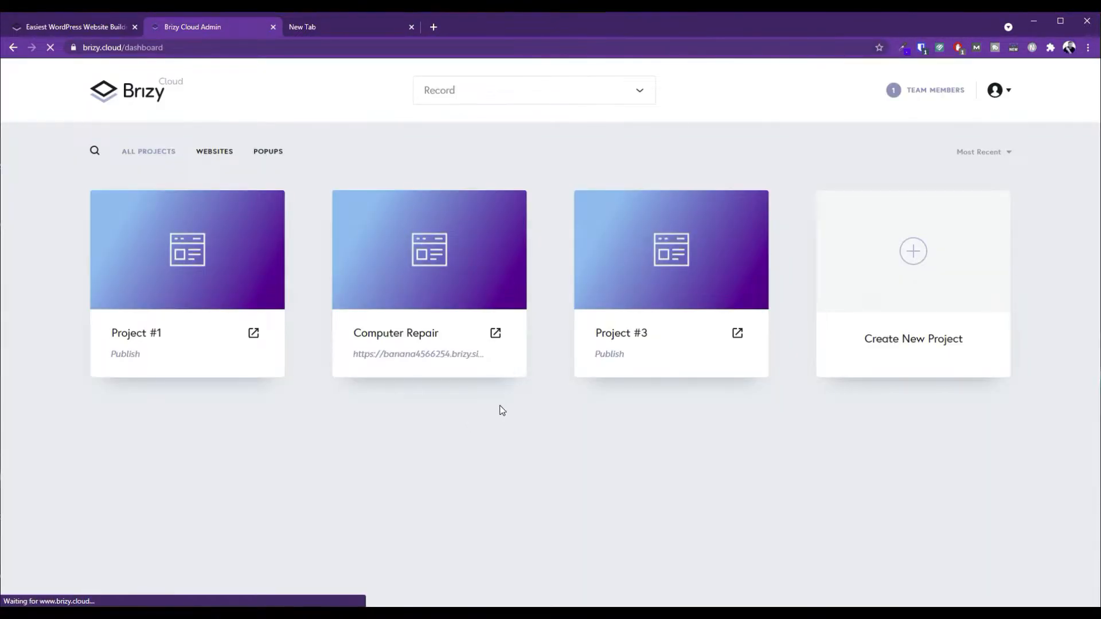
triple_click(650, 332)
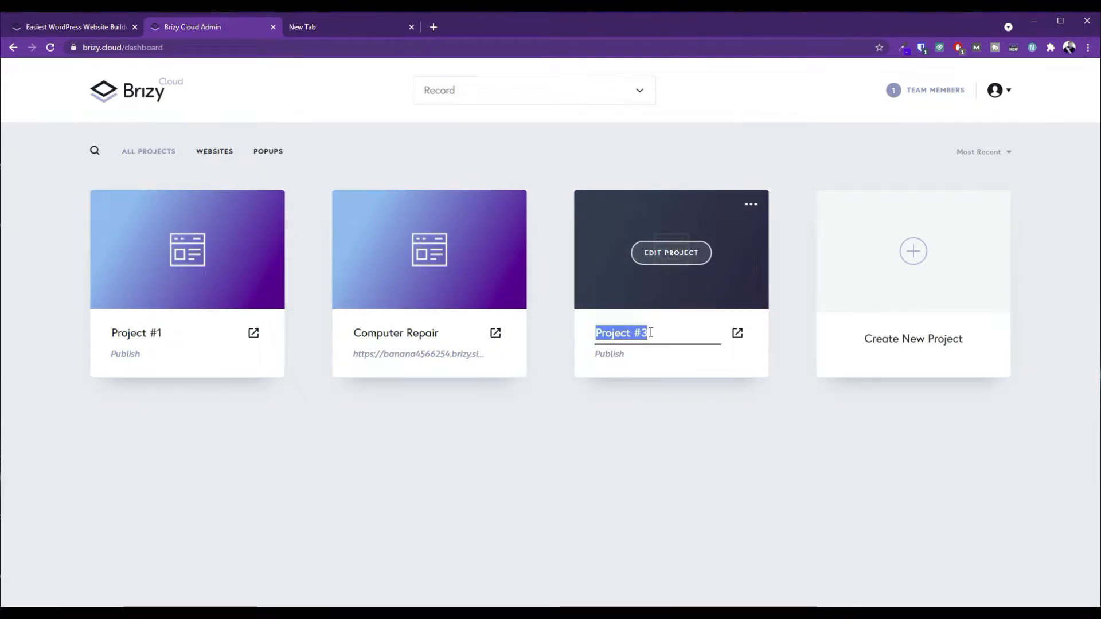
text(IT Website)
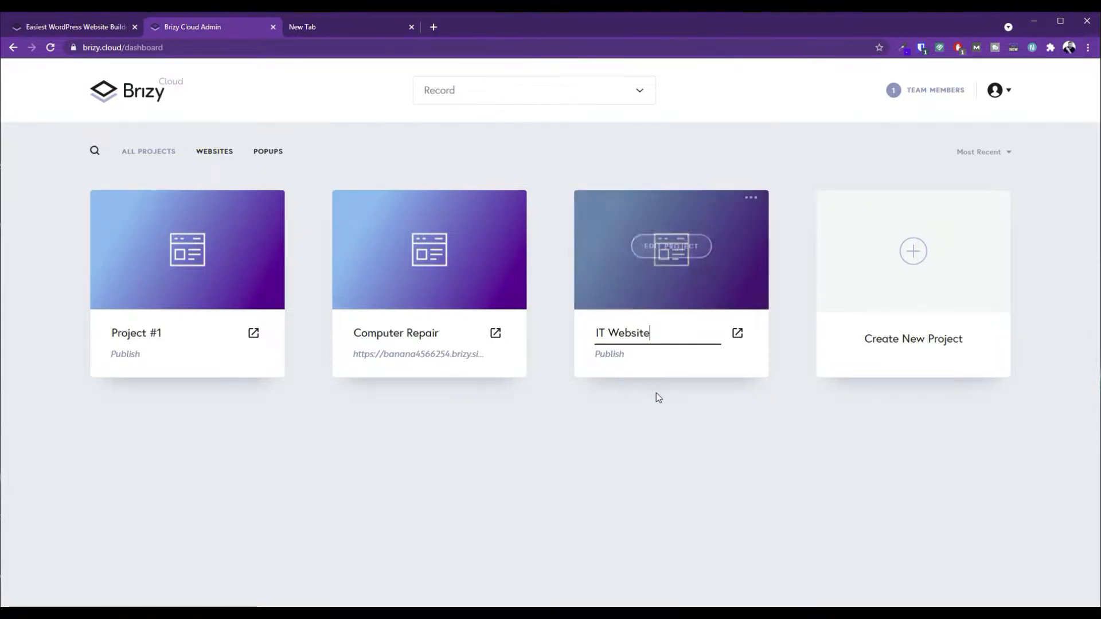
click(670, 437)
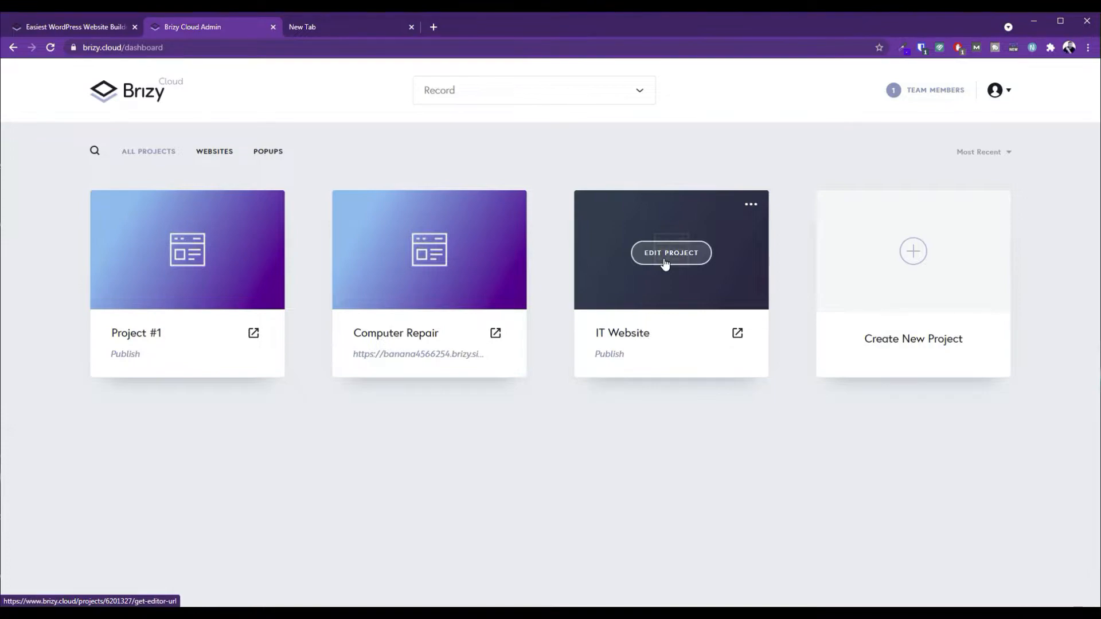
Open the IT Website project in the page editor and maximize the browser window.
click(668, 262)
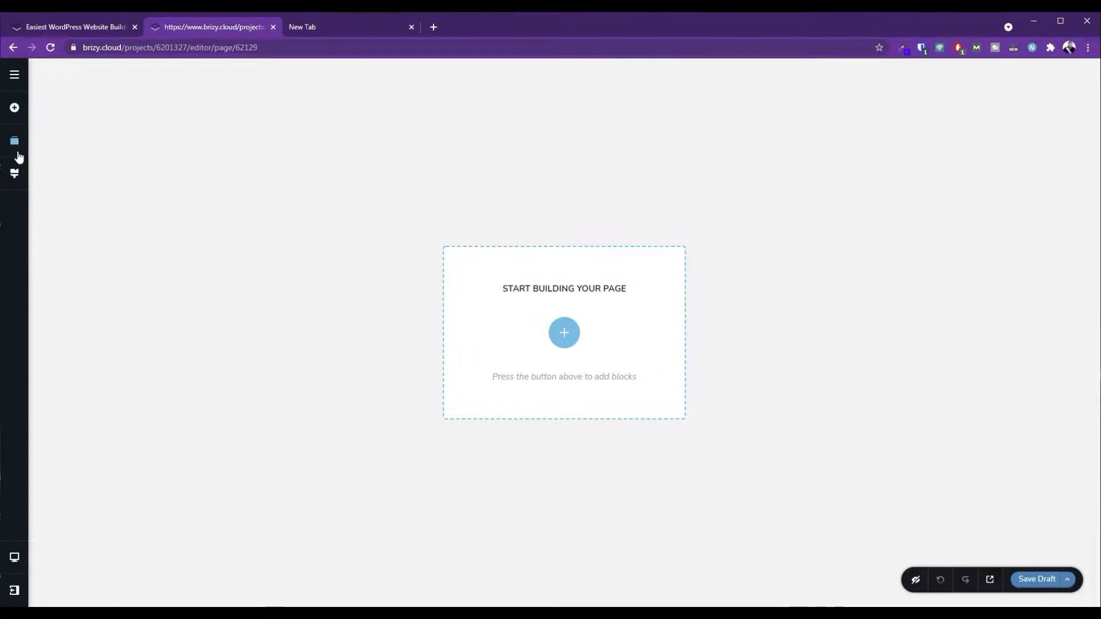
click(1058, 21)
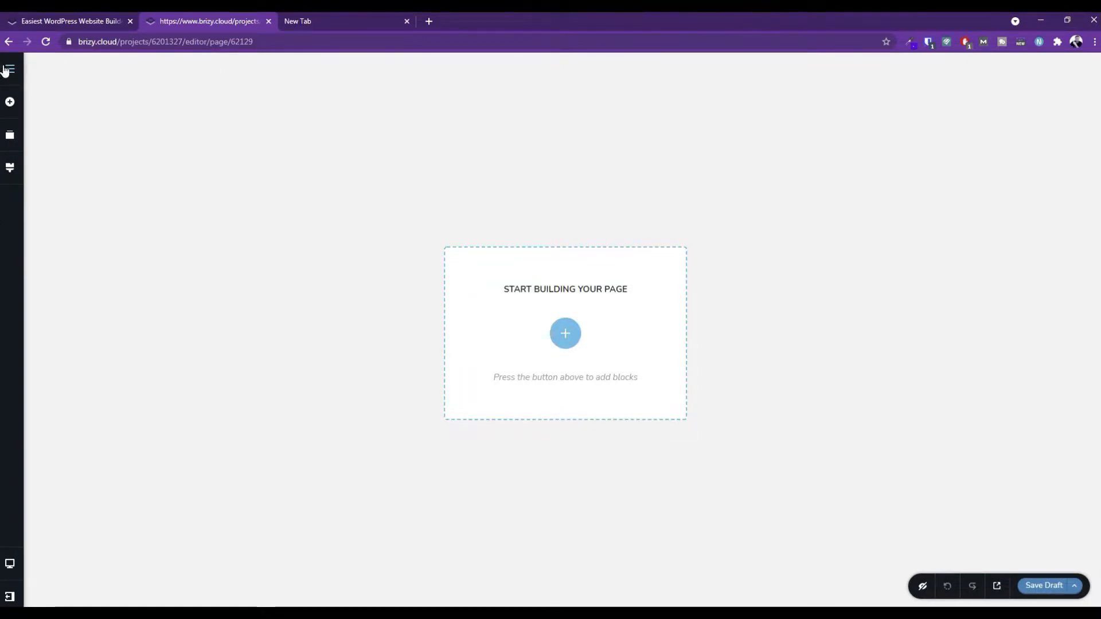
Look through the editor's styling, block reordering and element tools, plus the project's Pages and Blog assets.
click(11, 170)
click(10, 134)
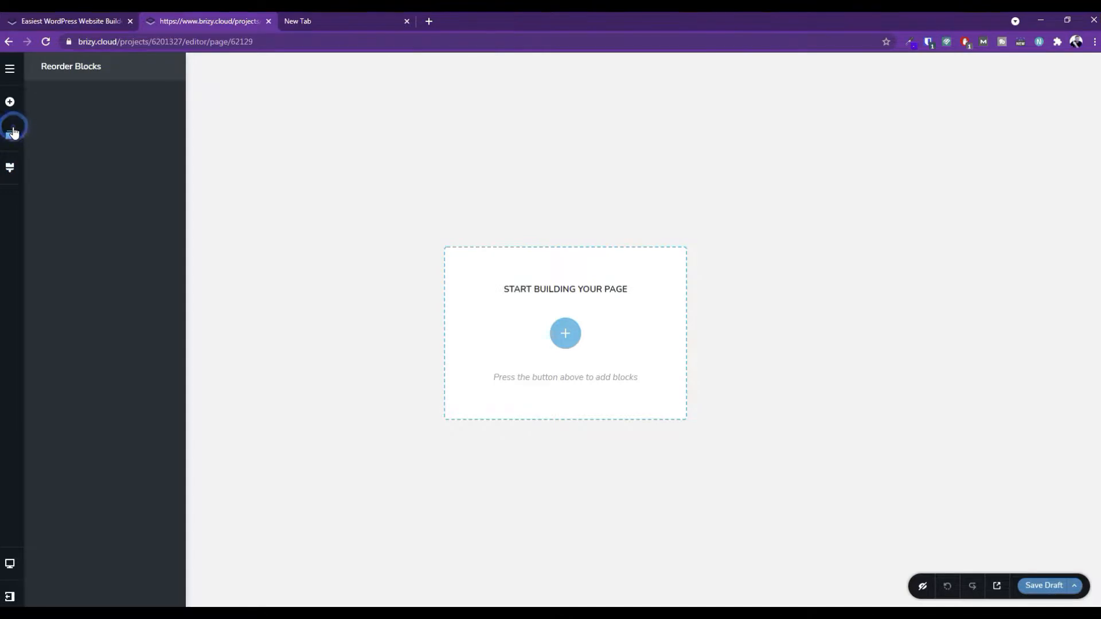
click(10, 103)
click(10, 70)
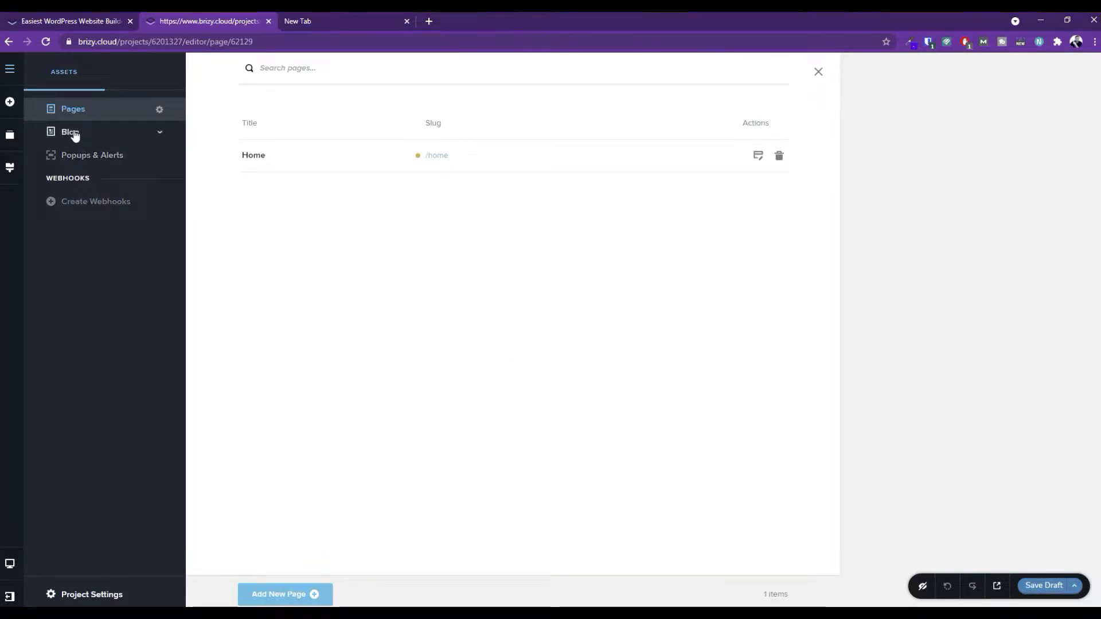
click(71, 133)
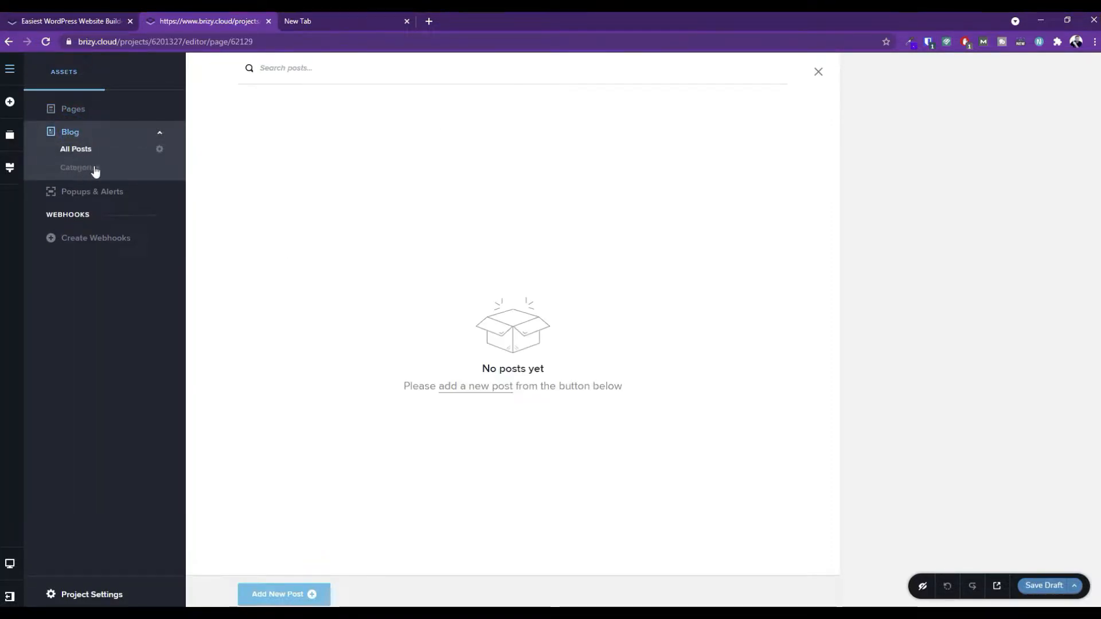
click(77, 113)
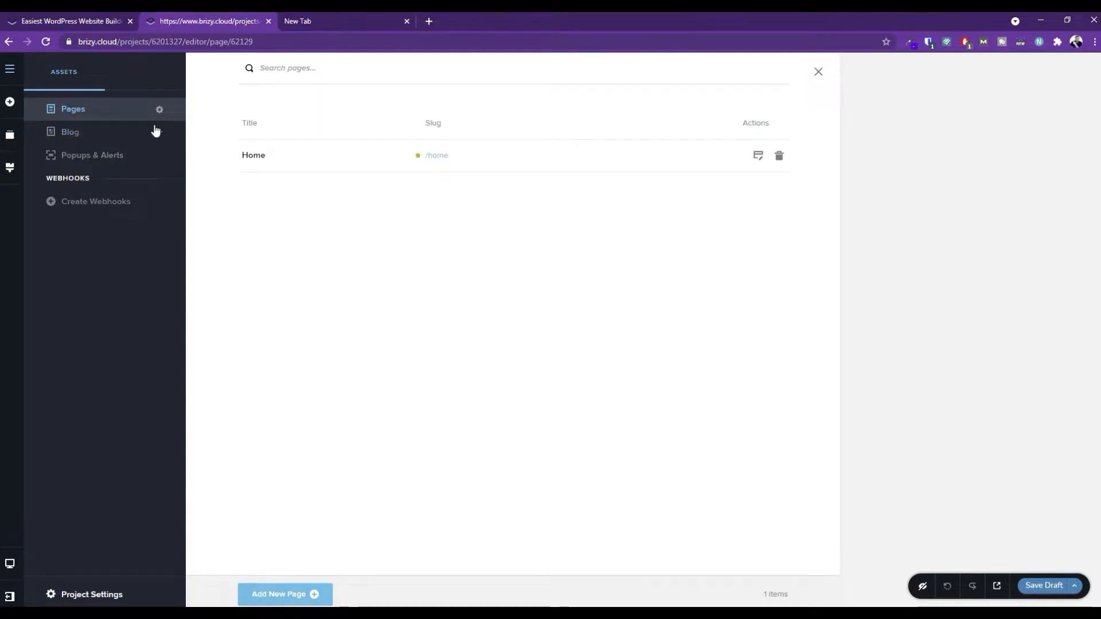
View the project's menu setup and site settings, closing them without changes.
click(76, 594)
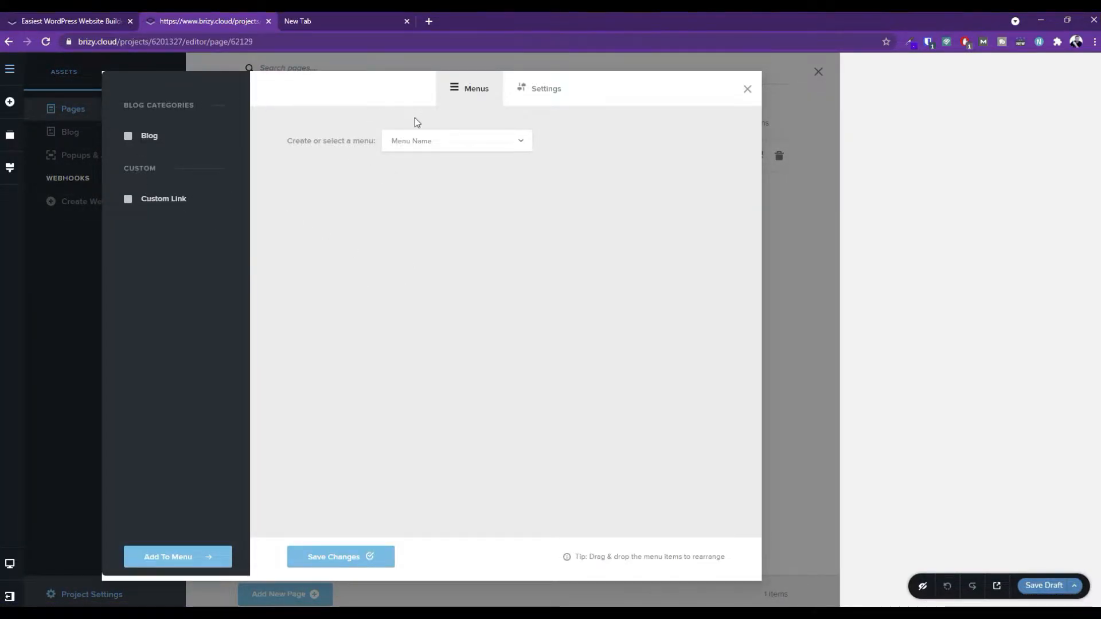
click(543, 97)
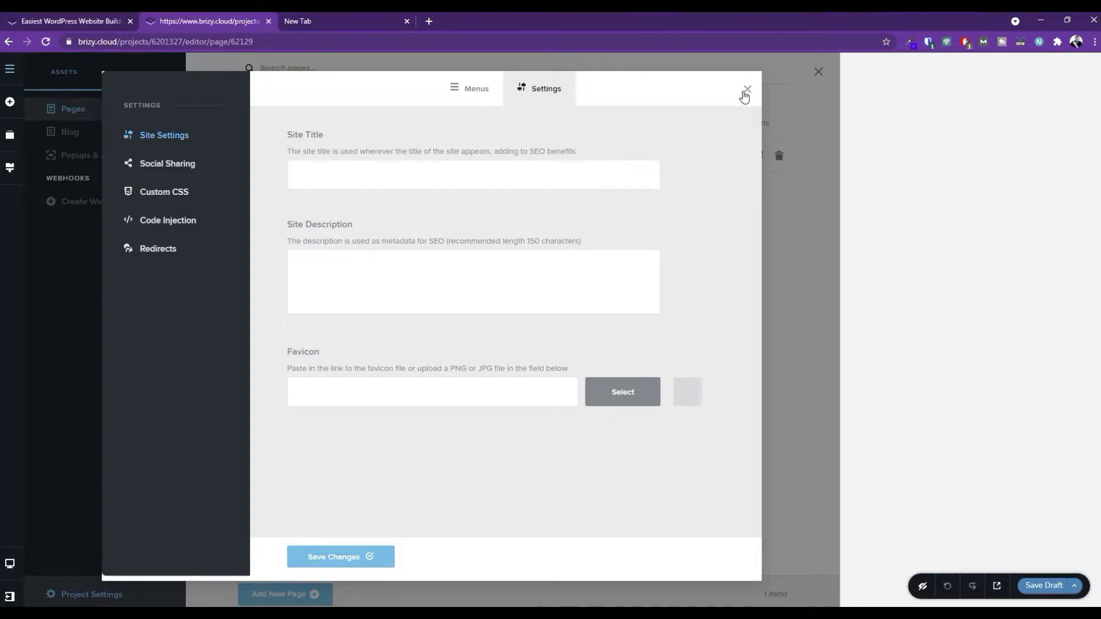
click(472, 90)
click(748, 89)
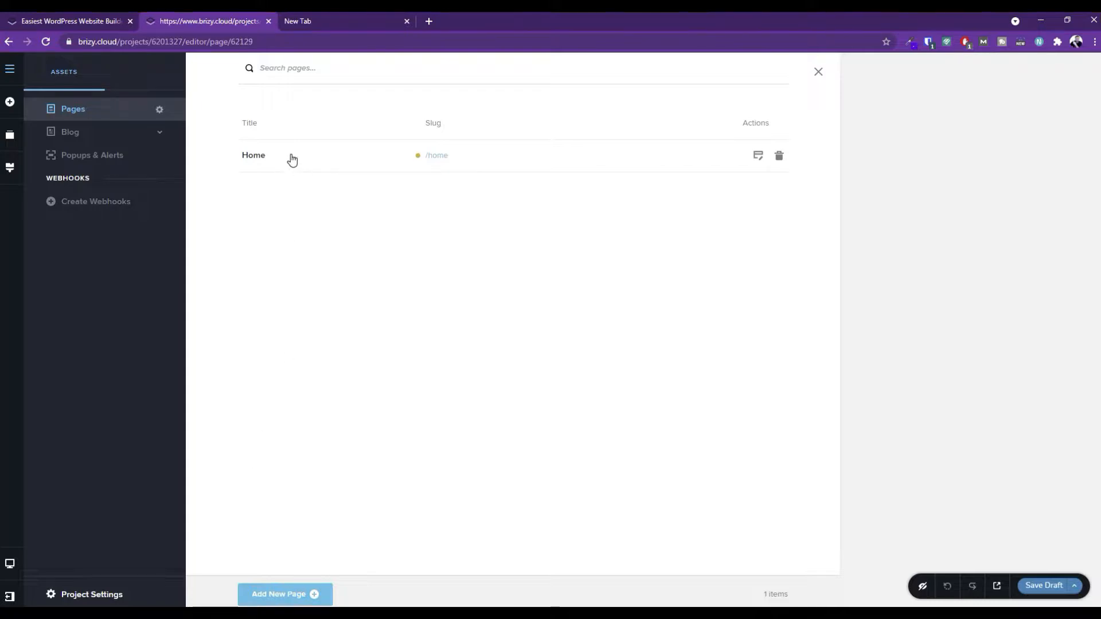
Return to the blank Home page and open the library of pre-made layouts.
click(758, 159)
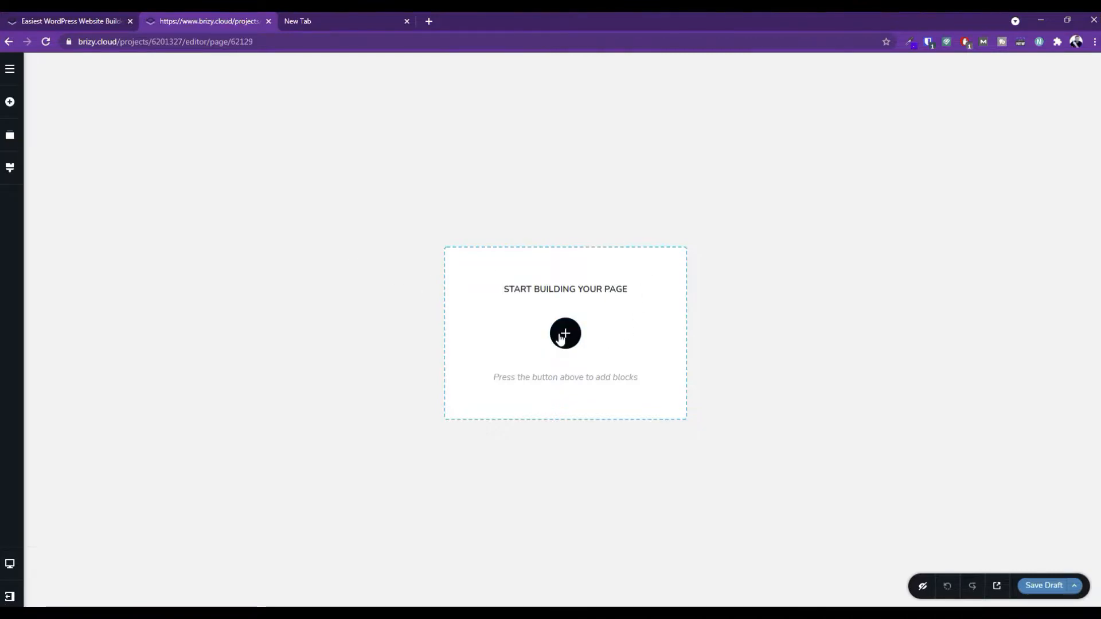
click(564, 334)
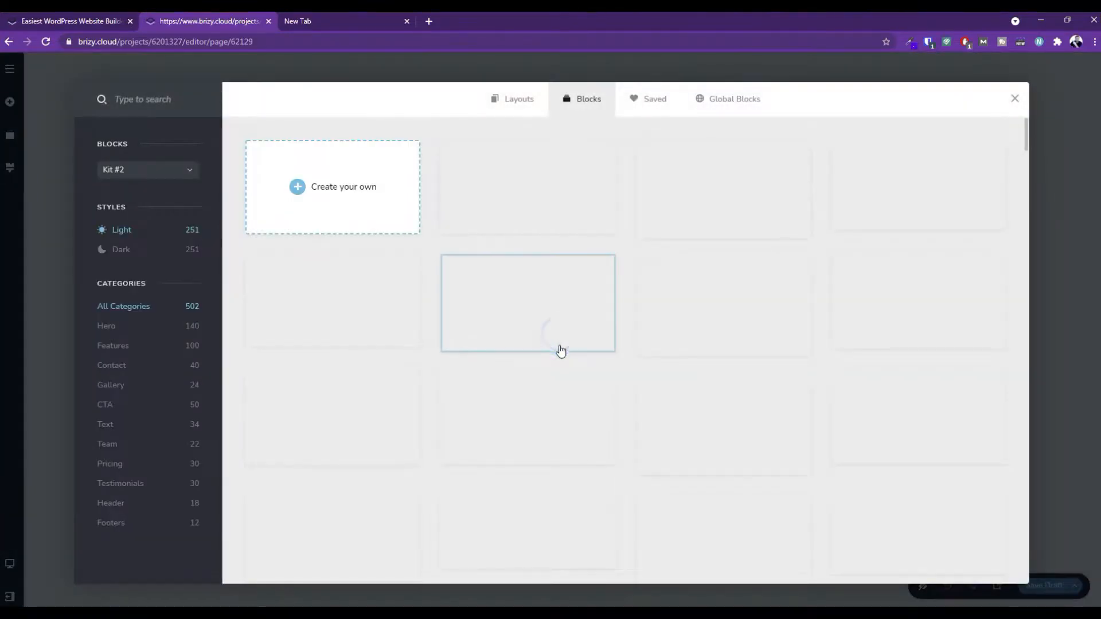
click(523, 101)
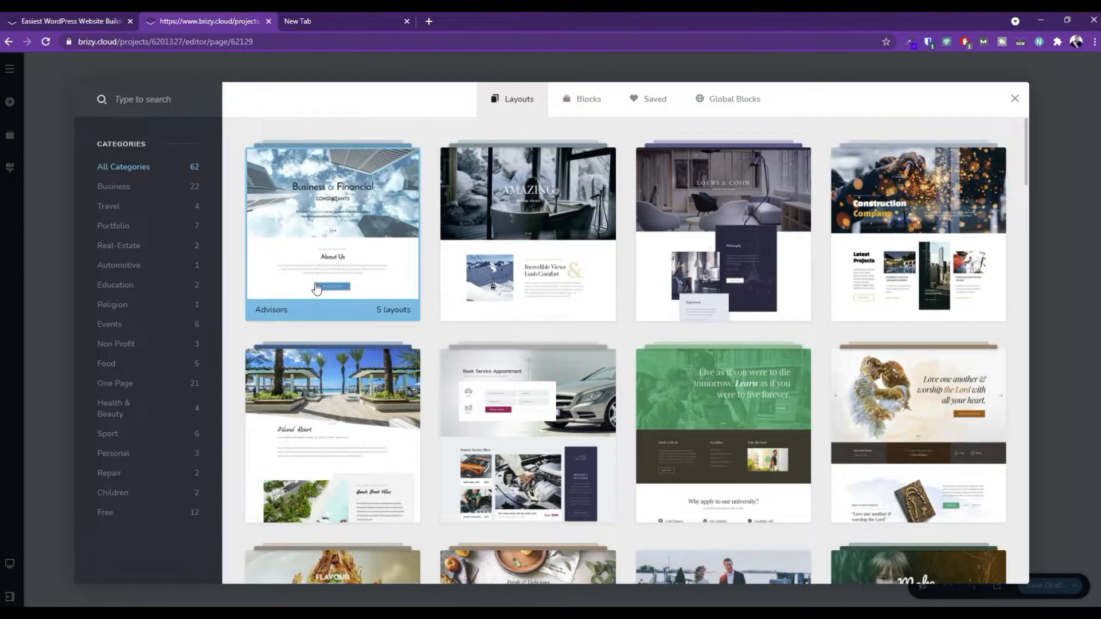
Browse the pre-made layouts in all categories for a design that suits an IT website.
scroll(337, 341, down, 1)
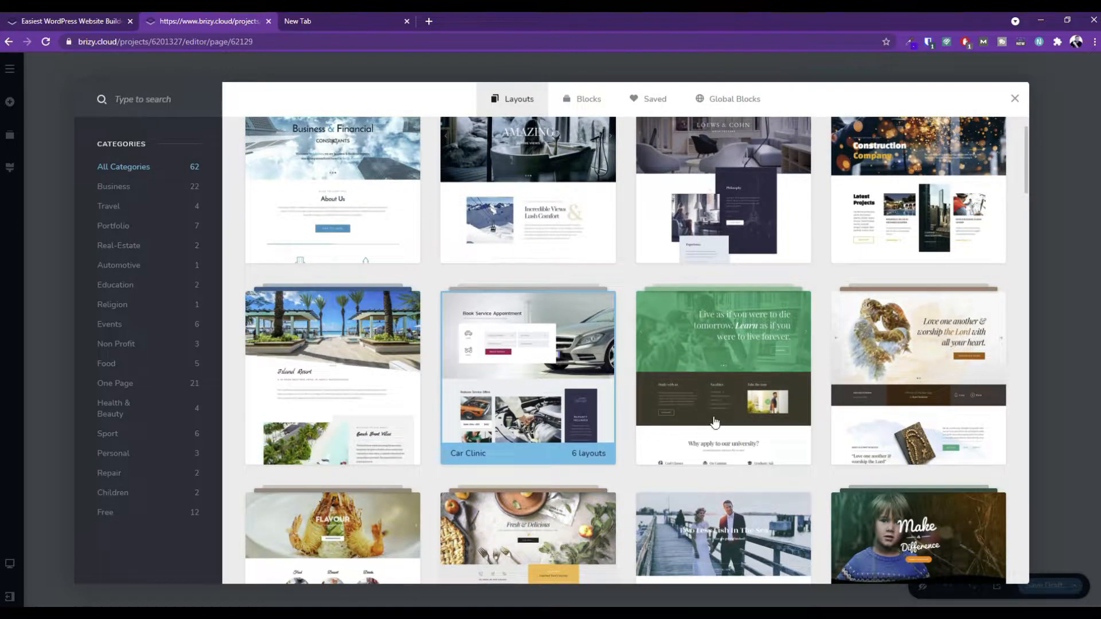
scroll(955, 353, down, 2)
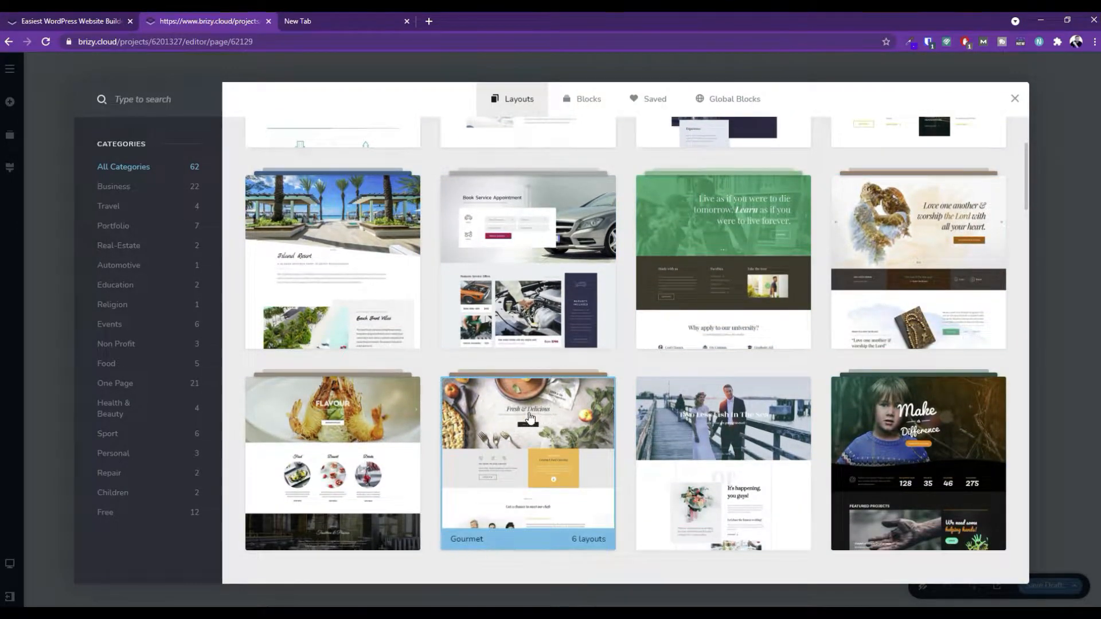
scroll(332, 403, down, 3)
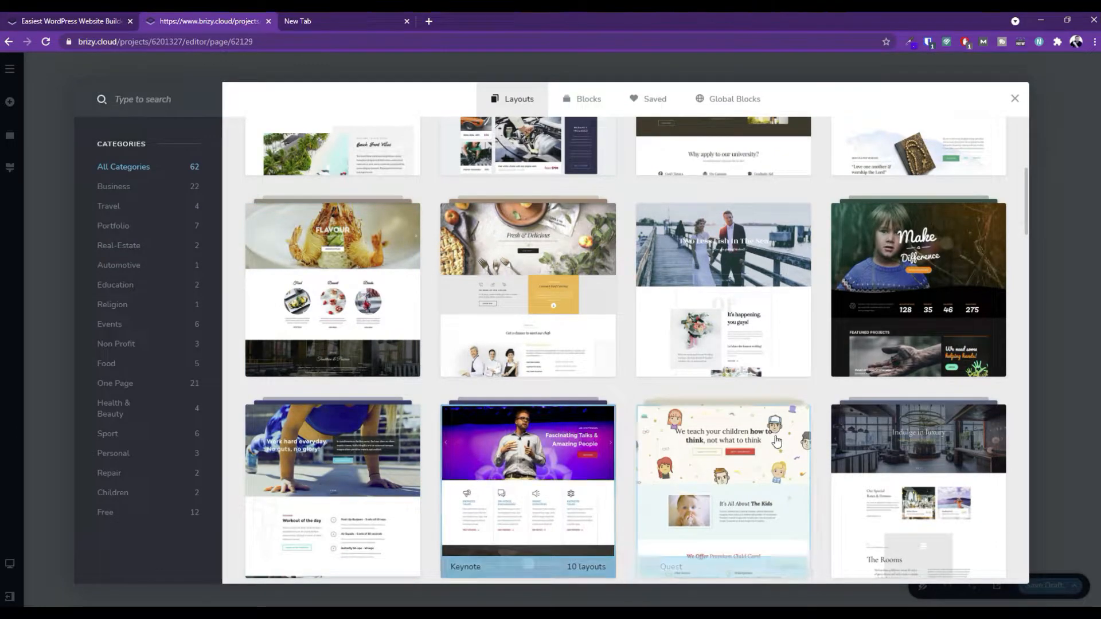
scroll(927, 473, down, 3)
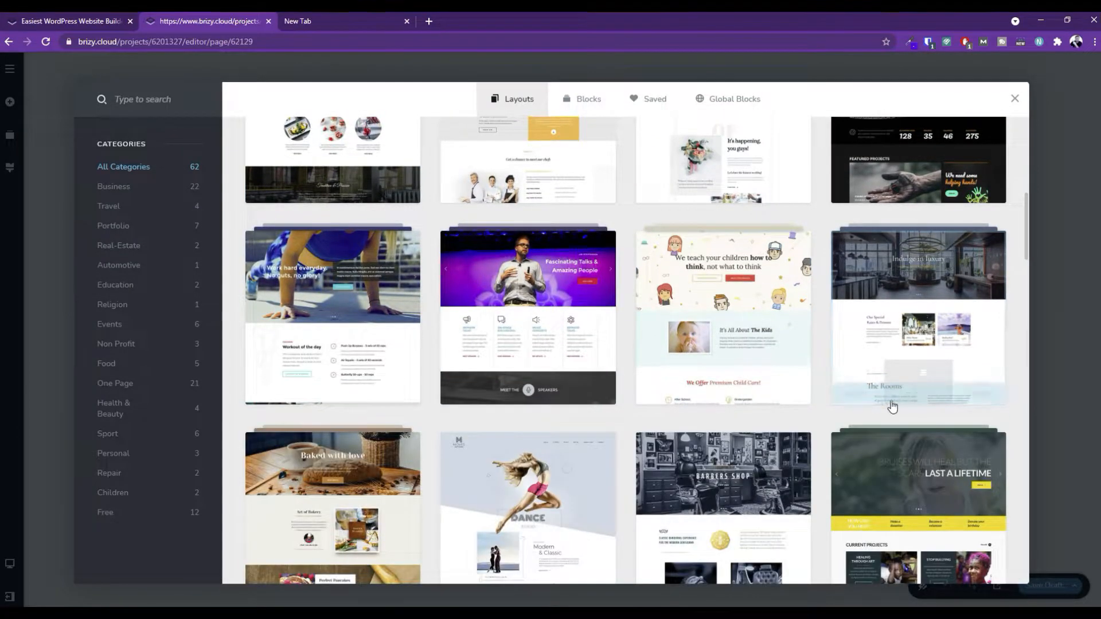
scroll(892, 406, down, 3)
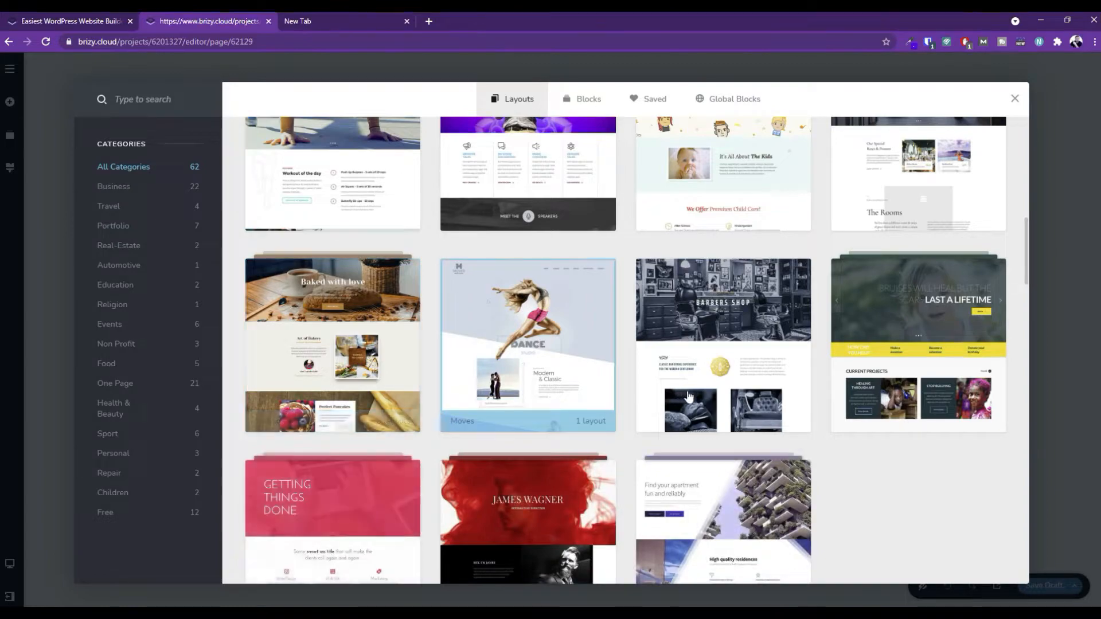
scroll(710, 413, down, 4)
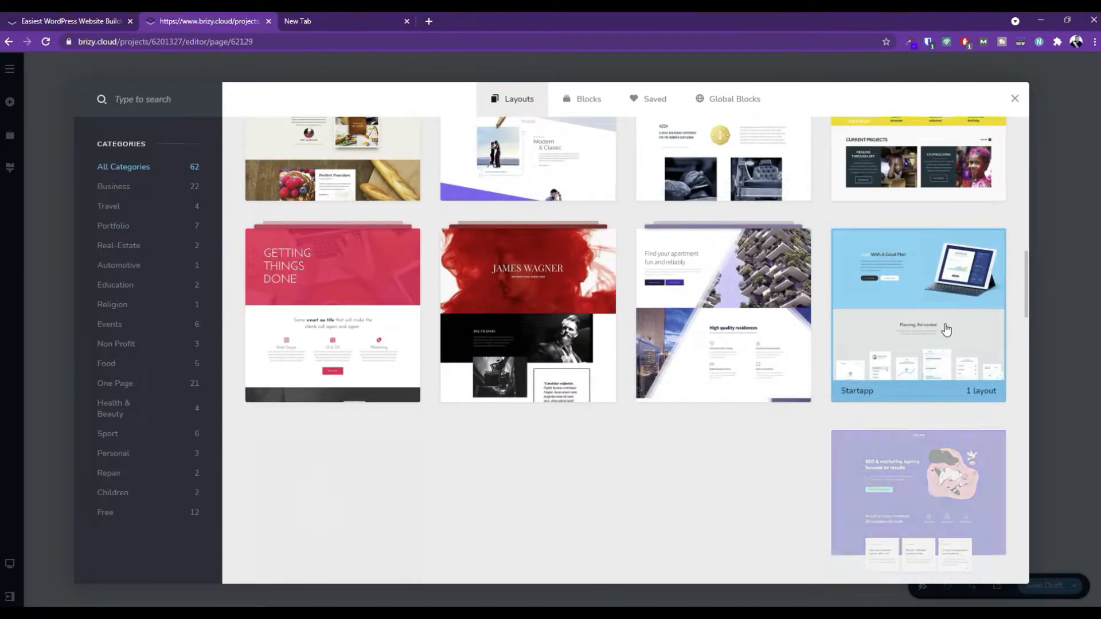
scroll(944, 339, down, 2)
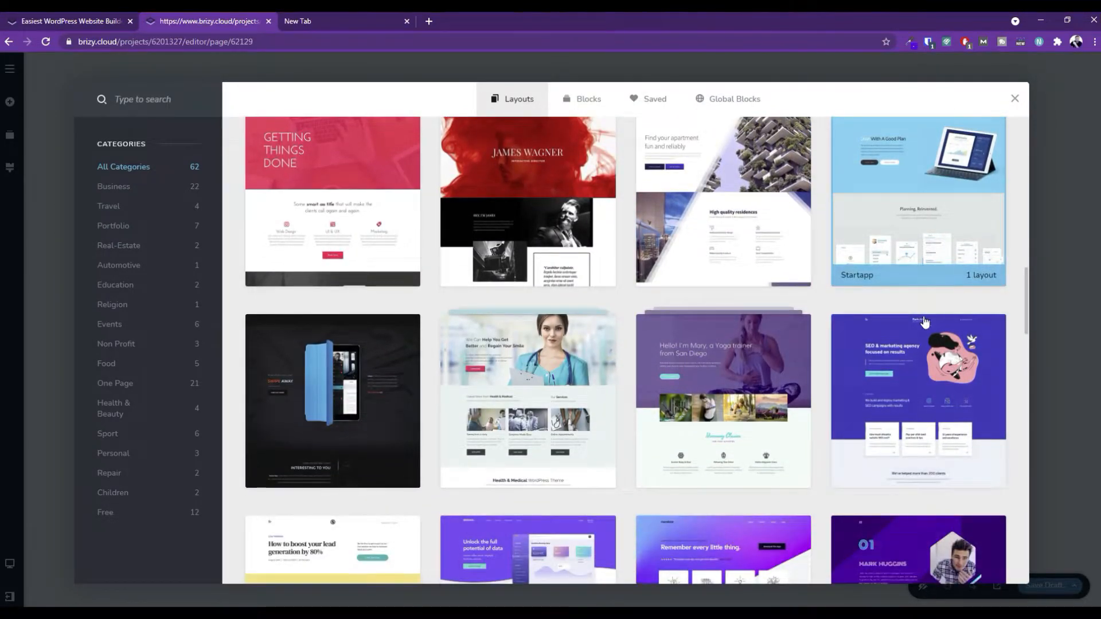
scroll(924, 323, down, 5)
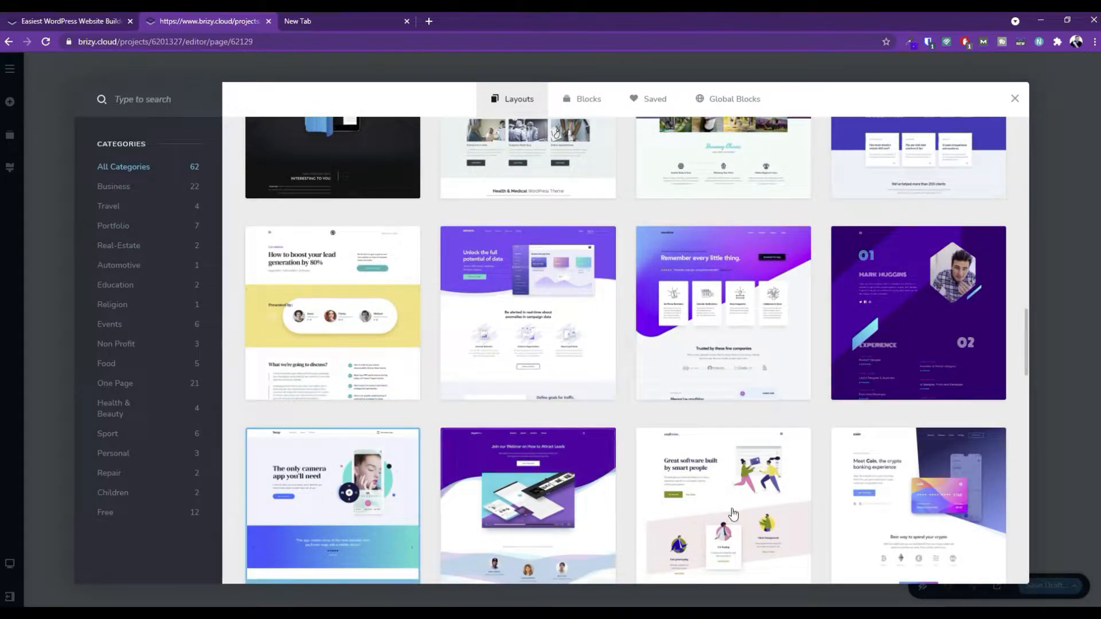
scroll(924, 389, down, 3)
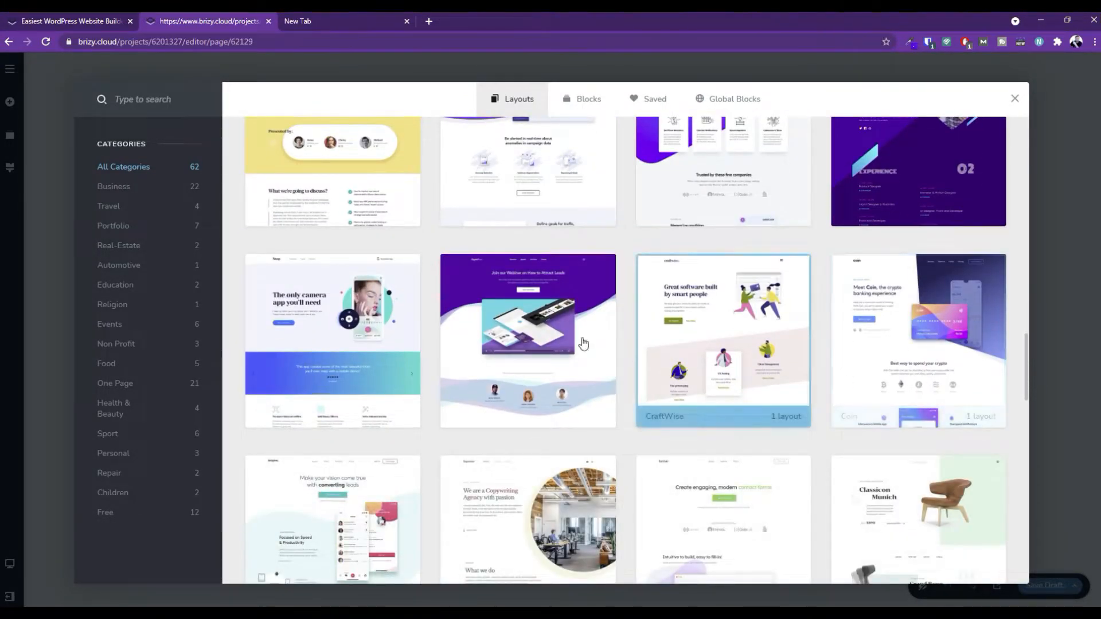
scroll(722, 344, down, 4)
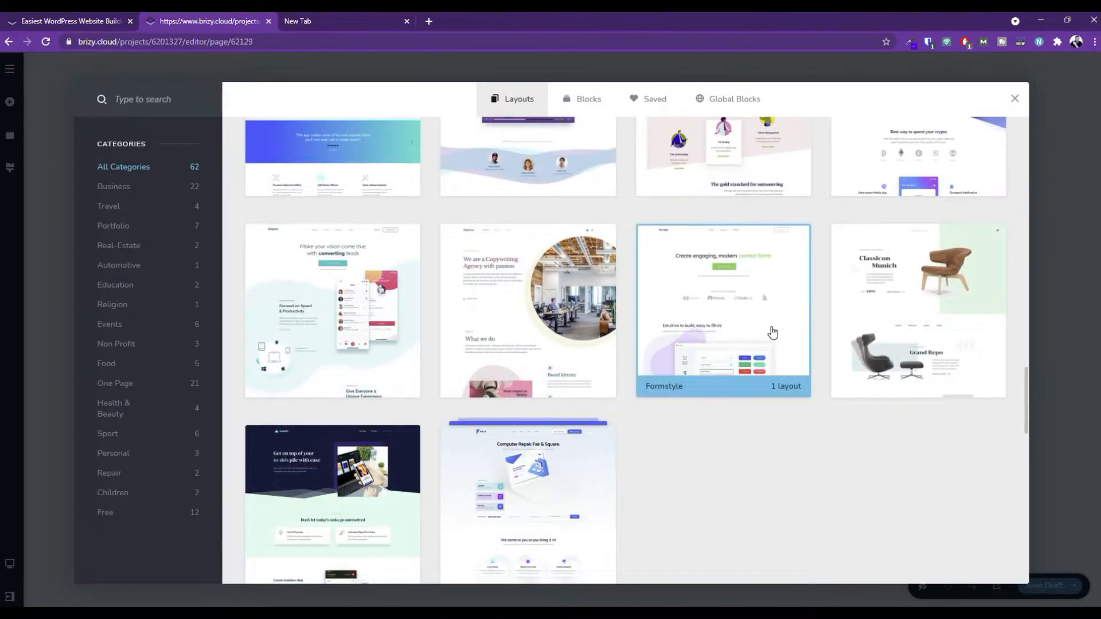
scroll(719, 353, down, 3)
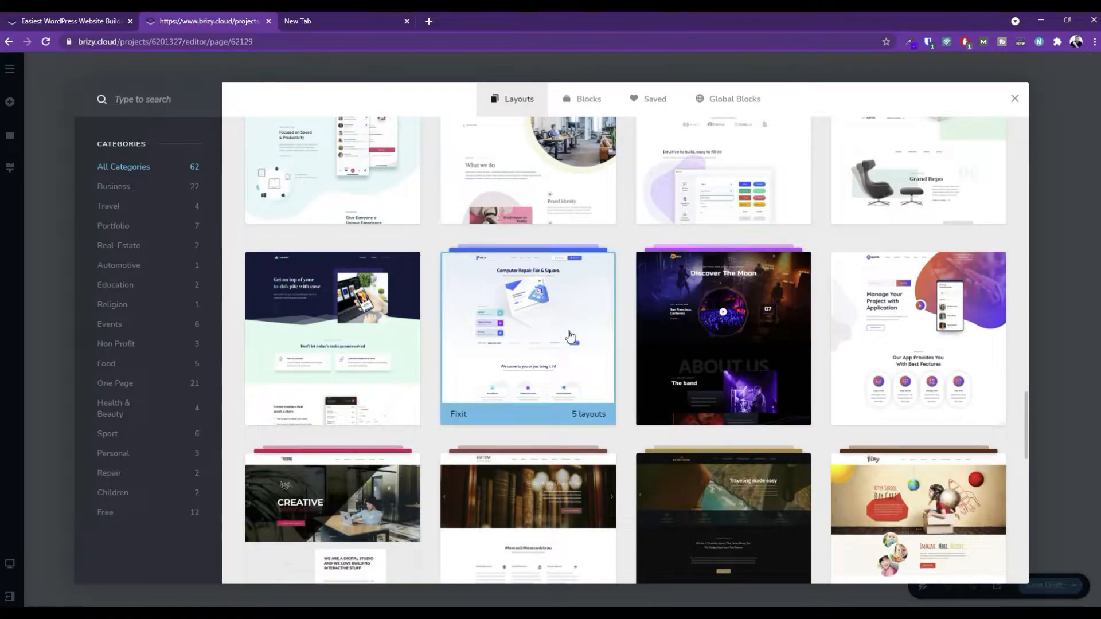
Import the Homepage layout of the Fixit set with global styling replaced, previewing its About layout first.
click(474, 417)
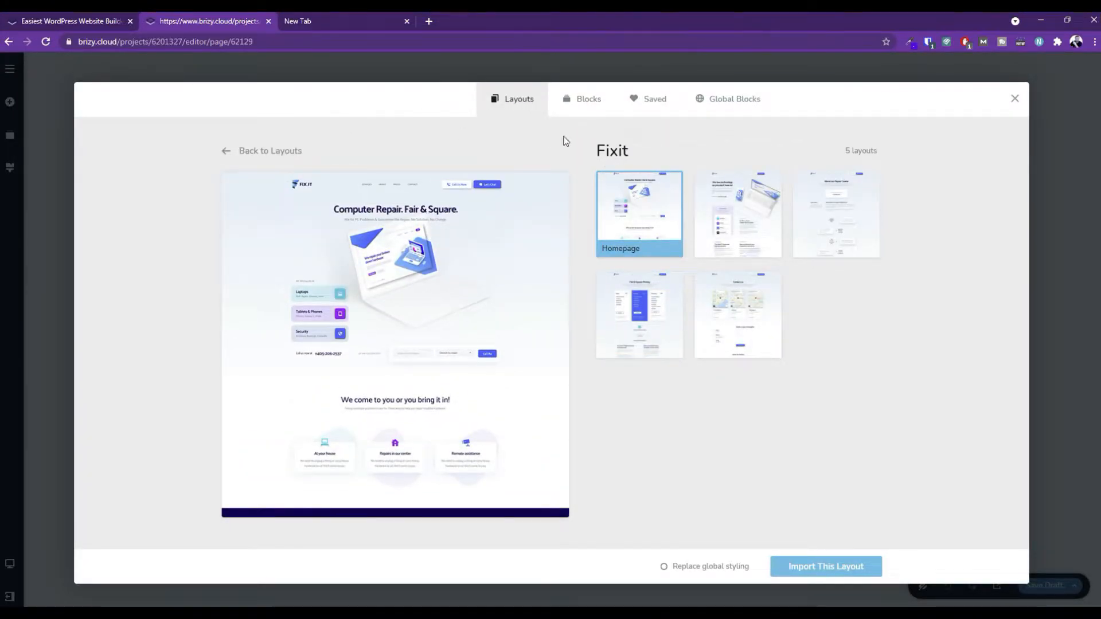
click(664, 568)
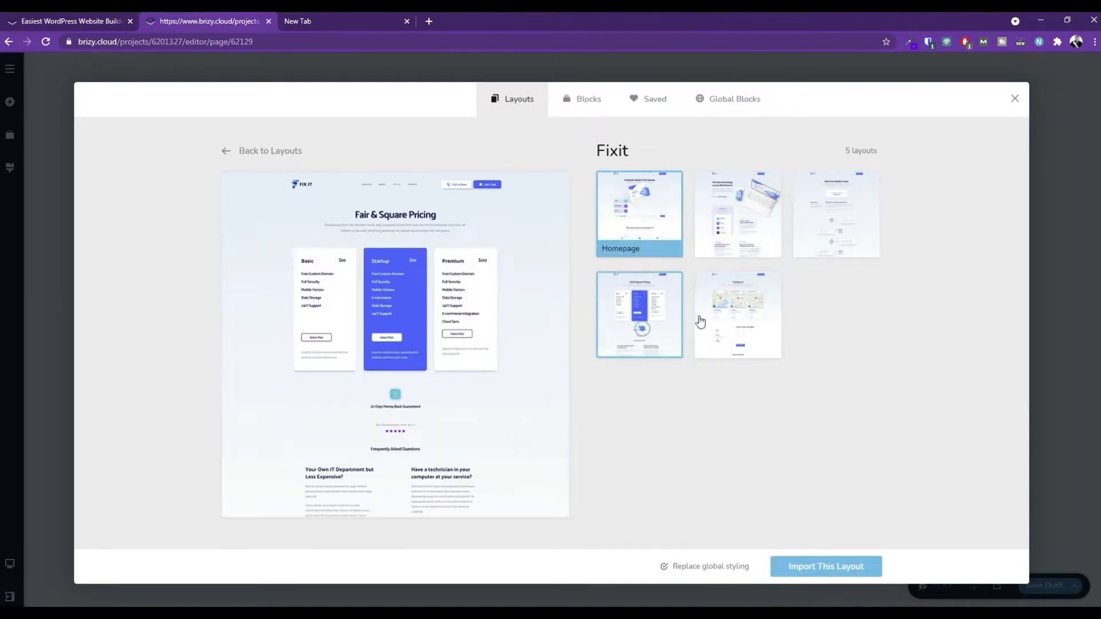
click(834, 221)
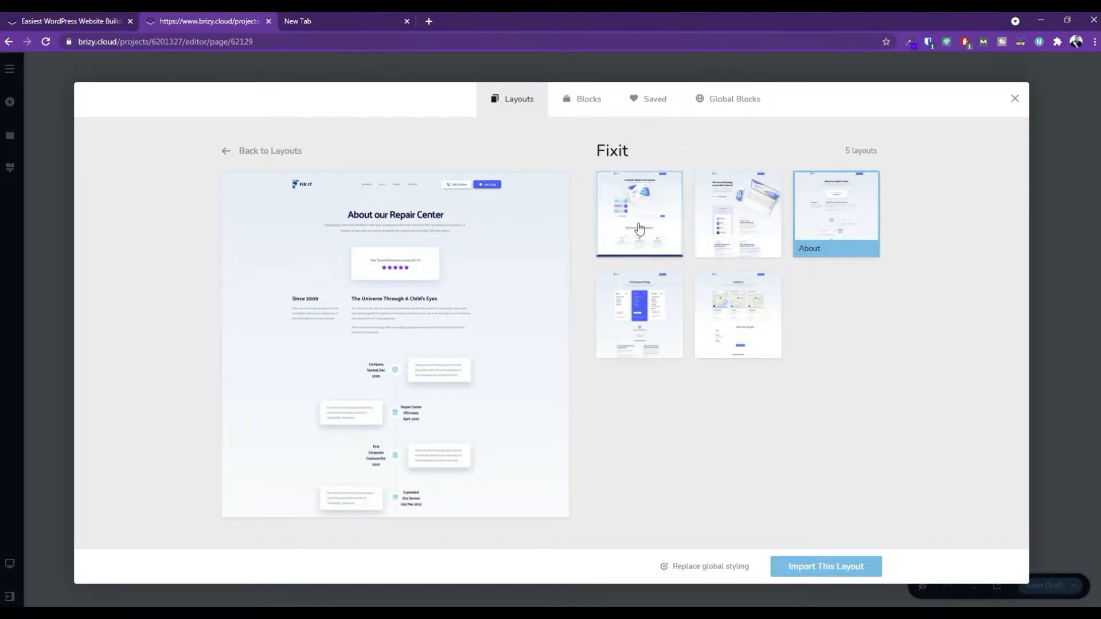
click(640, 230)
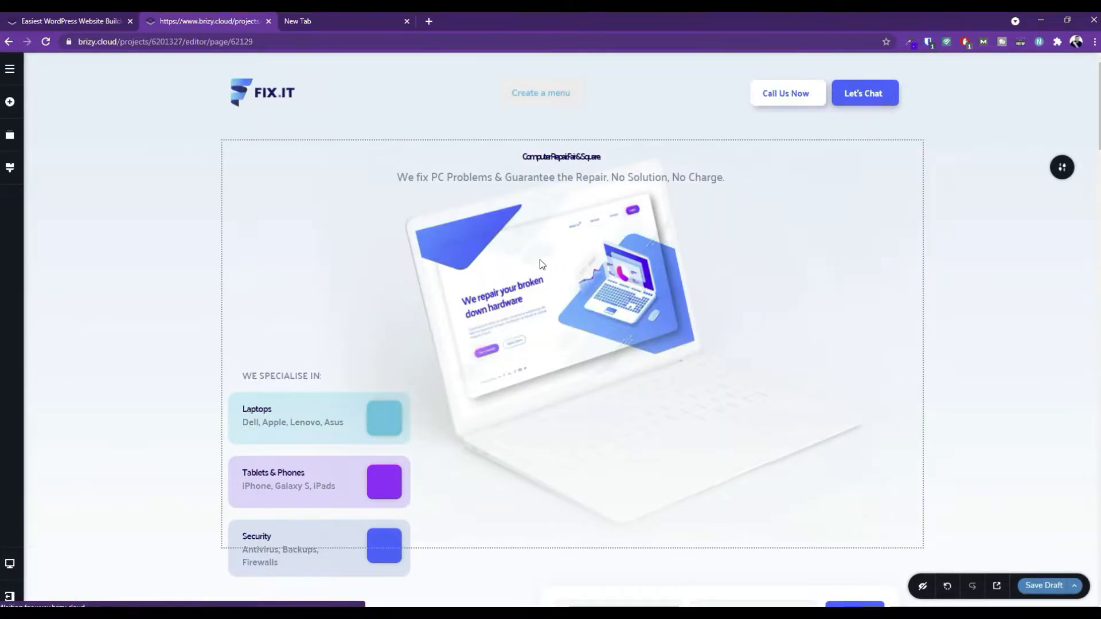
Review the imported homepage from the hero to the team section, checking the hero and repair costs headings.
scroll(580, 277, down, 2)
scroll(597, 310, up, 2)
scroll(597, 311, down, 4)
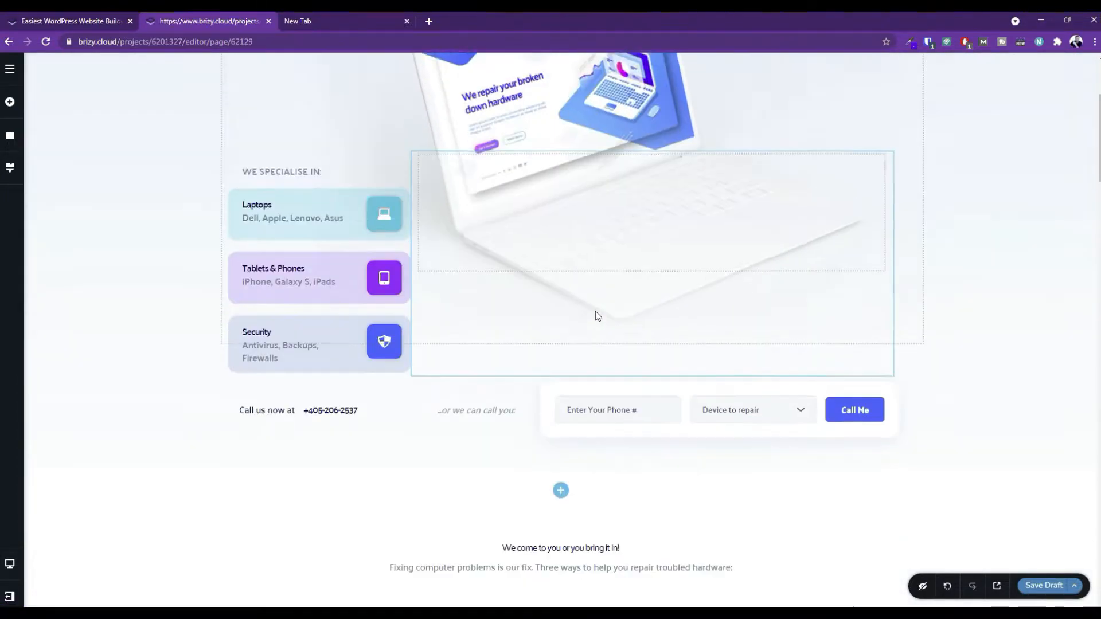
scroll(616, 290, up, 4)
click(559, 155)
triple_click(559, 153)
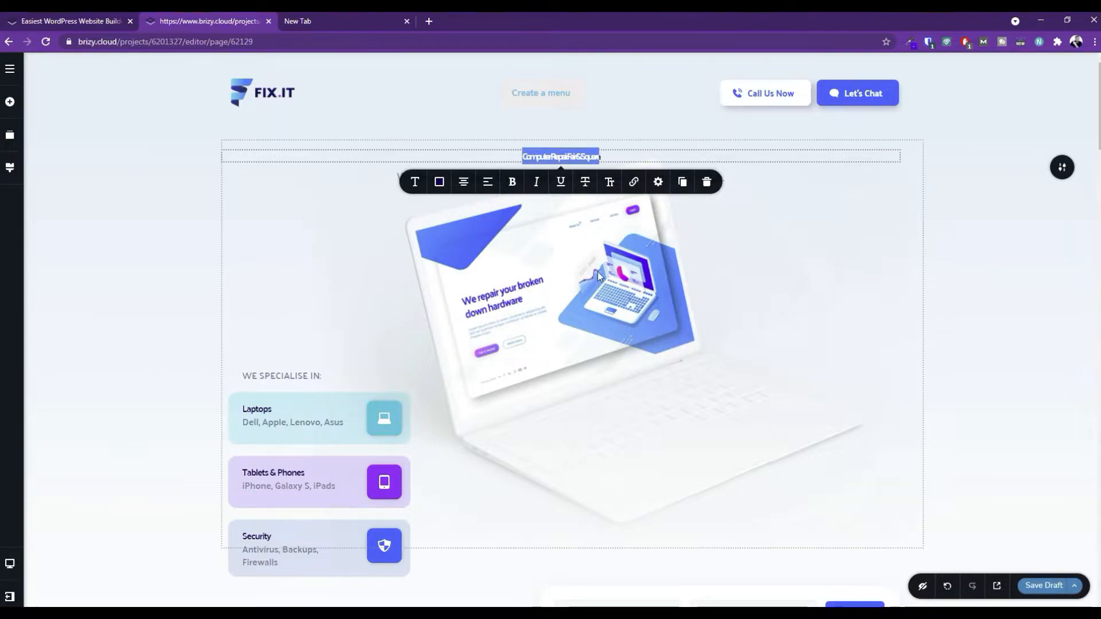
scroll(590, 315, down, 10)
scroll(589, 313, down, 6)
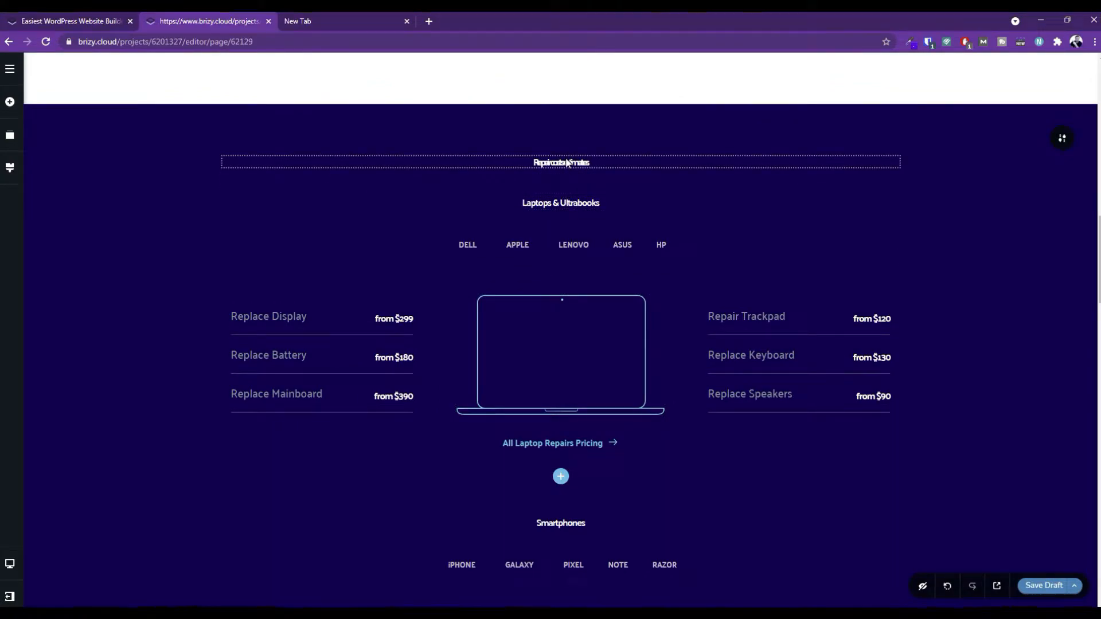
triple_click(562, 163)
scroll(558, 310, down, 4)
scroll(558, 310, down, 15)
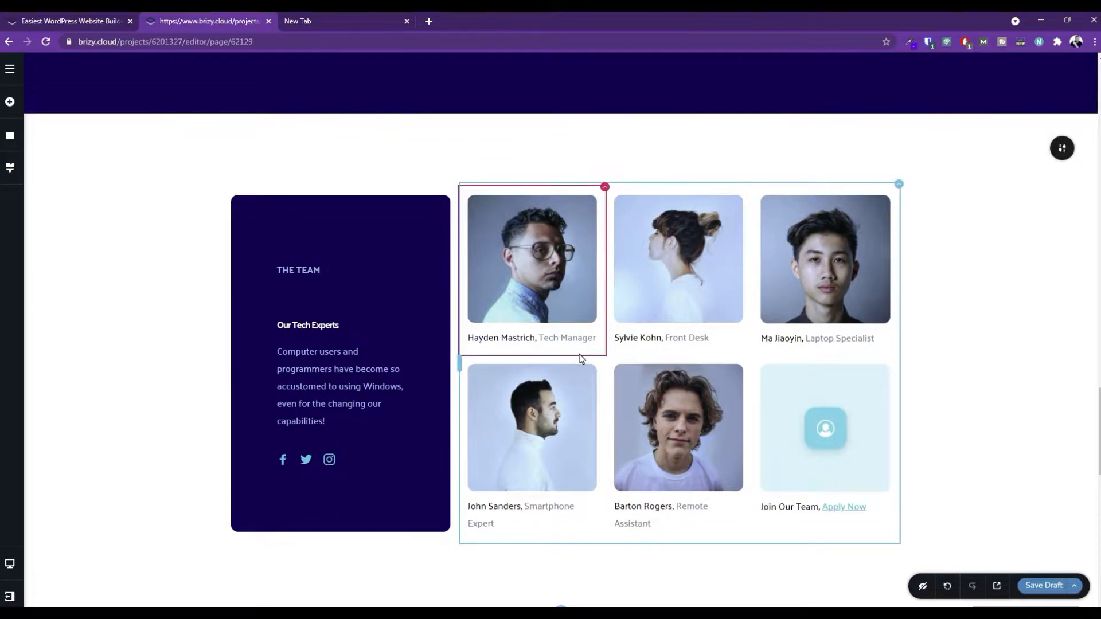
scroll(579, 358, up, 17)
scroll(577, 355, up, 12)
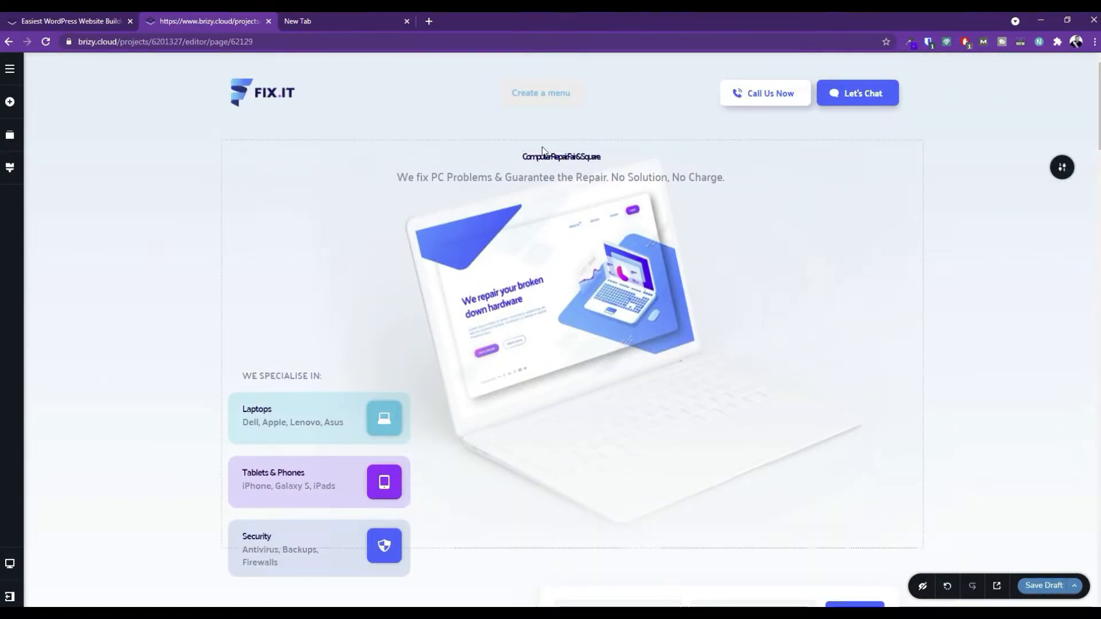
Examine the heading text in the repair costs, team and client reviews sections.
scroll(543, 154, down, 1)
scroll(542, 149, down, 11)
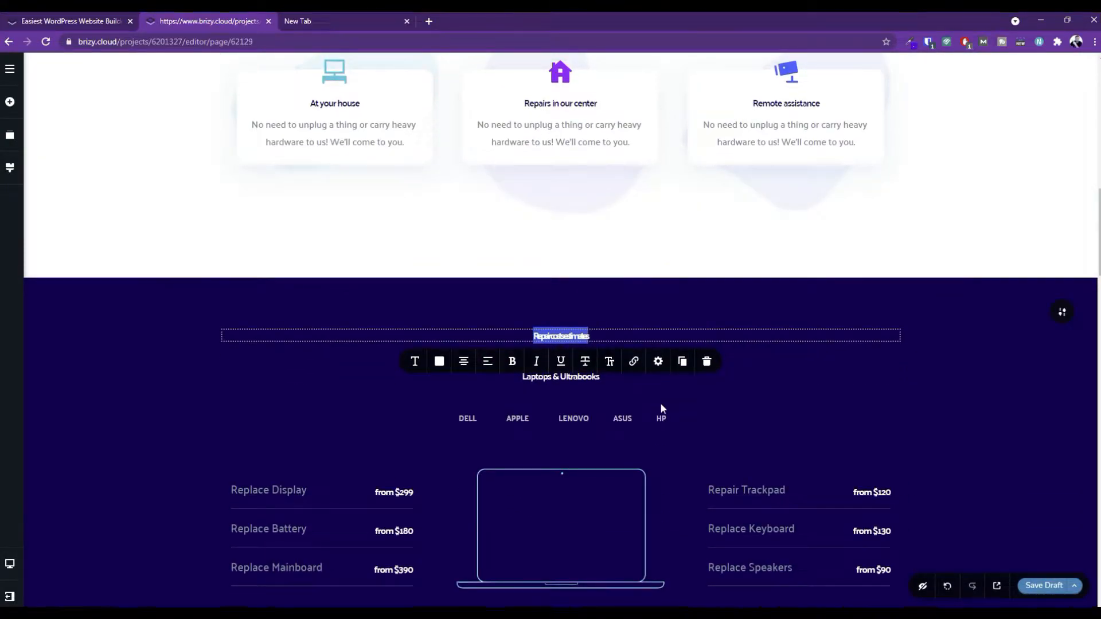
click(648, 404)
scroll(515, 394, down, 3)
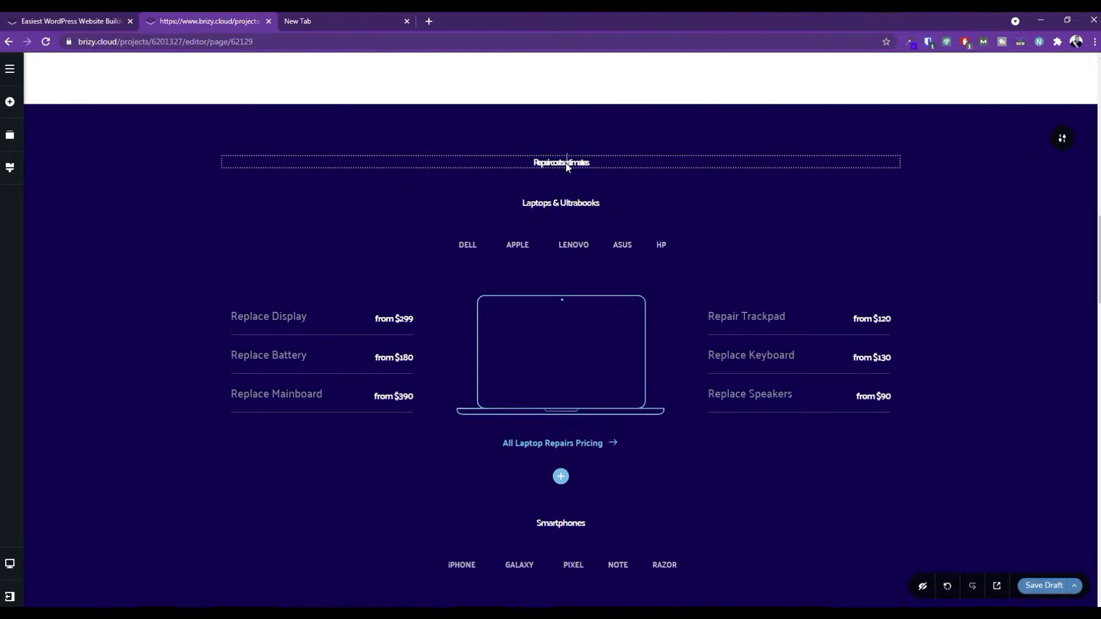
double_click(566, 162)
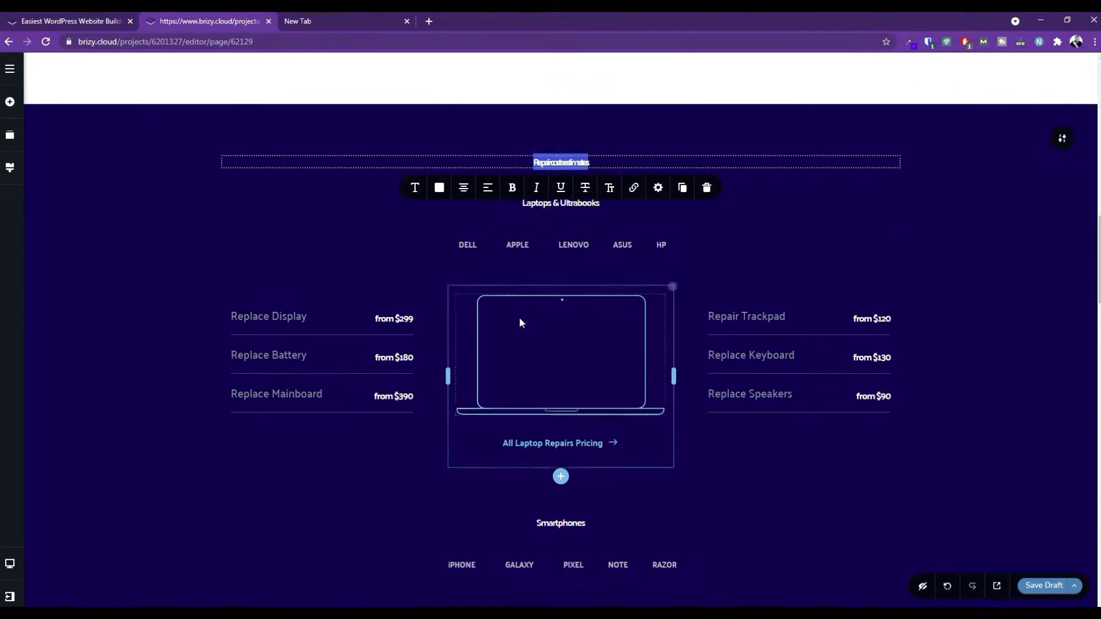
scroll(520, 321, down, 13)
scroll(521, 325, down, 11)
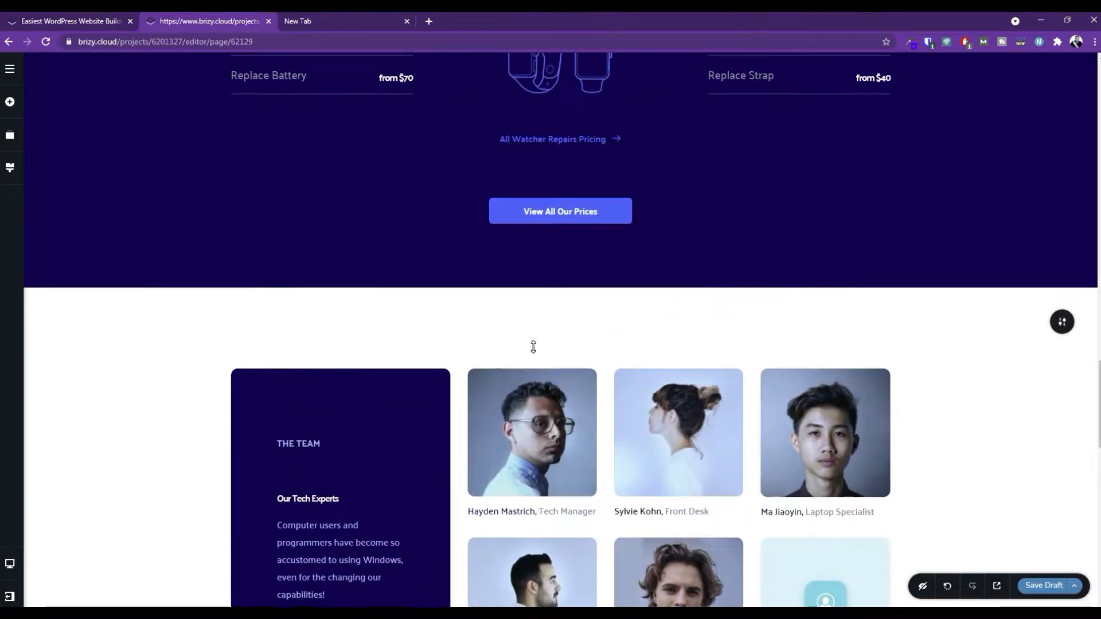
scroll(524, 281, down, 4)
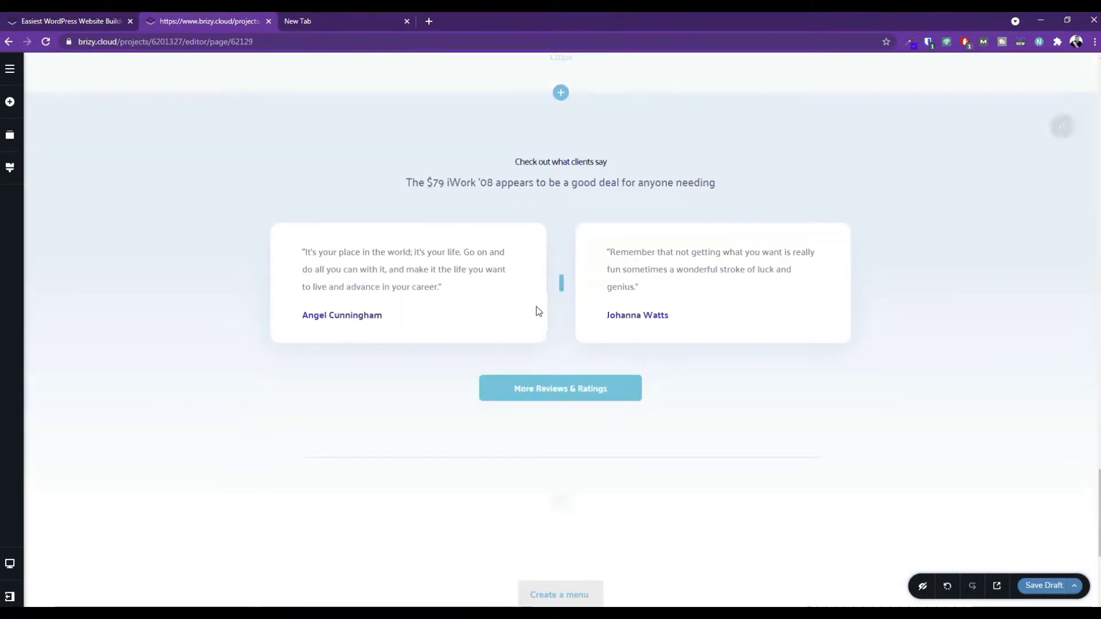
click(565, 165)
scroll(582, 276, up, 7)
scroll(581, 273, up, 12)
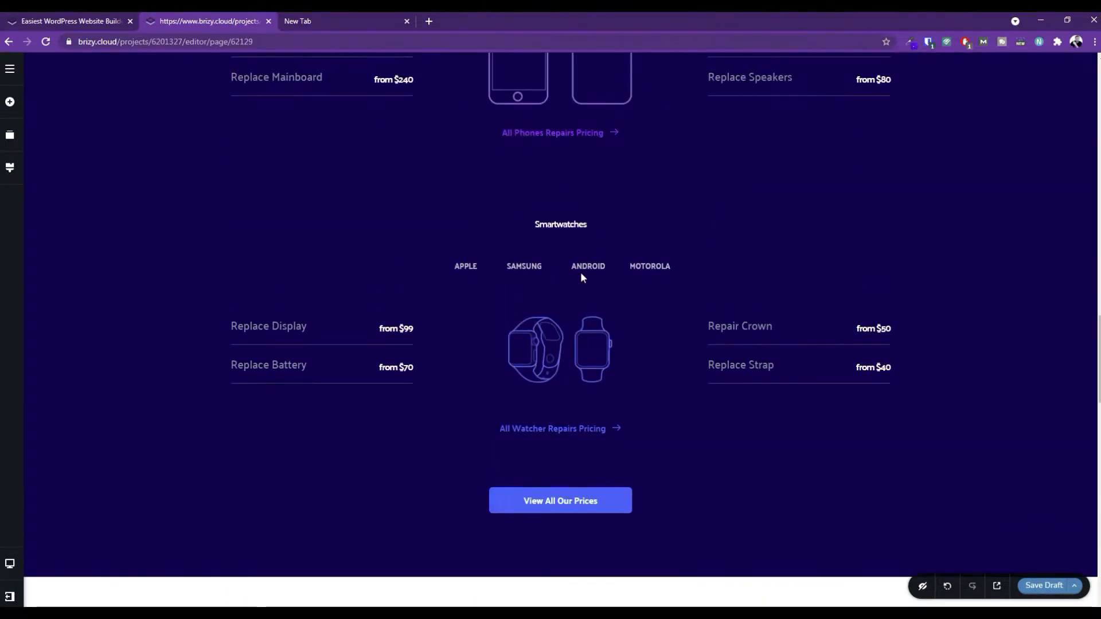
scroll(562, 209, up, 5)
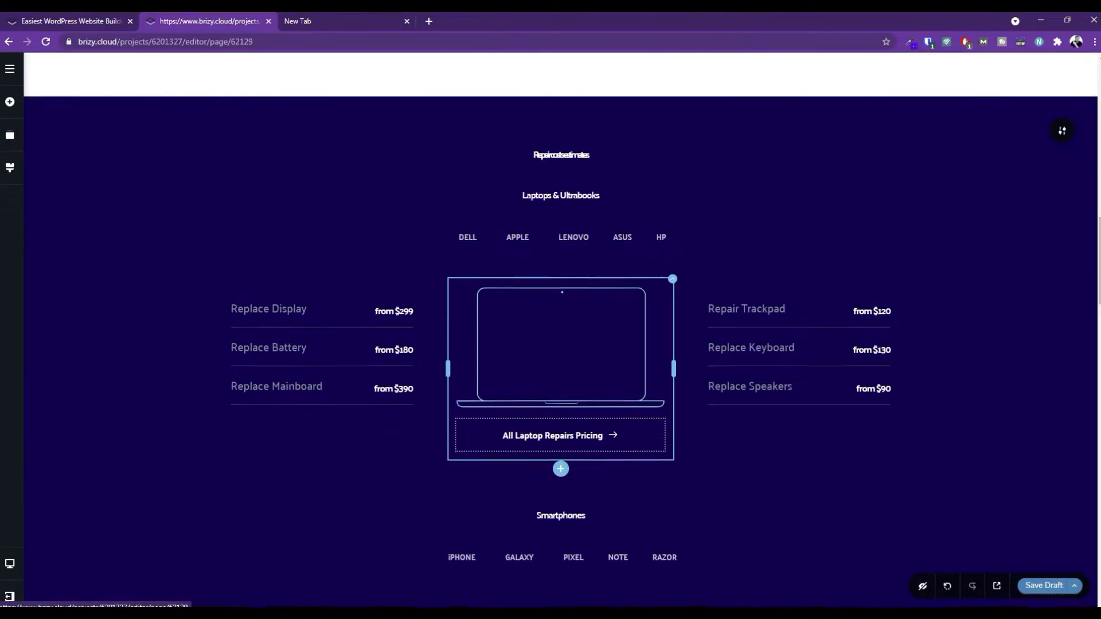
Set the letter spacing of the "Repair costs estimates" heading to 0.0.
triple_click(553, 163)
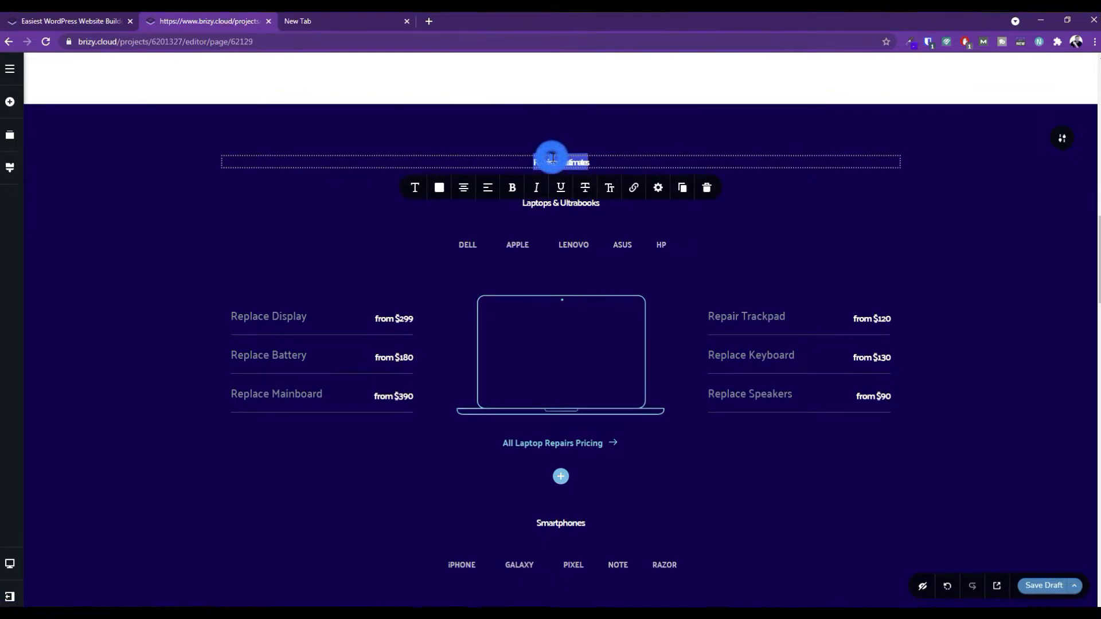
click(414, 187)
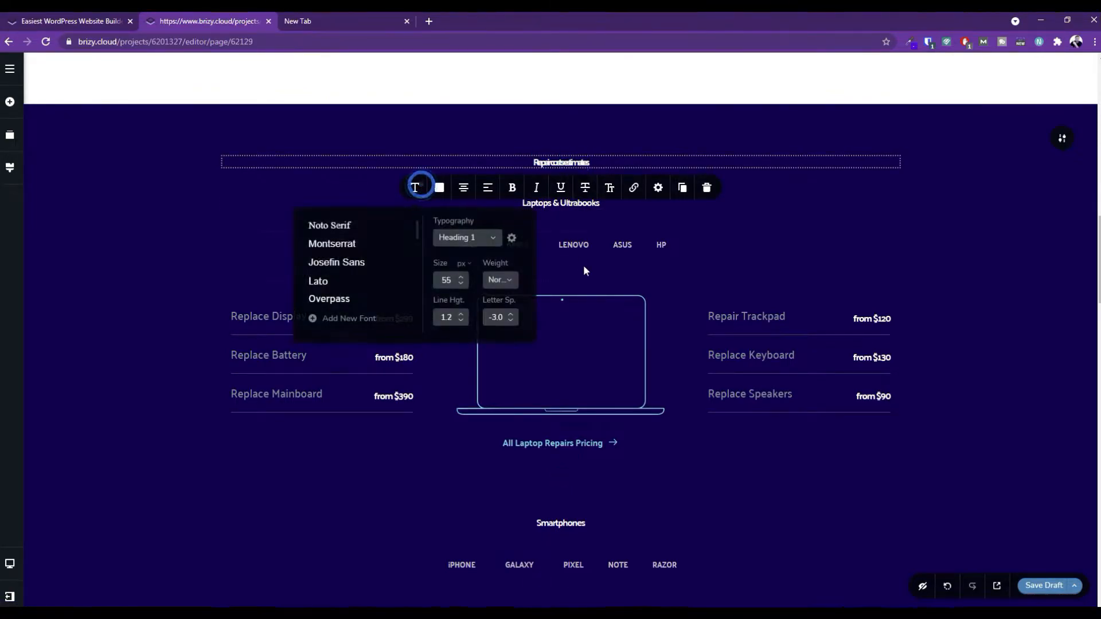
click(510, 321)
click(510, 321)
click(510, 321)
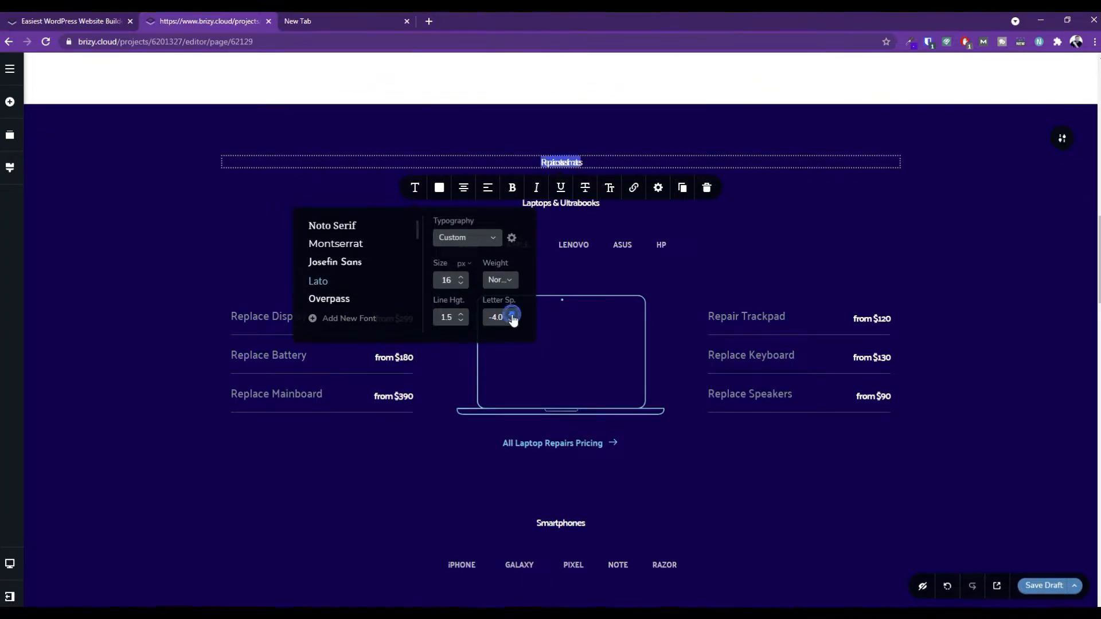
click(514, 320)
click(514, 320)
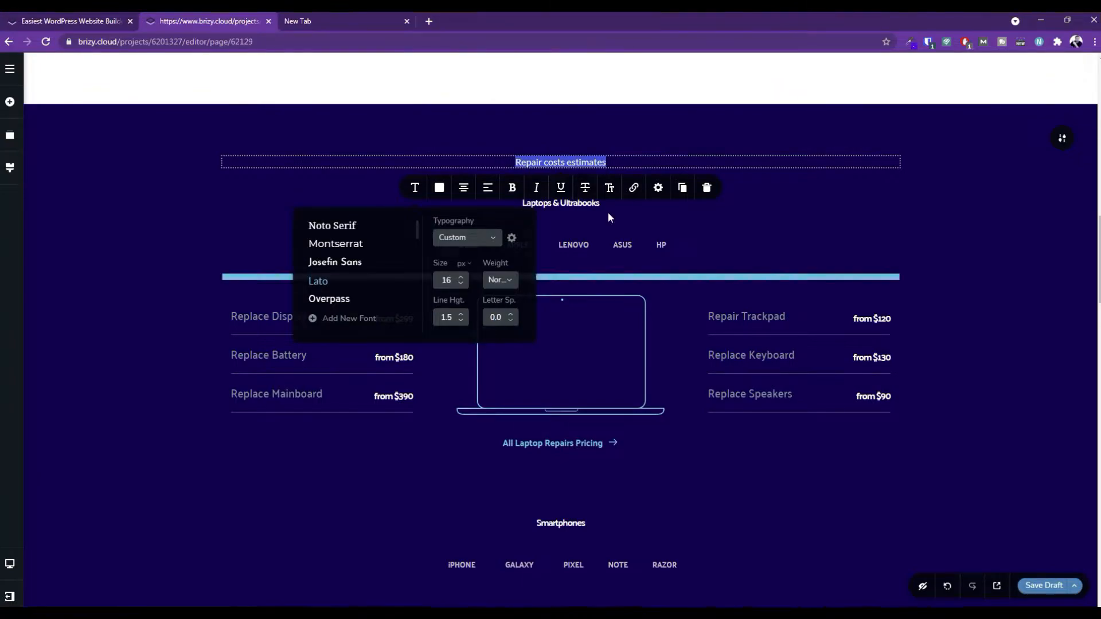
scroll(631, 270, up, 1)
scroll(631, 270, up, 4)
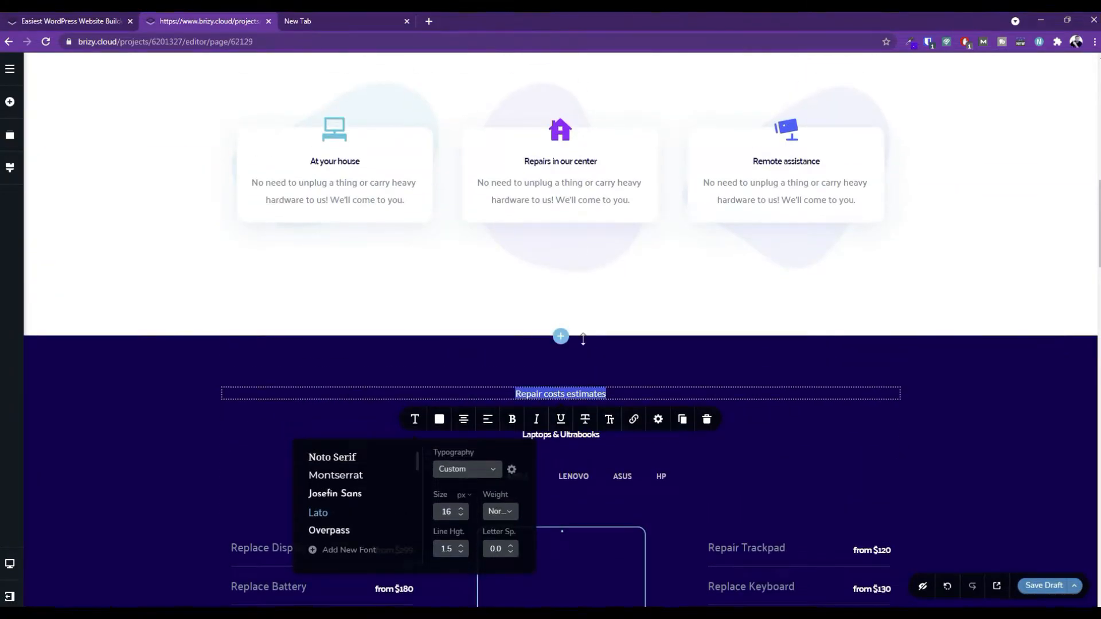
Set the letter spacing of the "Computer Repair. Fair & Square." hero heading to 0.0.
scroll(634, 390, up, 10)
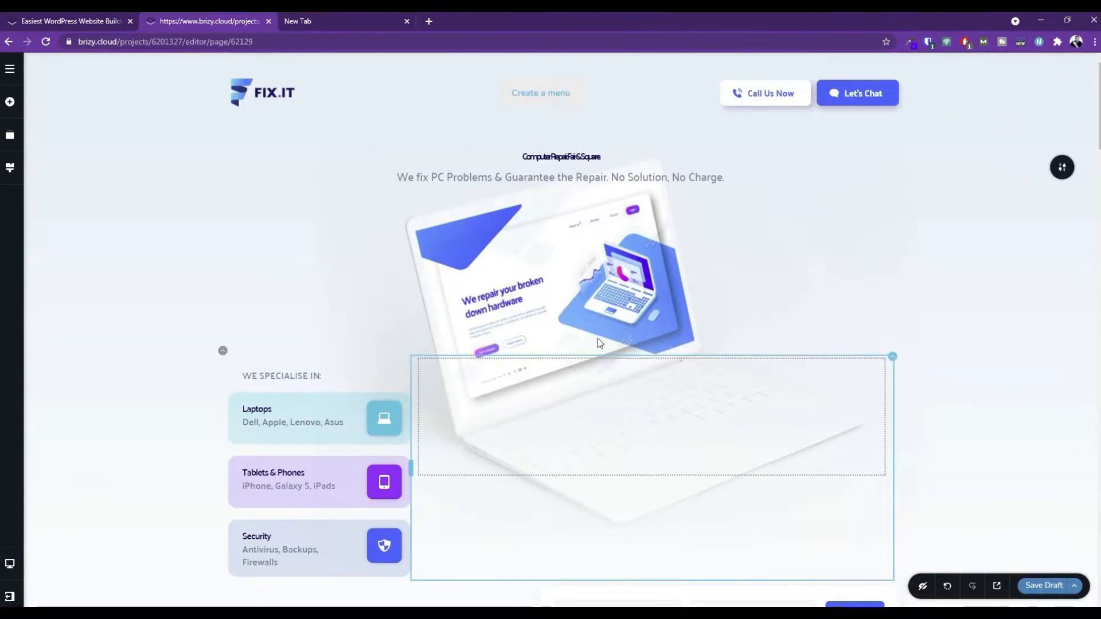
triple_click(565, 154)
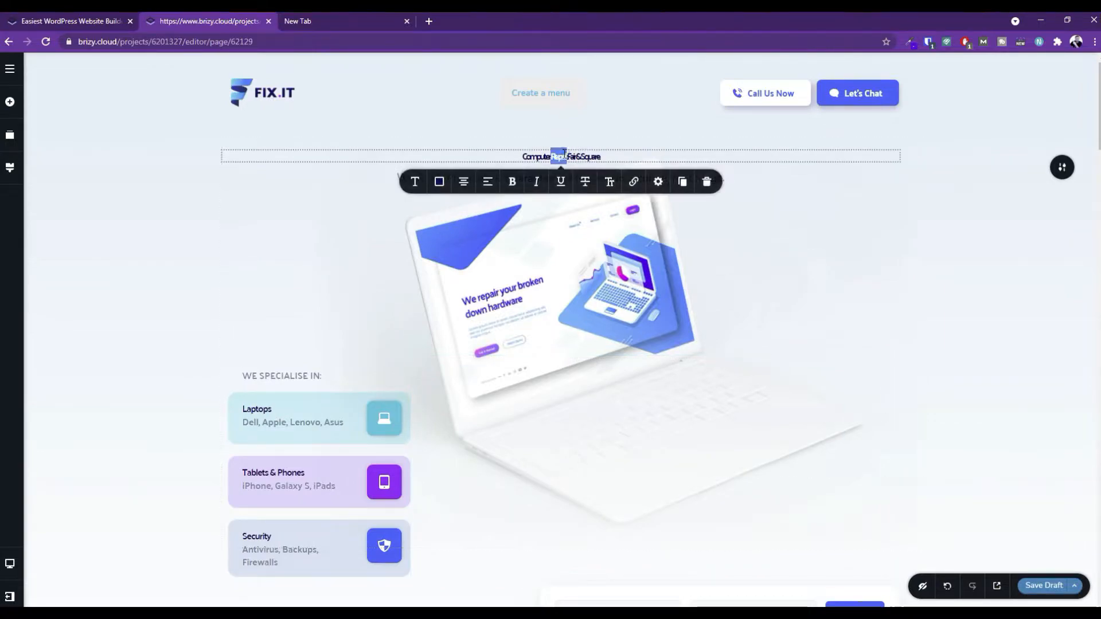
click(415, 181)
click(498, 310)
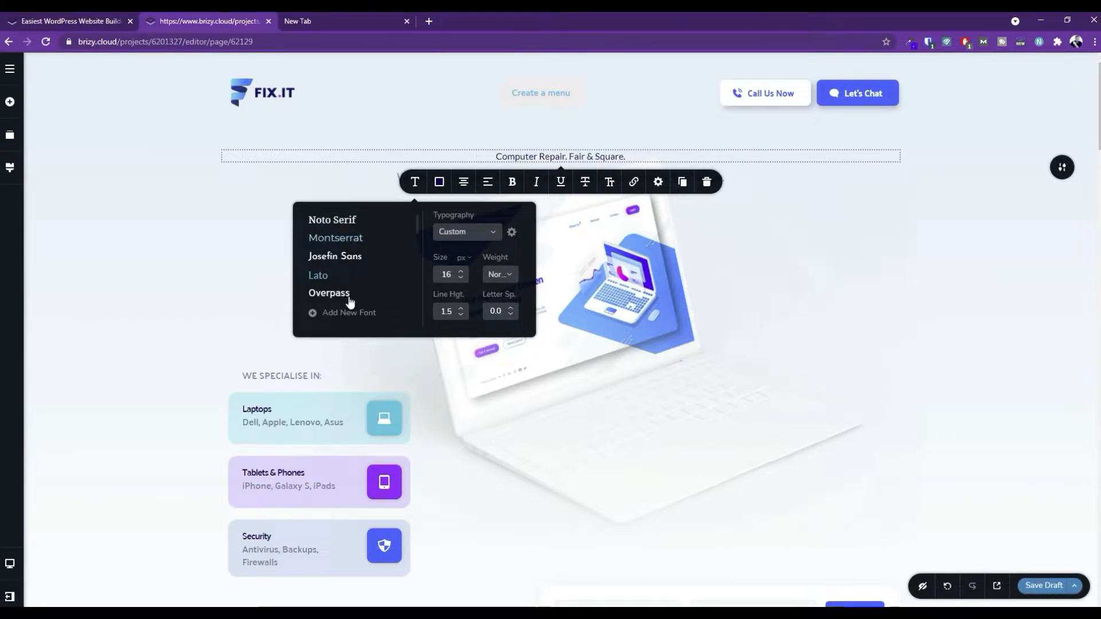
click(224, 313)
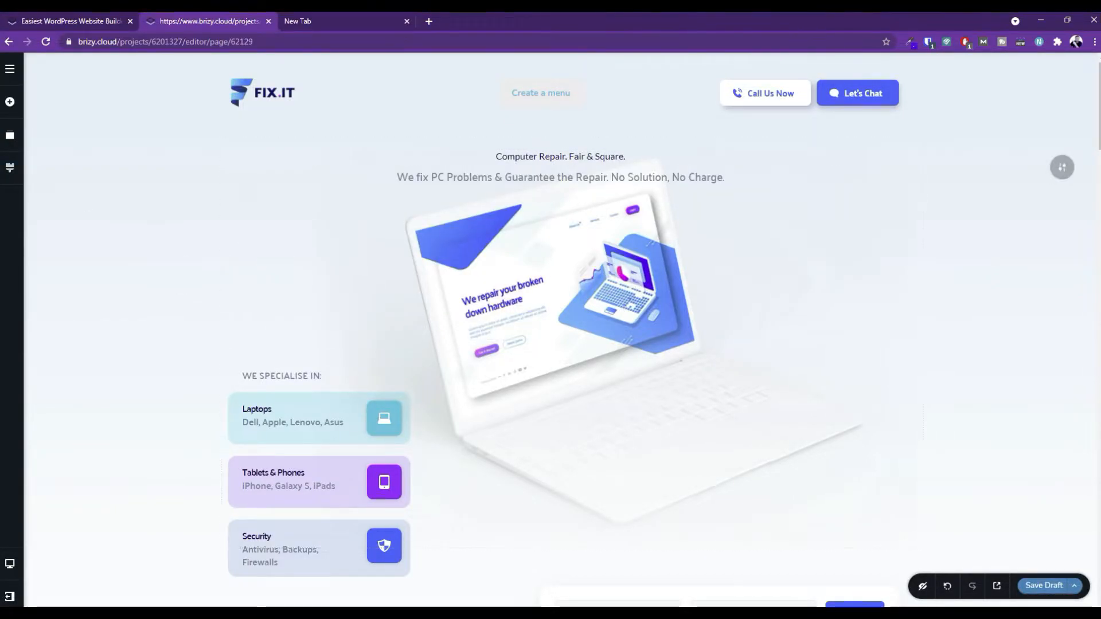
Try the Overpass global style on the page and restore the Fixit style.
click(7, 168)
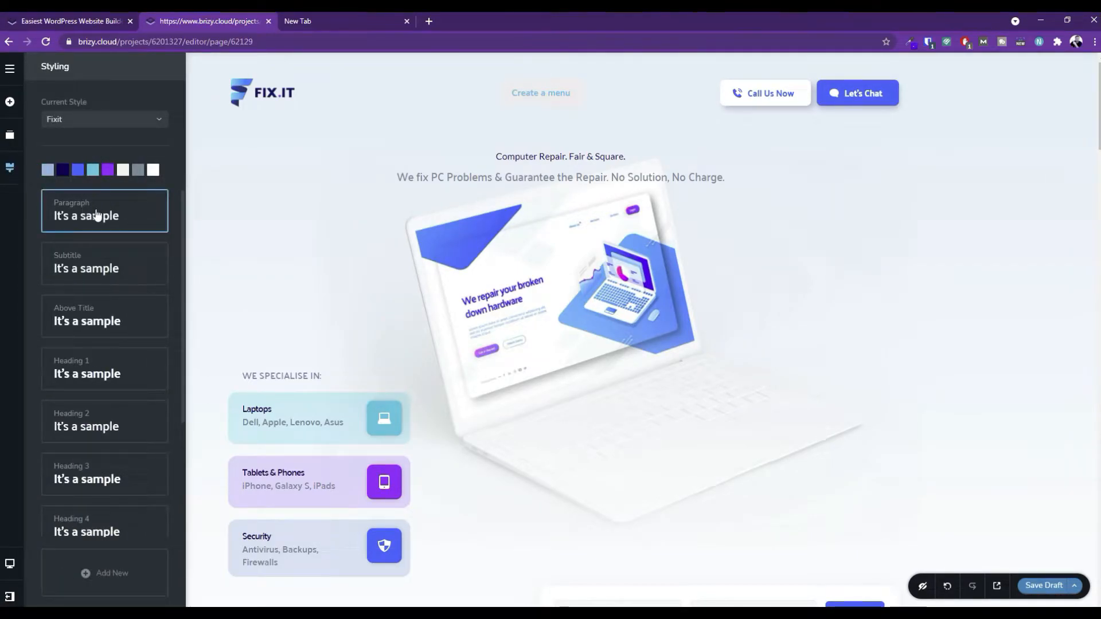
click(86, 121)
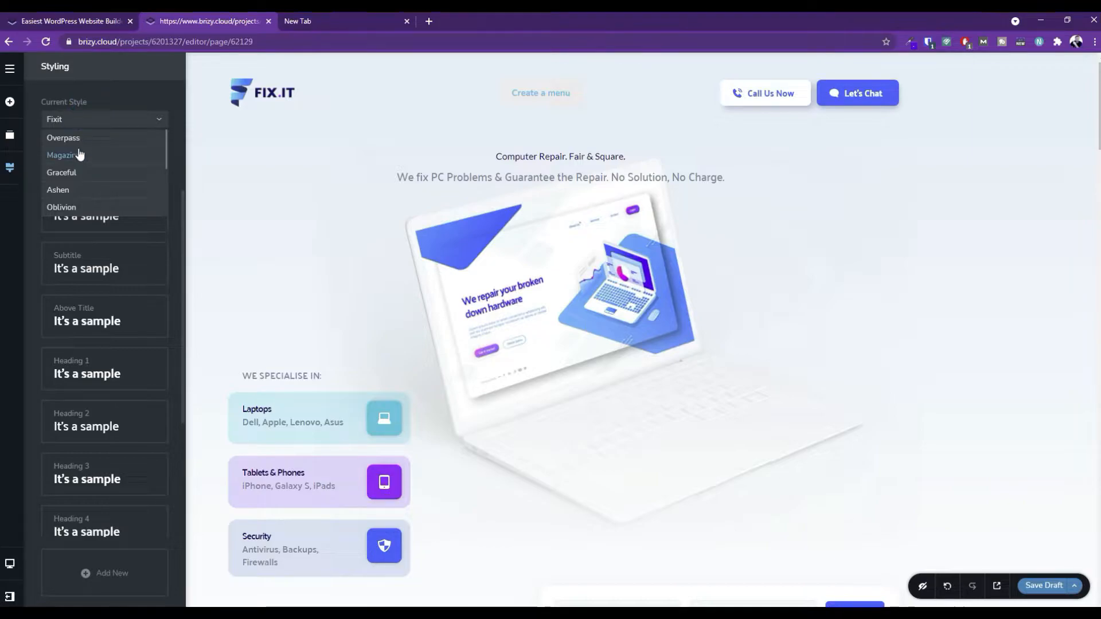
click(77, 135)
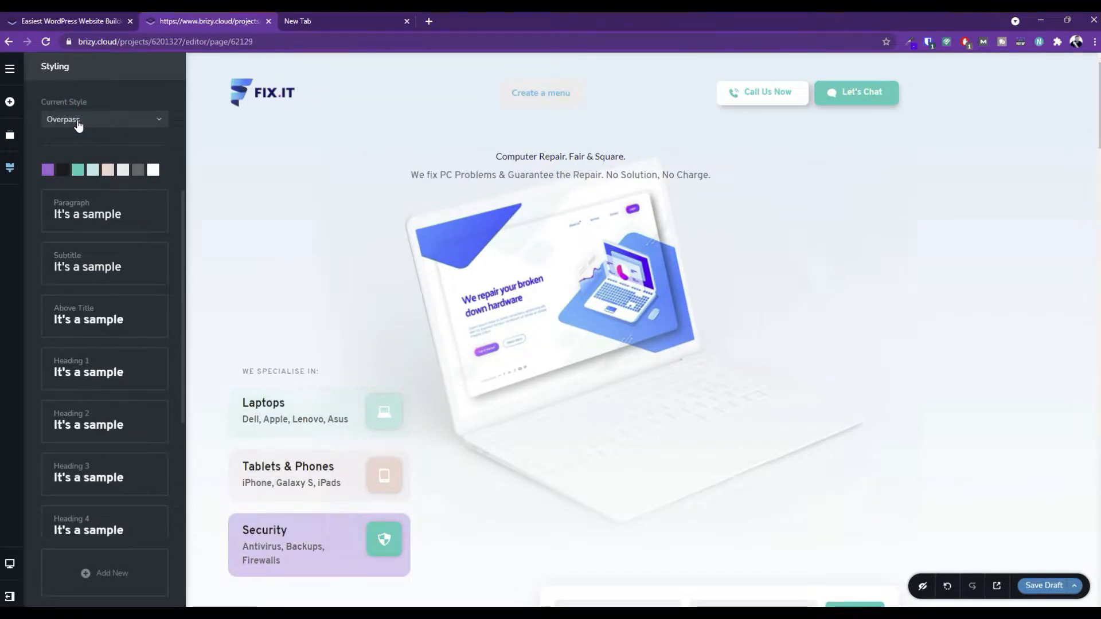
click(78, 123)
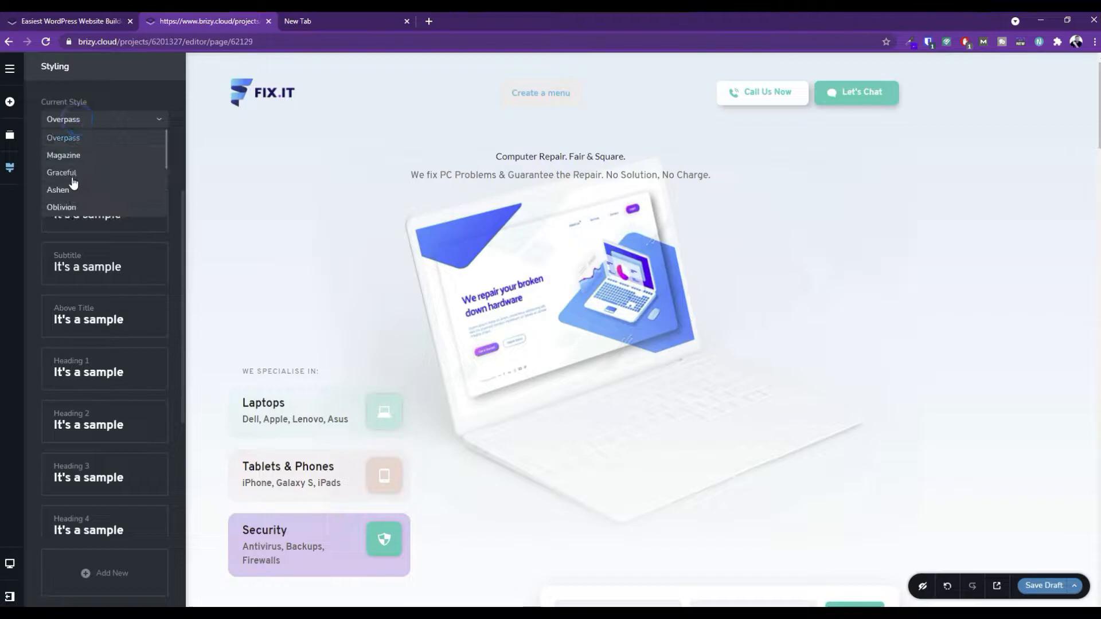
click(83, 117)
scroll(86, 201, down, 3)
scroll(86, 199, down, 1)
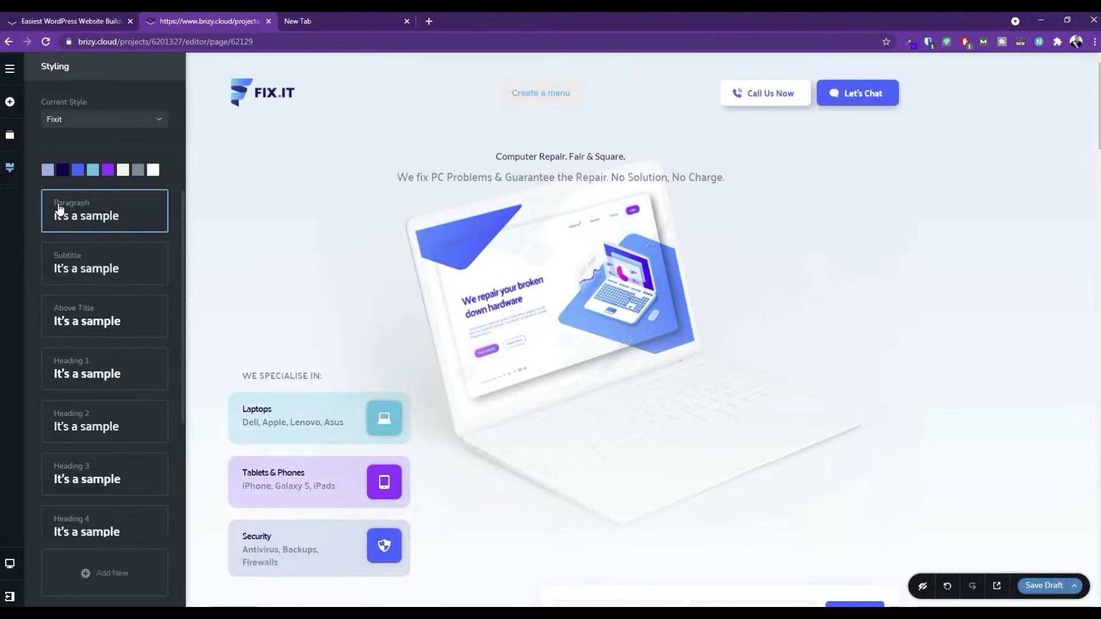
Try the Samurai global style and check its fonts and colours in the hero and service sections.
click(83, 117)
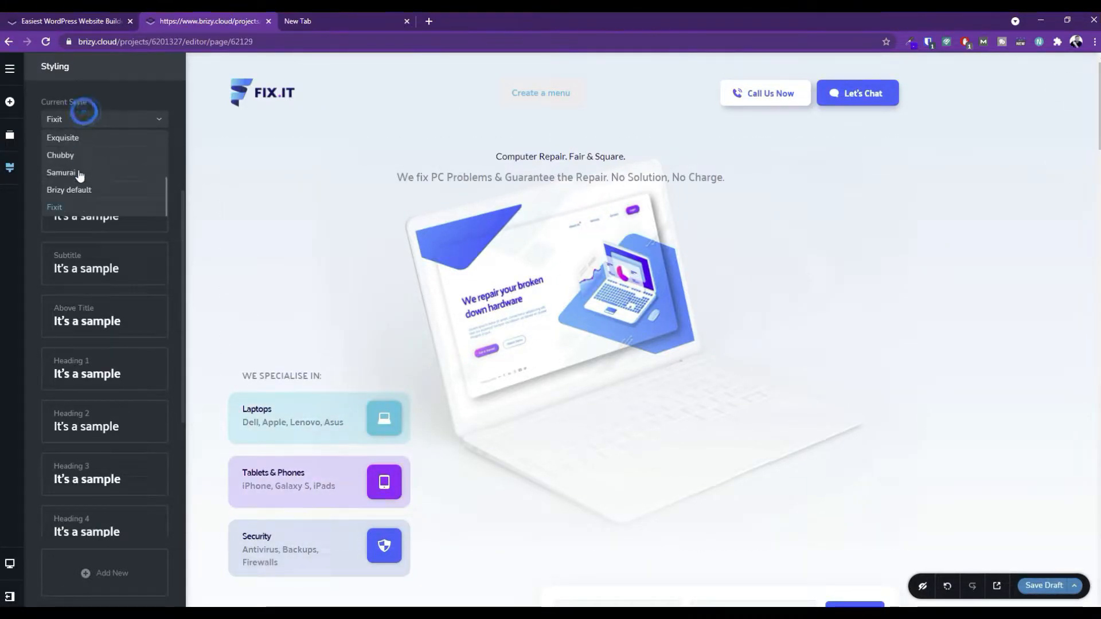
scroll(88, 185, down, 3)
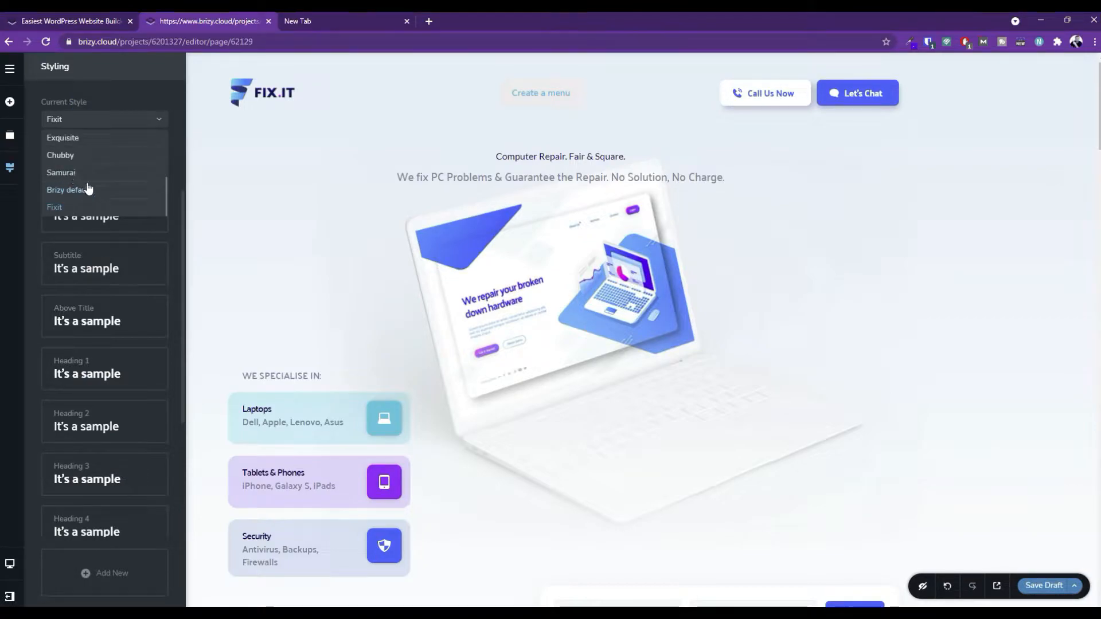
click(67, 175)
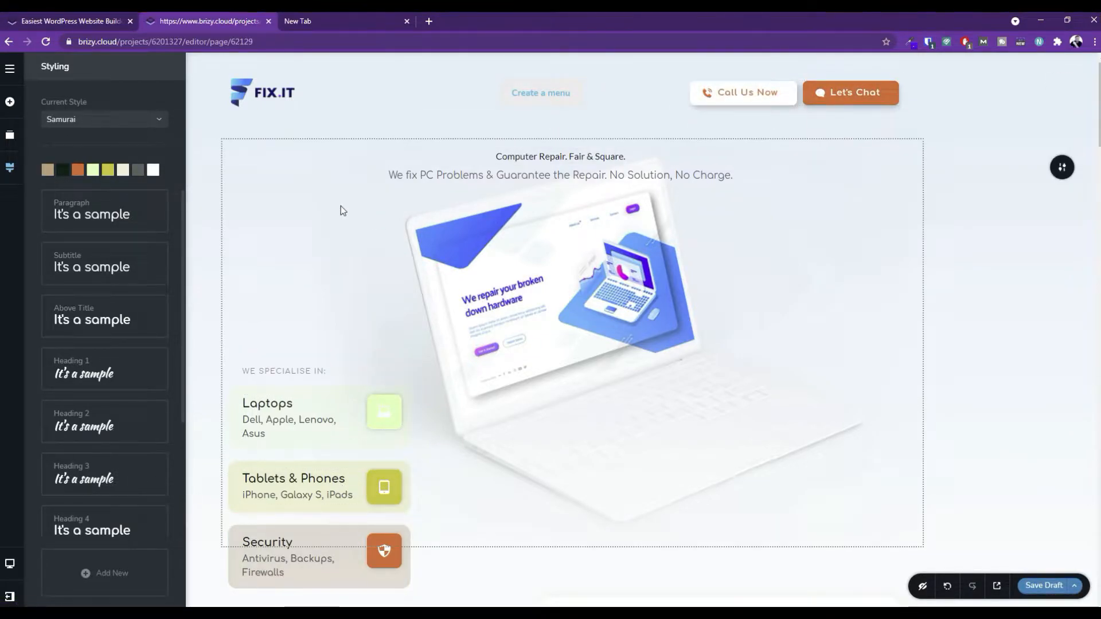
scroll(487, 322, down, 10)
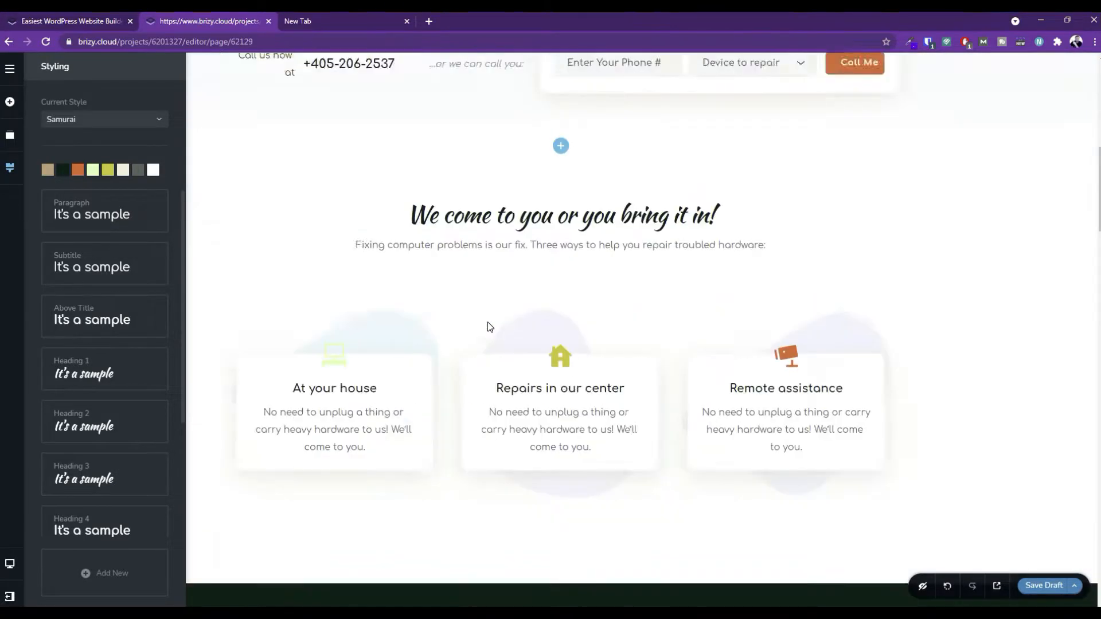
scroll(489, 327, up, 10)
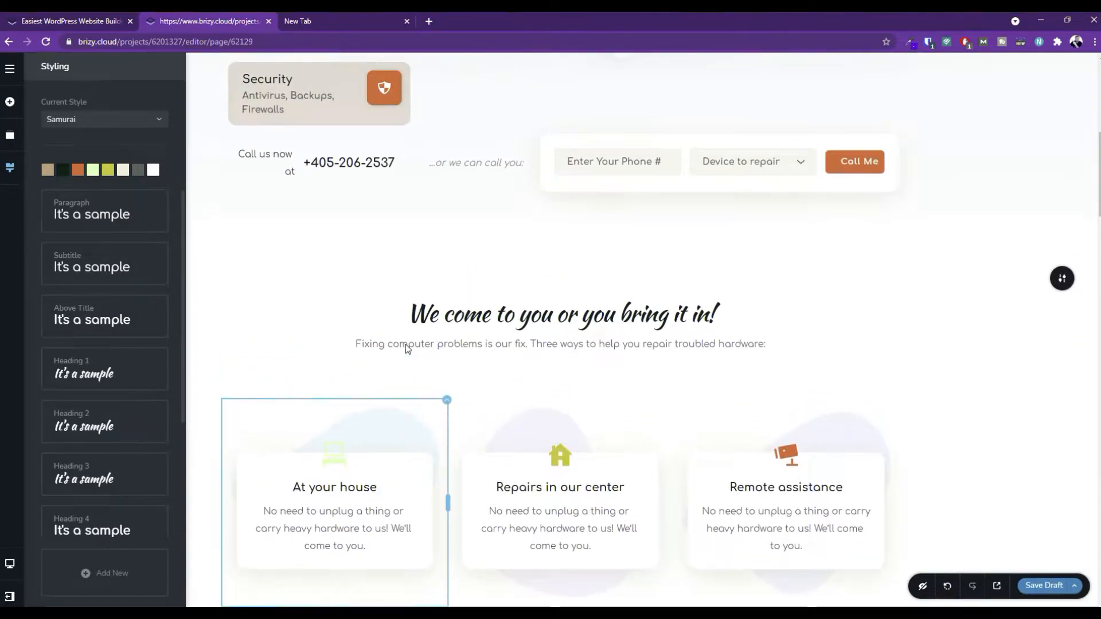
Apply the Chubby global style and review the page from the hero down to the smartwatch repair prices.
click(92, 119)
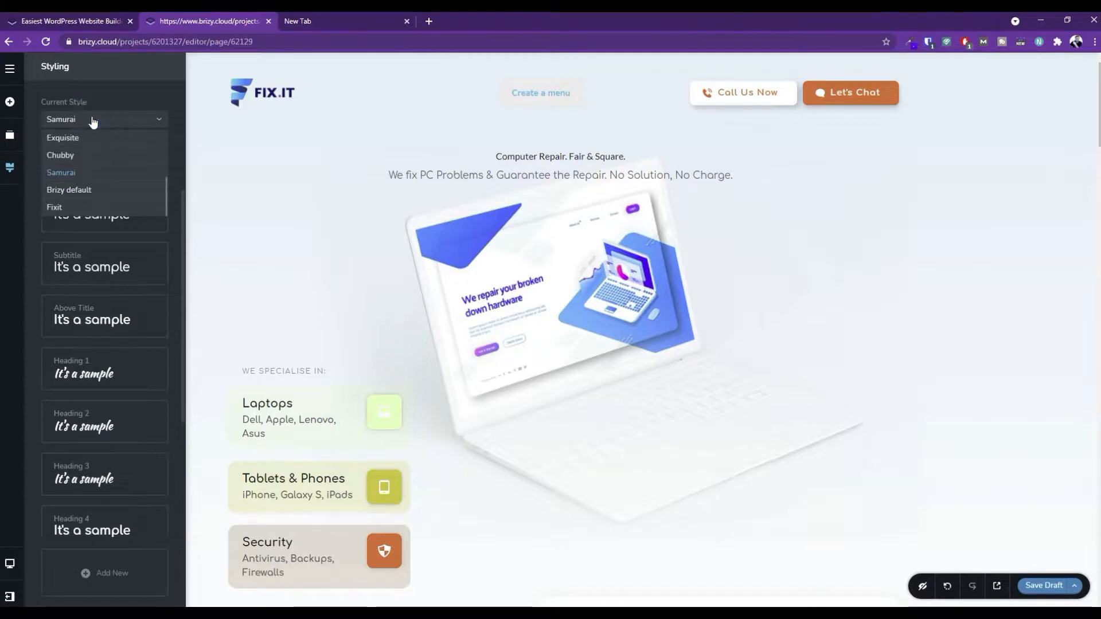
click(81, 163)
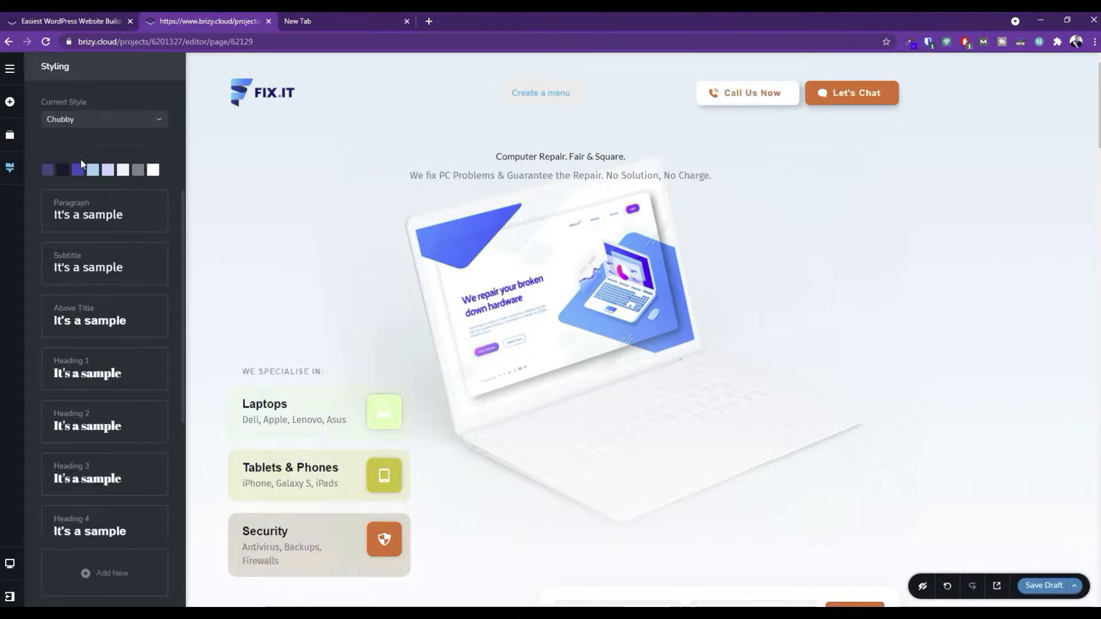
scroll(415, 205, down, 3)
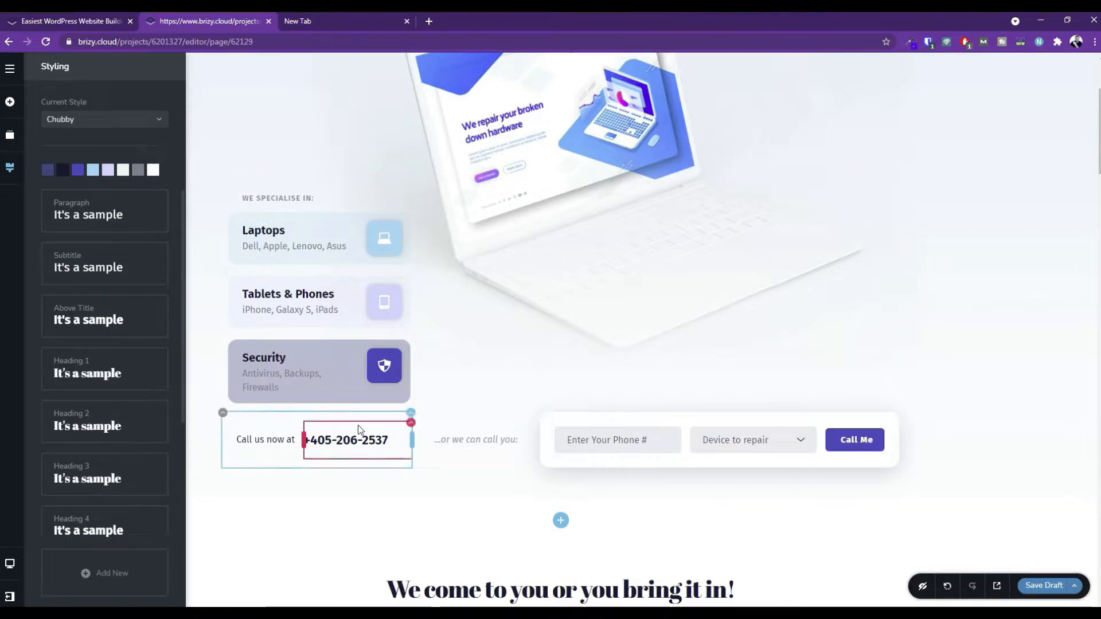
scroll(444, 480, down, 2)
scroll(444, 479, down, 2)
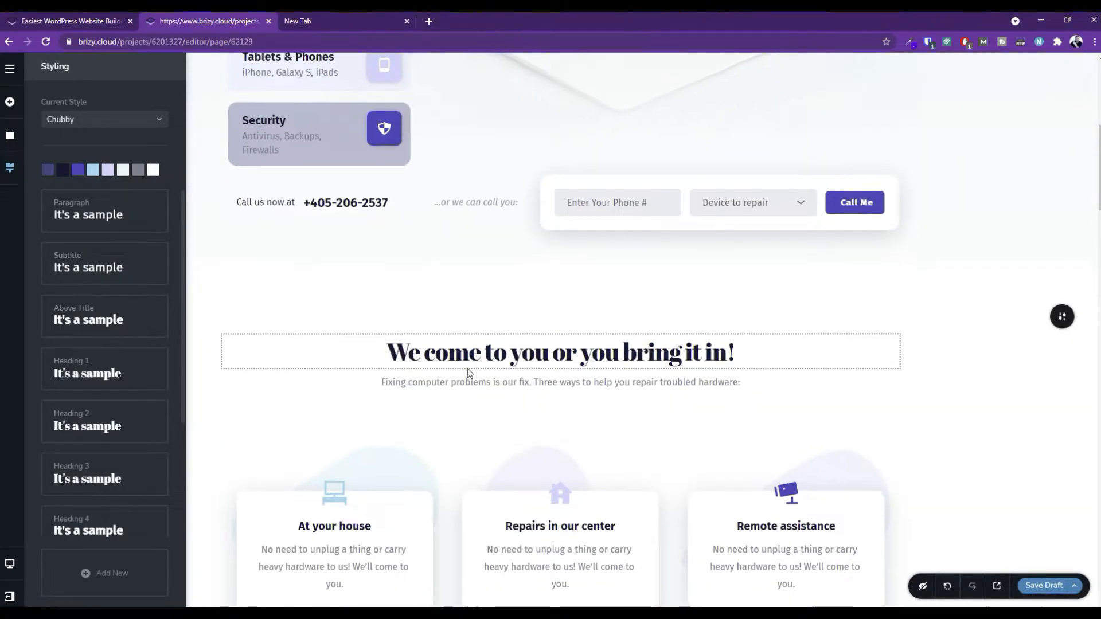
scroll(467, 305, down, 3)
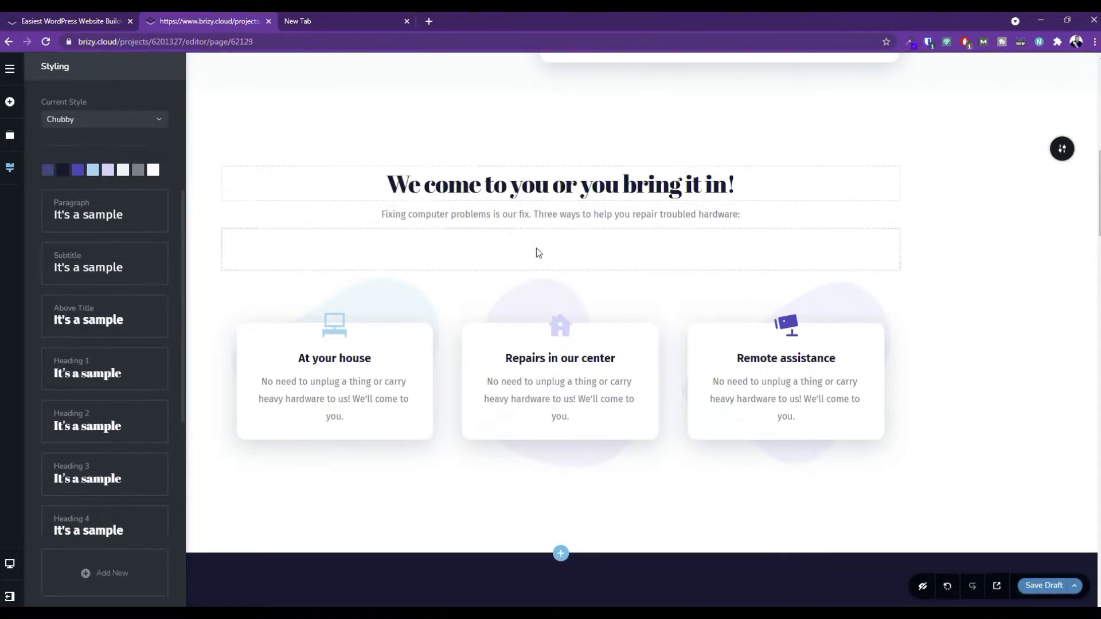
scroll(539, 297, down, 6)
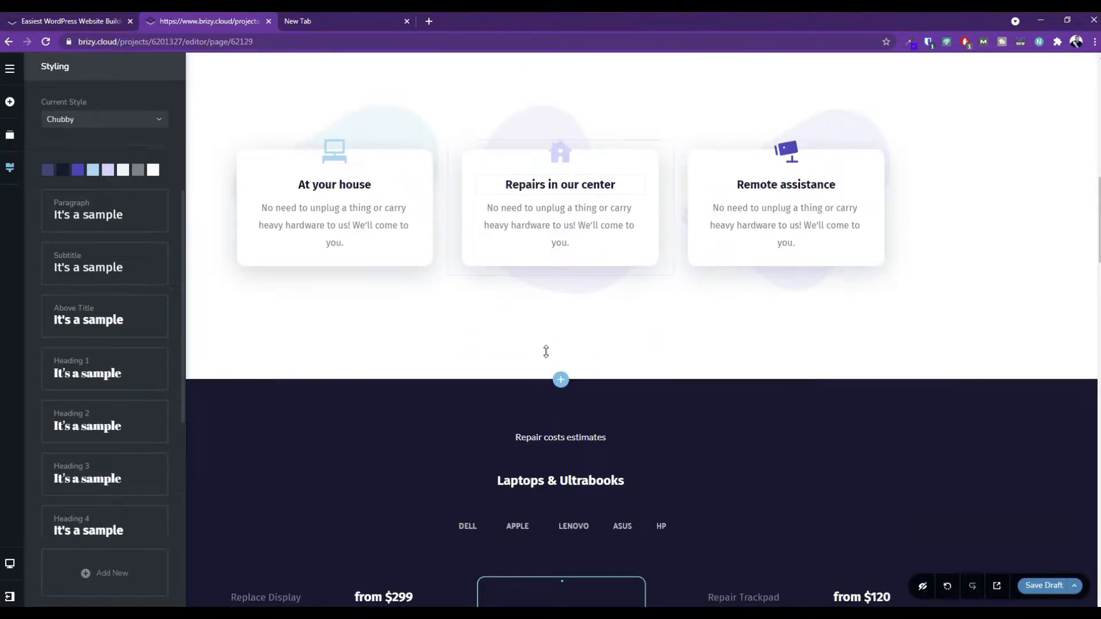
scroll(644, 386, down, 3)
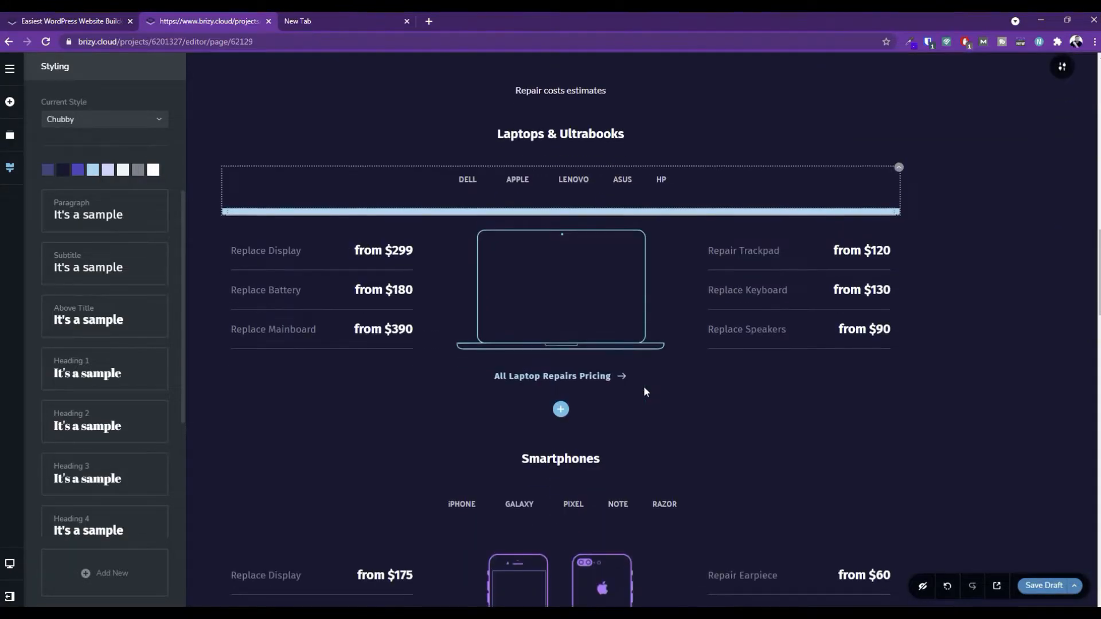
scroll(630, 402, down, 8)
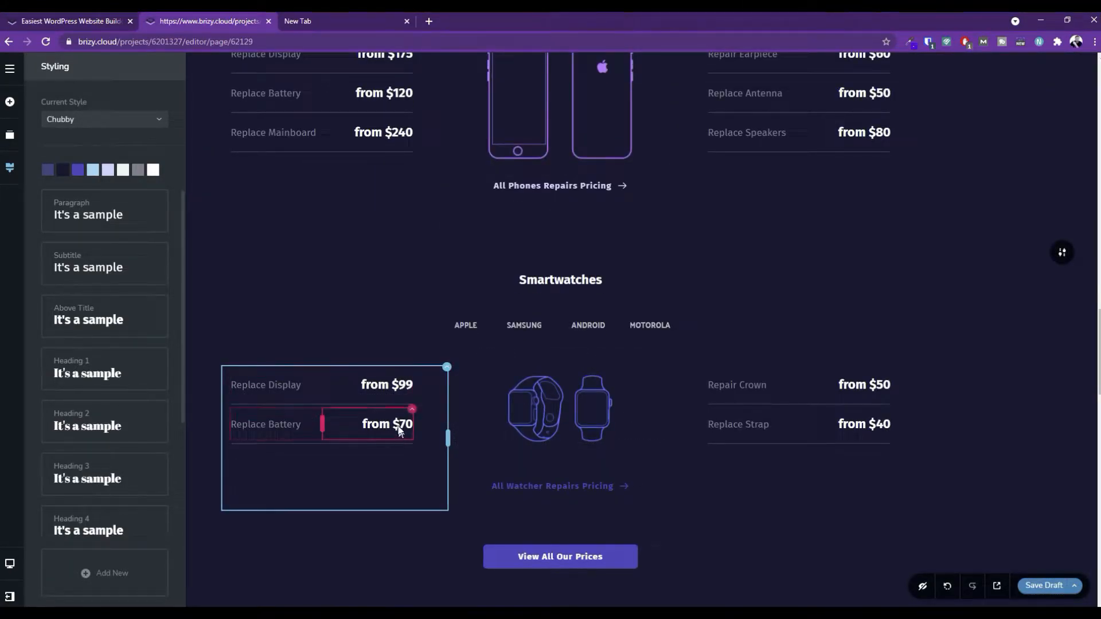
scroll(481, 351, up, 12)
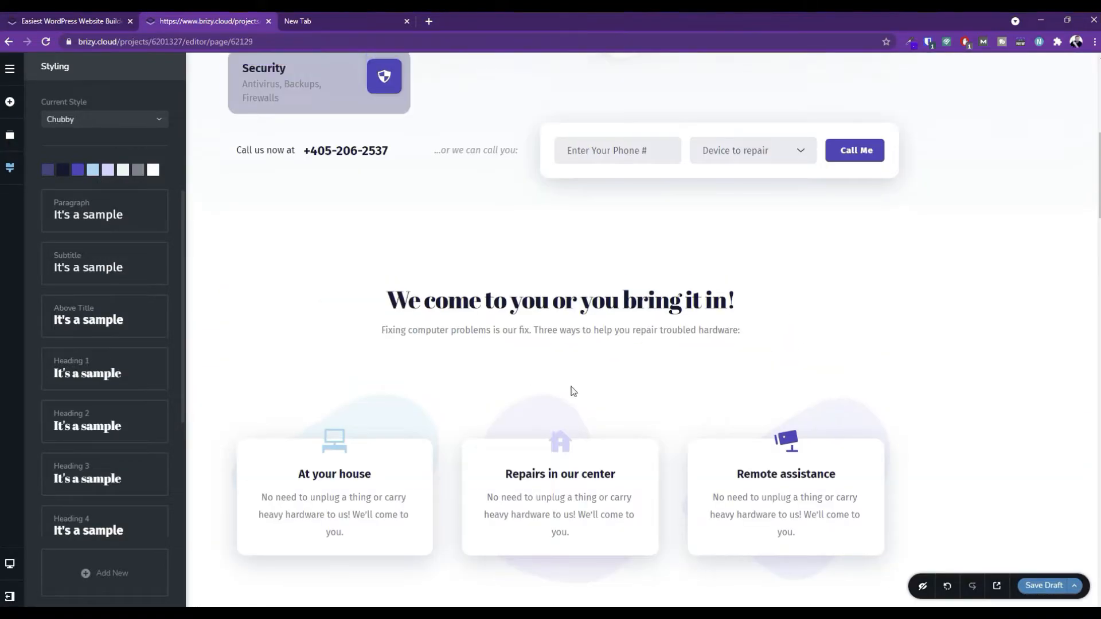
Publish the Home page.
click(1070, 586)
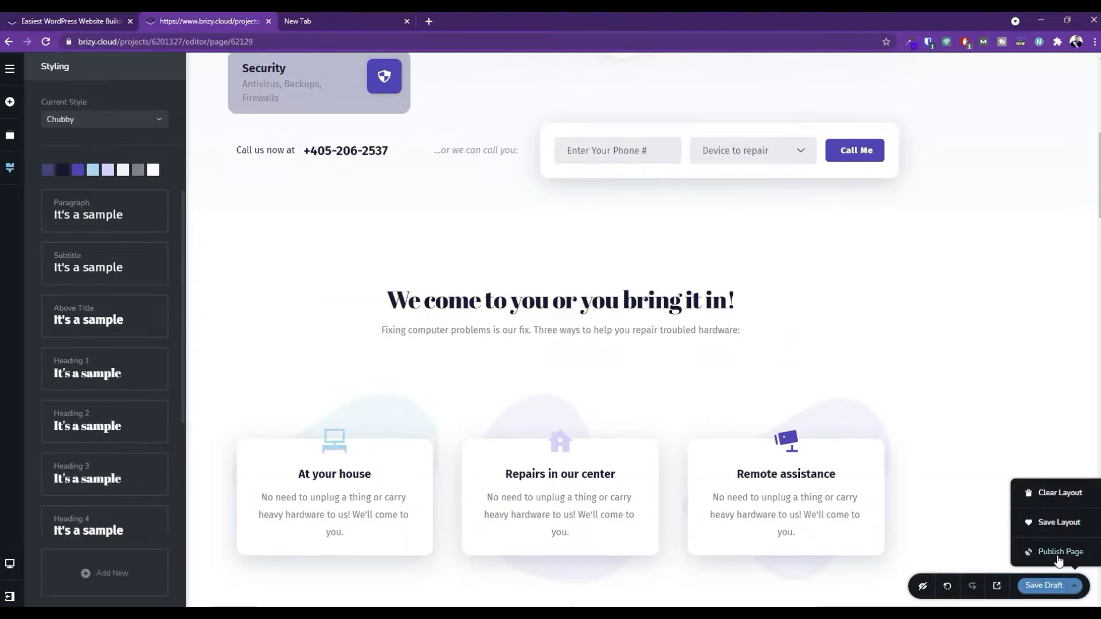
click(1057, 553)
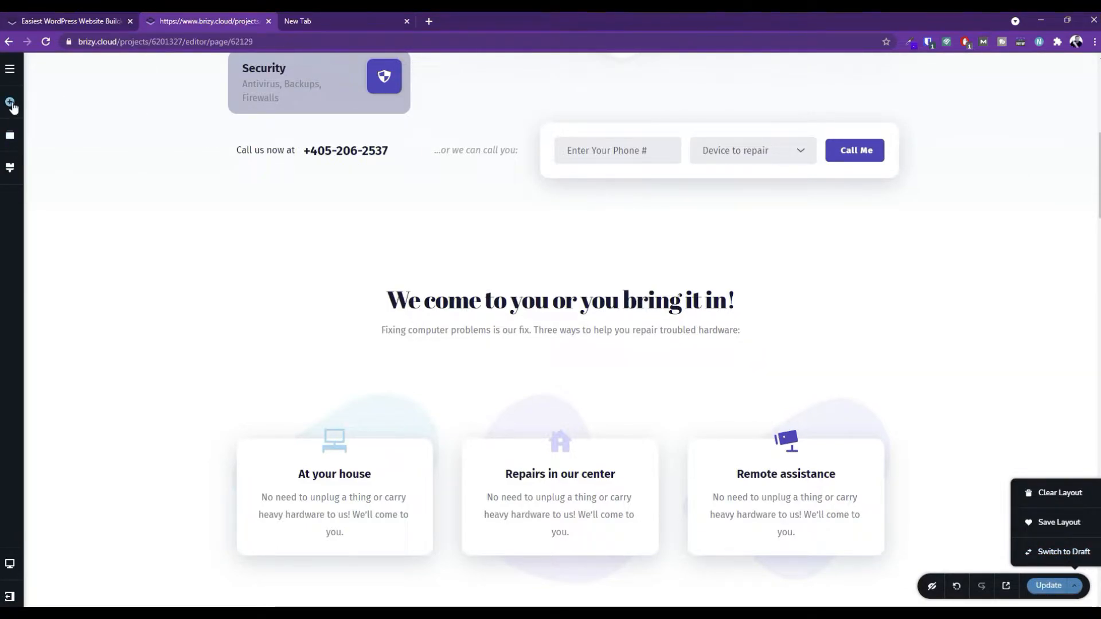
Look through the project's pages, blog posts and categories, and open the Blog category page in the editor.
click(12, 104)
click(9, 68)
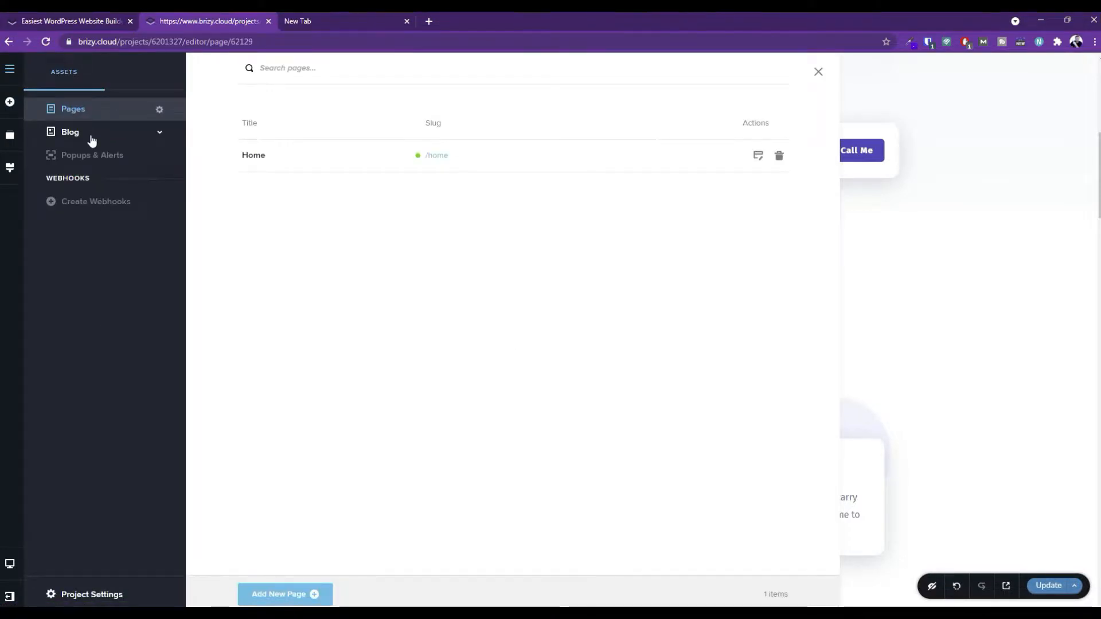
click(89, 136)
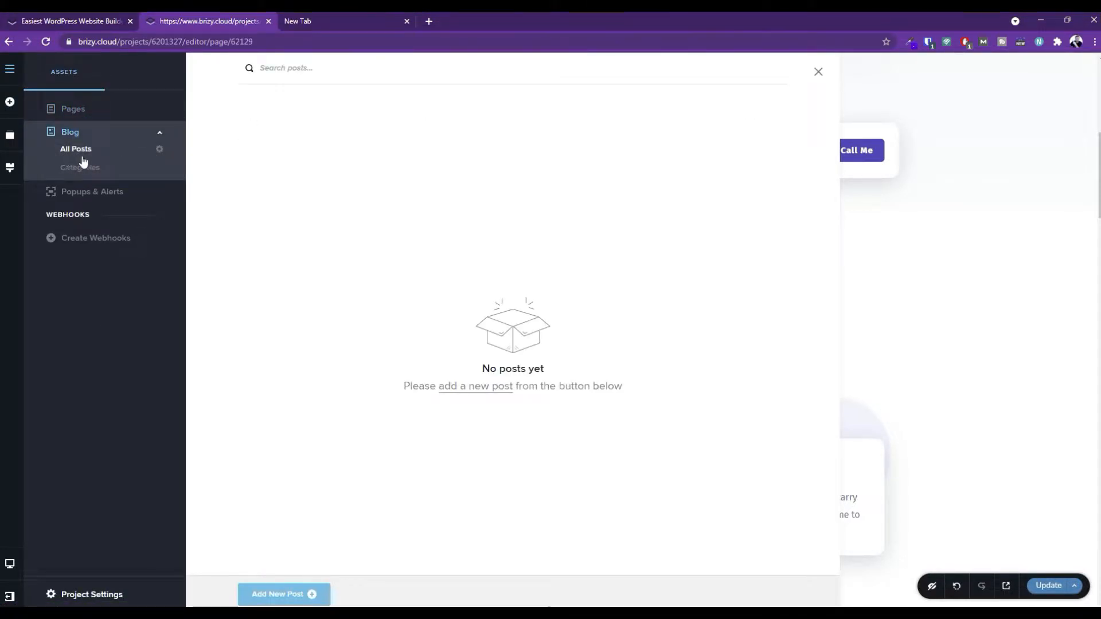
click(94, 174)
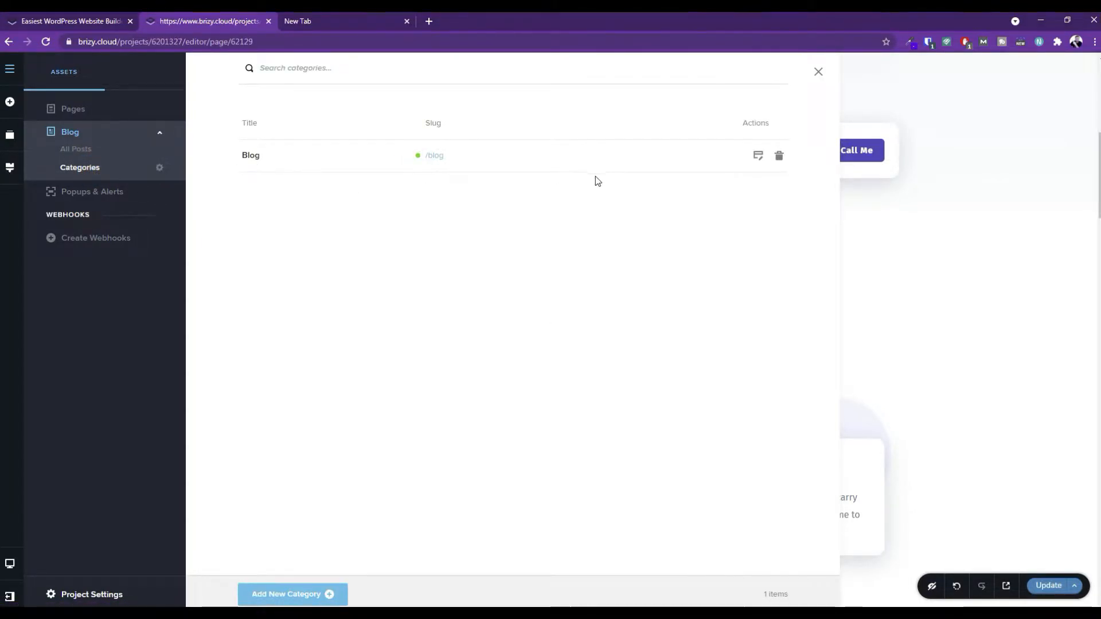
click(759, 158)
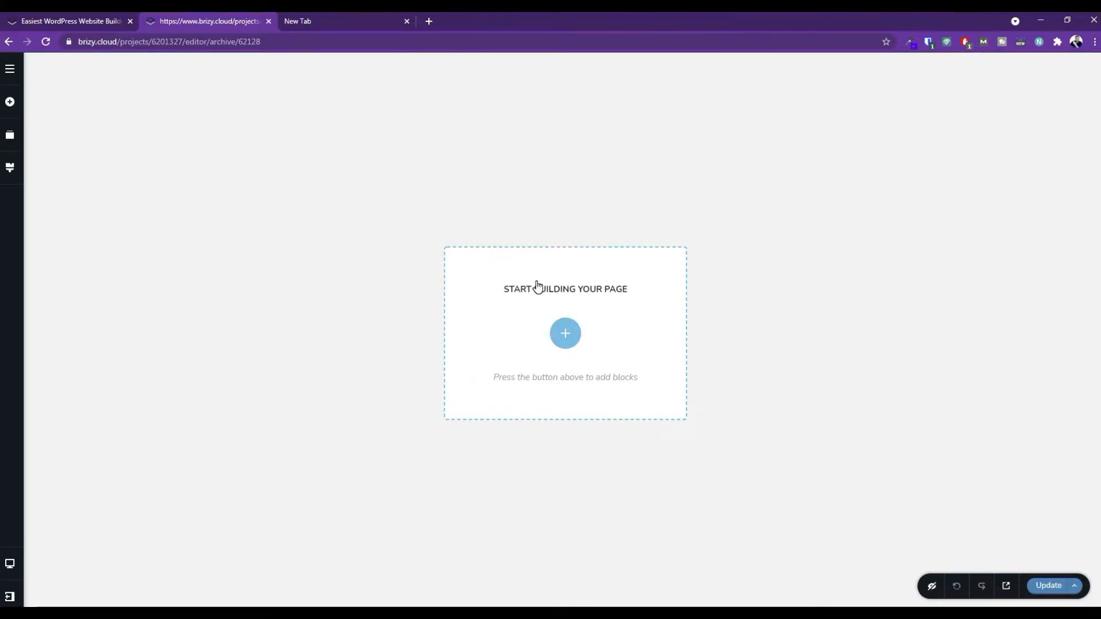
Reopen the Home page for editing from the project's list of pages.
click(4, 67)
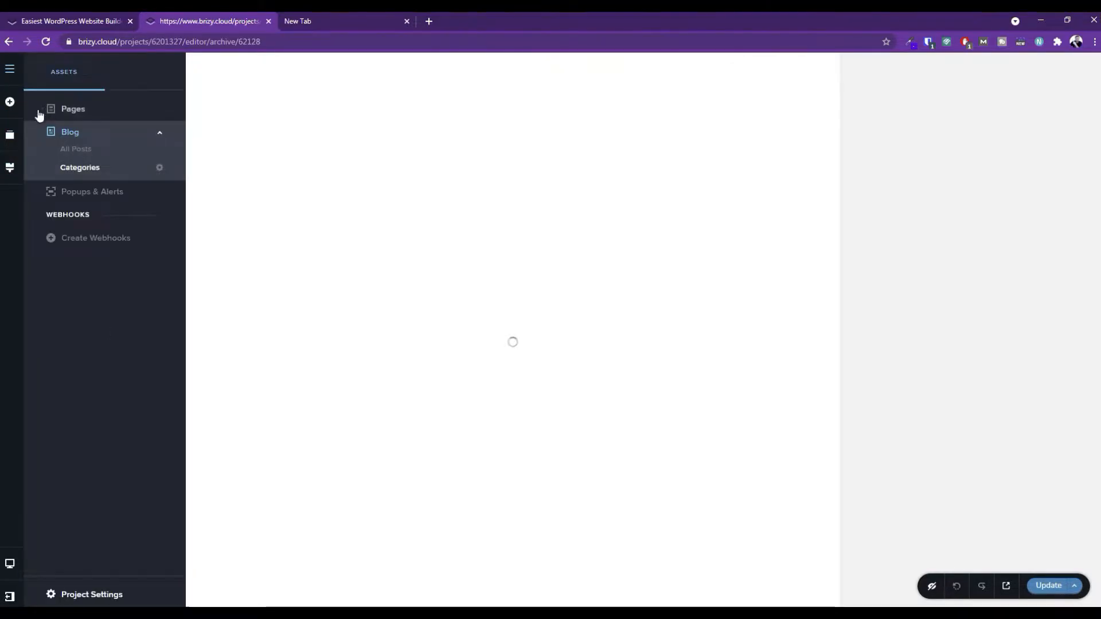
click(83, 114)
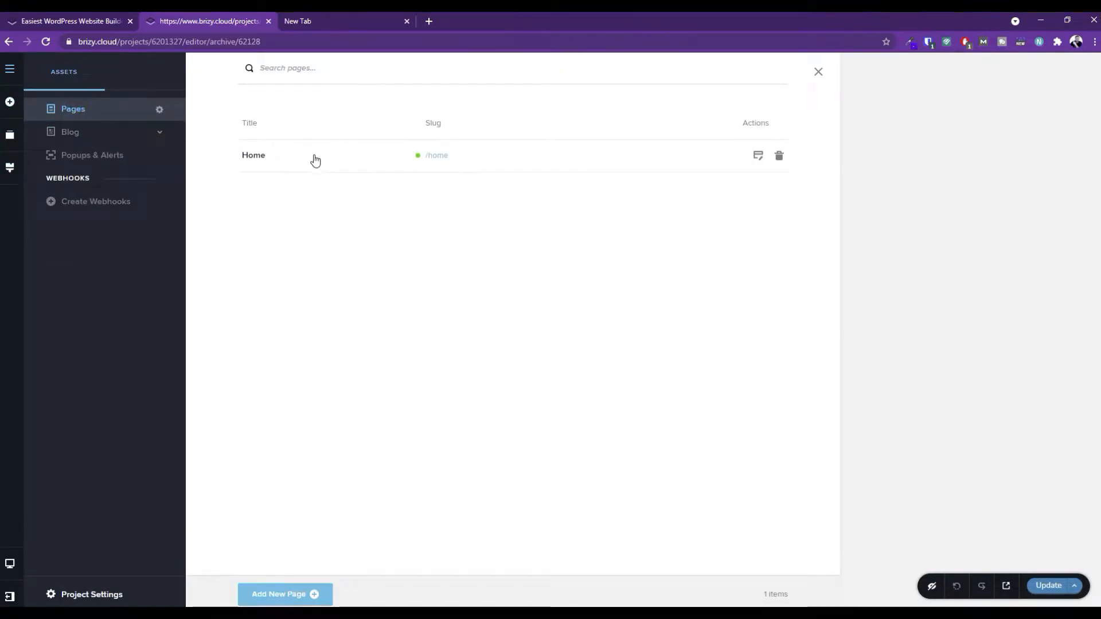
click(757, 157)
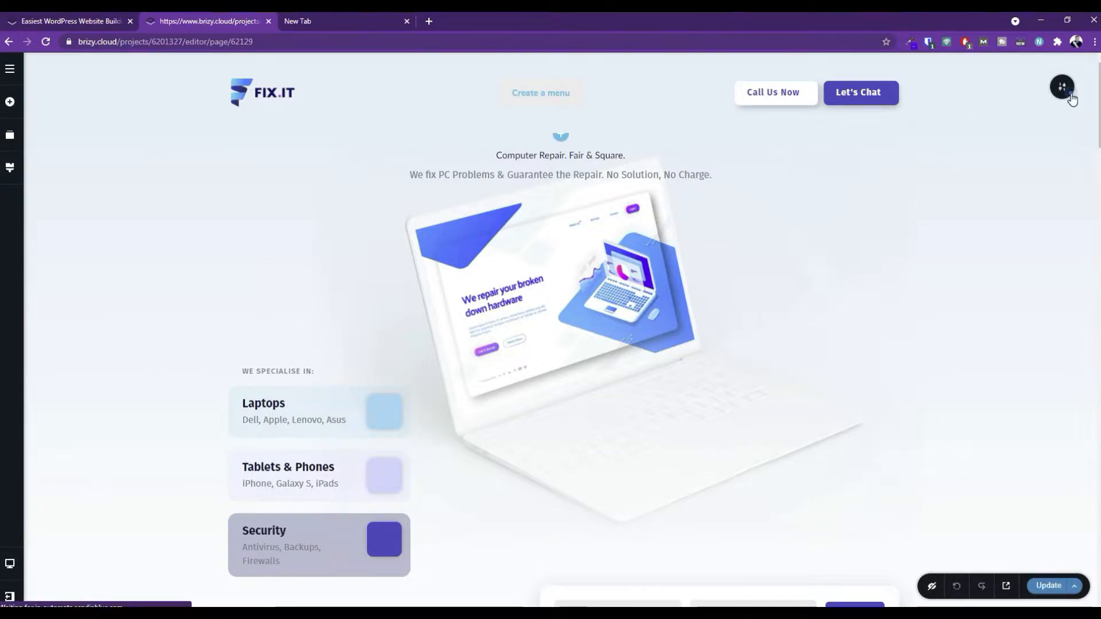
Make the Home page's header a global block, leaving its type as Static.
click(1066, 92)
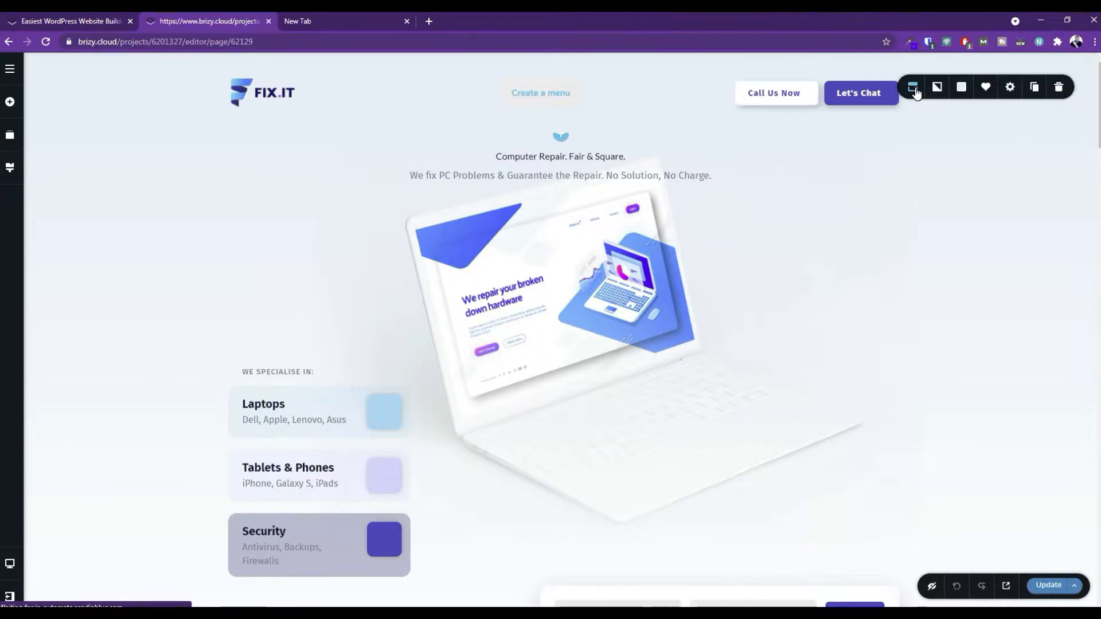
click(915, 91)
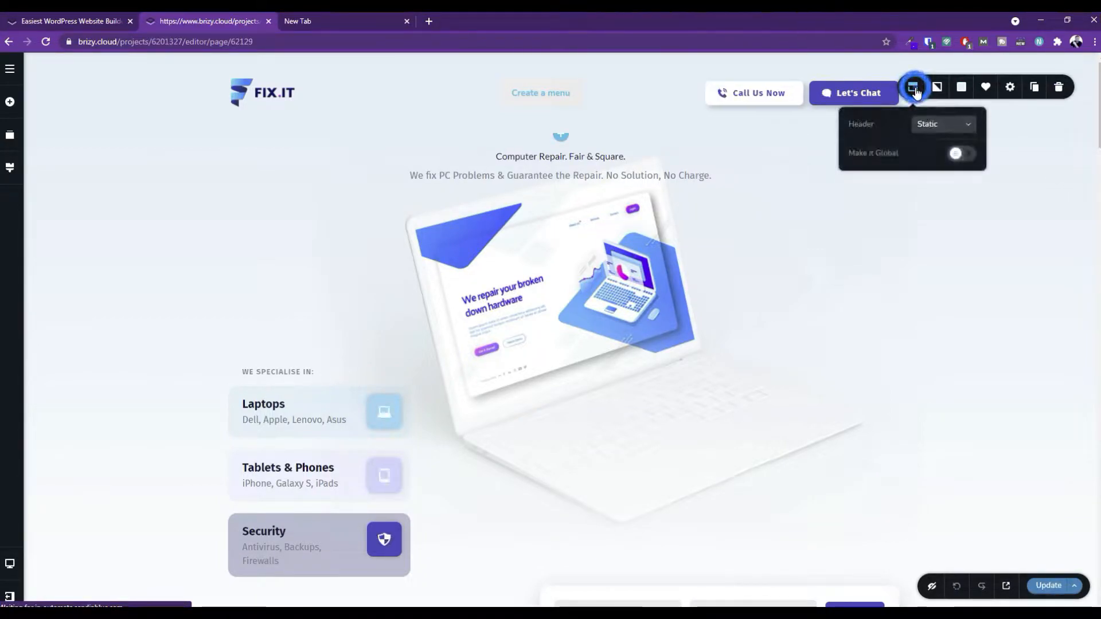
click(986, 87)
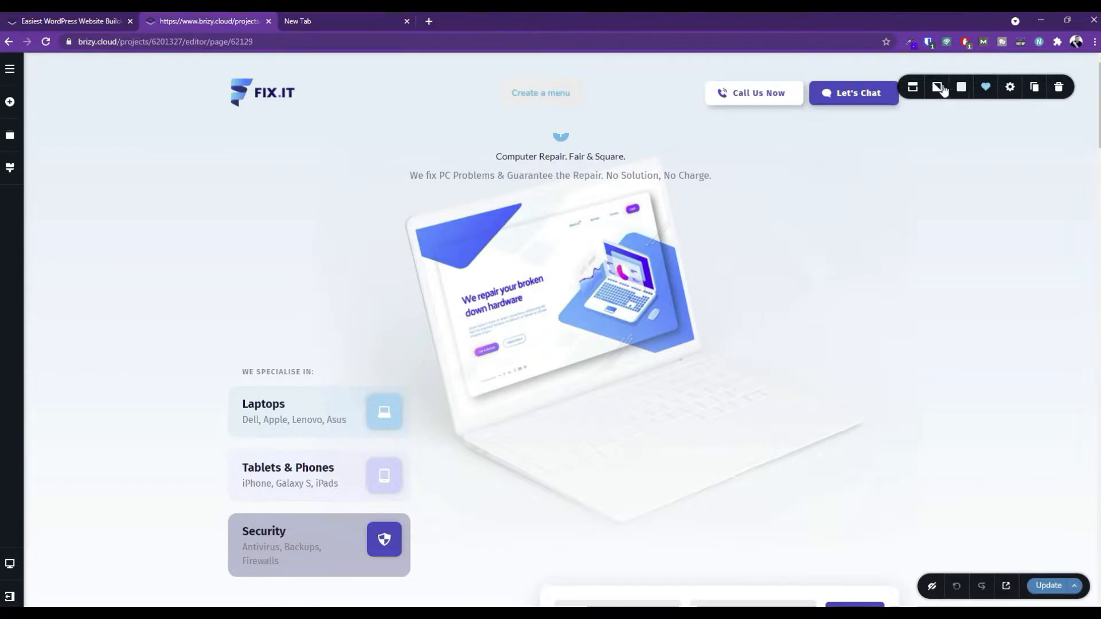
click(914, 90)
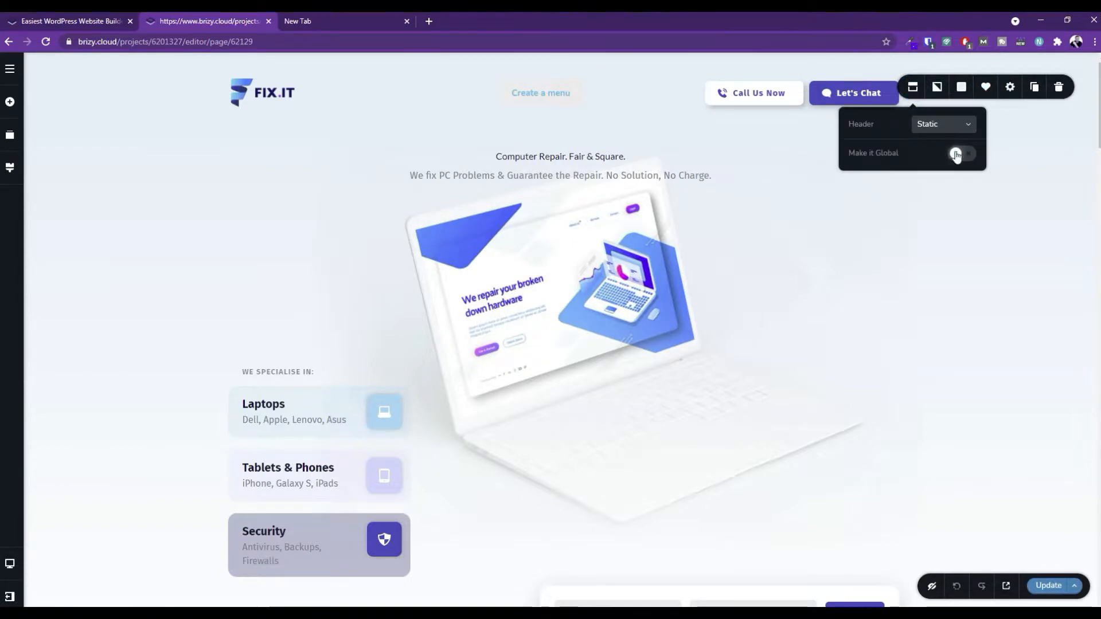
click(966, 153)
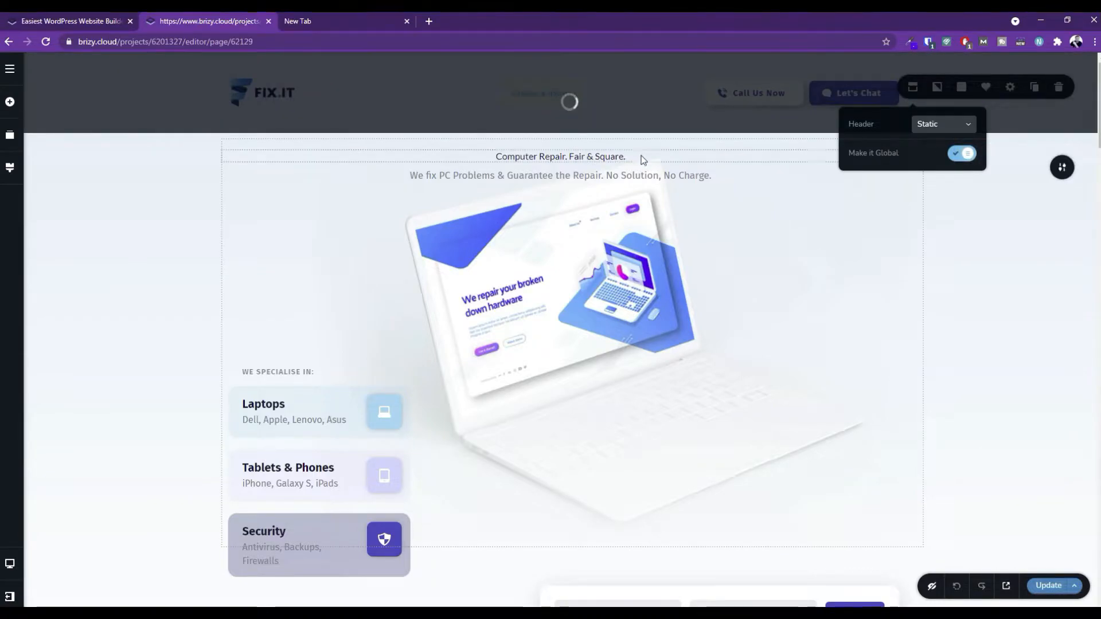
Set the global header's display condition to include All and save it.
click(1065, 88)
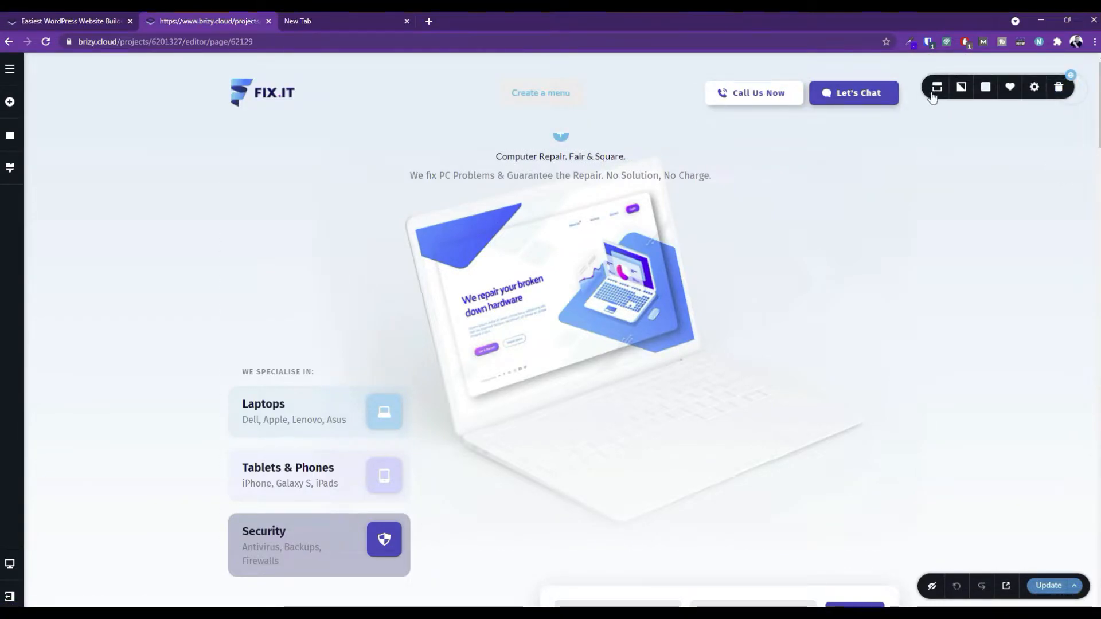
click(939, 90)
click(930, 180)
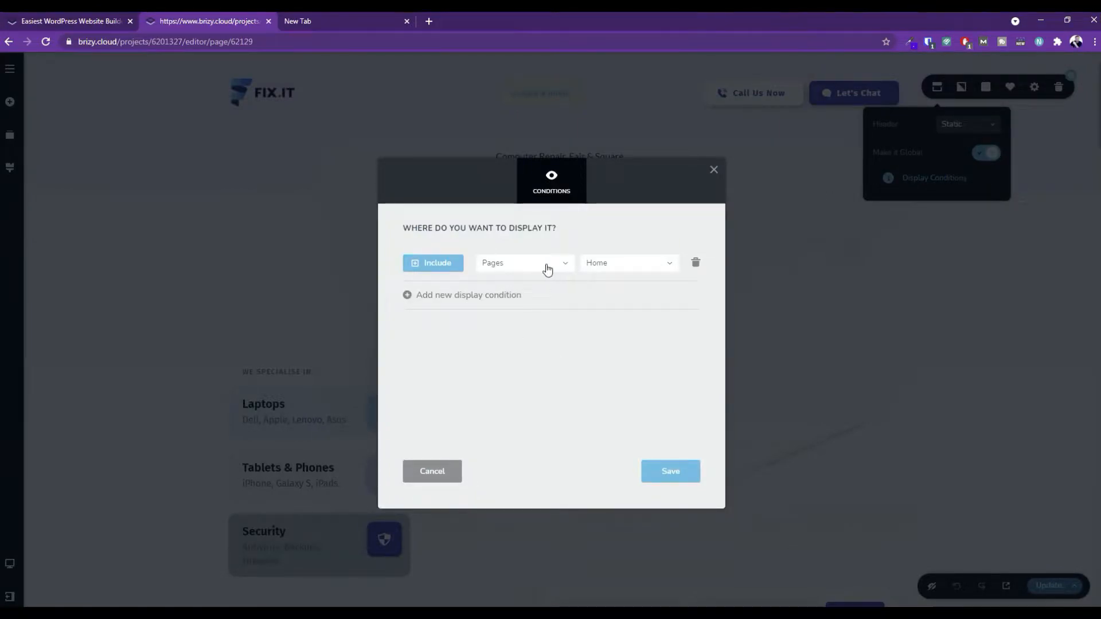
click(524, 263)
click(516, 280)
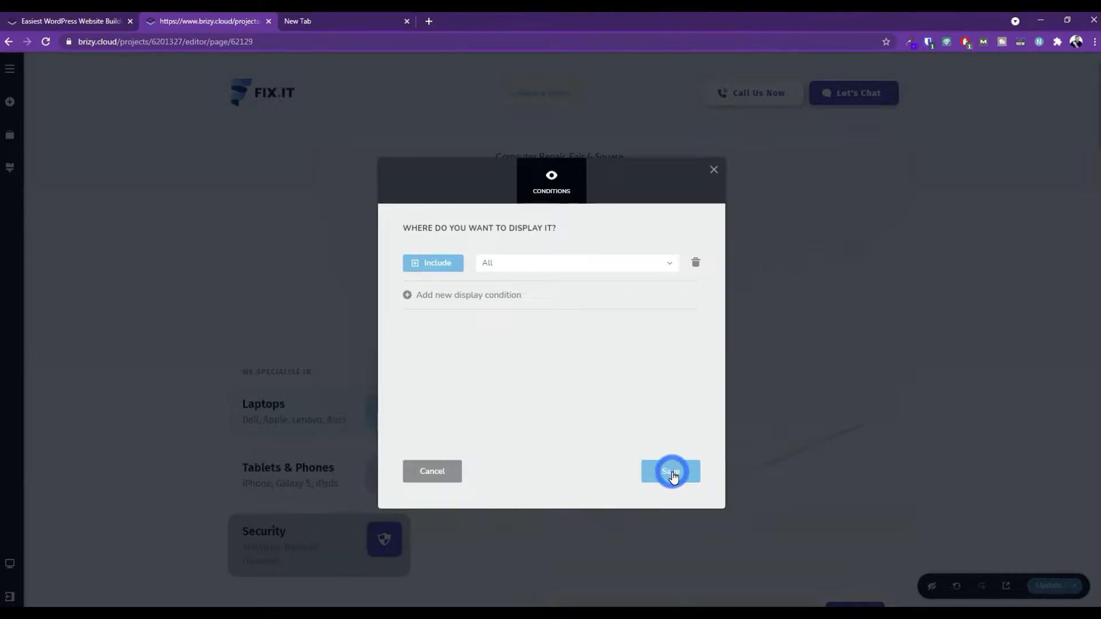
click(714, 171)
Make the footer block with the logo, contact buttons and social icons global.
scroll(557, 264, down, 20)
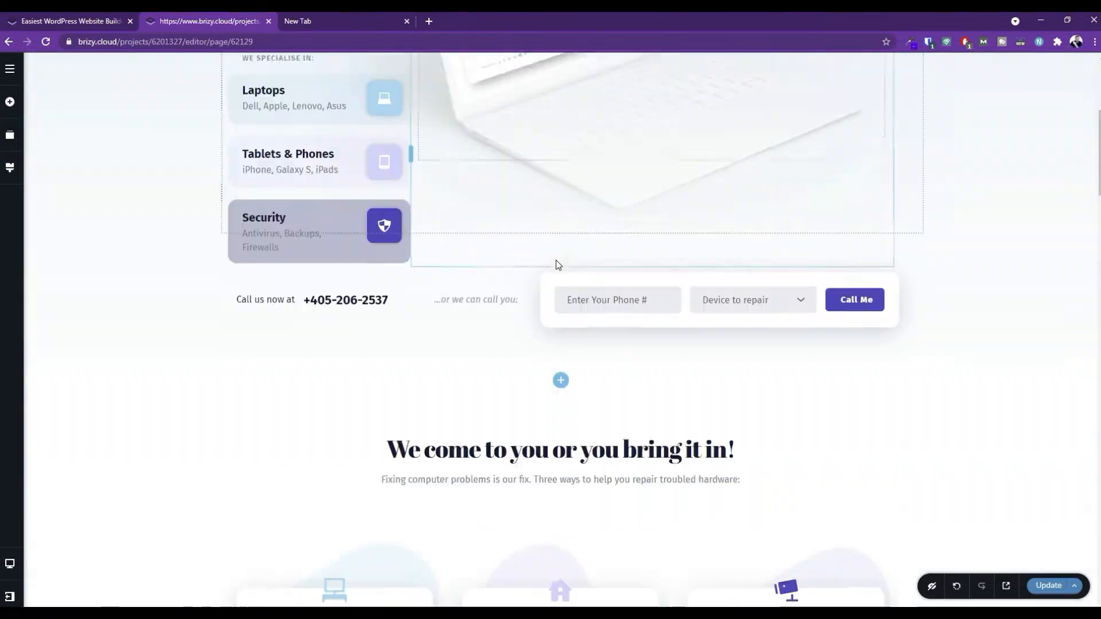
scroll(556, 259, down, 15)
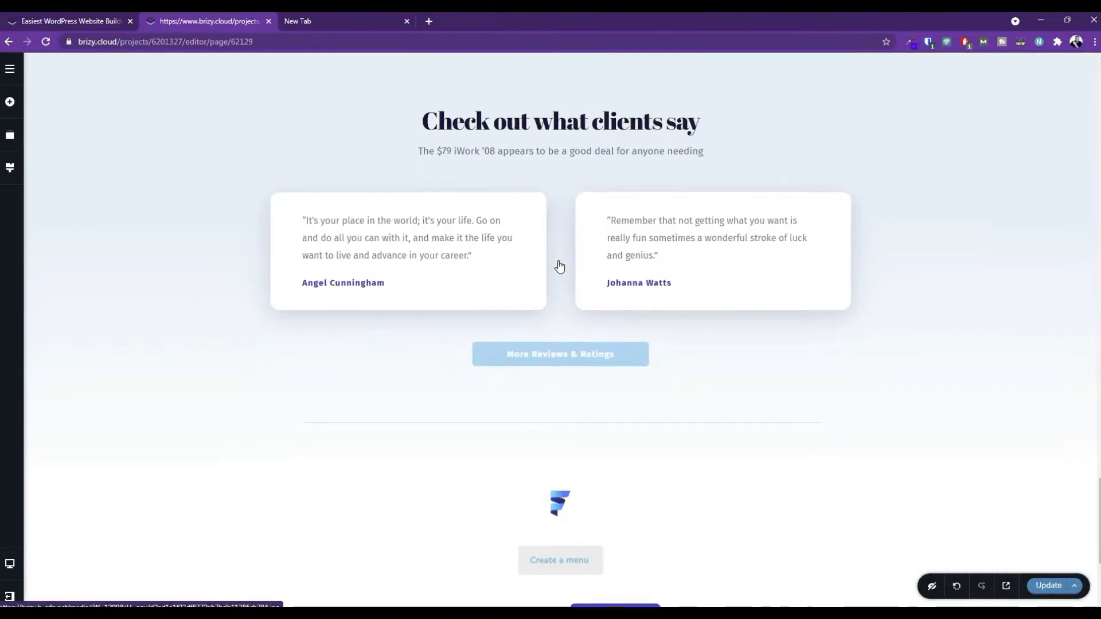
scroll(658, 228, up, 1)
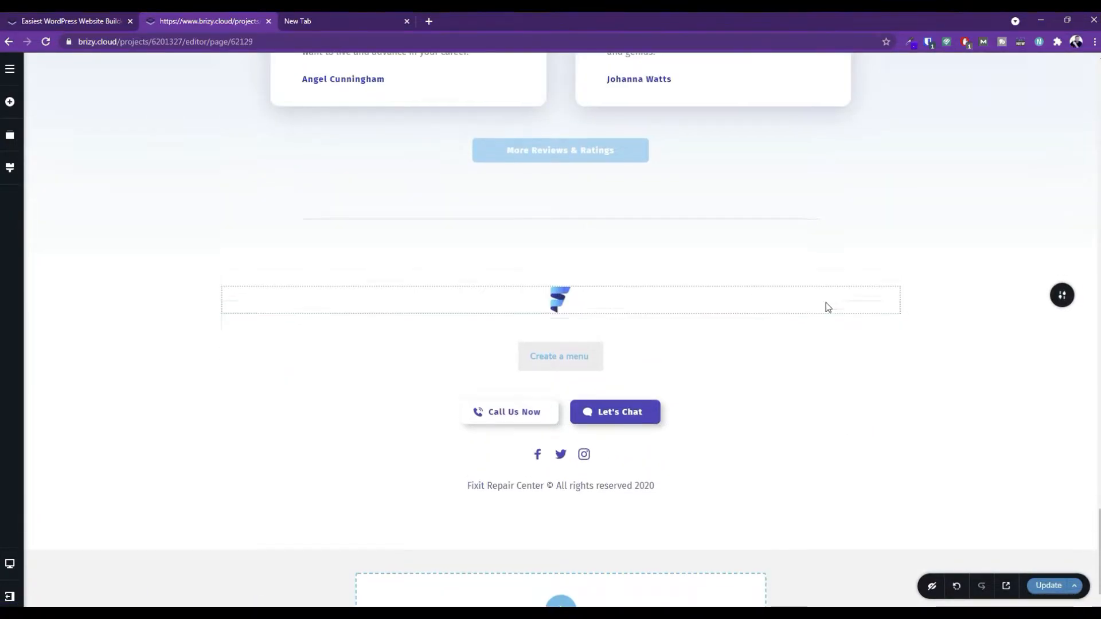
click(1061, 296)
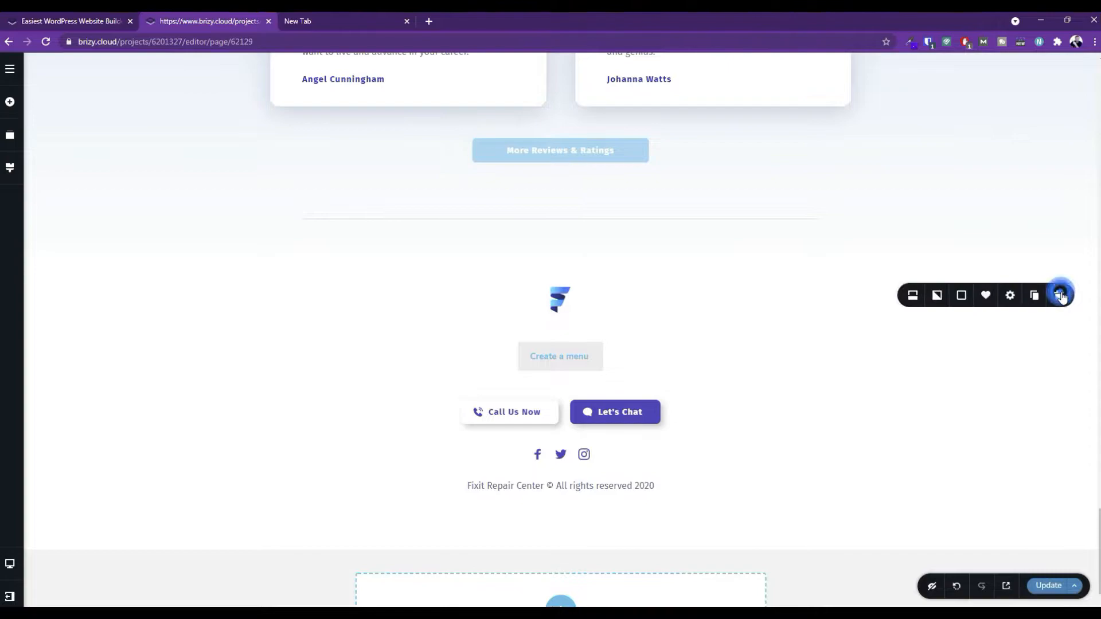
click(913, 298)
click(968, 334)
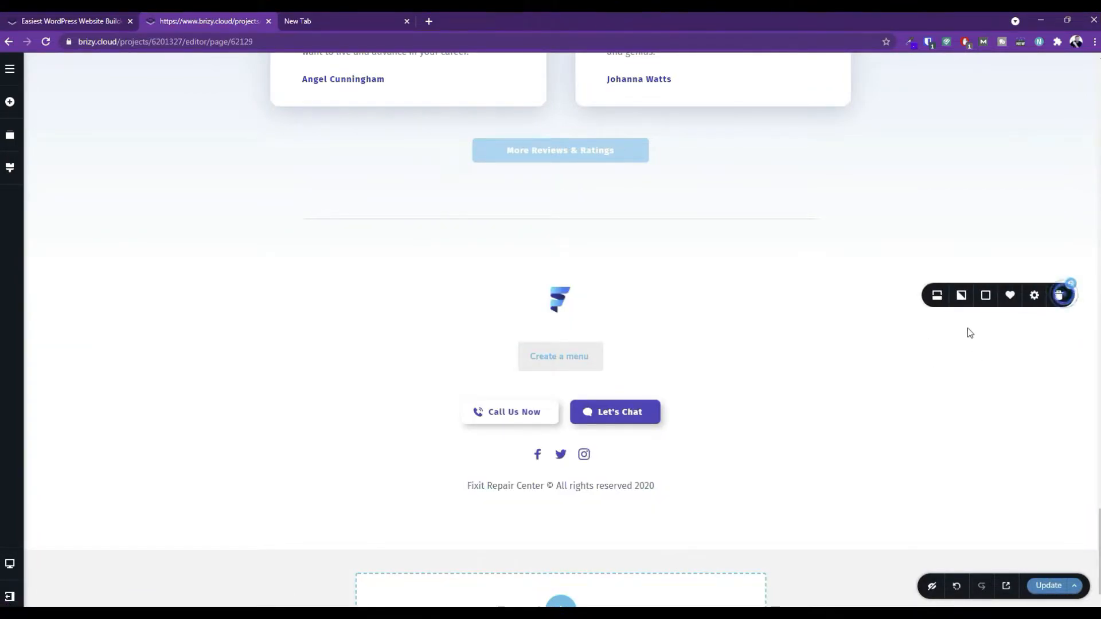
Set the global footer's display condition to include All and save it.
click(937, 296)
click(932, 359)
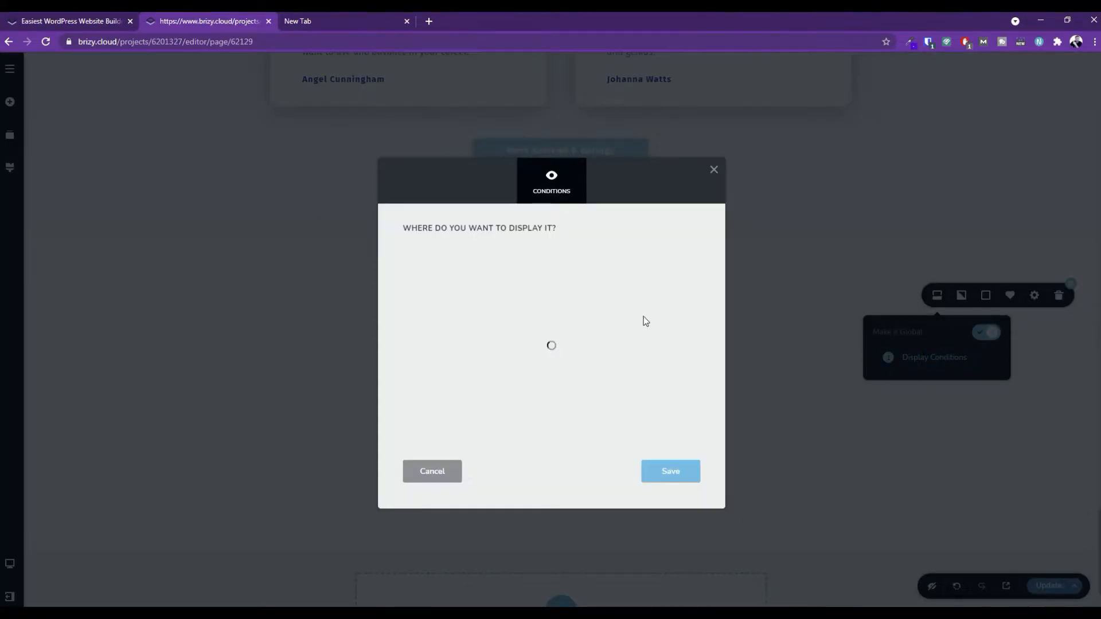
click(534, 261)
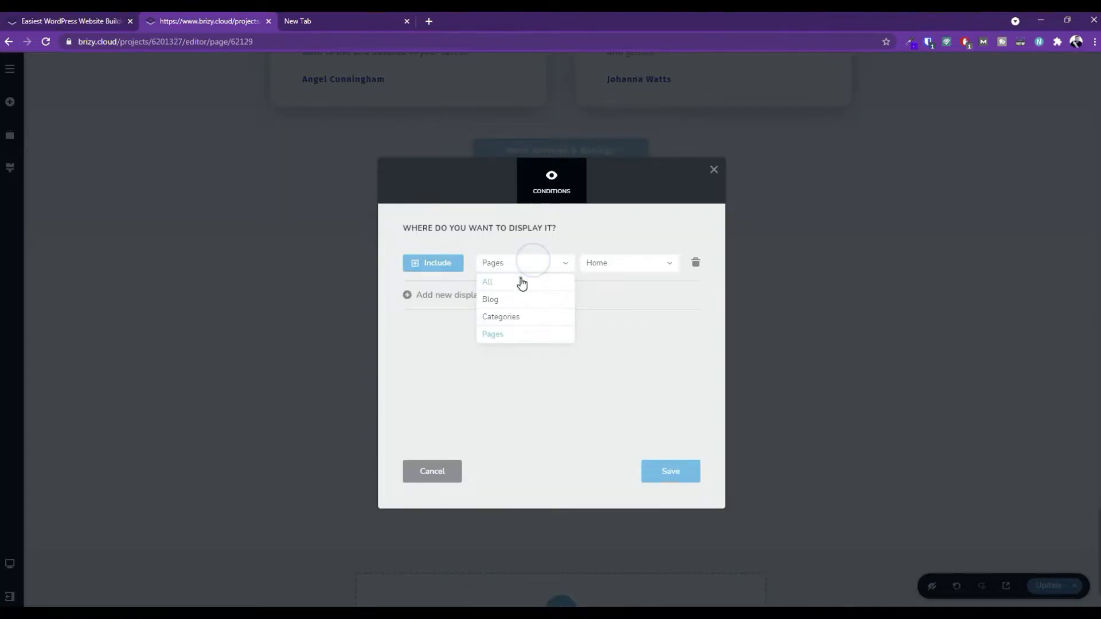
click(522, 282)
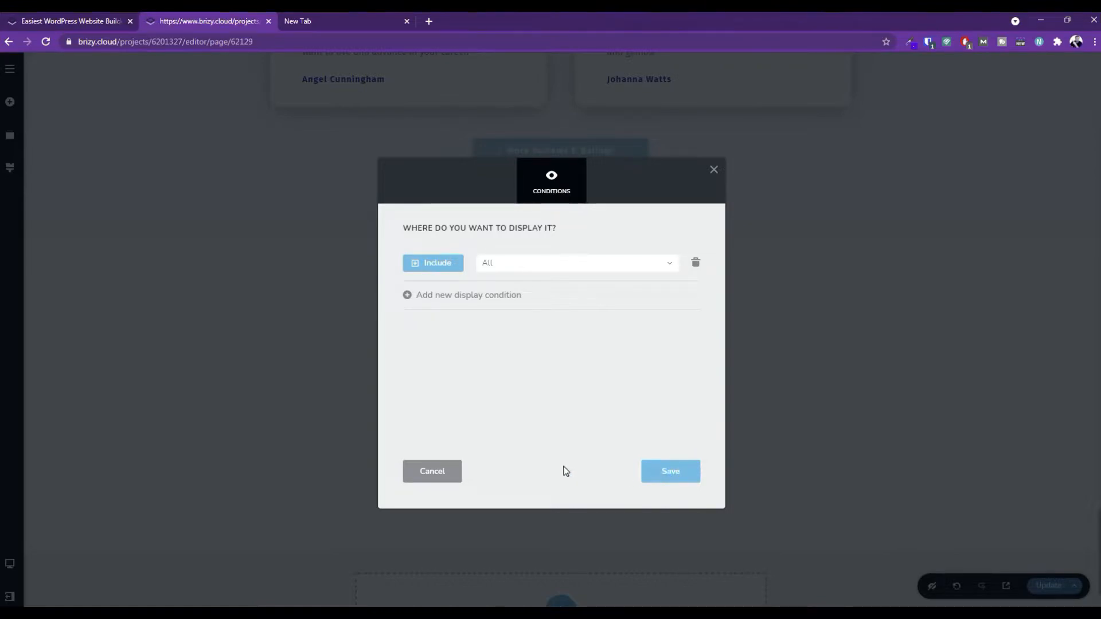
click(713, 171)
Open the Blog category page for editing from the project's list of blog categories.
scroll(792, 337, up, 15)
scroll(794, 339, up, 5)
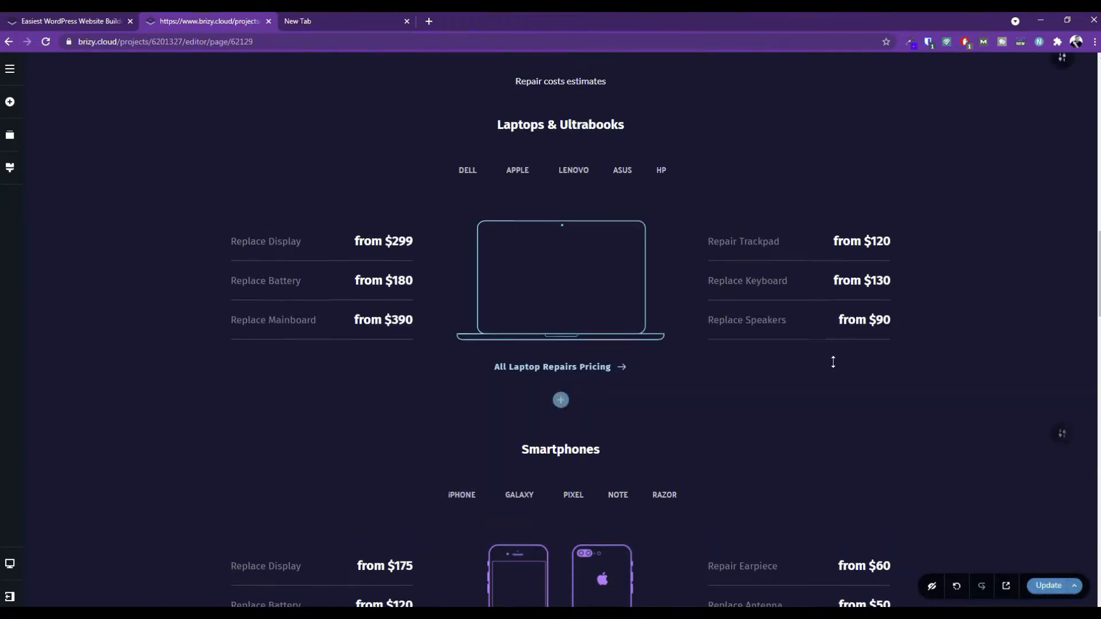
scroll(831, 361, up, 12)
click(9, 69)
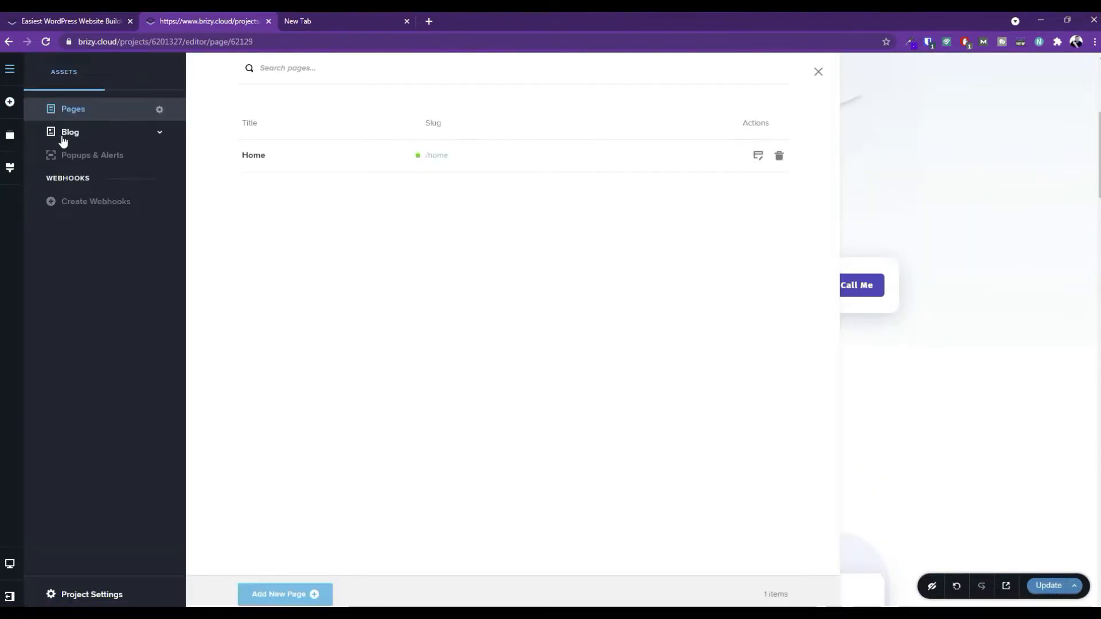
click(62, 133)
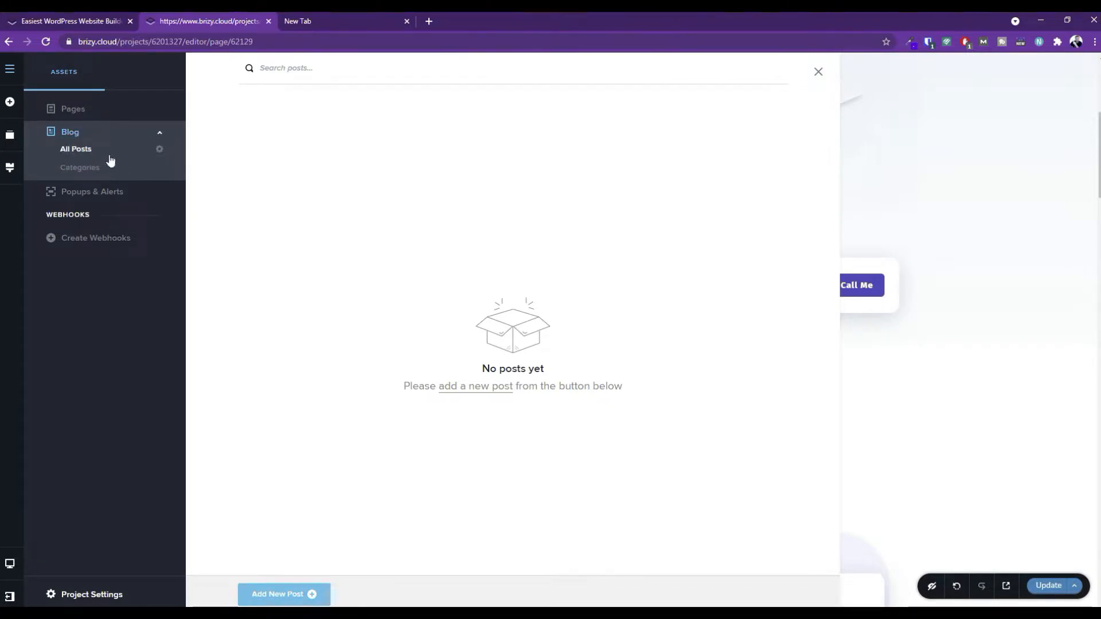
click(88, 170)
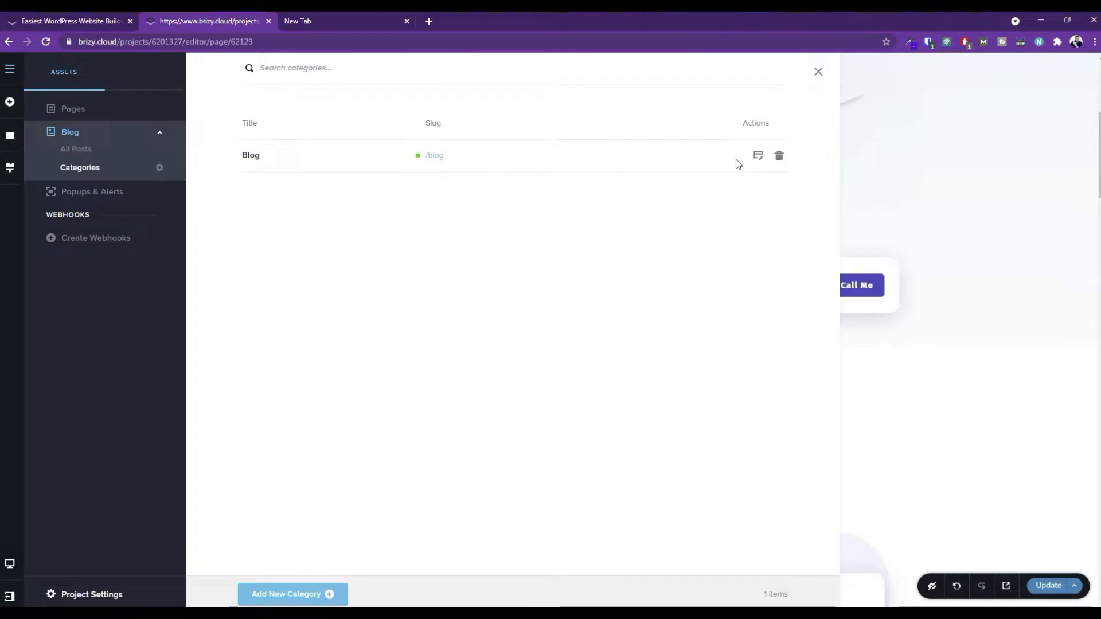
click(759, 160)
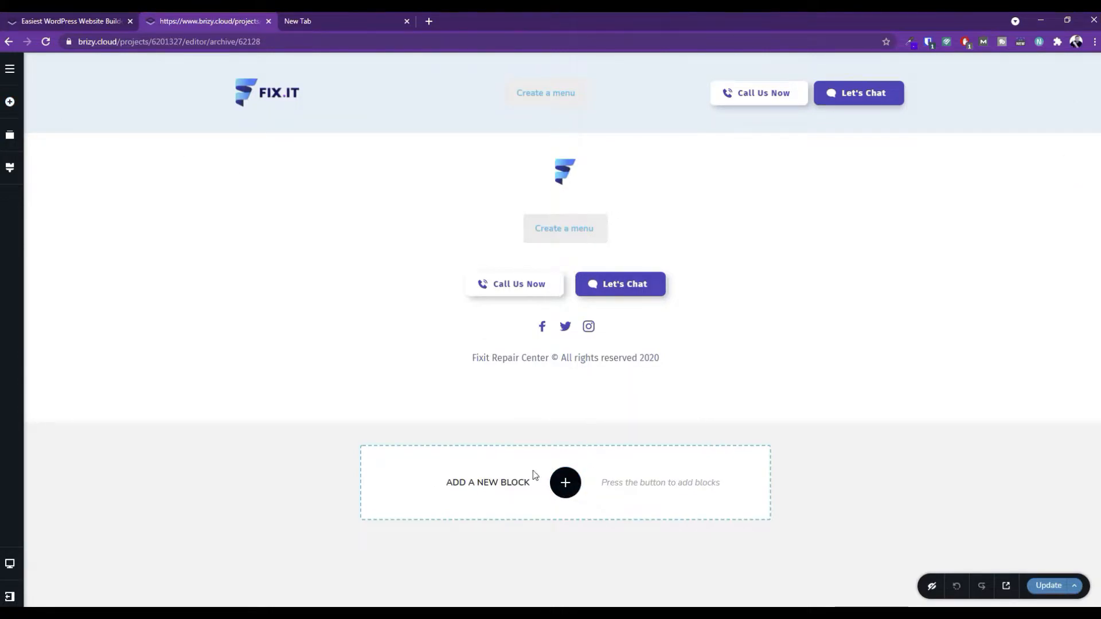
Start adding a block to the Blog category page, browse the ready-made layouts and open the Fixit set.
click(565, 483)
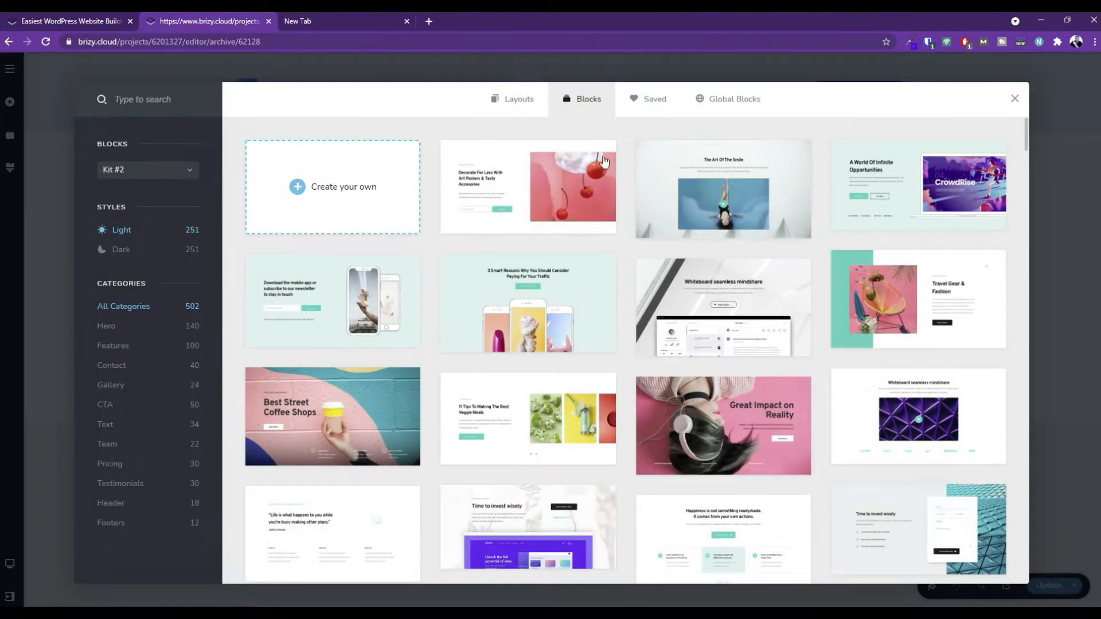
click(510, 100)
scroll(610, 313, down, 20)
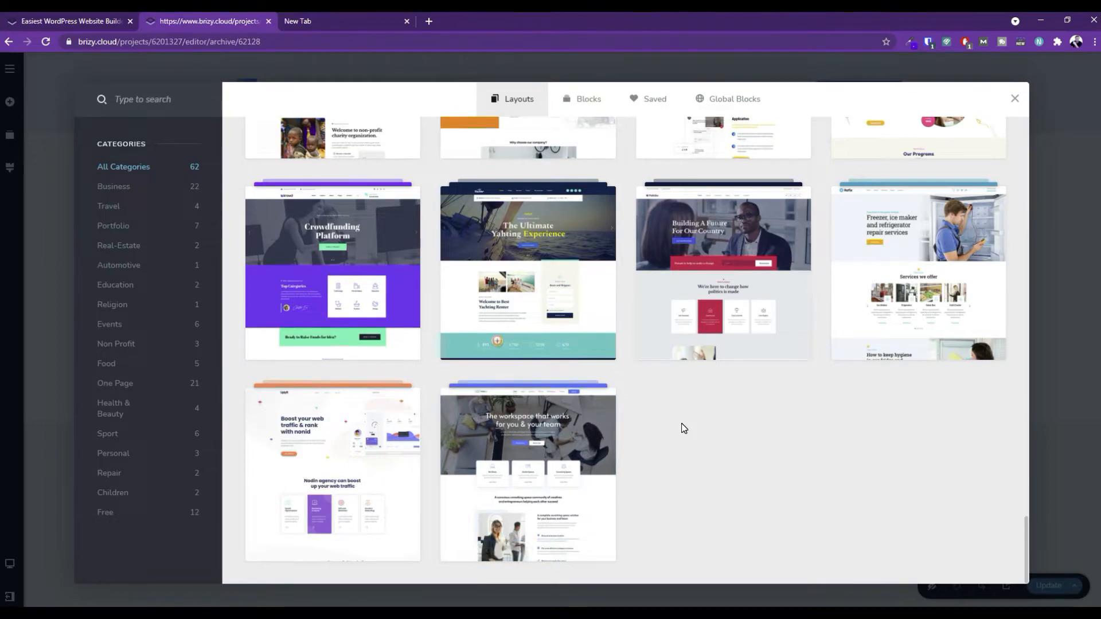
scroll(545, 465, up, 7)
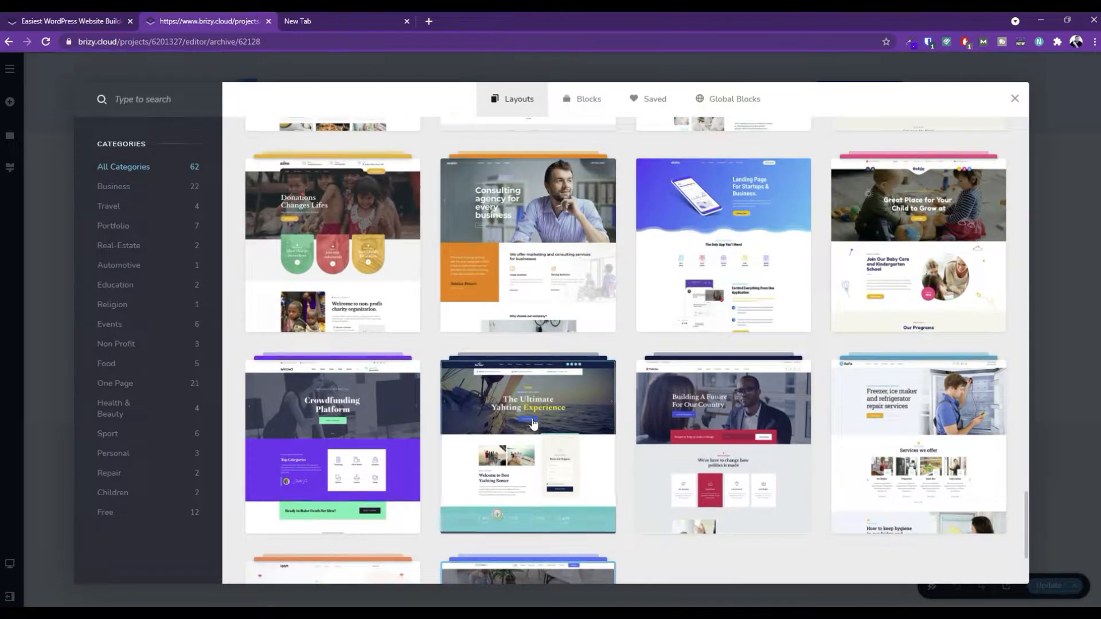
scroll(580, 344, up, 8)
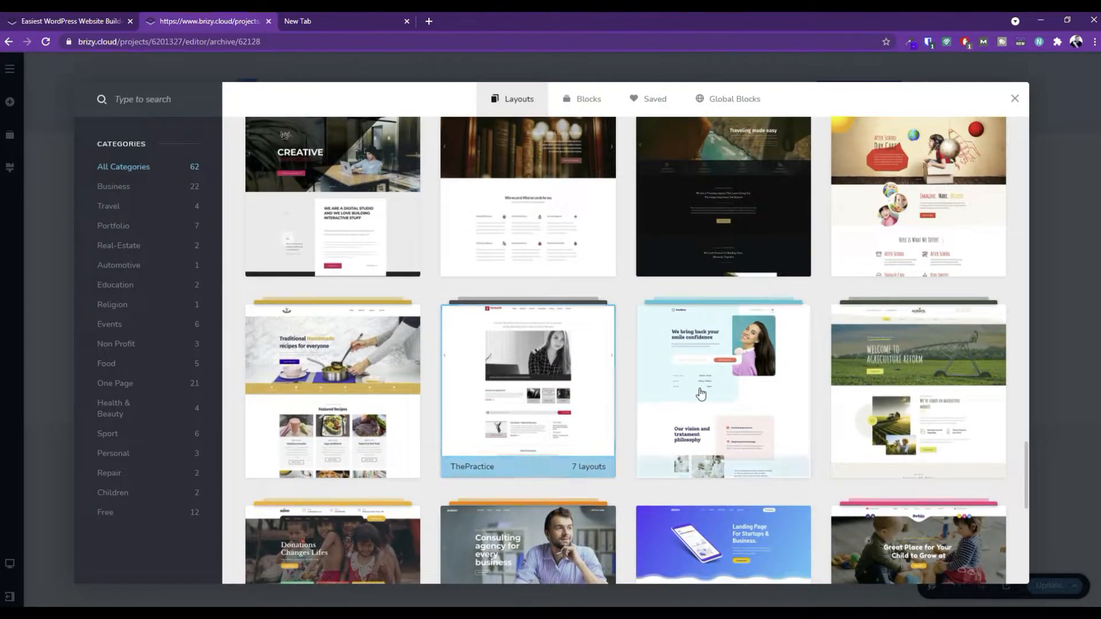
scroll(645, 405, up, 2)
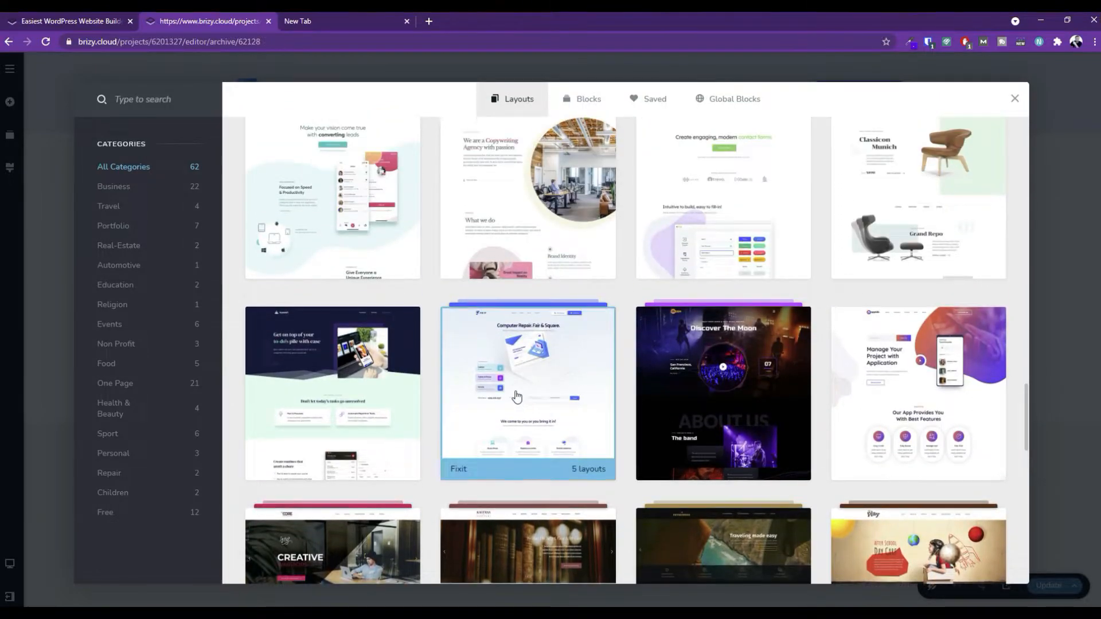
click(605, 362)
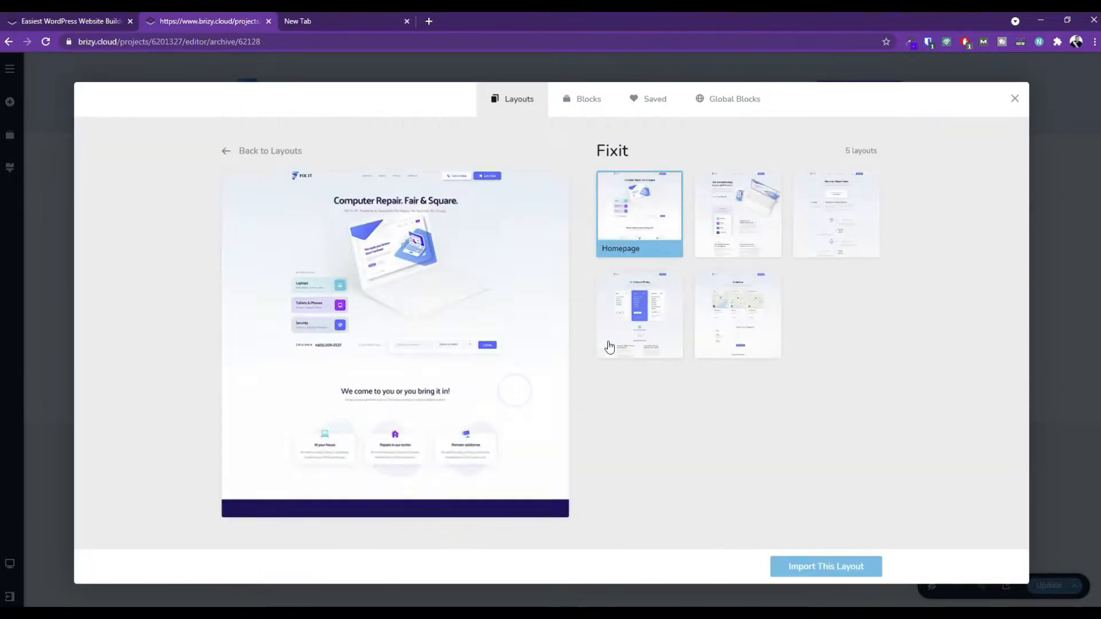
Preview the other layouts in the Fixit set, including Services, Prices and Contact.
click(734, 220)
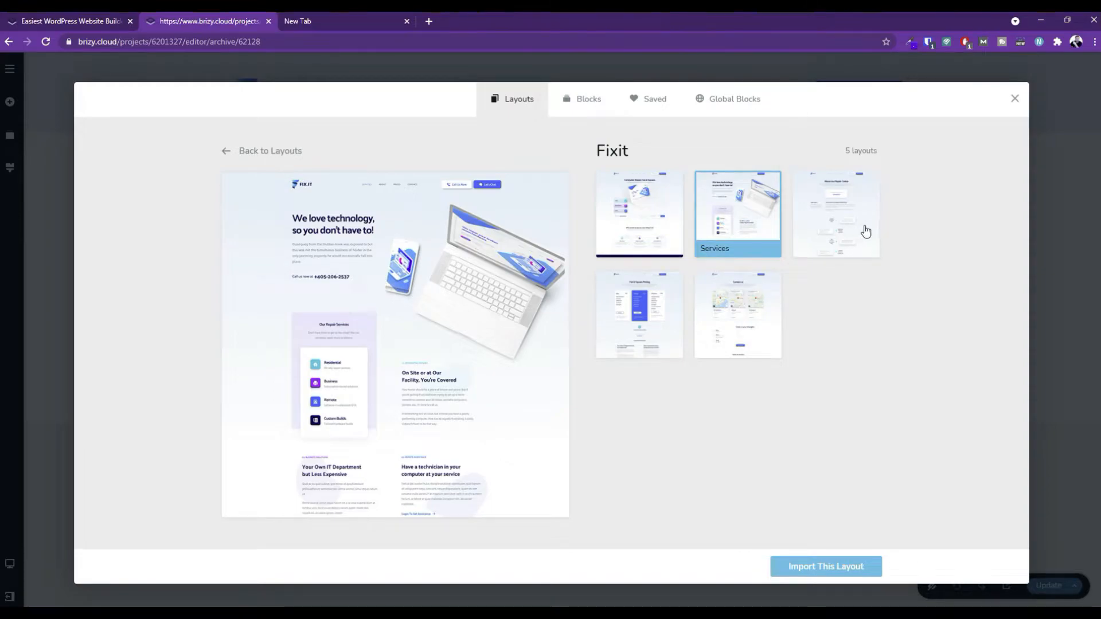
click(840, 227)
click(656, 317)
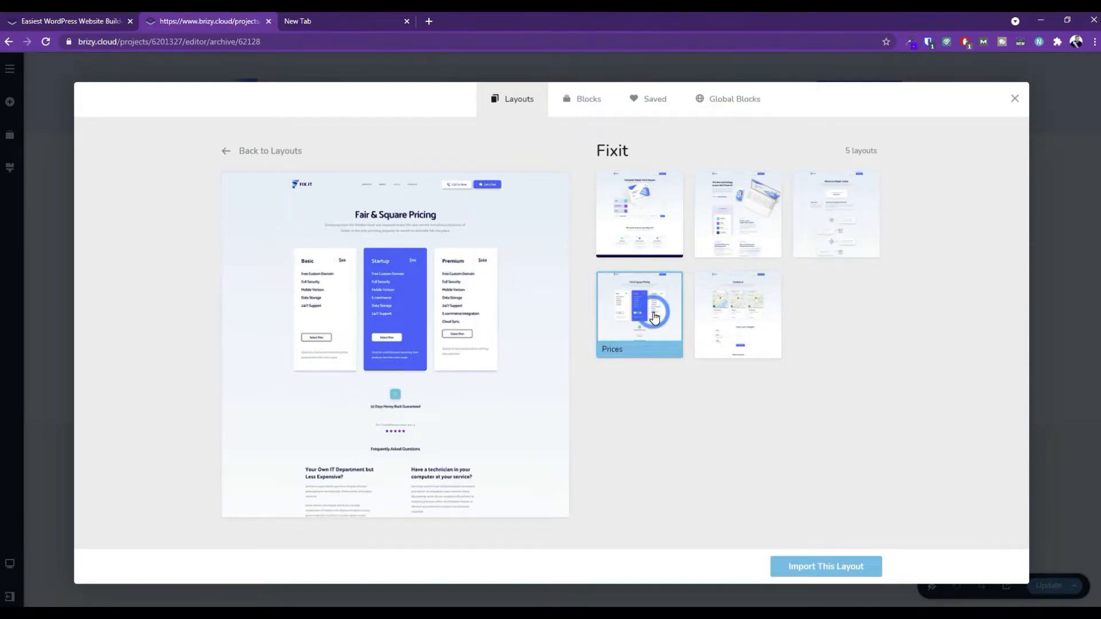
click(757, 325)
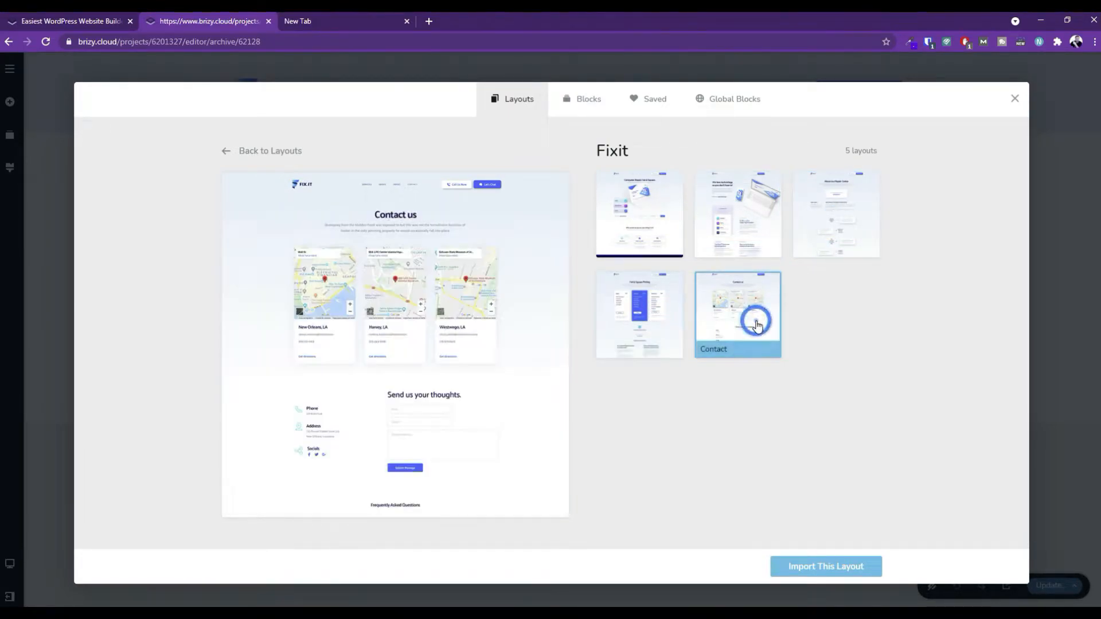
click(637, 317)
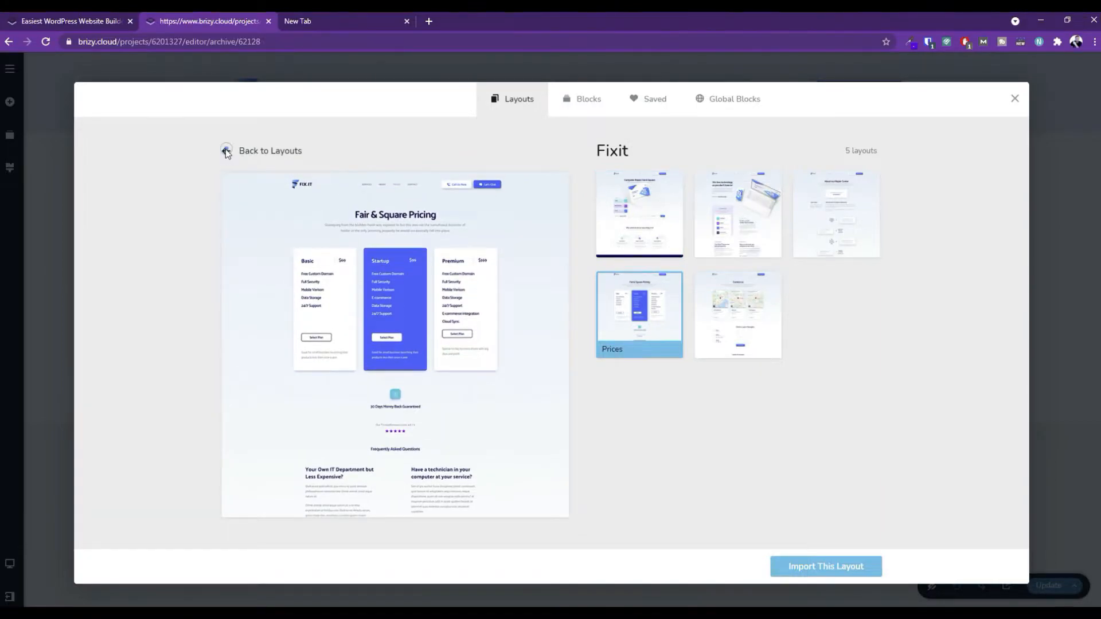
Return to the full layout library, look through its designs and search the layouts for "blog".
click(228, 152)
scroll(530, 379, down, 3)
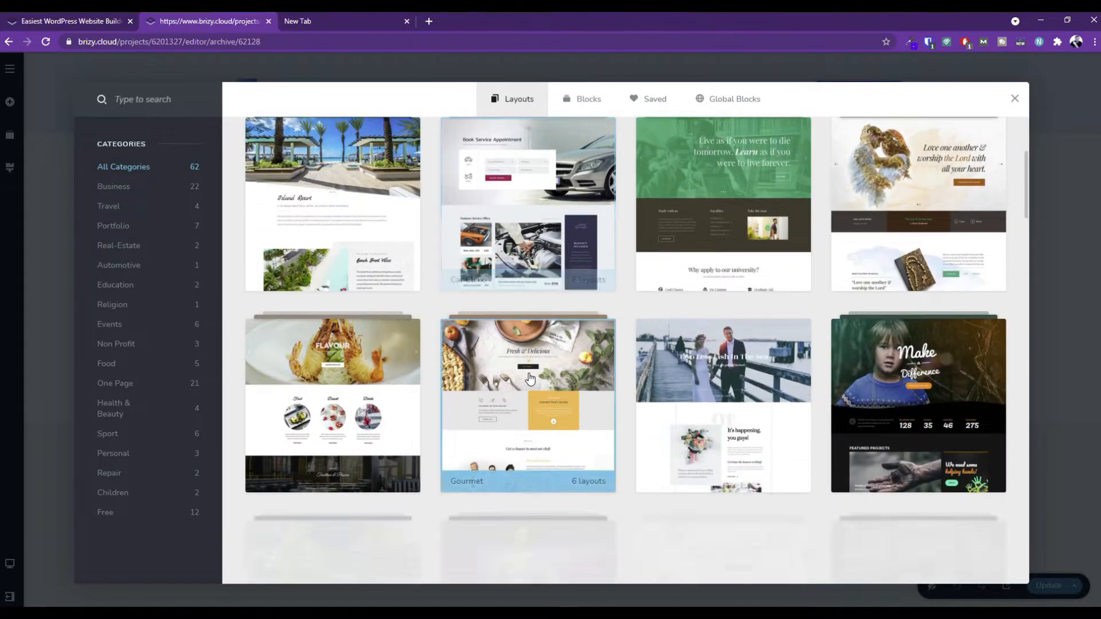
scroll(530, 378, down, 10)
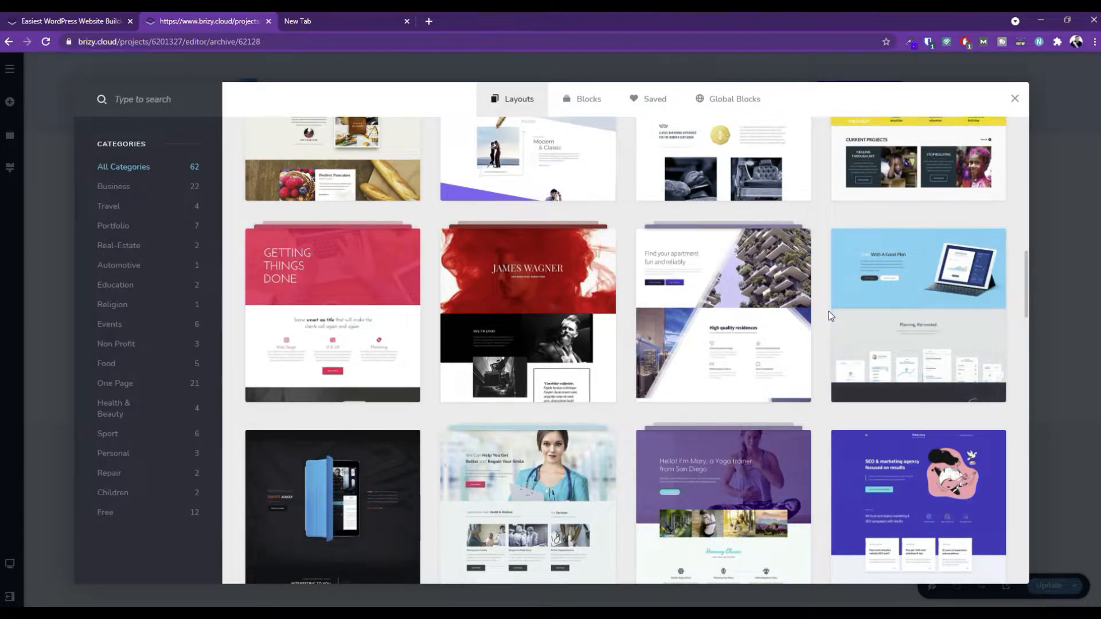
scroll(828, 312, down, 3)
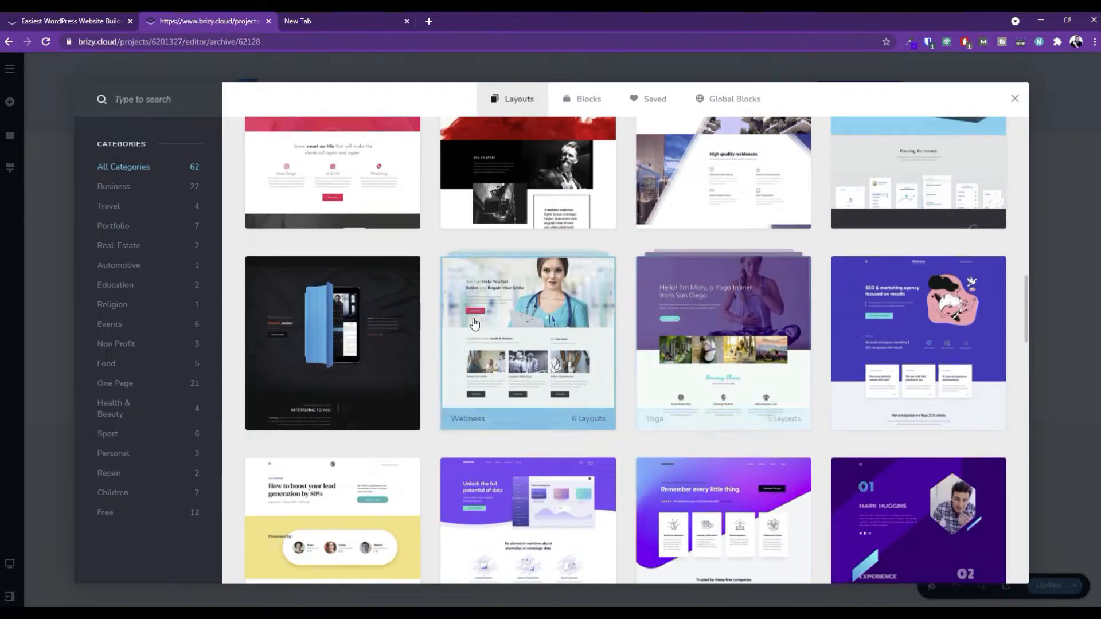
scroll(374, 320, down, 3)
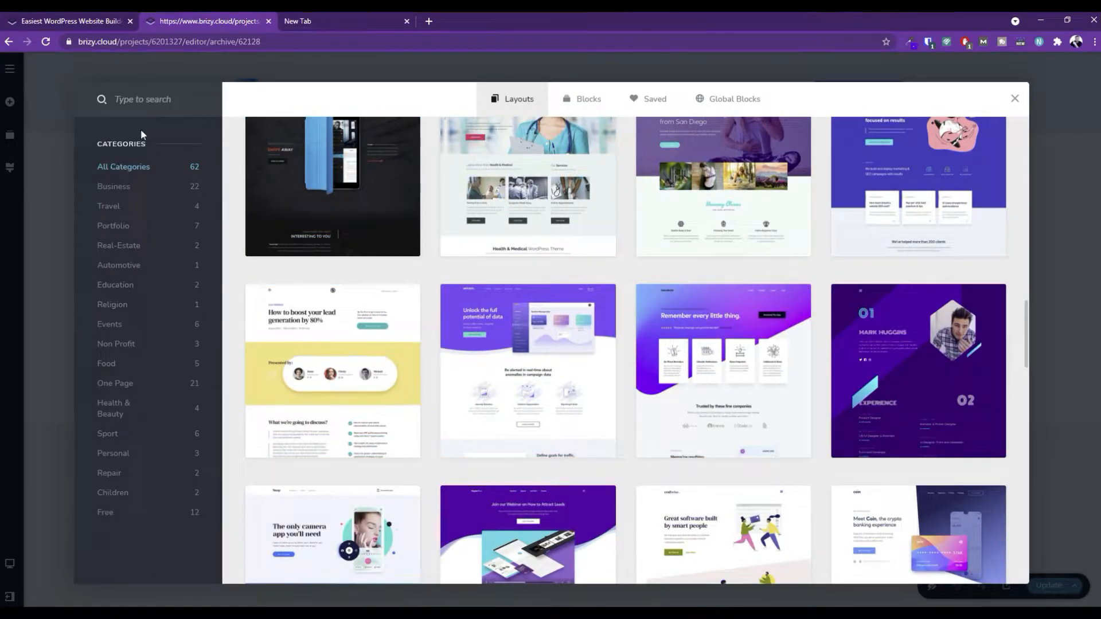
text(blog)
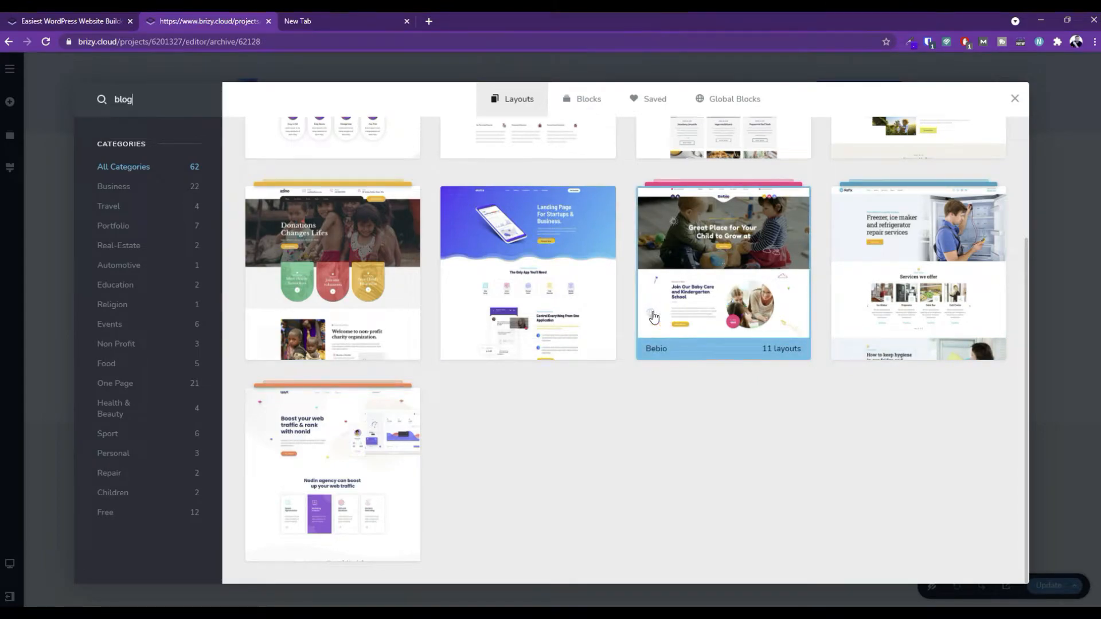
scroll(527, 298, up, 3)
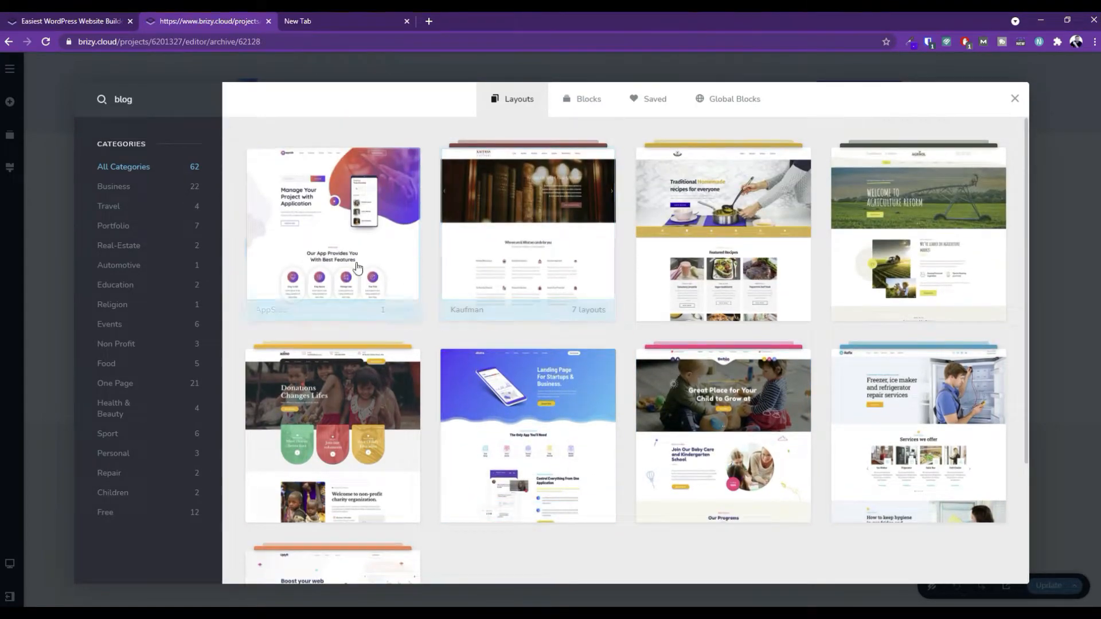
Open the Kaufman set, preview its layouts including News And Events, Services and Contact, and return to the layout library.
click(549, 246)
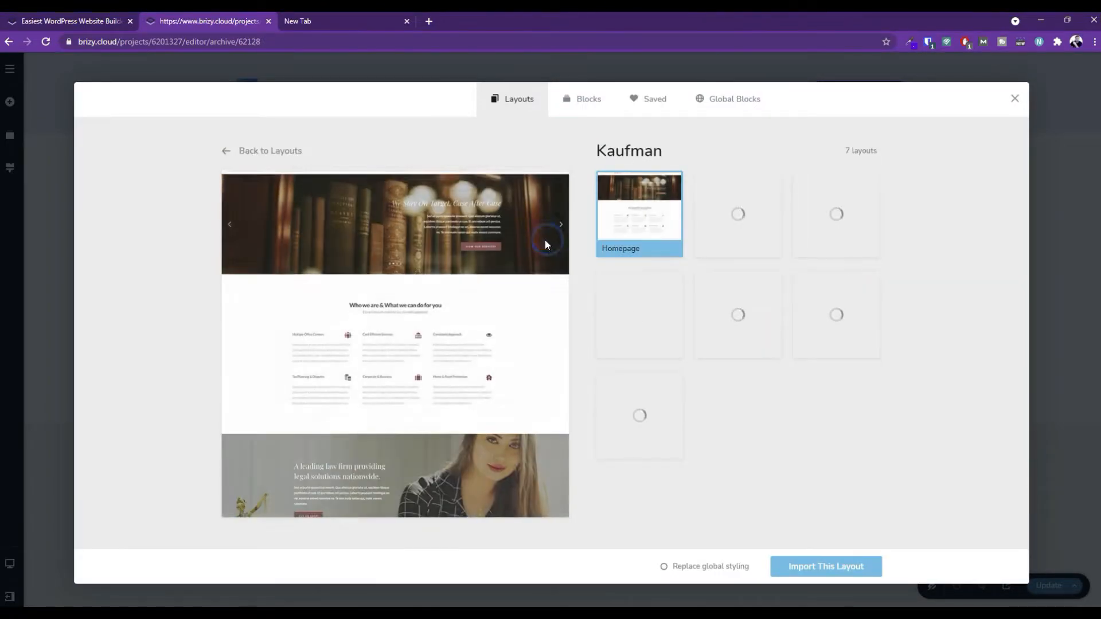
click(640, 320)
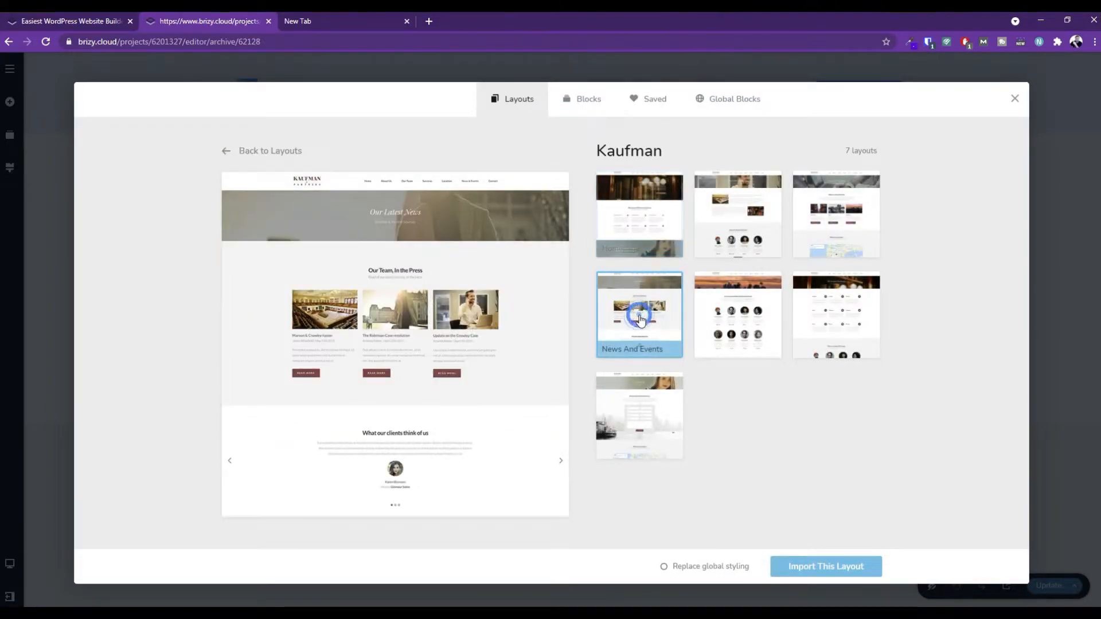
click(740, 316)
click(829, 323)
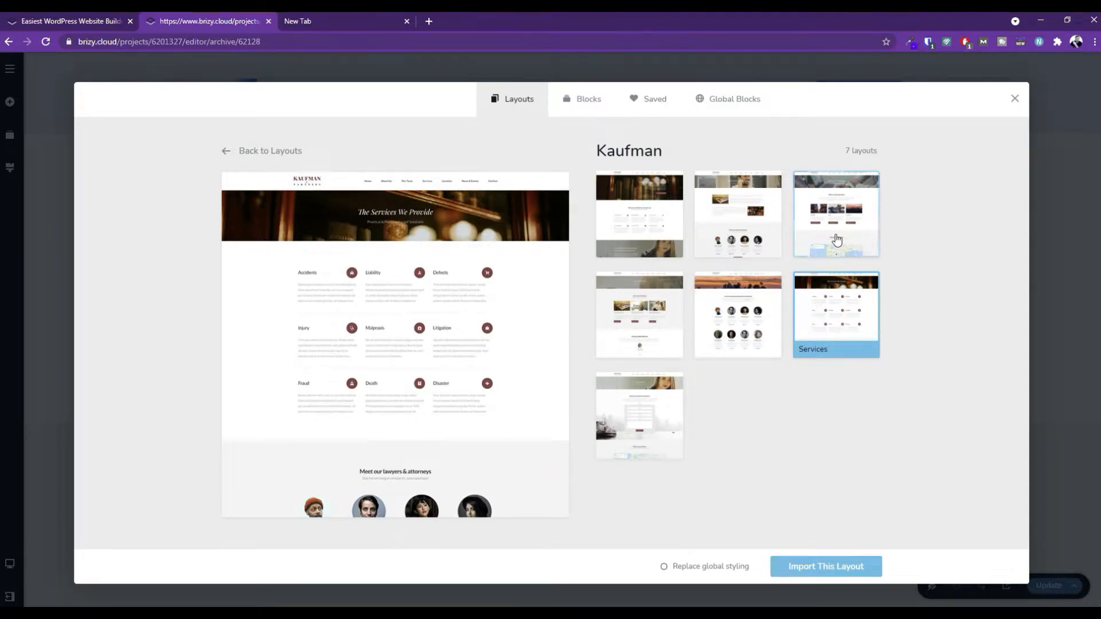
click(836, 238)
click(728, 222)
click(628, 412)
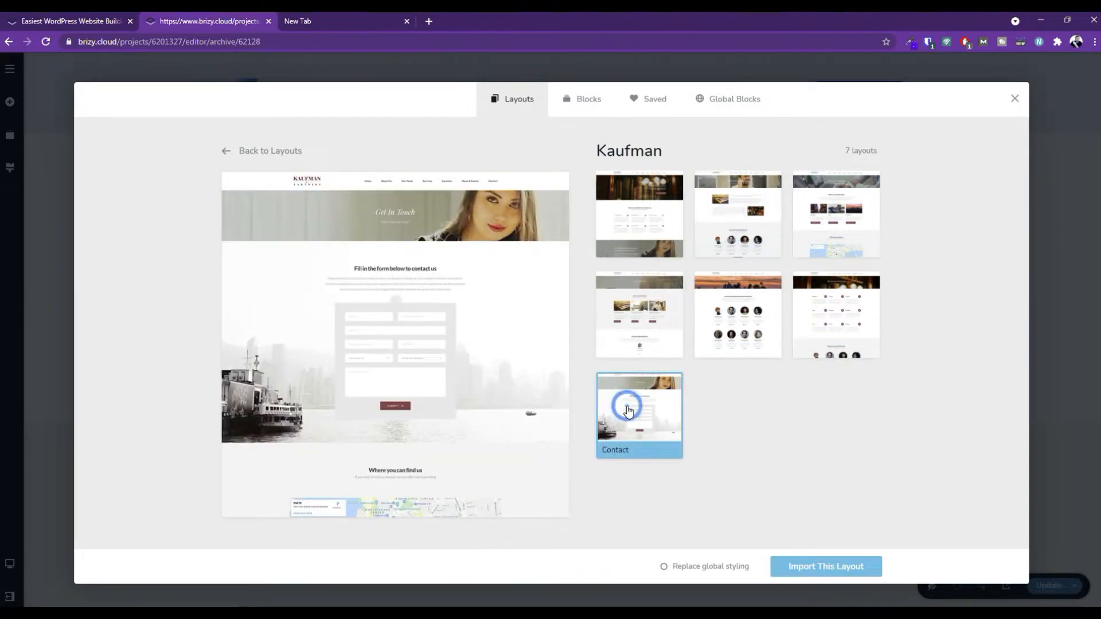
click(227, 151)
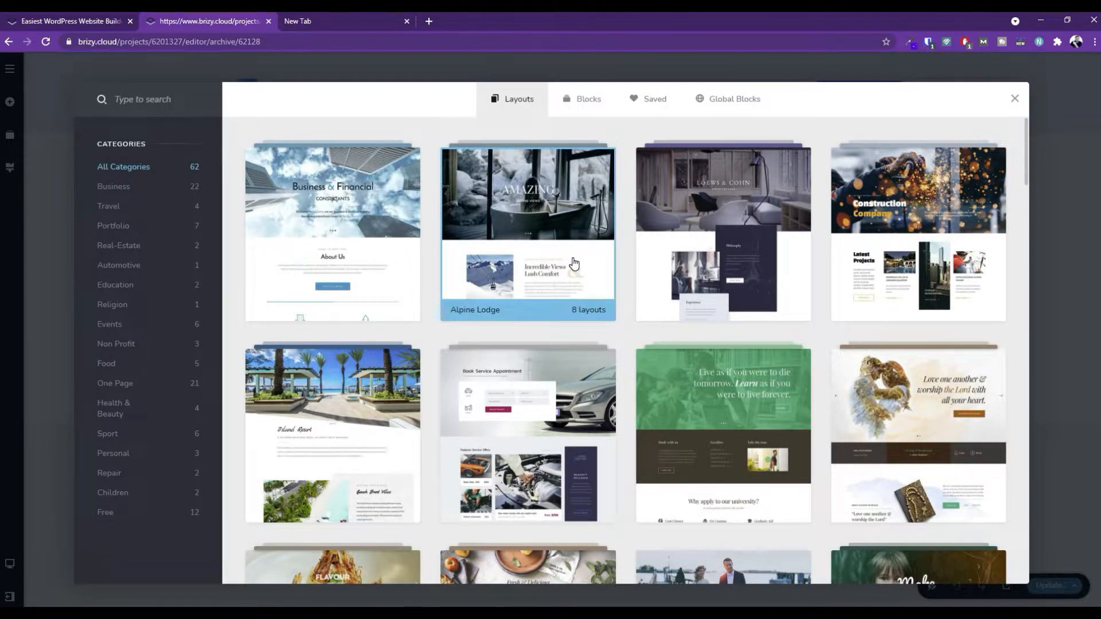
Open the Advisors set, preview its Pricing, Contact, About and Services layouts, and go back to the layout library.
click(338, 211)
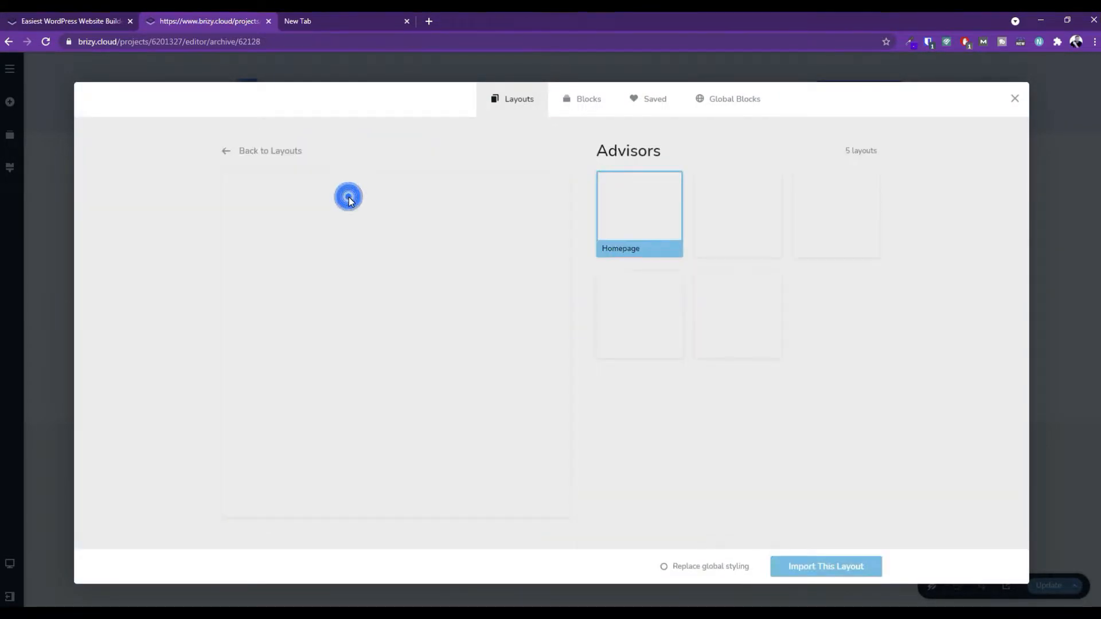
click(675, 306)
click(734, 309)
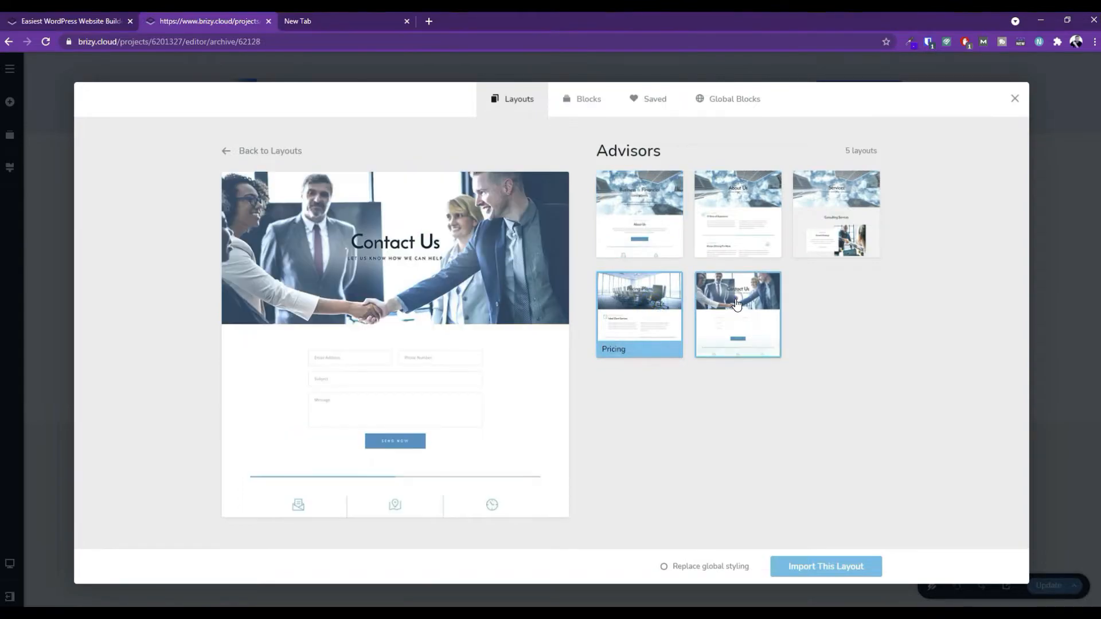
click(730, 216)
click(835, 218)
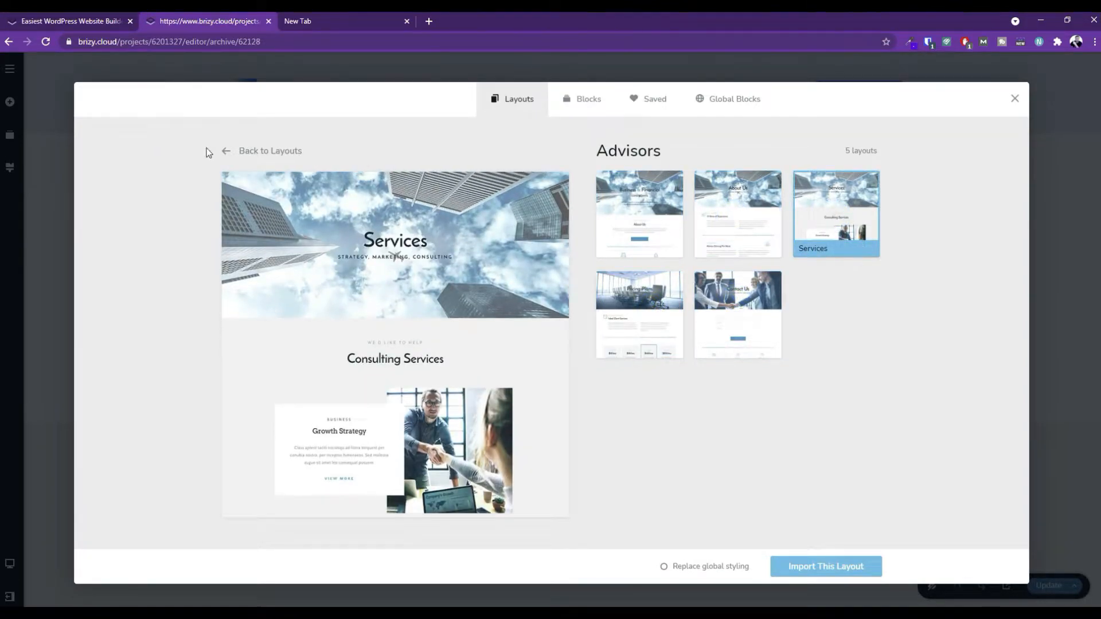
click(227, 152)
Open the Alpine Lodge set, preview its layouts including Rooms, Offers and Gallery, and return to the layout library.
click(571, 194)
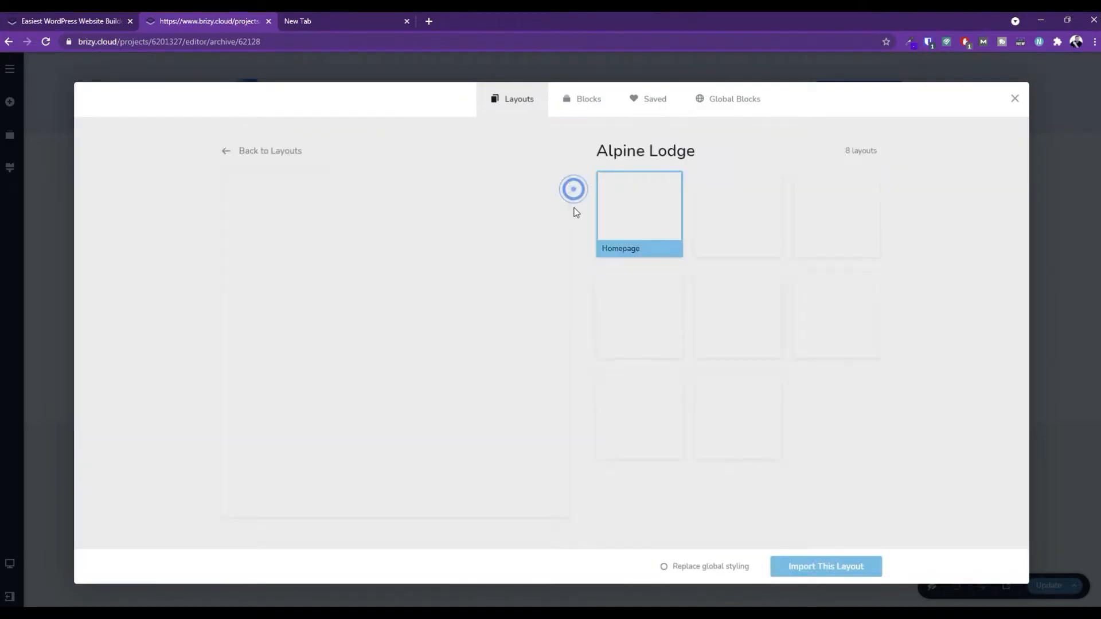
click(738, 225)
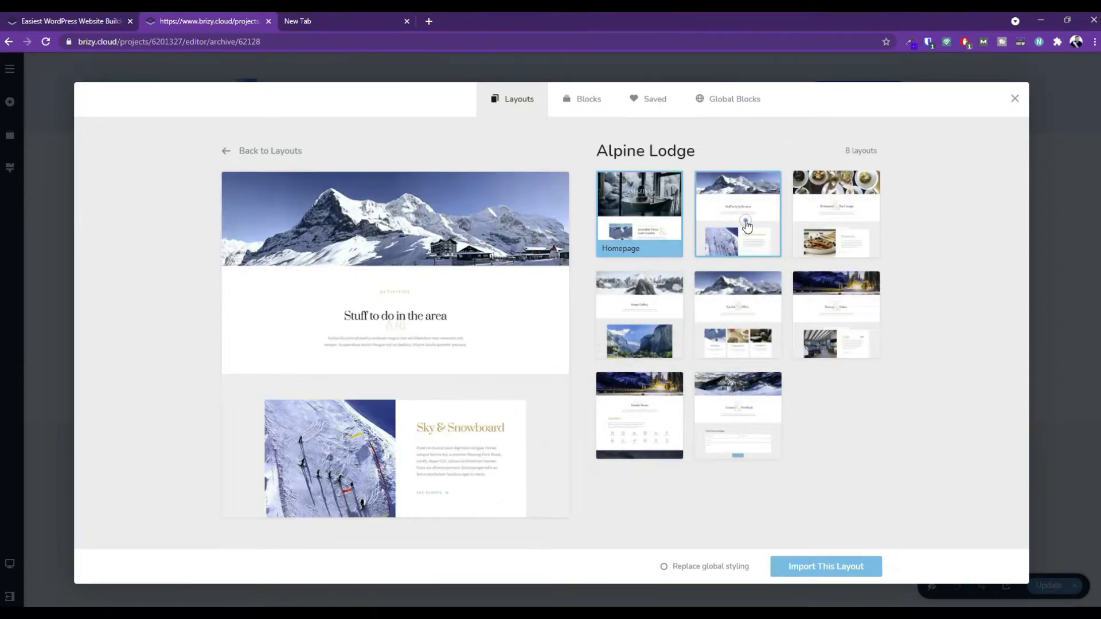
click(835, 230)
click(837, 297)
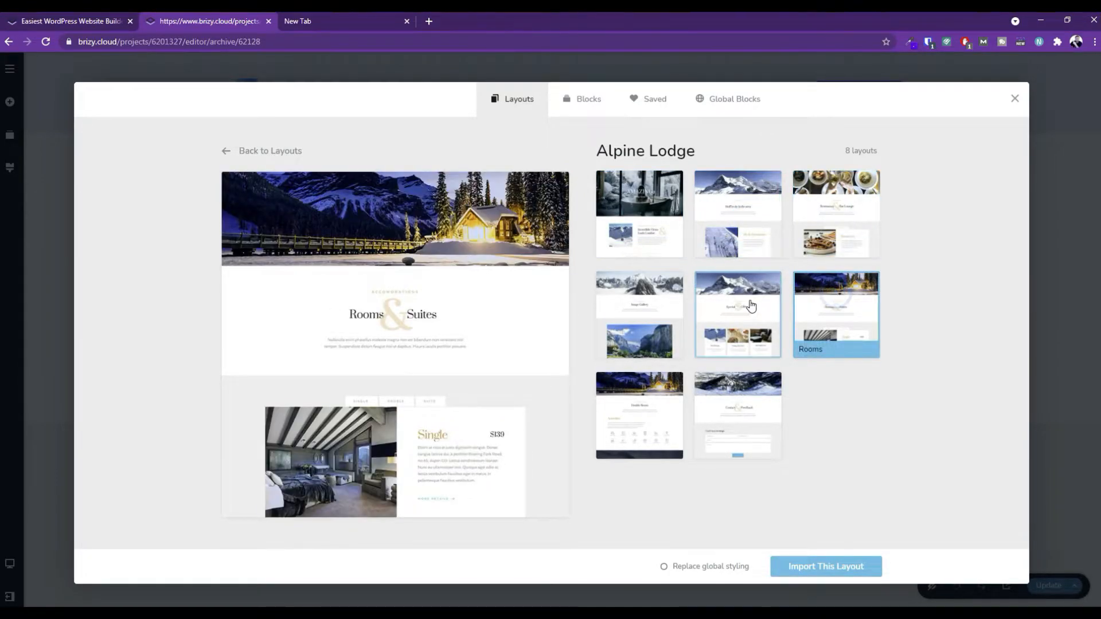
click(748, 304)
click(636, 316)
click(637, 414)
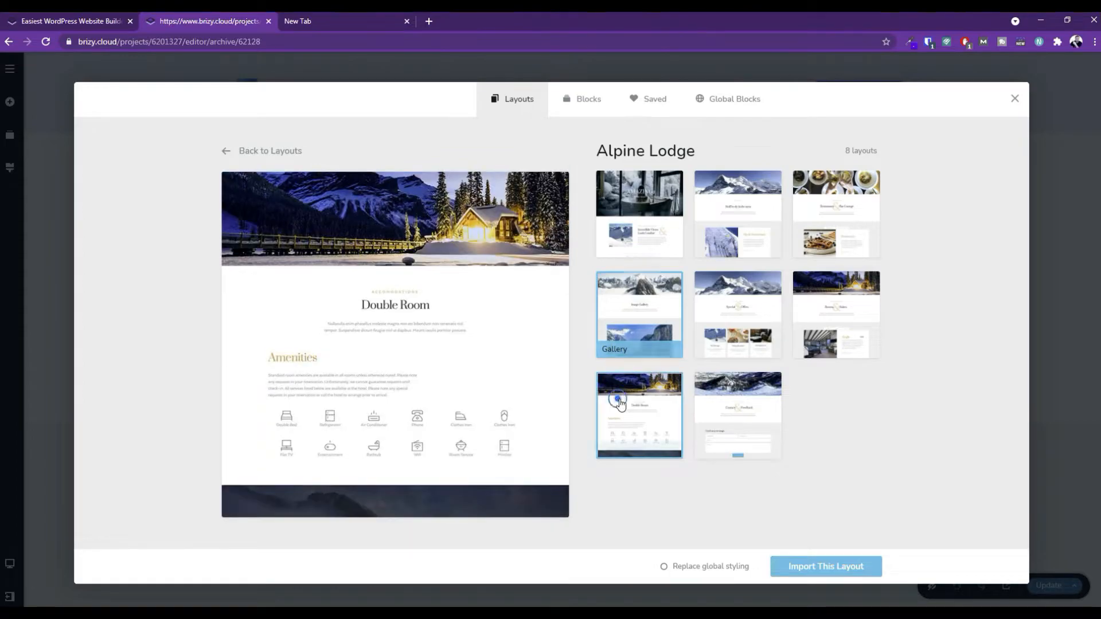
click(732, 409)
click(738, 313)
click(837, 312)
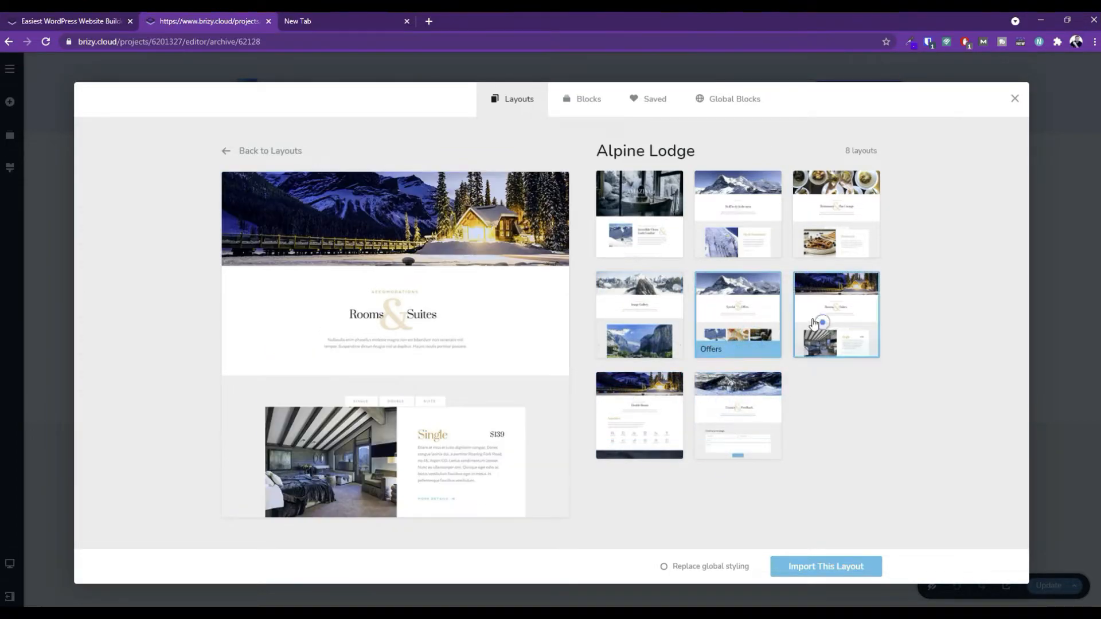
click(228, 153)
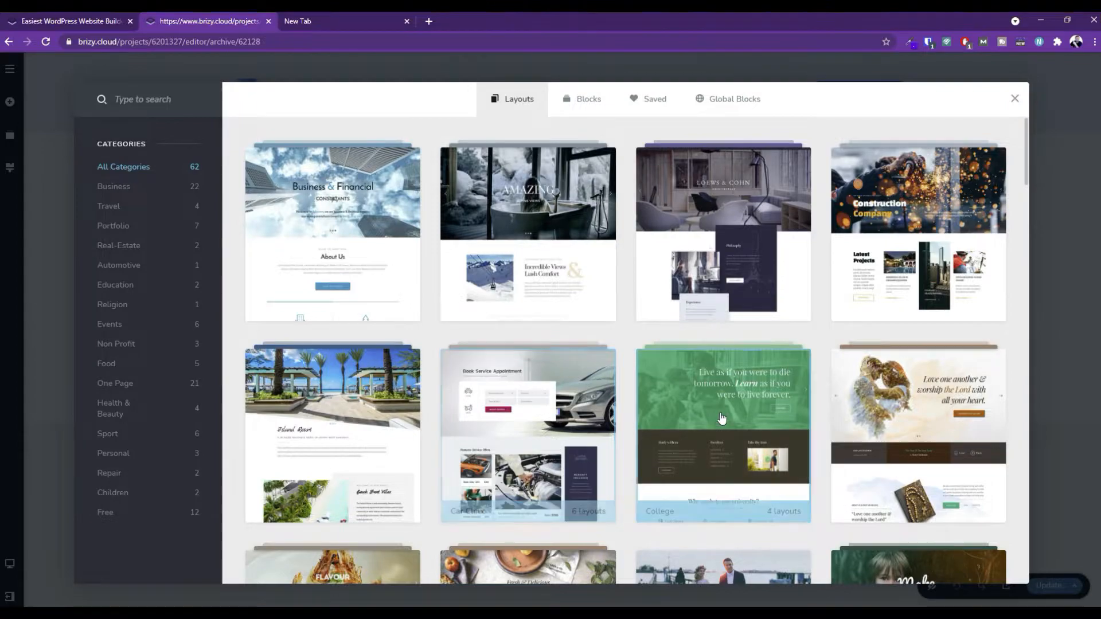
Open the Base Ground set, preview its layouts including About and Project Details, and return to the layout library.
click(911, 208)
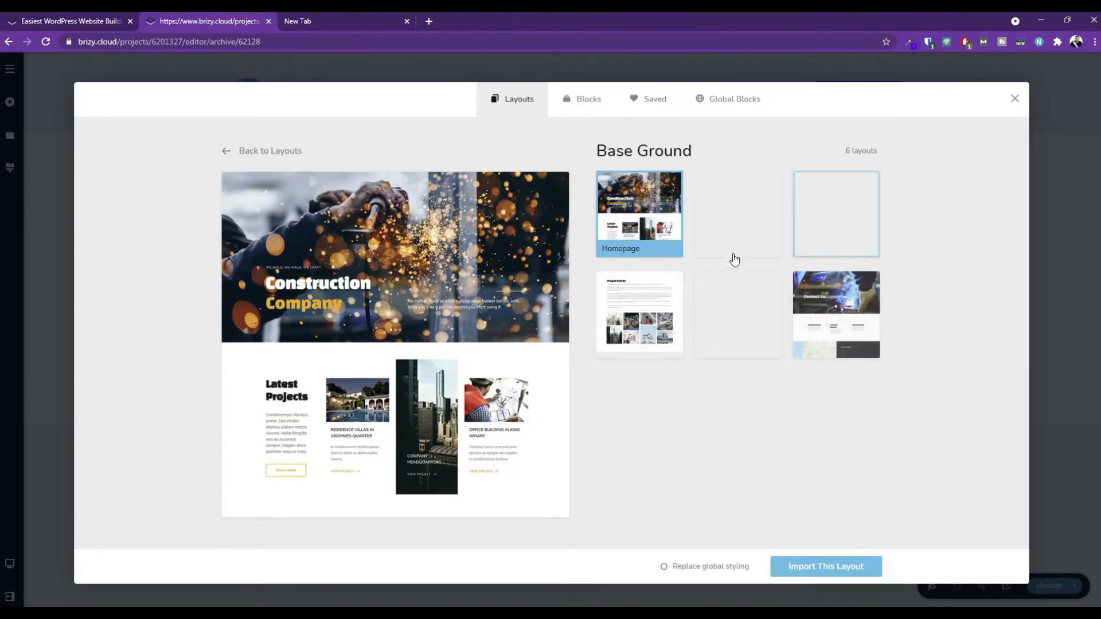
click(621, 314)
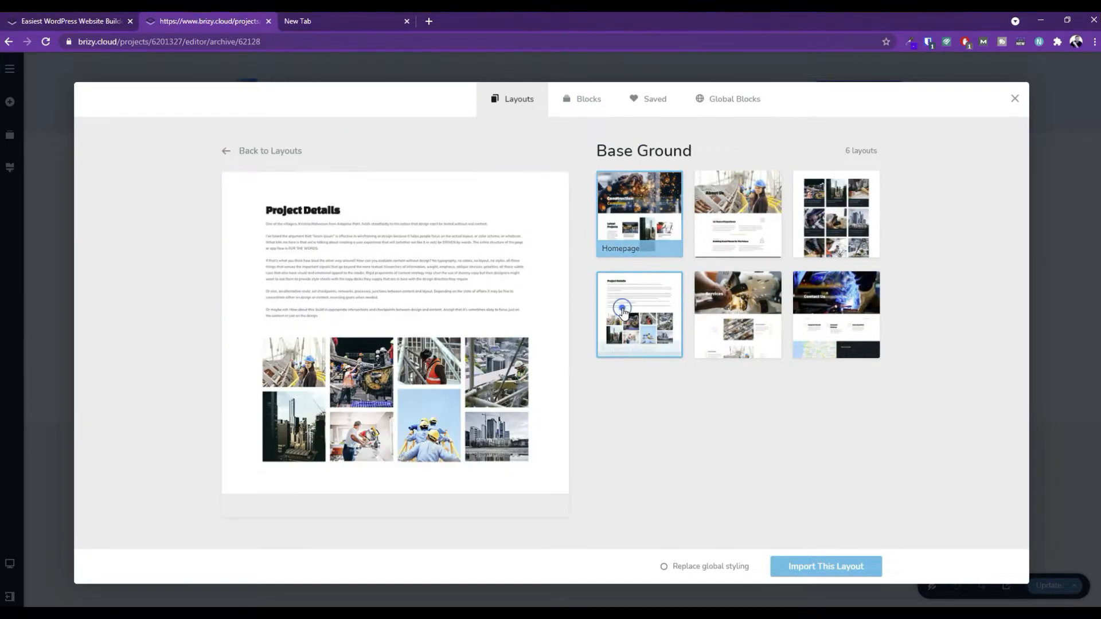
click(757, 312)
click(836, 312)
click(838, 219)
click(738, 215)
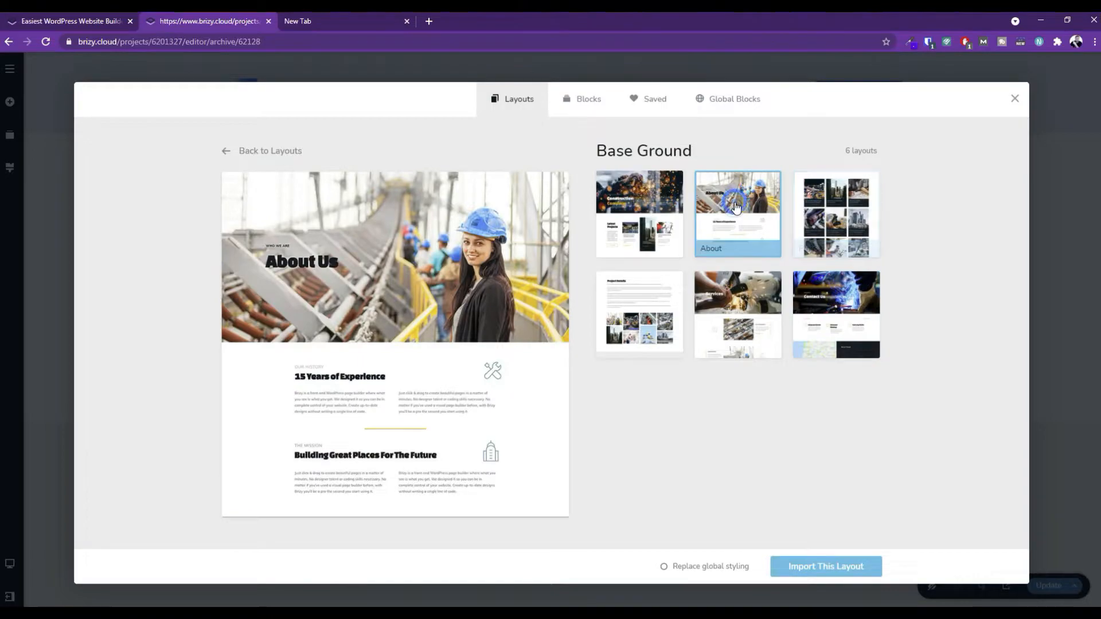
click(640, 314)
click(223, 150)
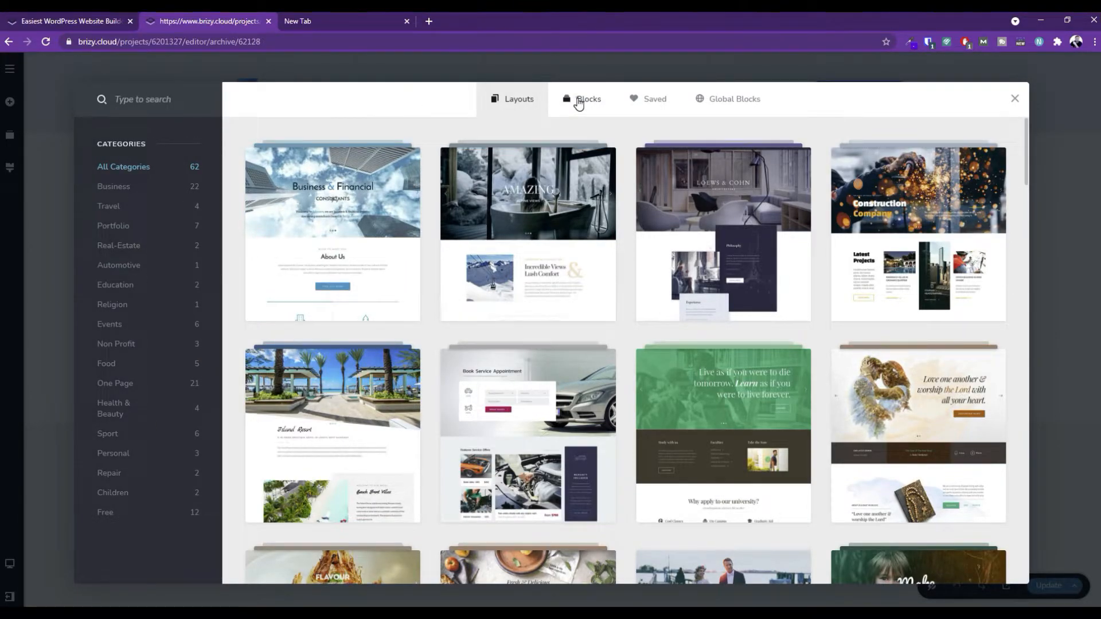
Switch to the ready-made blocks and review the Header, Footers, Pricing, Team, Text, CTA, Gallery, Contact and Features categories.
click(579, 102)
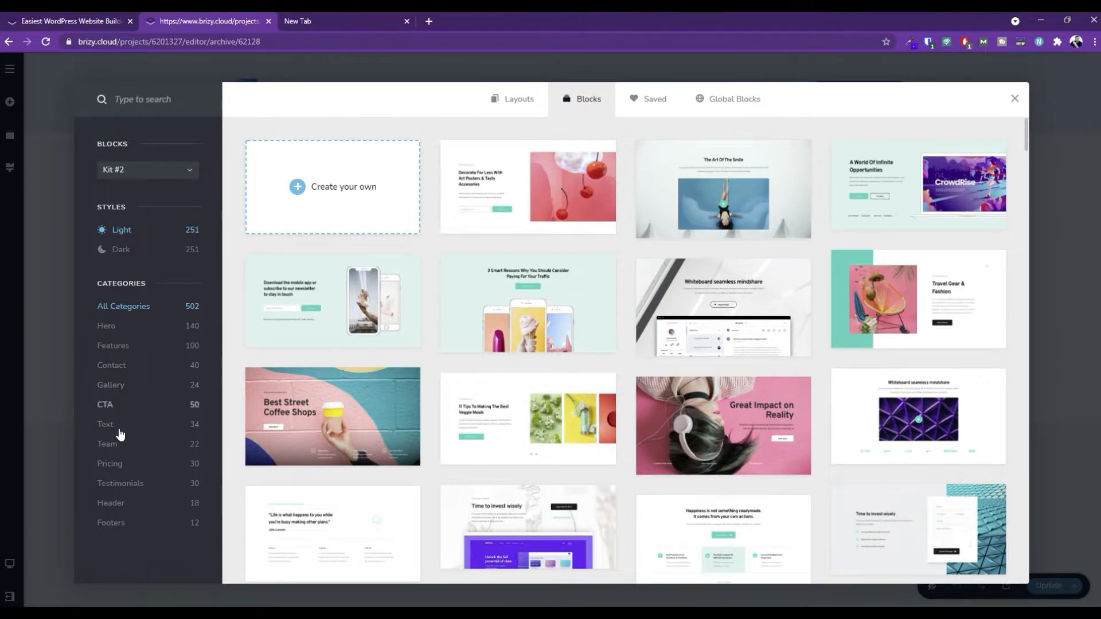
click(115, 506)
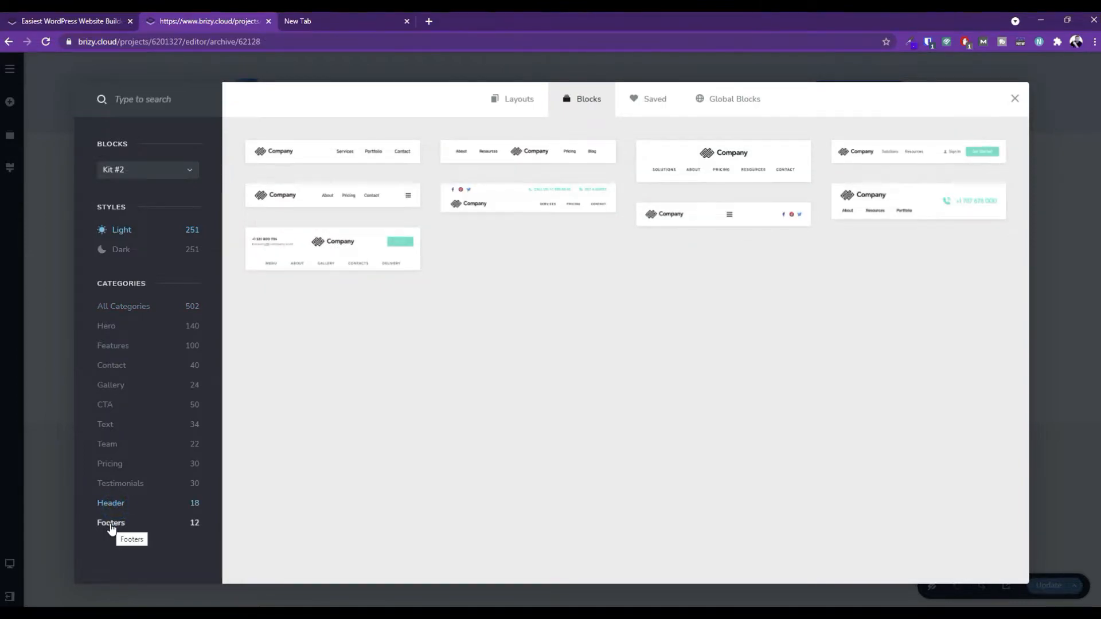
click(111, 524)
click(110, 466)
click(108, 446)
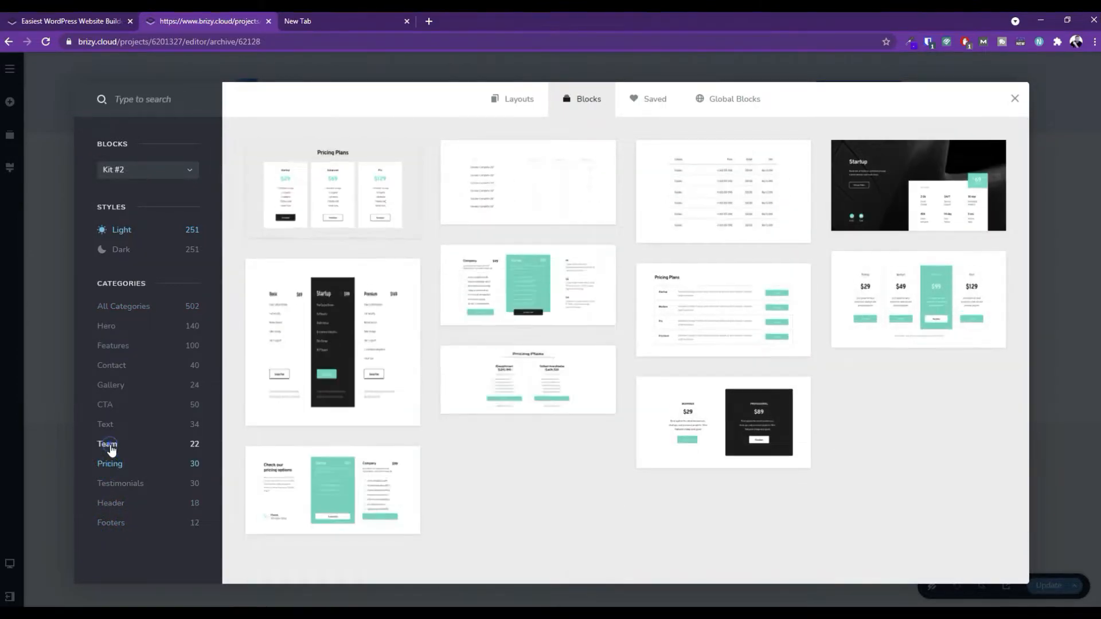
click(107, 426)
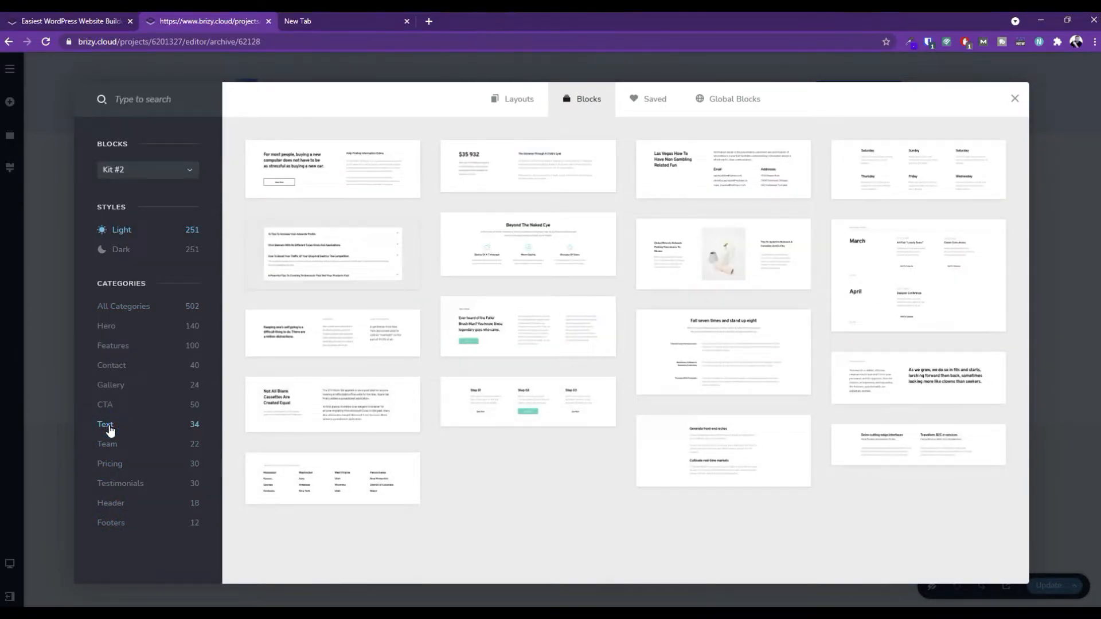
click(111, 406)
click(113, 383)
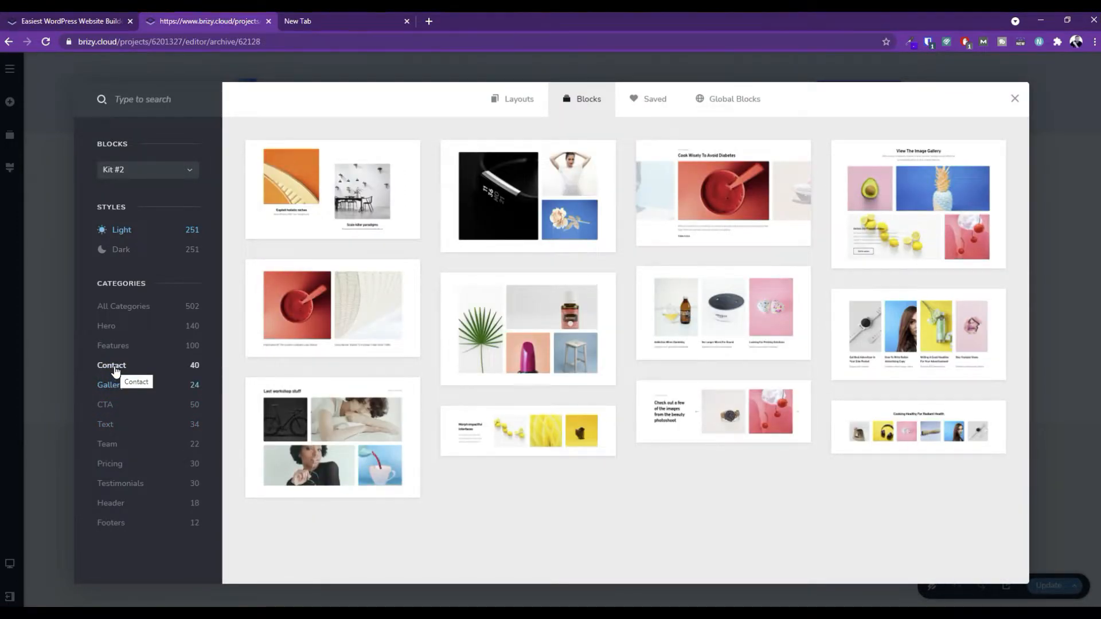
click(115, 369)
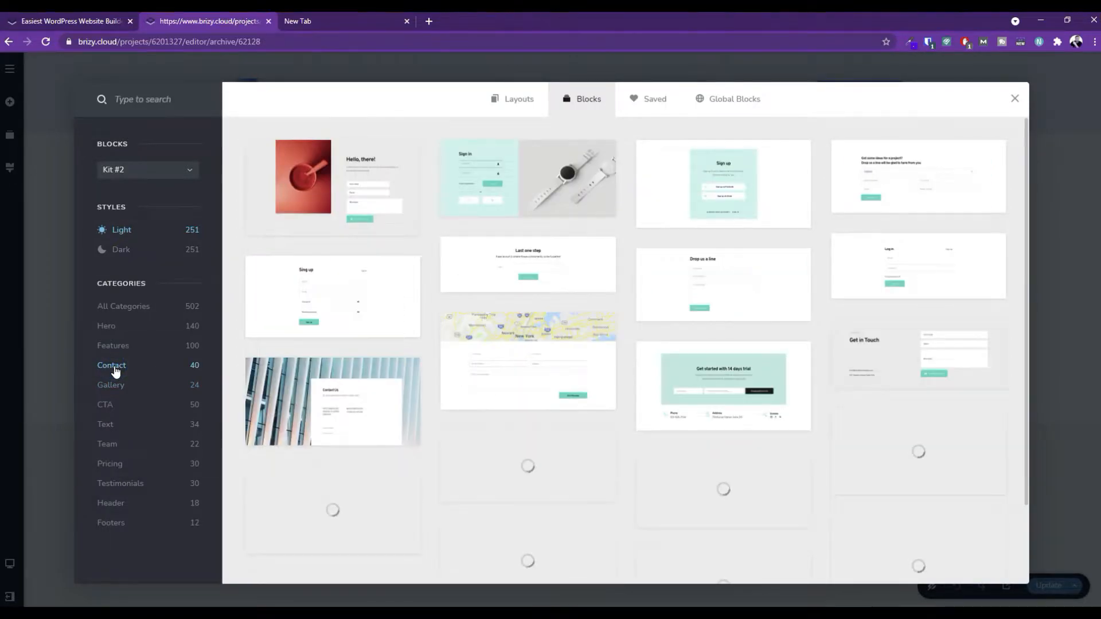
click(117, 348)
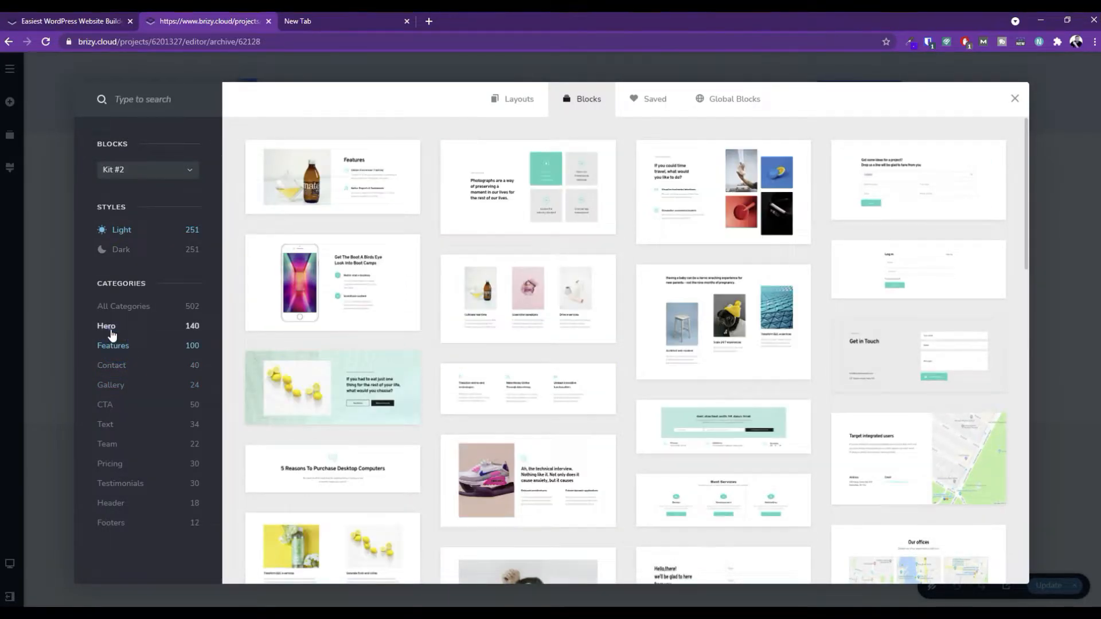
Look through the Hero blocks of Kit #2, then list the blocks of all categories again.
click(110, 330)
scroll(509, 376, down, 5)
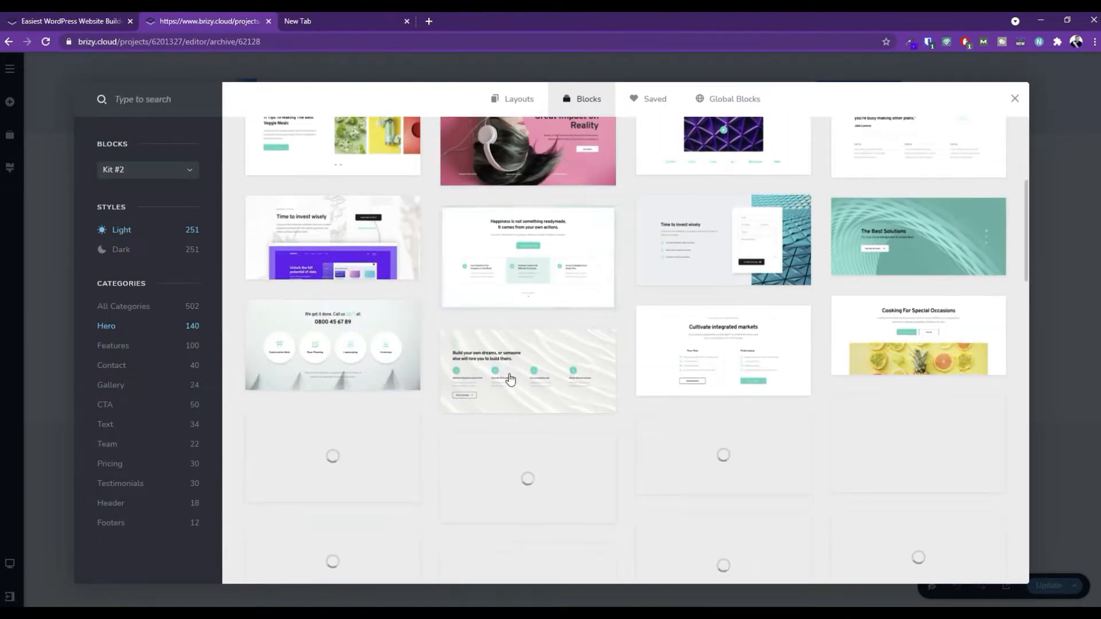
scroll(505, 401, up, 4)
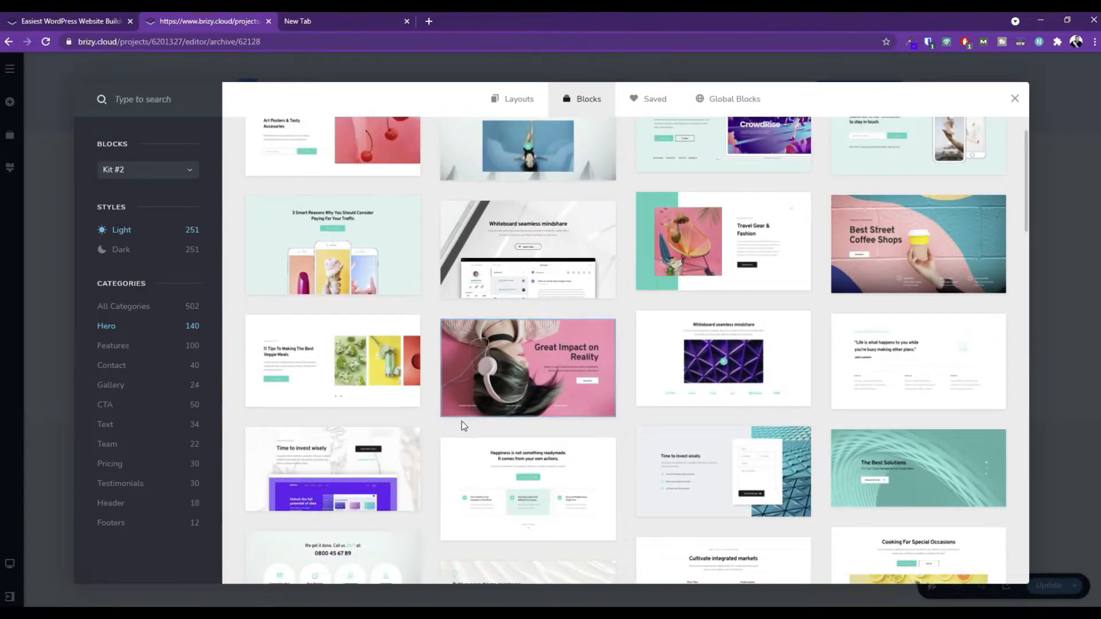
scroll(462, 422, down, 10)
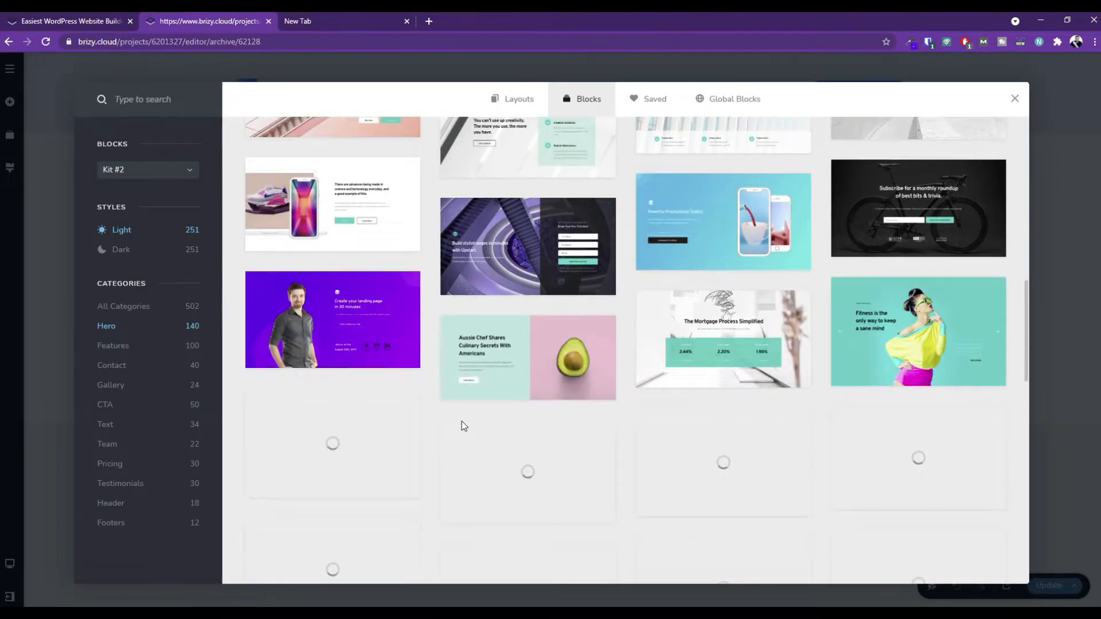
scroll(462, 424, up, 5)
click(118, 306)
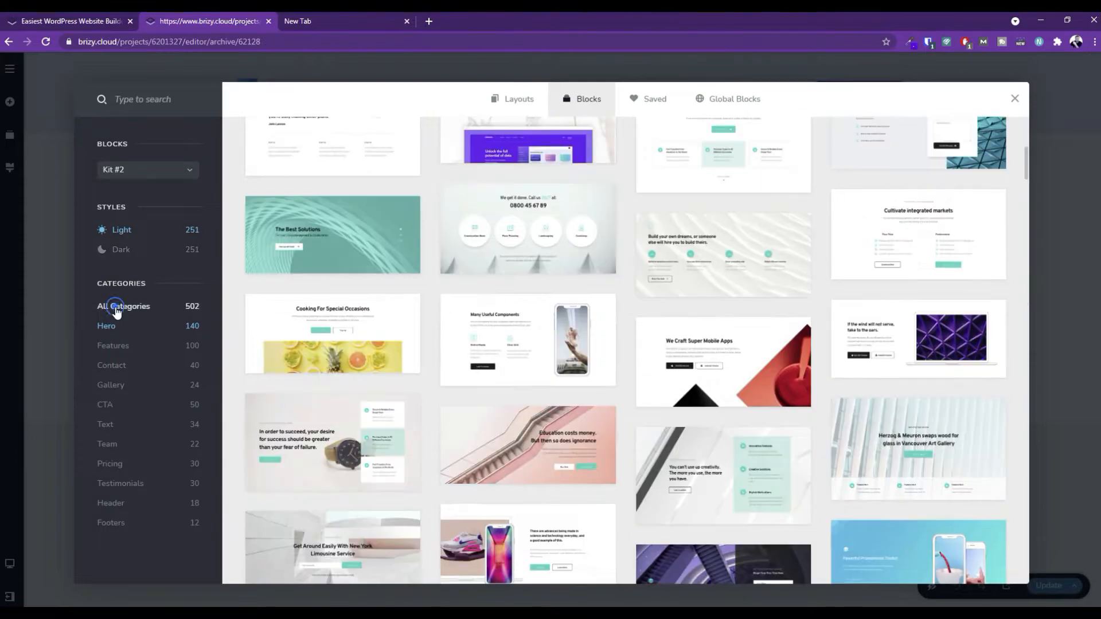
Leave the ready-made blocks and add a blank block of your own beneath the footer.
click(1015, 100)
click(566, 480)
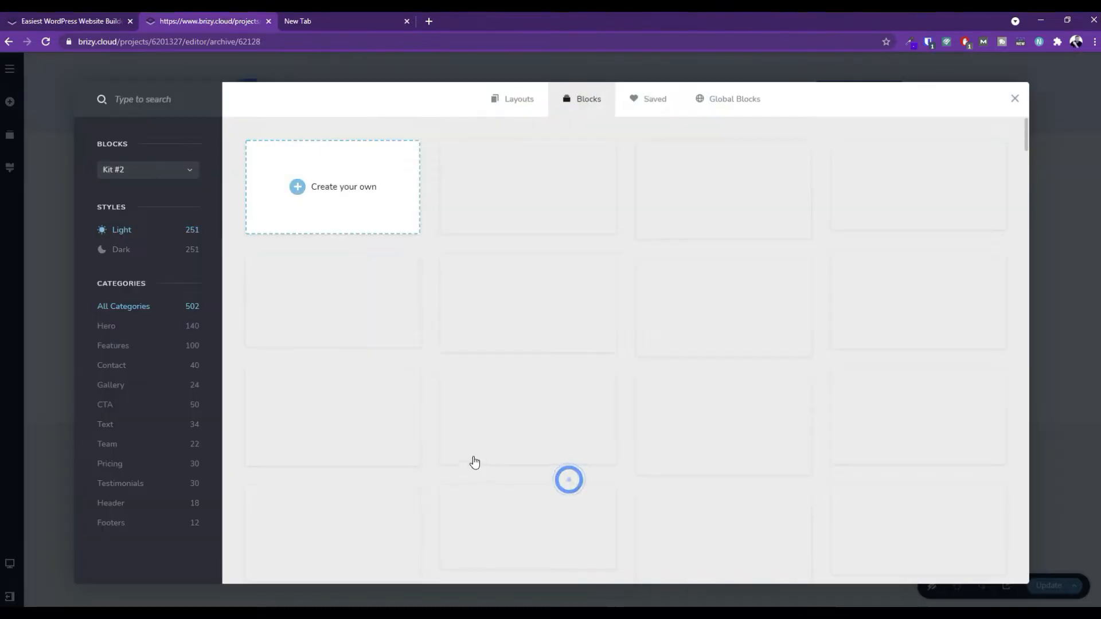
click(350, 182)
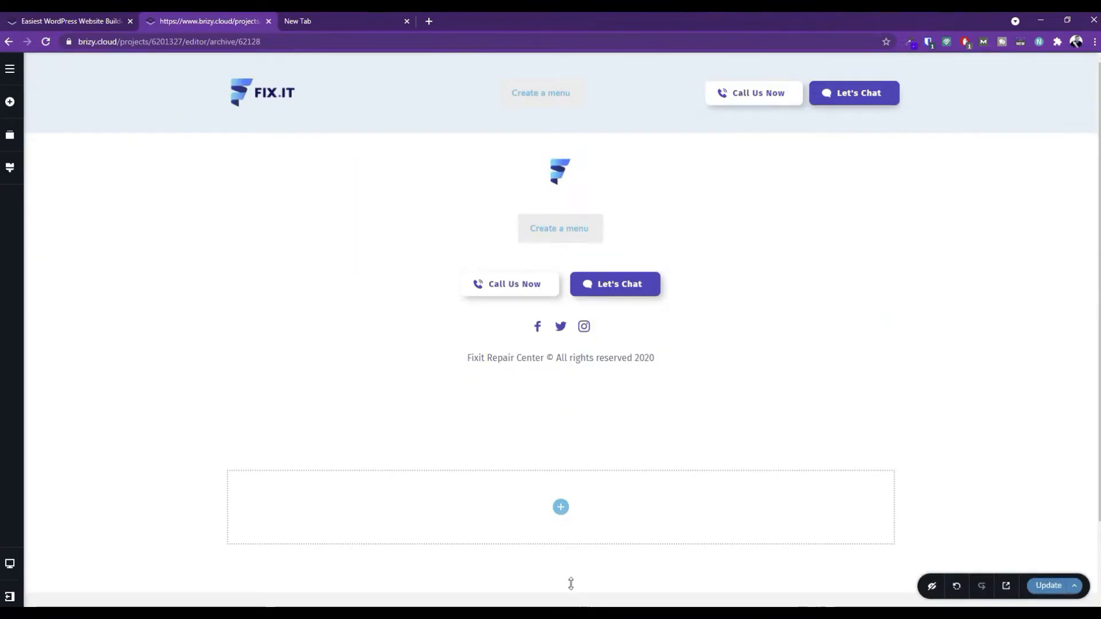
Insert a Row element in the blank block and delete its first column.
click(9, 103)
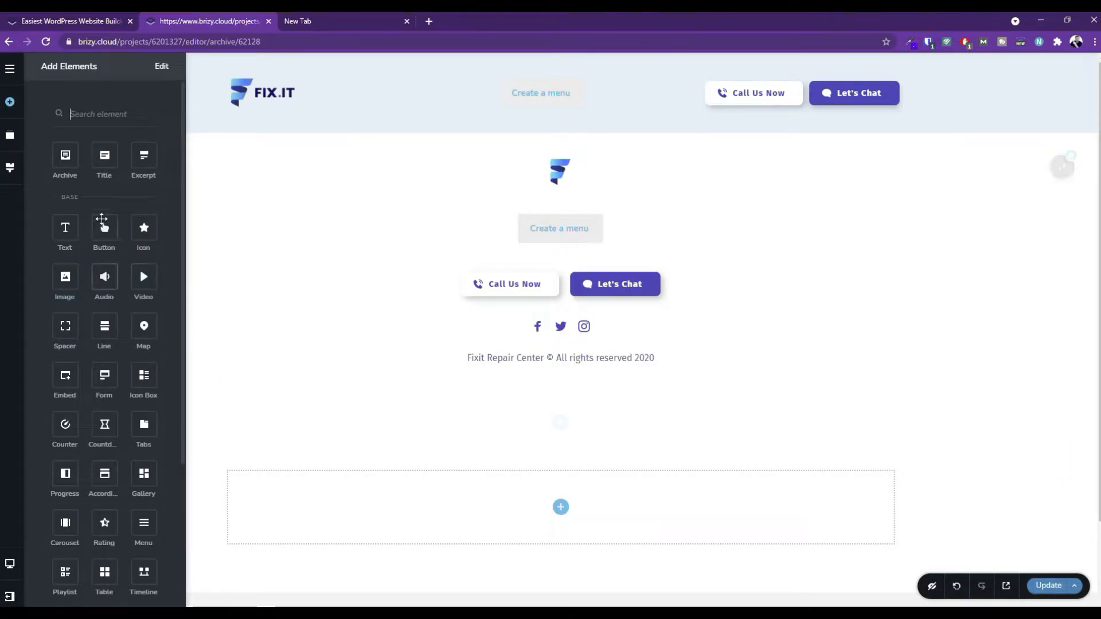
scroll(117, 388, down, 3)
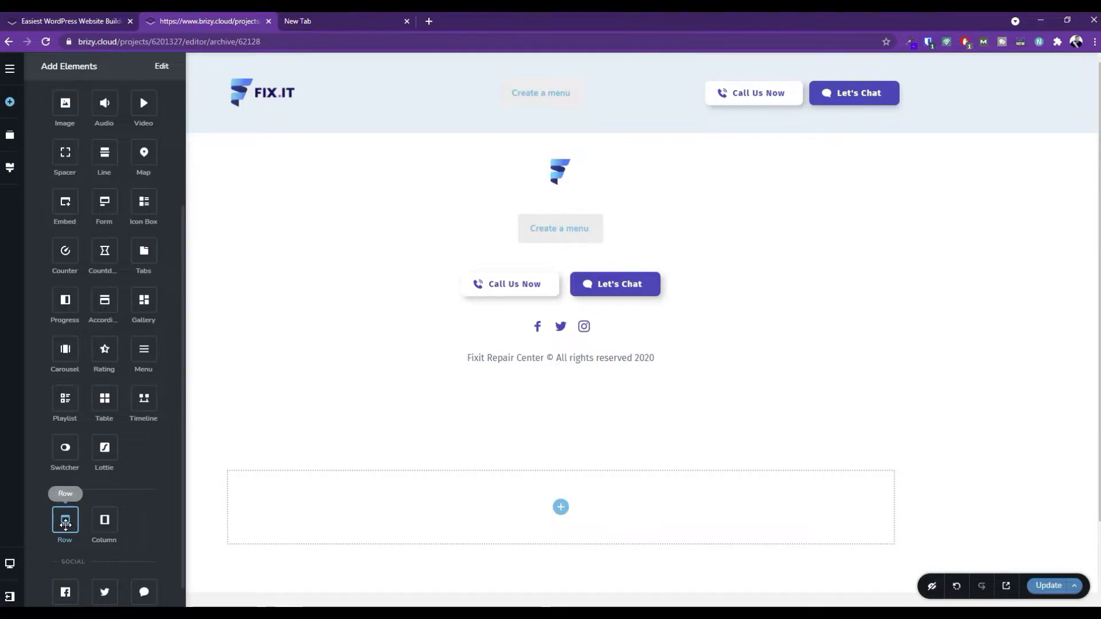
drag(63, 520, 402, 499)
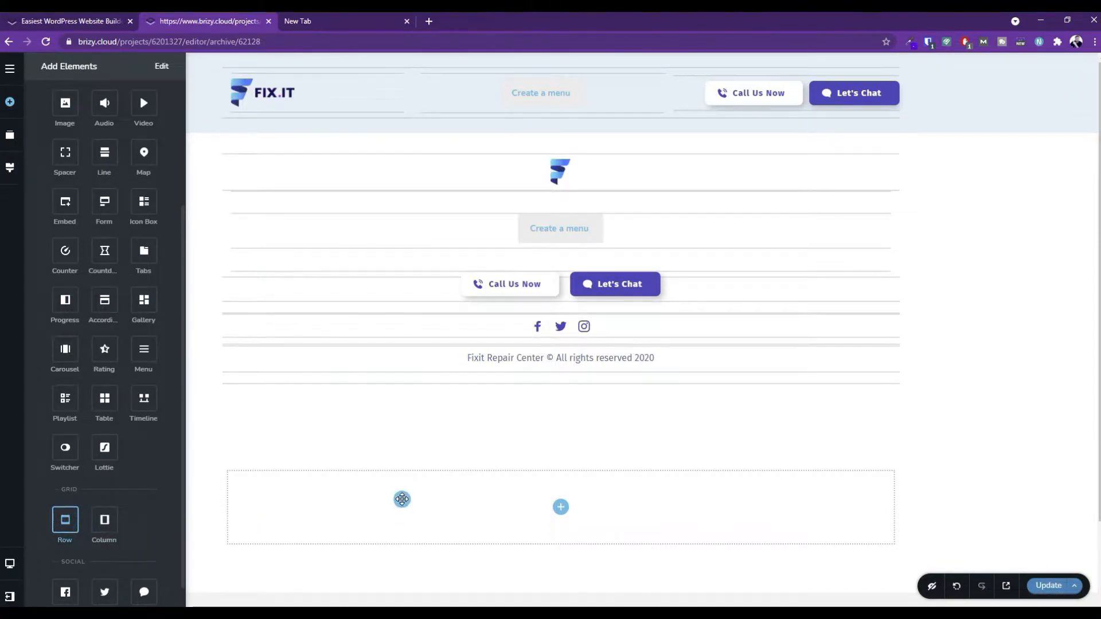
drag(416, 449, 71, 514)
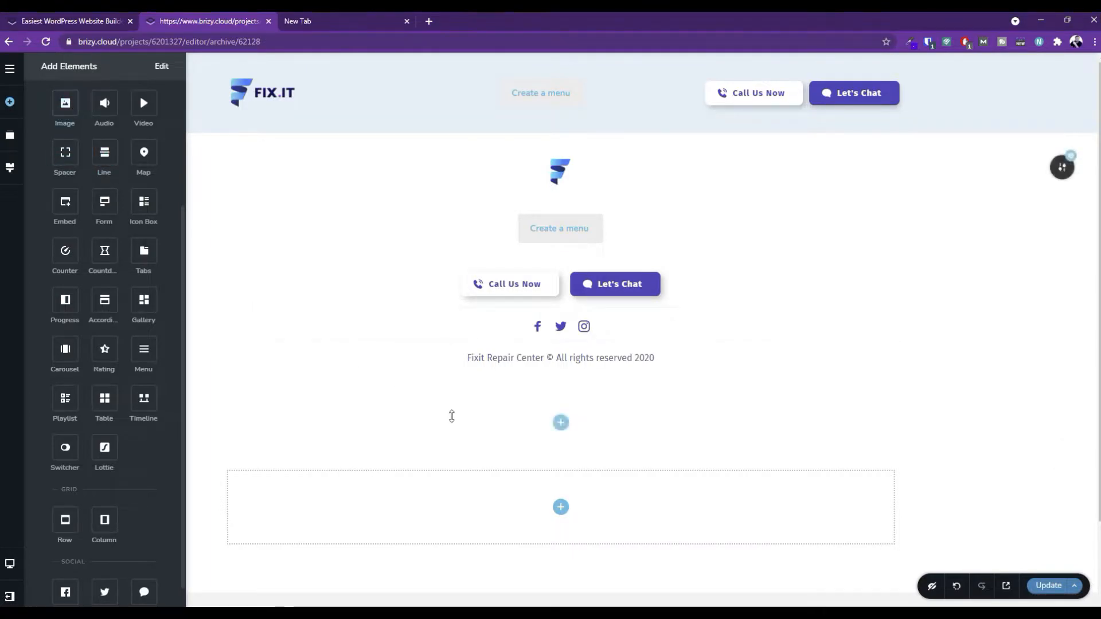
click(562, 509)
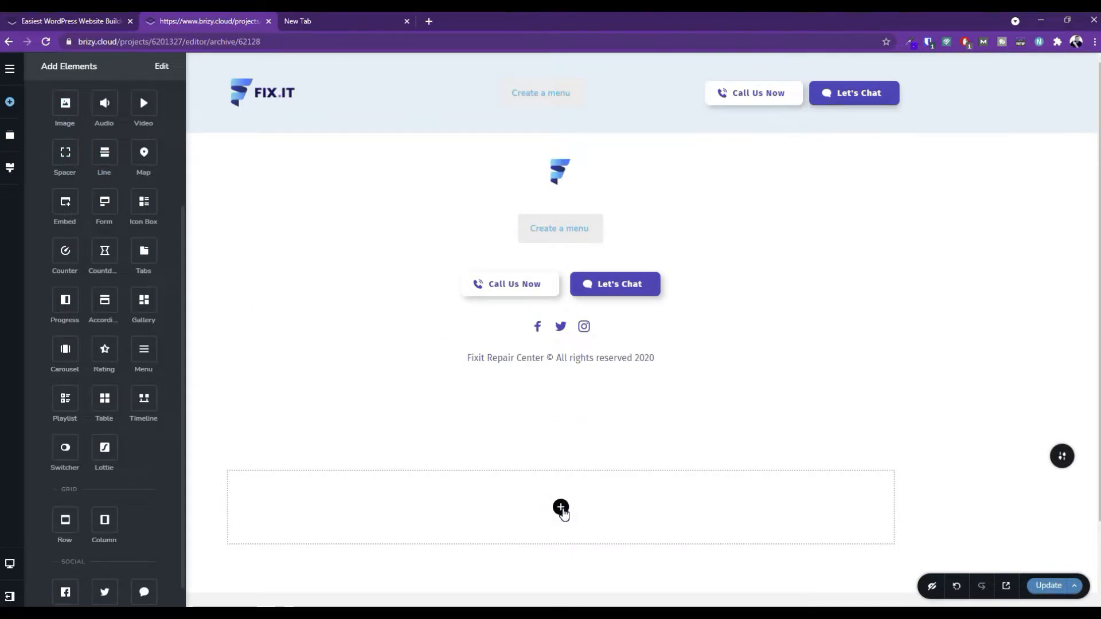
drag(65, 519, 341, 514)
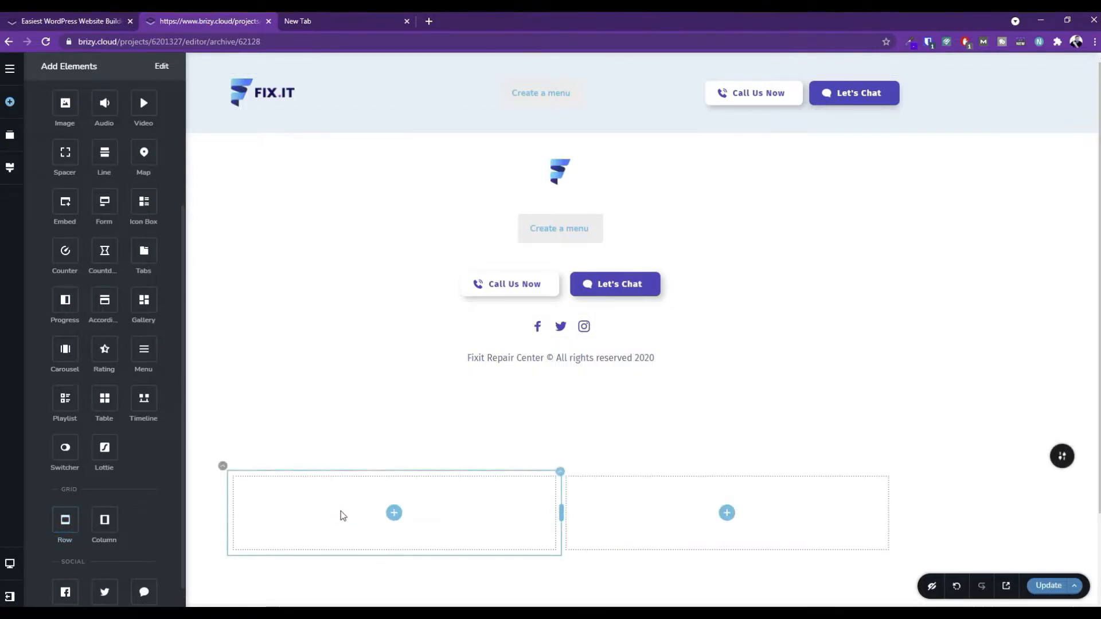
click(565, 485)
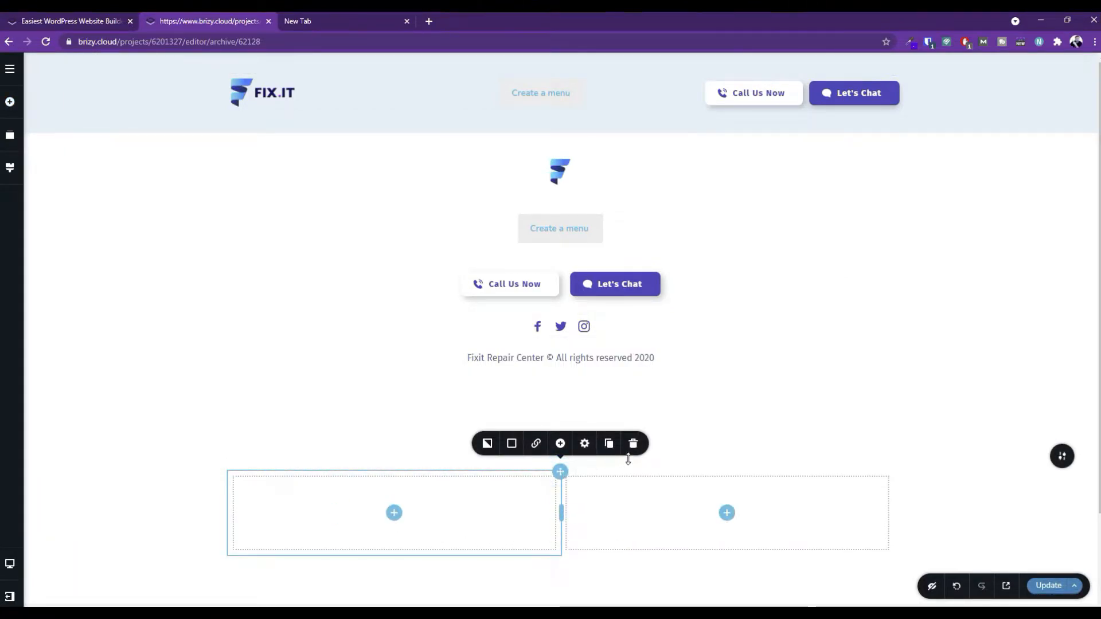
click(634, 446)
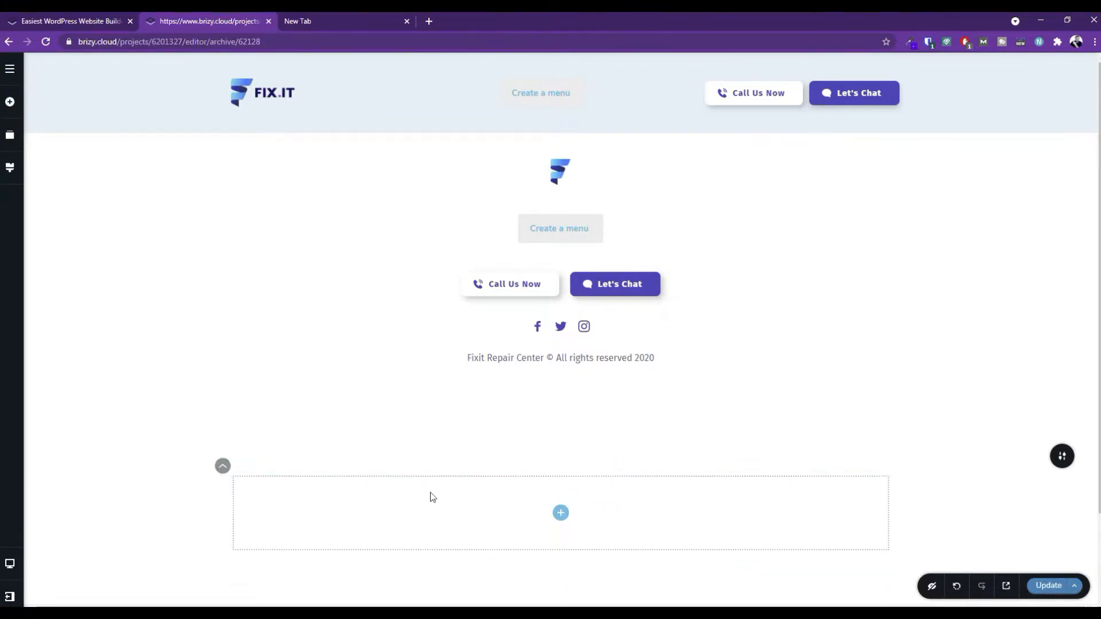
Set the width of the new block beneath the footer to Full.
mouse_move(1062, 457)
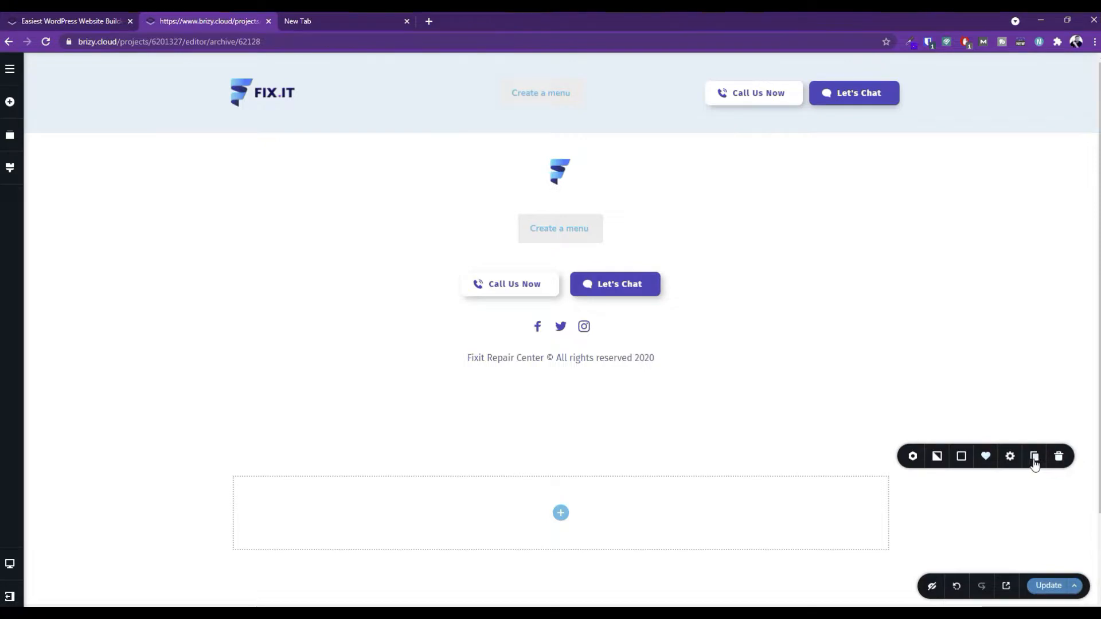
click(1010, 459)
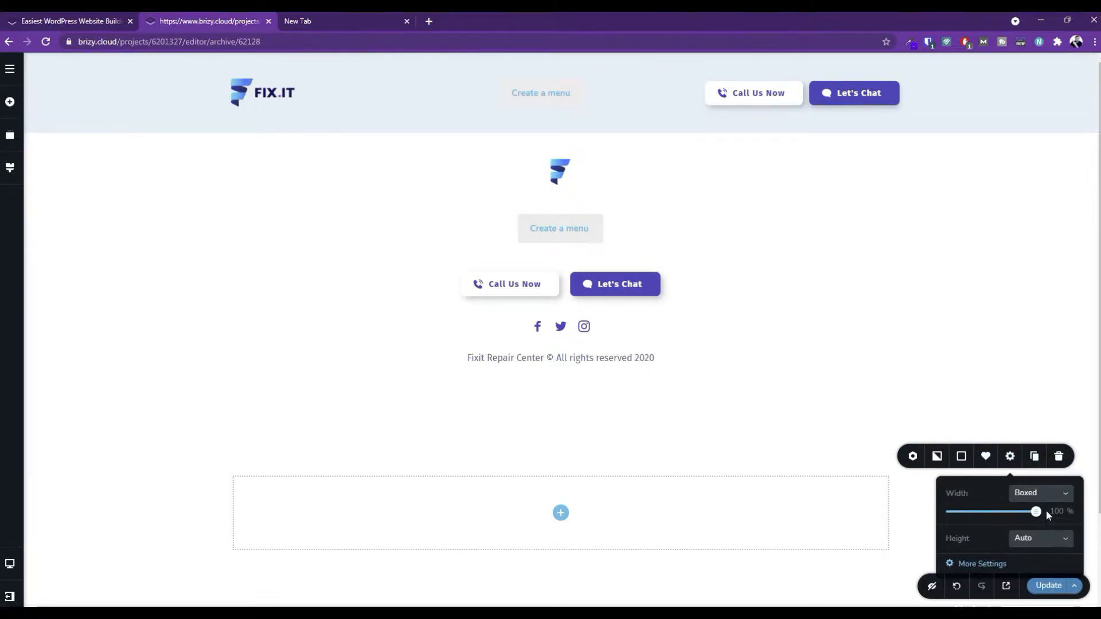
click(1040, 493)
click(1029, 523)
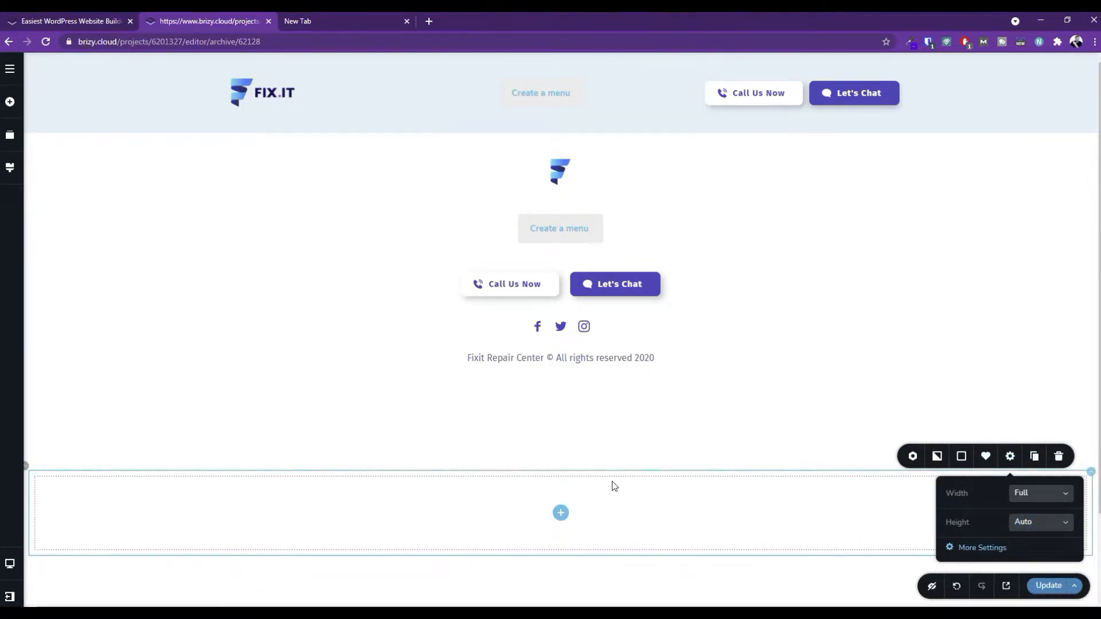
click(795, 521)
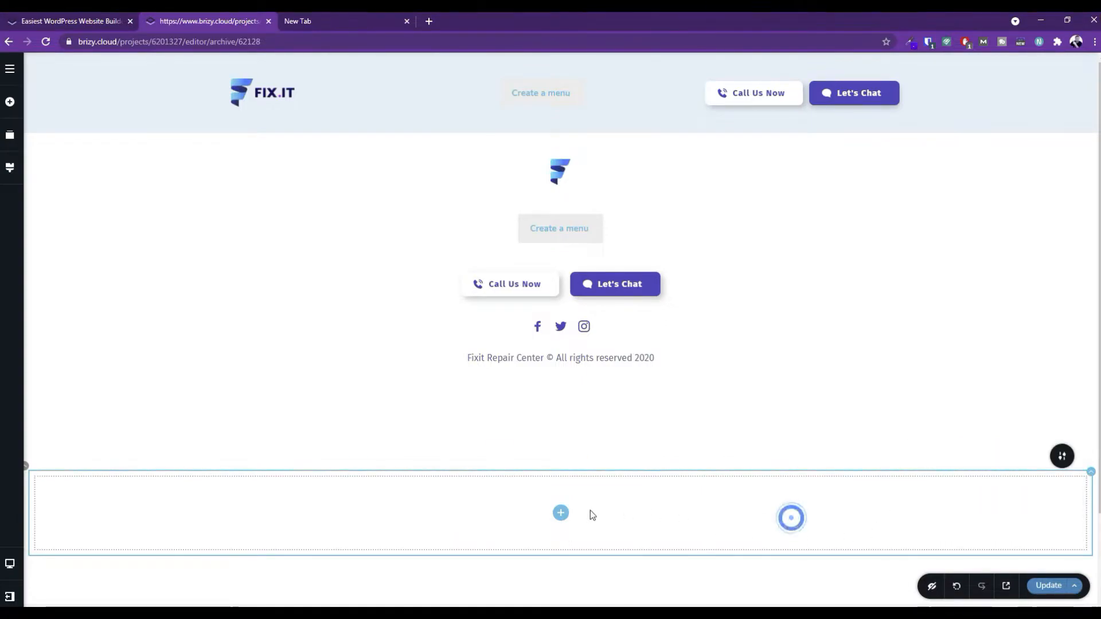
Add a Title element to the full-width block and align it to the center.
click(559, 512)
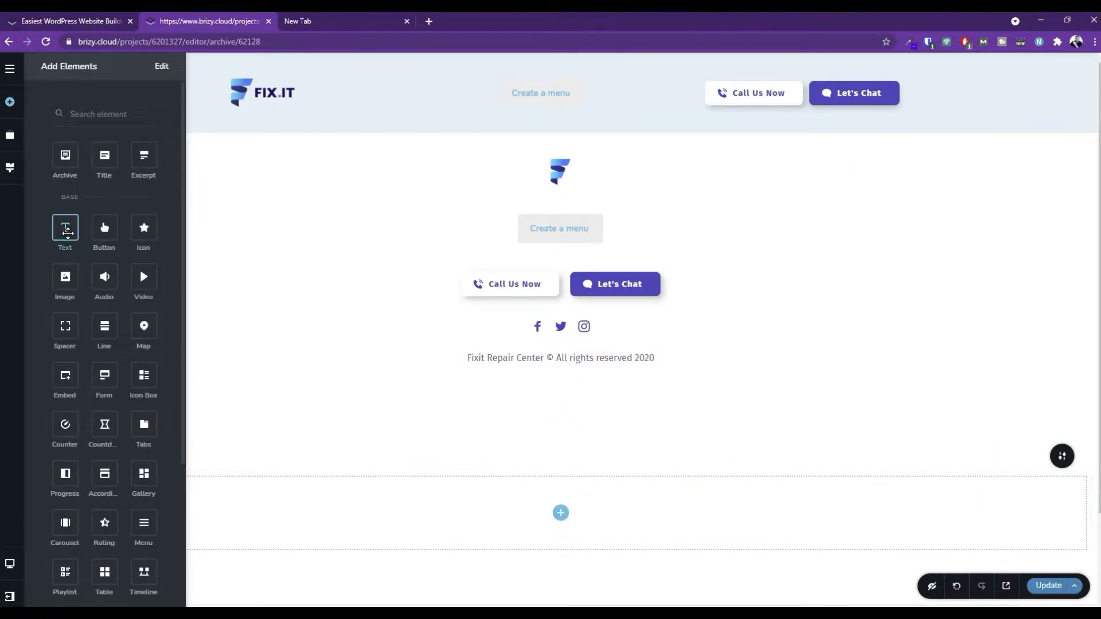
drag(101, 155, 543, 540)
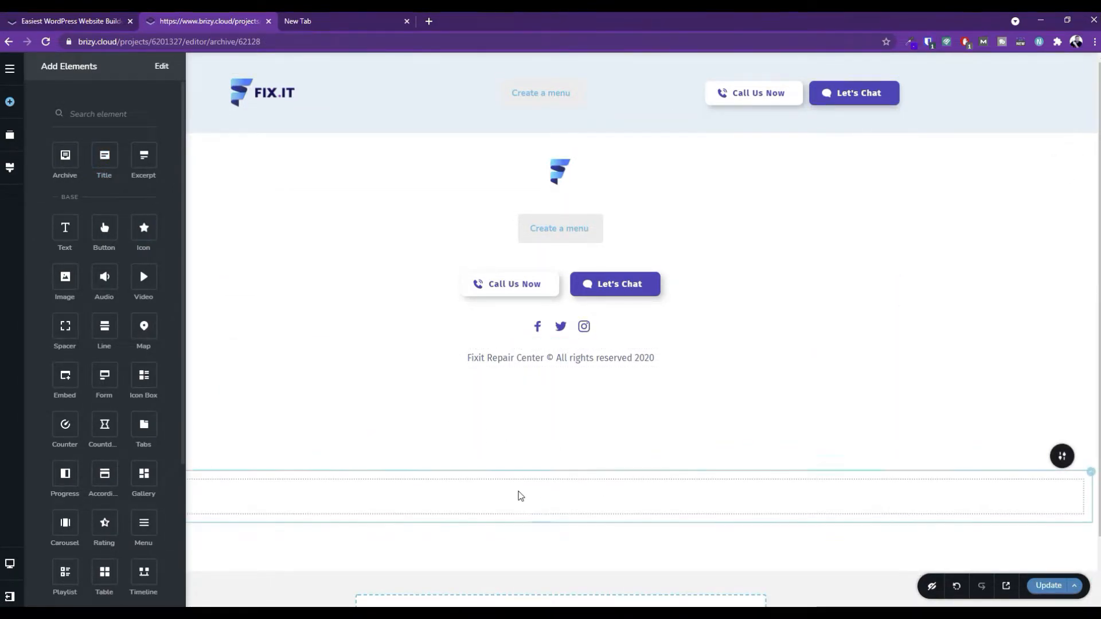
click(562, 501)
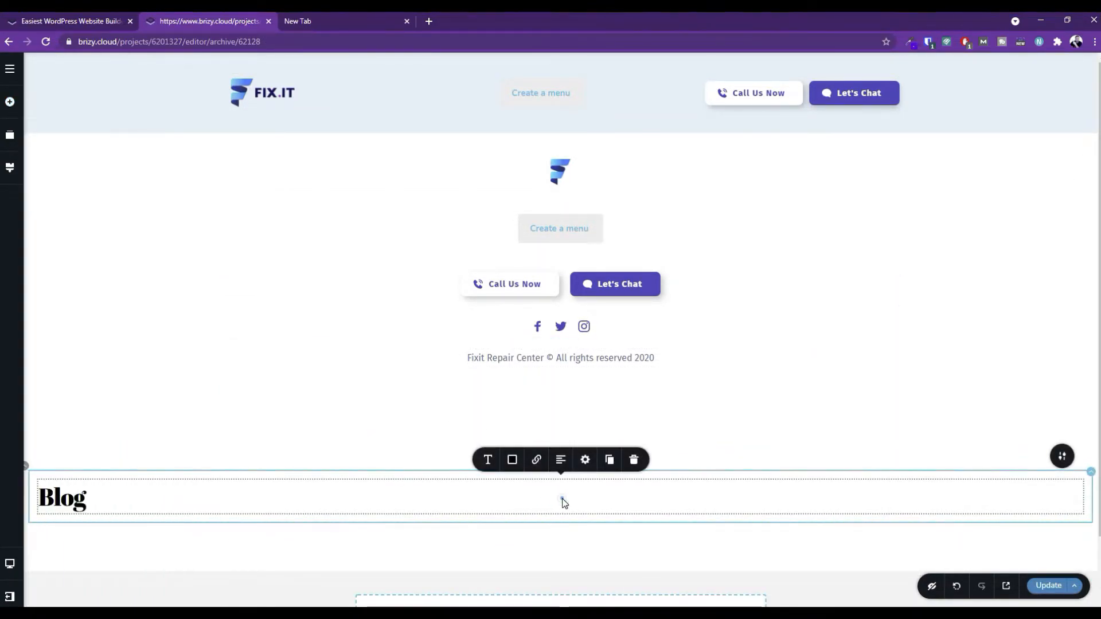
double_click(105, 500)
click(561, 459)
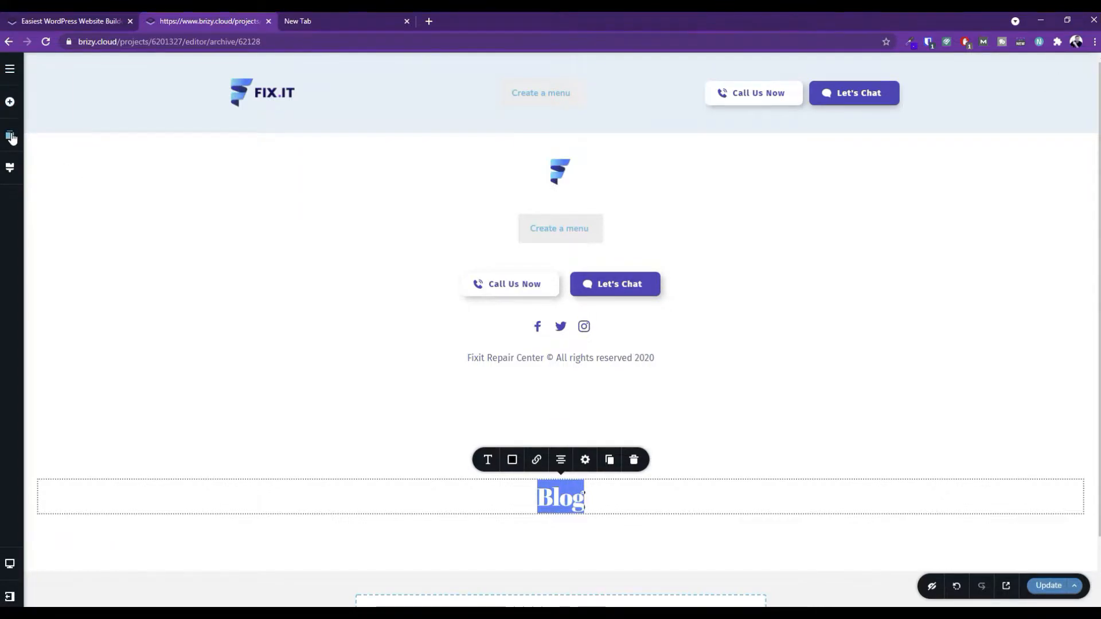
Reorder the blocks so the Blog title block sits between the header and the footer.
click(10, 143)
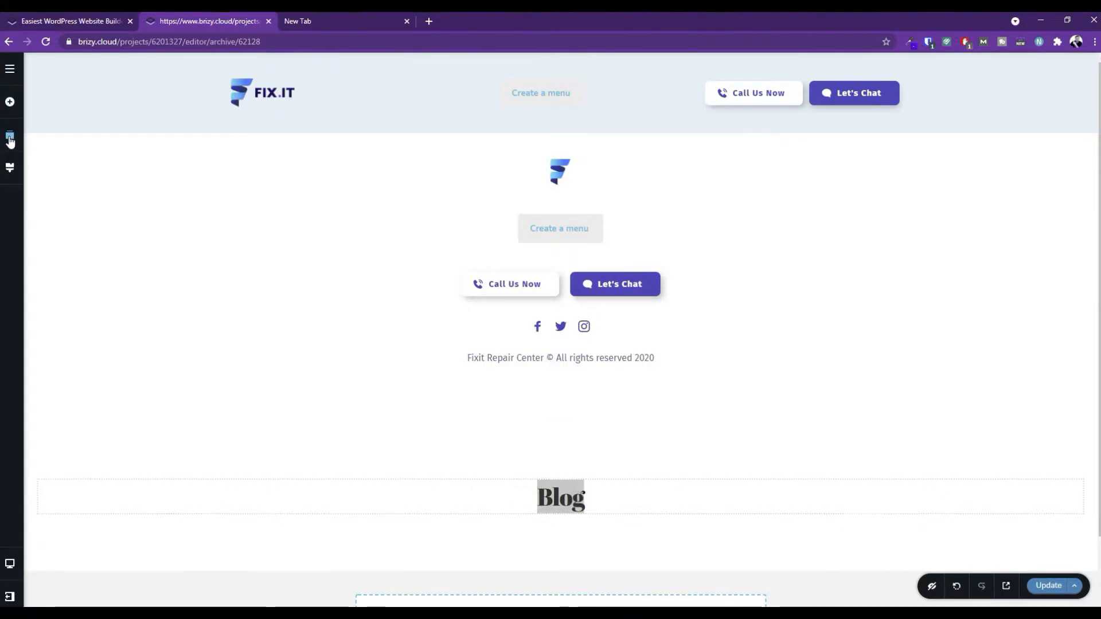
drag(112, 190, 135, 140)
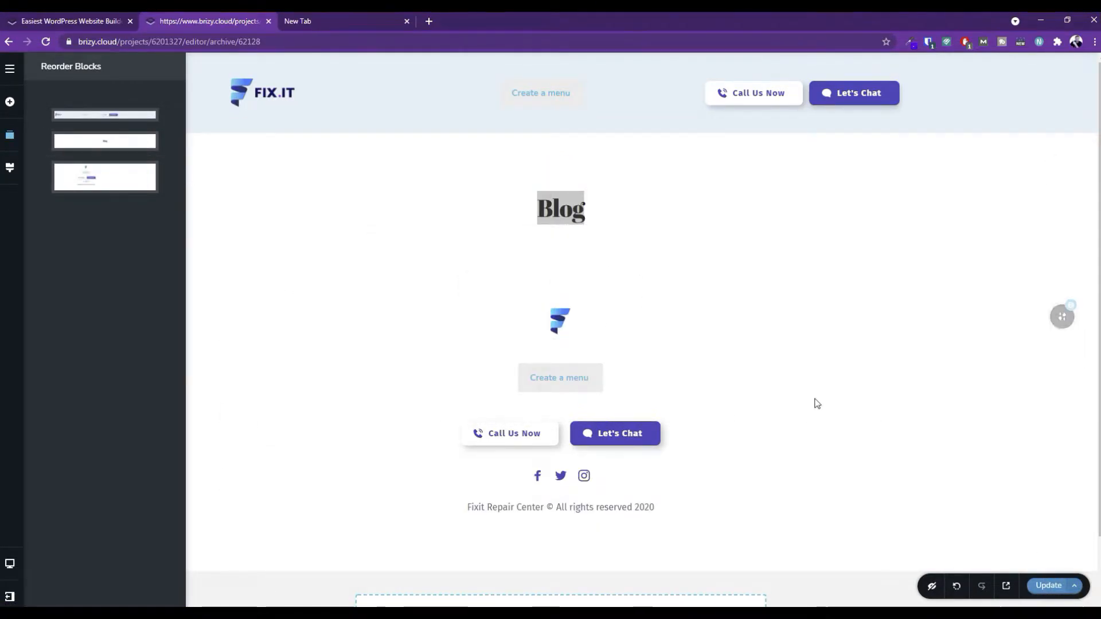
Examine the Blog title's typography options, padding and margin settings, and context commands for the element and its column.
double_click(571, 215)
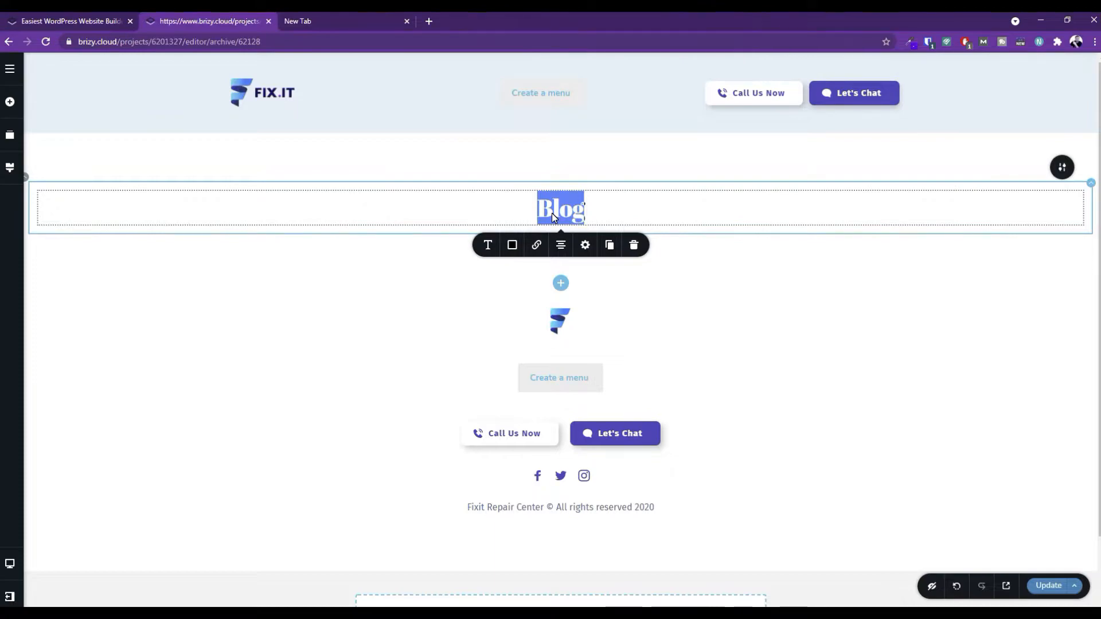
click(488, 245)
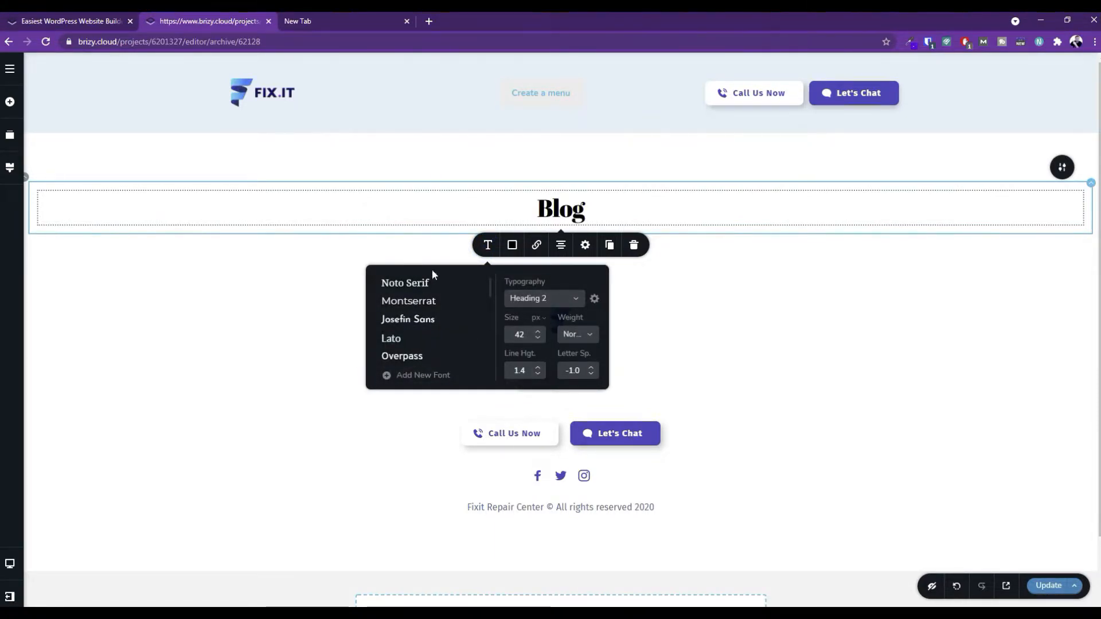
click(586, 246)
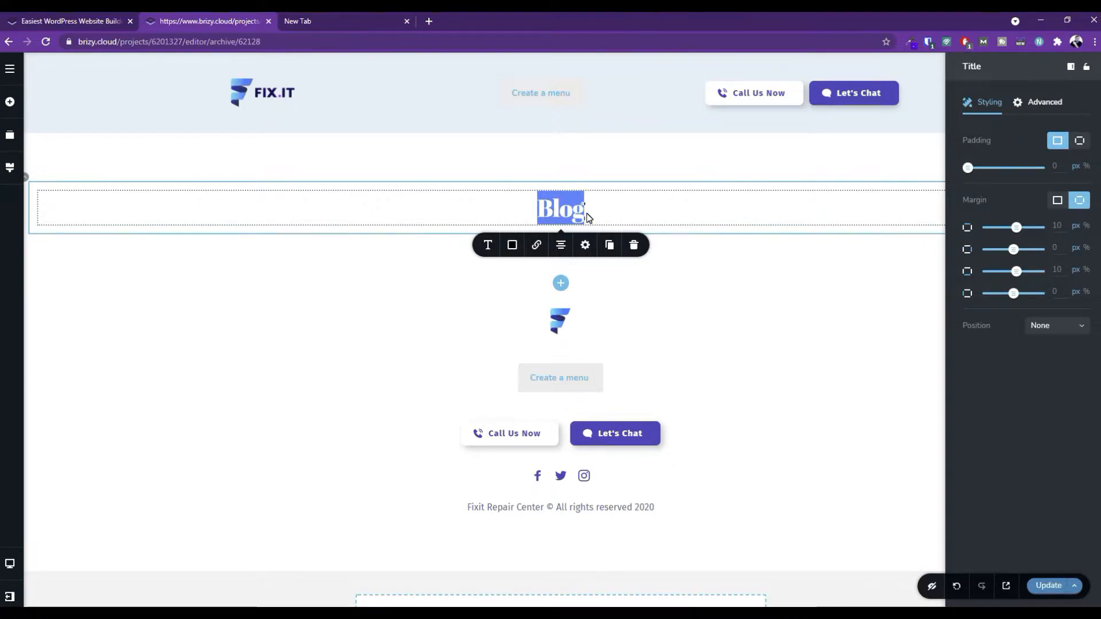
click(587, 213)
double_click(574, 214)
right_click(571, 215)
mouse_move(606, 355)
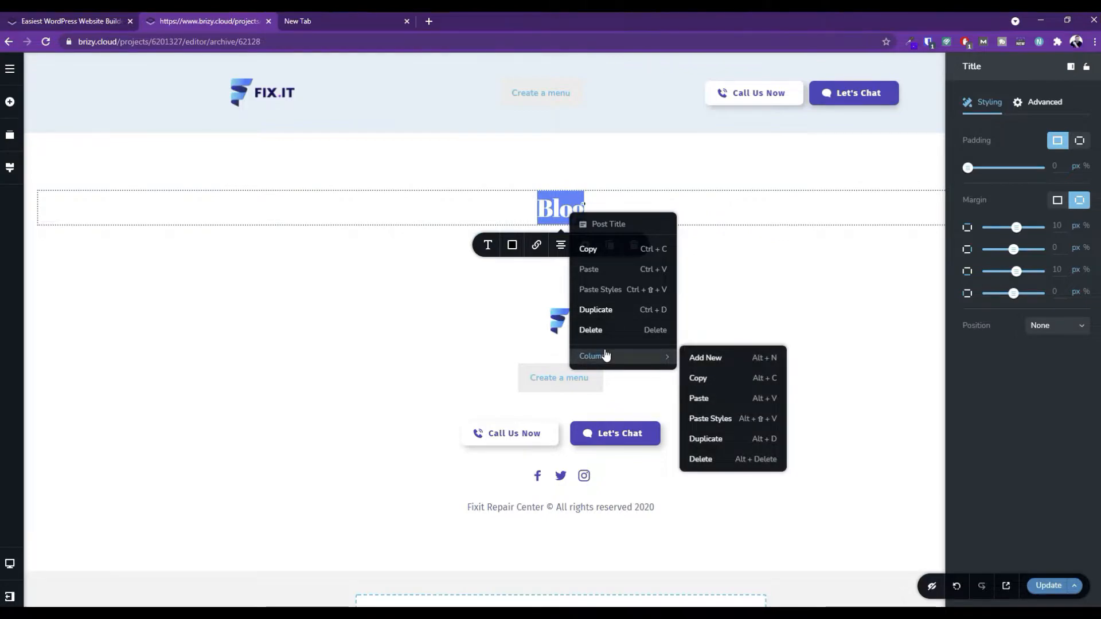
click(541, 204)
double_click(572, 207)
click(636, 207)
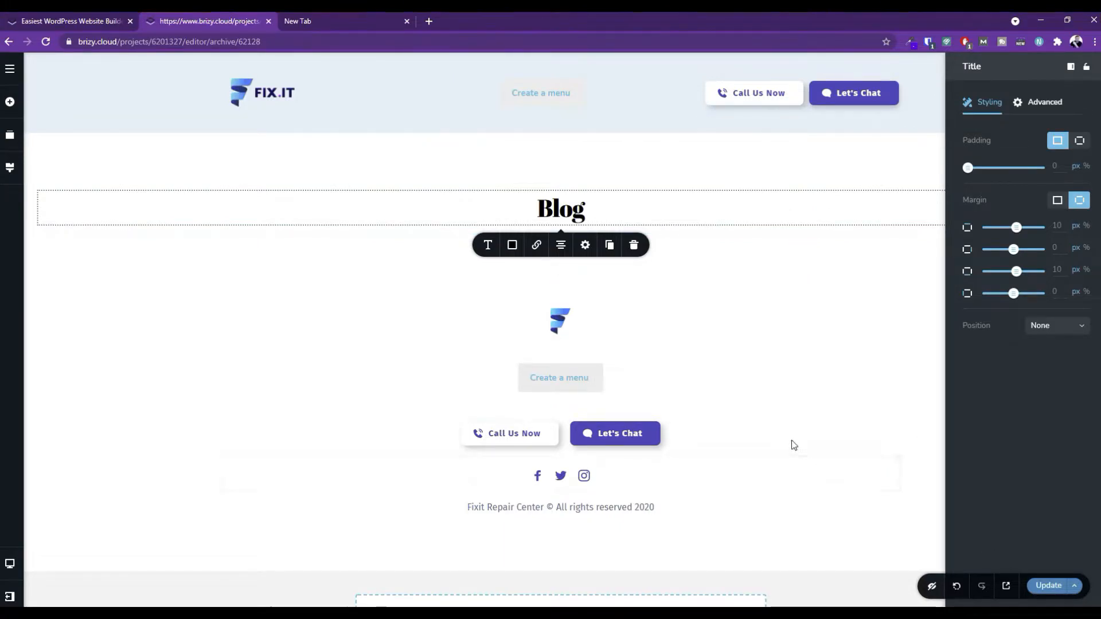
click(795, 445)
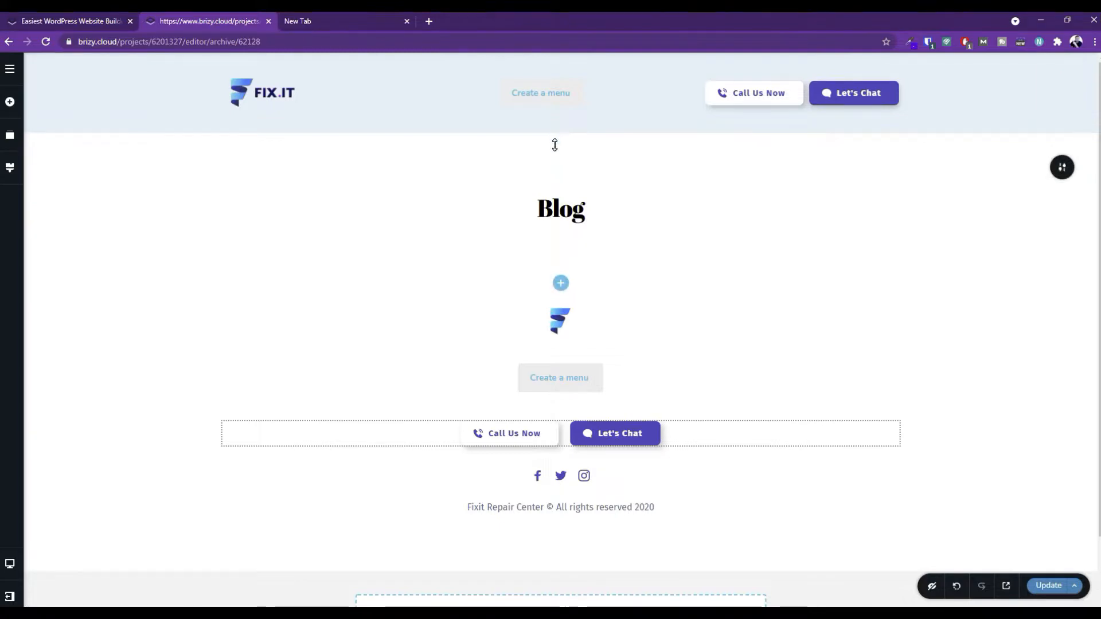
Set the height of the Blog title block to Custom.
mouse_move(546, 163)
mouse_move(1062, 174)
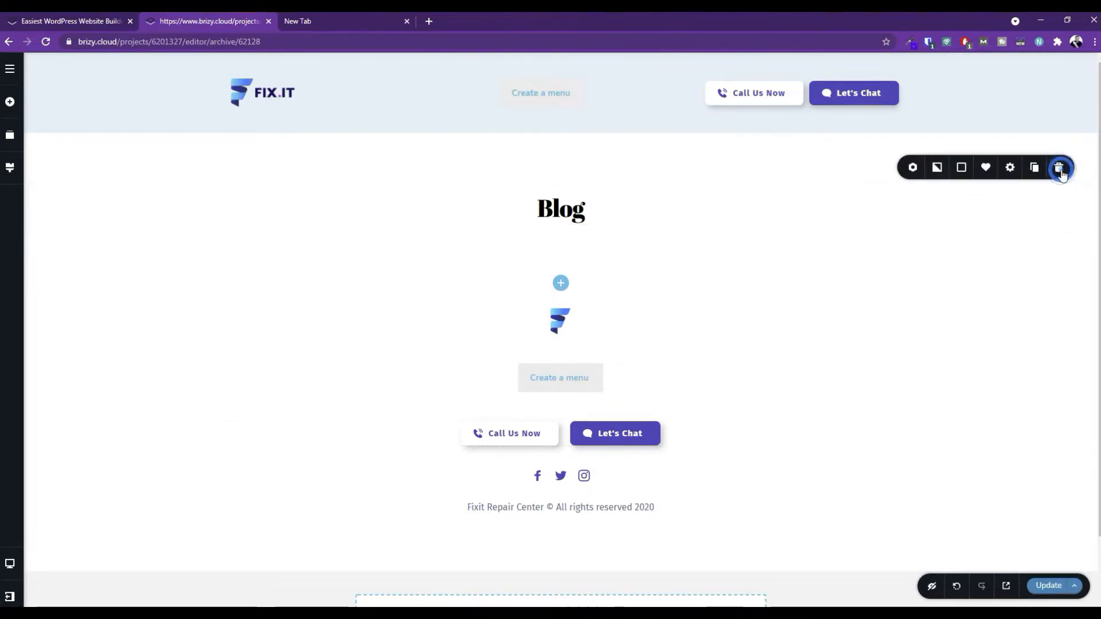
click(1009, 168)
click(1036, 236)
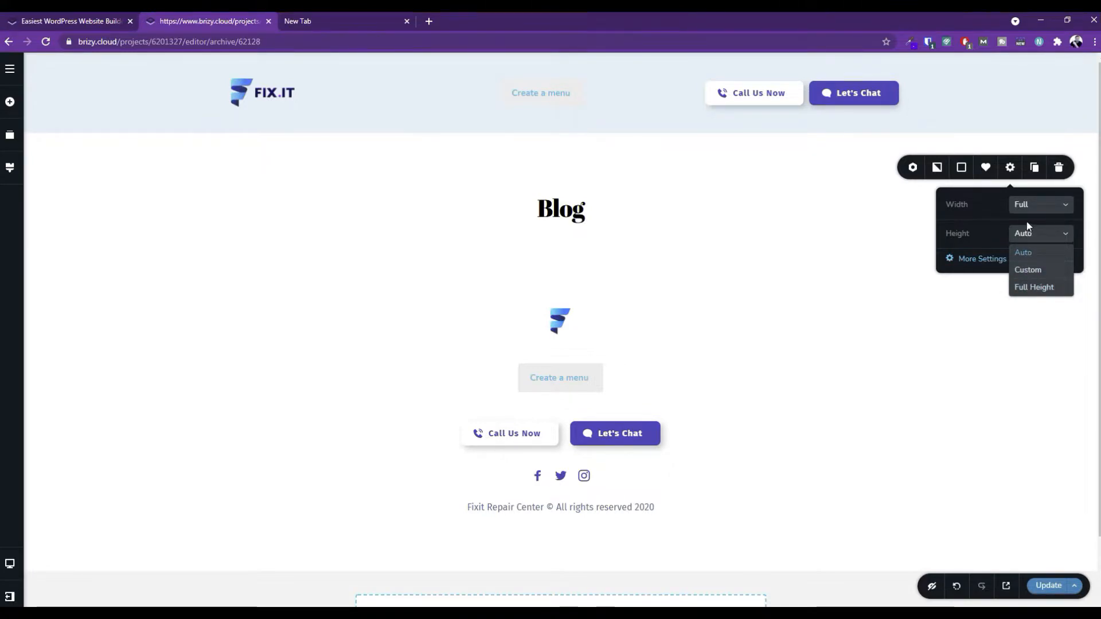
click(1030, 272)
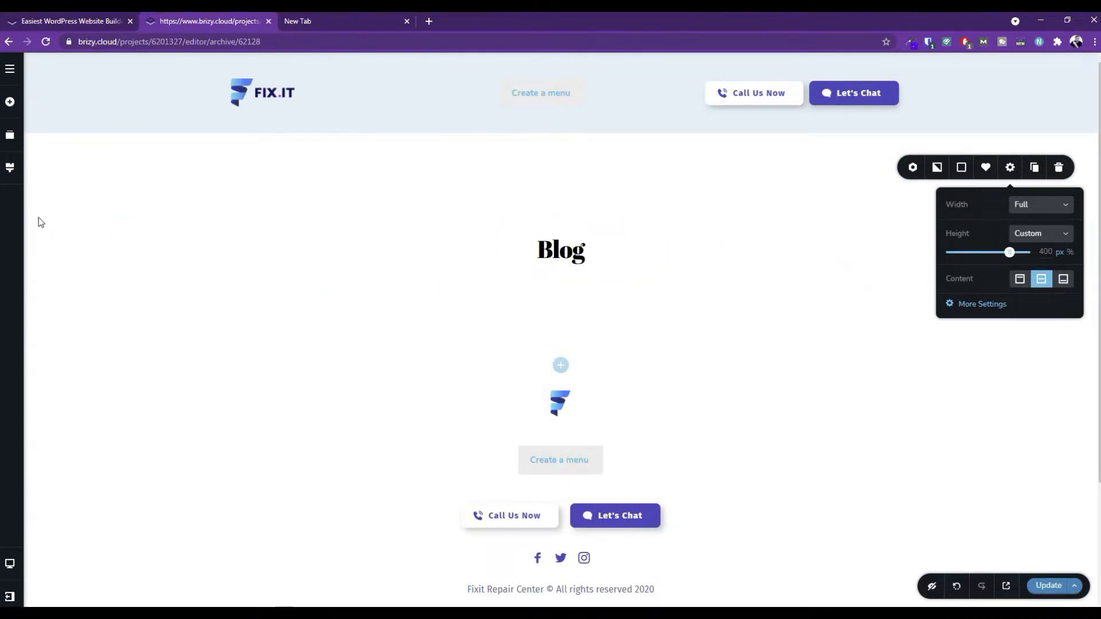
Review the Blog title block's global, slider and background image options, including the image file picker, without choosing a file.
click(913, 169)
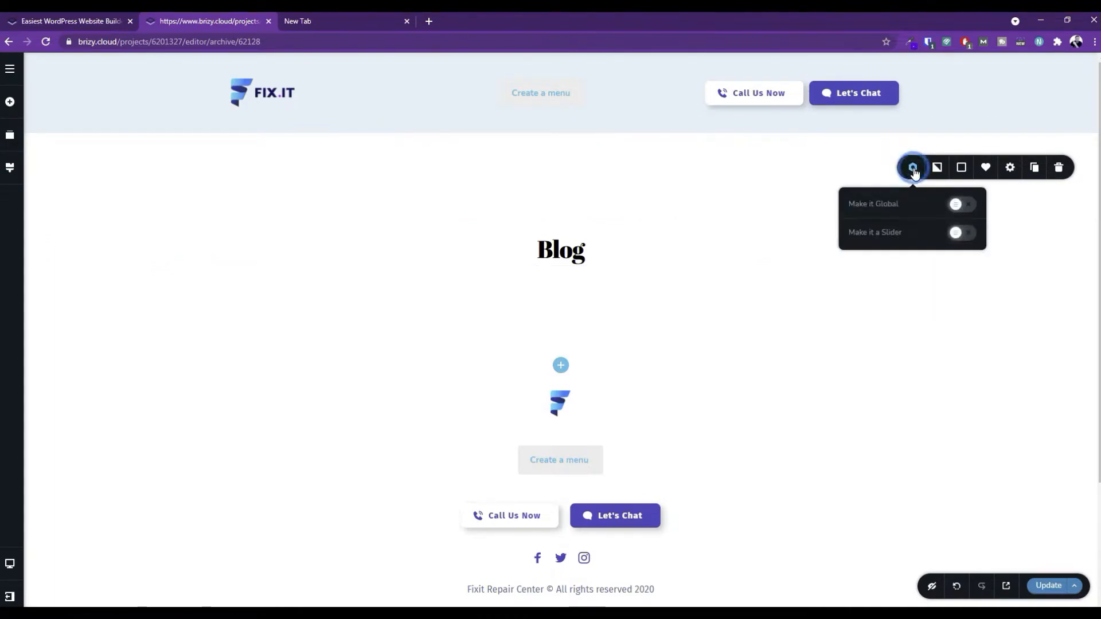
click(934, 169)
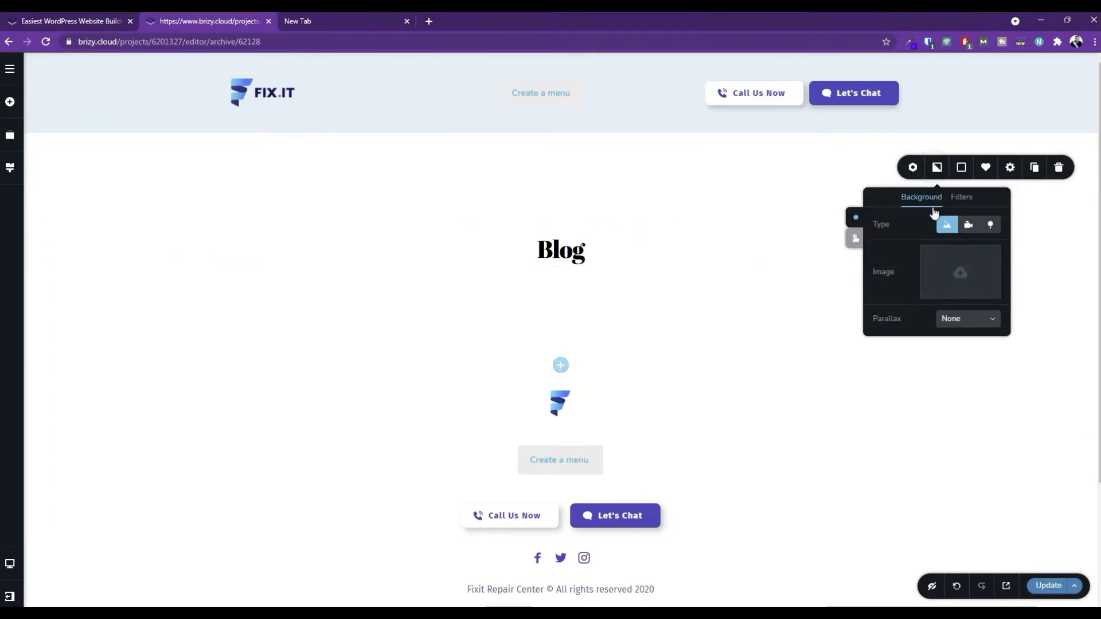
click(969, 273)
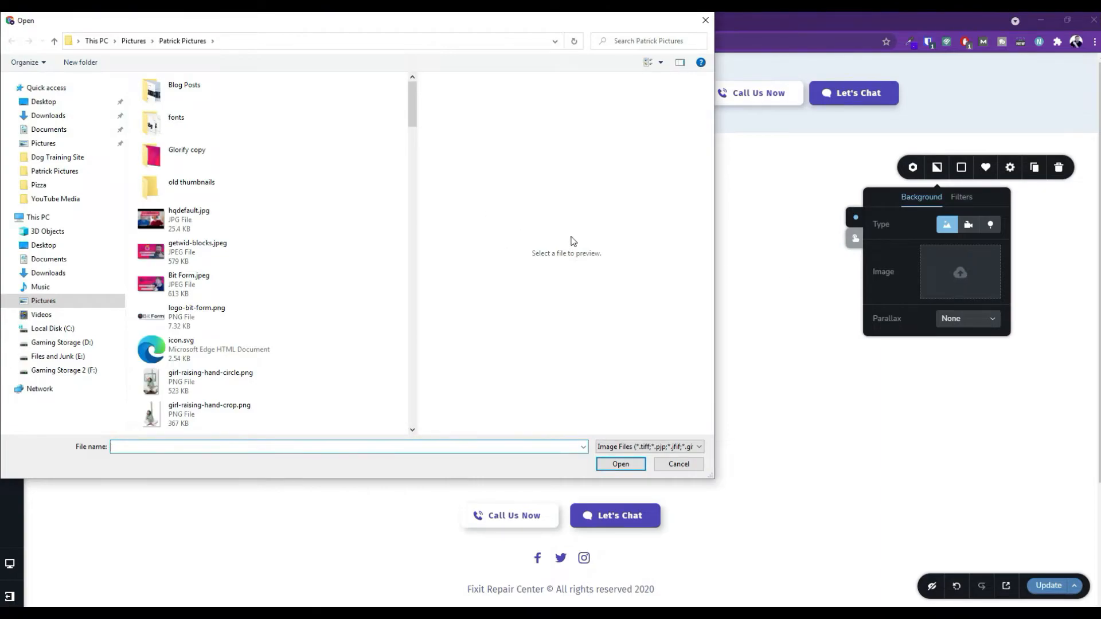
click(706, 20)
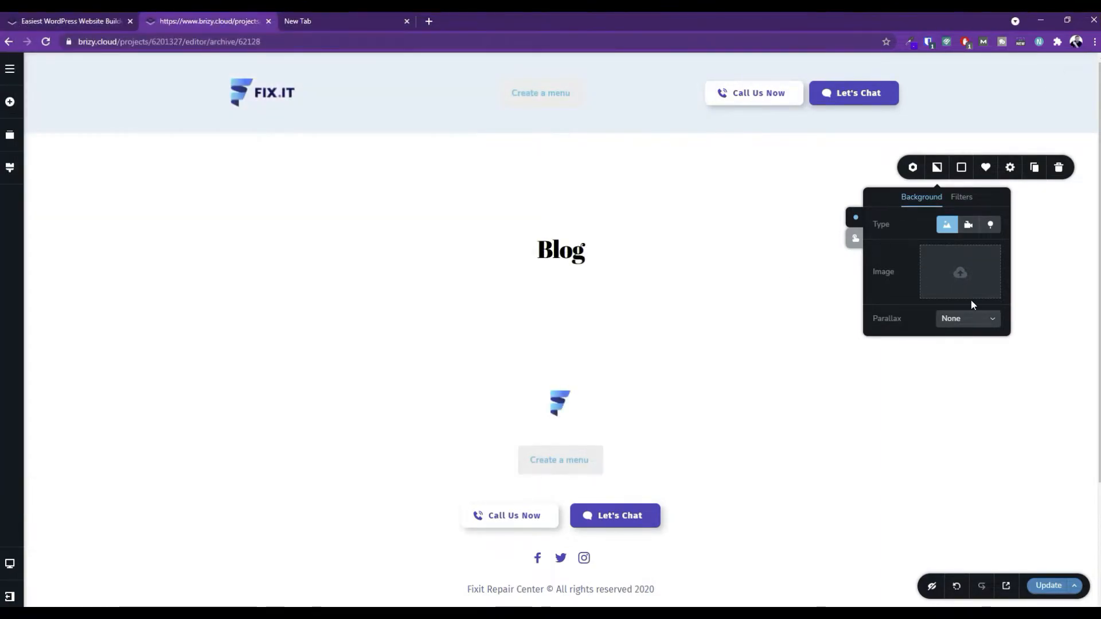
click(959, 269)
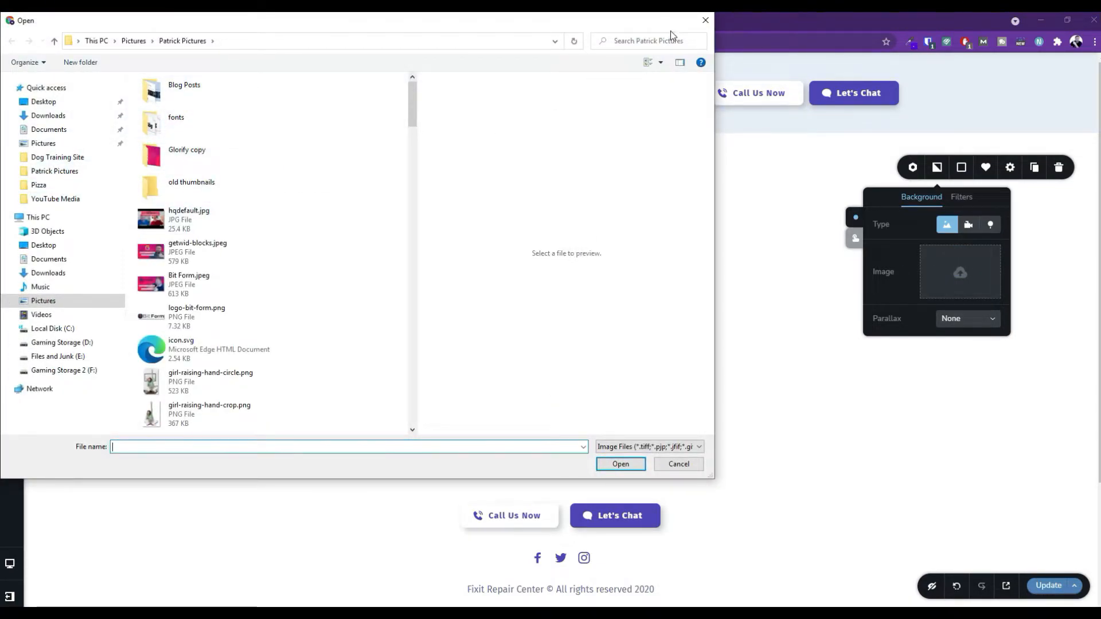
click(705, 20)
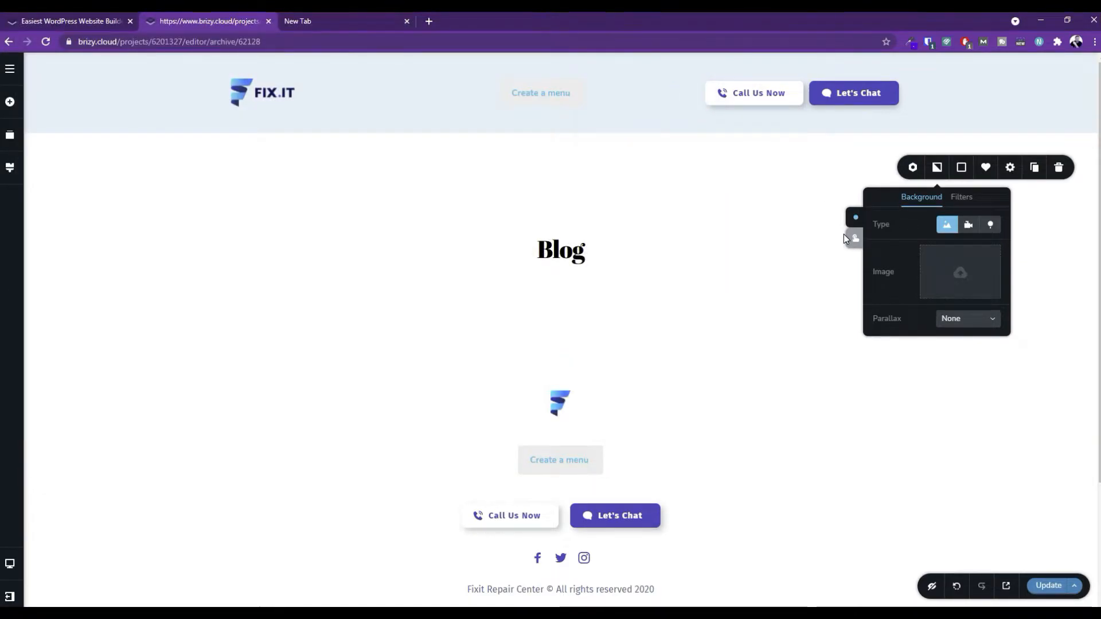
Set the Blog title block's normal-state background image to IT-Background2.jpg and check the image filter options.
click(853, 239)
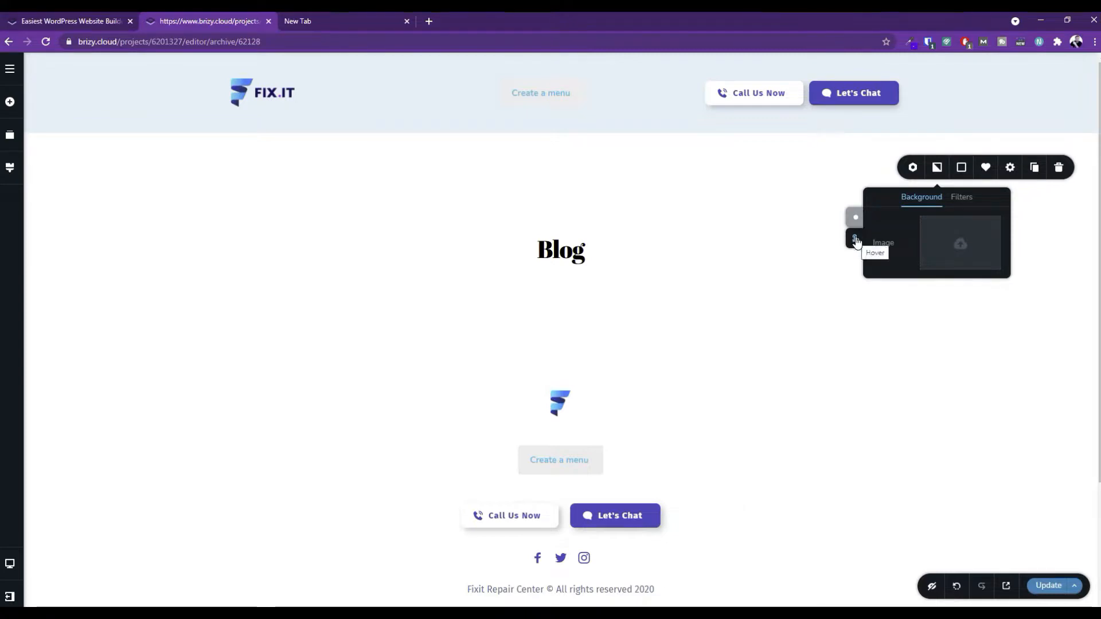
click(856, 218)
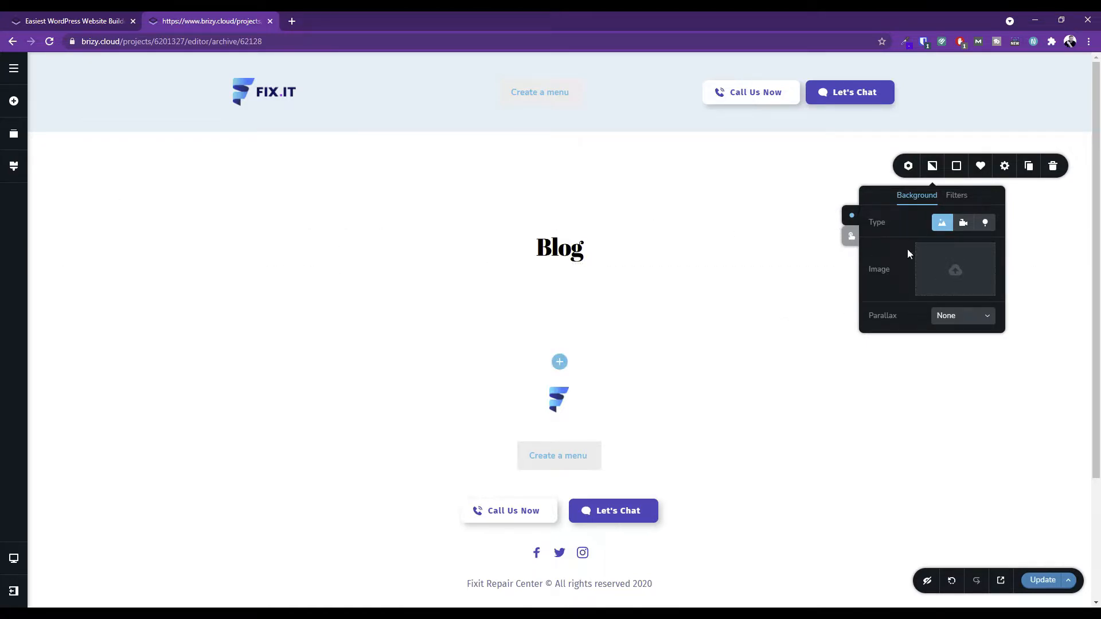
click(949, 270)
click(231, 202)
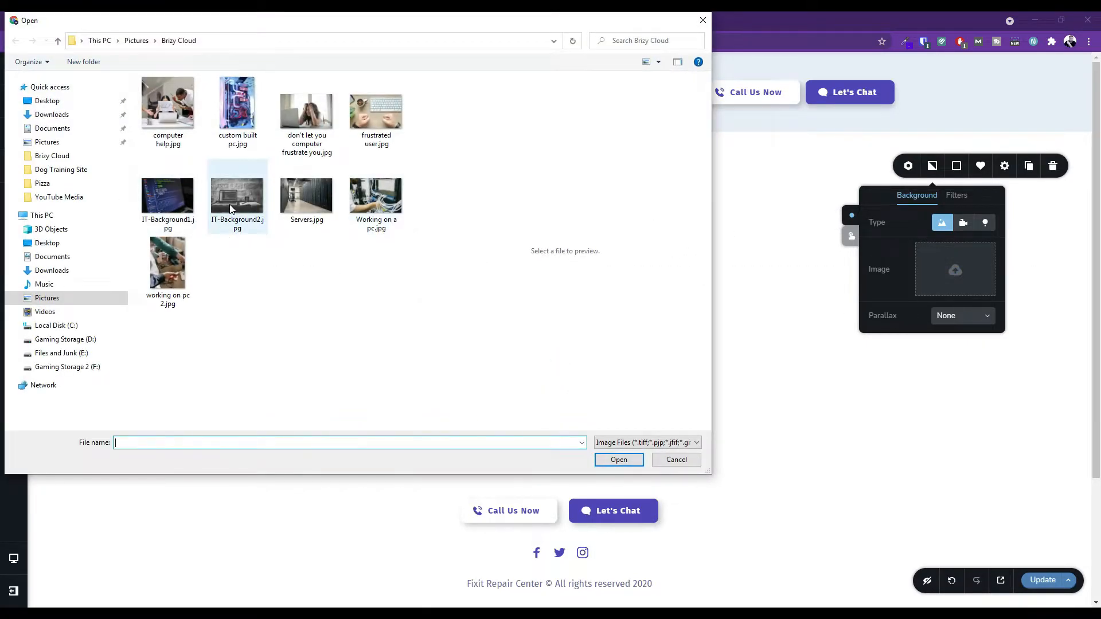
click(617, 463)
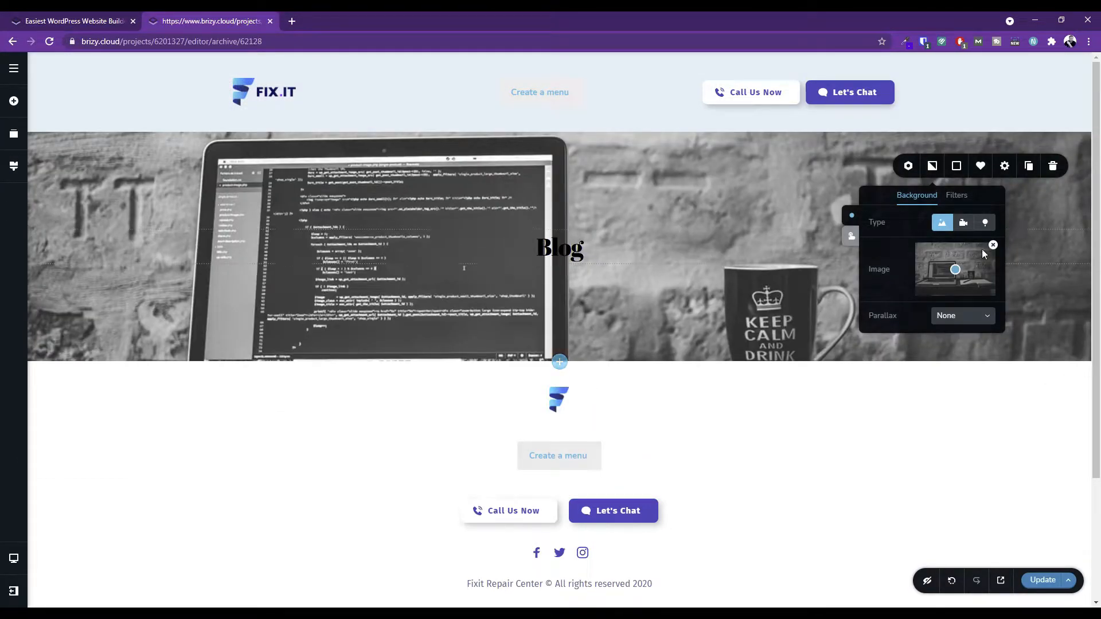
click(952, 196)
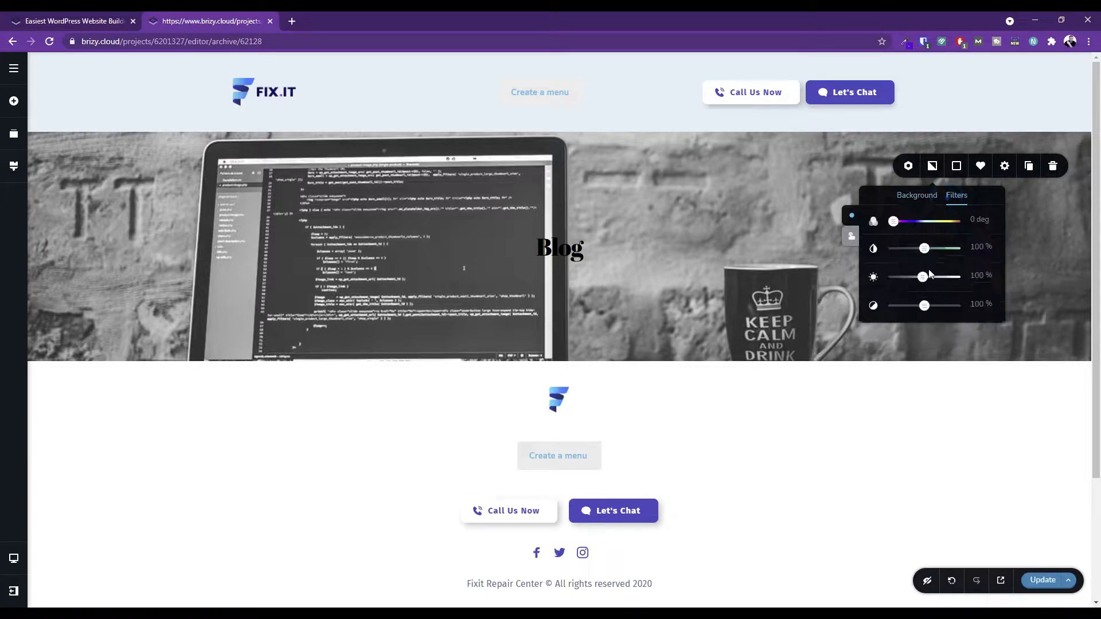
Apply a solid #181A34 colour overlay to the Blog title block and lower its opacity so the background image shows through.
click(955, 170)
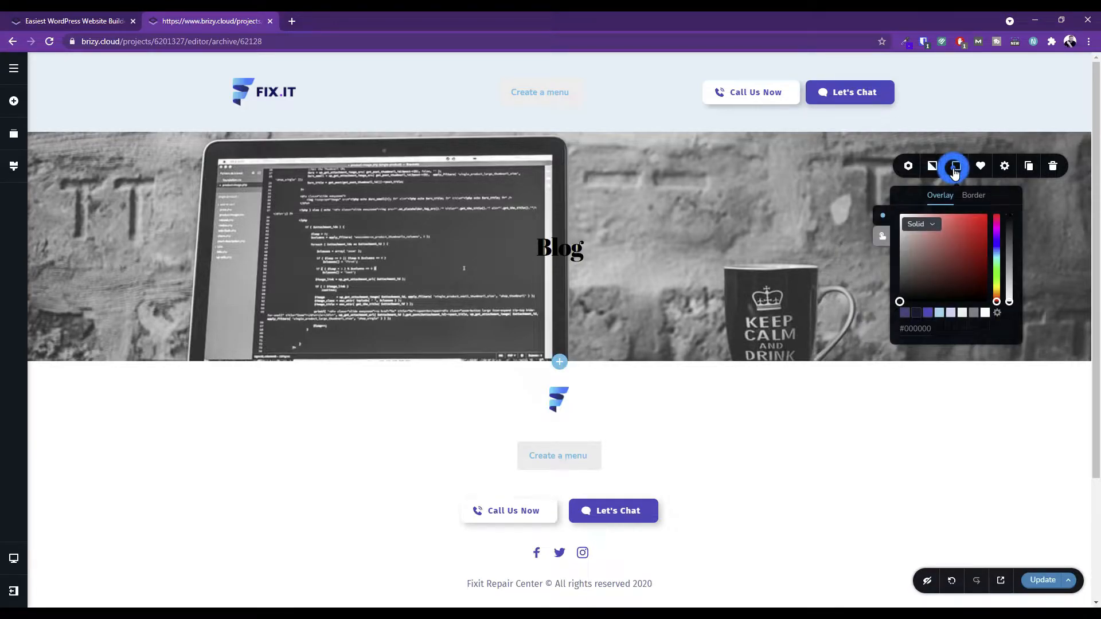
click(905, 313)
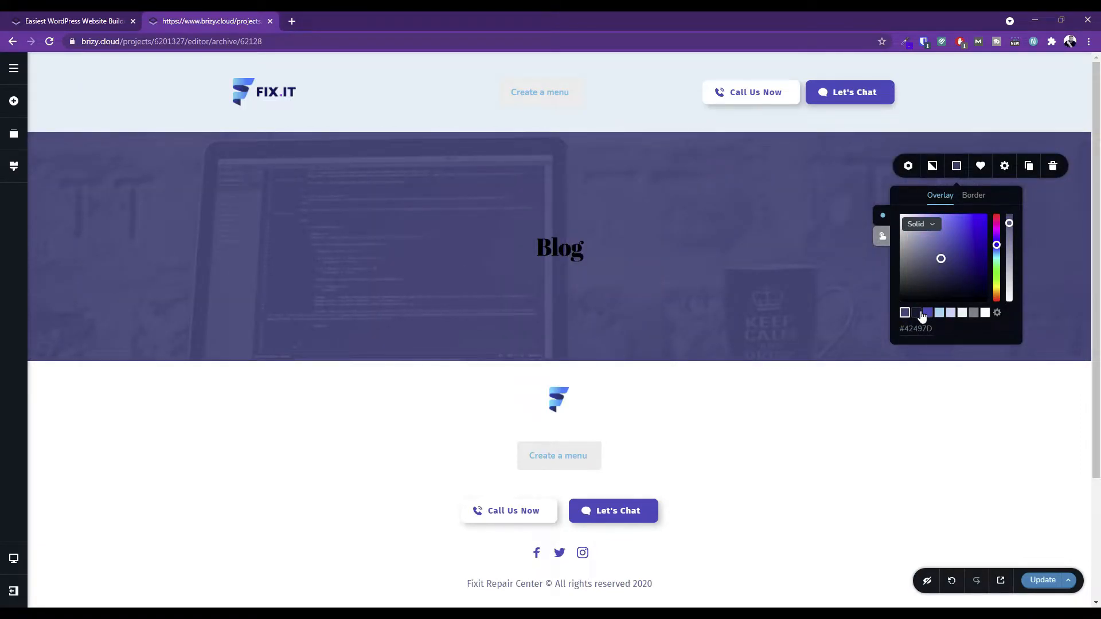
click(918, 313)
drag(1011, 224, 1025, 242)
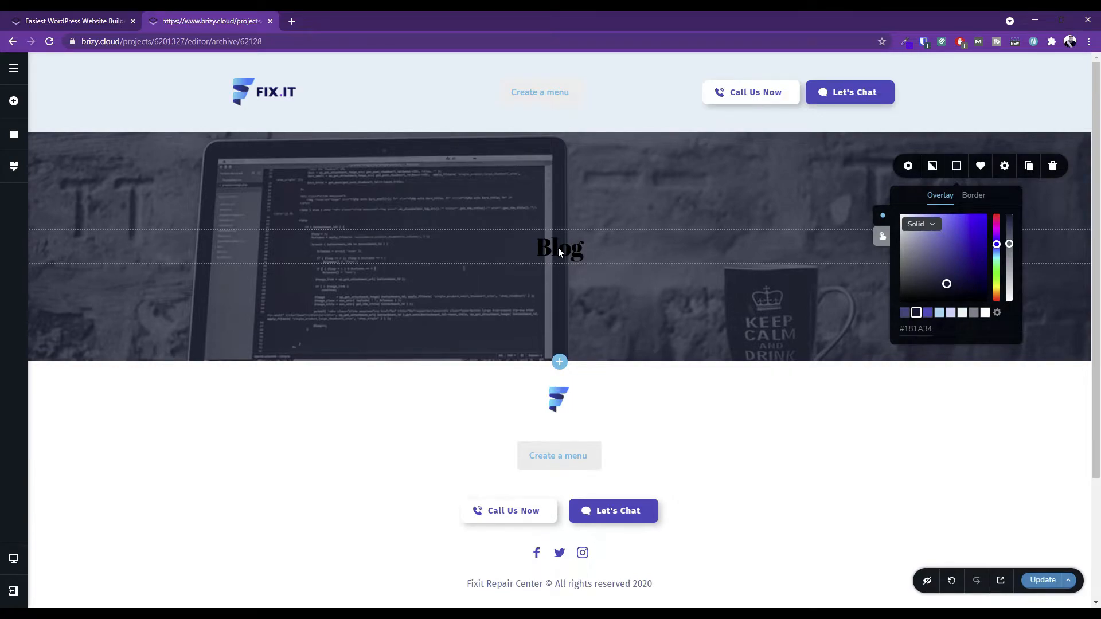
Set the Blog title's text colour to white, #FFFFFF.
double_click(558, 248)
click(511, 284)
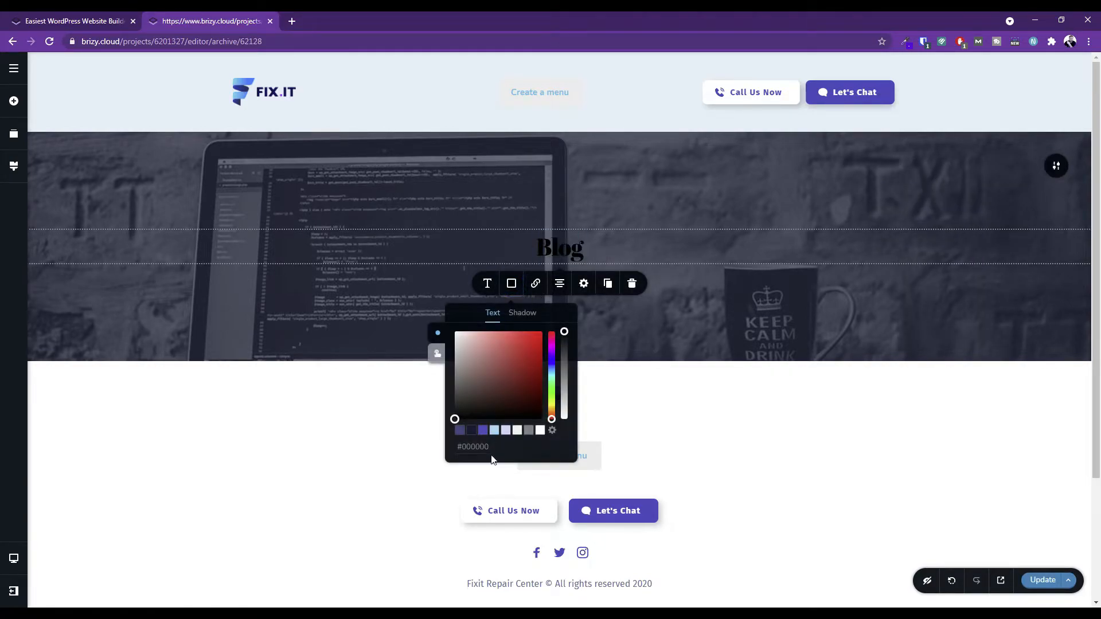
click(540, 431)
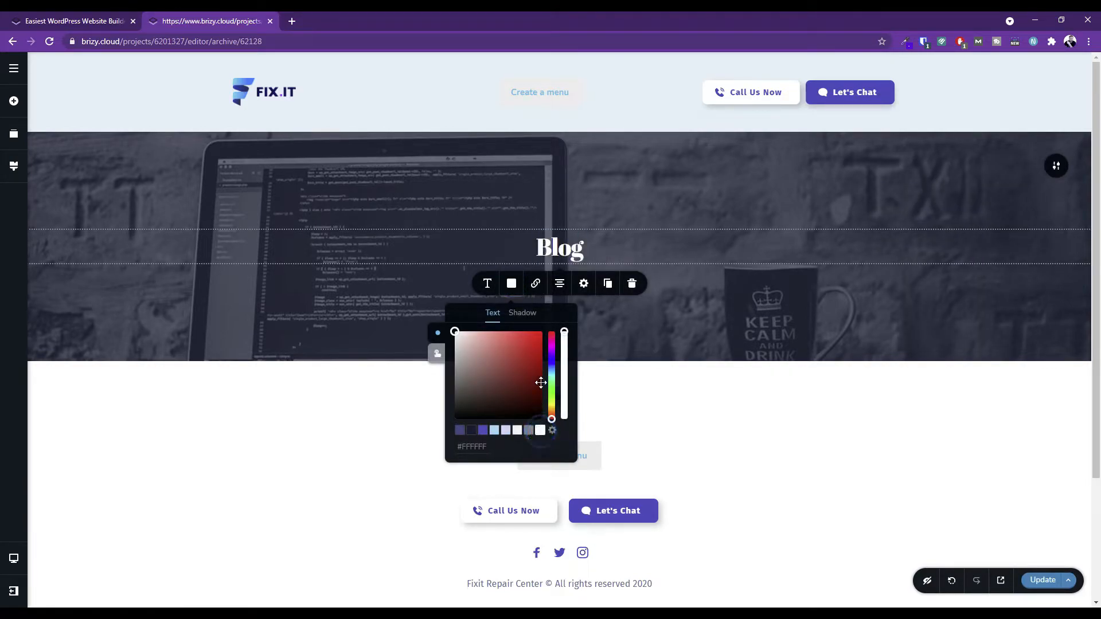
click(632, 213)
Add an outset text shadow to the Blog title using the dark navy palette colour.
double_click(554, 250)
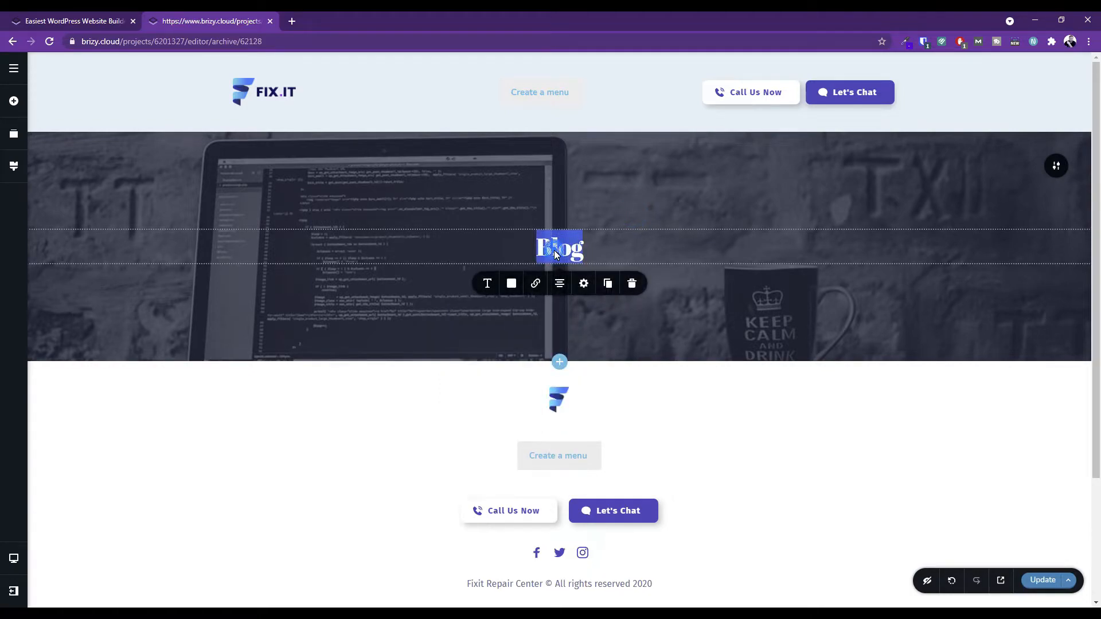
click(511, 283)
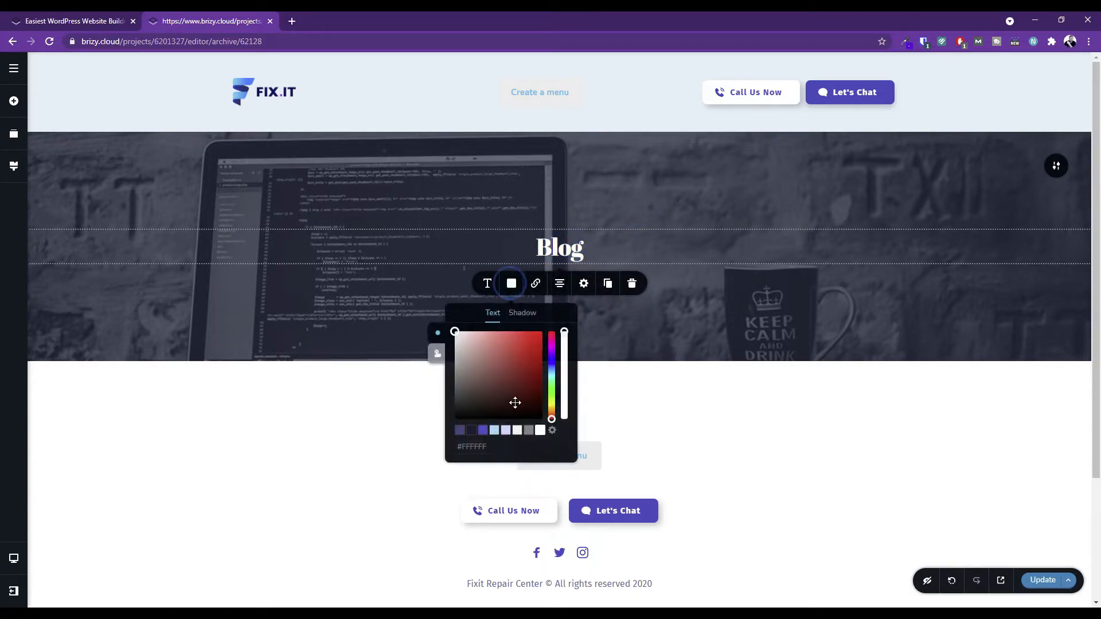
click(523, 314)
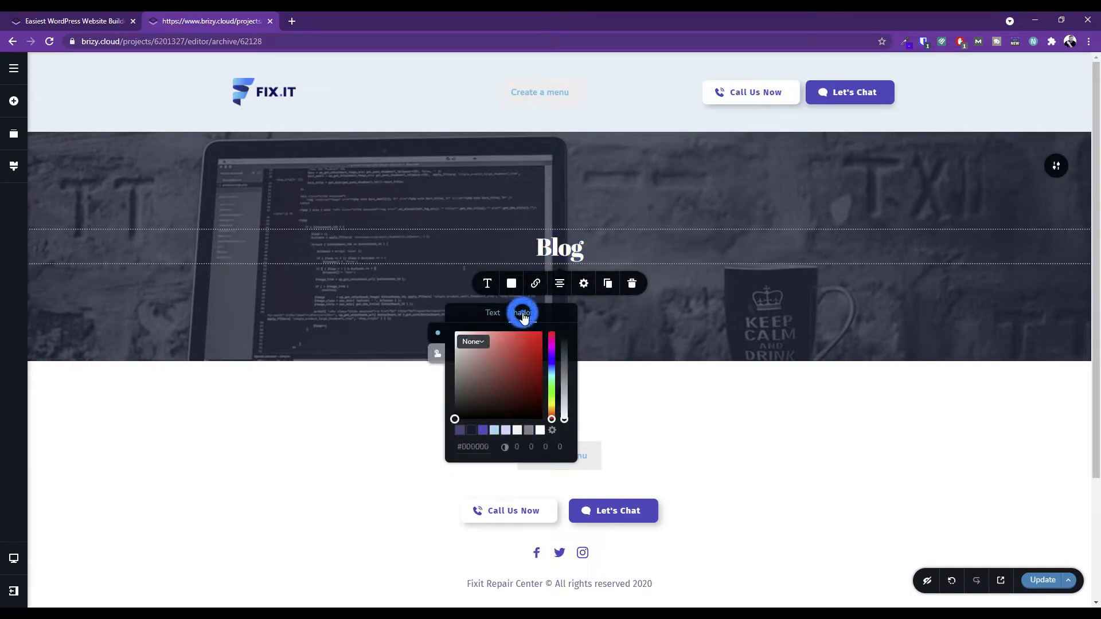
click(471, 432)
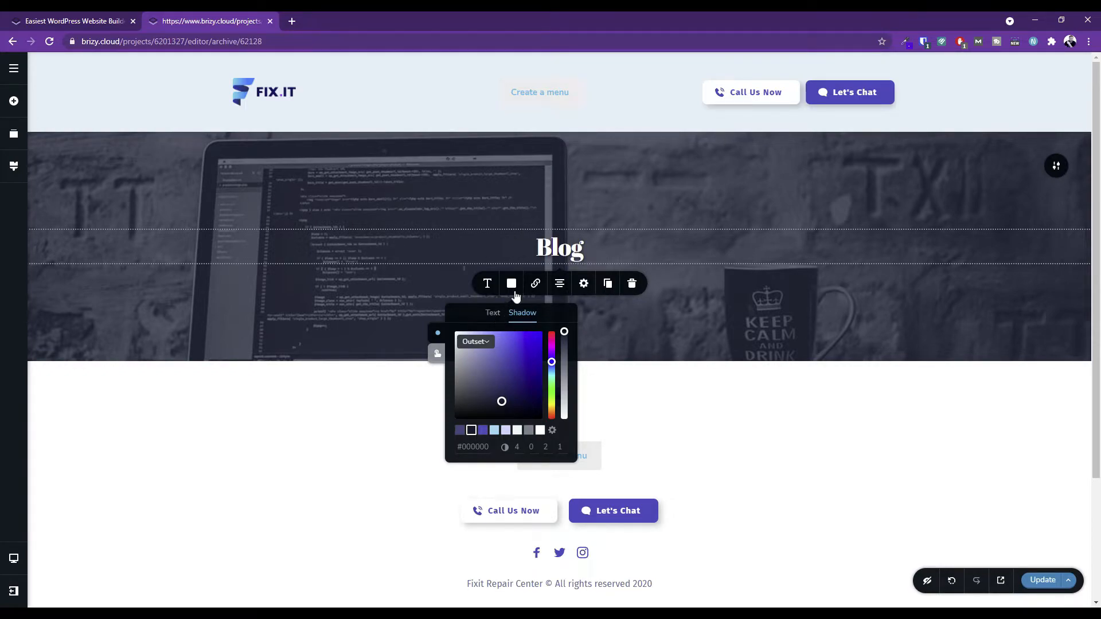
Check the Blog title's font list and its text editing options without changing the text.
click(566, 253)
double_click(566, 252)
click(487, 283)
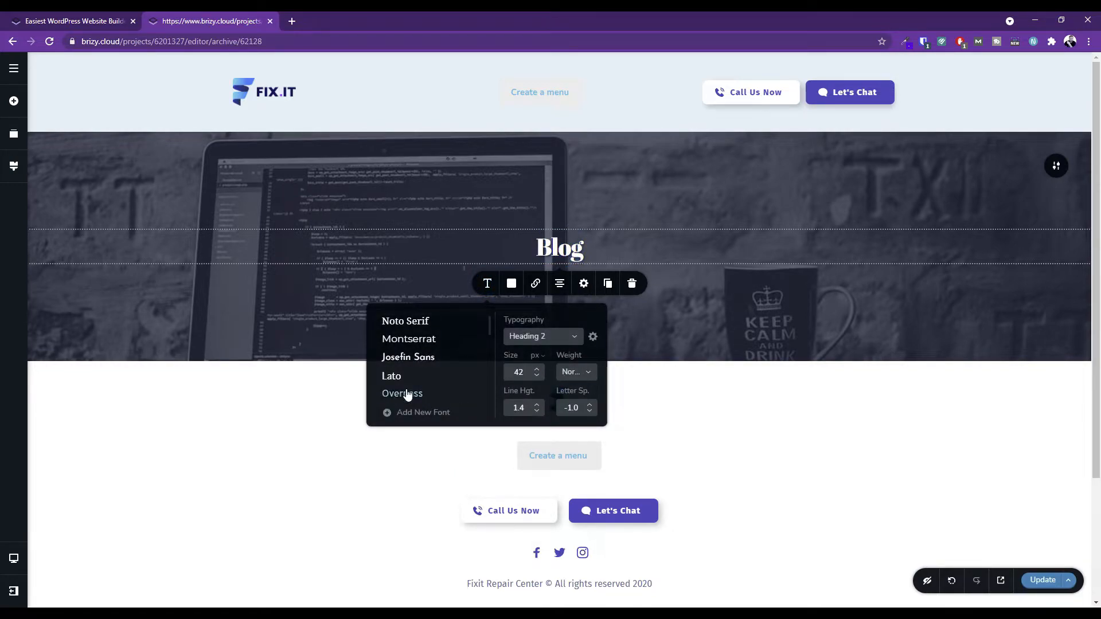
click(586, 244)
double_click(582, 254)
click(581, 254)
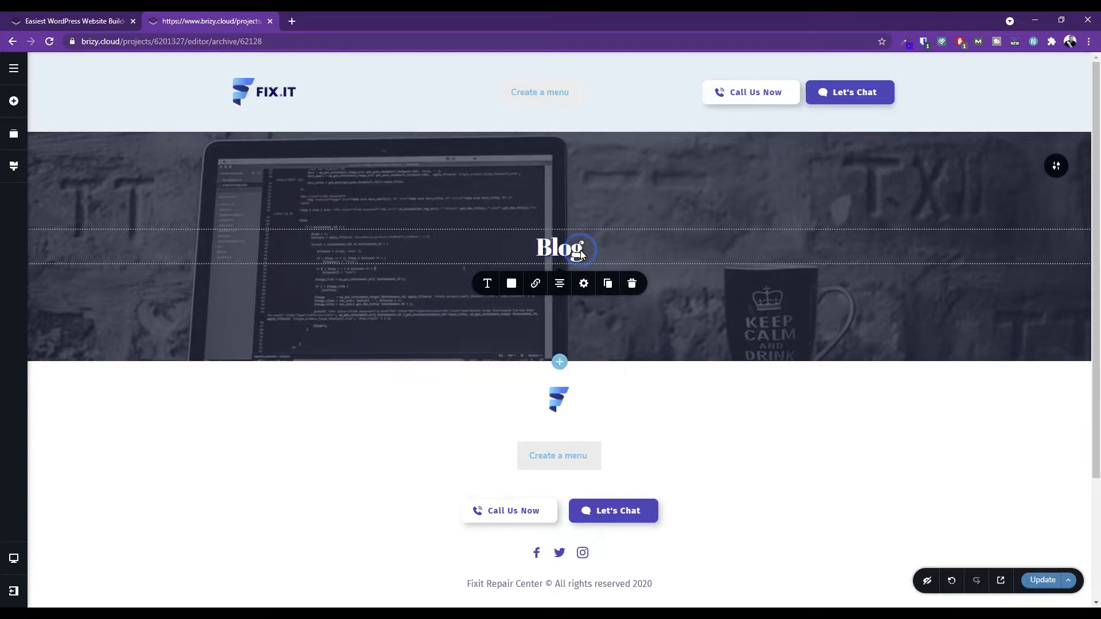
double_click(561, 248)
click(585, 256)
drag(576, 251, 502, 250)
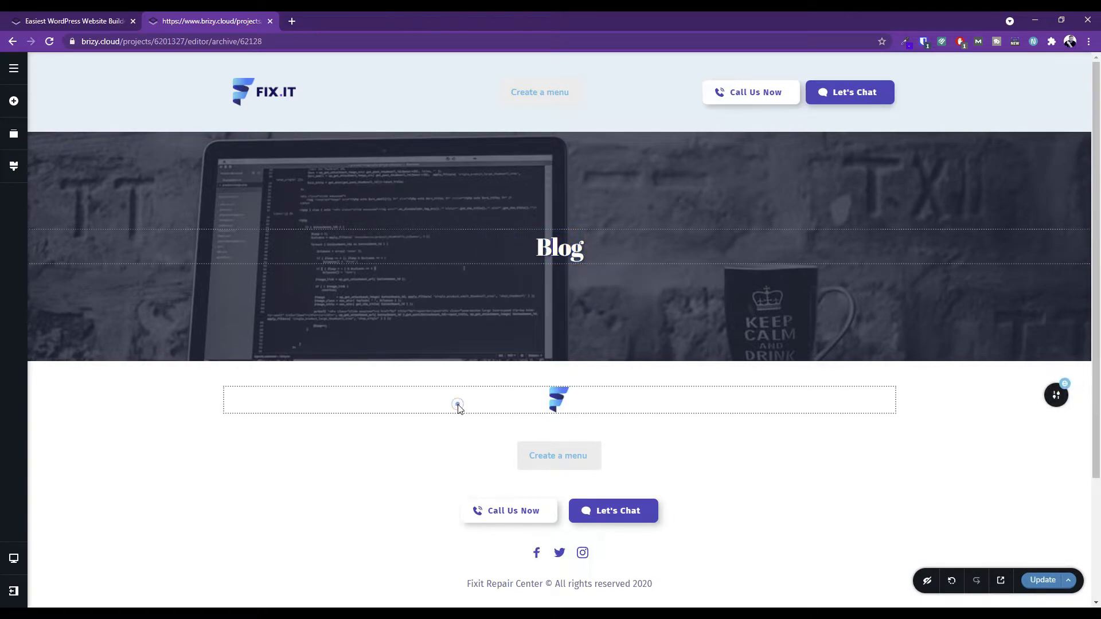
Review the Blog title's Heading 2 typography settings and the global text styles of the Chubby style.
click(563, 249)
click(487, 283)
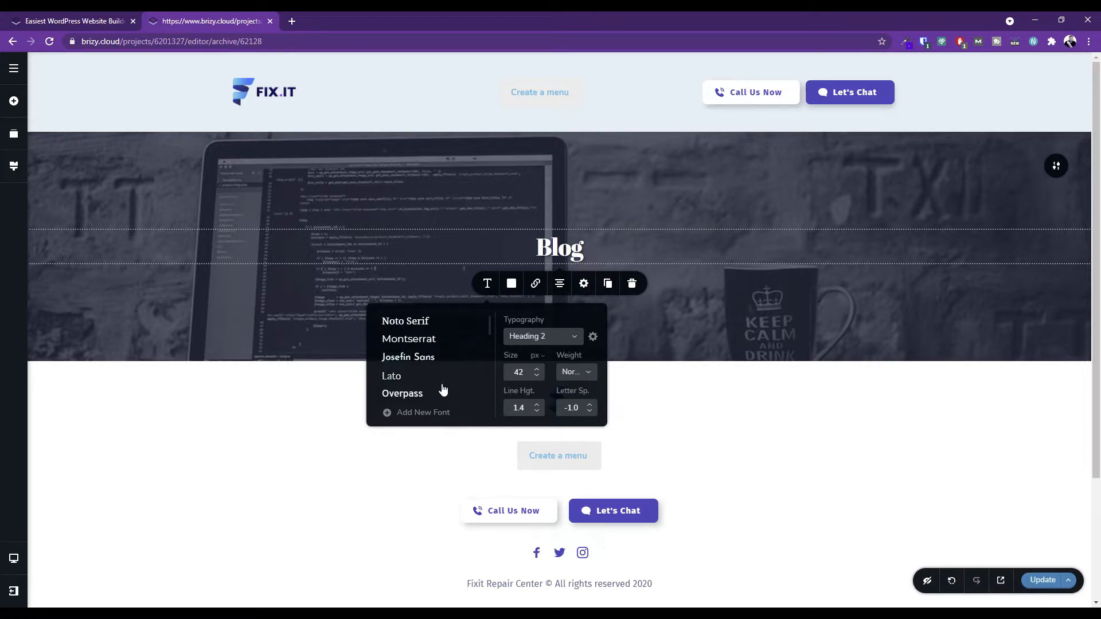
click(593, 337)
click(593, 339)
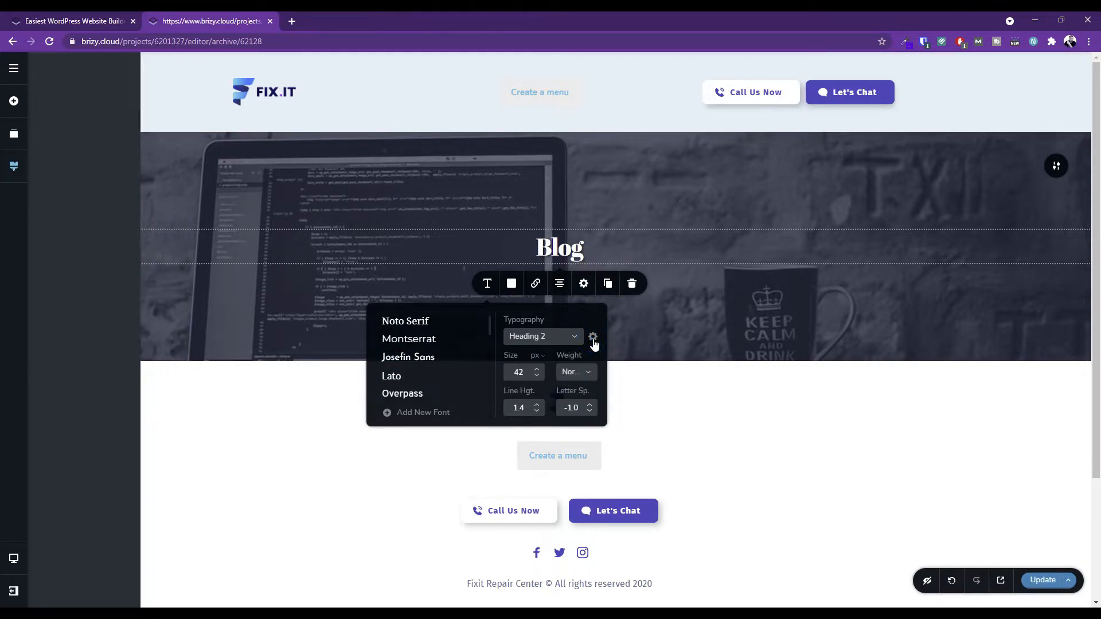
click(593, 338)
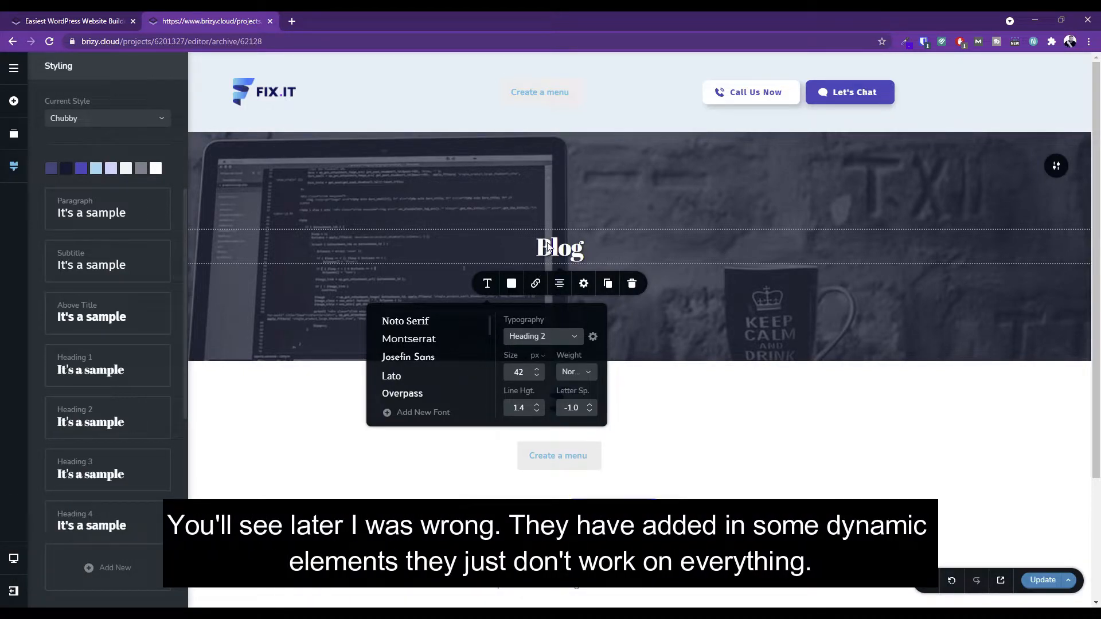
click(557, 251)
double_click(559, 251)
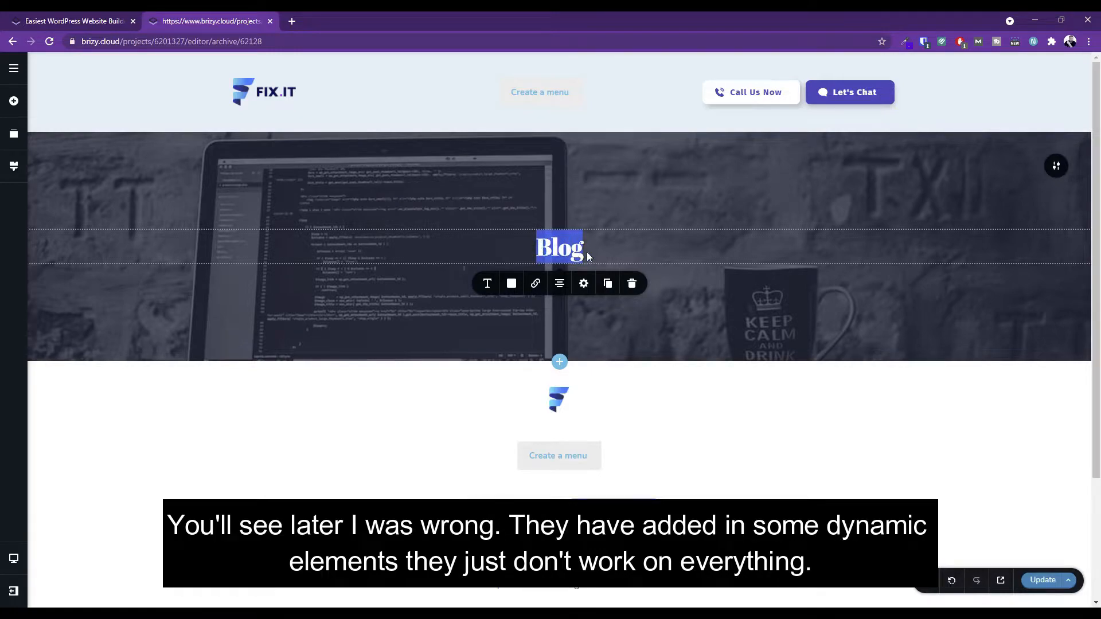
click(575, 254)
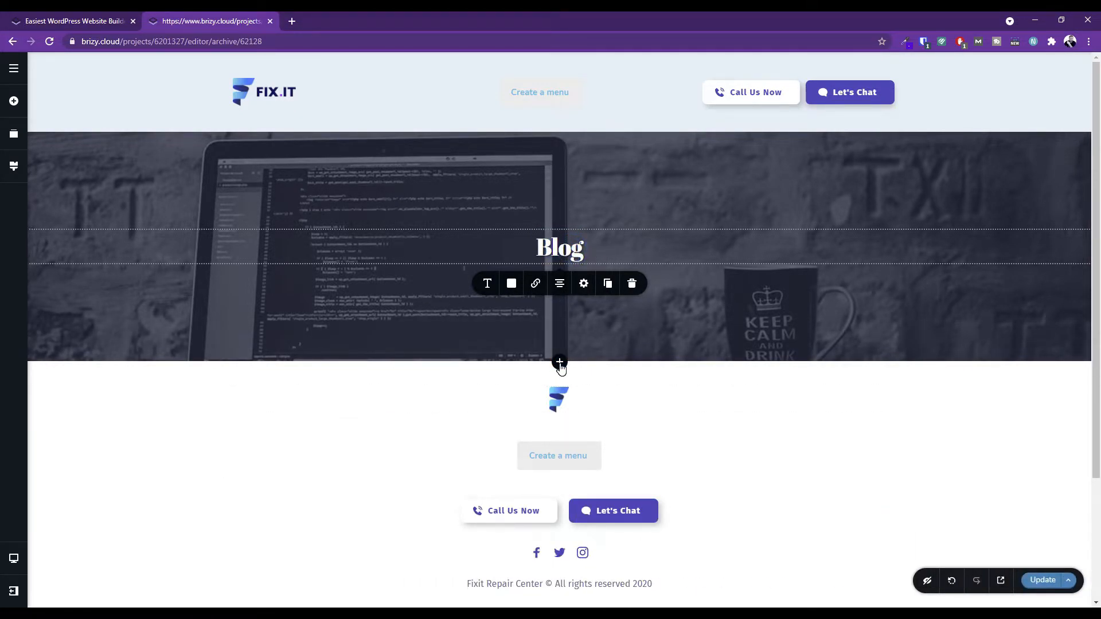
Add a blank custom block between the Blog title block and the footer, and show the available elements.
click(559, 362)
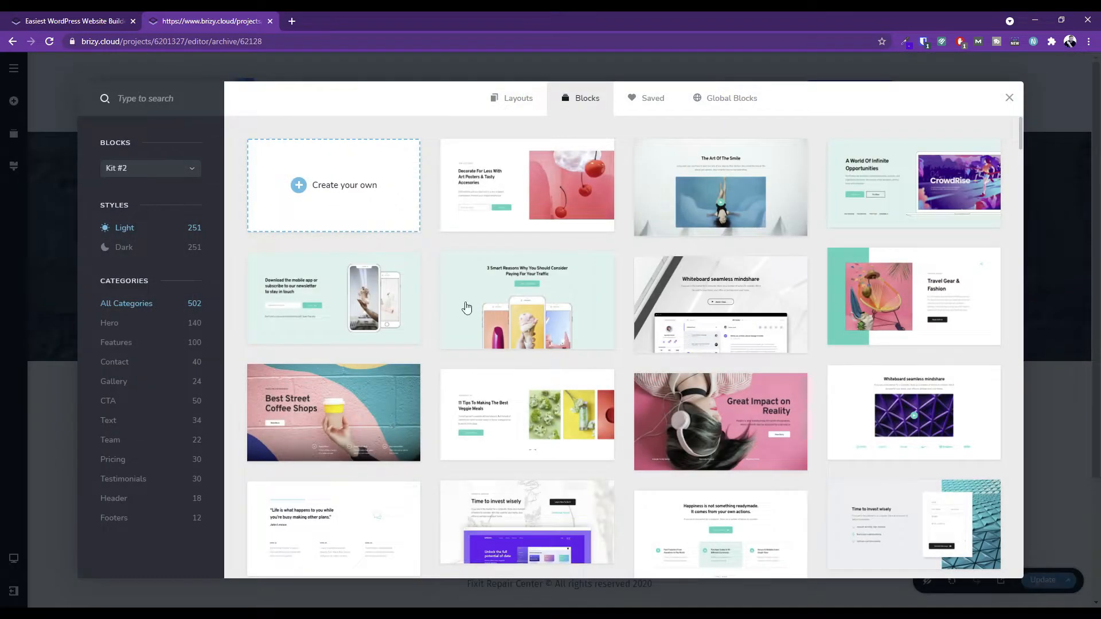
click(343, 172)
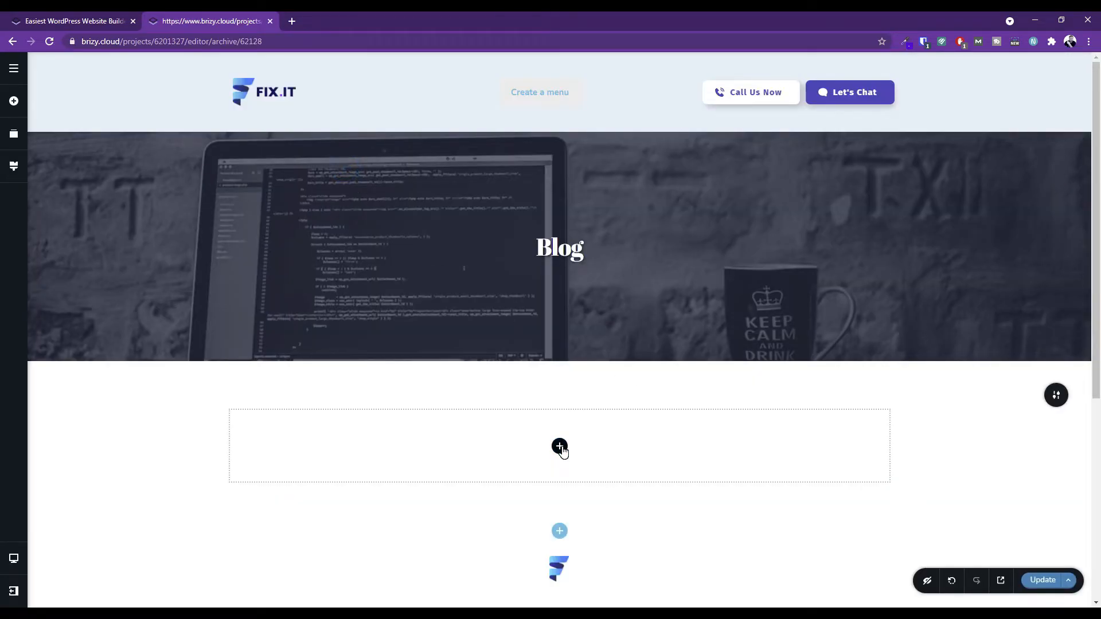
click(14, 102)
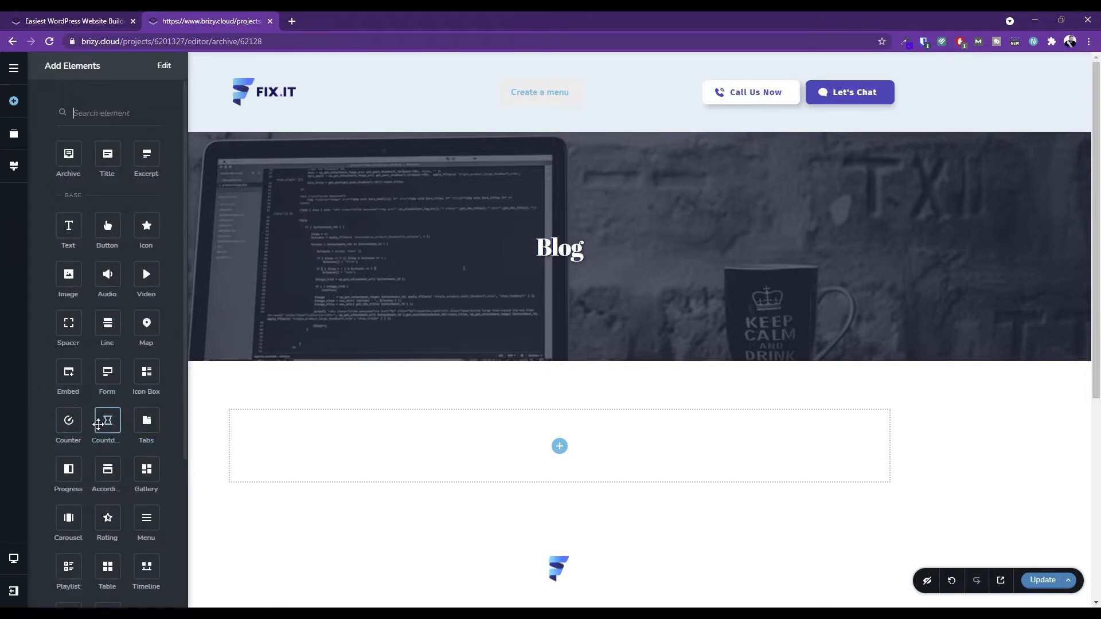
Look through the archive, base, grid and social elements for one suited to listing the blog posts.
scroll(98, 424, down, 2)
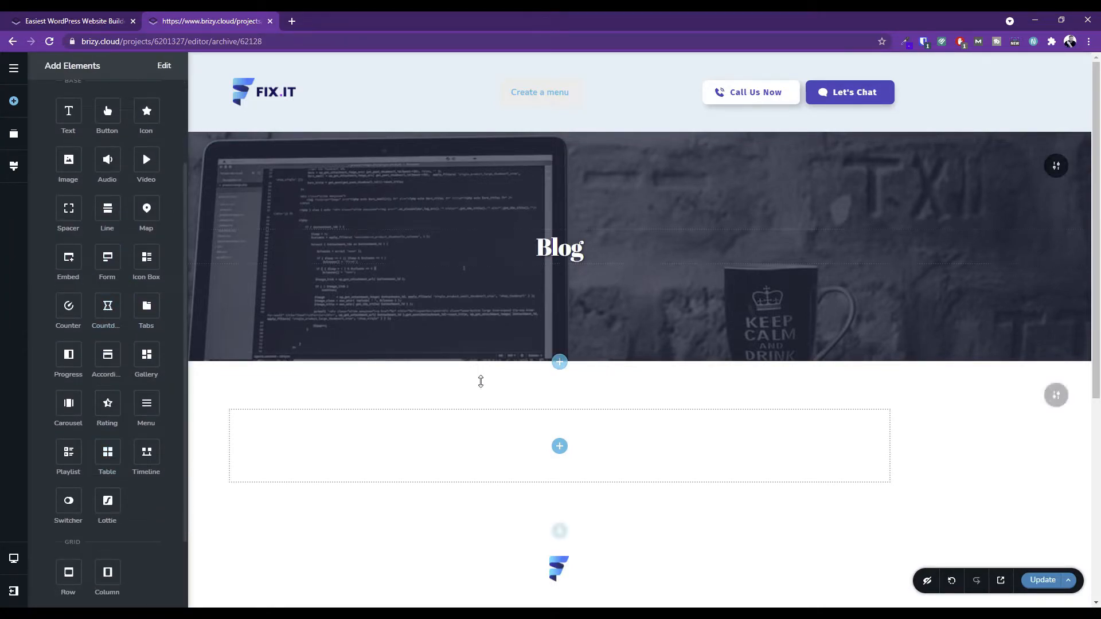
scroll(532, 320, down, 3)
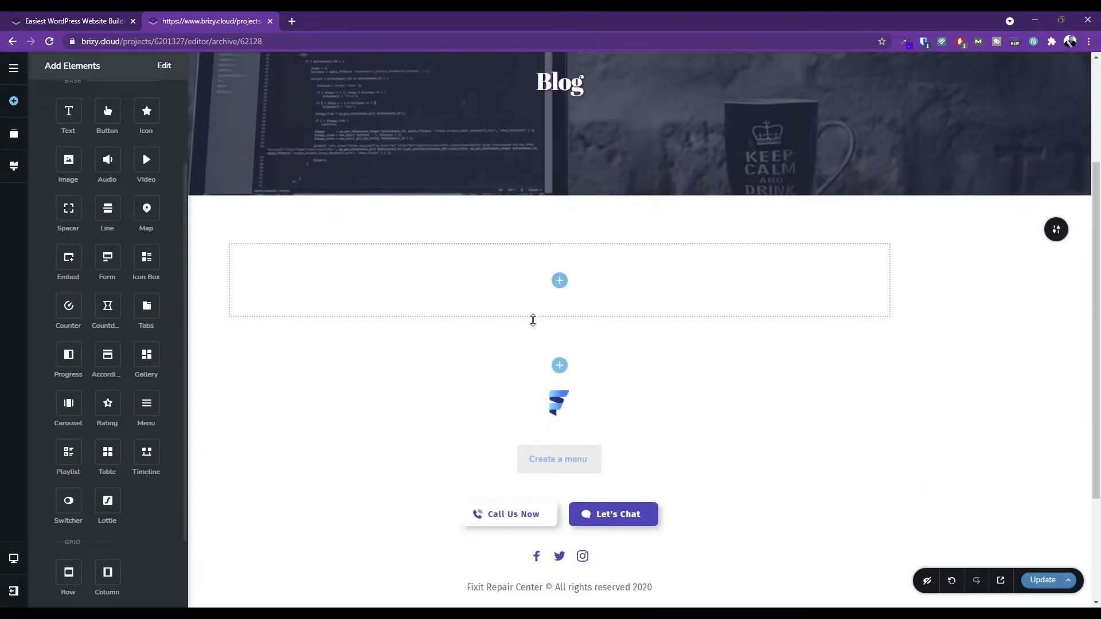
scroll(533, 320, up, 3)
scroll(498, 327, down, 1)
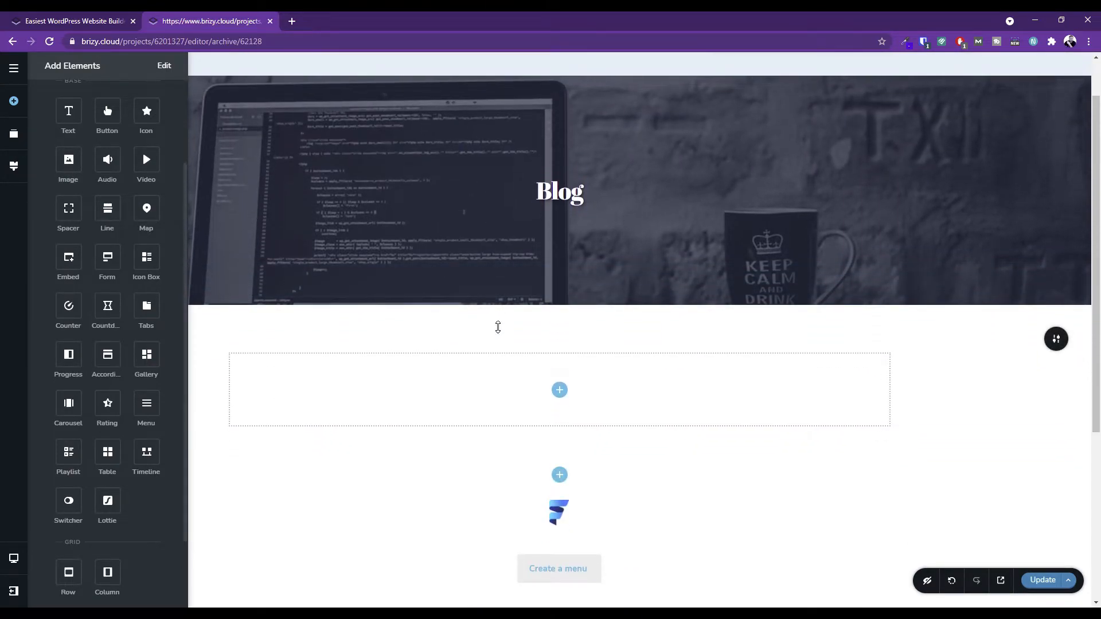
scroll(498, 327, up, 1)
scroll(100, 352, down, 2)
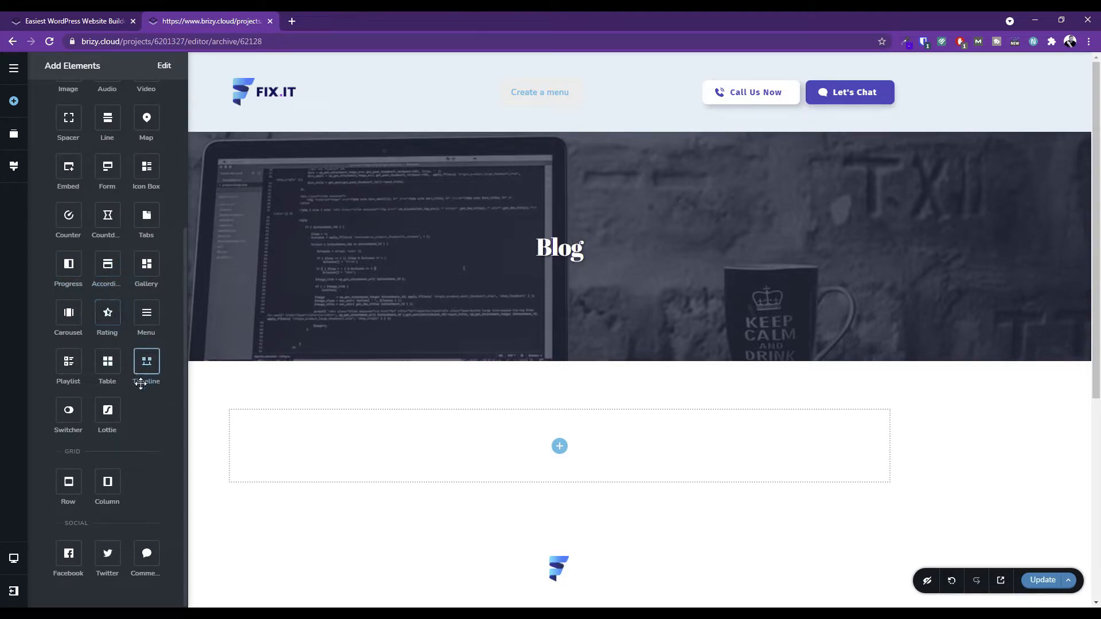
scroll(131, 412, up, 1)
scroll(126, 435, down, 1)
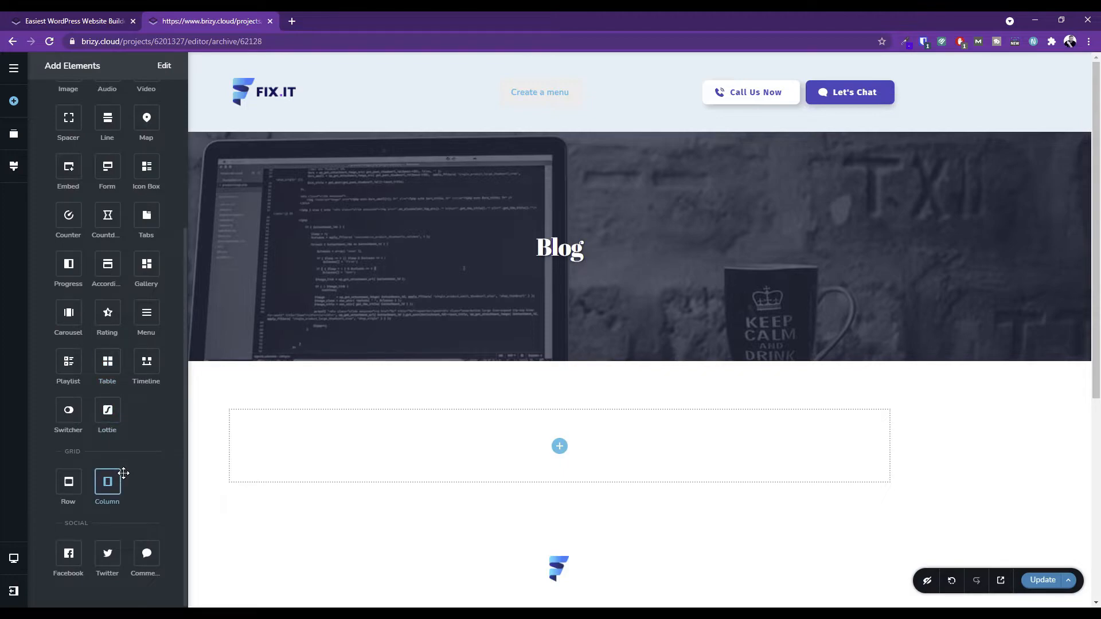
scroll(131, 479, up, 2)
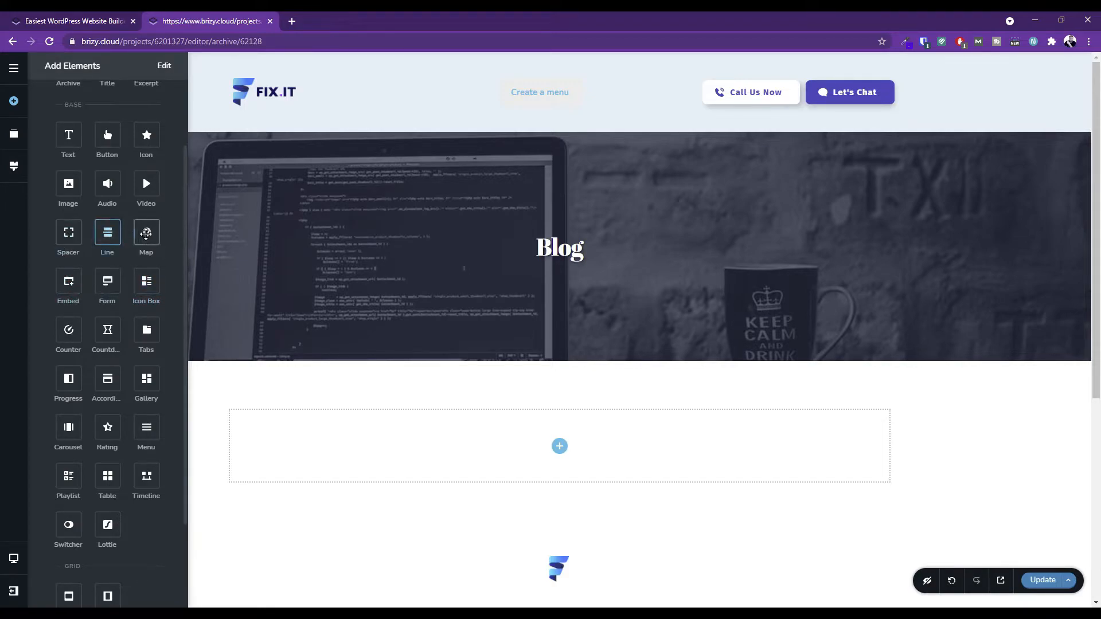
scroll(144, 223, up, 1)
scroll(144, 224, up, 1)
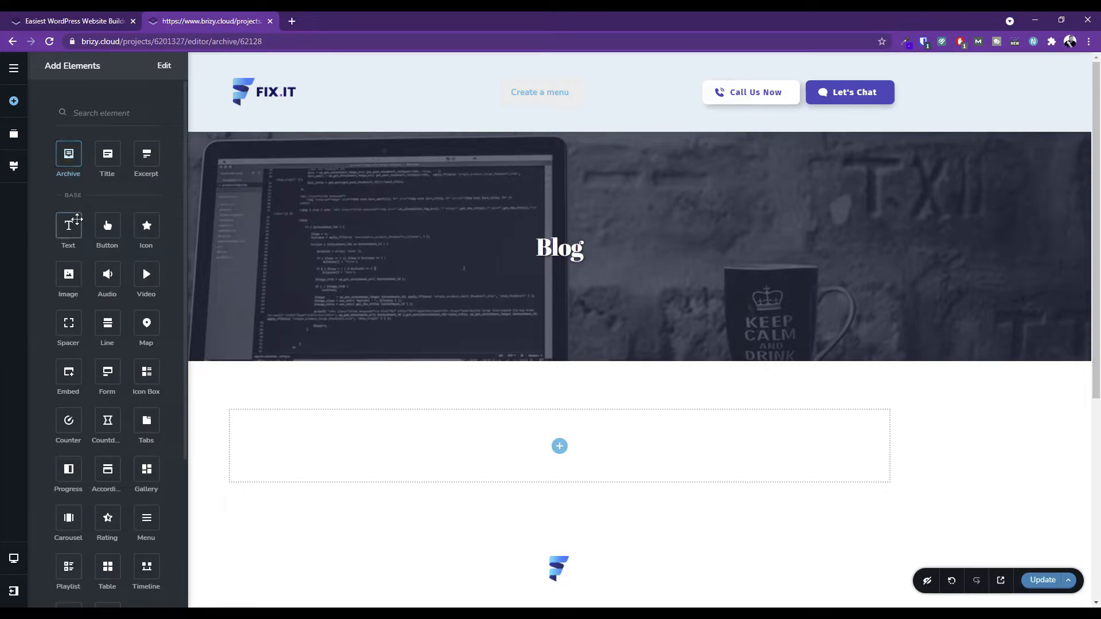
scroll(75, 321, down, 3)
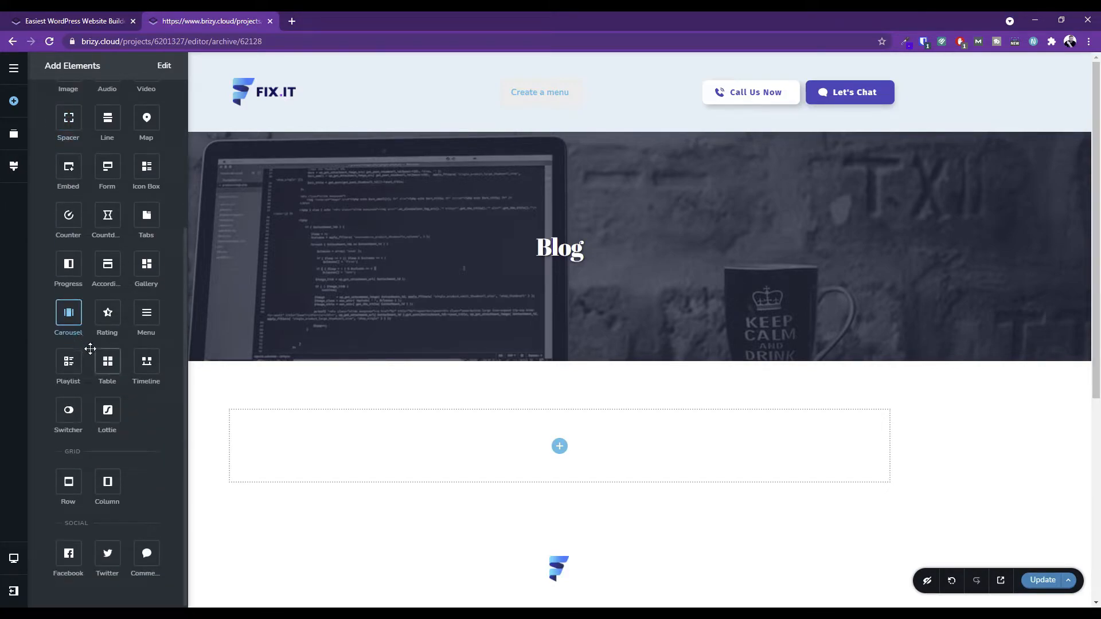
scroll(98, 434, up, 3)
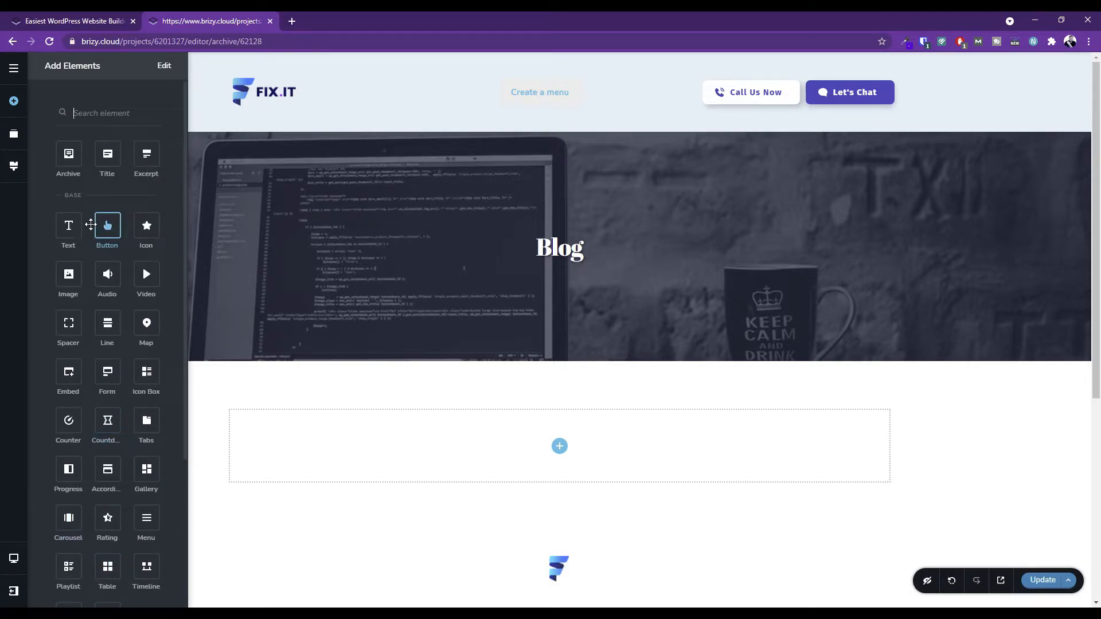
Place an Archive element in the blank block below the Blog title block.
drag(68, 154, 433, 454)
scroll(472, 434, down, 3)
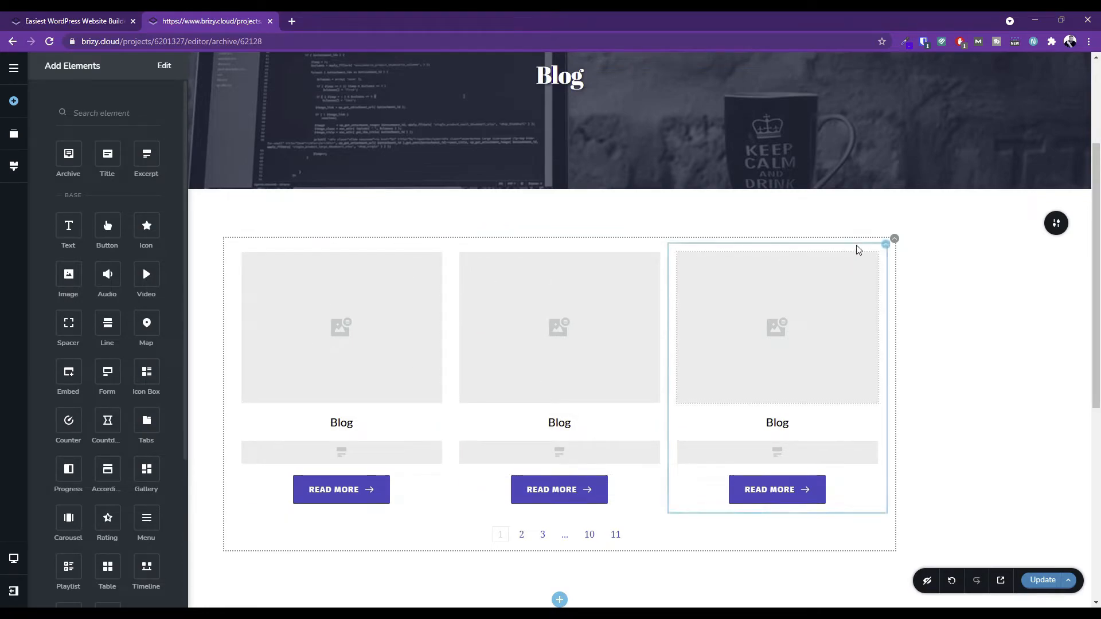
Set the number of rows in the Archive element to 2.
click(893, 244)
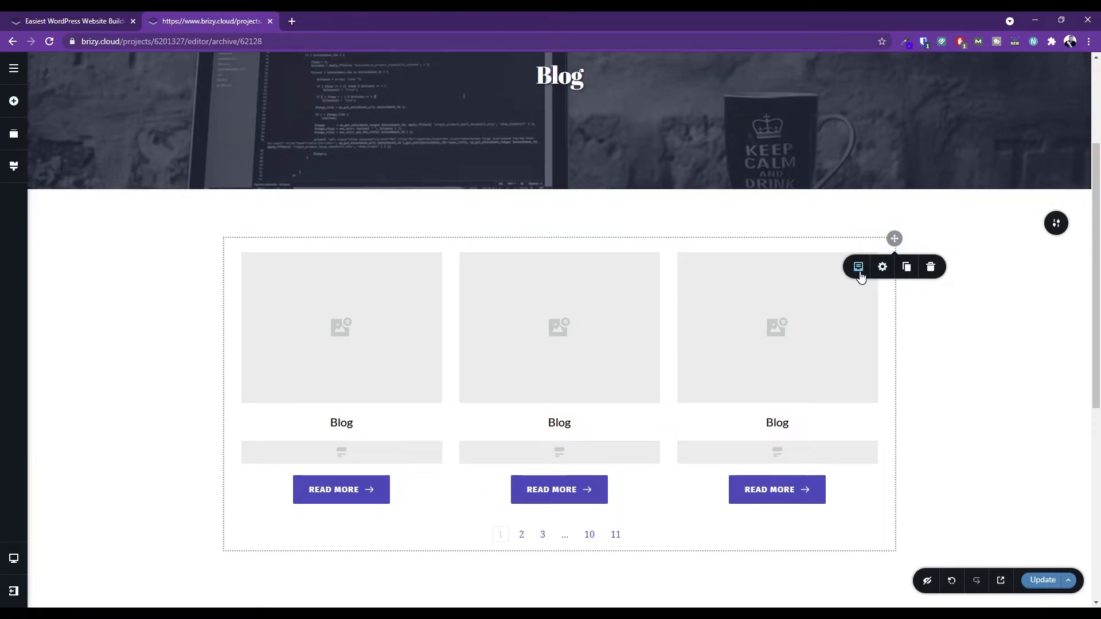
click(859, 268)
click(833, 348)
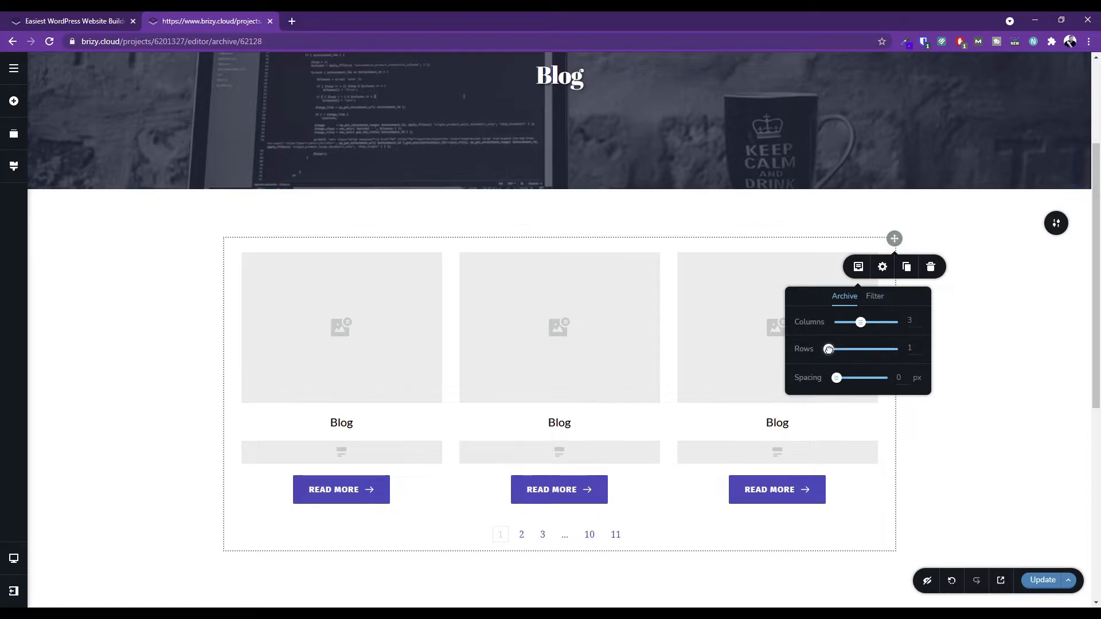
click(851, 348)
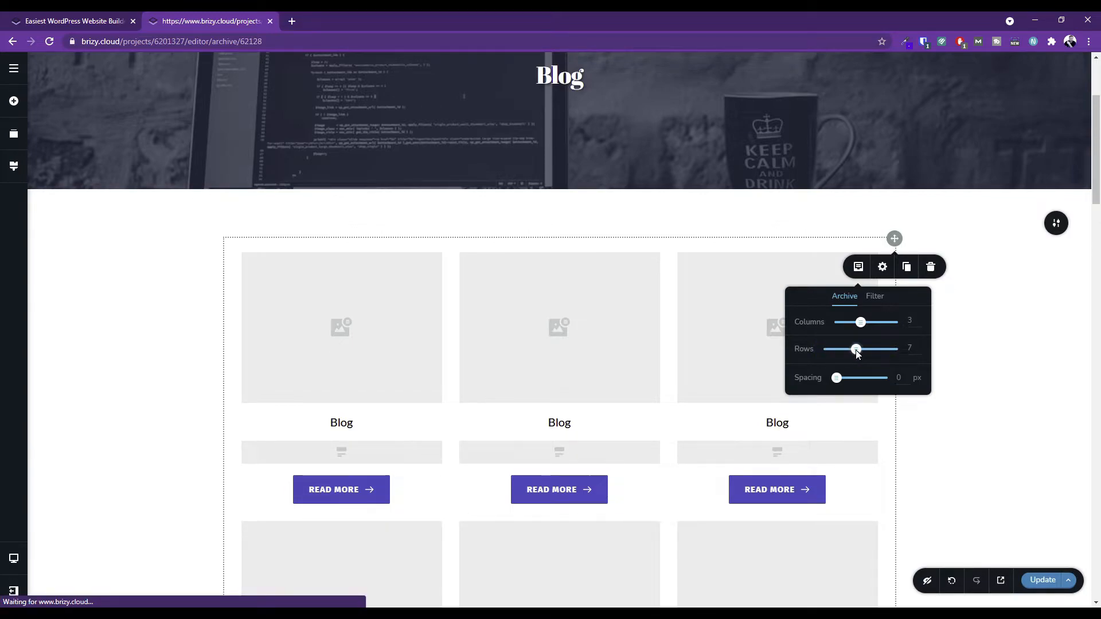
click(910, 348)
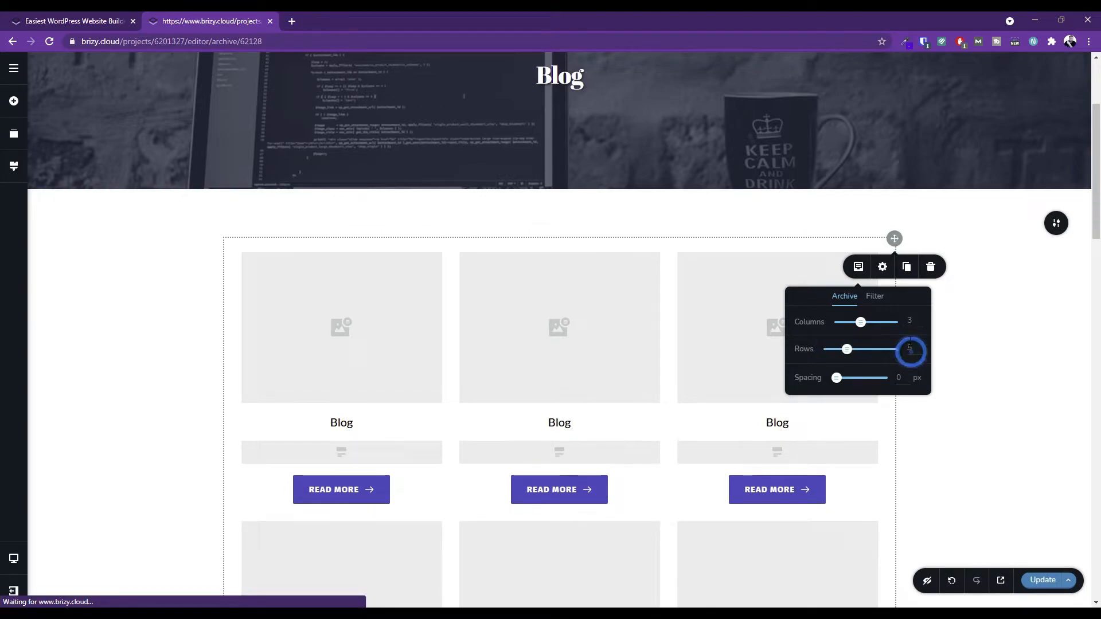
click(909, 348)
text(3)
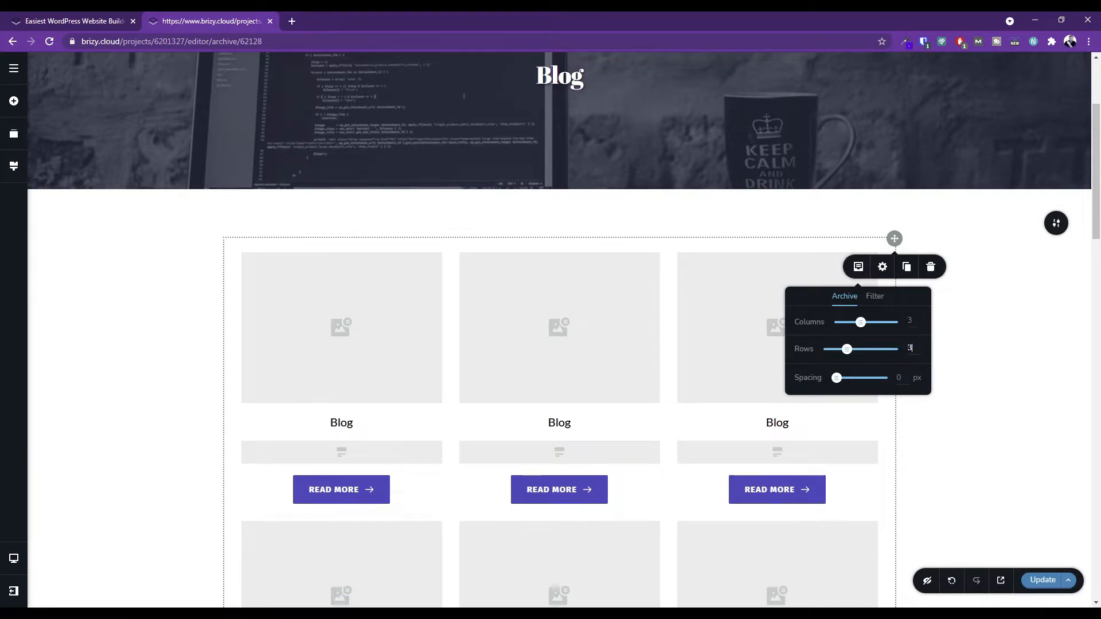
scroll(86, 343, down, 8)
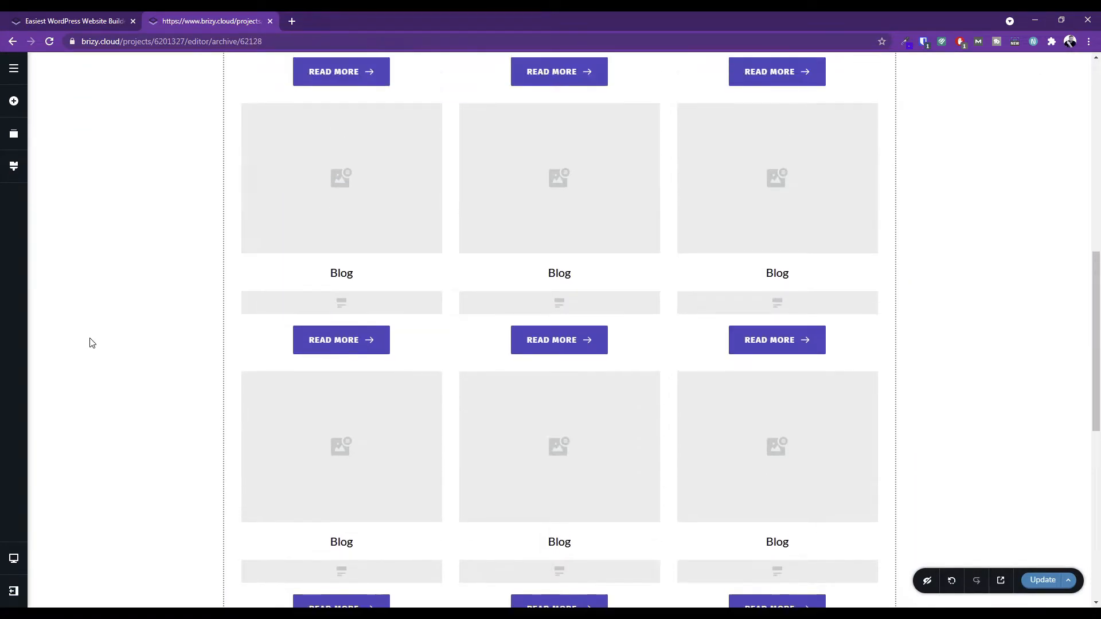
scroll(172, 353, up, 8)
double_click(910, 348)
text(2)
Set the Archive element to 4 columns.
click(912, 322)
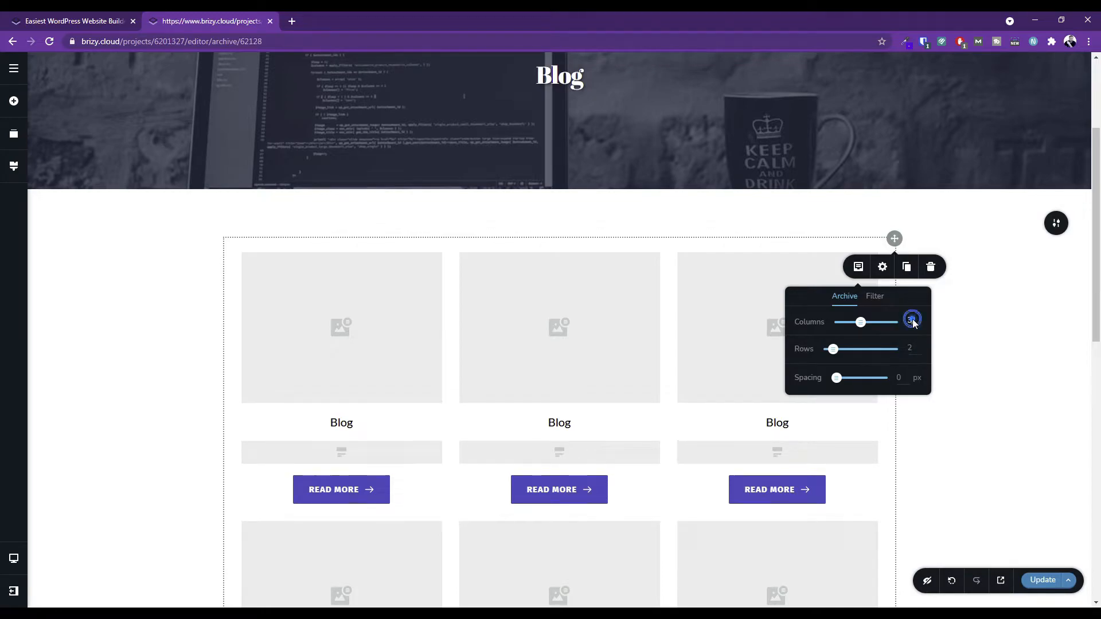
double_click(912, 322)
text(4)
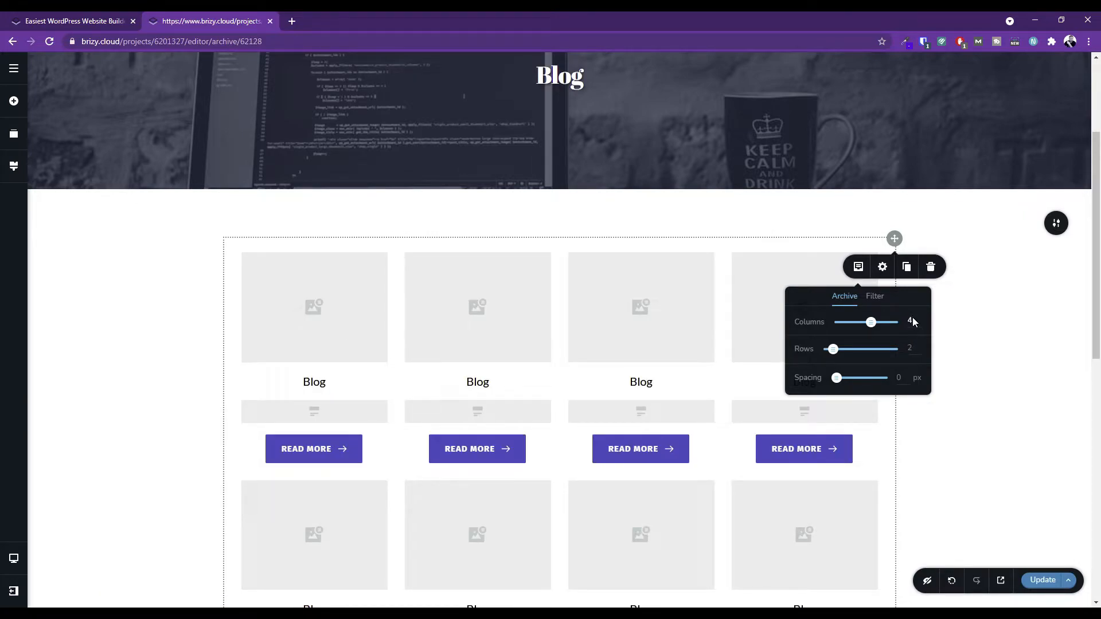
Change the width of the block containing the archive from boxed to Full.
click(1057, 224)
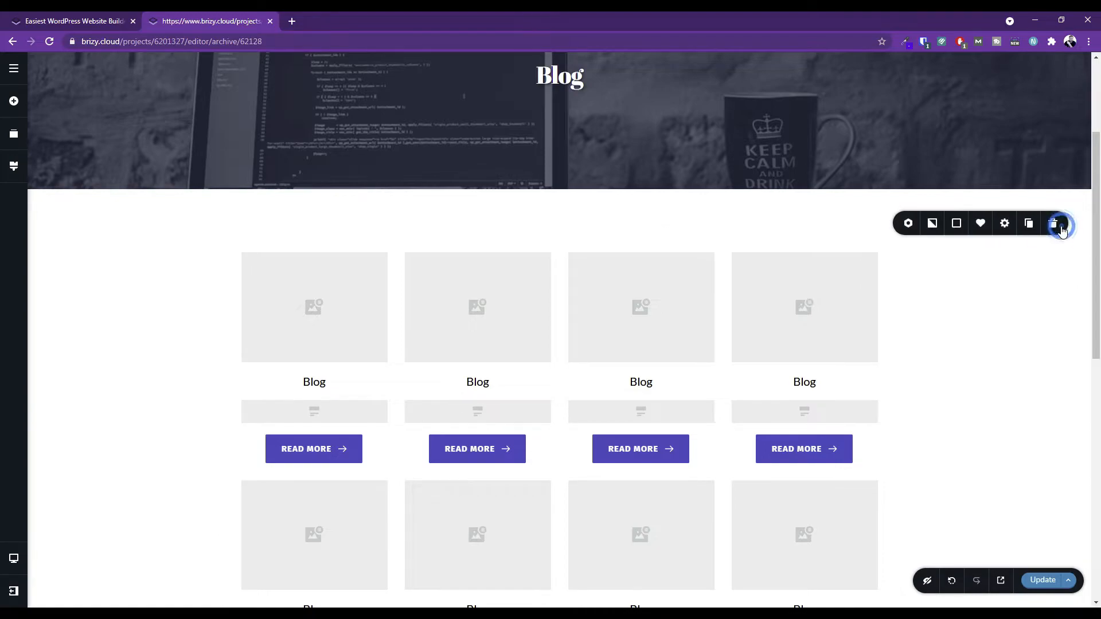
click(1006, 230)
click(1047, 267)
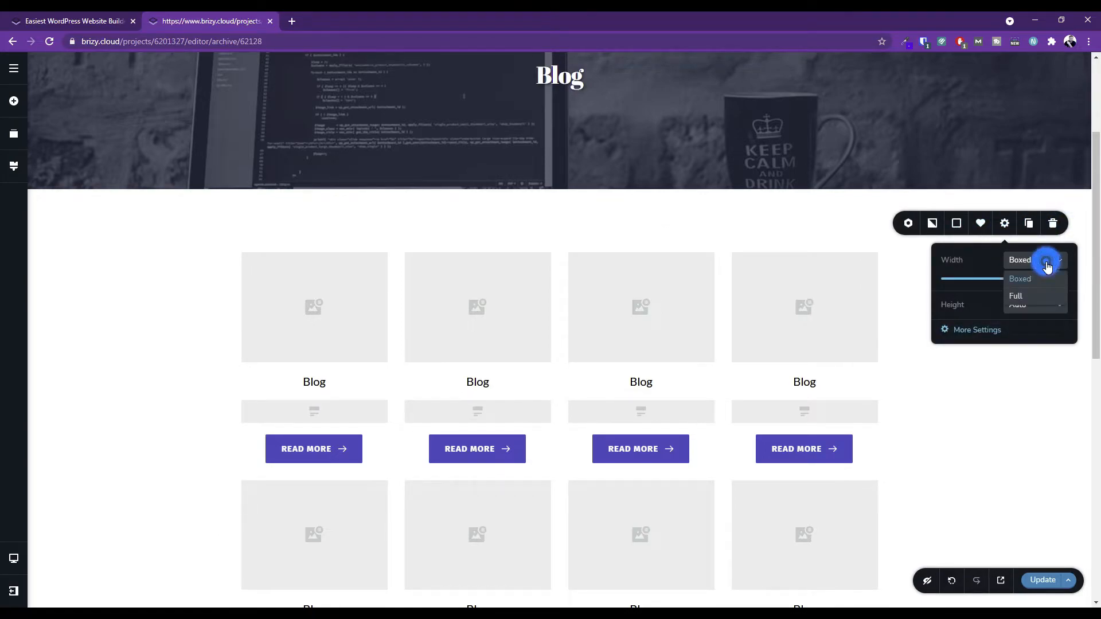
click(1018, 297)
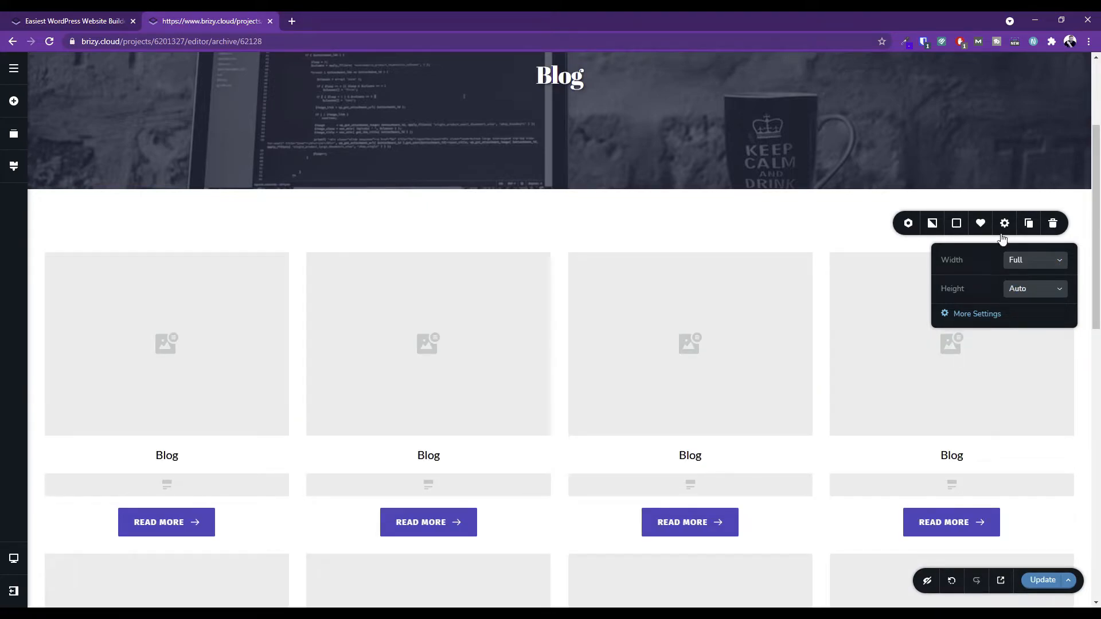
Set the archive block's padding to 75 px at the top and 150 px on the right and left sides.
click(977, 313)
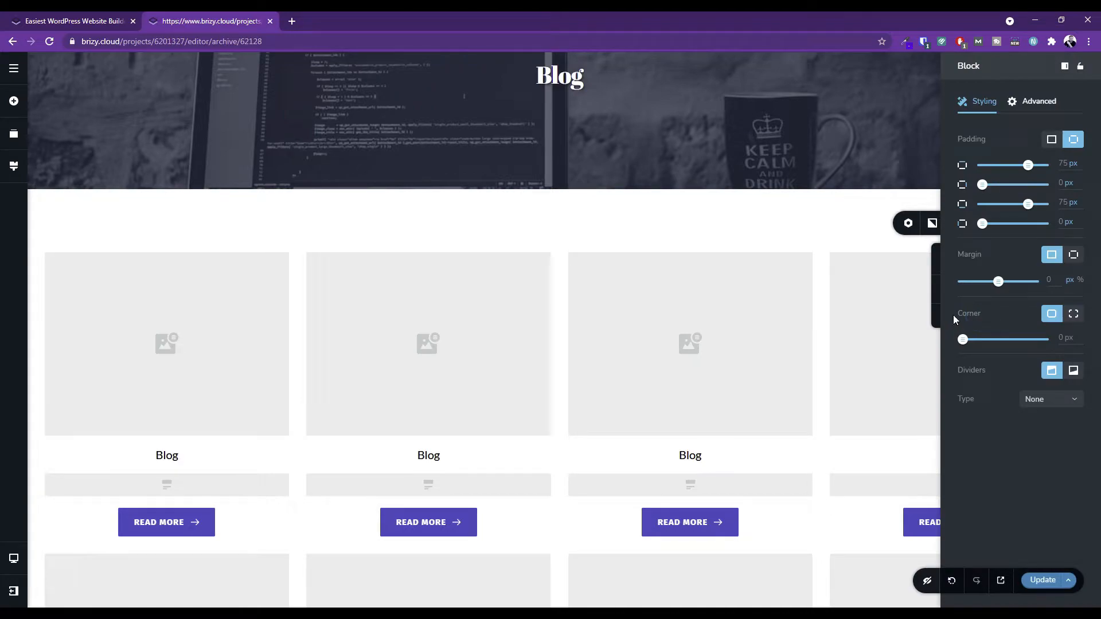
text(150)
click(1064, 202)
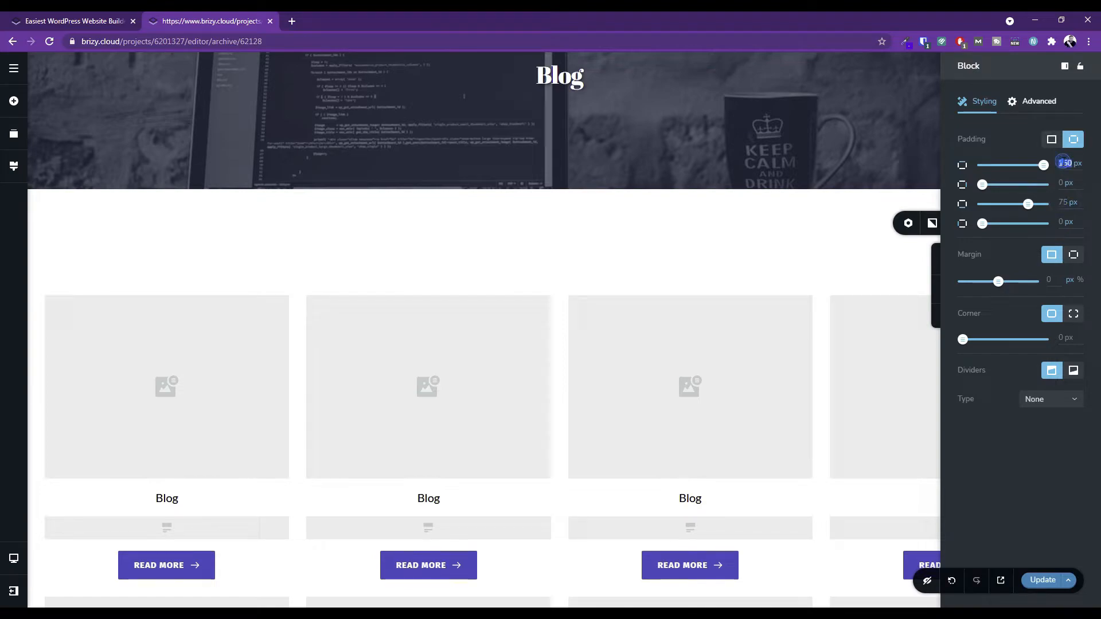
text(75)
click(1061, 182)
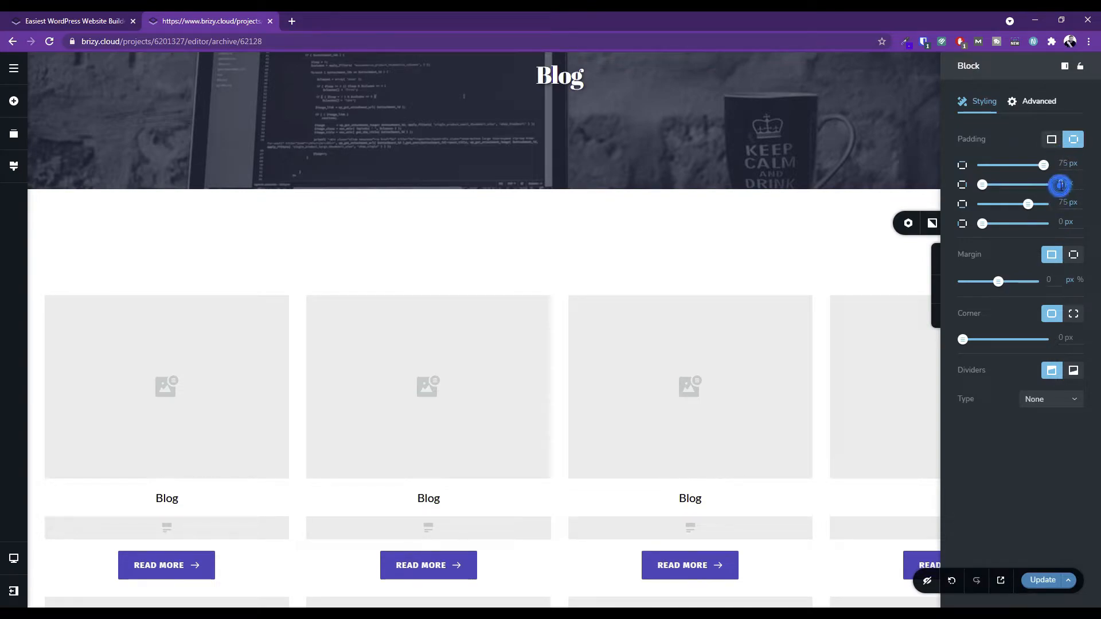
click(1062, 221)
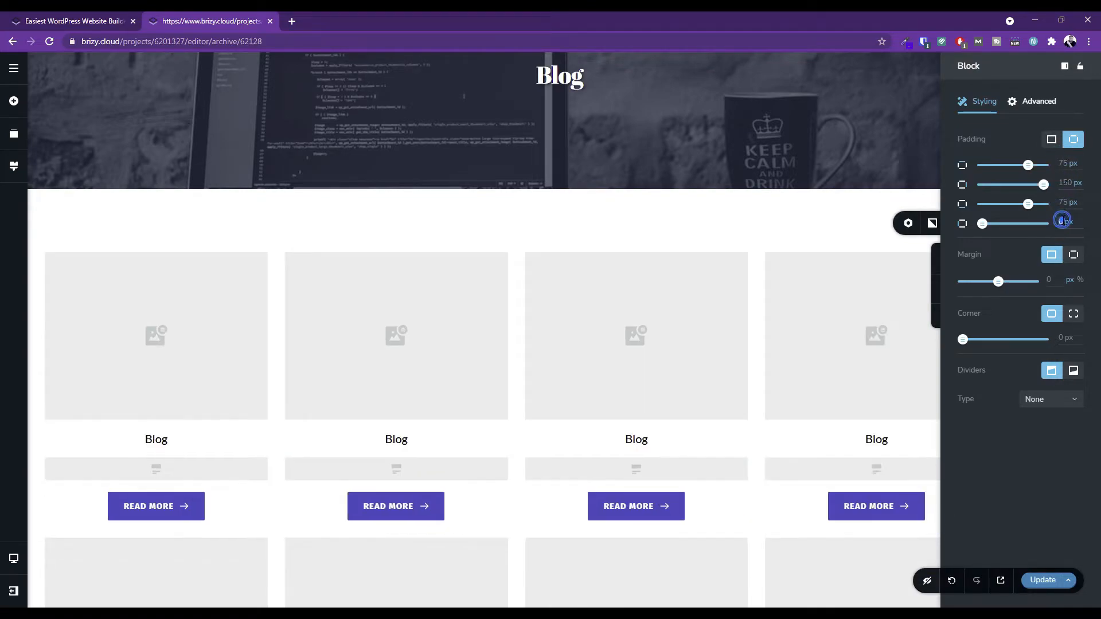
text(150)
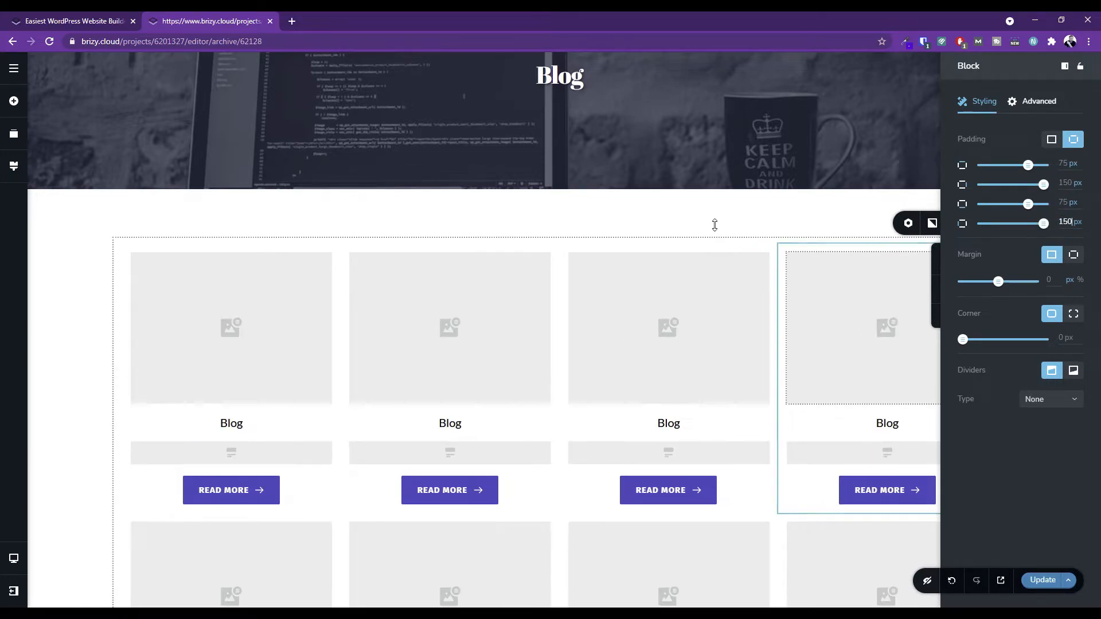
click(46, 341)
Review the overall Blog category page layout from the header through the post archive to the footer.
scroll(746, 364, down, 4)
scroll(721, 389, up, 8)
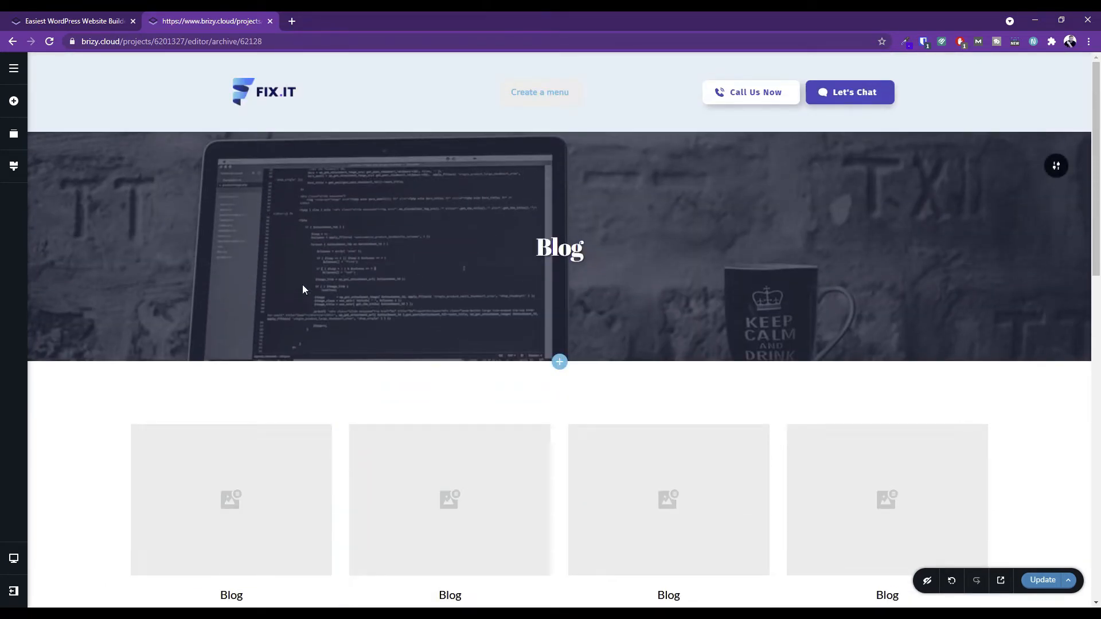
scroll(484, 333, down, 13)
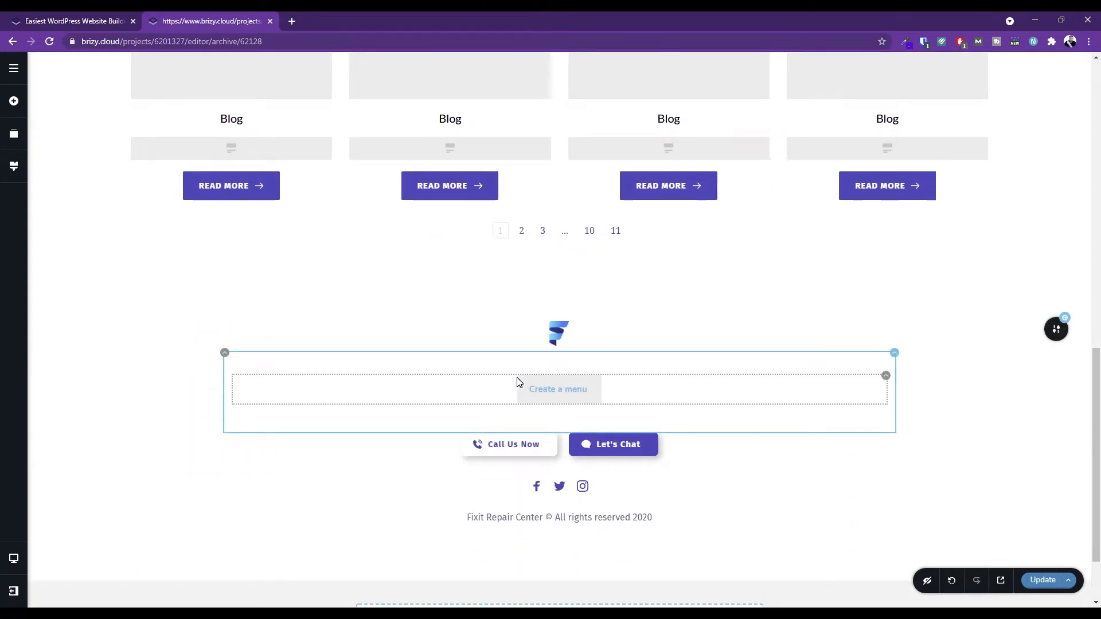
scroll(519, 383, up, 15)
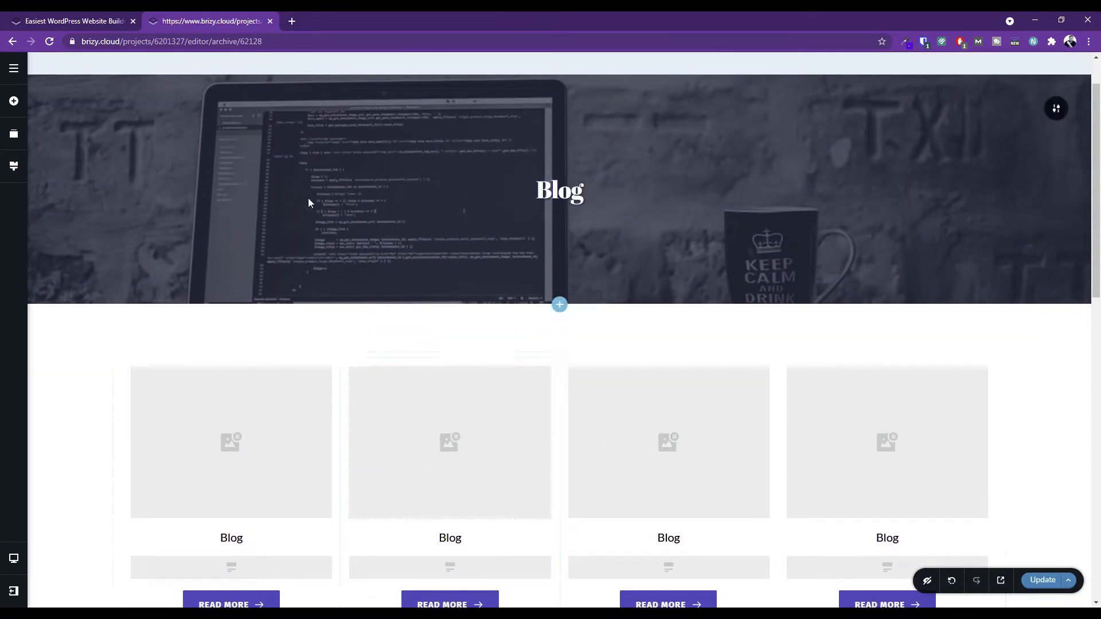
scroll(521, 413, down, 8)
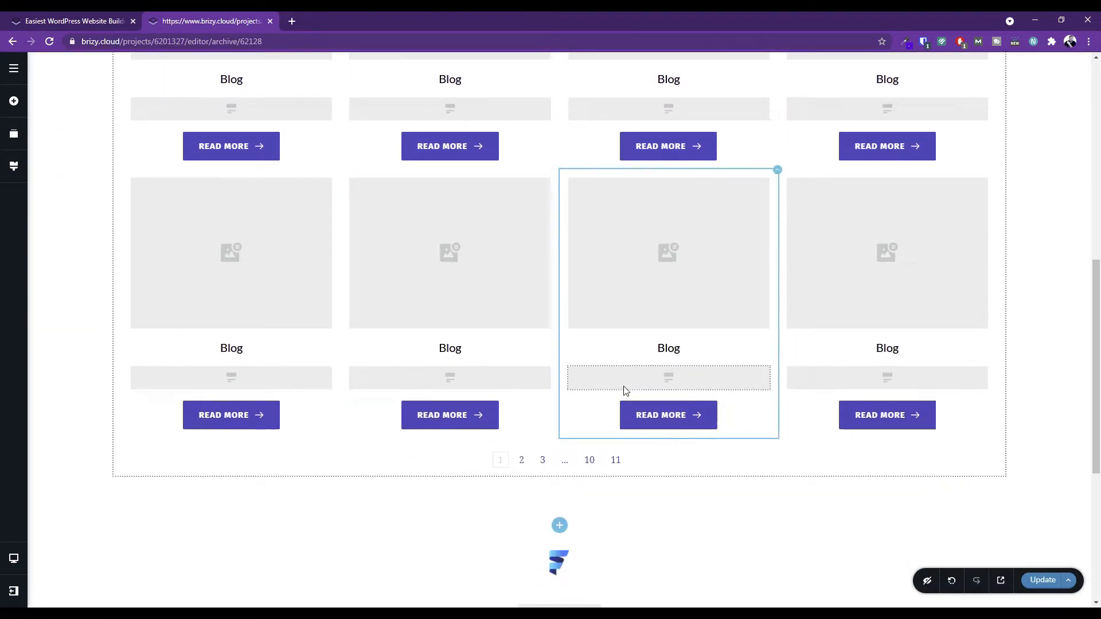
scroll(625, 390, up, 8)
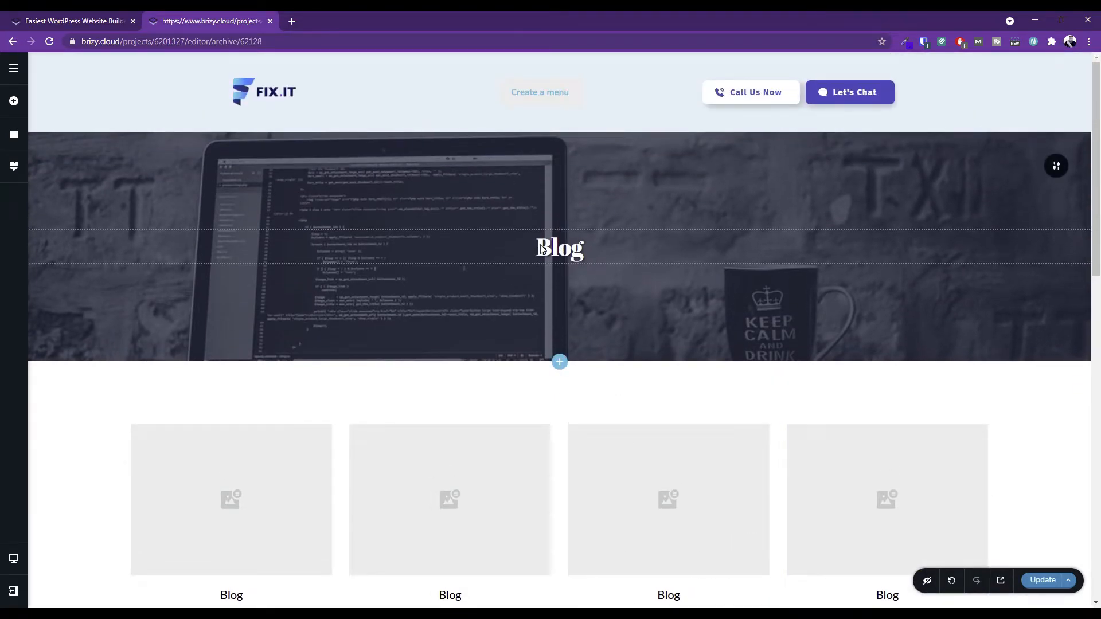
Examine the Blog title and the excerpt and featured image placeholders that make up the archive's post cards.
click(568, 250)
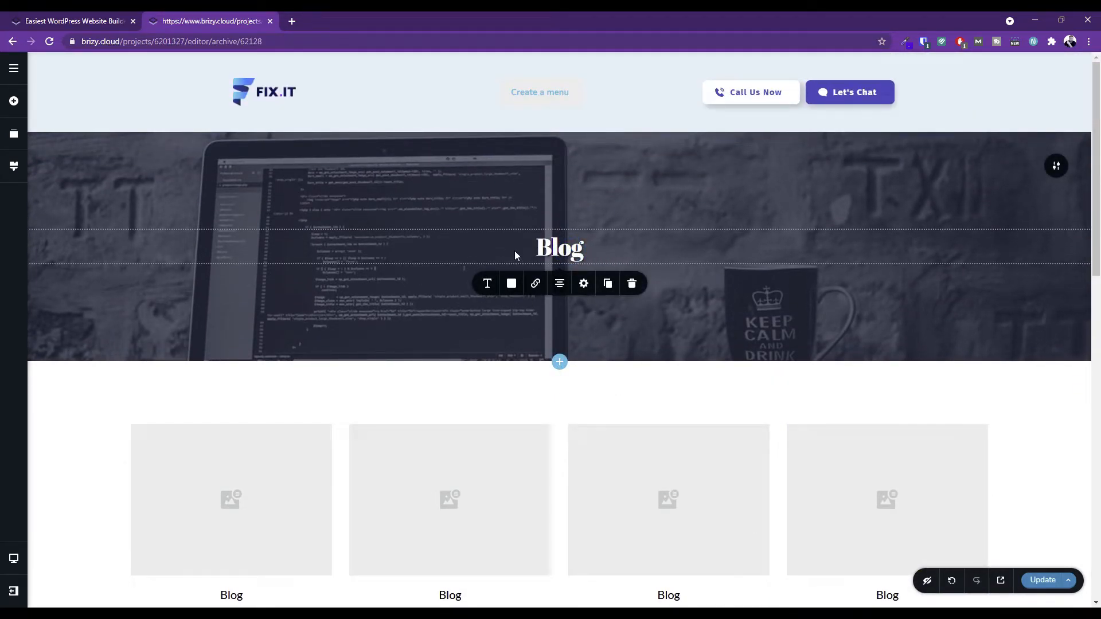
scroll(717, 448, down, 4)
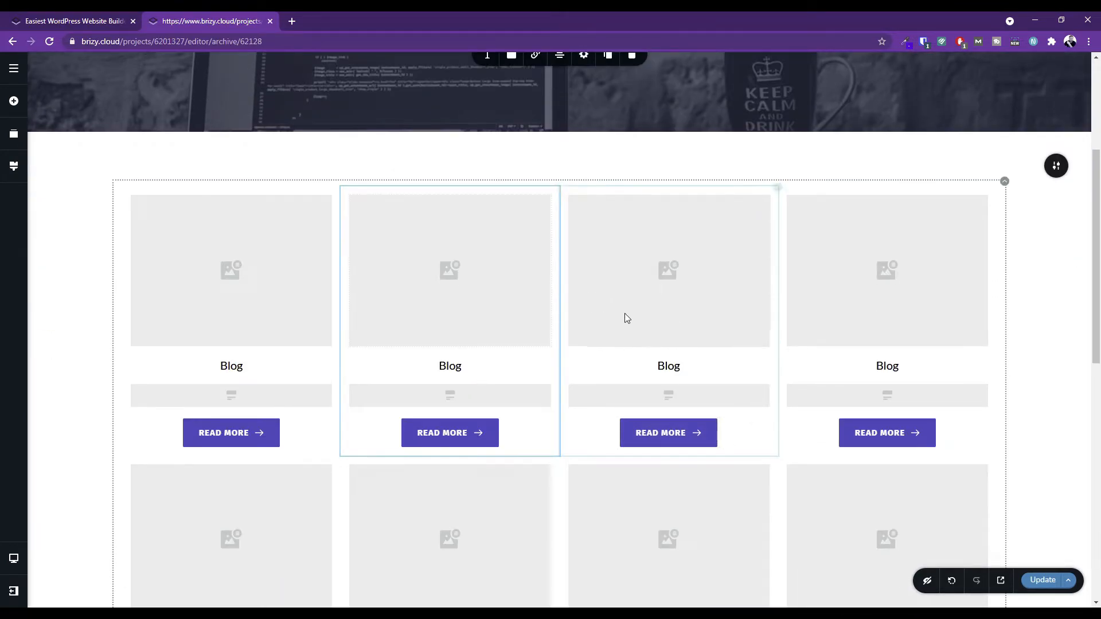
click(298, 393)
click(465, 399)
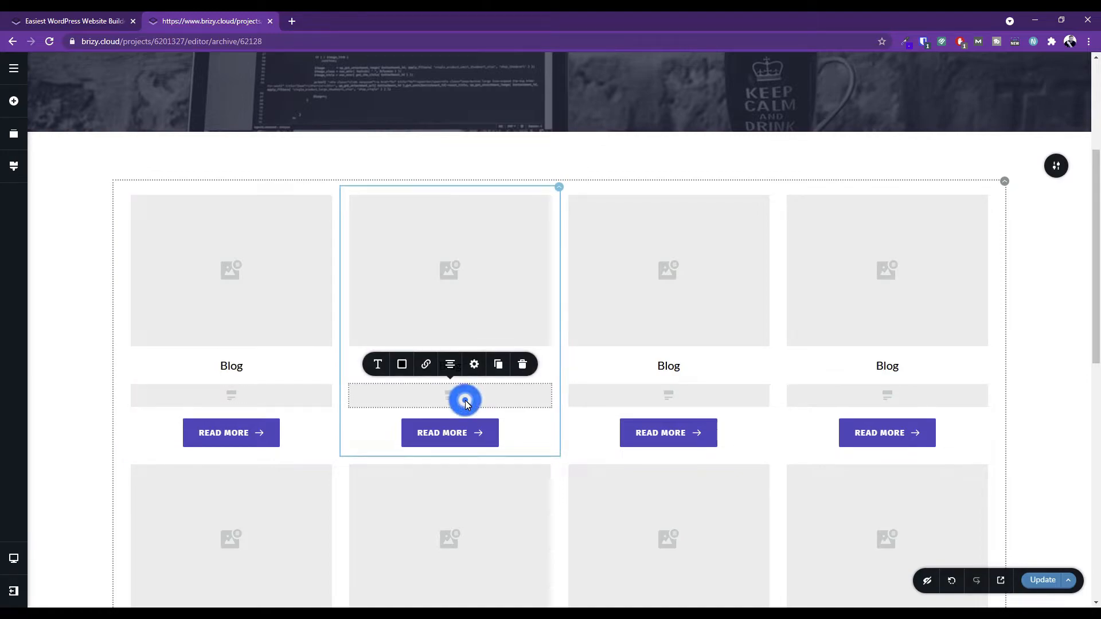
click(458, 260)
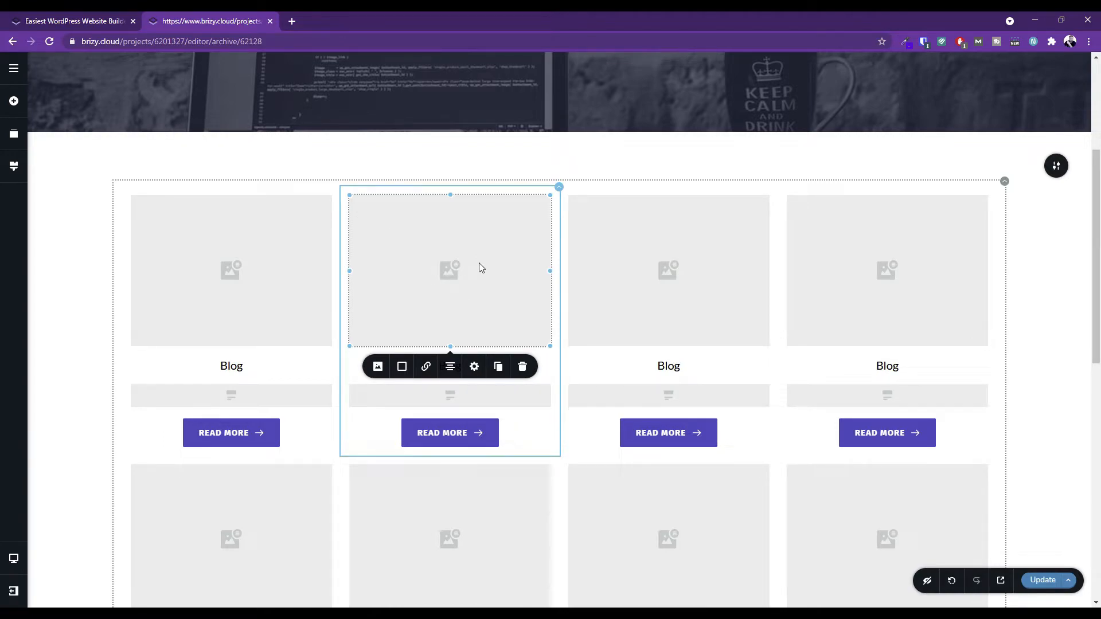
scroll(469, 290, up, 3)
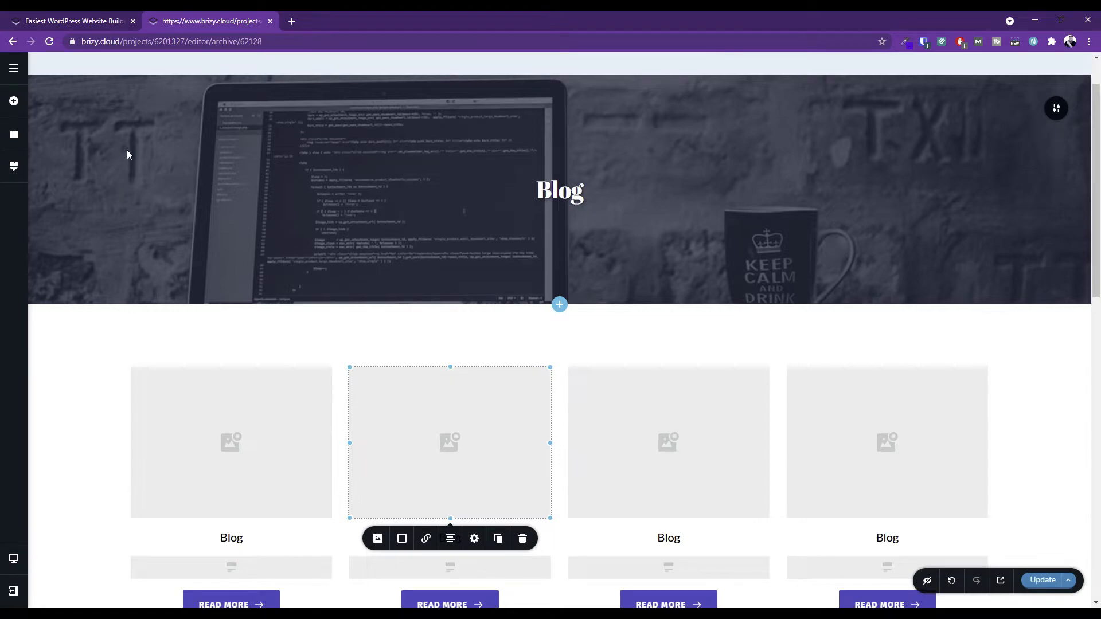
scroll(324, 245, up, 1)
scroll(227, 230, down, 4)
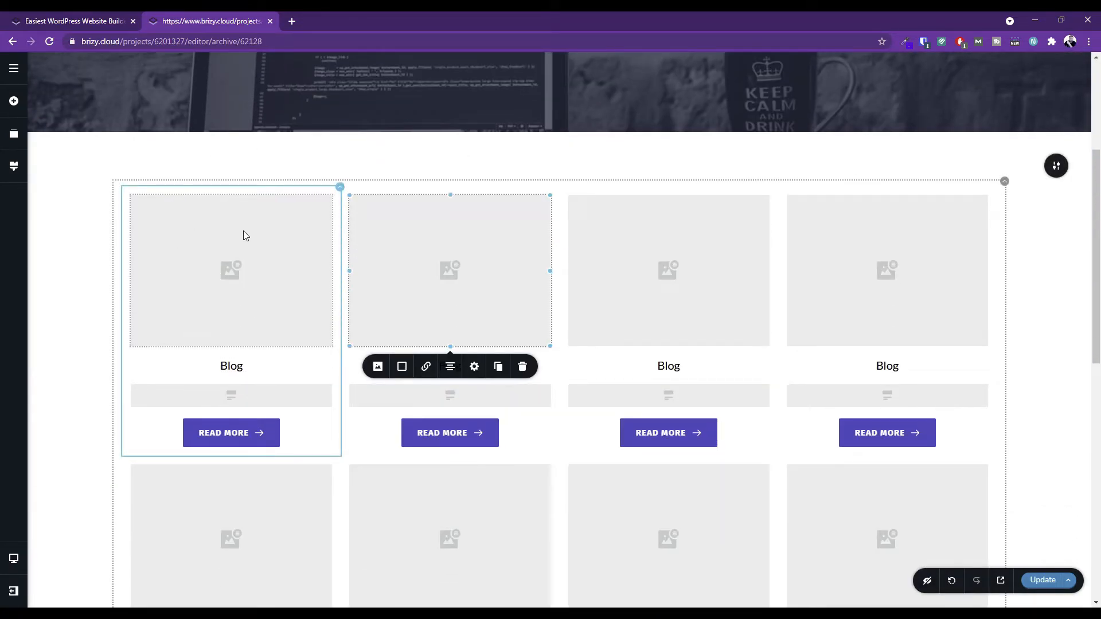
Save the changes made to the Blog category page.
click(1043, 581)
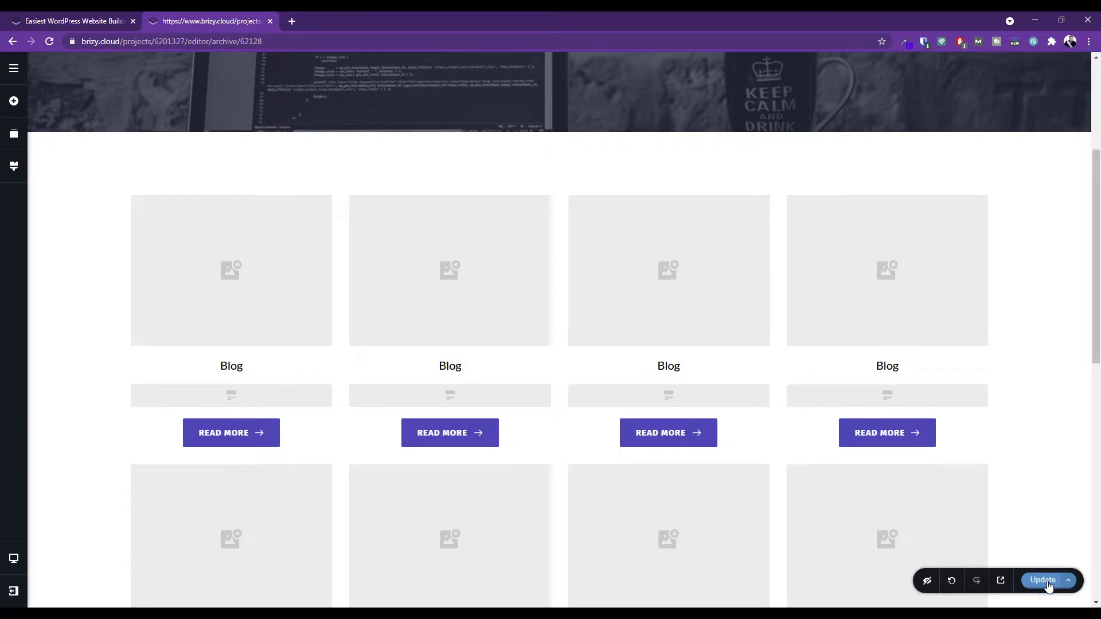
scroll(1028, 510, up, 4)
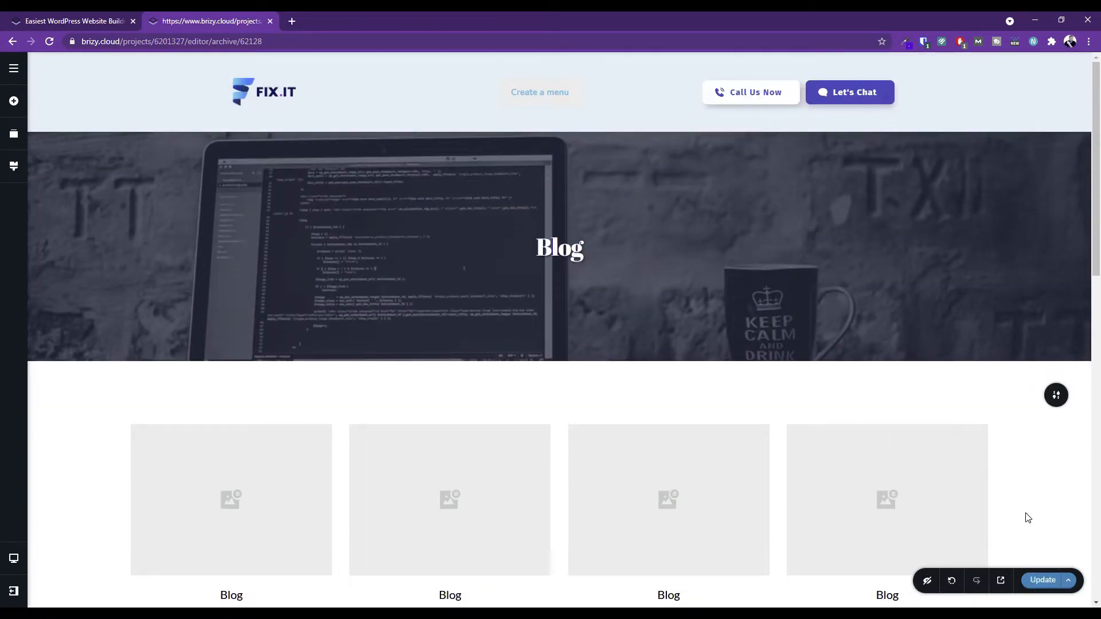
Create and save a blog post titled "IT Computer Repair Post" with IT-Background1.jpg as its featured image.
click(15, 71)
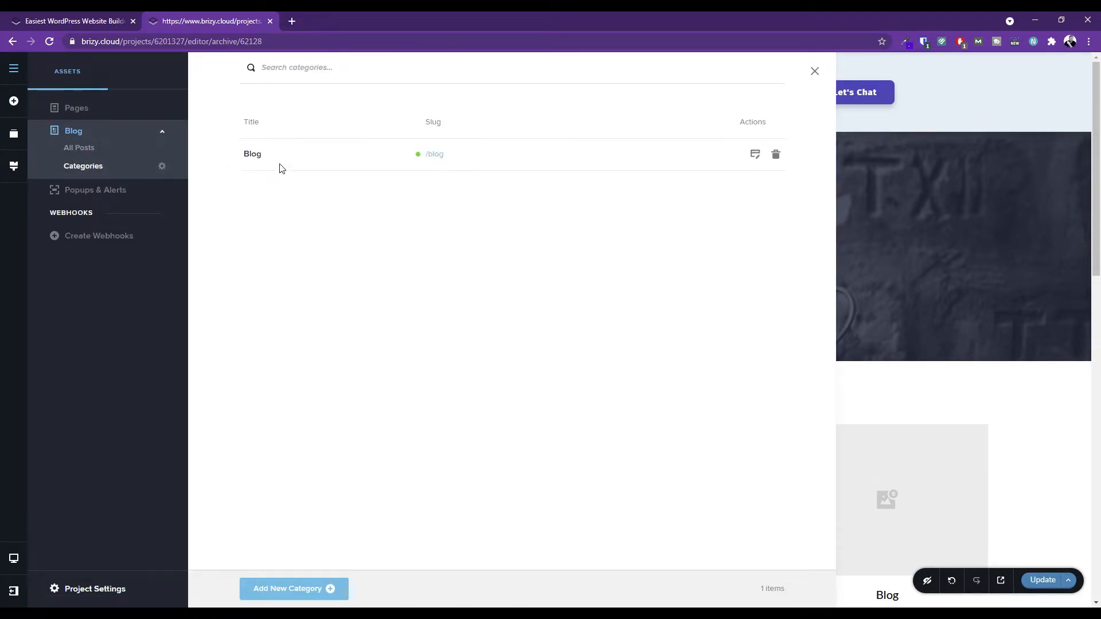
click(85, 149)
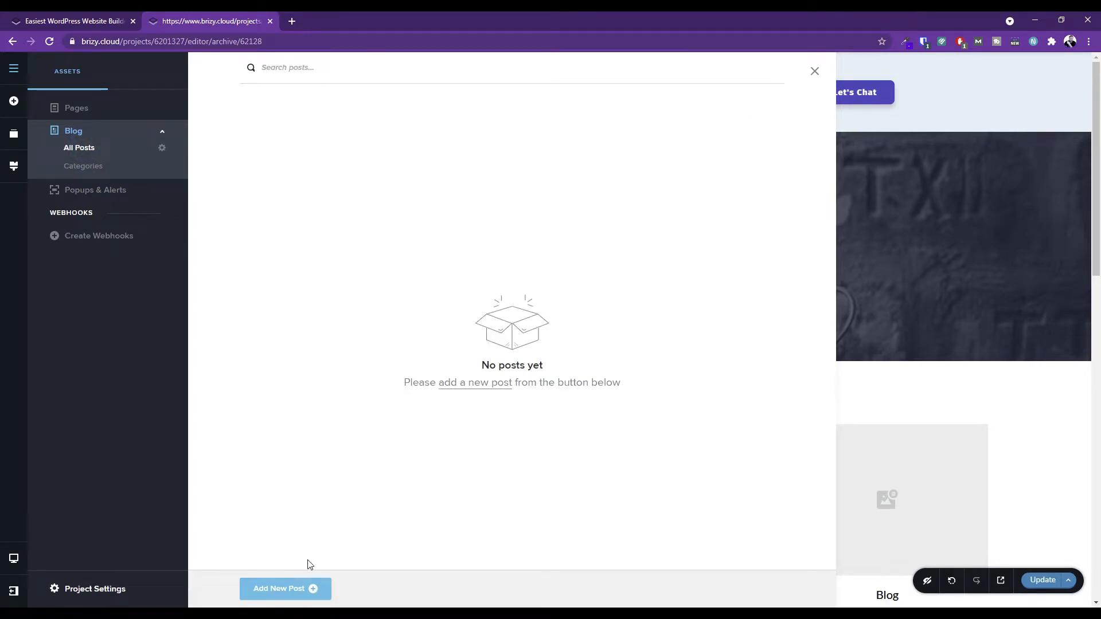
click(285, 589)
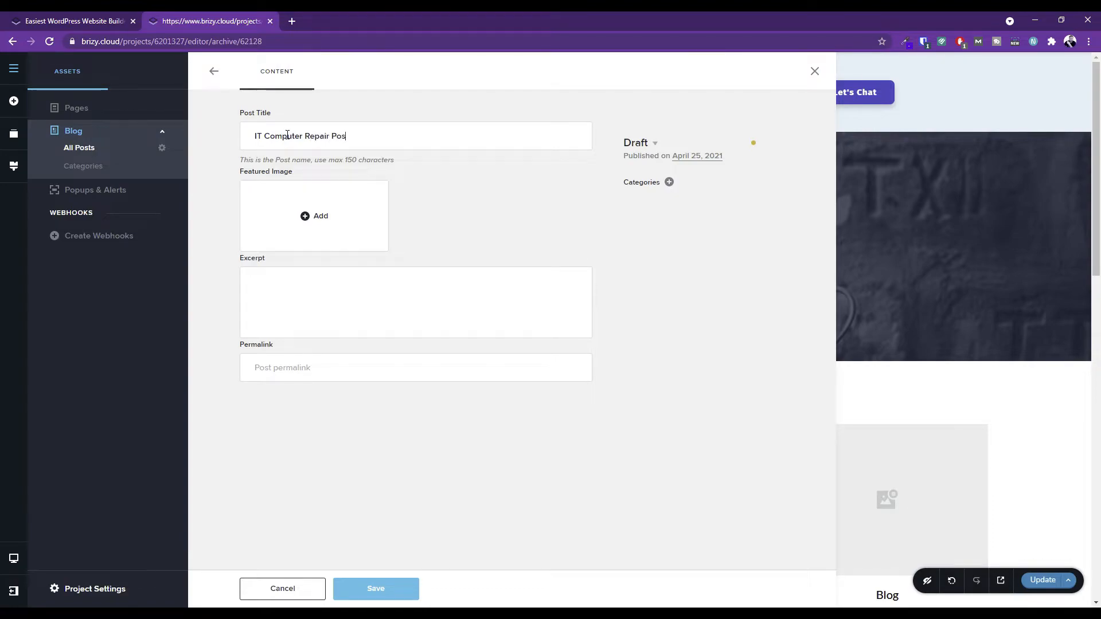
click(313, 221)
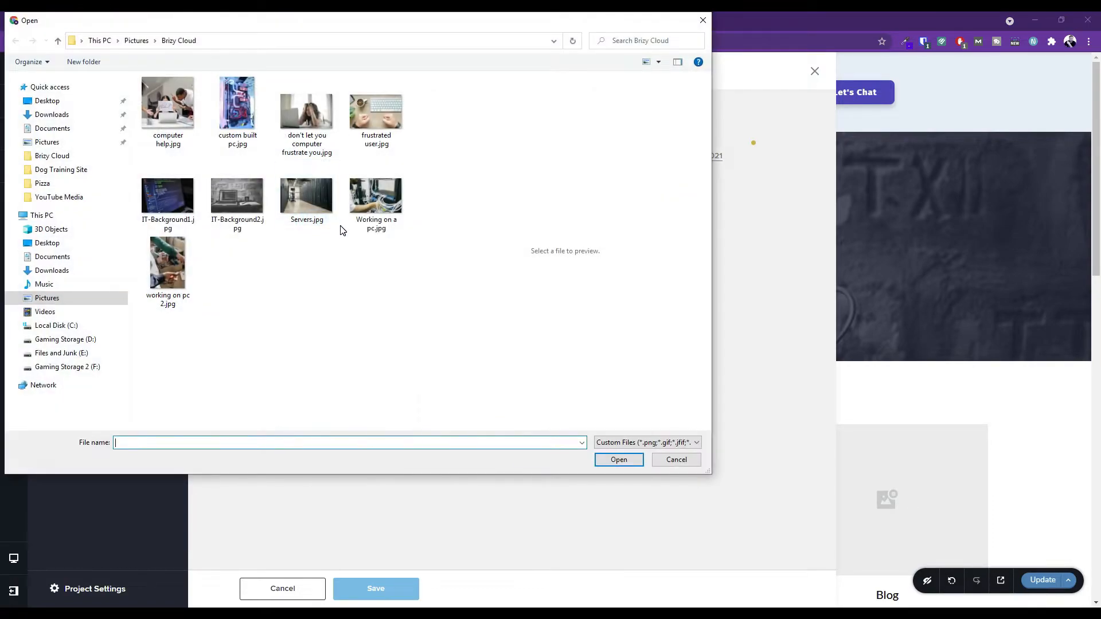
click(167, 196)
click(619, 459)
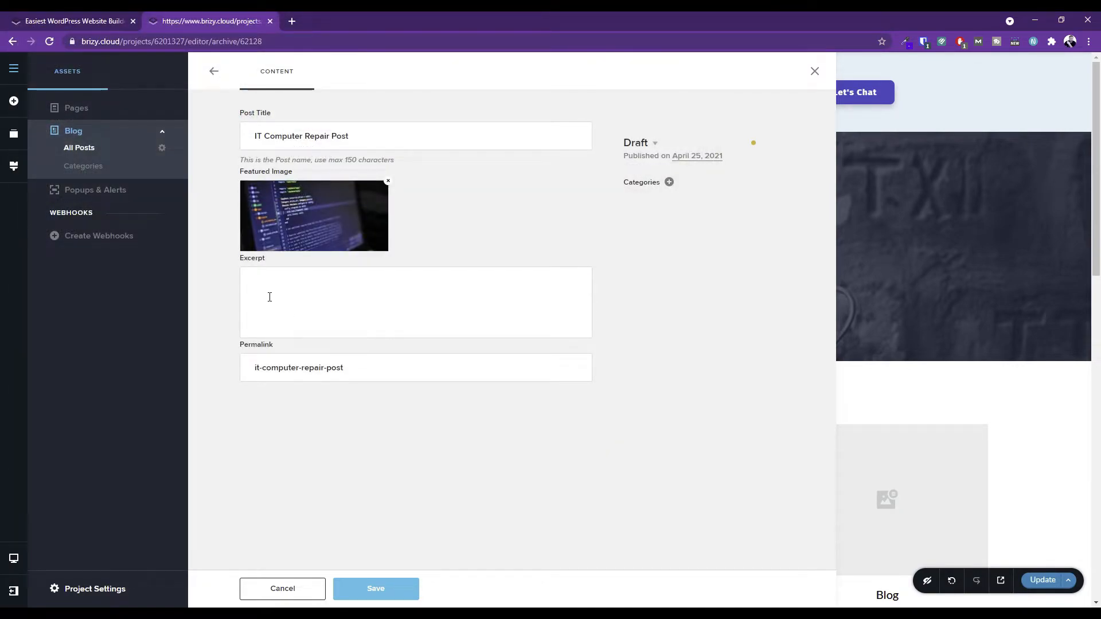
click(271, 292)
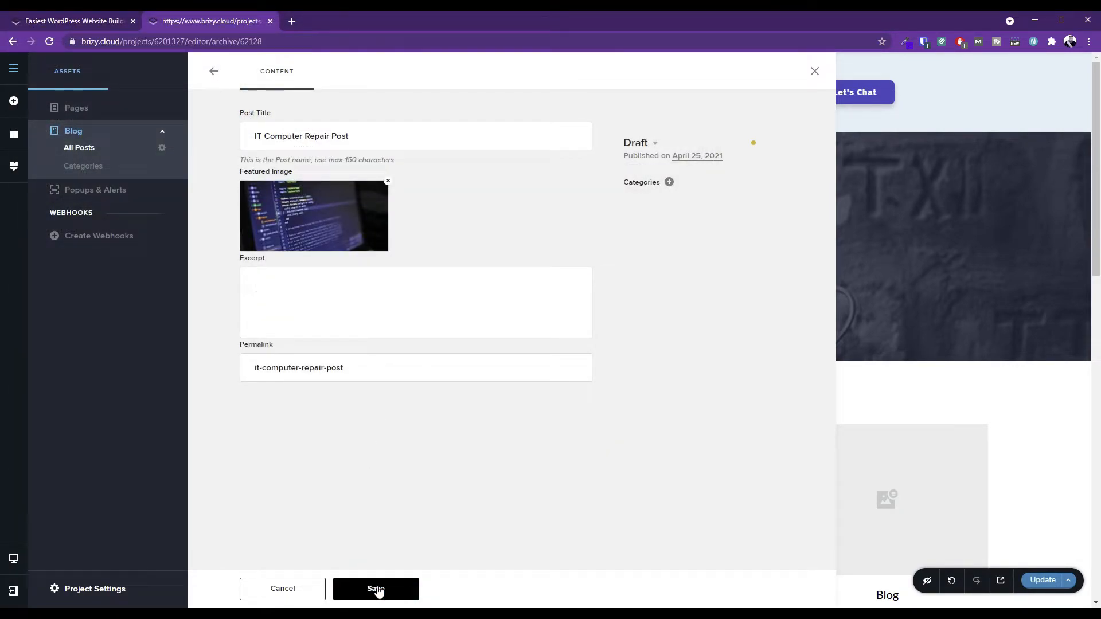
click(377, 589)
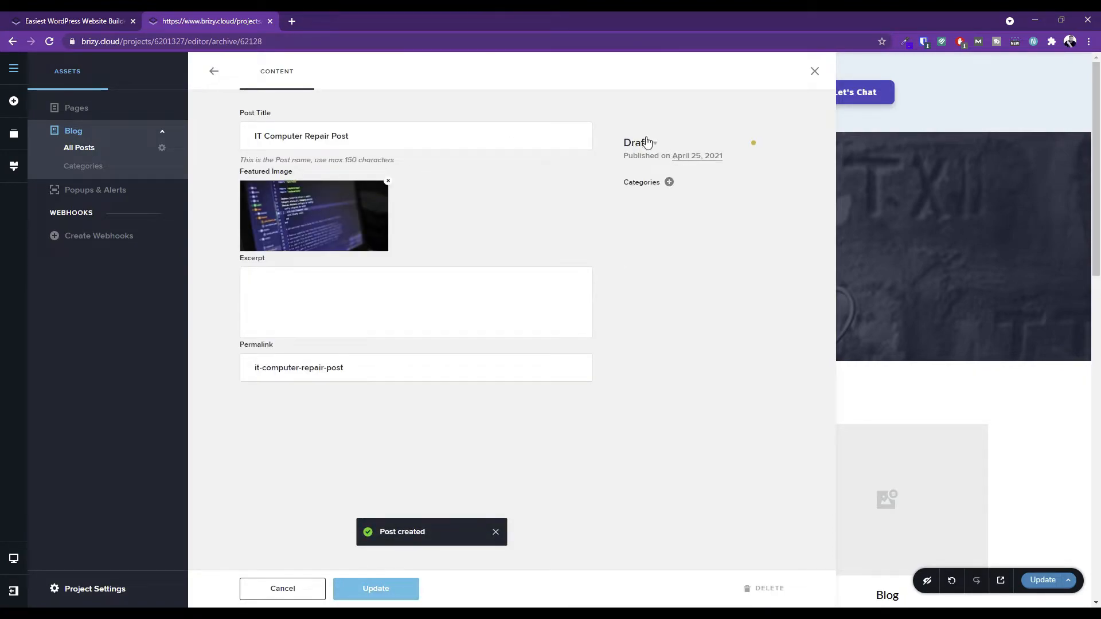
Open IT Computer Repair Post in the page editor and add a blank custom block below the footer.
click(75, 151)
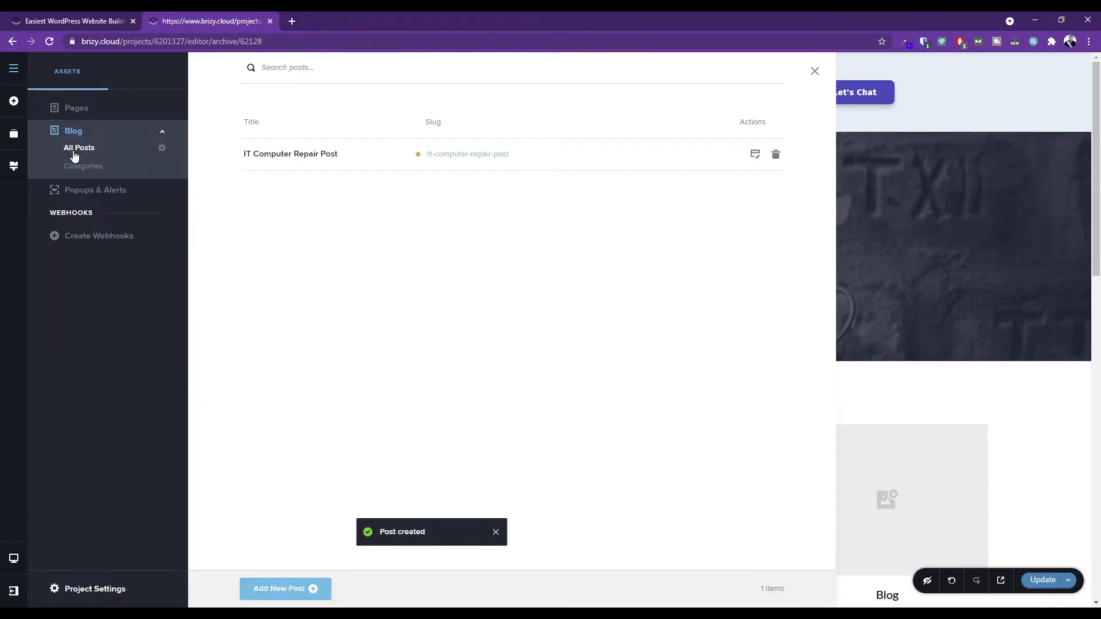
click(756, 156)
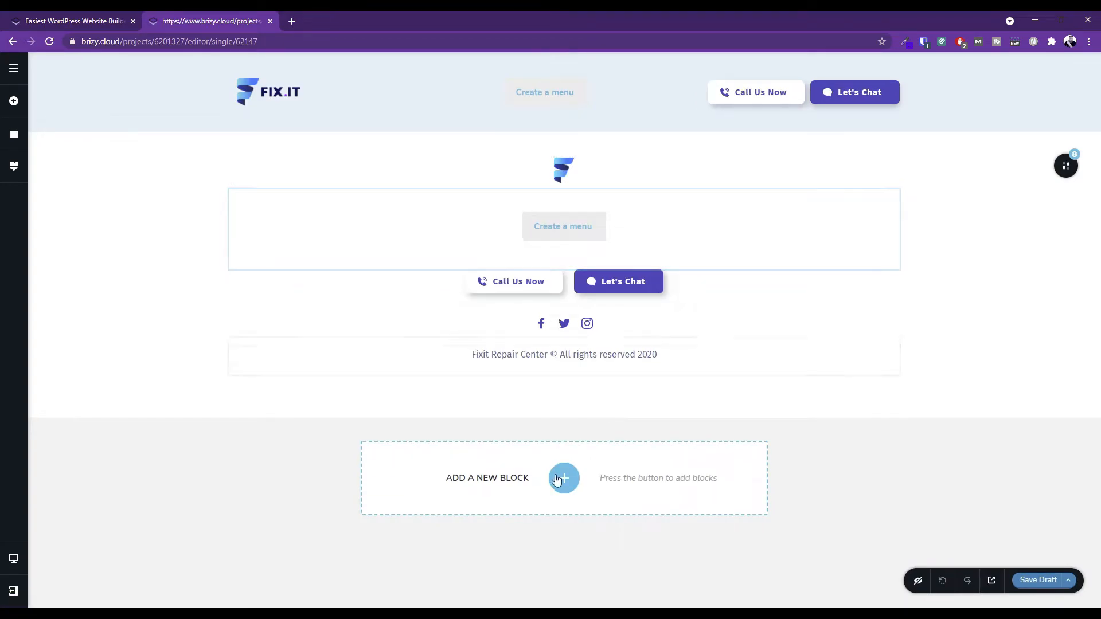
click(560, 483)
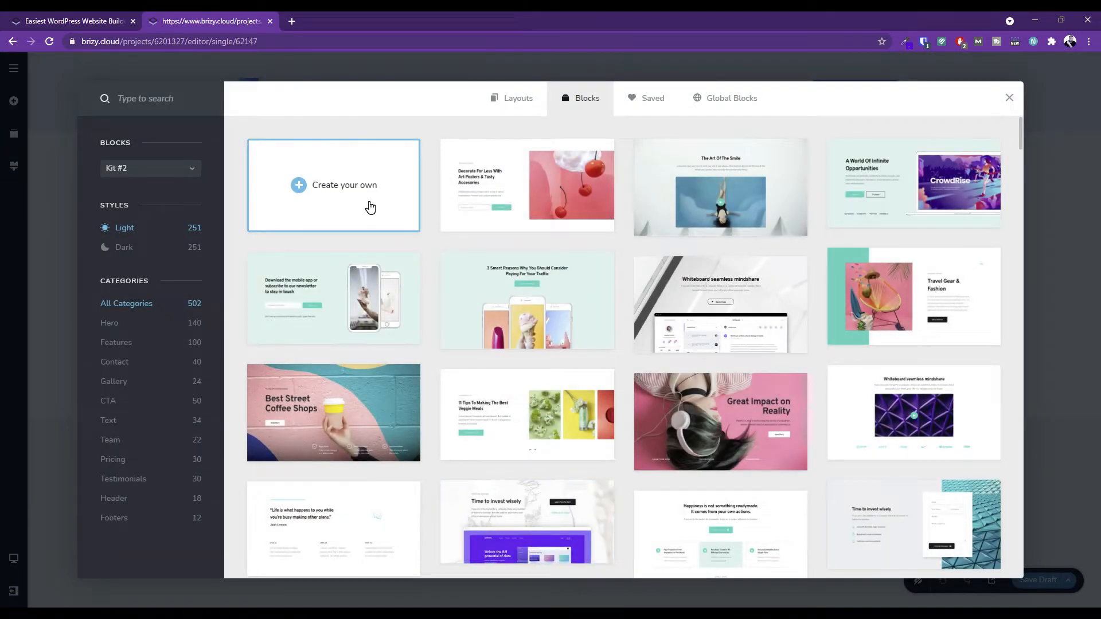
click(334, 182)
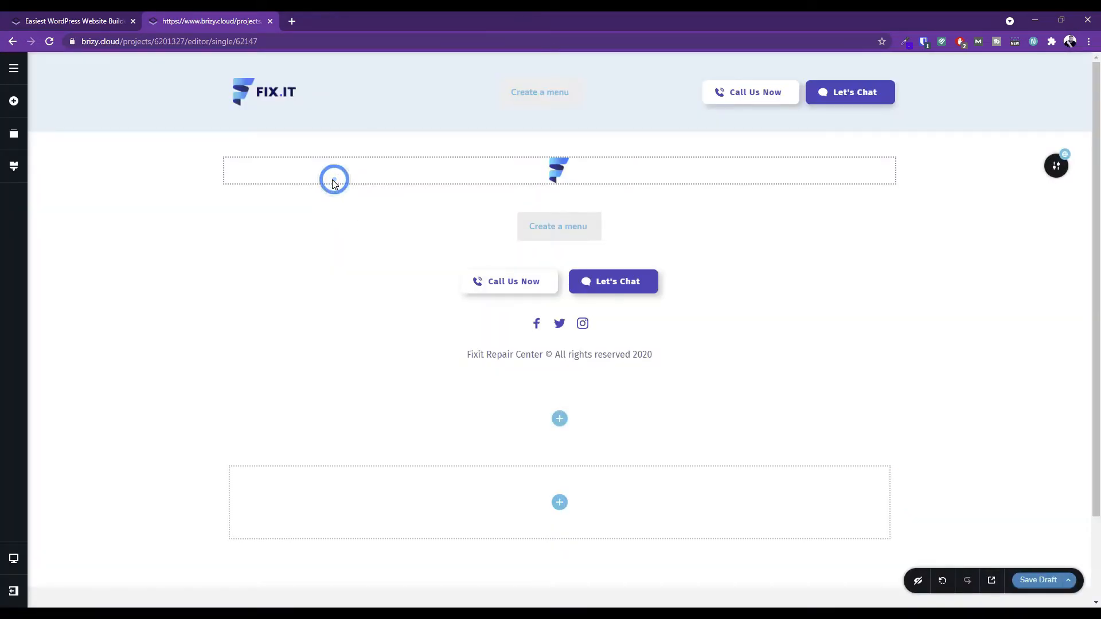
Add an image element to the blank block and link it to the post's dynamic Featured Image.
click(559, 505)
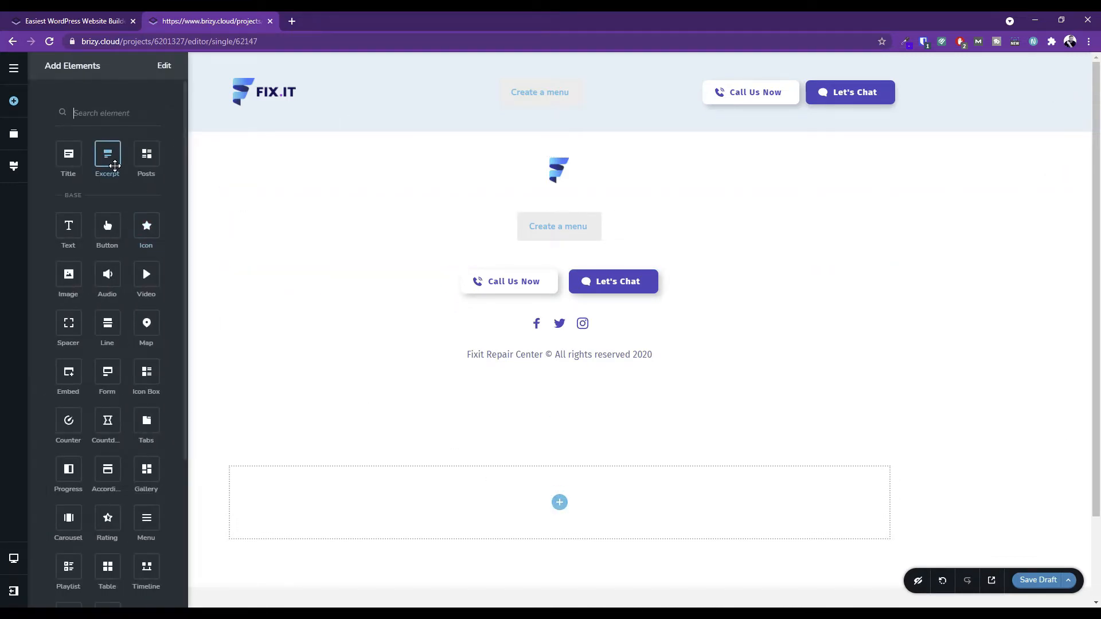
drag(68, 274, 459, 526)
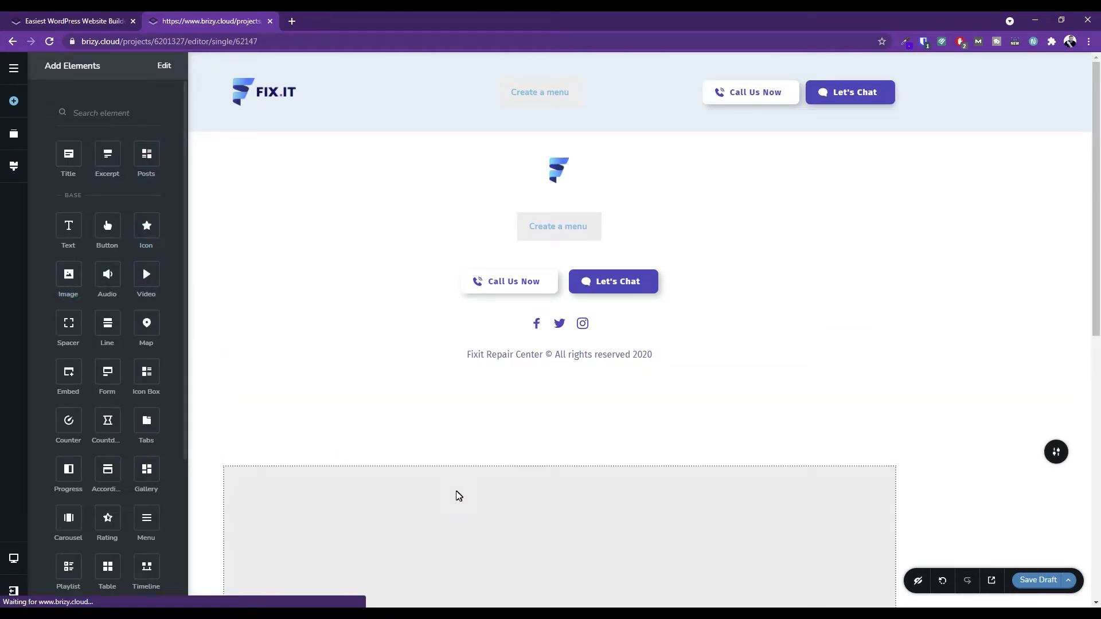
scroll(437, 488, down, 4)
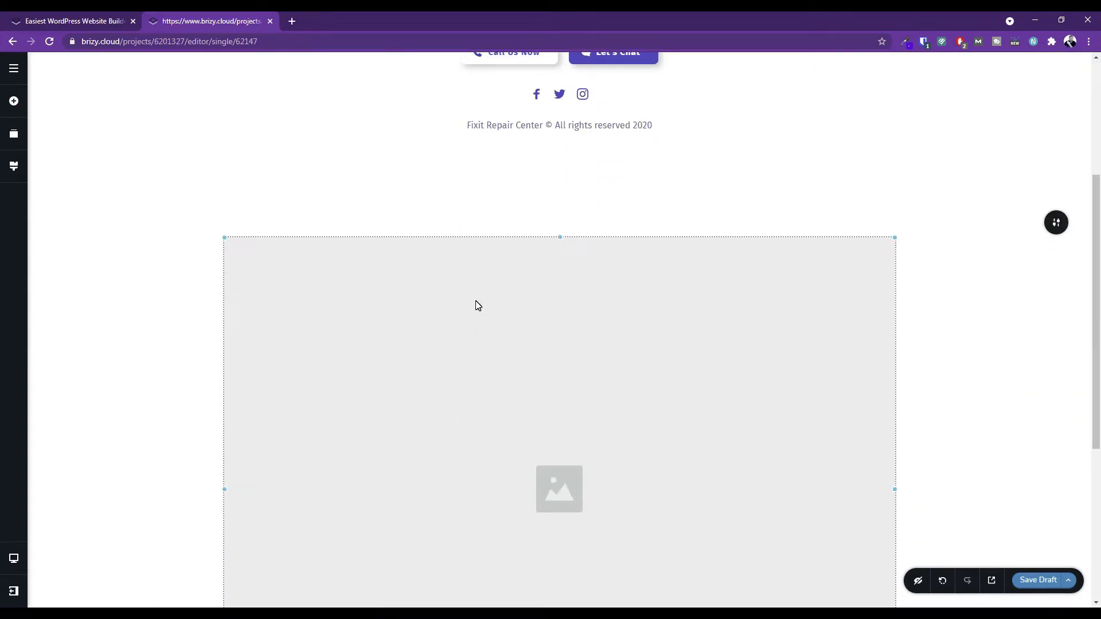
scroll(475, 309, down, 3)
scroll(568, 371, up, 5)
scroll(551, 367, down, 6)
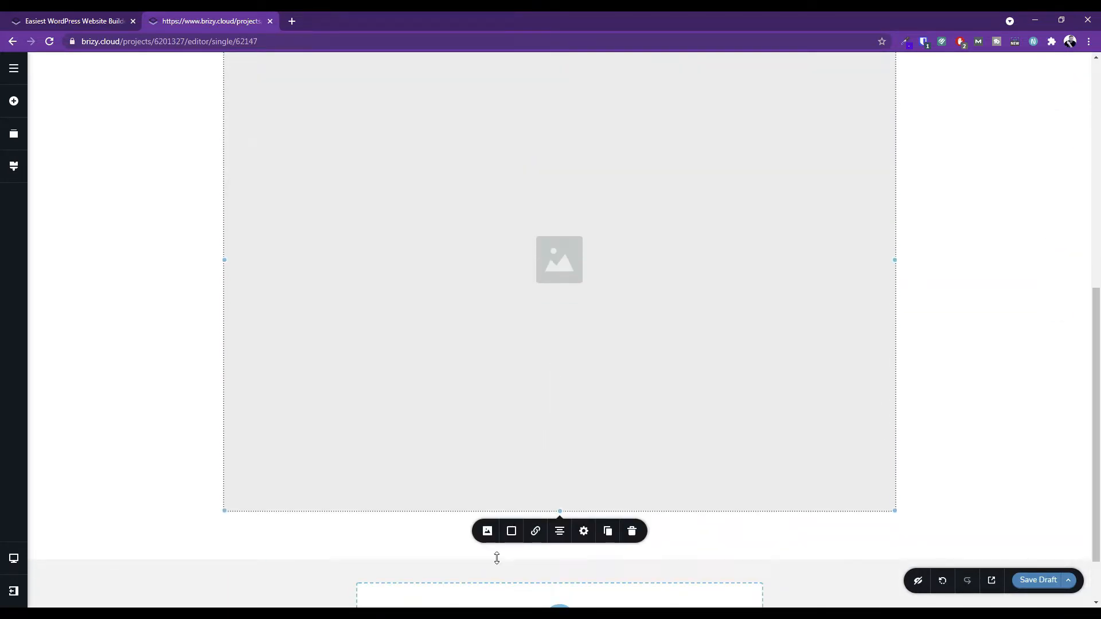
click(487, 532)
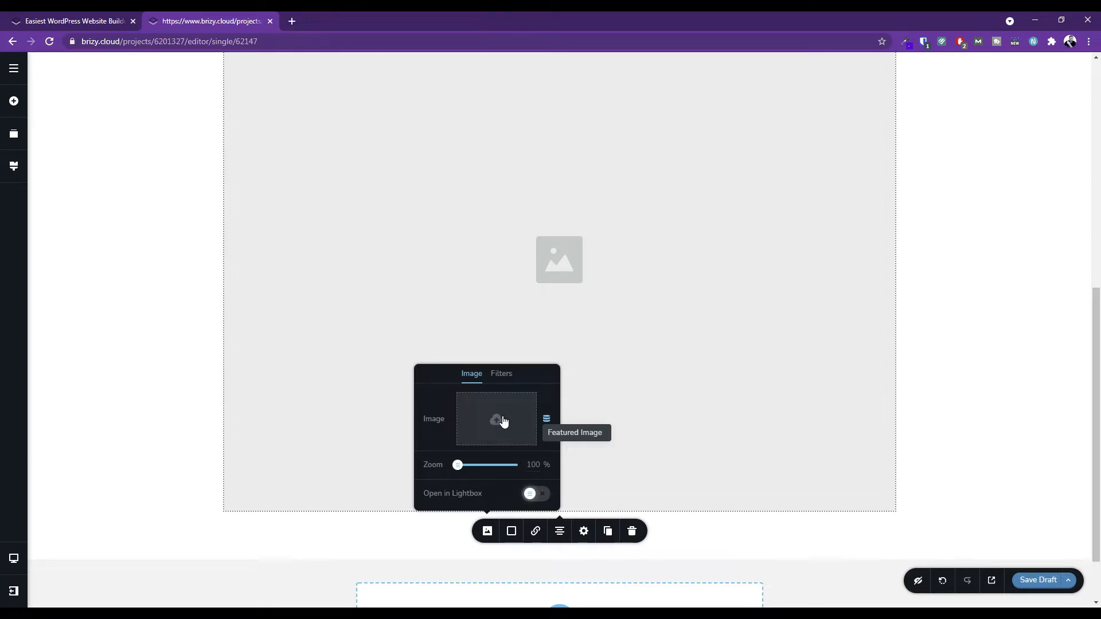
click(558, 431)
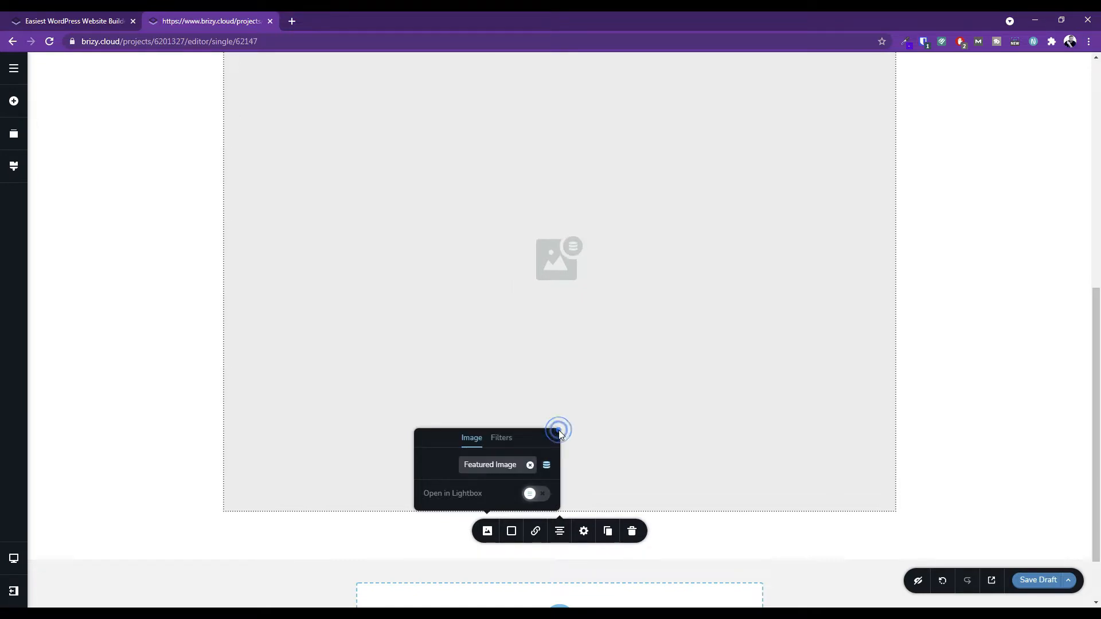
Set the width of the block holding the featured image to Full.
scroll(689, 321, up, 5)
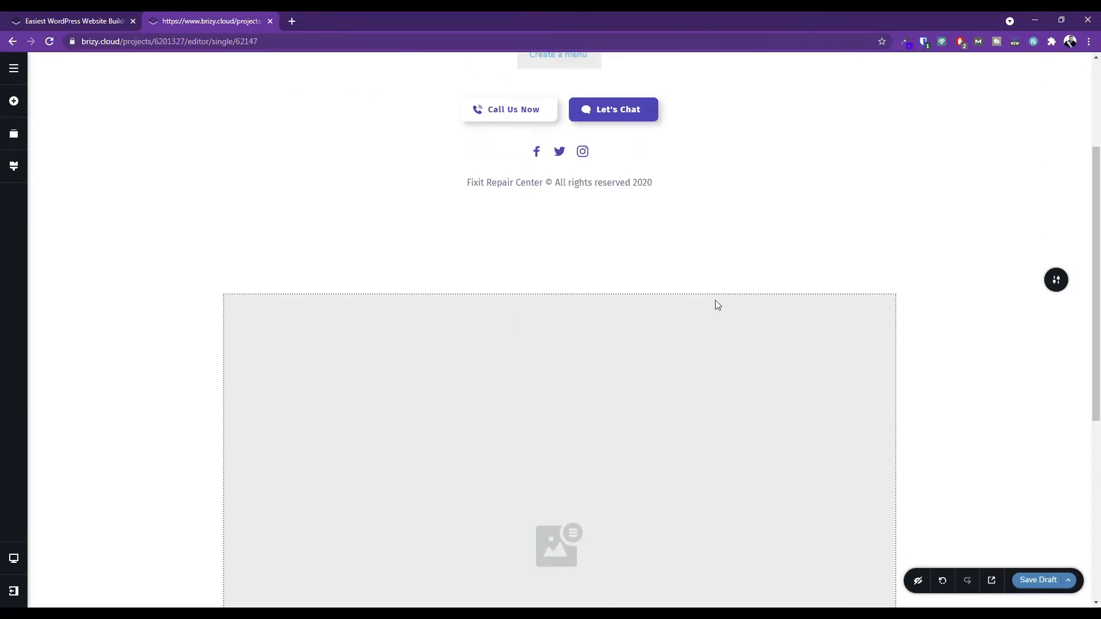
click(1058, 280)
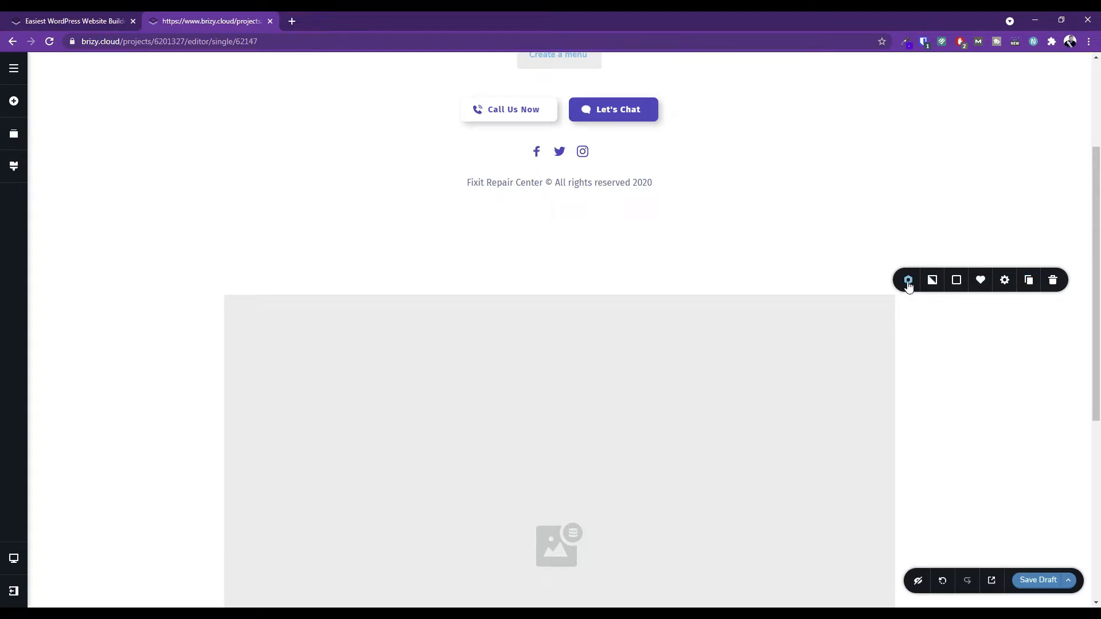
click(1004, 281)
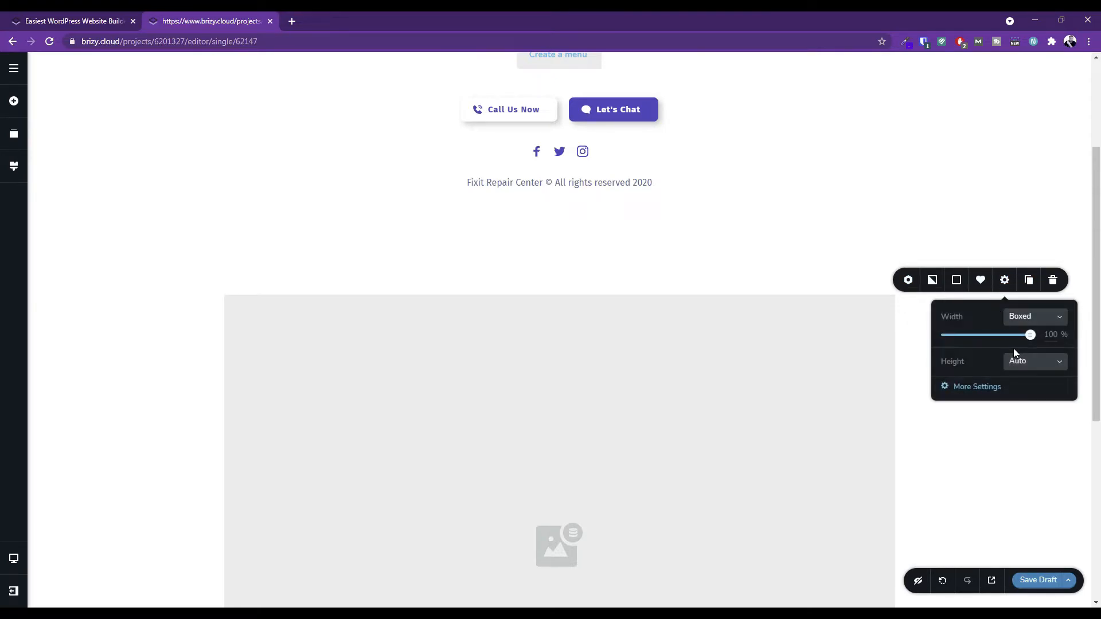
click(1037, 322)
click(1027, 355)
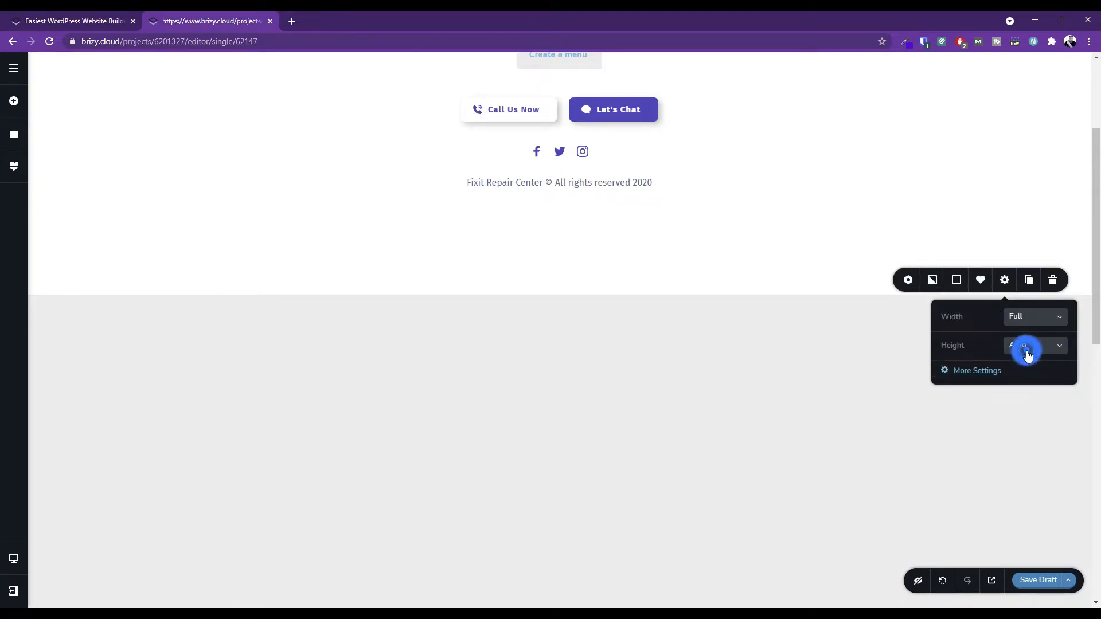
scroll(303, 295, up, 3)
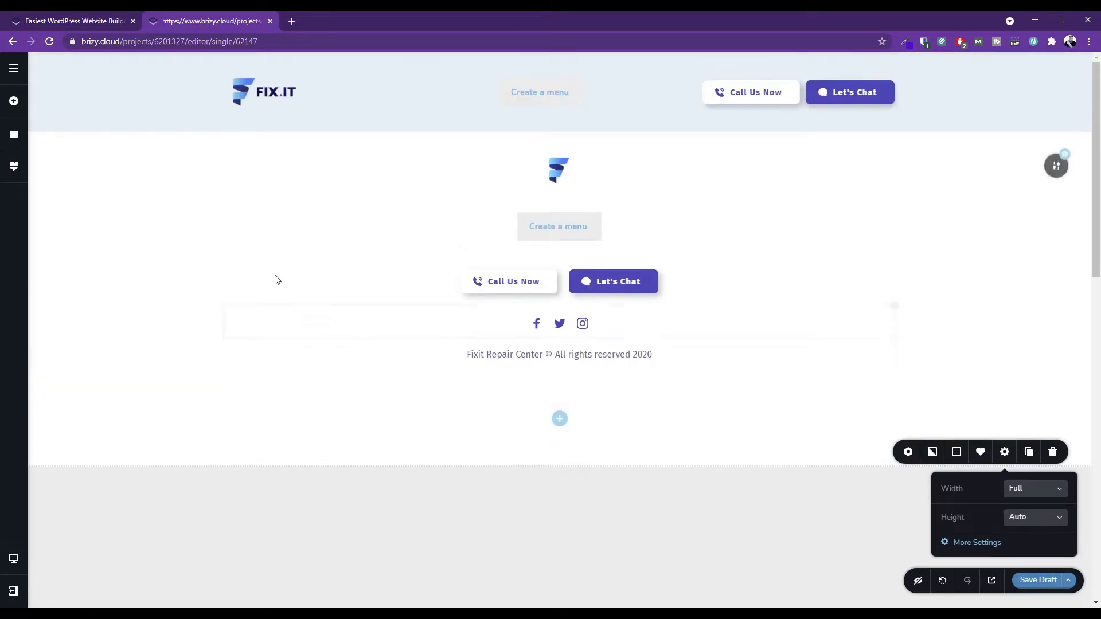
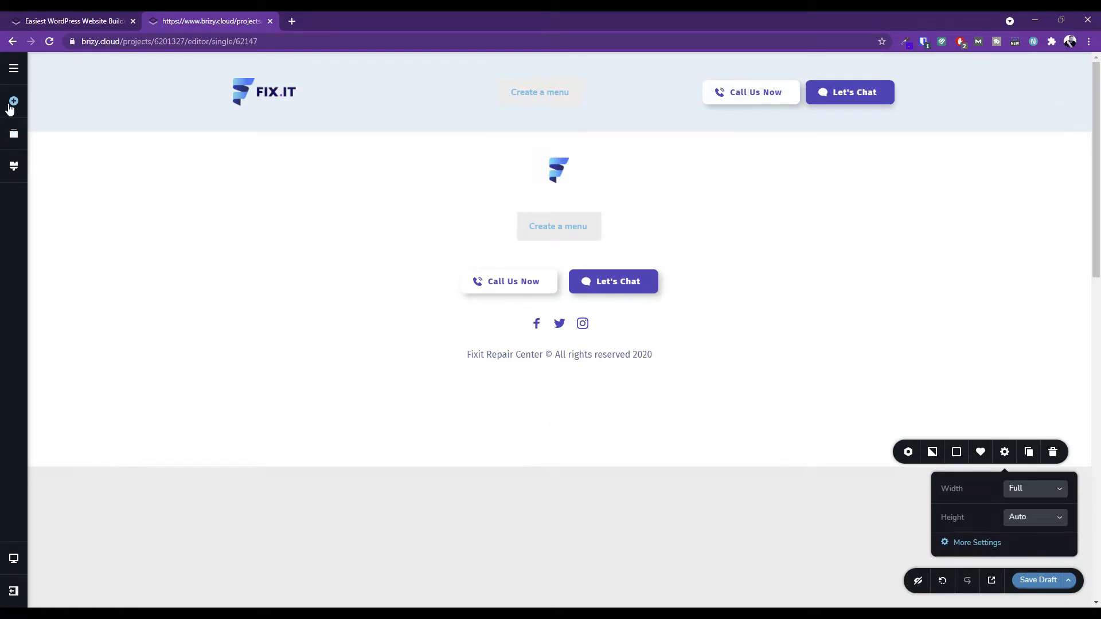
Reorder the page blocks so the image block sits between the header and the footer.
click(13, 133)
drag(124, 236, 118, 172)
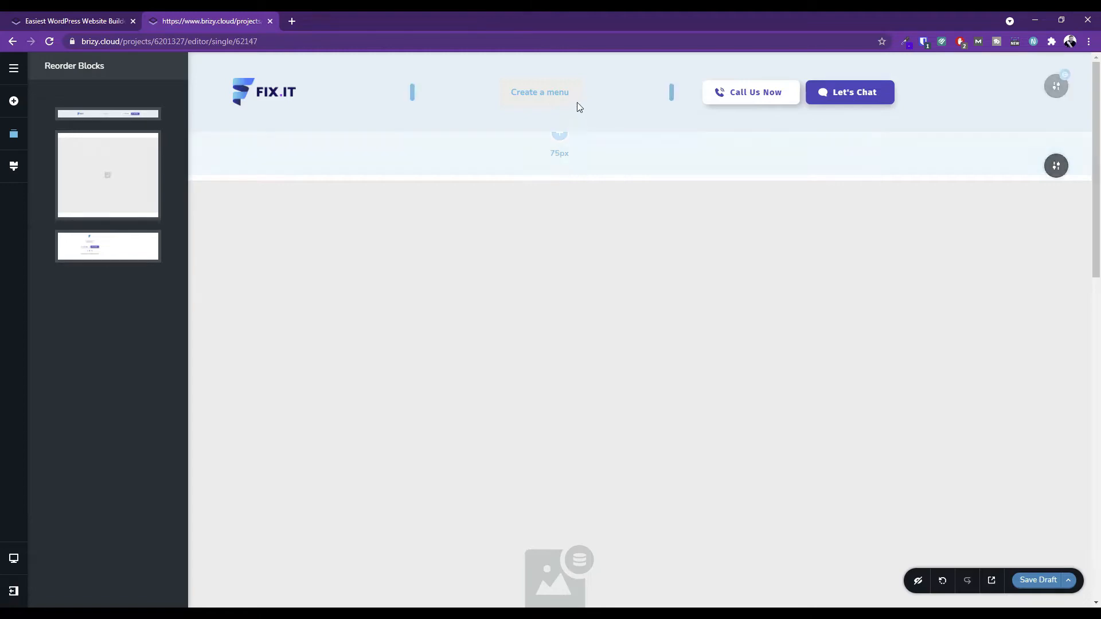
Set the top and bottom padding of the image block to 0 px.
click(1054, 167)
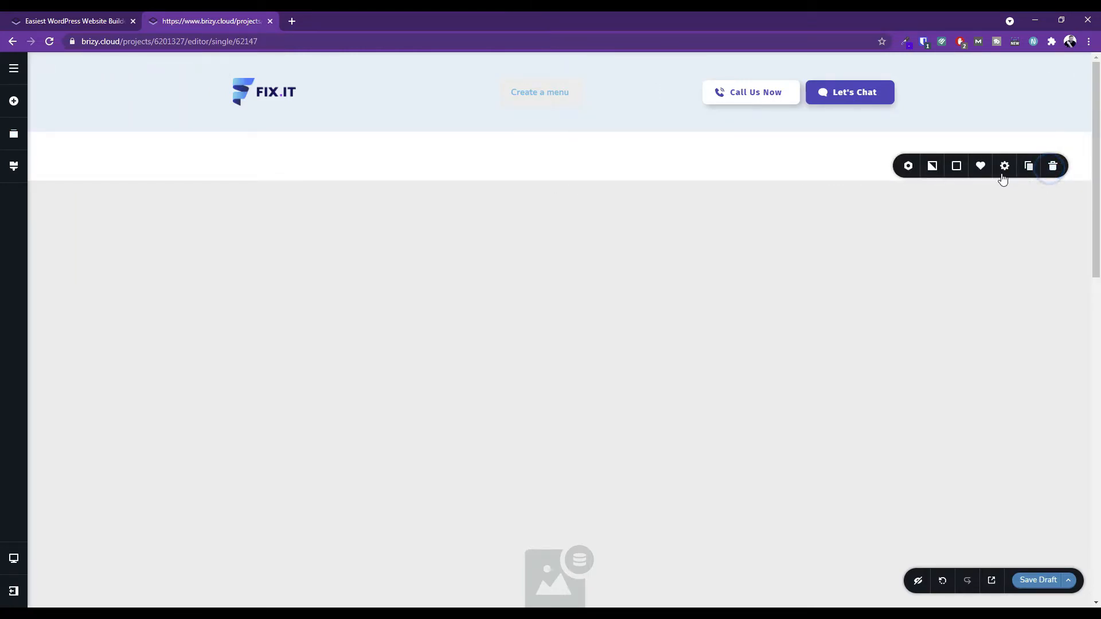
click(1009, 171)
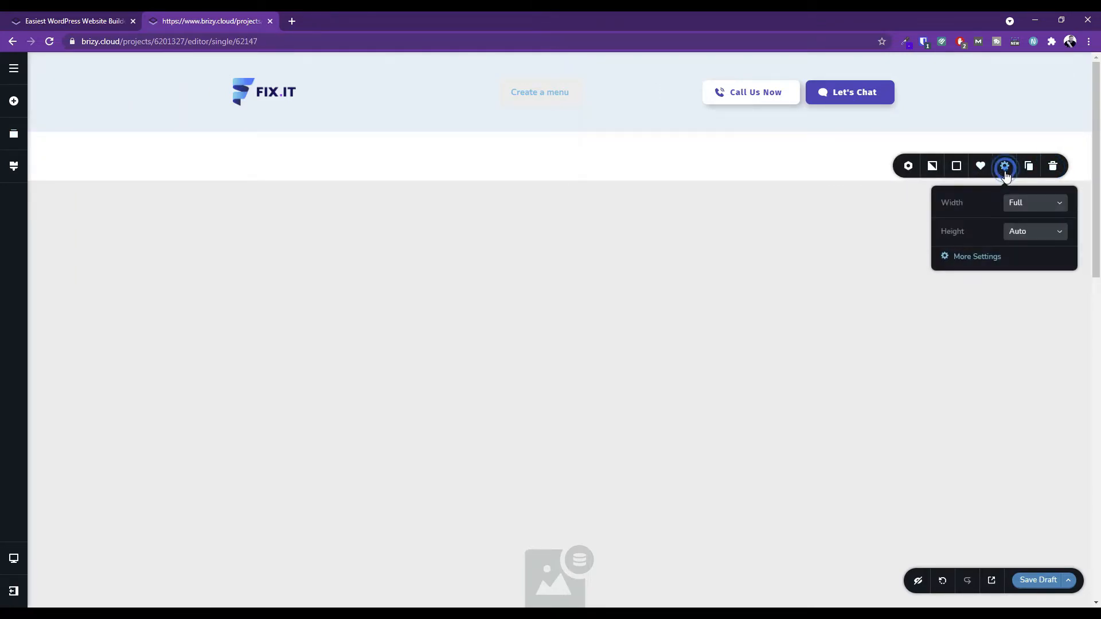
click(977, 256)
double_click(1063, 163)
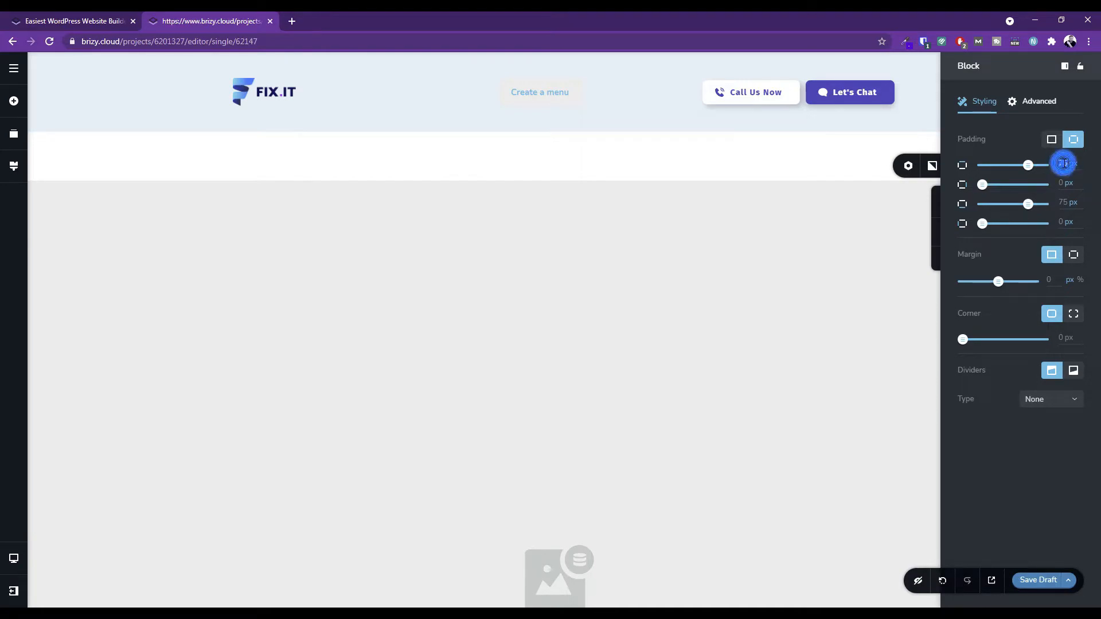
double_click(1062, 202)
text(0)
key(BackSpace)
key(BackSpace)
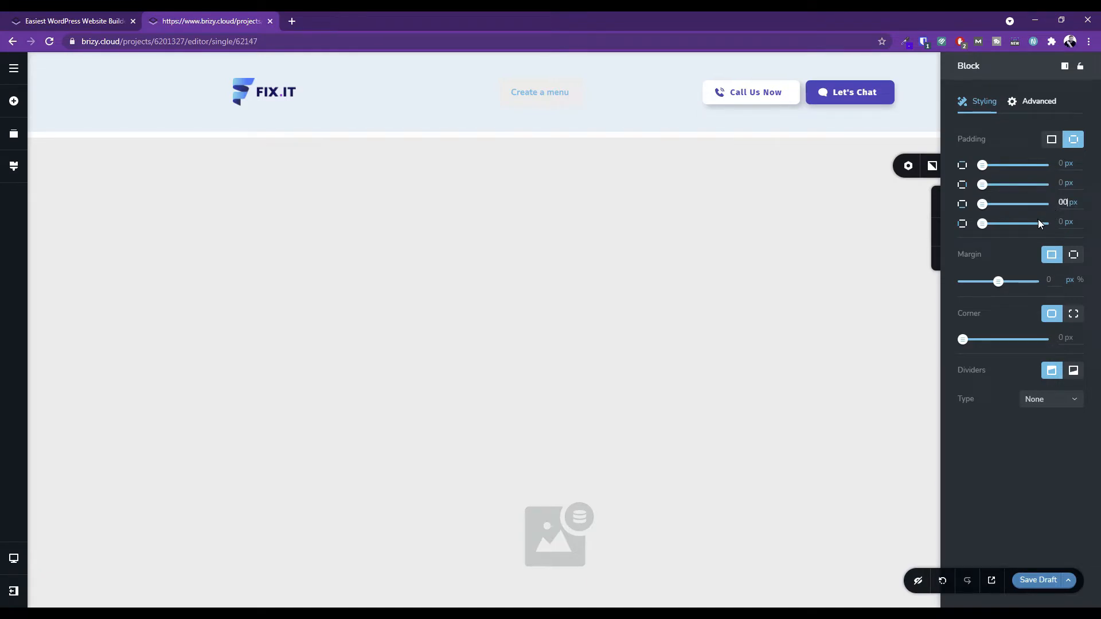
click(769, 263)
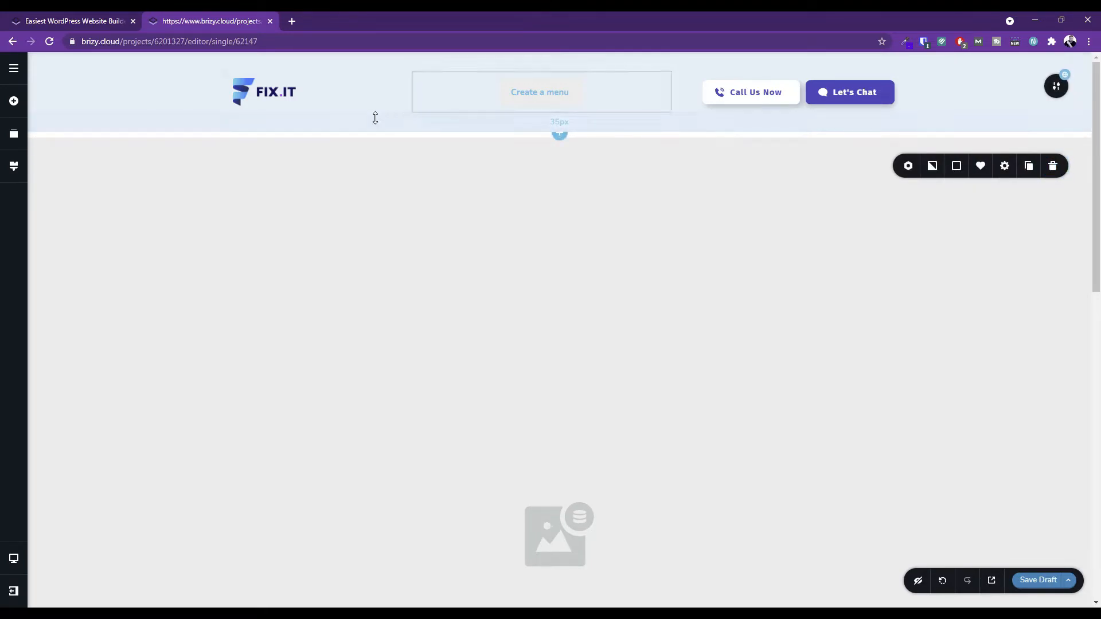
click(255, 276)
Try a custom height and the Full Height option on the image block.
scroll(322, 269, down, 8)
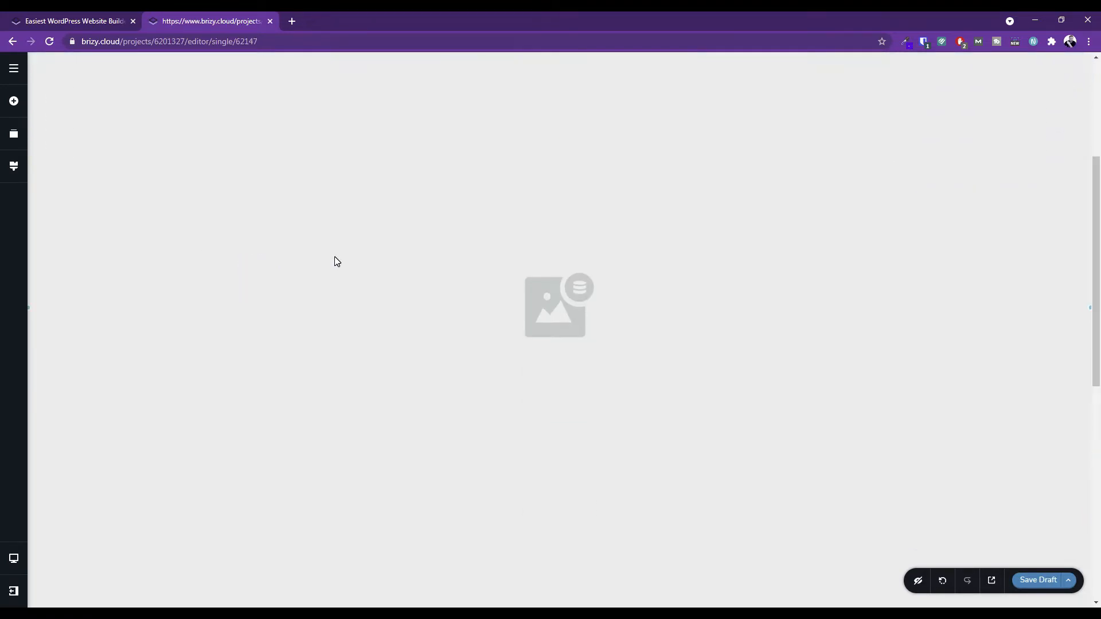
scroll(400, 273, up, 5)
scroll(403, 278, down, 3)
scroll(441, 285, up, 6)
mouse_move(1055, 166)
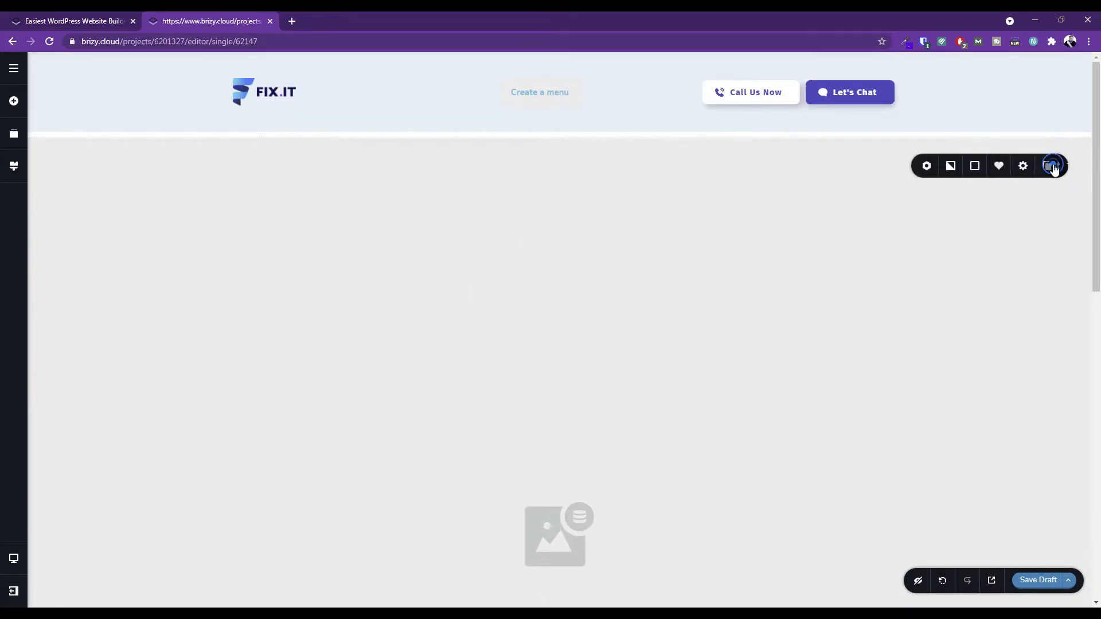
click(1004, 166)
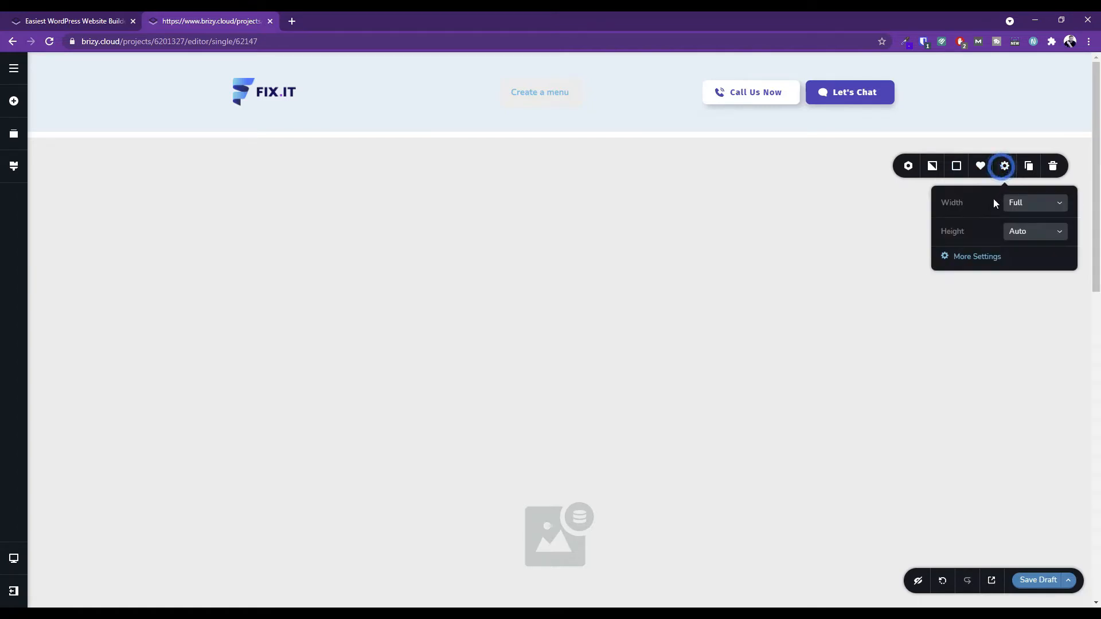
click(1035, 233)
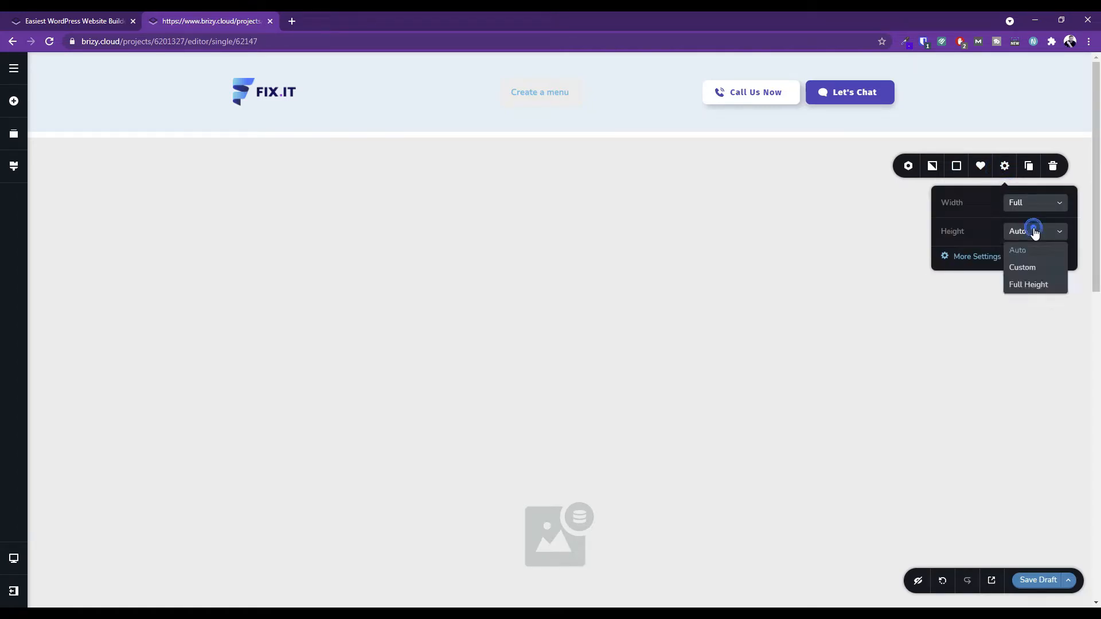
click(1026, 268)
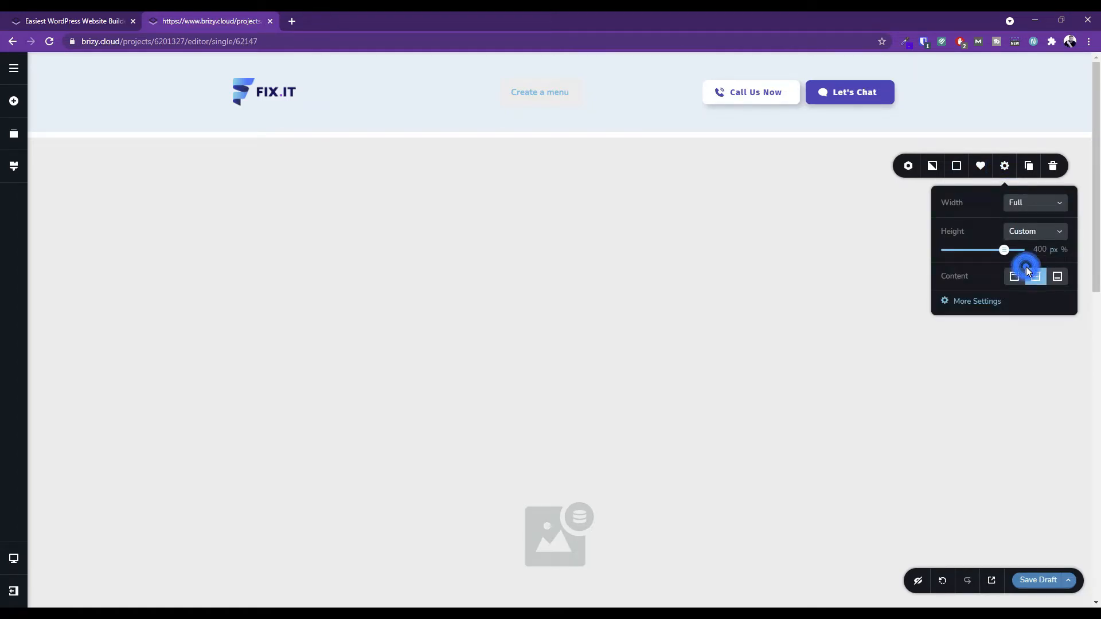
mouse_move(1004, 251)
mouse_down()
mouse_move(986, 254)
mouse_move(998, 256)
mouse_up()
click(1026, 231)
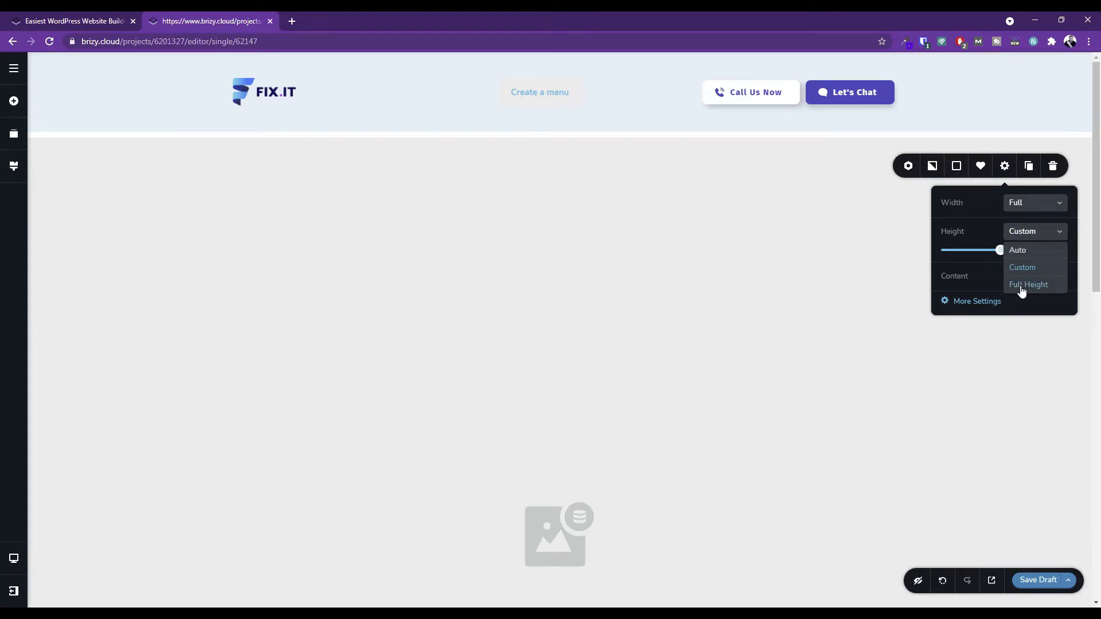
click(1021, 286)
Set the image block's height to a custom 350 px and save the draft.
click(1021, 230)
click(1015, 266)
drag(1001, 251, 997, 256)
click(1039, 250)
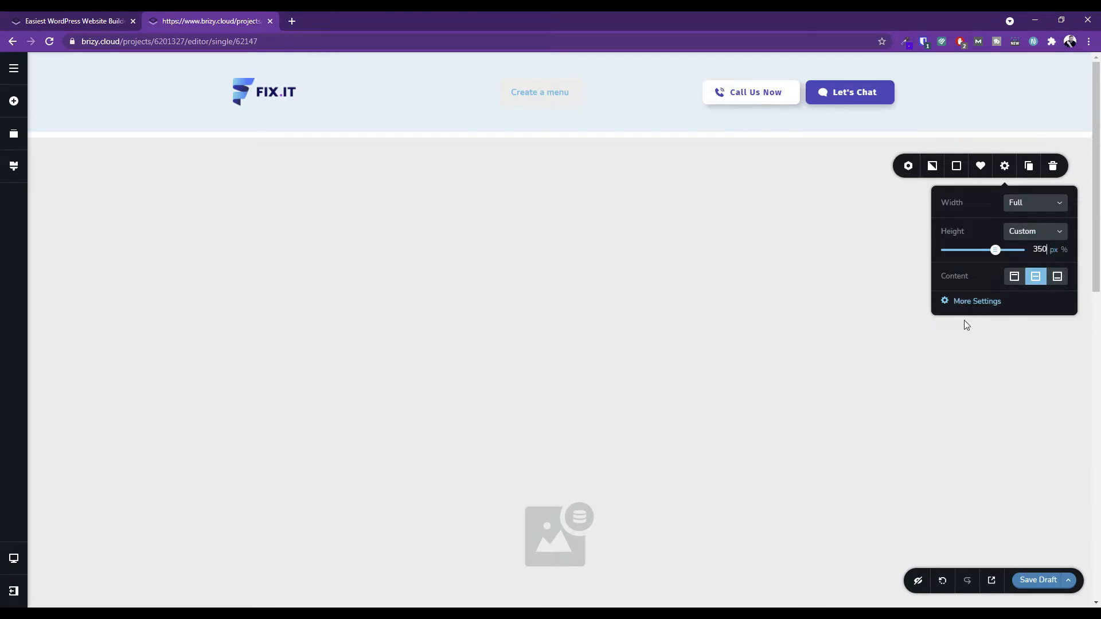
click(1038, 580)
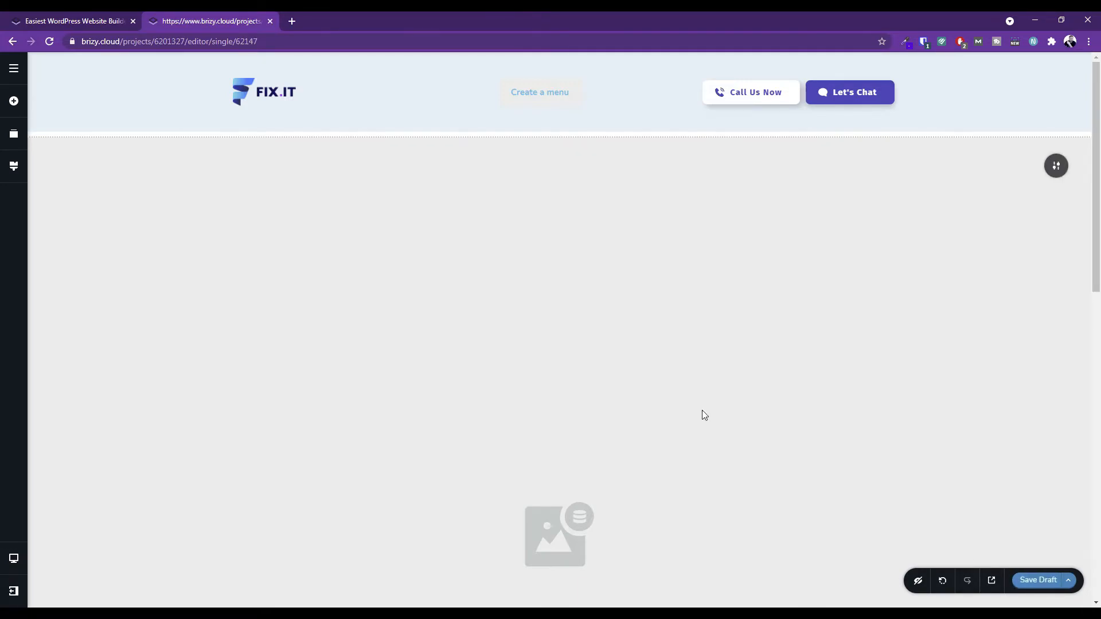
Examine the post template's layout from the header through the image block to the footer.
scroll(576, 281, down, 10)
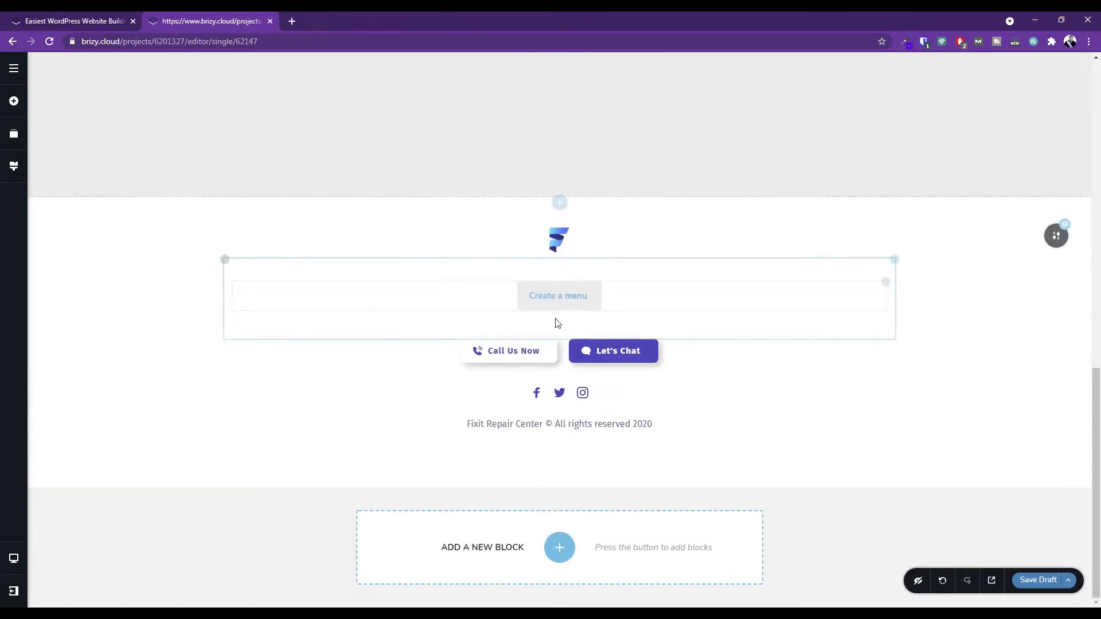
scroll(508, 207, up, 10)
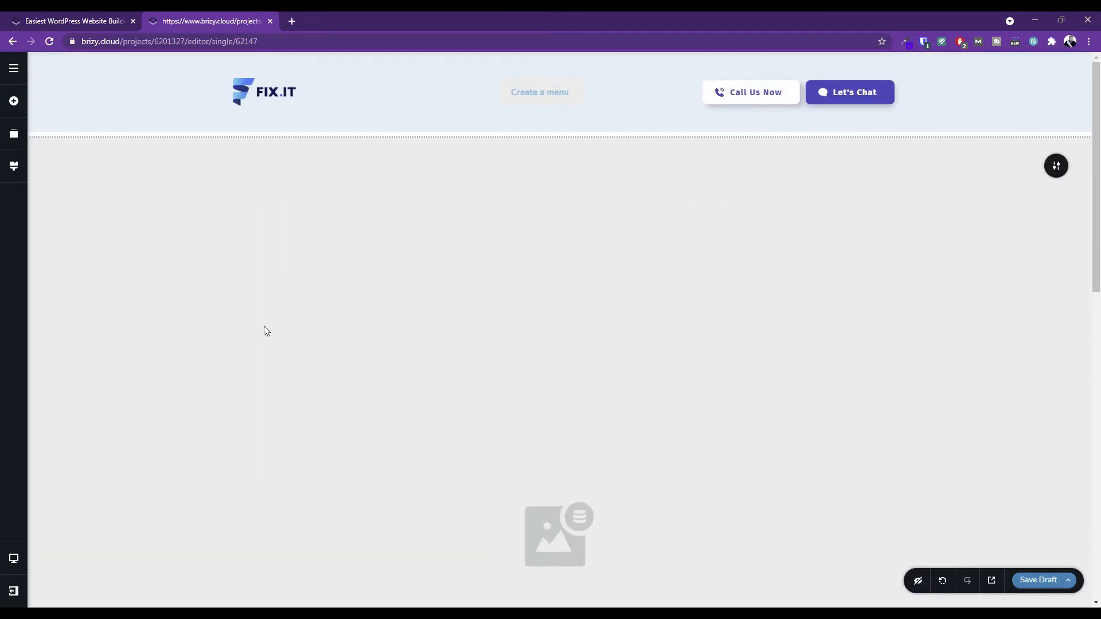
scroll(370, 283, down, 7)
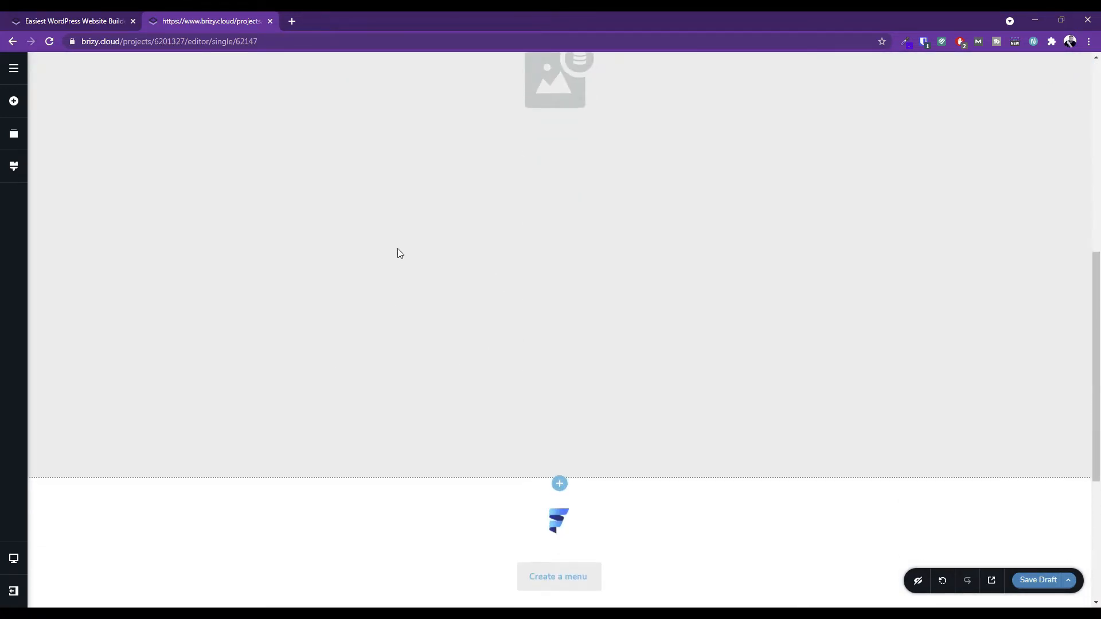
scroll(459, 320, up, 7)
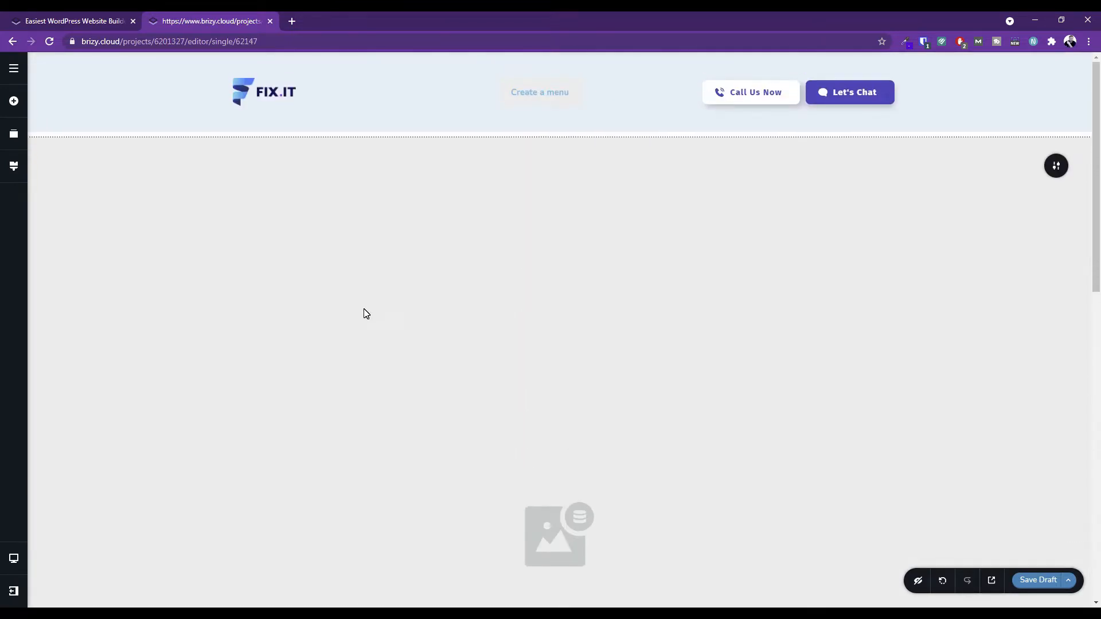
scroll(322, 304, down, 4)
scroll(278, 302, down, 4)
scroll(86, 171, up, 3)
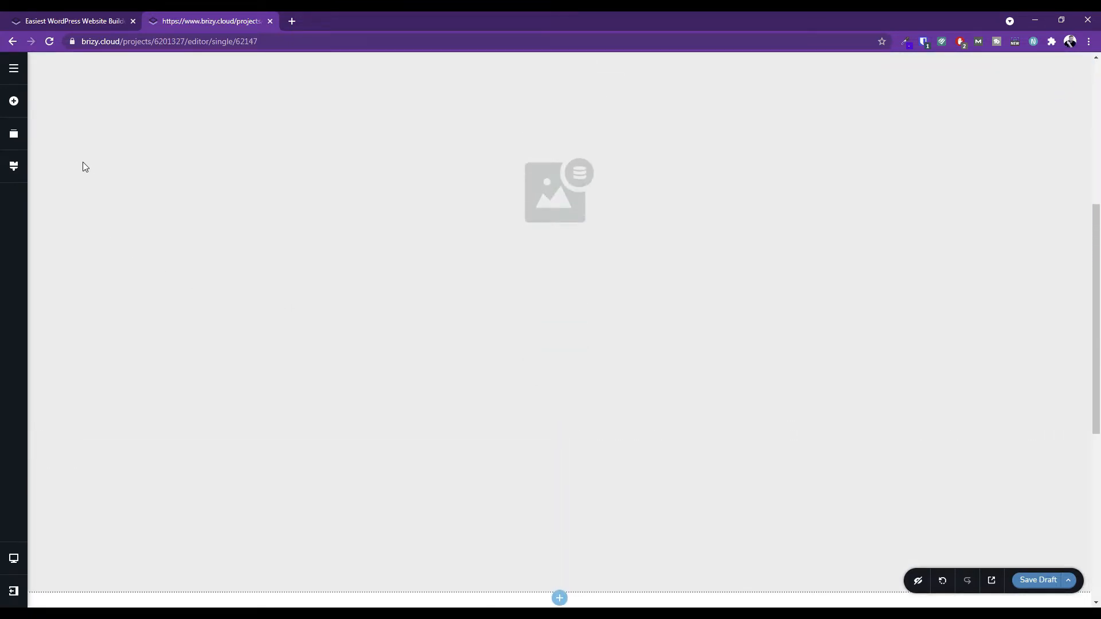
scroll(447, 260, up, 5)
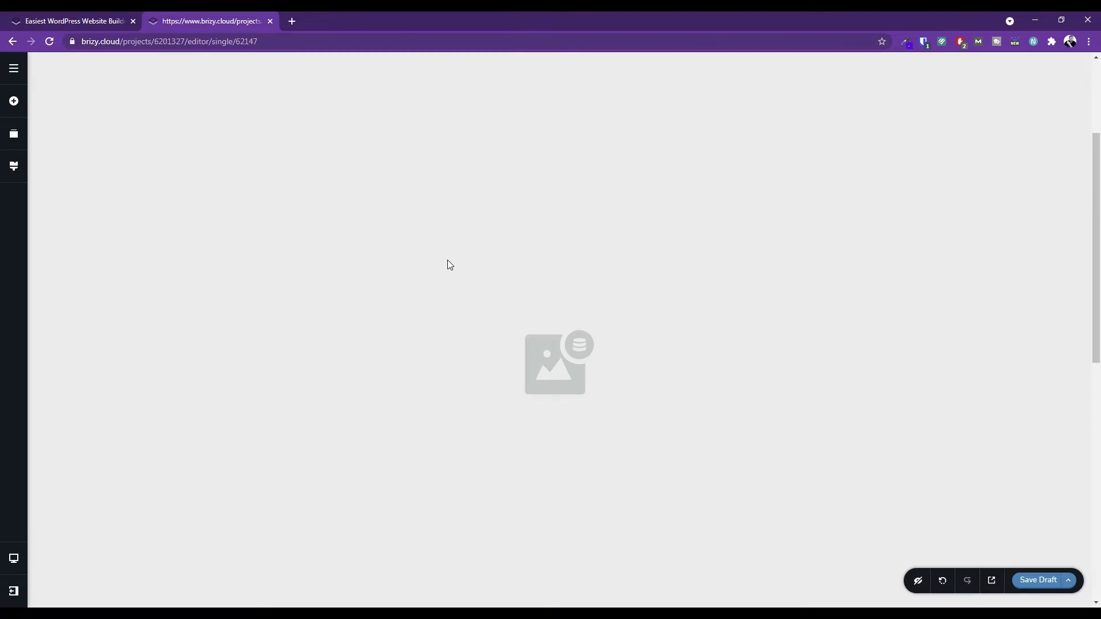
Add a Title element between the header and the image placeholder.
click(14, 69)
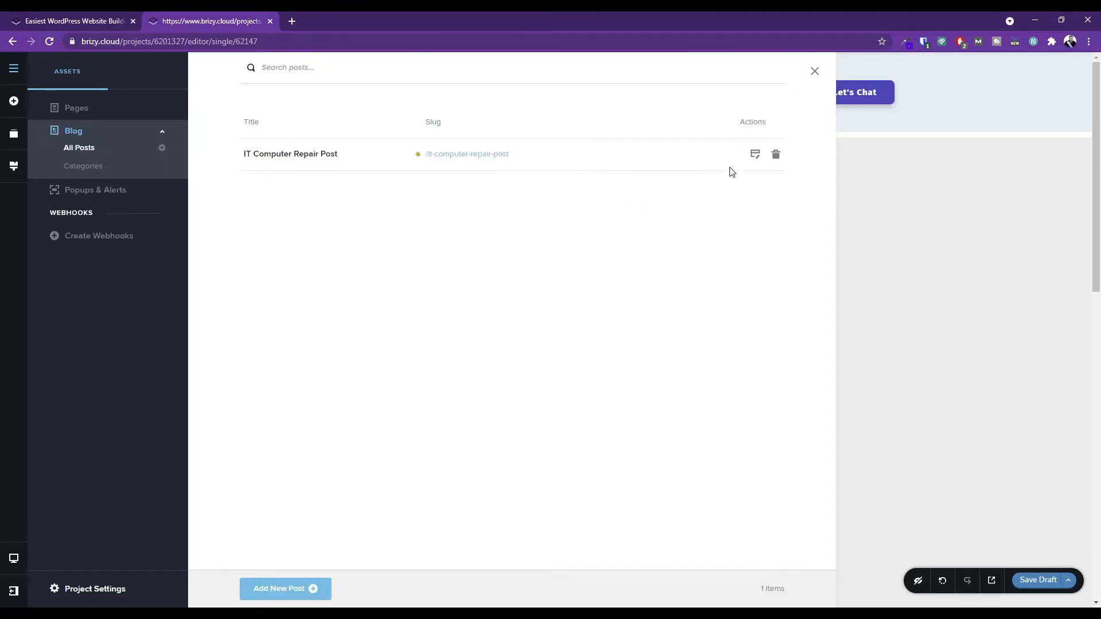
click(814, 71)
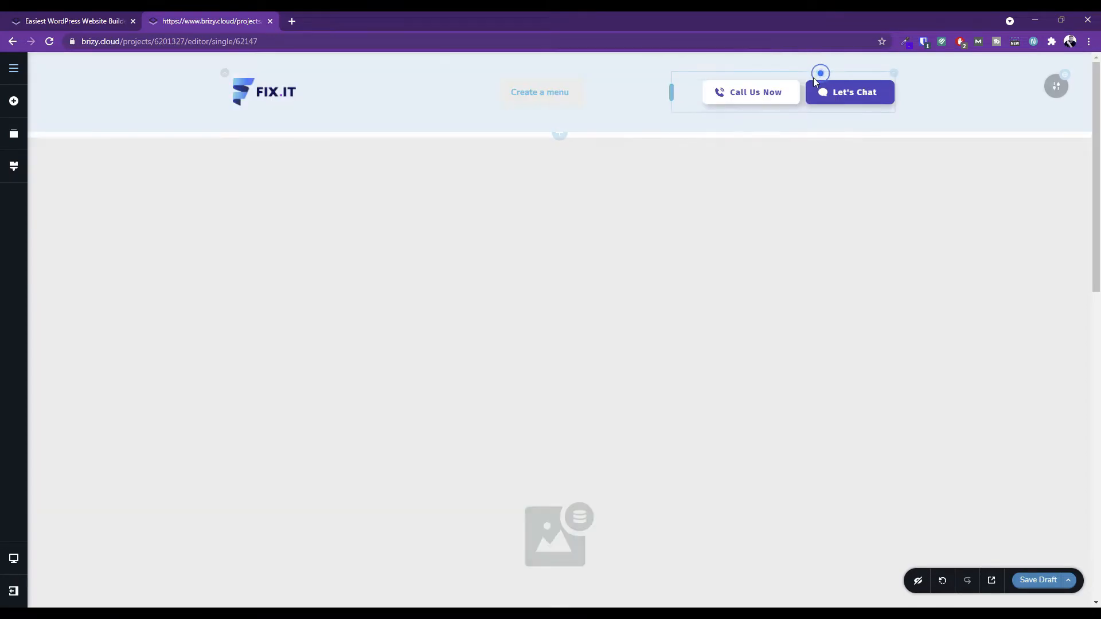
click(13, 100)
drag(69, 154, 574, 161)
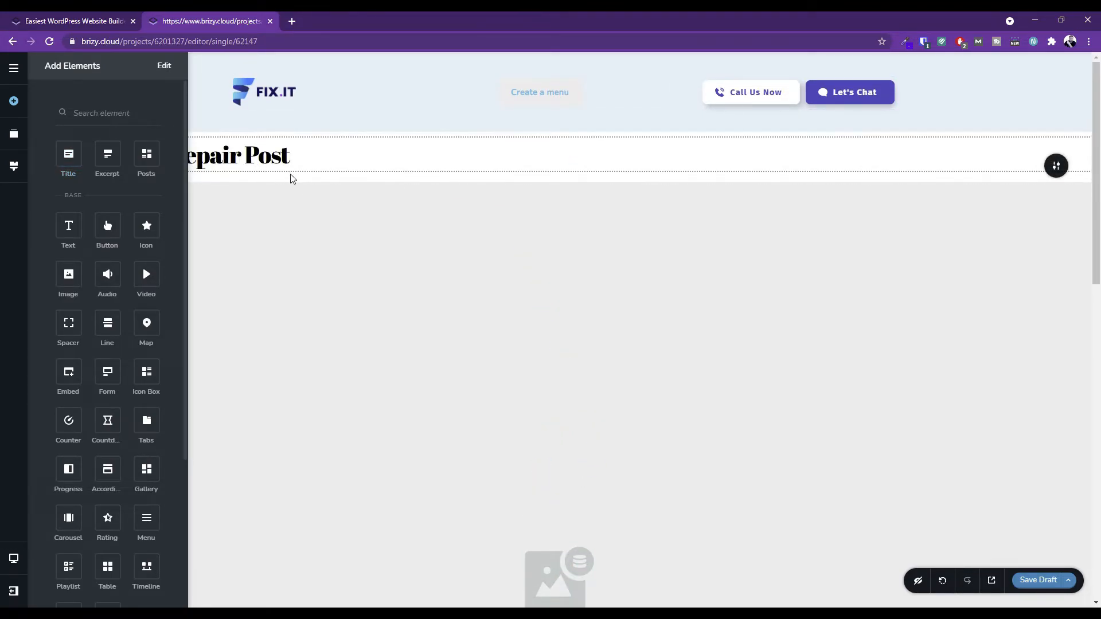
click(558, 447)
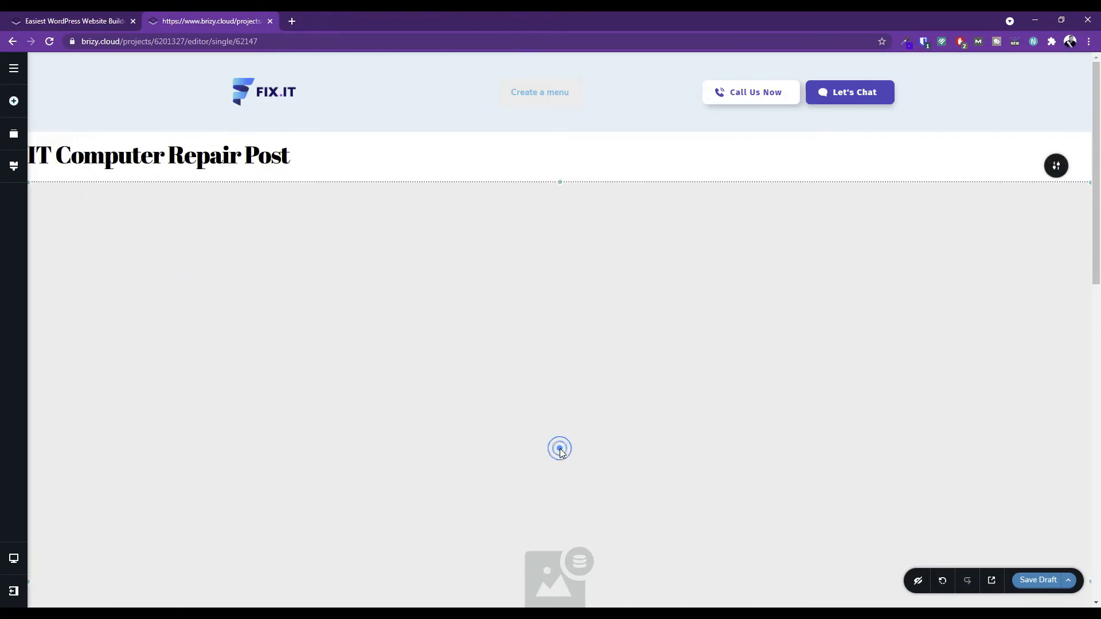
Move the post title element below the image placeholder, directly above the footer.
double_click(248, 163)
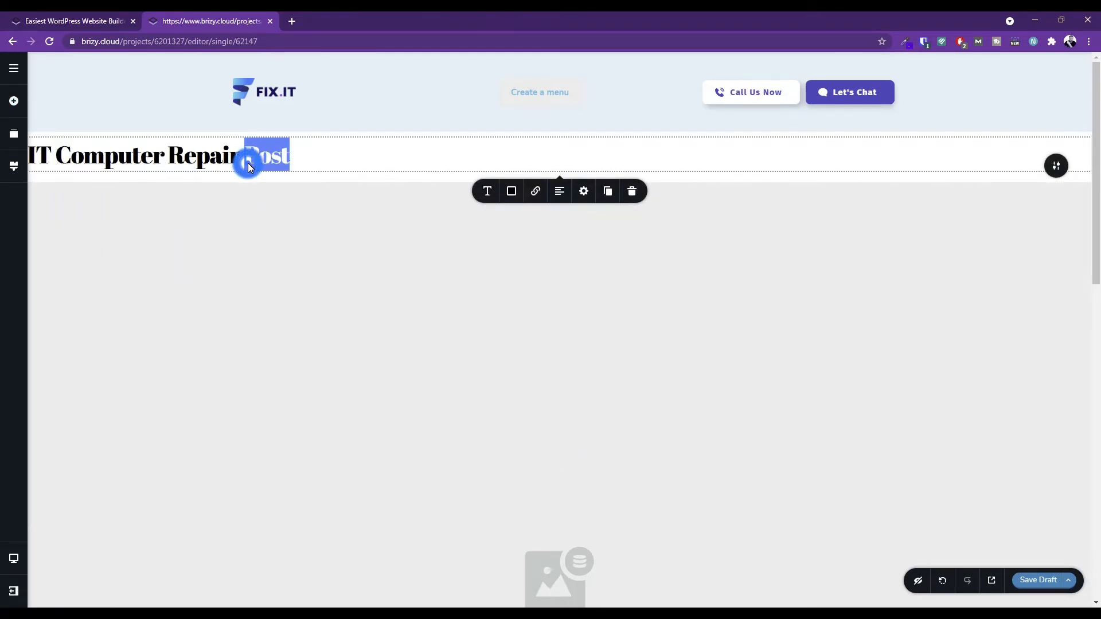
double_click(180, 152)
triple_click(179, 153)
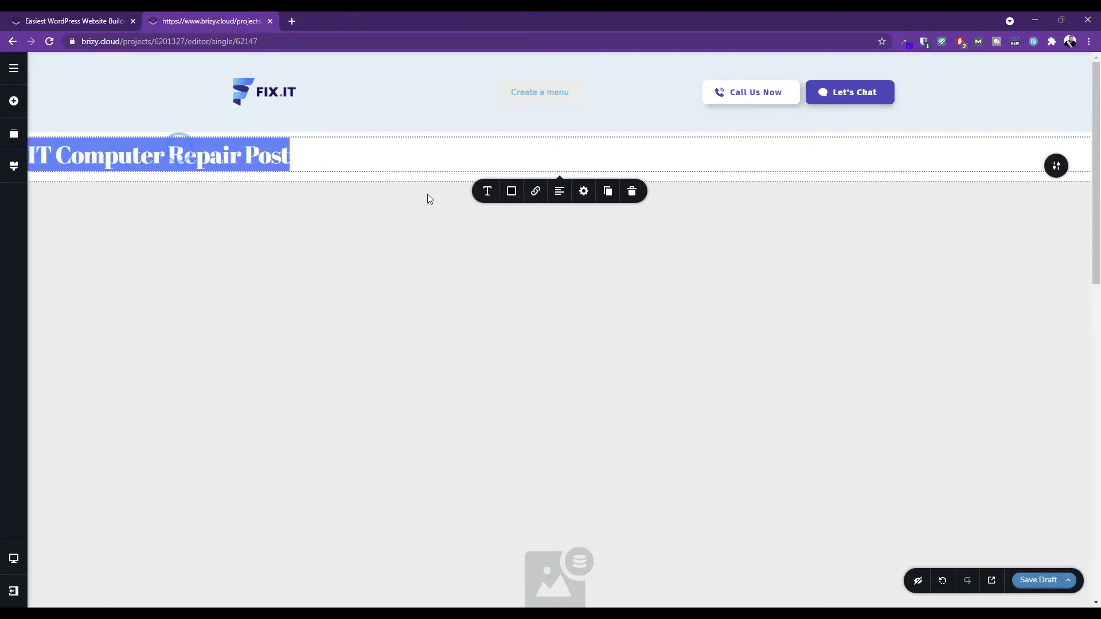
click(882, 163)
click(92, 155)
scroll(314, 246, down, 3)
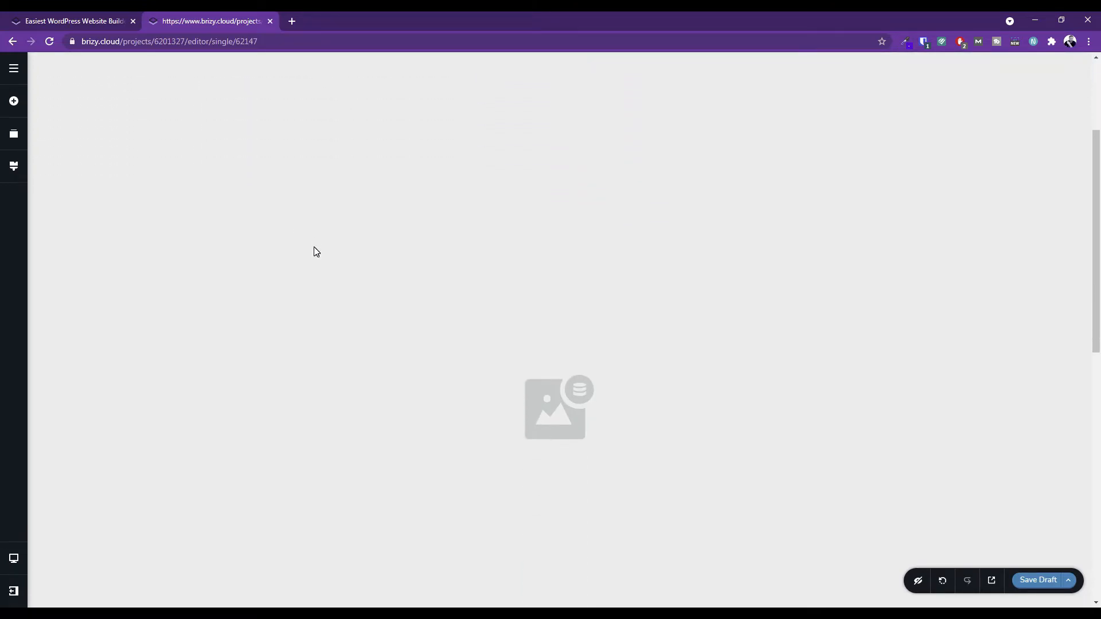
scroll(314, 251, down, 4)
click(539, 344)
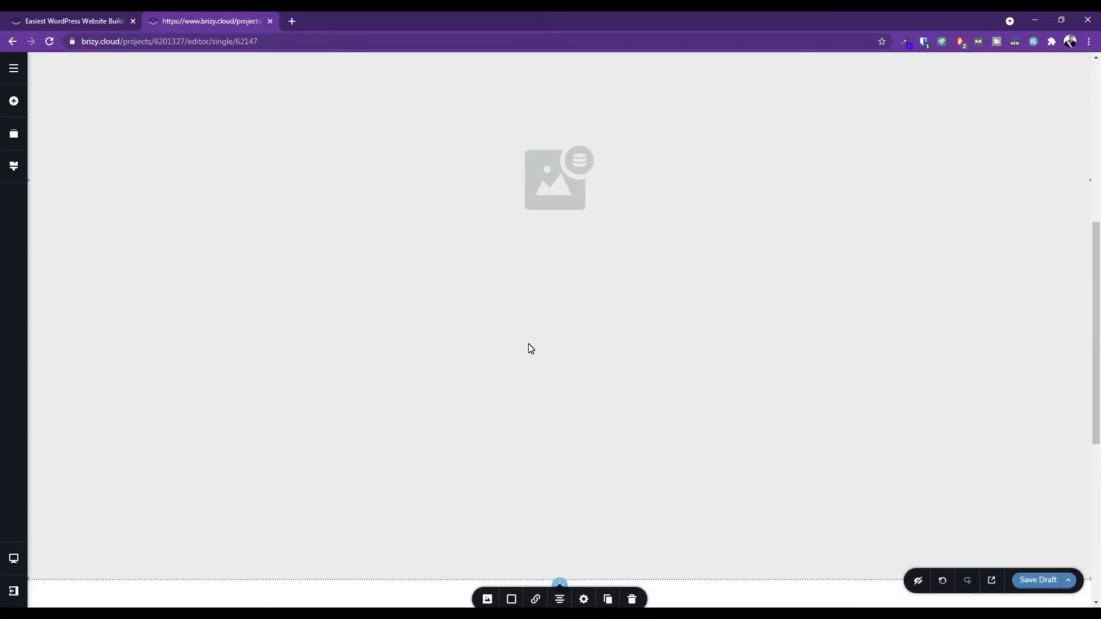
scroll(530, 348, up, 7)
click(169, 163)
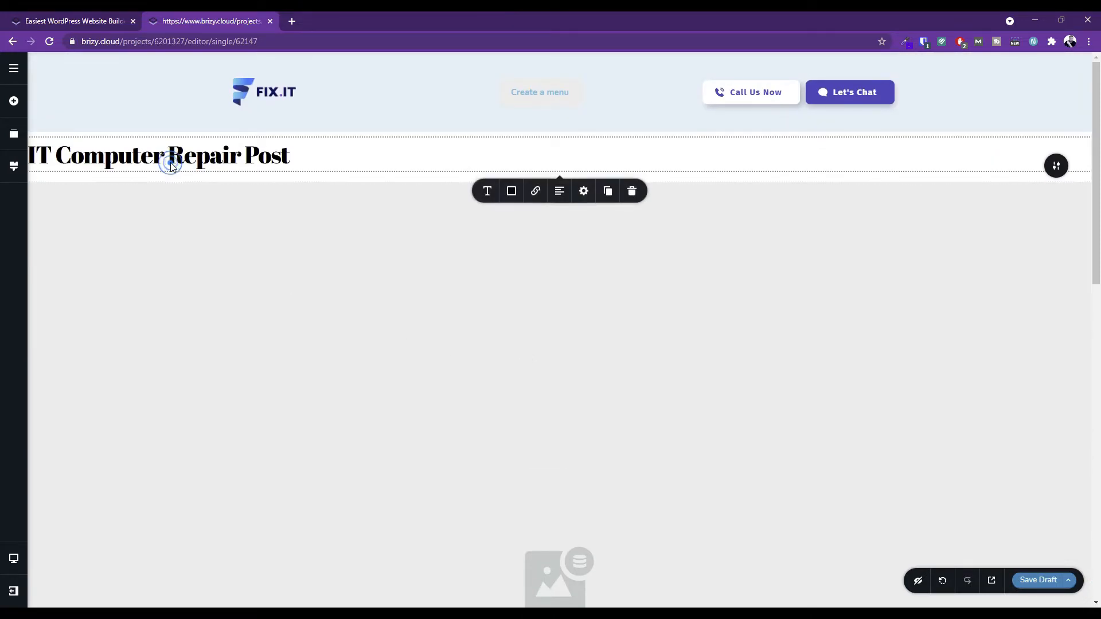
drag(436, 149, 369, 482)
drag(408, 596, 315, 477)
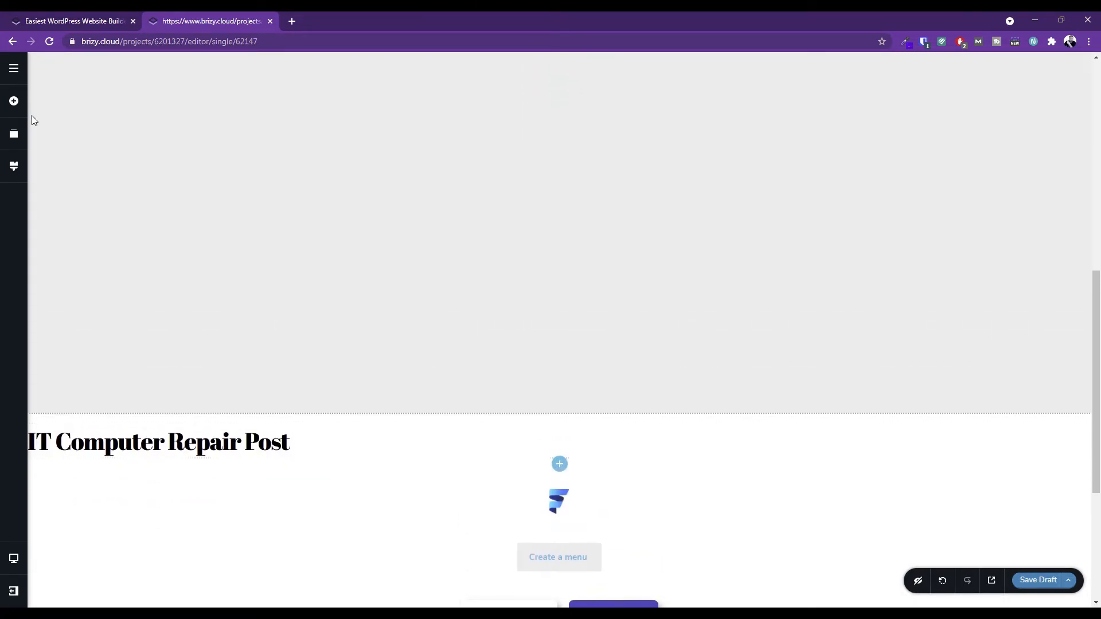
Add a Text element beneath the post title and place the cursor in its paragraph.
click(13, 70)
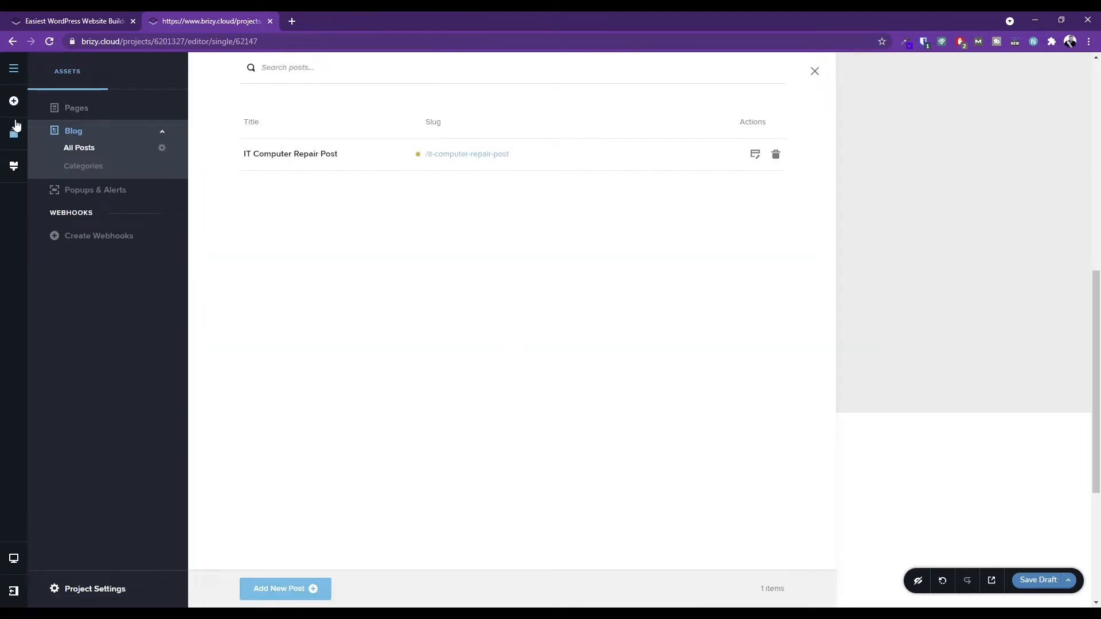
click(16, 103)
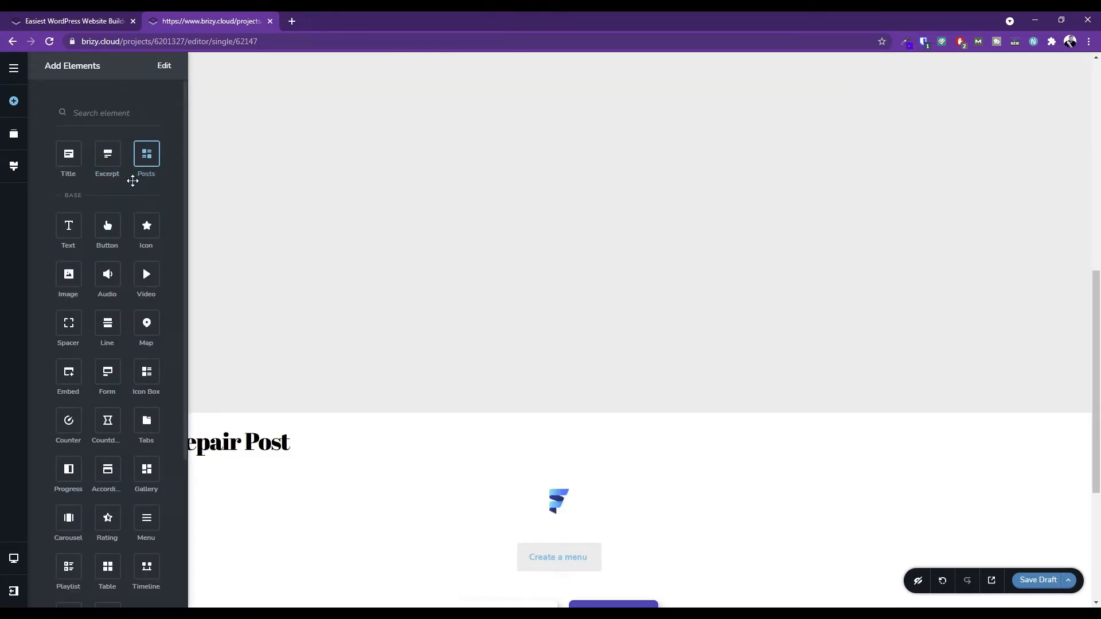
scroll(115, 207, down, 1)
scroll(89, 207, down, 2)
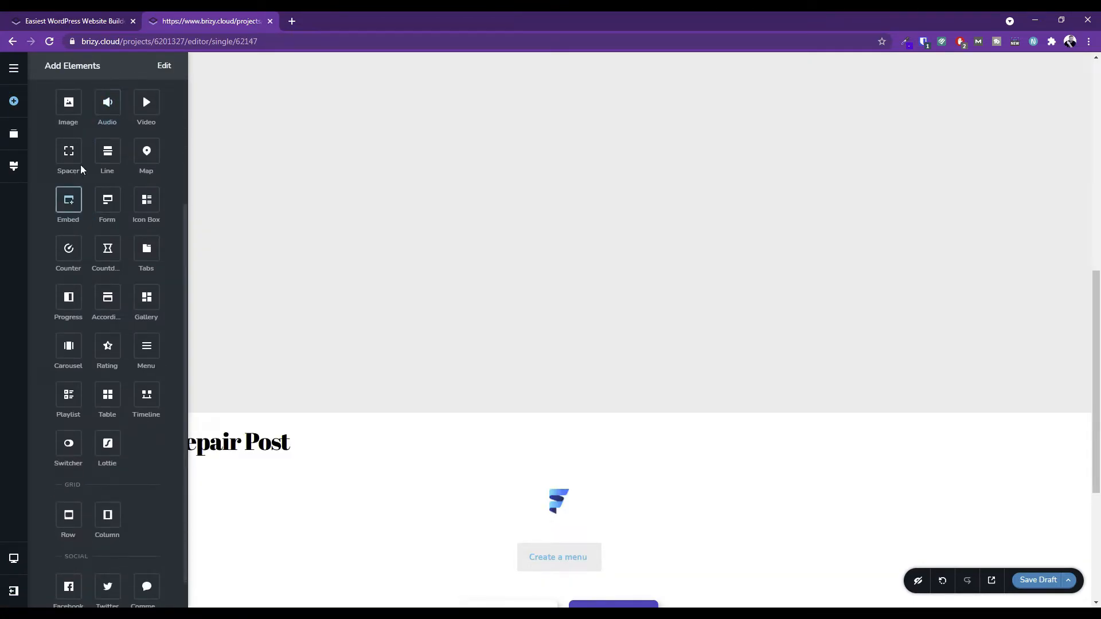
scroll(88, 140, up, 2)
drag(68, 167, 239, 462)
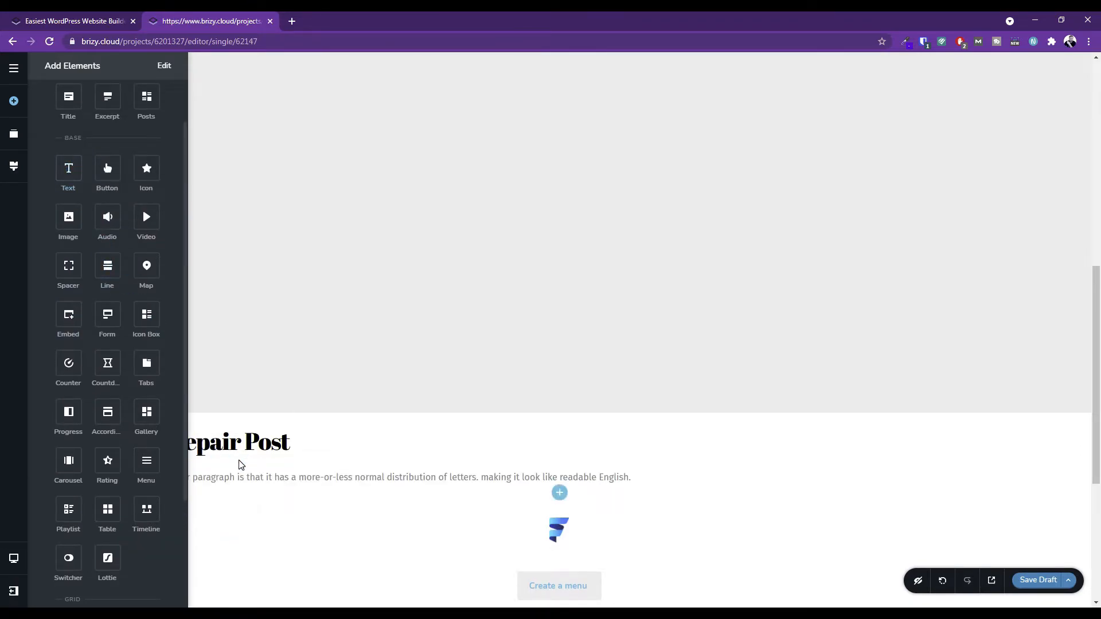
click(354, 482)
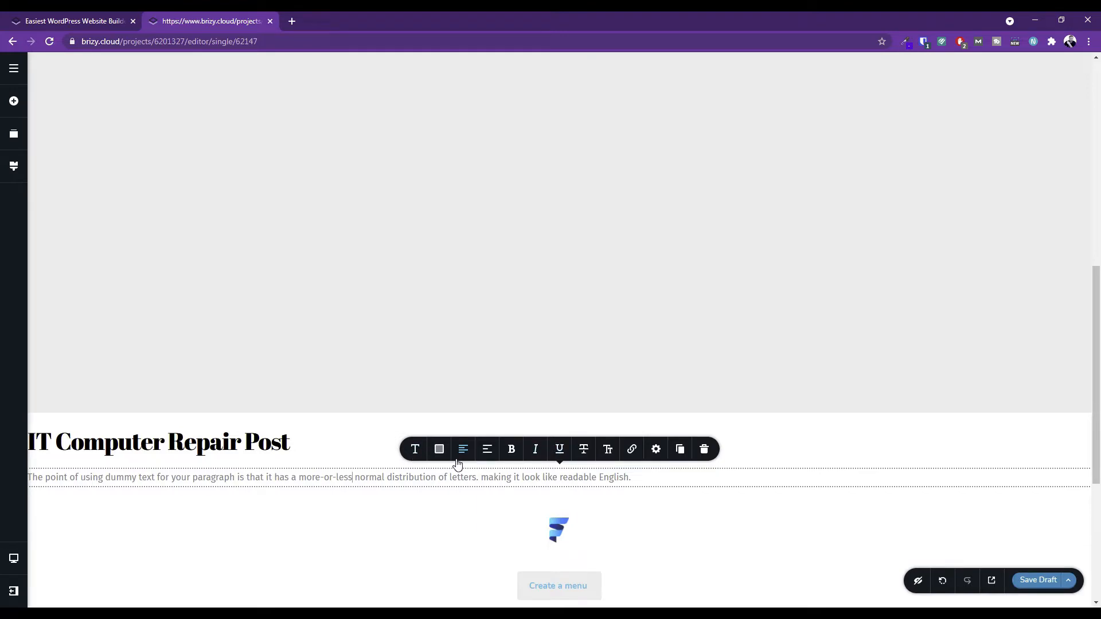
Check the typography settings of the post title and of the paragraph beneath it.
click(165, 443)
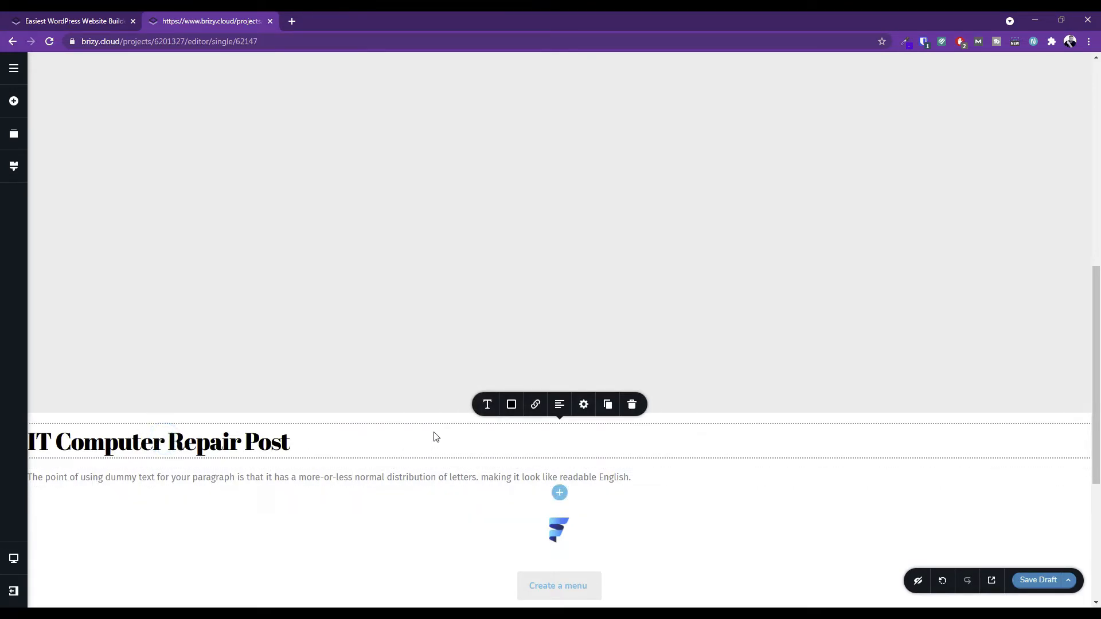
click(488, 405)
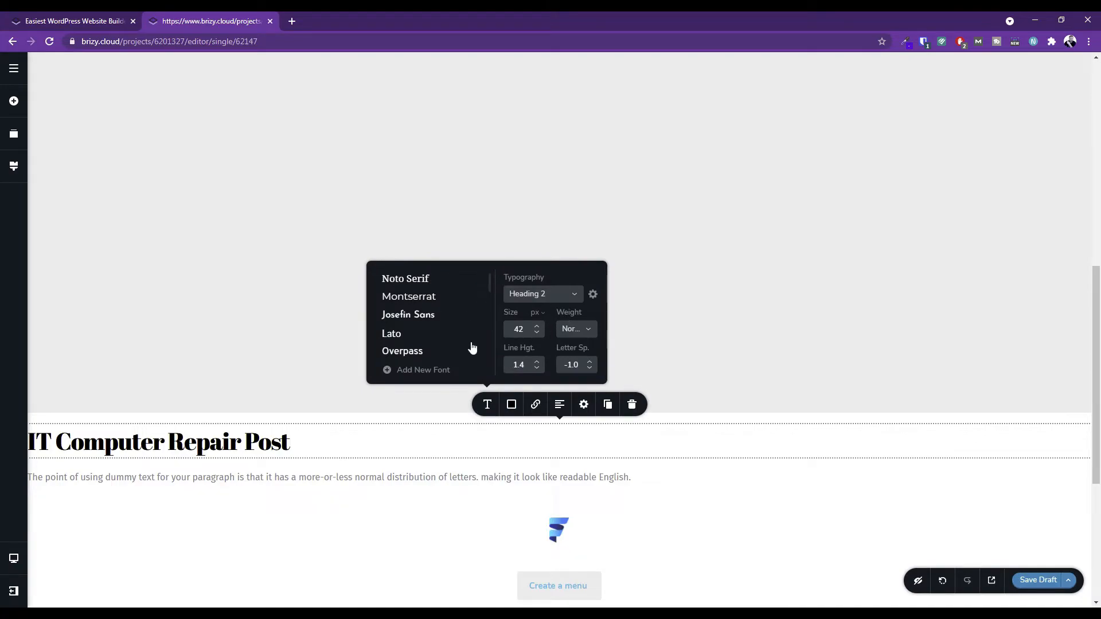
click(284, 447)
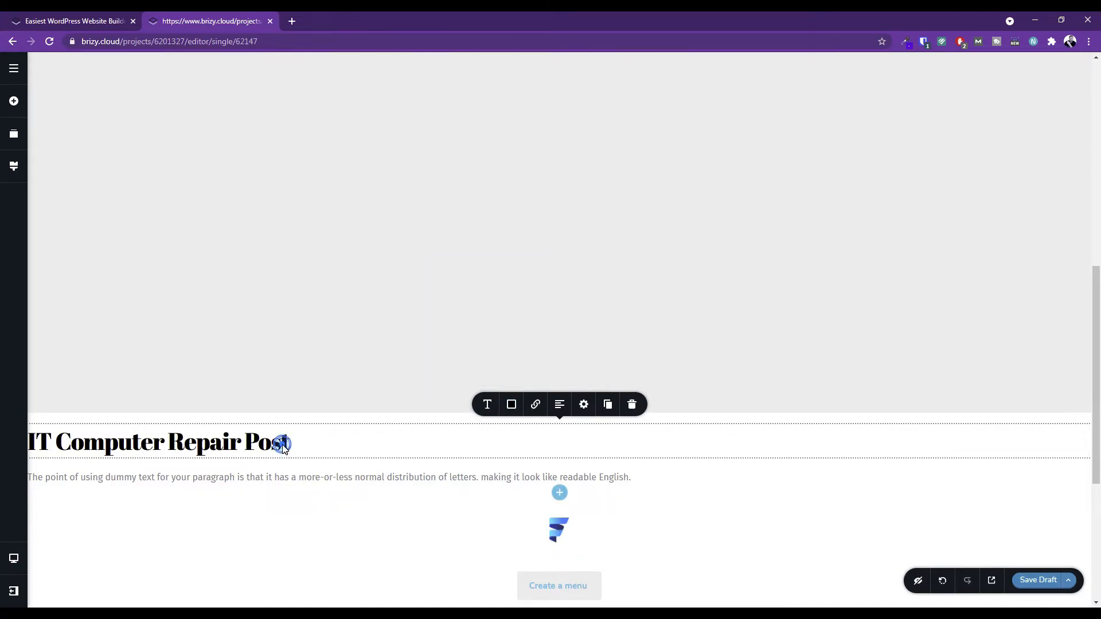
click(292, 488)
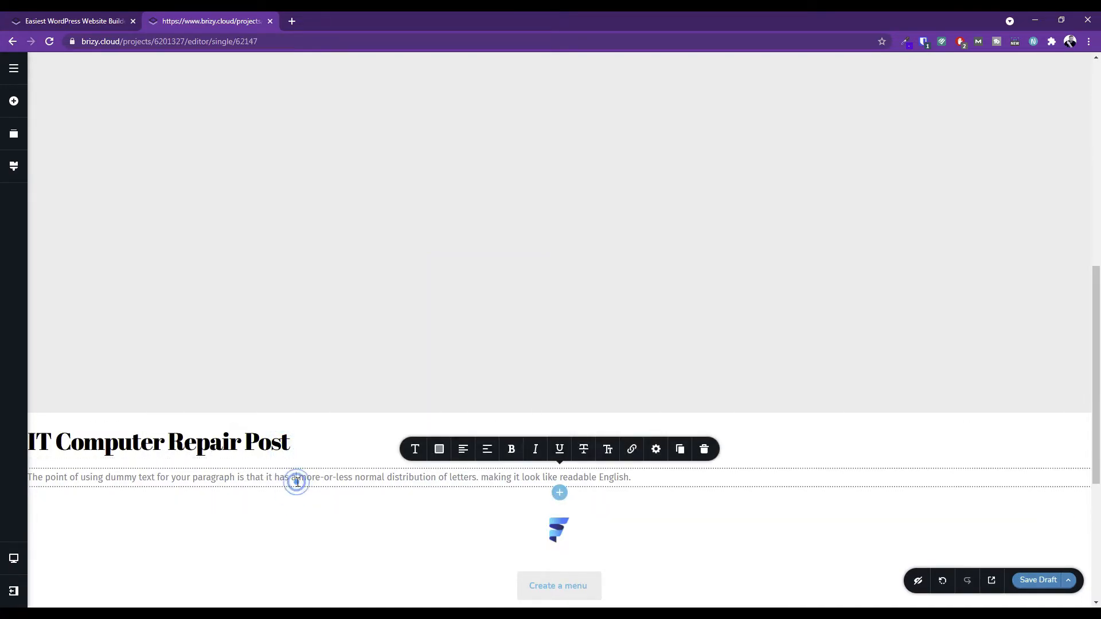
click(416, 451)
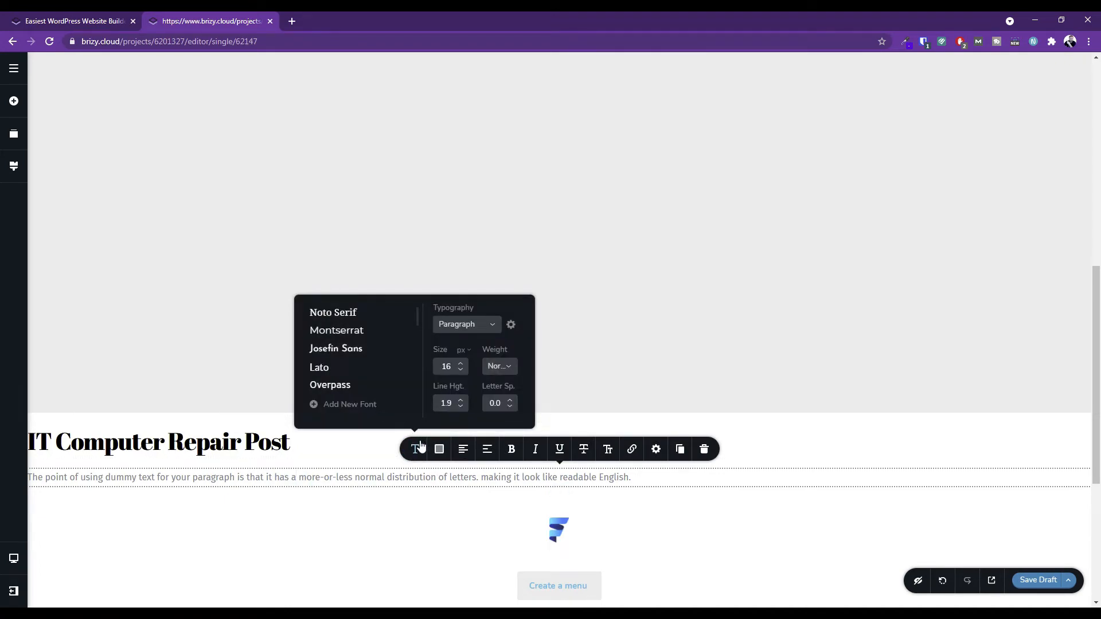
click(416, 452)
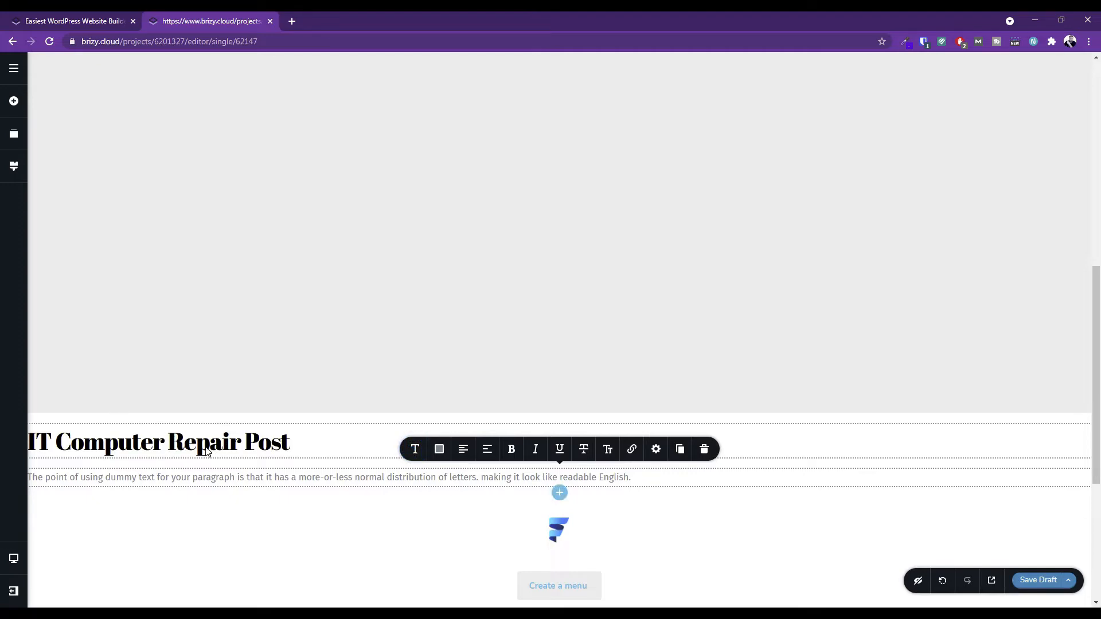
Try uppercase on the paragraph text, revert it, and view the paragraph's typography settings.
click(601, 455)
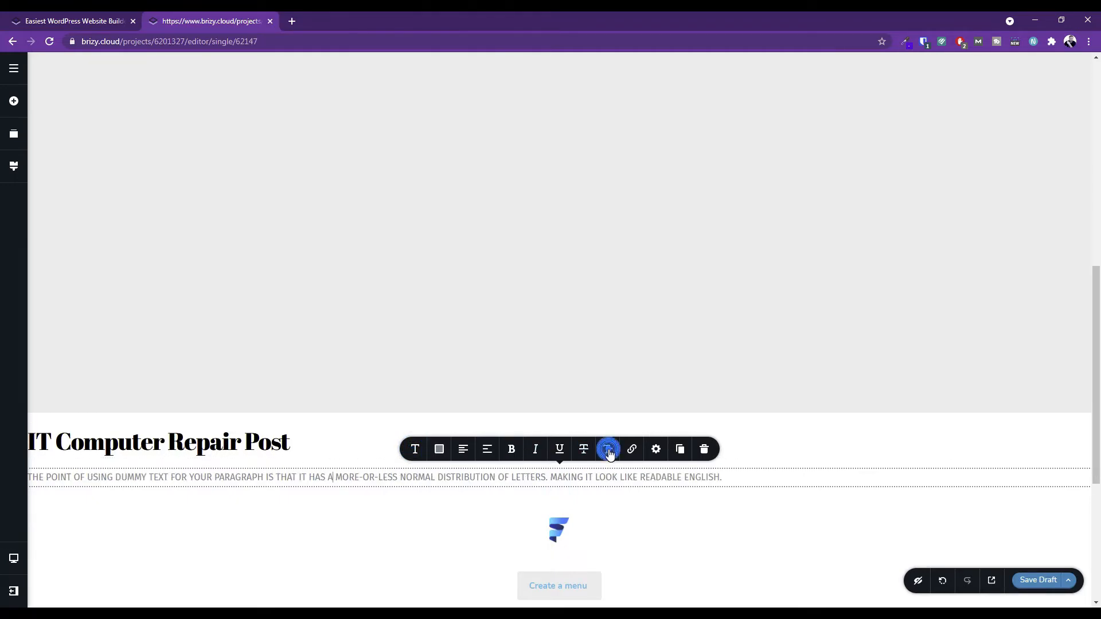
click(600, 455)
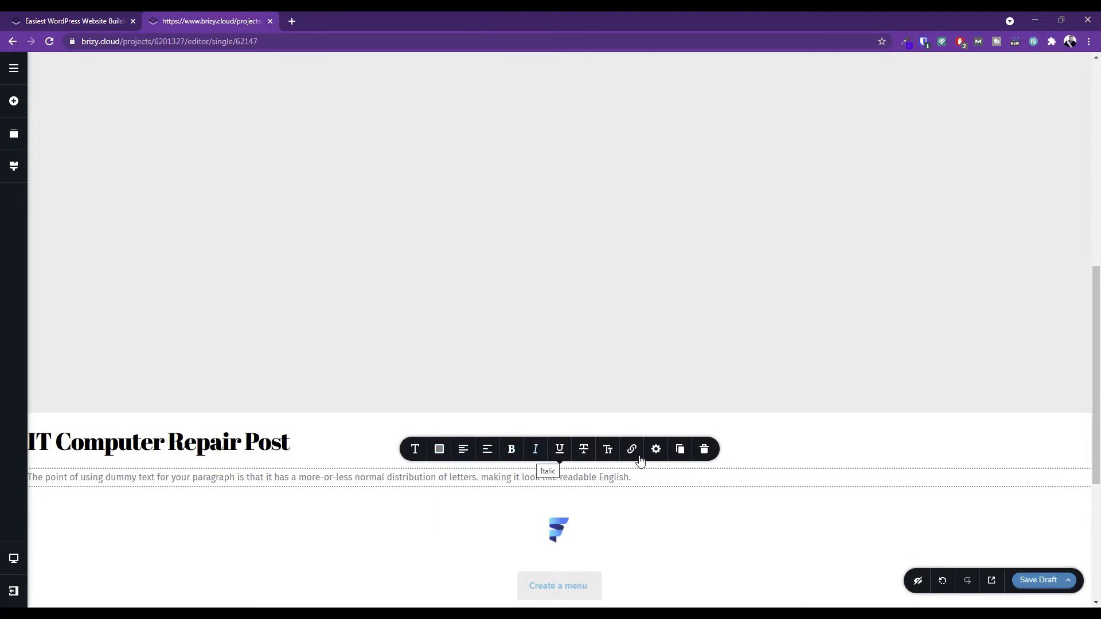
click(415, 449)
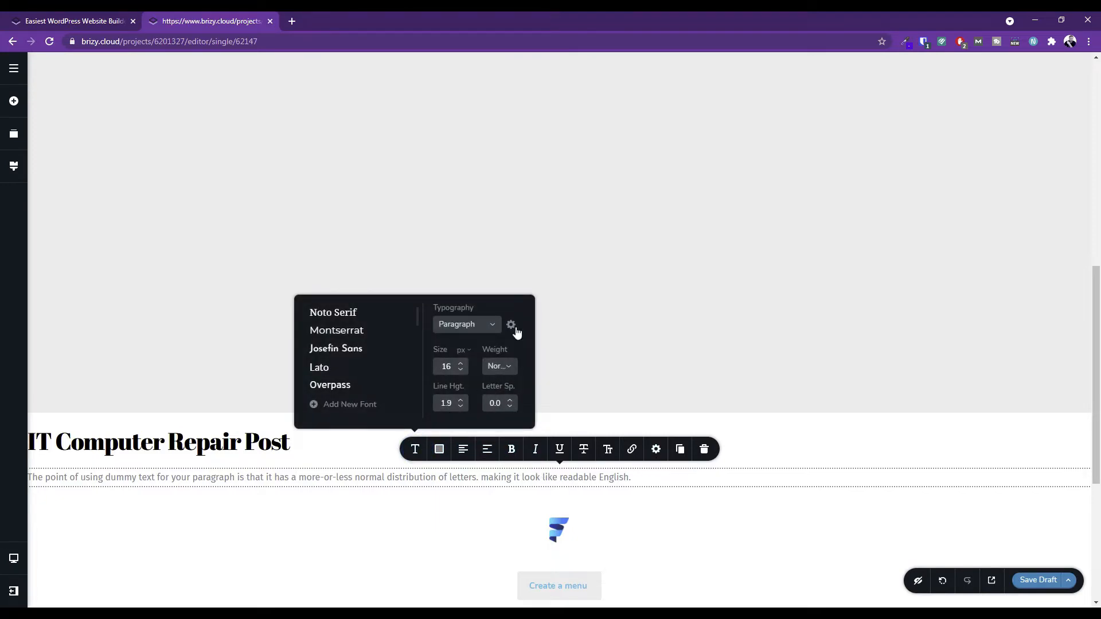
Try to insert a dynamic field by replacing the paragraph with "#" and searching the suggestions for "Aut".
triple_click(315, 477)
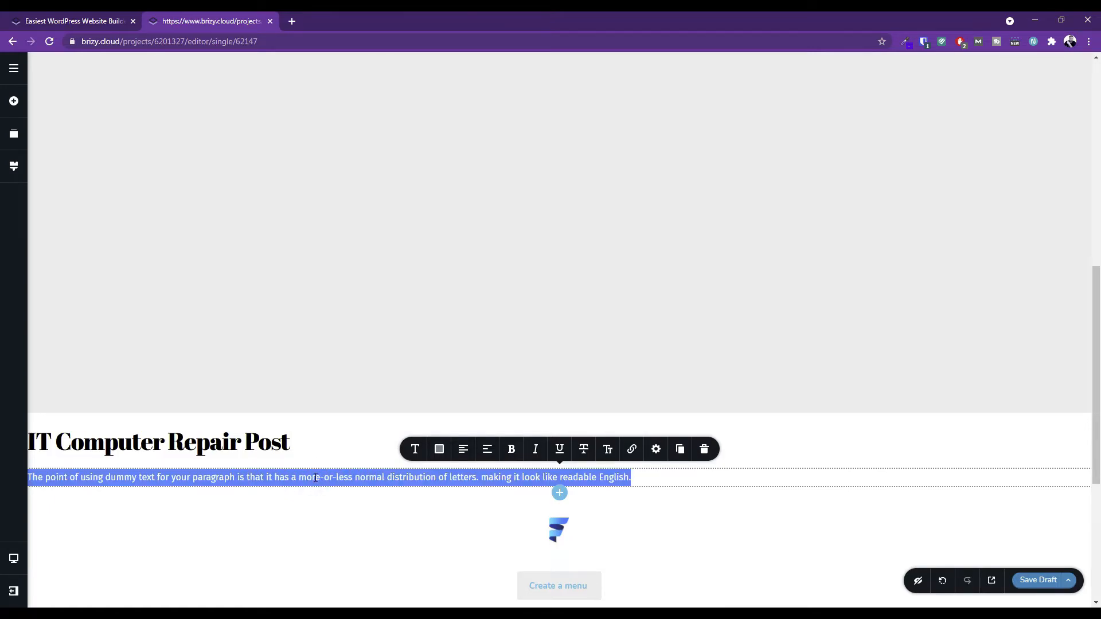
text(#)
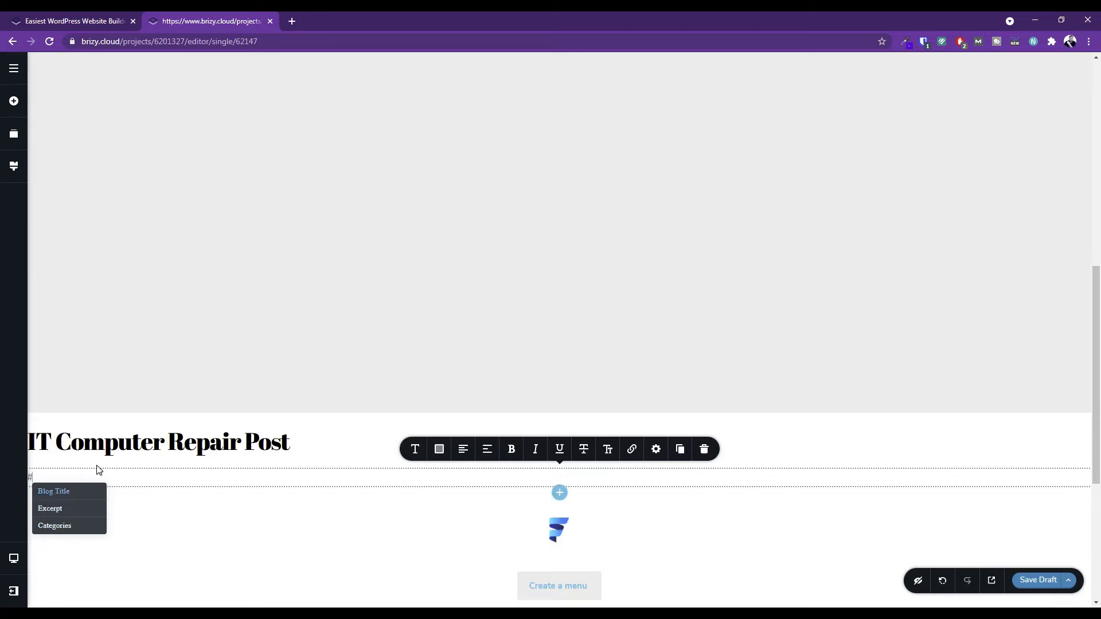
click(67, 475)
click(86, 477)
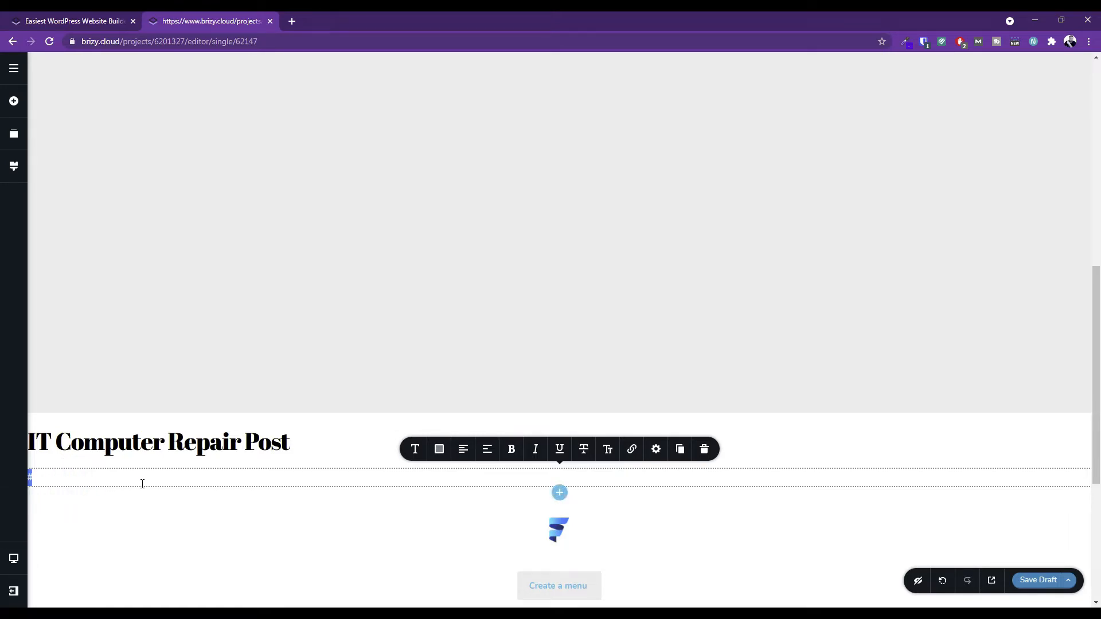
click(348, 474)
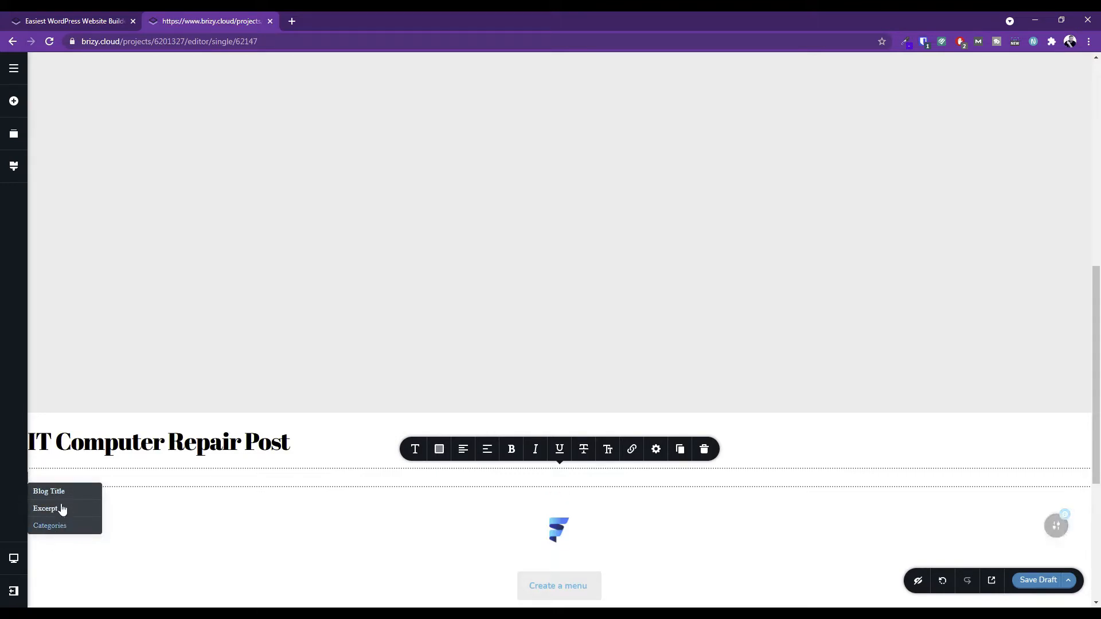
click(74, 480)
text(Aut)
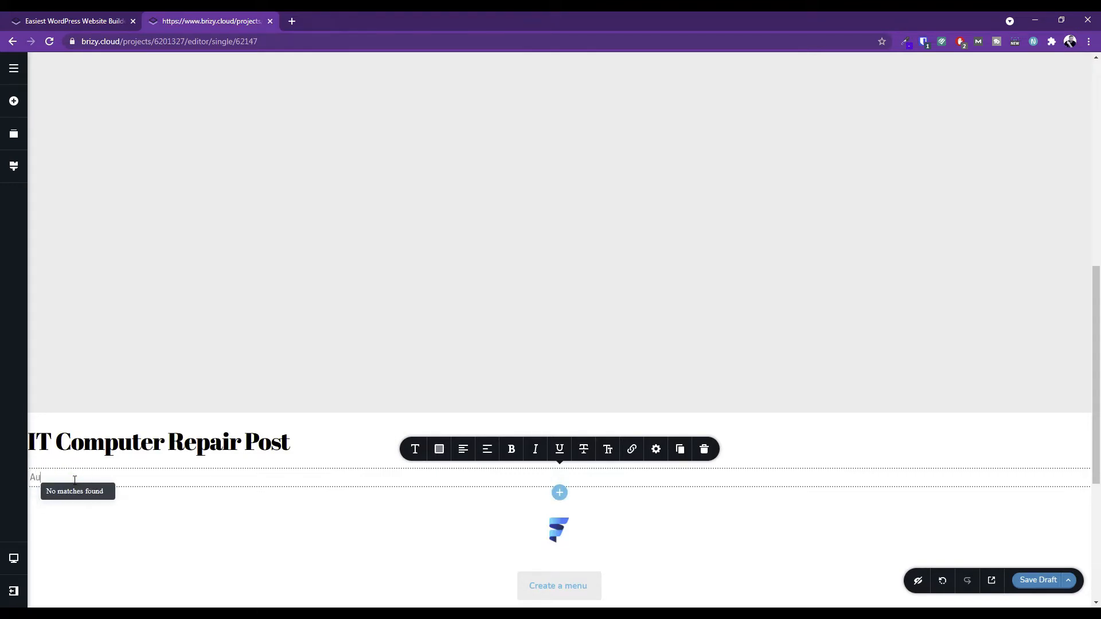
Clear the field search and delete the Text element beneath the post title.
key(BackSpace)
key(BackSpace)
key(BackSpace)
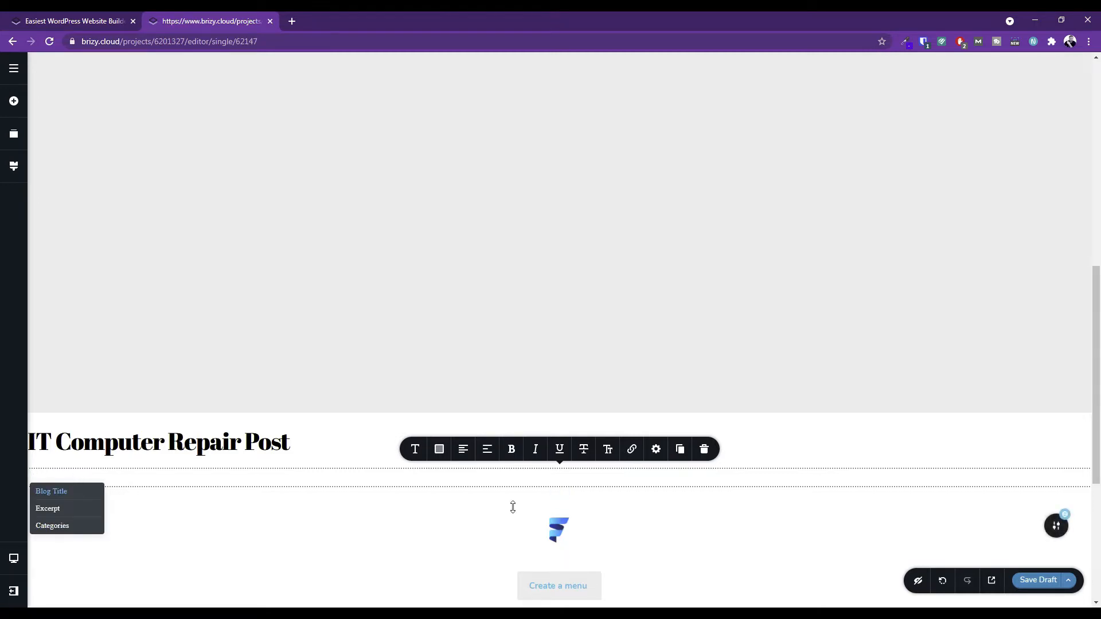
click(711, 453)
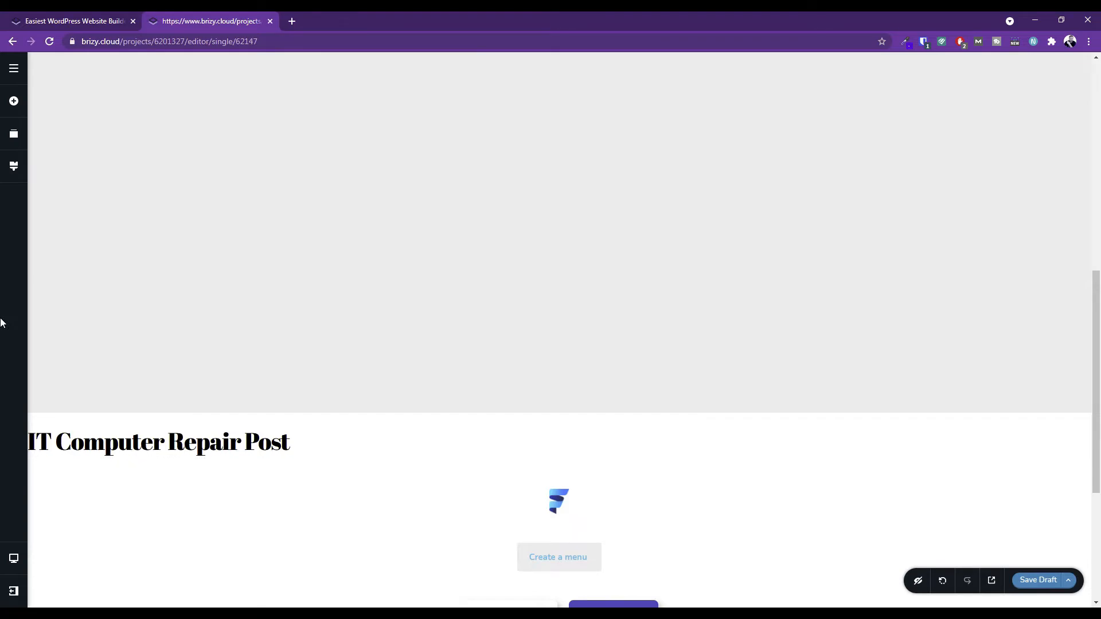
Add a new Text element between the post title and the footer and select its whole paragraph.
click(10, 80)
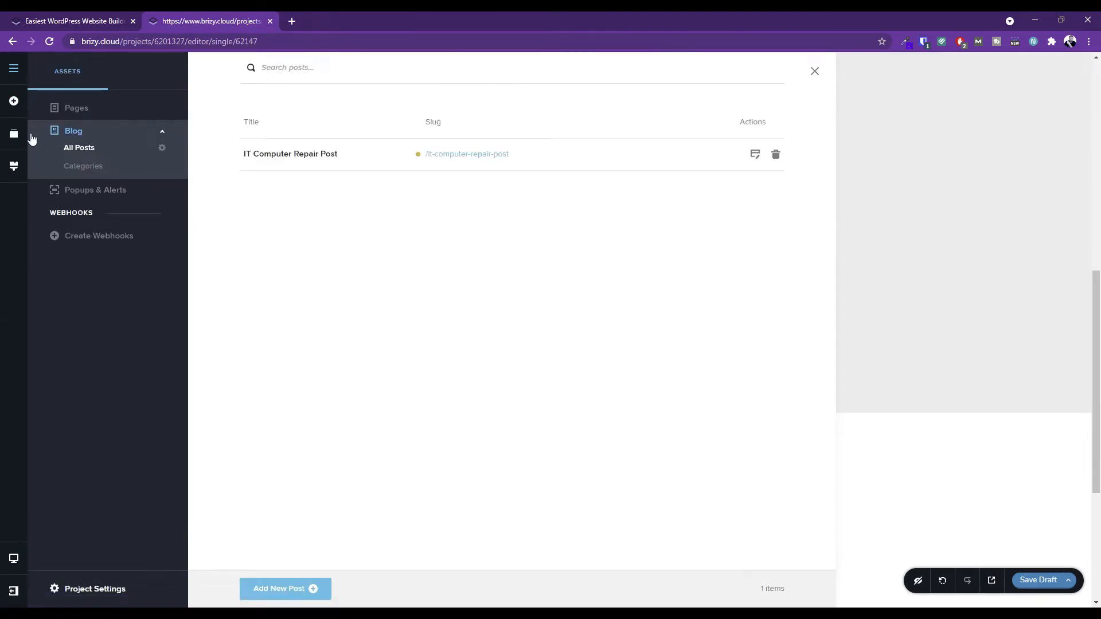
click(14, 103)
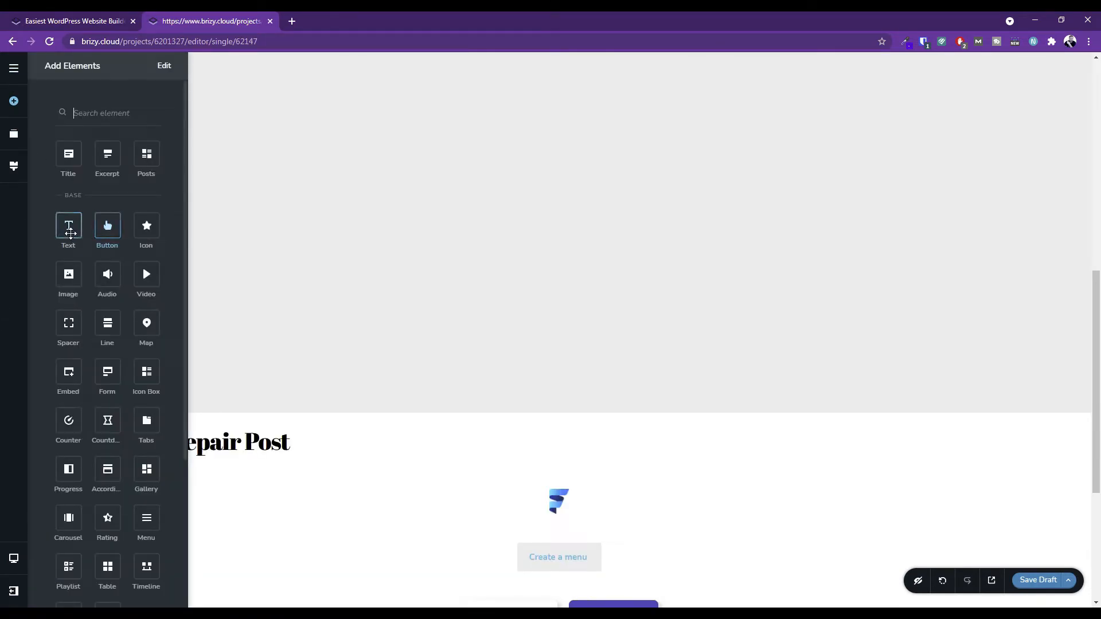
scroll(136, 278, down, 2)
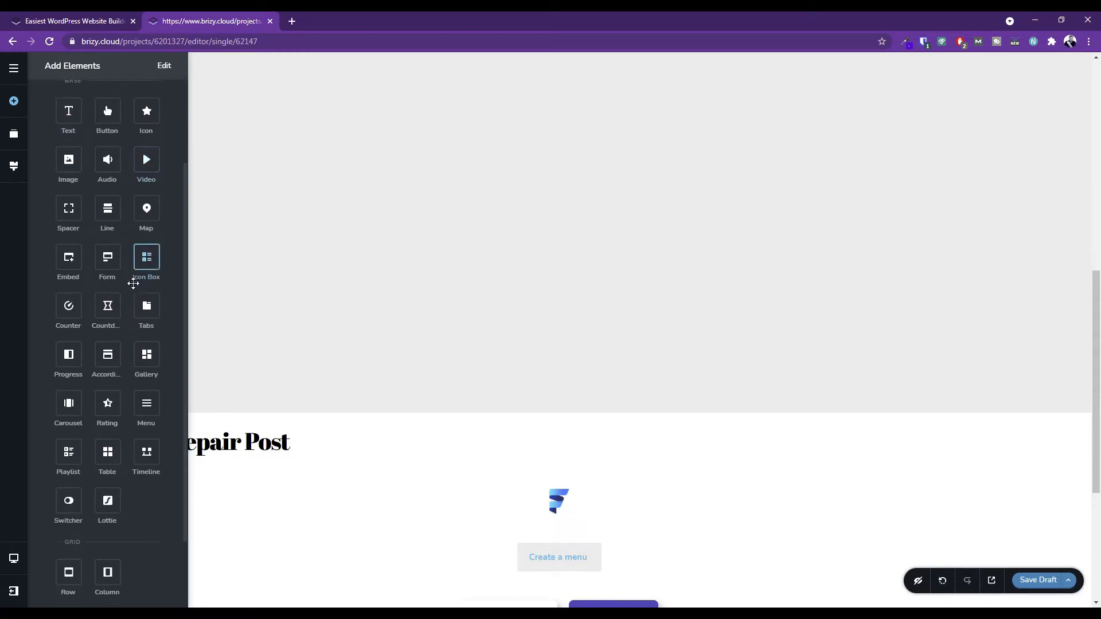
scroll(194, 388, up, 5)
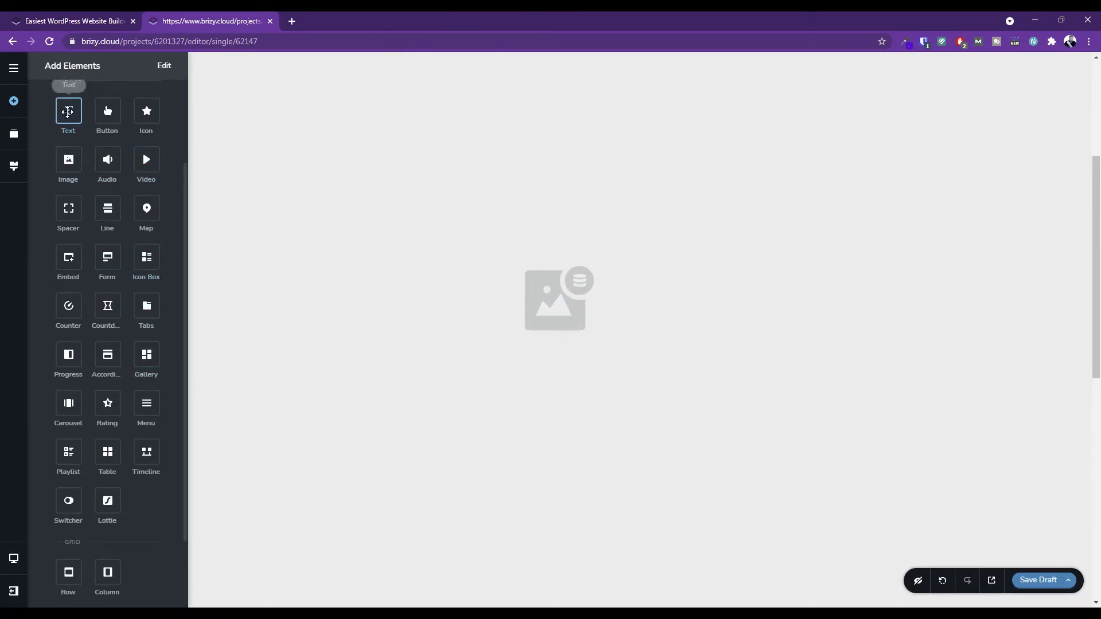
mouse_move(68, 112)
mouse_down()
mouse_move(342, 589)
mouse_move(313, 519)
mouse_move(285, 559)
mouse_move(355, 520)
mouse_up()
mouse_move(476, 501)
mouse_down()
mouse_move(465, 553)
mouse_move(109, 186)
mouse_move(72, 127)
mouse_move(251, 354)
mouse_move(254, 418)
mouse_move(253, 396)
mouse_move(257, 406)
mouse_up()
scroll(233, 271, down, 4)
scroll(232, 271, down, 2)
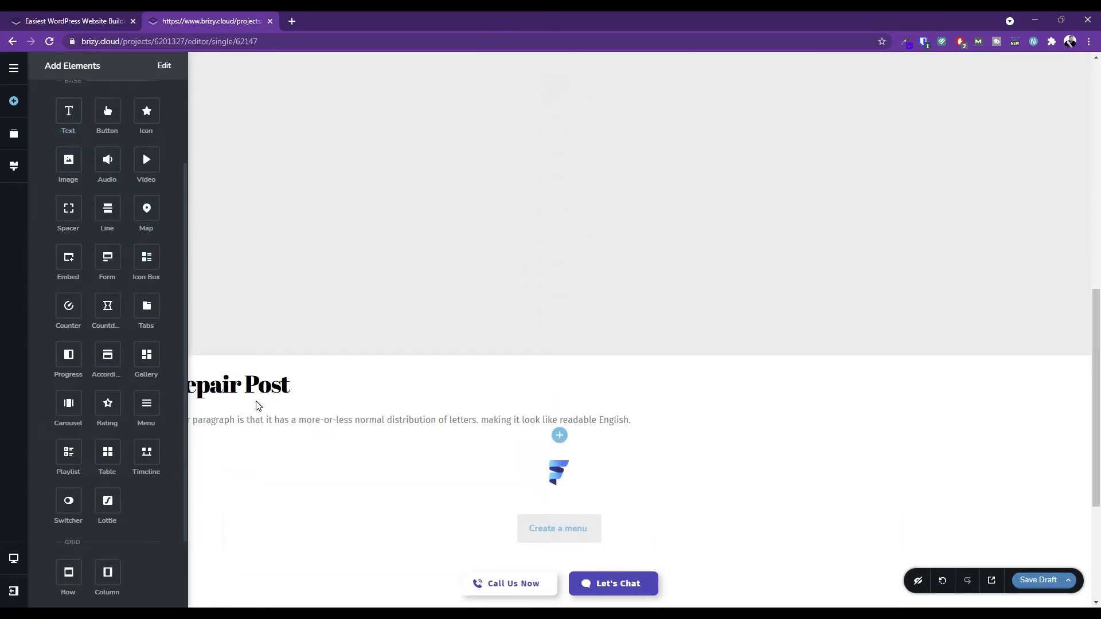
click(336, 421)
triple_click(337, 421)
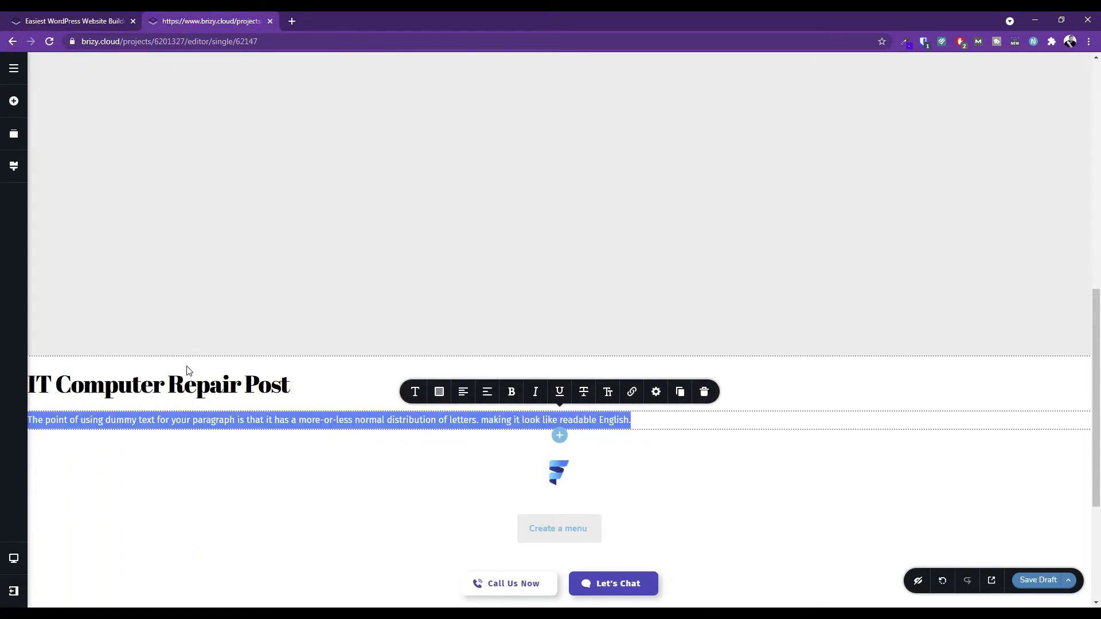
Set the width of the block containing the image placeholder to Boxed and check the resulting layout.
scroll(805, 443, up, 1)
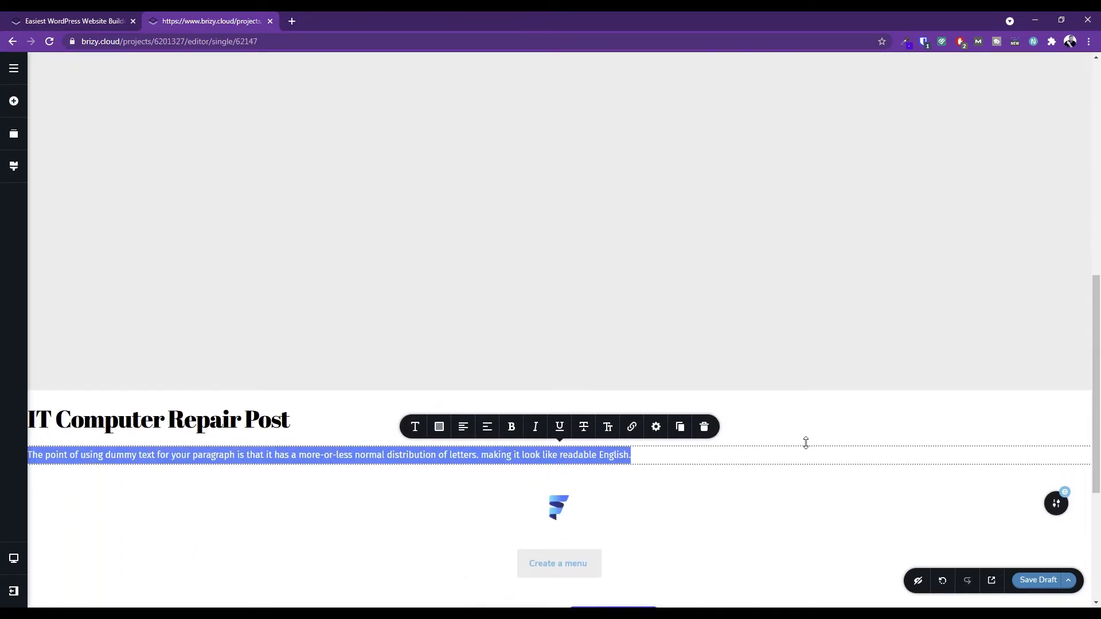
scroll(806, 443, up, 10)
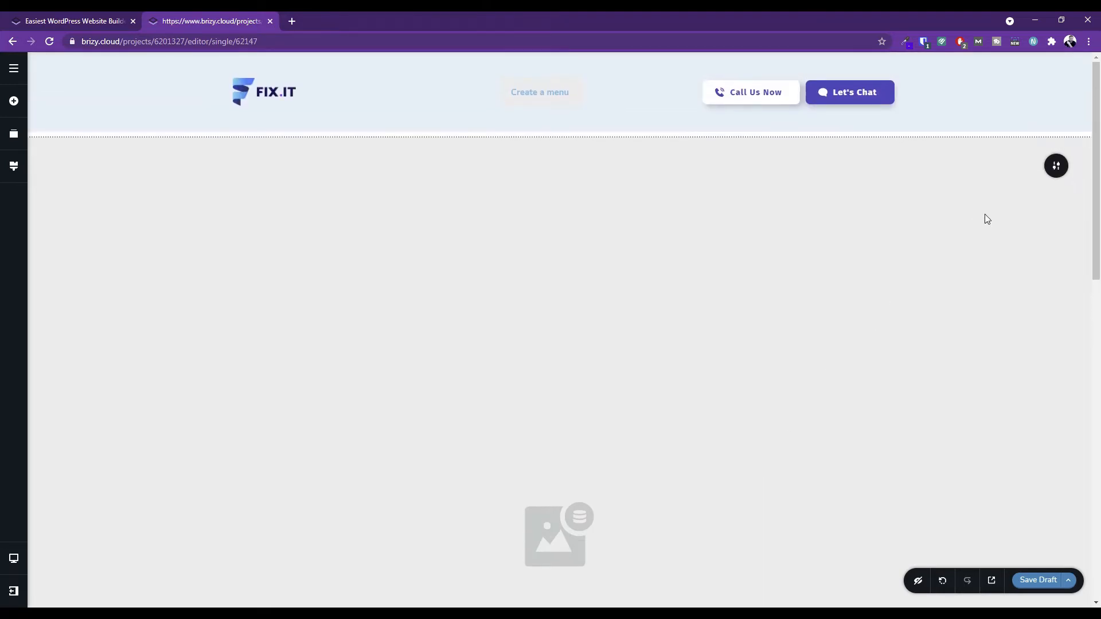
mouse_move(1057, 166)
click(1004, 166)
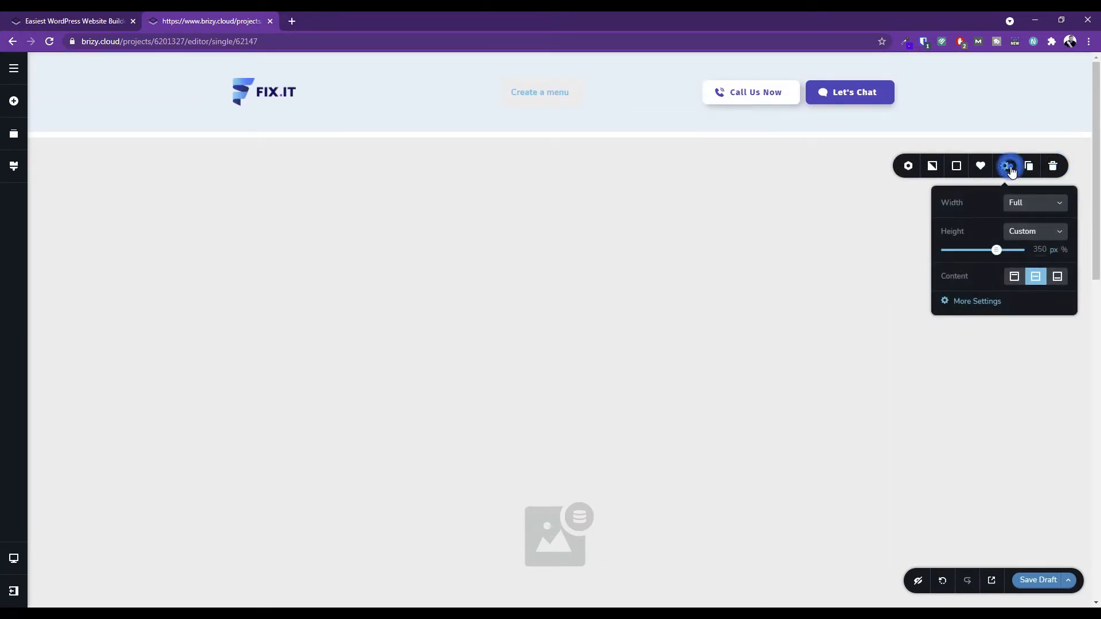
click(1049, 204)
click(1020, 227)
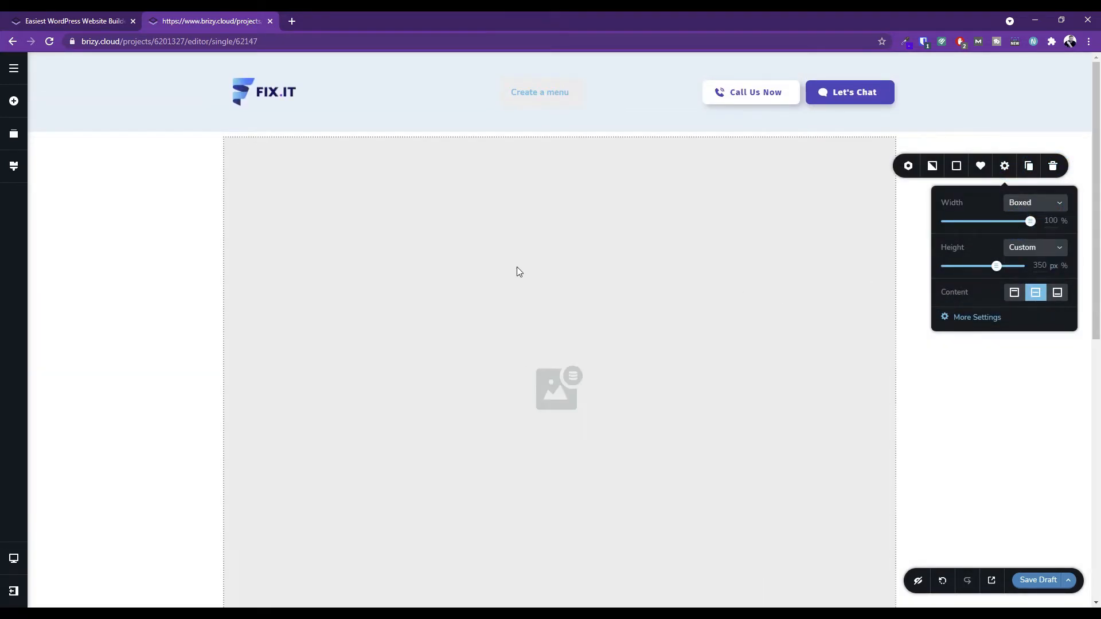
scroll(531, 266, down, 5)
scroll(534, 361, up, 4)
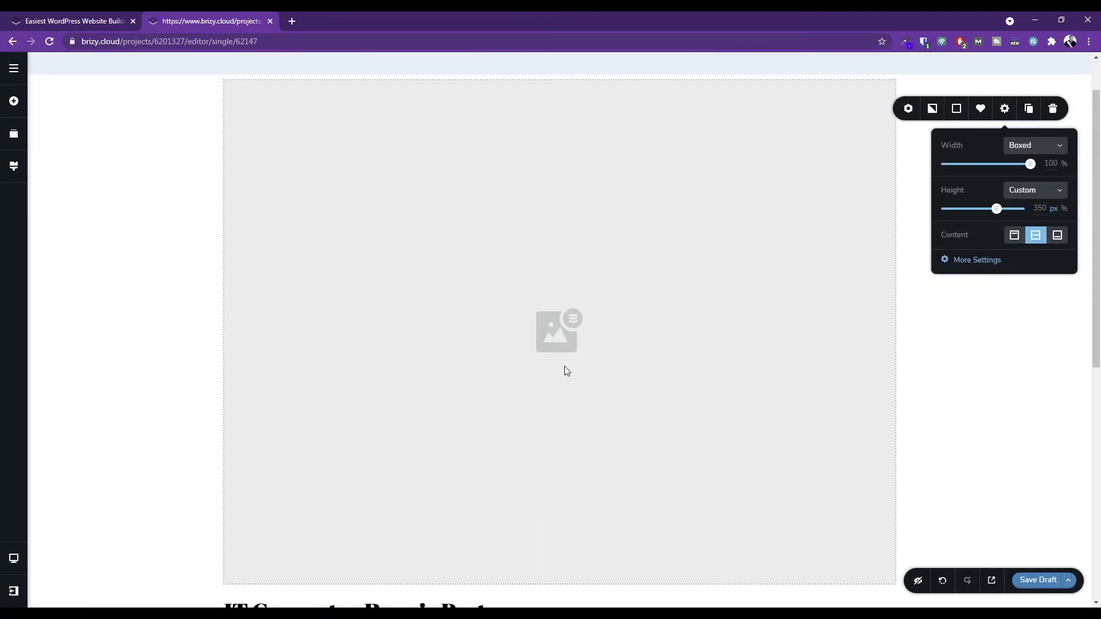
Reduce the image placeholder's height to about half by pulling its lower edge upward.
click(591, 507)
drag(562, 584, 572, 316)
scroll(608, 389, up, 1)
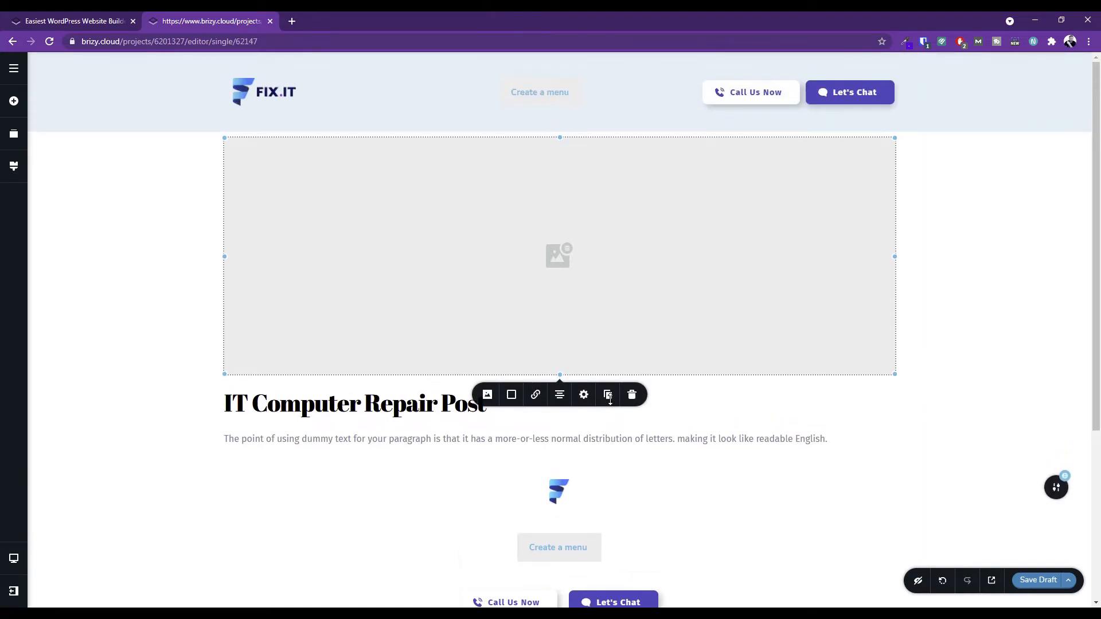
scroll(559, 376, down, 1)
scroll(573, 292, up, 1)
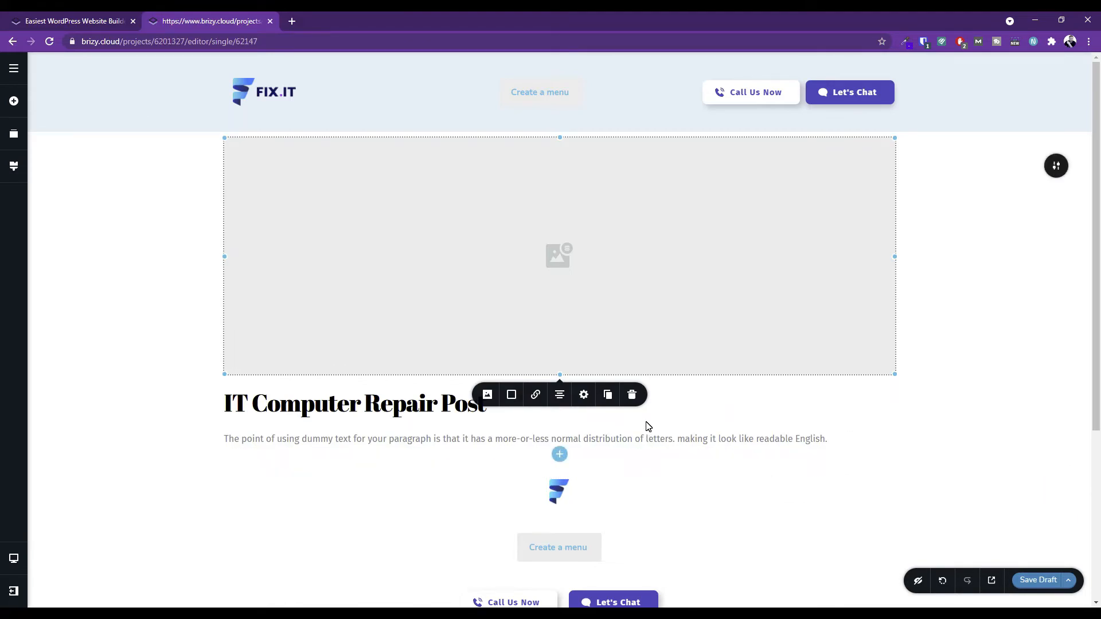
Set the image block's width to Full and shorten the placeholder further from its lower edge.
click(1056, 166)
click(1005, 165)
click(1031, 206)
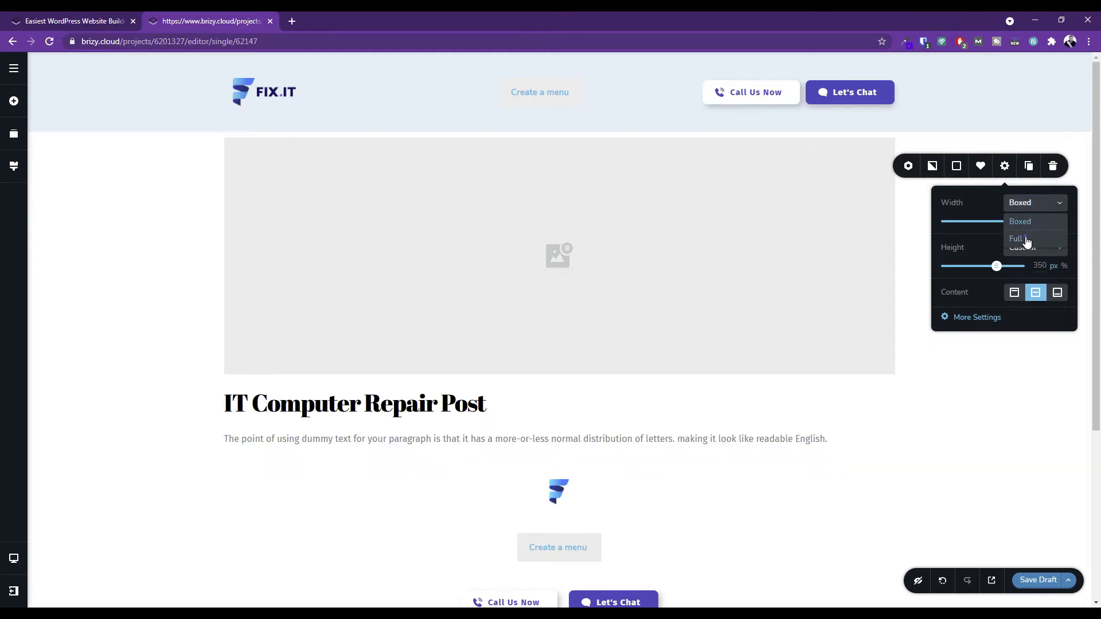
click(1027, 239)
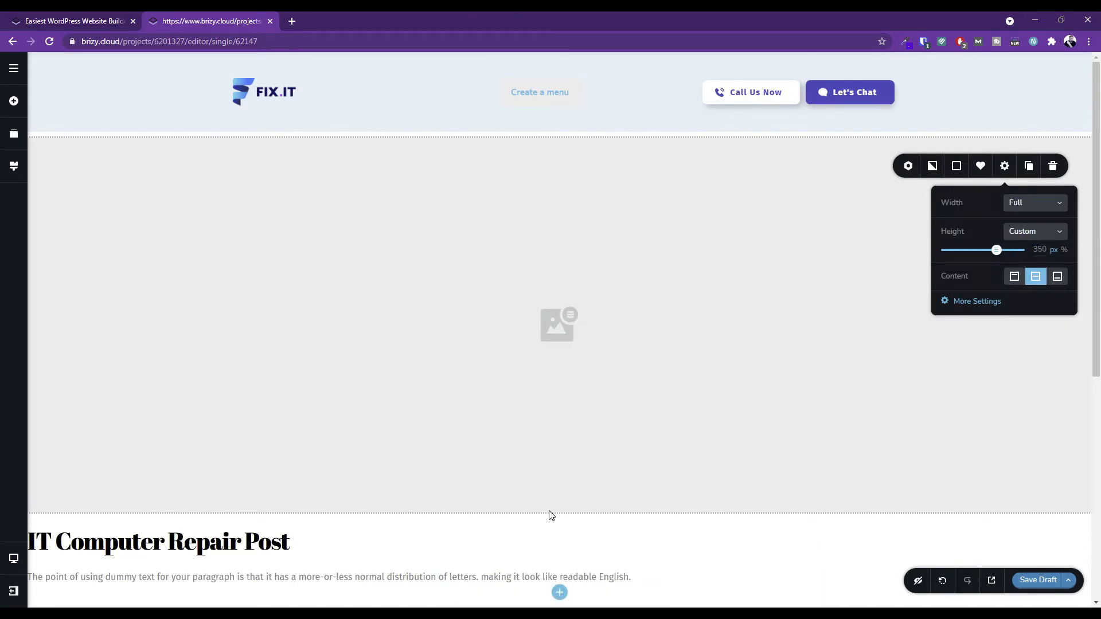
drag(560, 509, 570, 408)
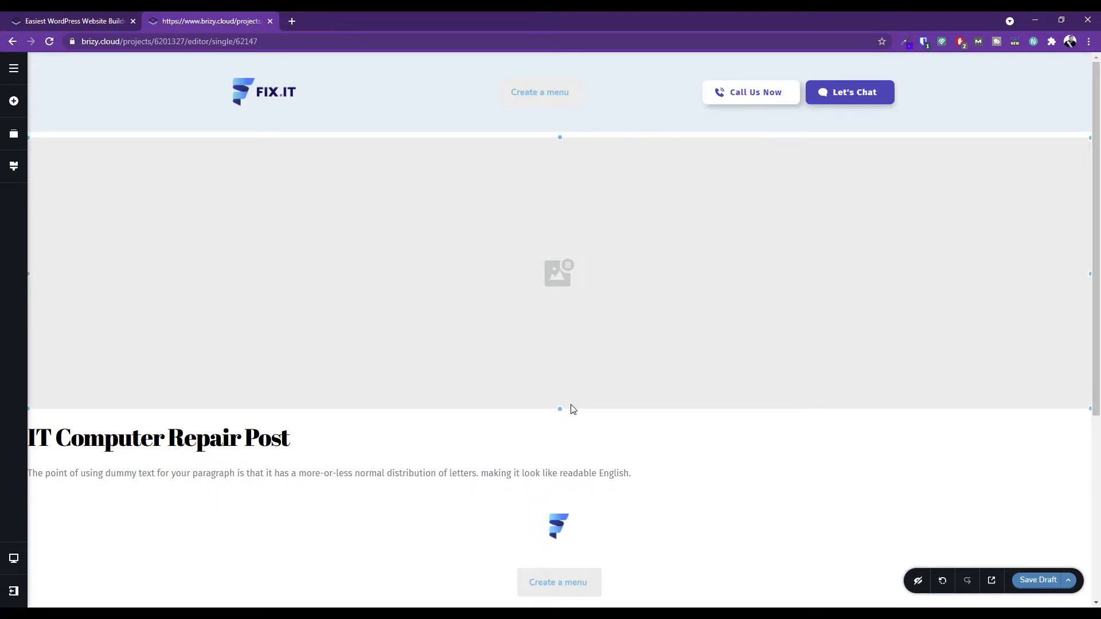
Stretch the image placeholder slightly from its upper edge beneath the header, dismissing the block library without adding anything.
drag(563, 140, 561, 138)
click(561, 137)
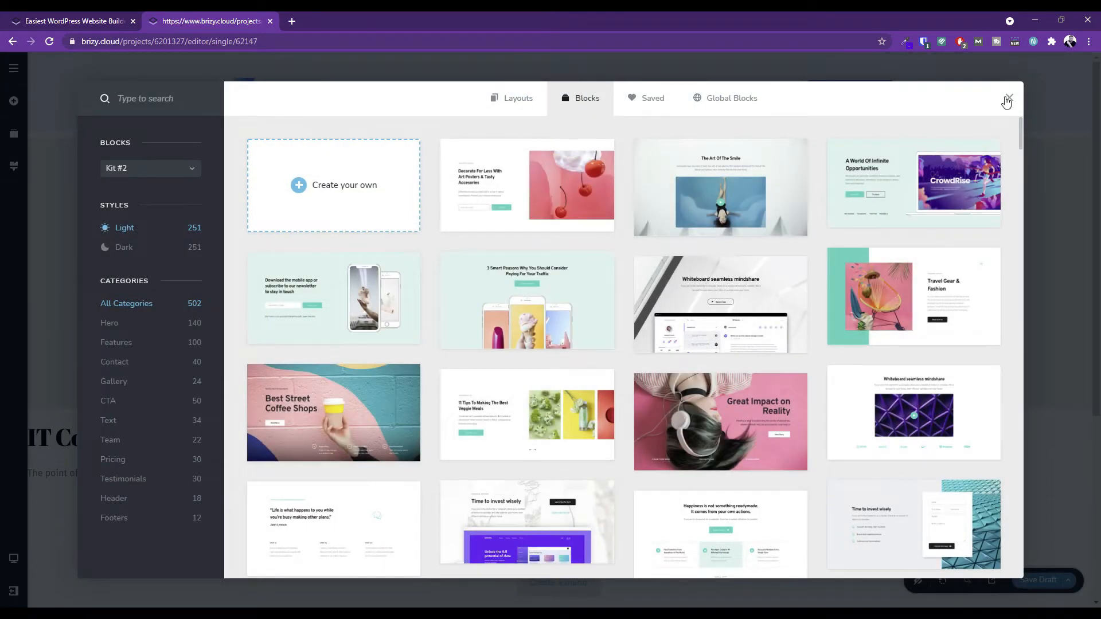
click(1007, 99)
click(542, 140)
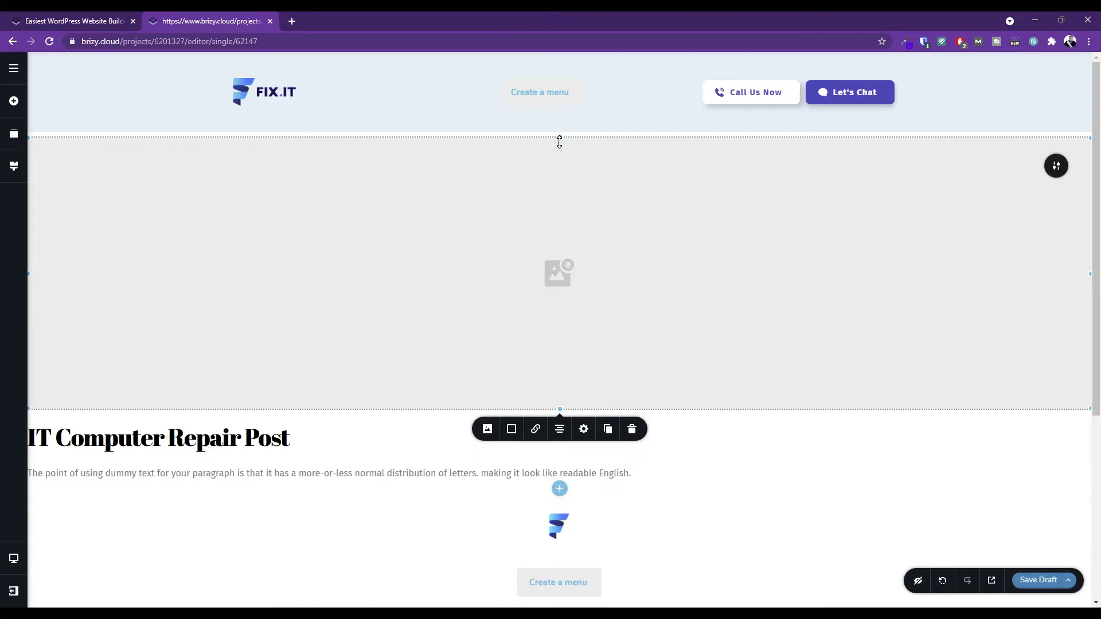
drag(558, 140, 559, 135)
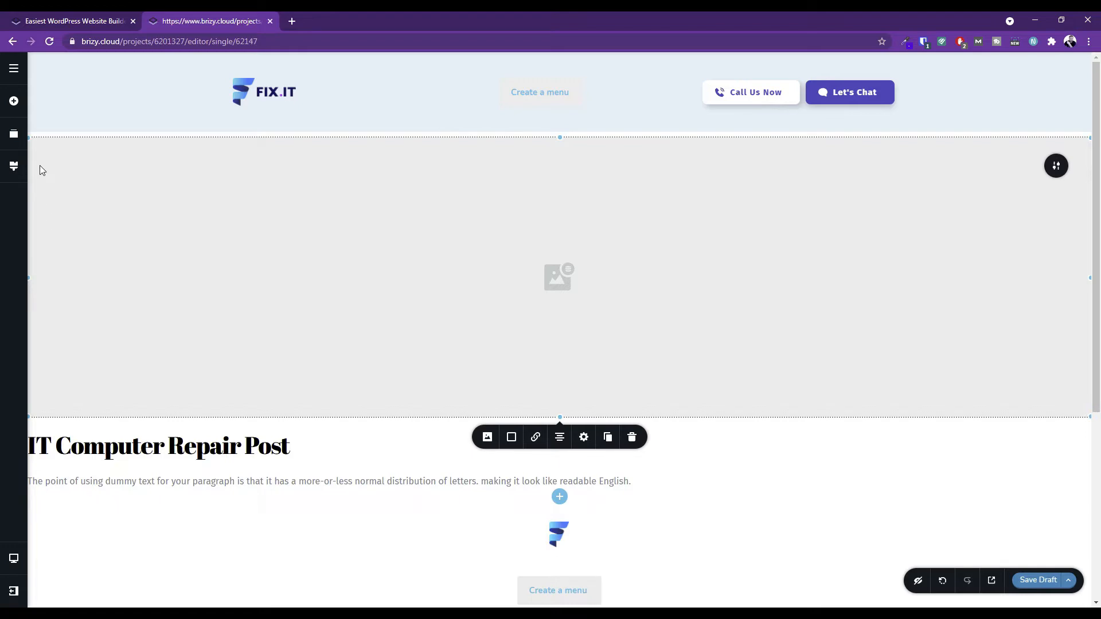
Centre-align the post title below the image placeholder.
click(162, 426)
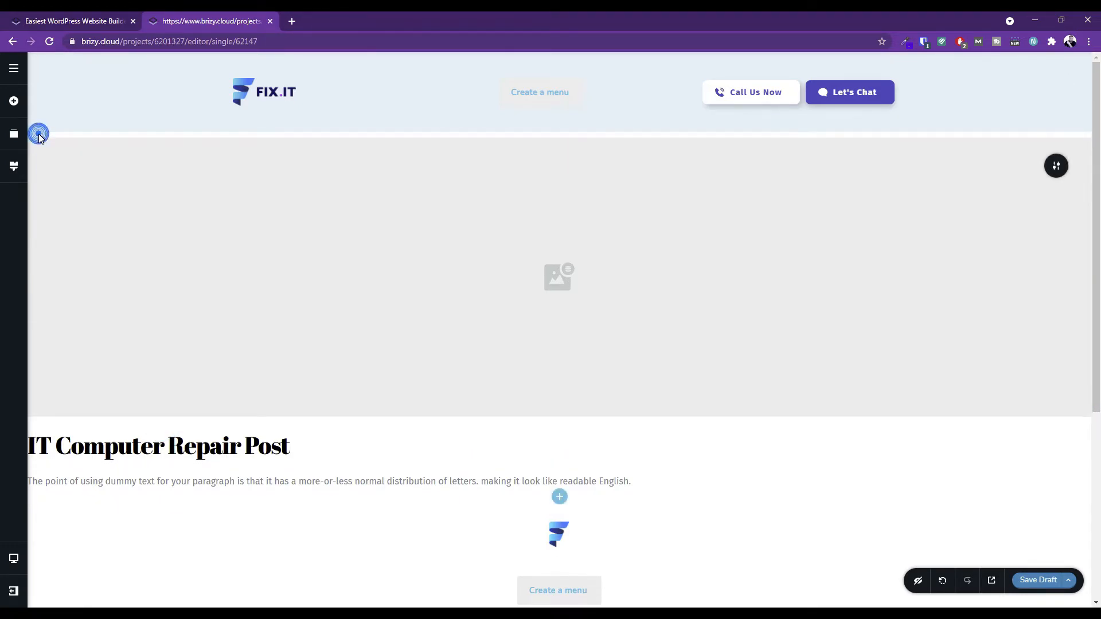
click(79, 177)
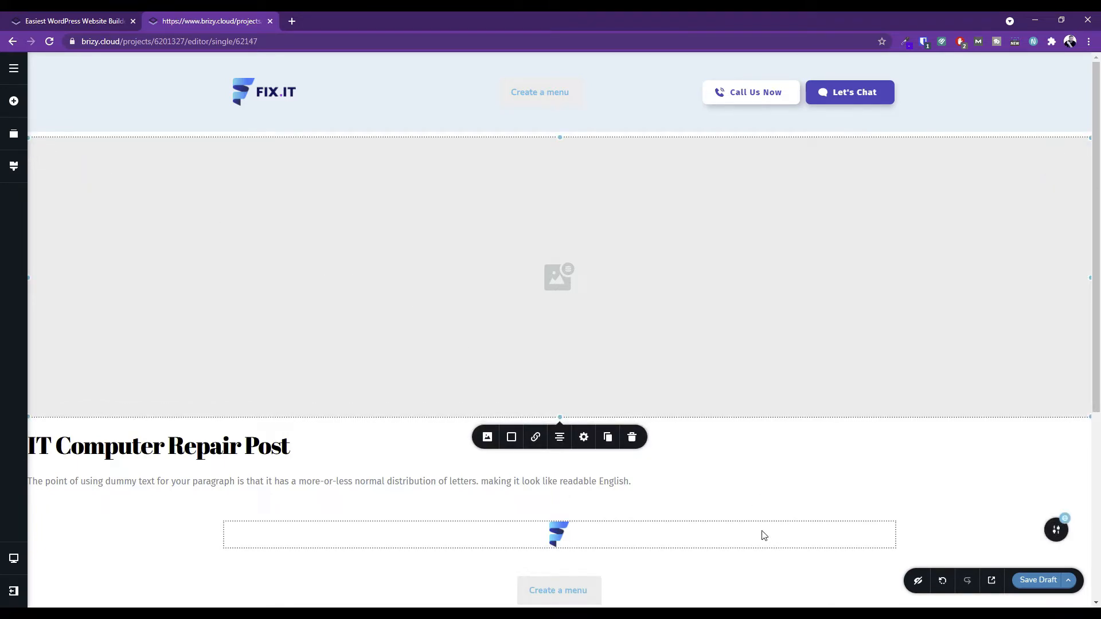
click(240, 453)
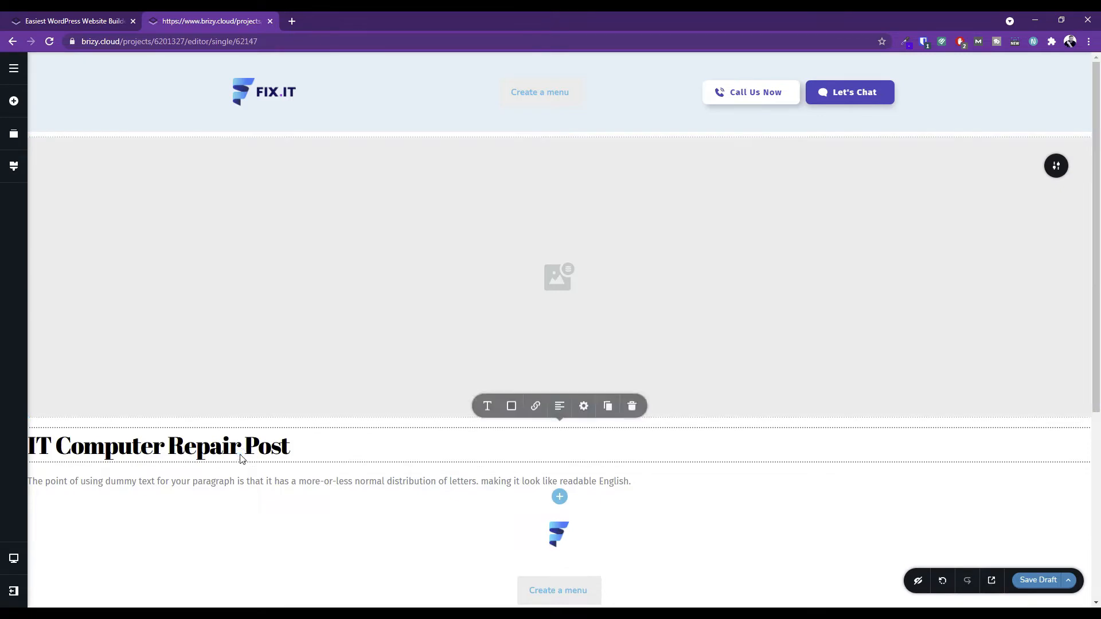
click(558, 407)
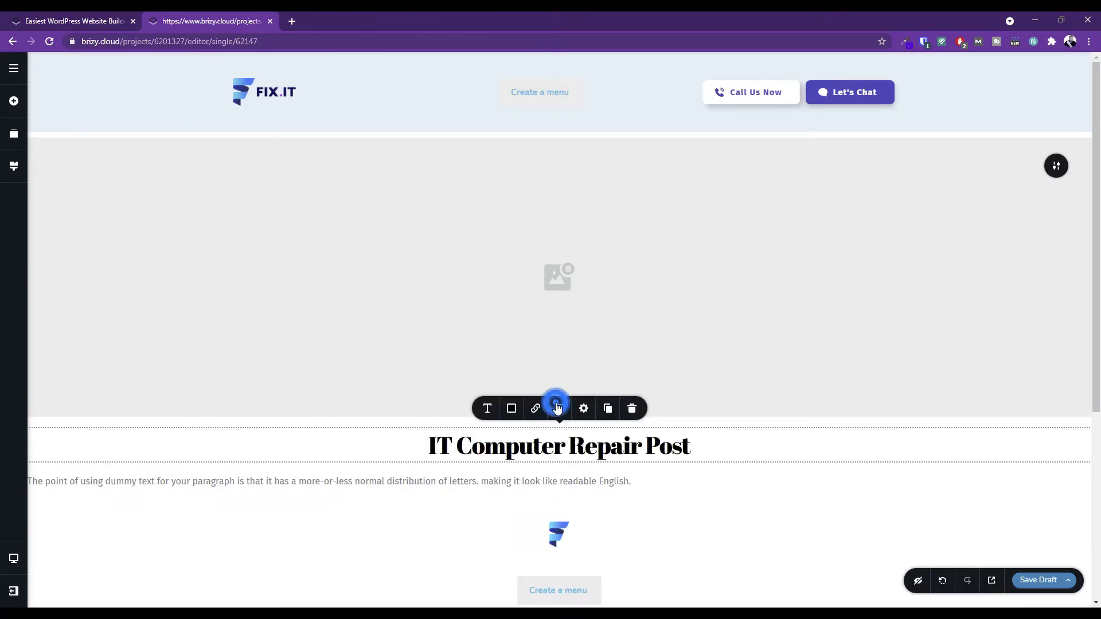
click(553, 476)
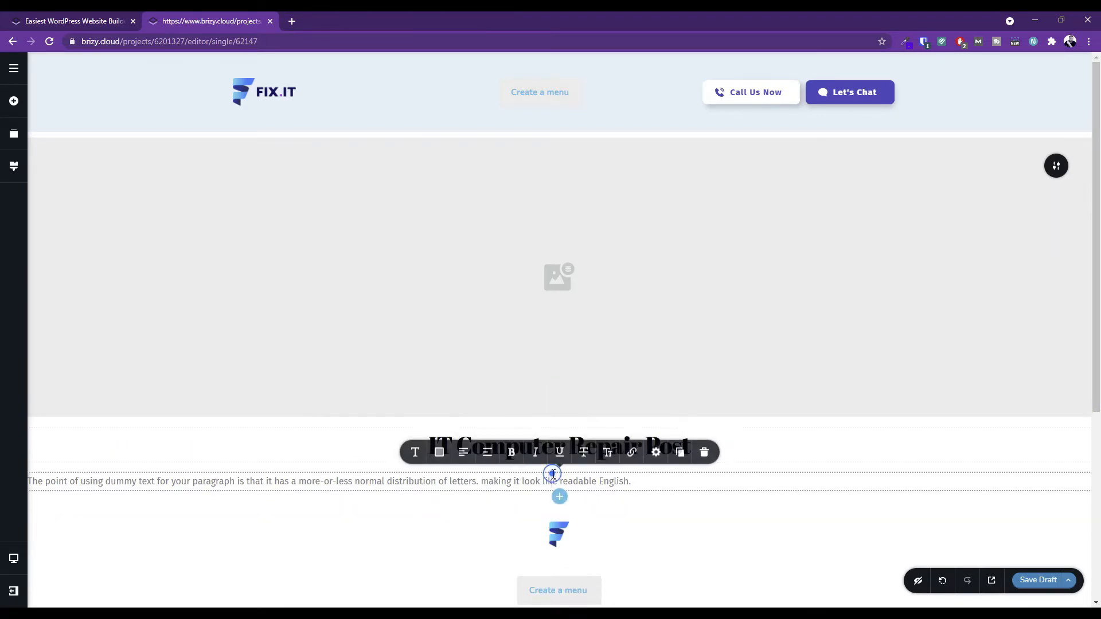
click(282, 446)
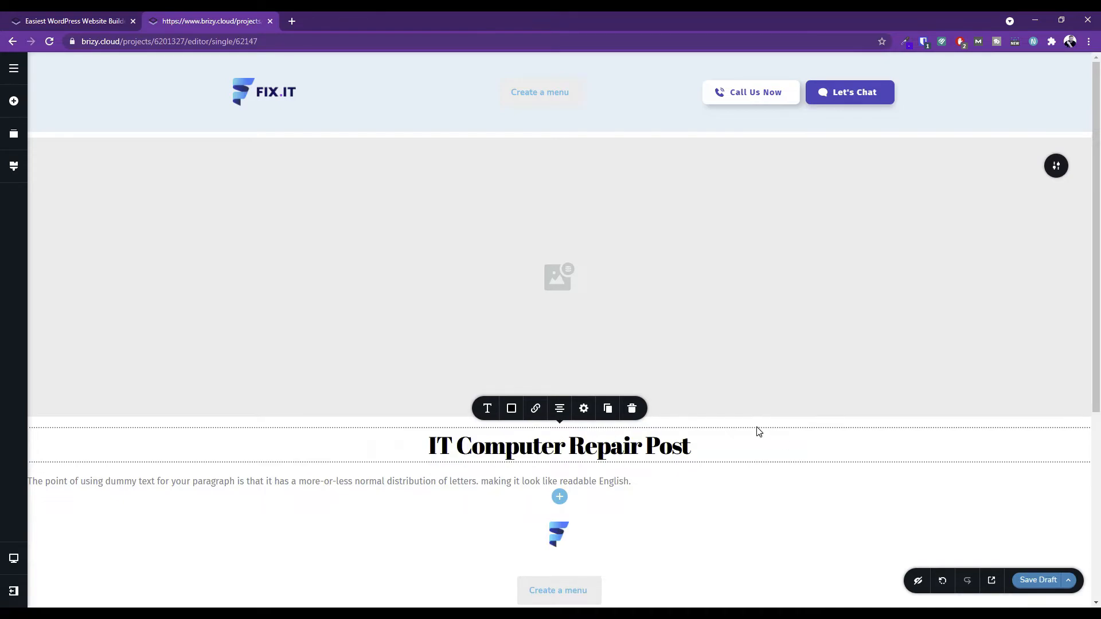
Add a blank block at the end of the template and reorder it to sit directly above the footer block.
scroll(759, 431, down, 1)
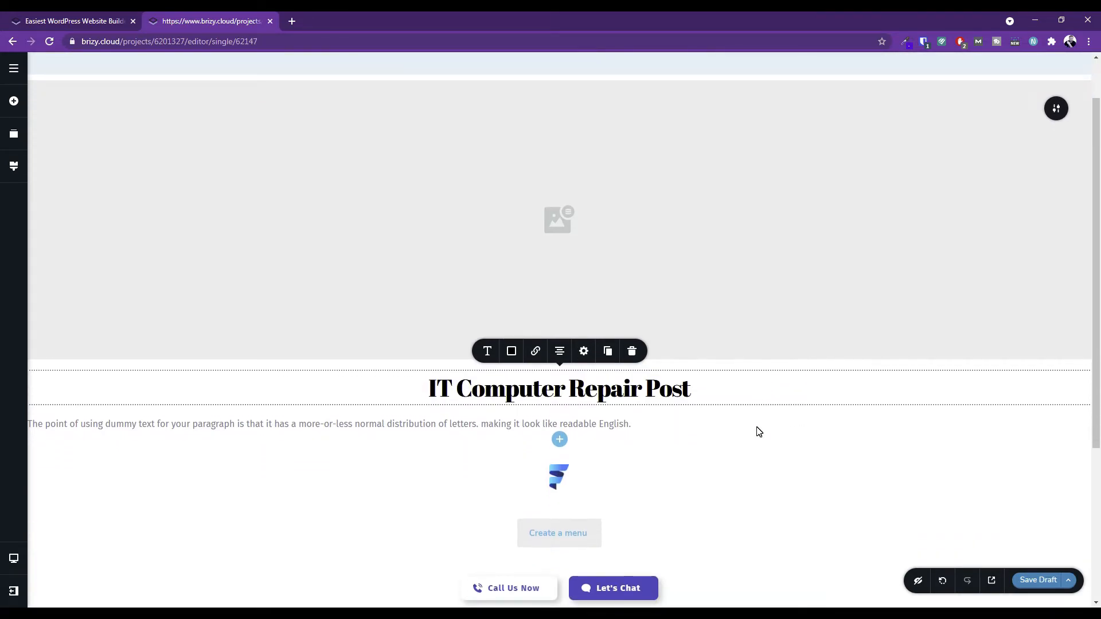
scroll(757, 430, down, 4)
click(560, 548)
click(336, 198)
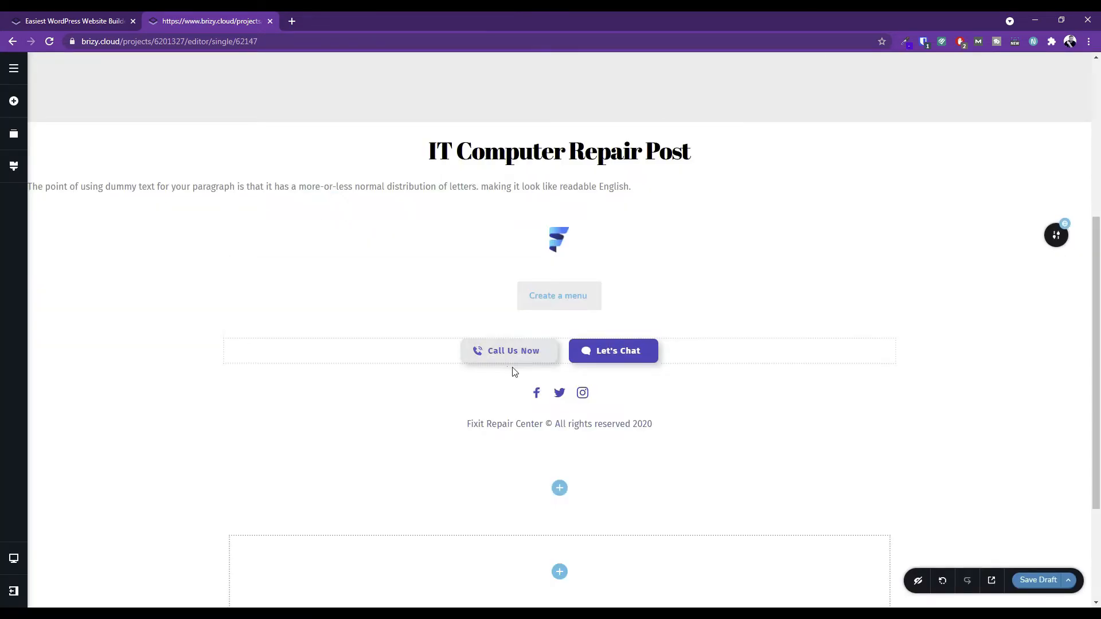
click(14, 133)
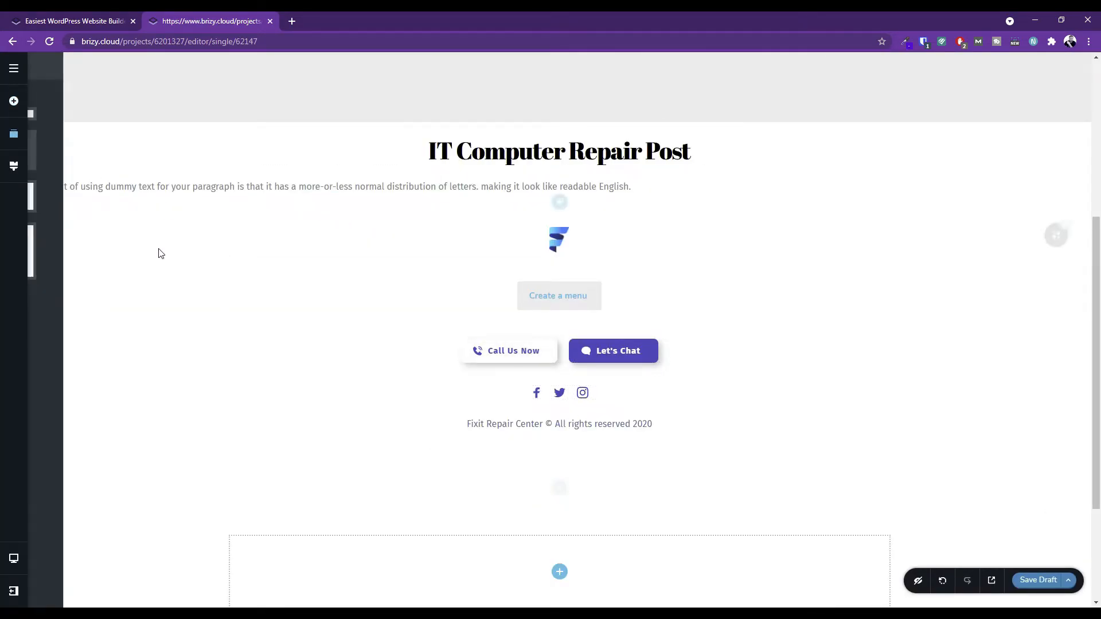
drag(101, 252, 103, 172)
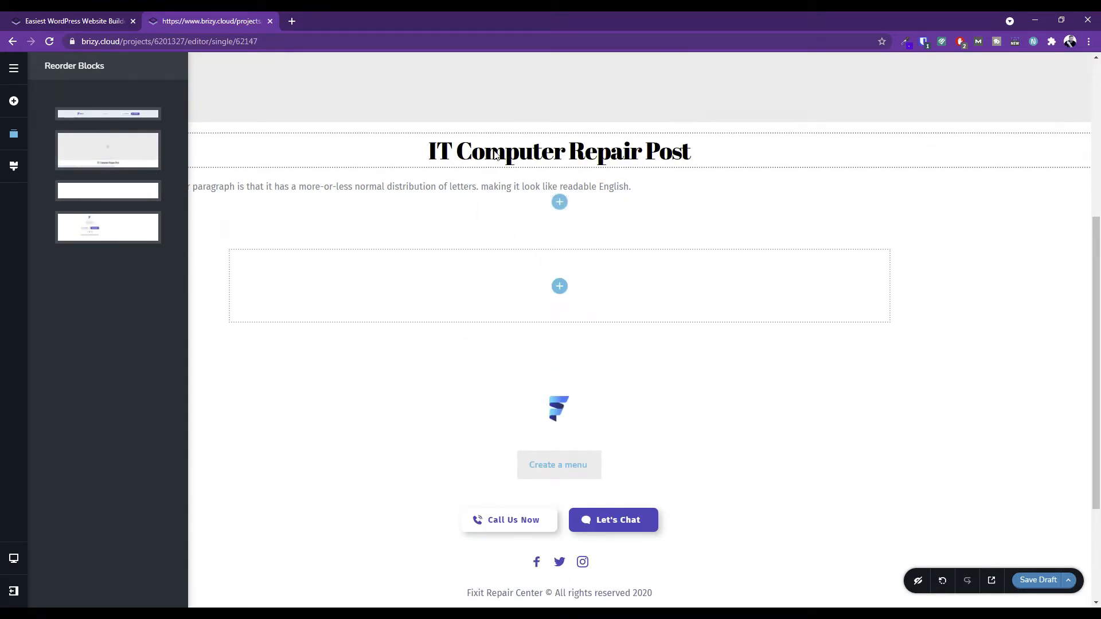
Move the post title out of the image block into the new blank block.
click(537, 153)
click(540, 150)
click(557, 269)
drag(558, 268, 551, 278)
Move the dummy text paragraph from the image block to beneath the post title in the new block.
click(460, 144)
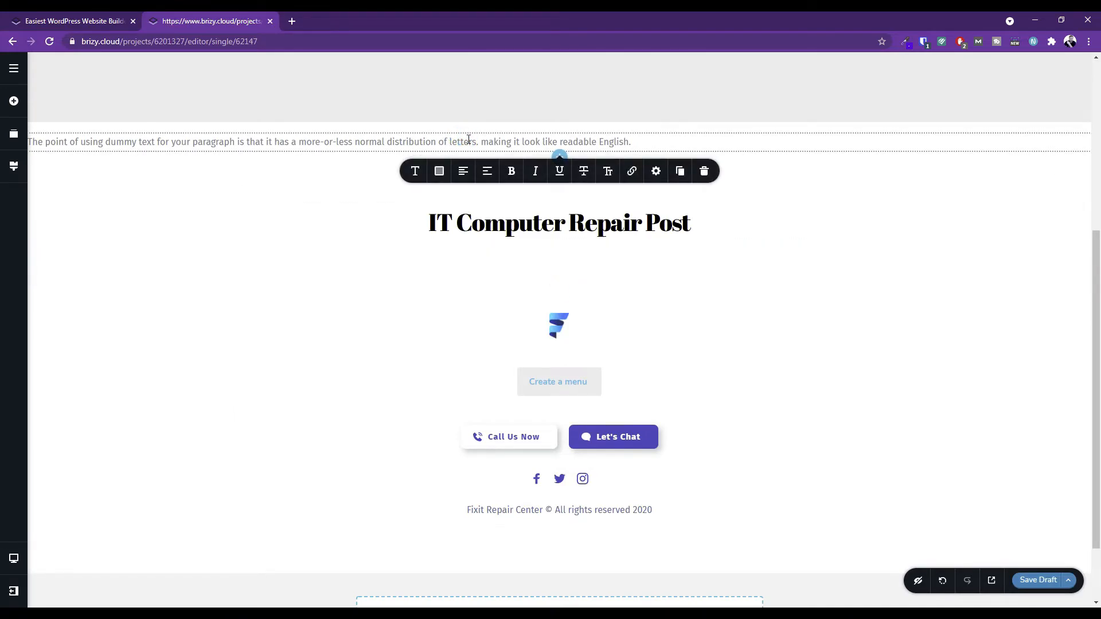
double_click(467, 140)
click(407, 142)
drag(278, 137, 415, 243)
Set the top and bottom padding of the block holding the title and paragraph to 25 px.
scroll(518, 259, up, 3)
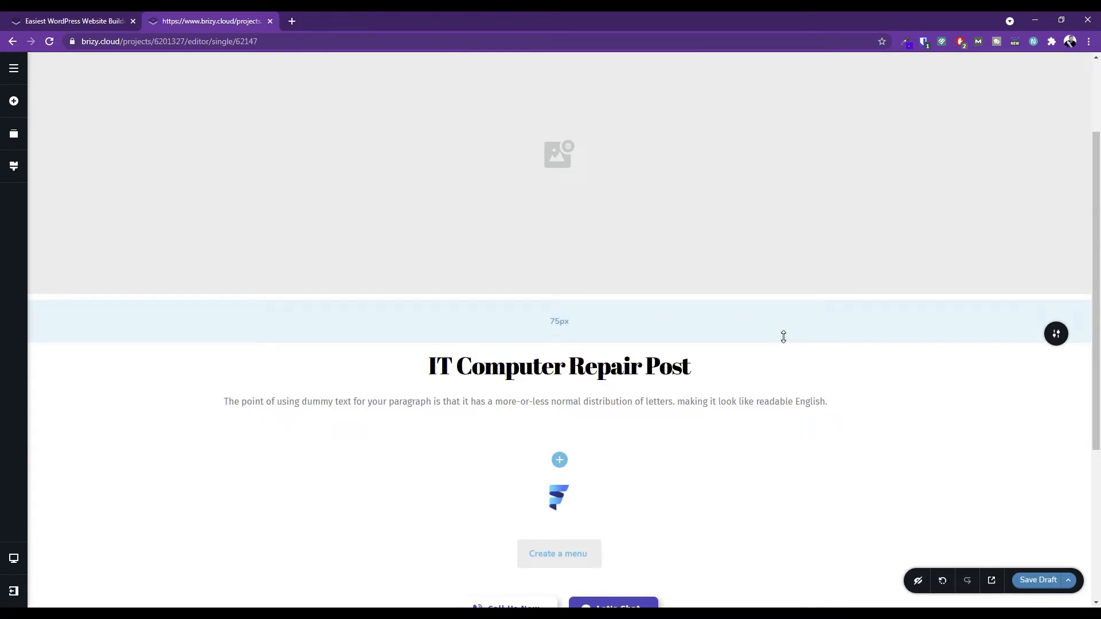
click(1056, 334)
click(1004, 334)
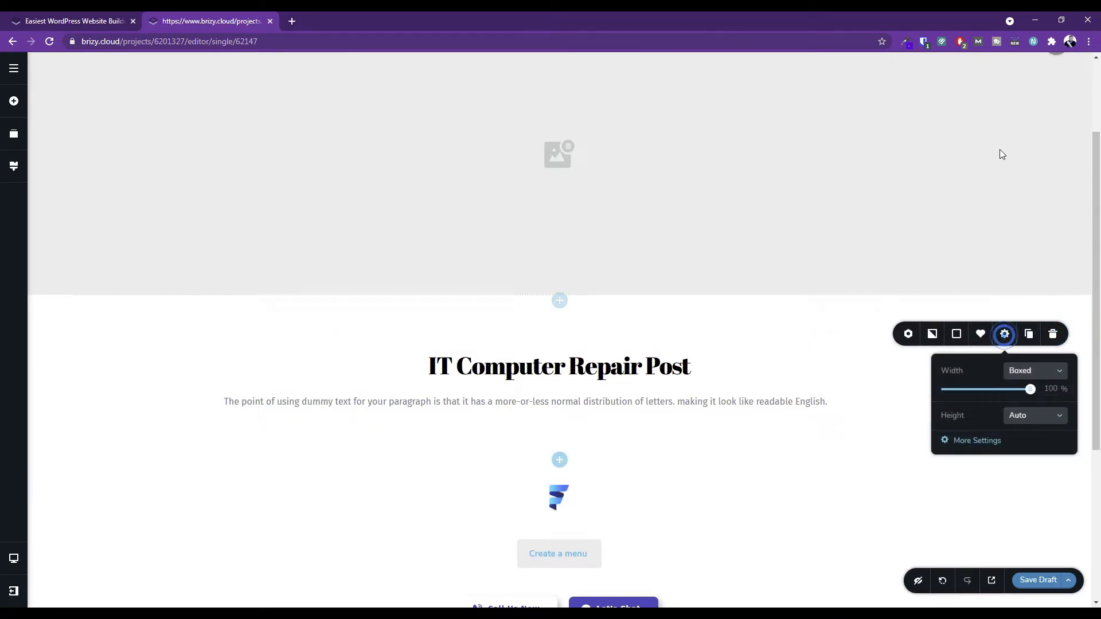
click(976, 441)
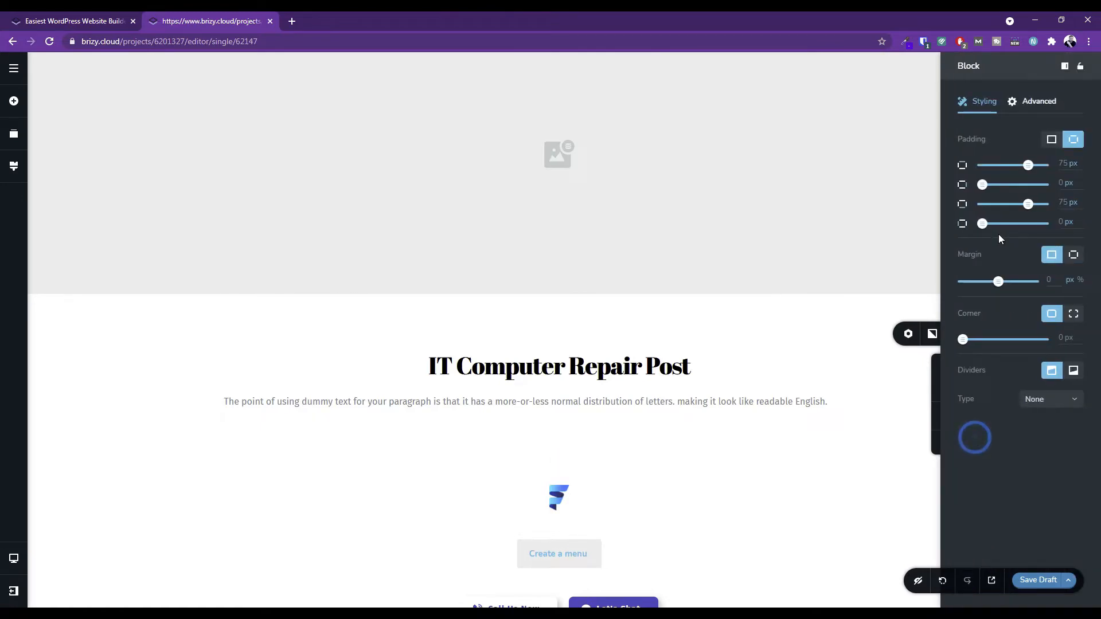
double_click(1062, 163)
text(2)
text(5)
double_click(1065, 202)
text(25)
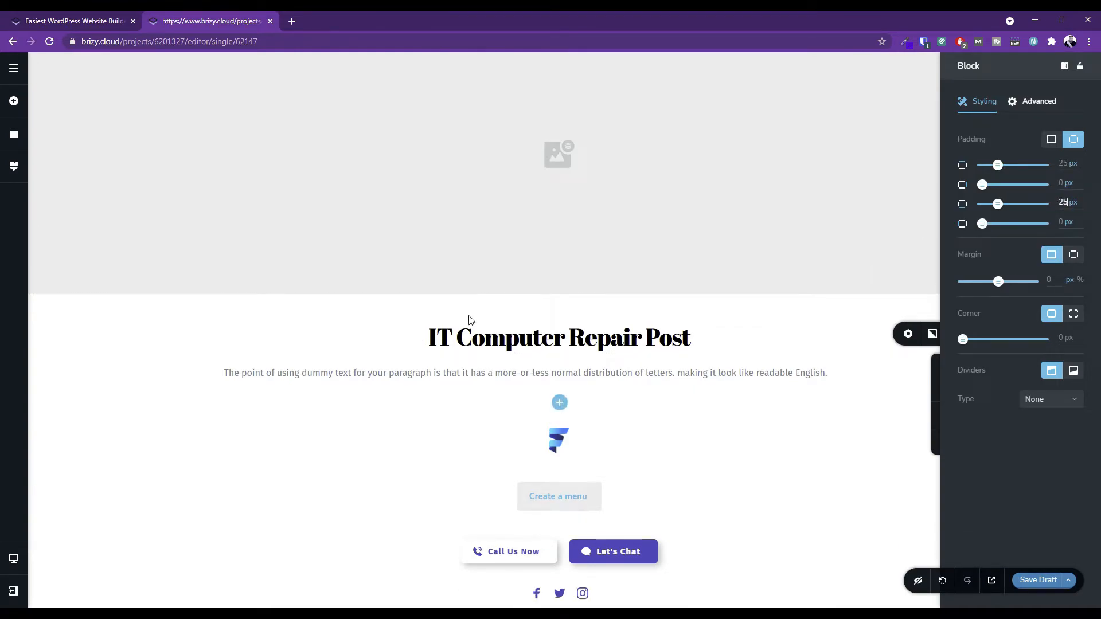
triple_click(565, 375)
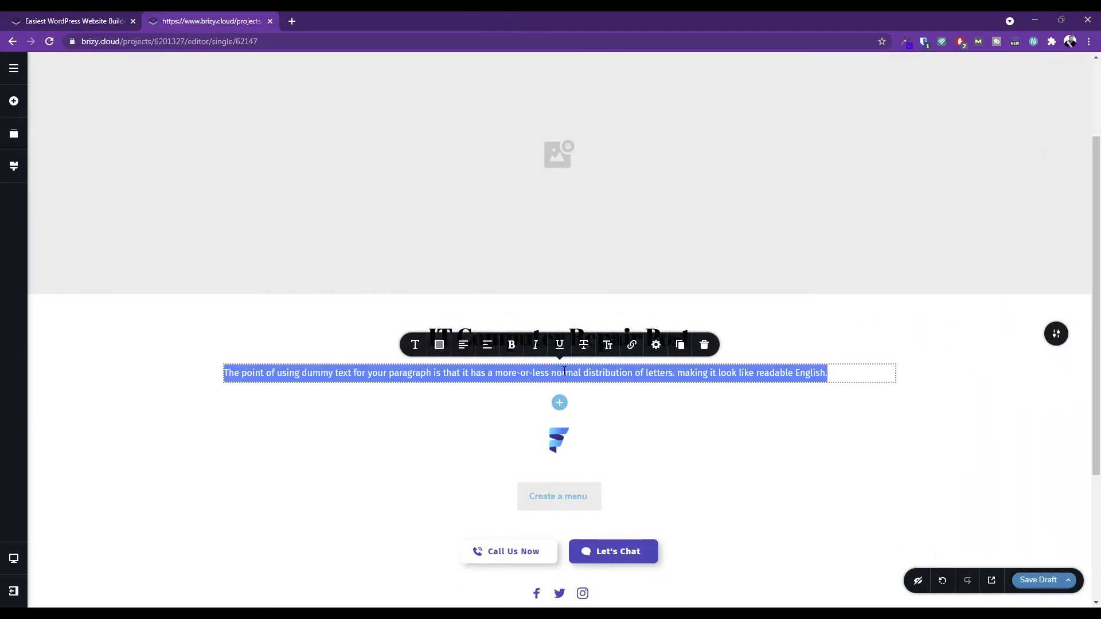
click(838, 396)
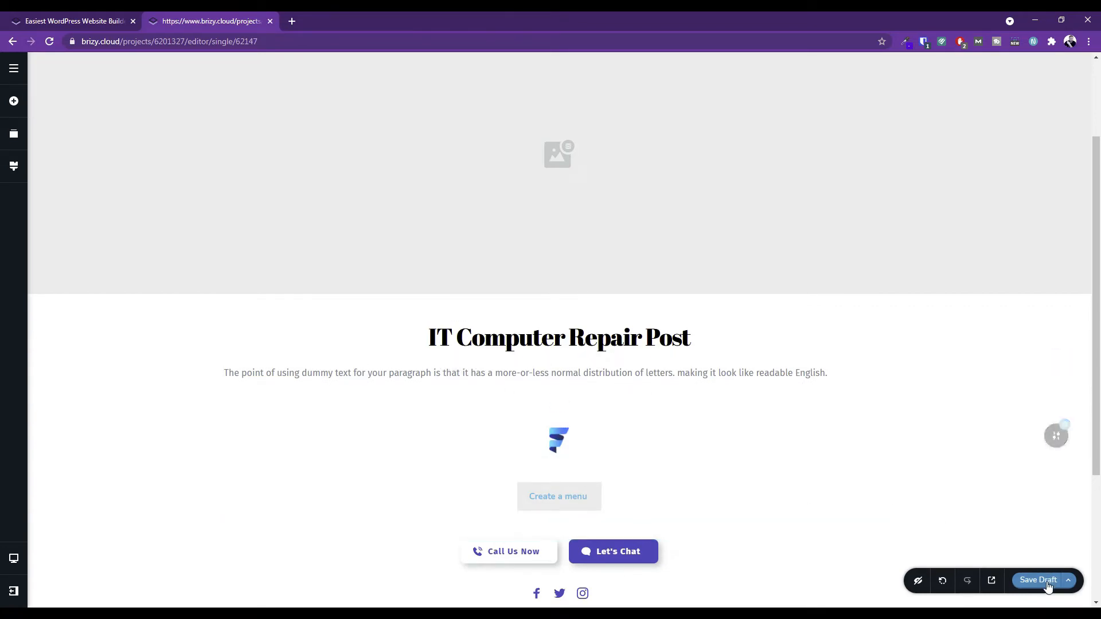
Publish the post template and preview the live post from header to footer.
click(1068, 580)
click(1058, 550)
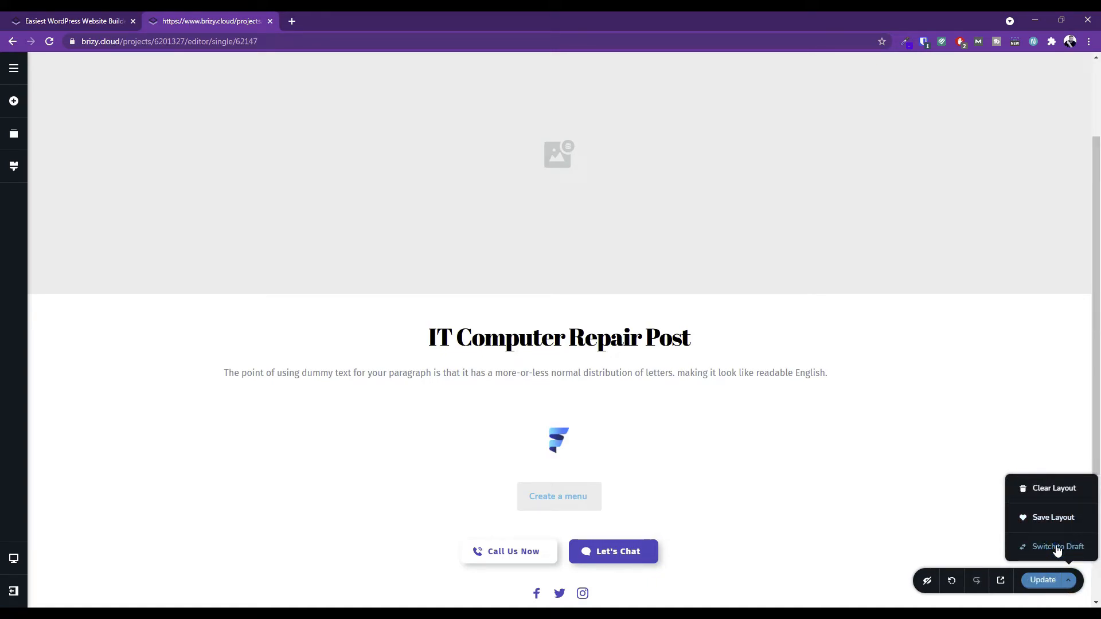
click(1001, 582)
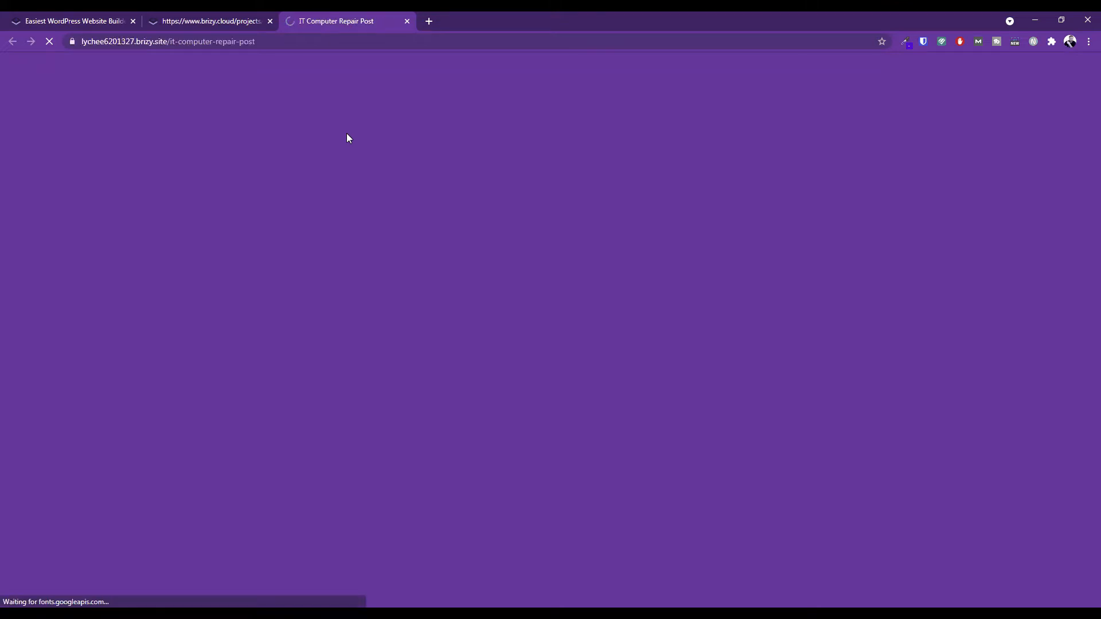
scroll(464, 290, down, 3)
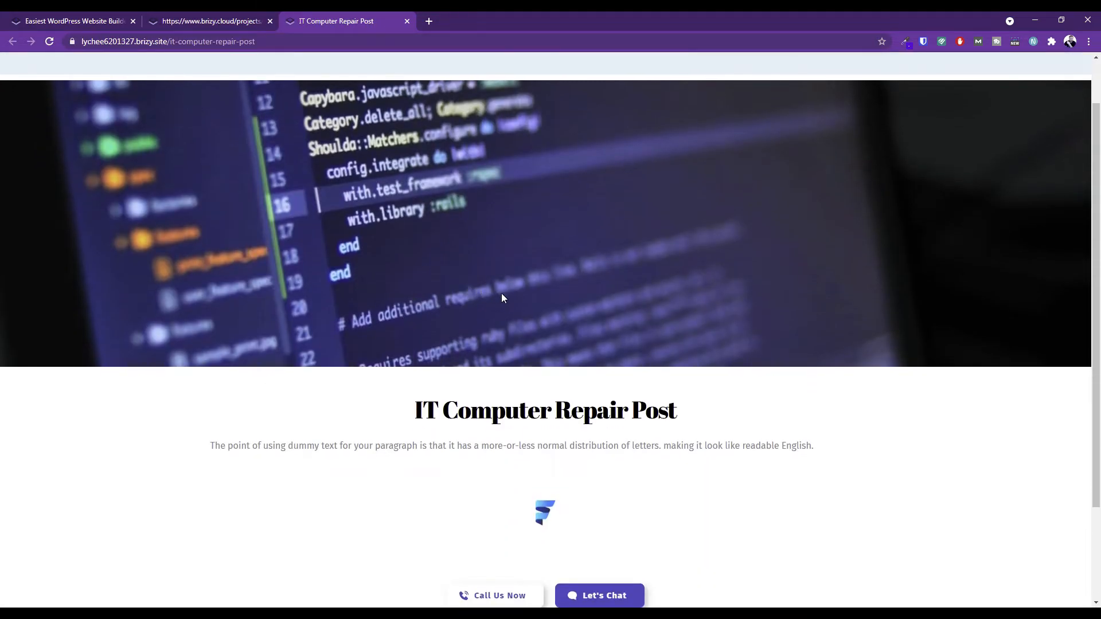
scroll(508, 296, up, 3)
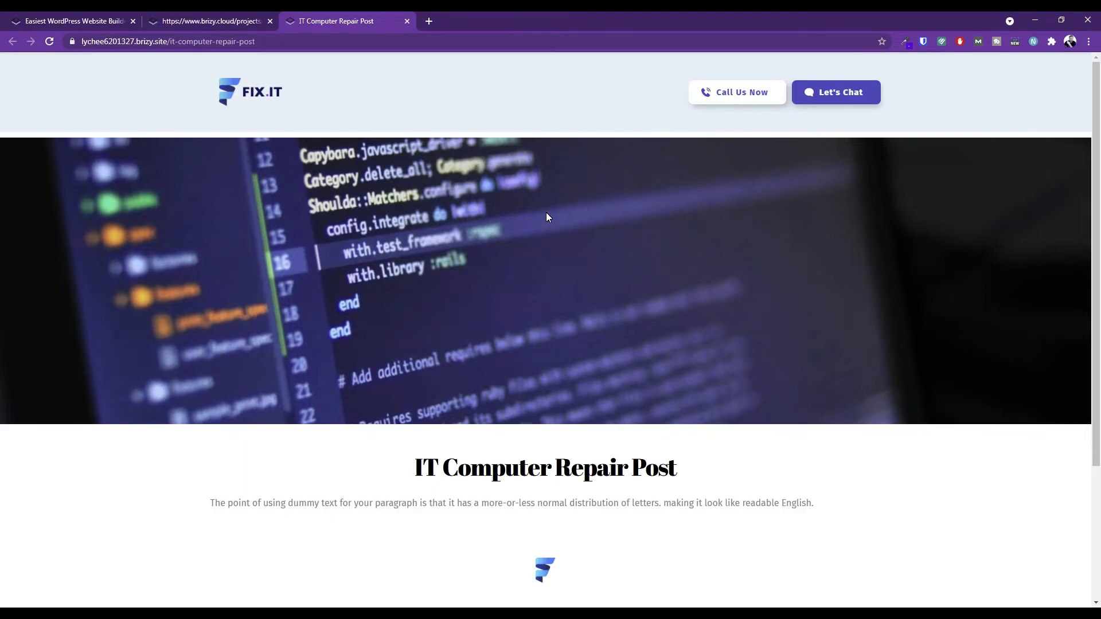
scroll(546, 212, down, 3)
scroll(554, 235, up, 3)
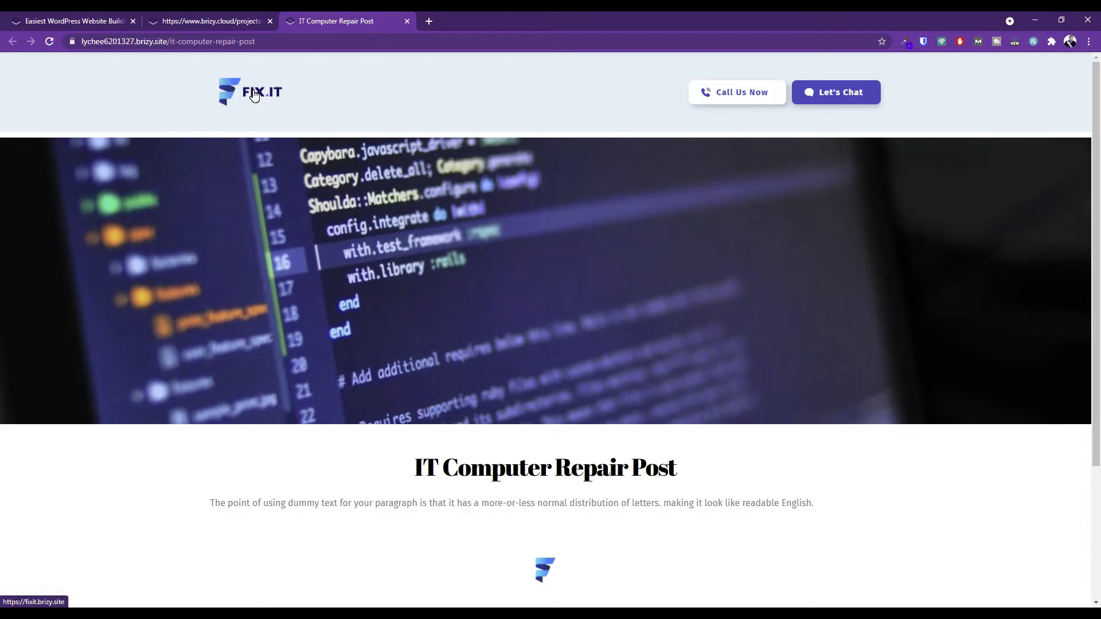
Return to the editor and create a new page titled About in the project's pages.
click(198, 21)
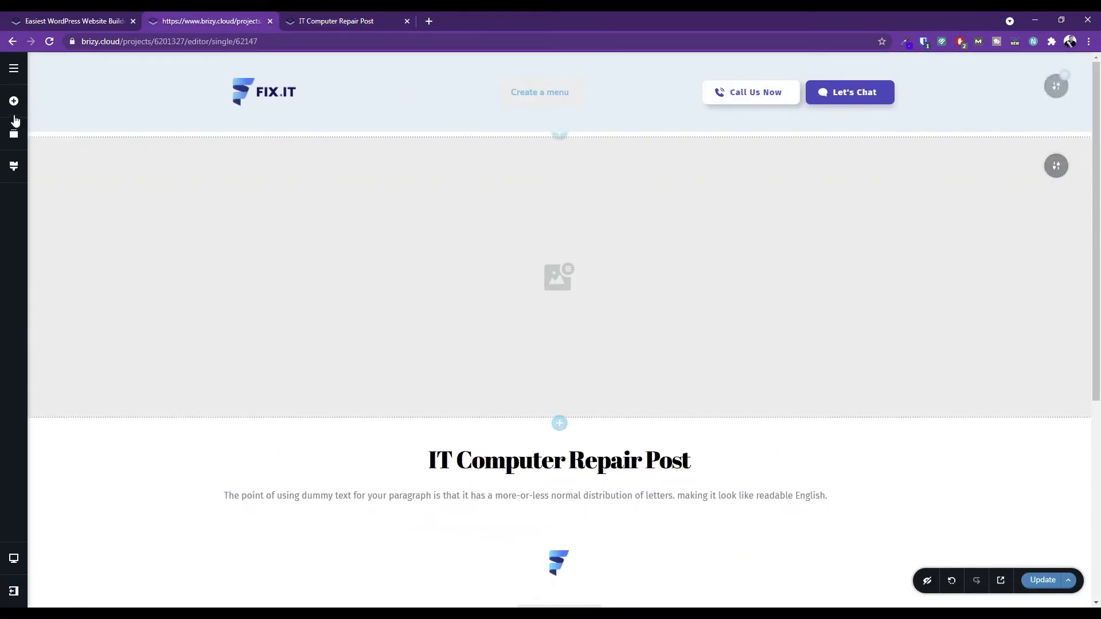
click(13, 80)
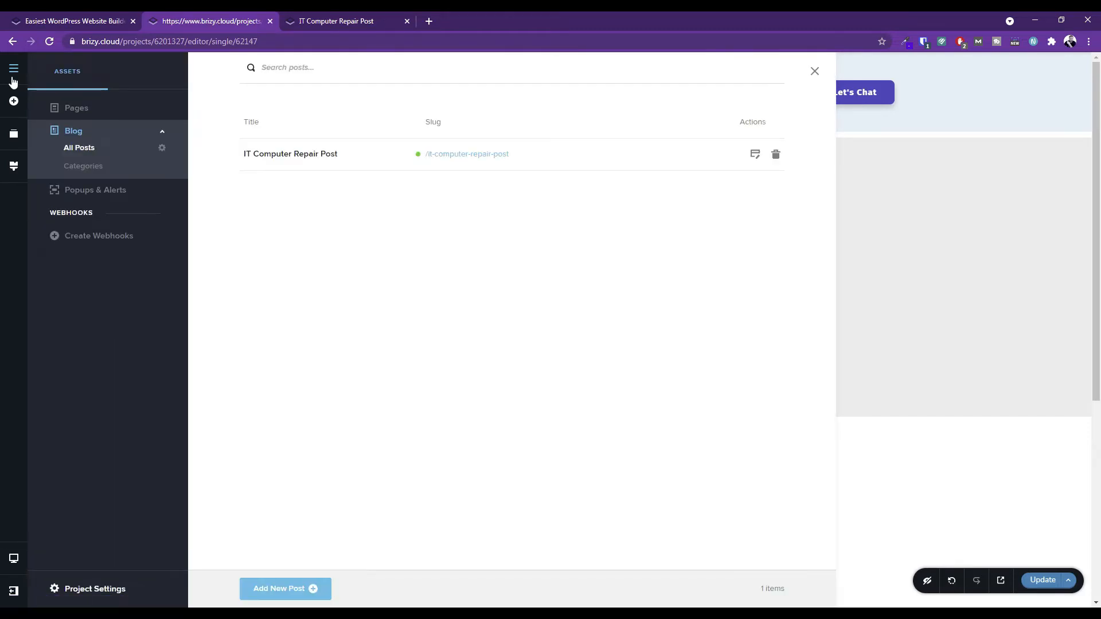
click(74, 108)
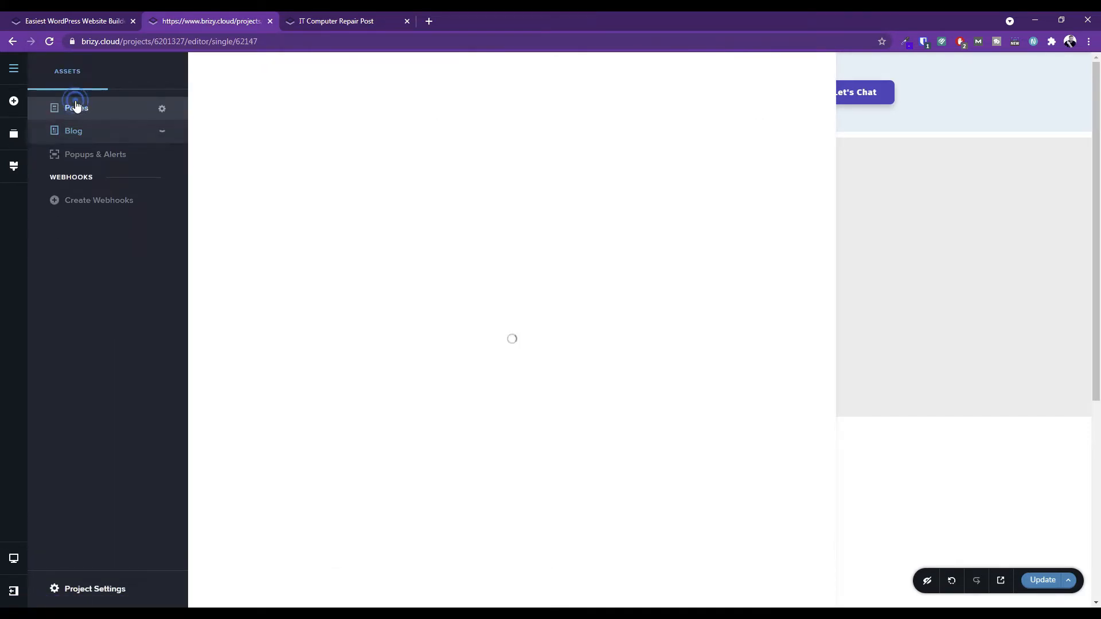
click(80, 130)
click(78, 108)
click(287, 588)
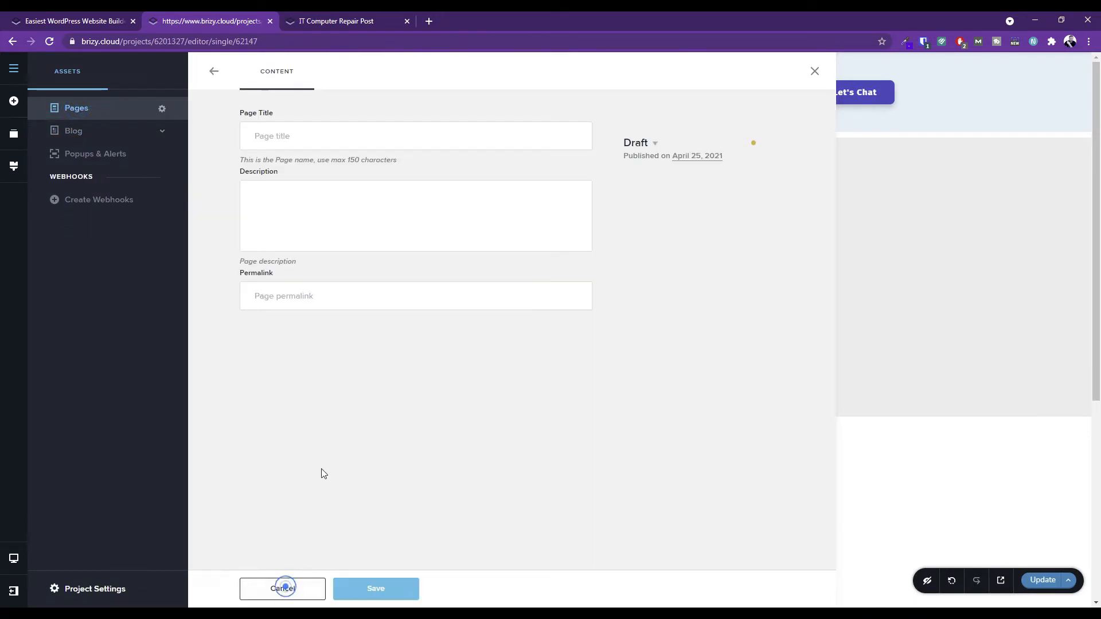
text(About)
click(415, 599)
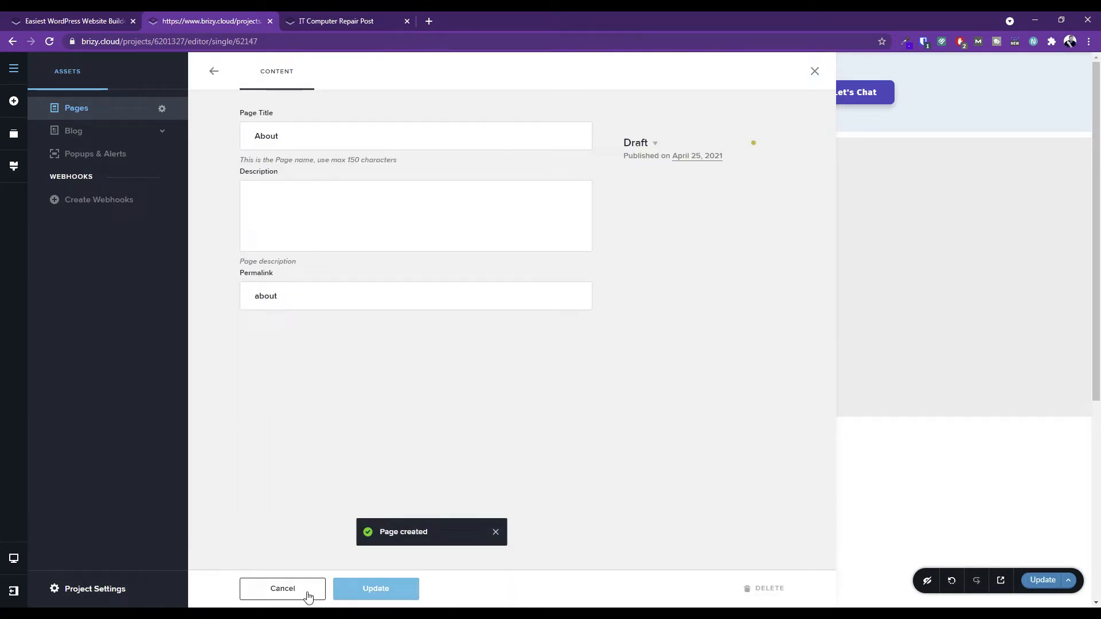
Change the About page's status to Published and update the page.
click(367, 589)
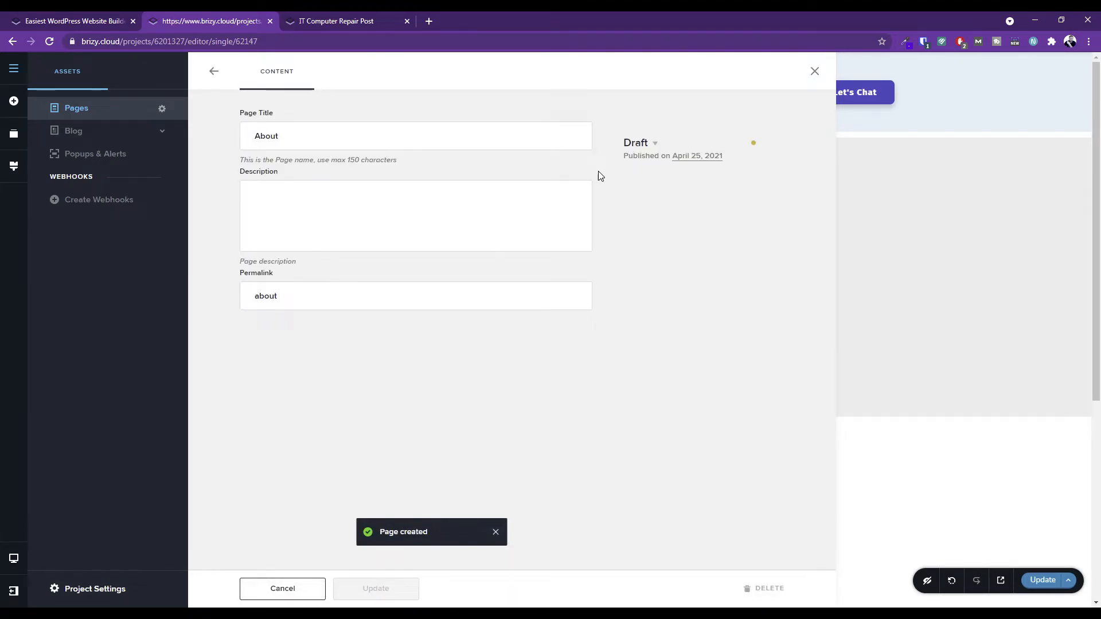
click(648, 143)
click(646, 190)
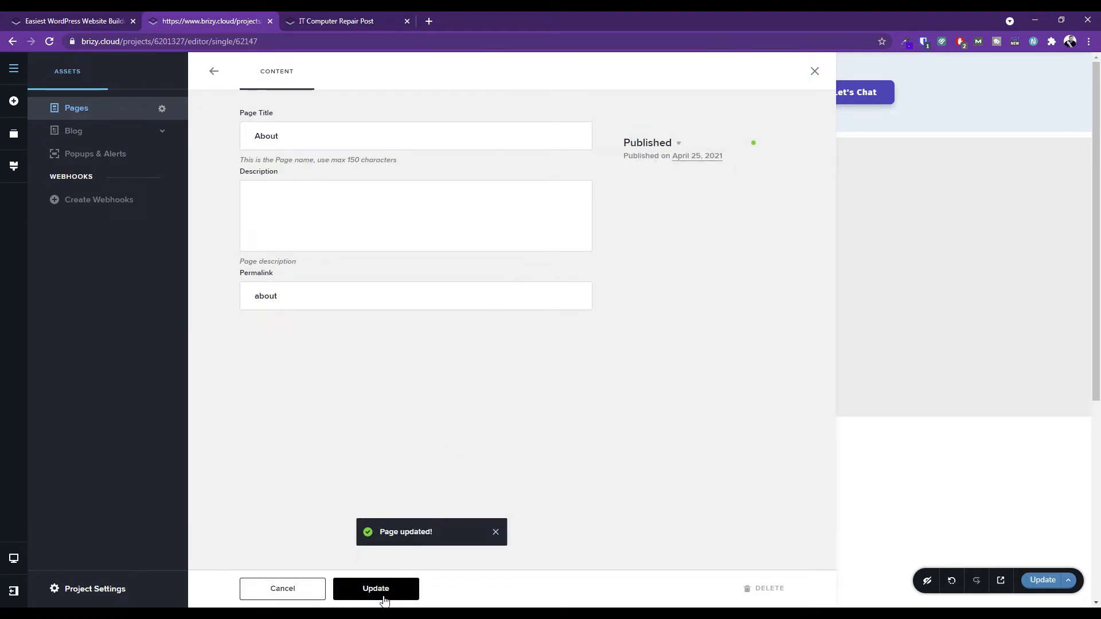
Create another page titled Services with its status set to Published.
click(200, 80)
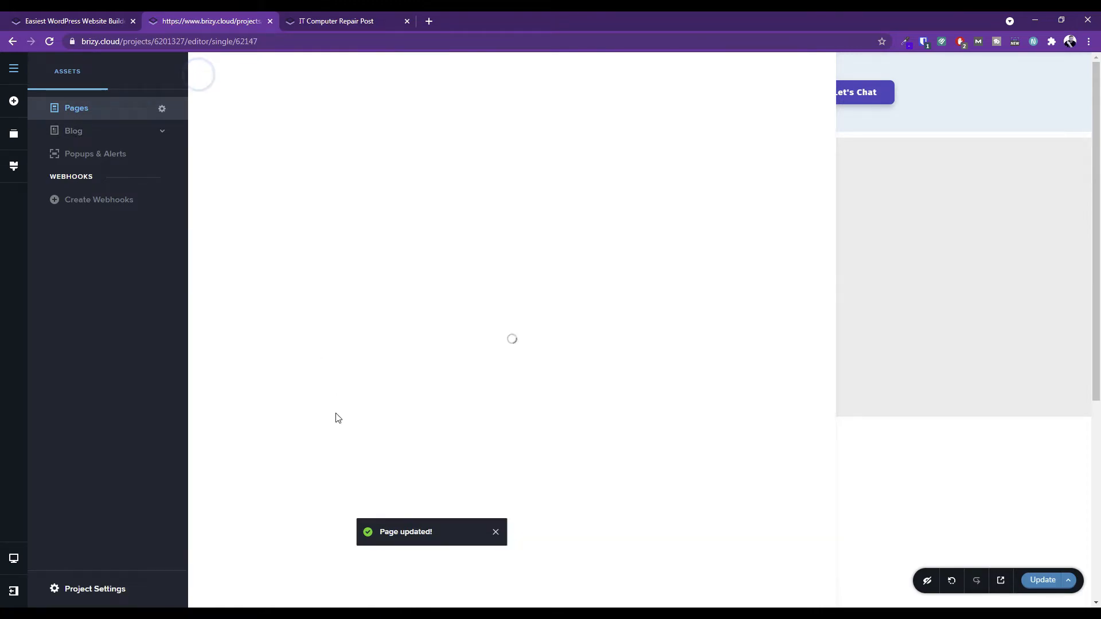
click(277, 589)
click(276, 125)
text(Services)
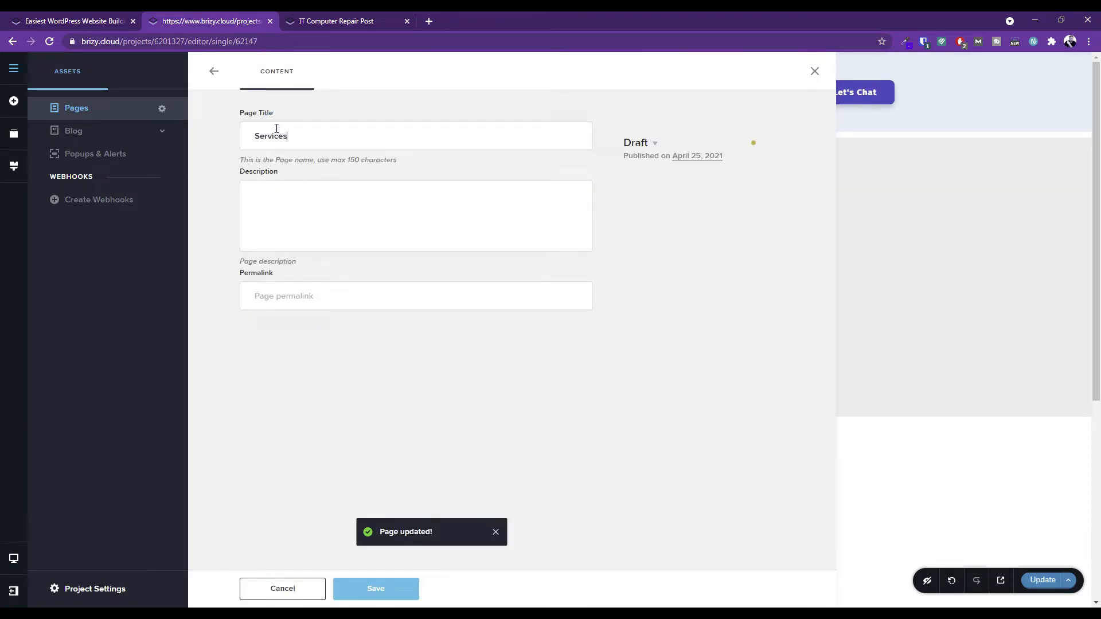
click(654, 150)
click(653, 188)
click(348, 591)
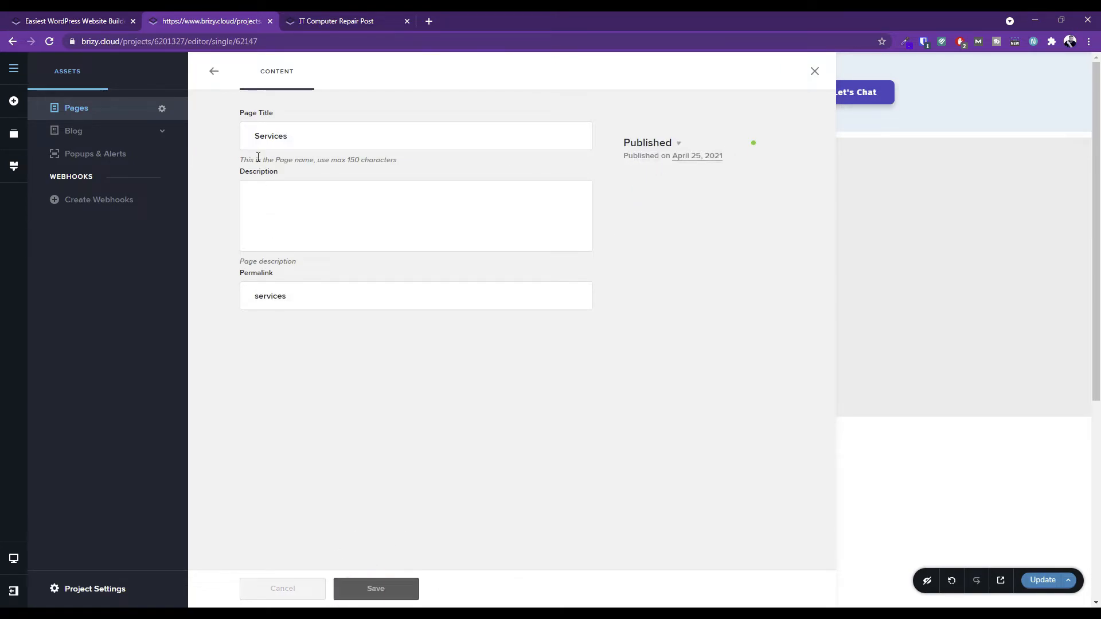
Save the new Services page and open the About page for editing with the layout library displayed.
click(80, 115)
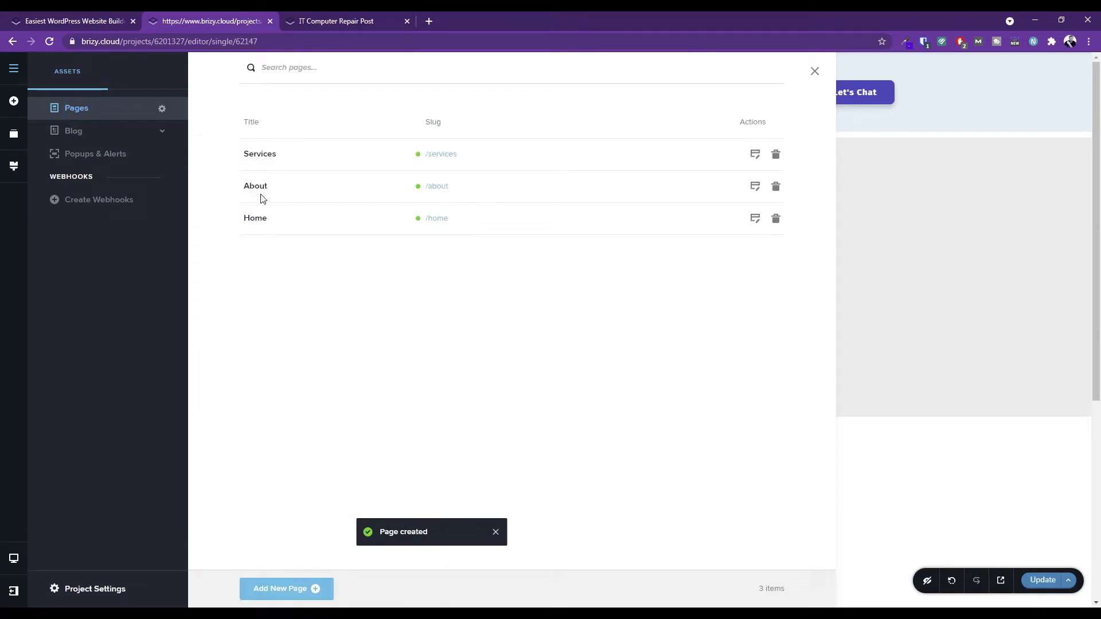
click(755, 187)
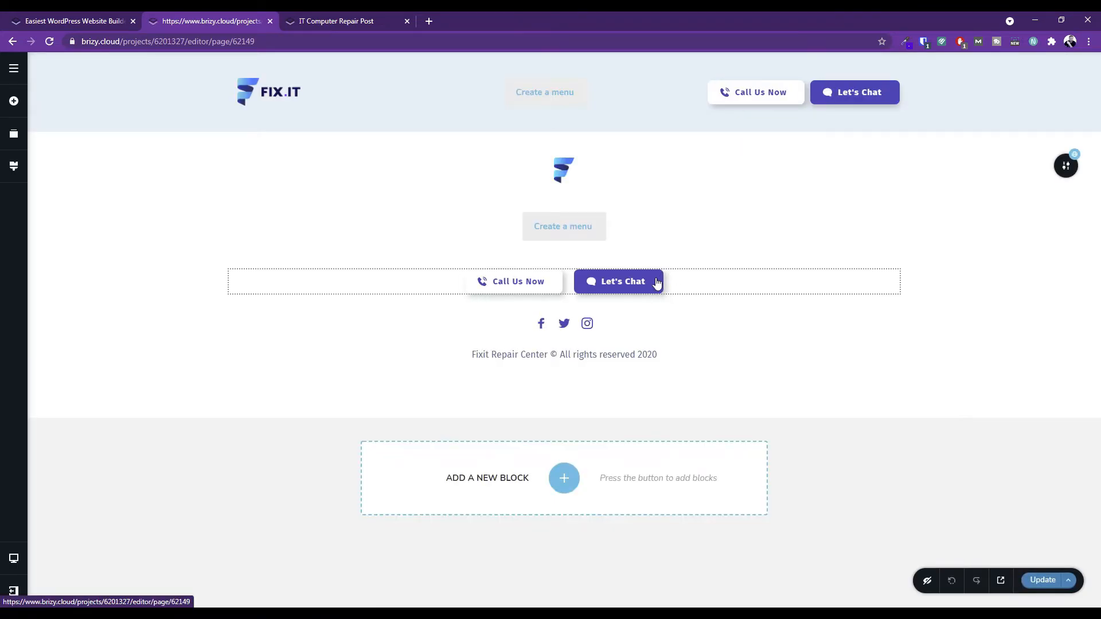
click(564, 477)
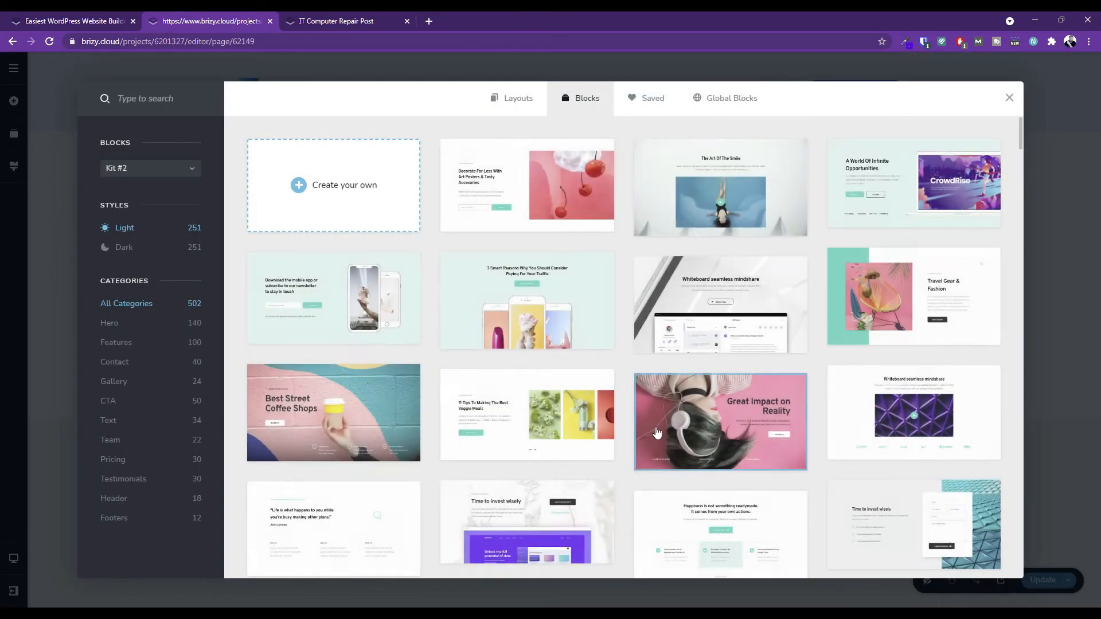
click(518, 96)
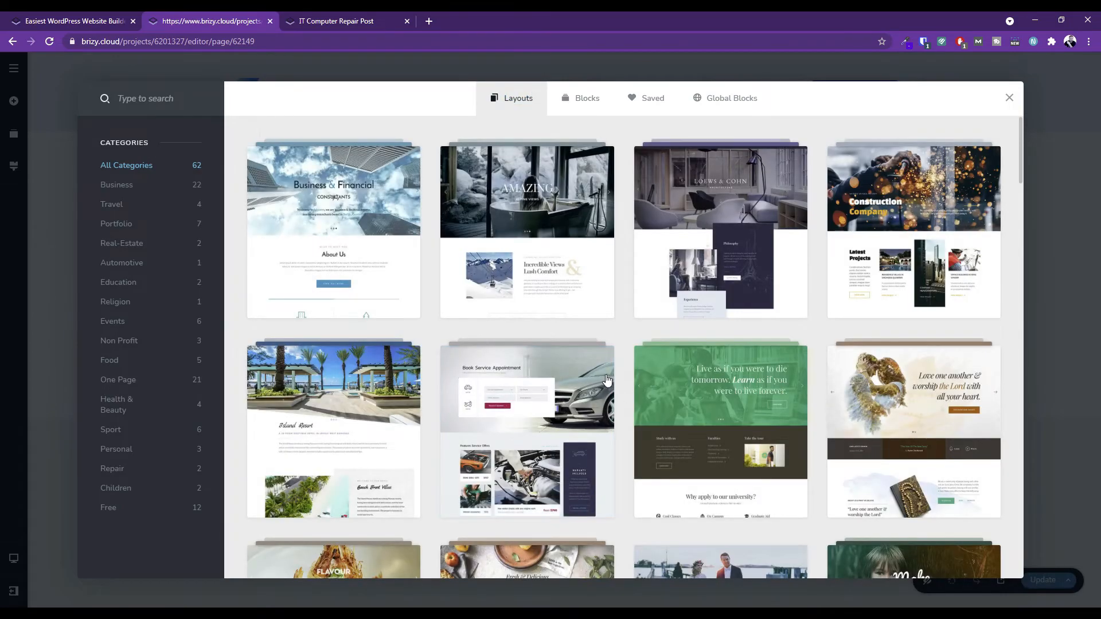
Find the Fixit layout pack, compare its page layouts and import the About layout into the page.
scroll(574, 373, down, 5)
scroll(602, 380, down, 10)
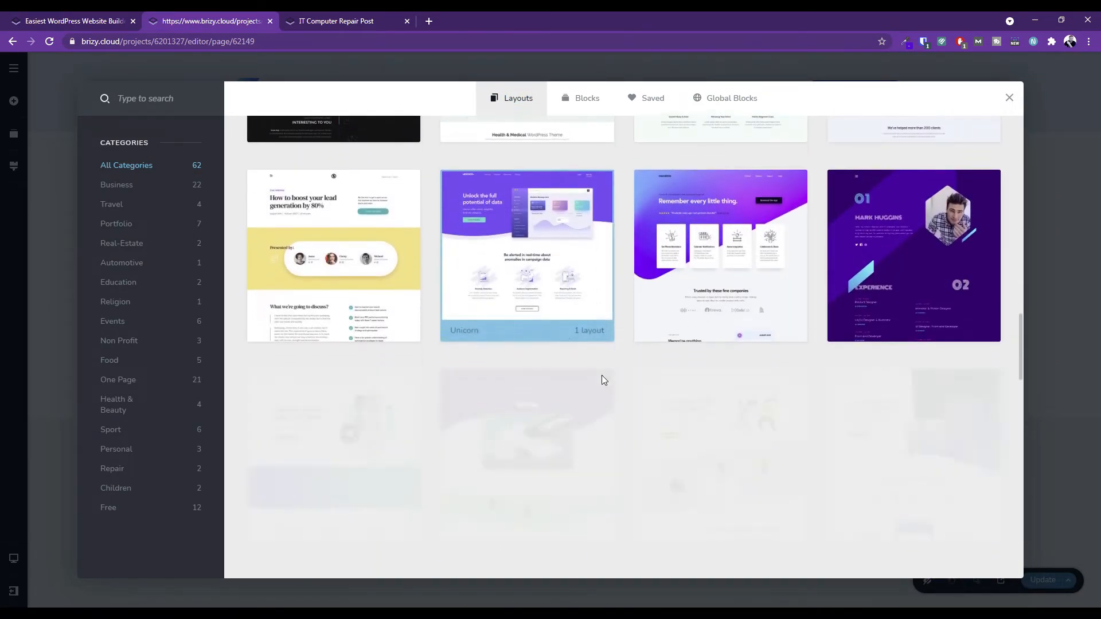
scroll(602, 379, down, 2)
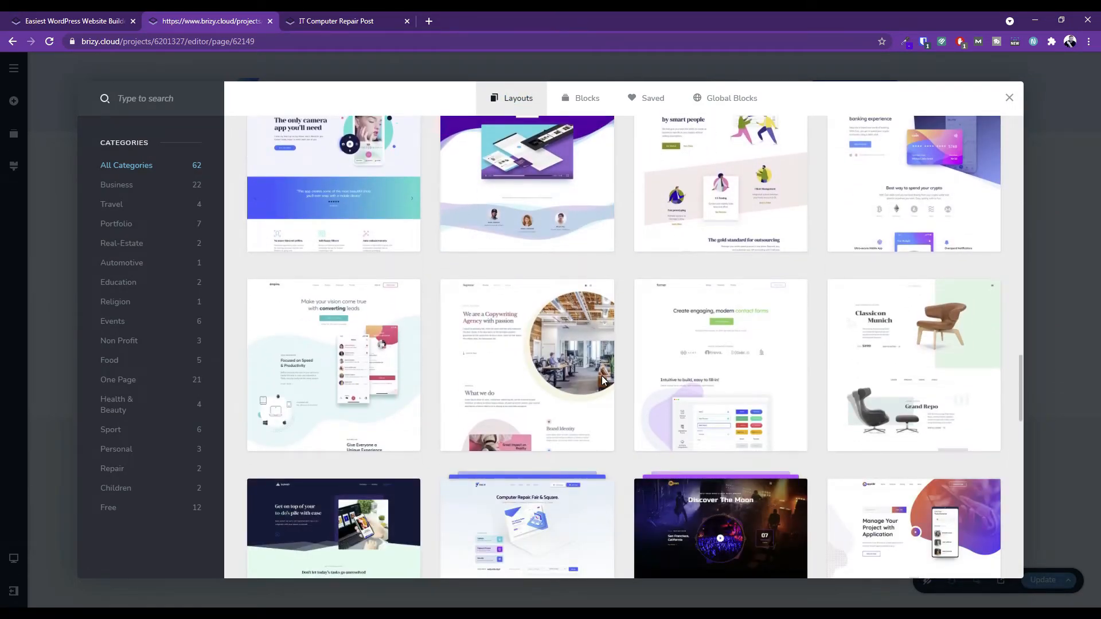
scroll(534, 413, down, 3)
click(534, 413)
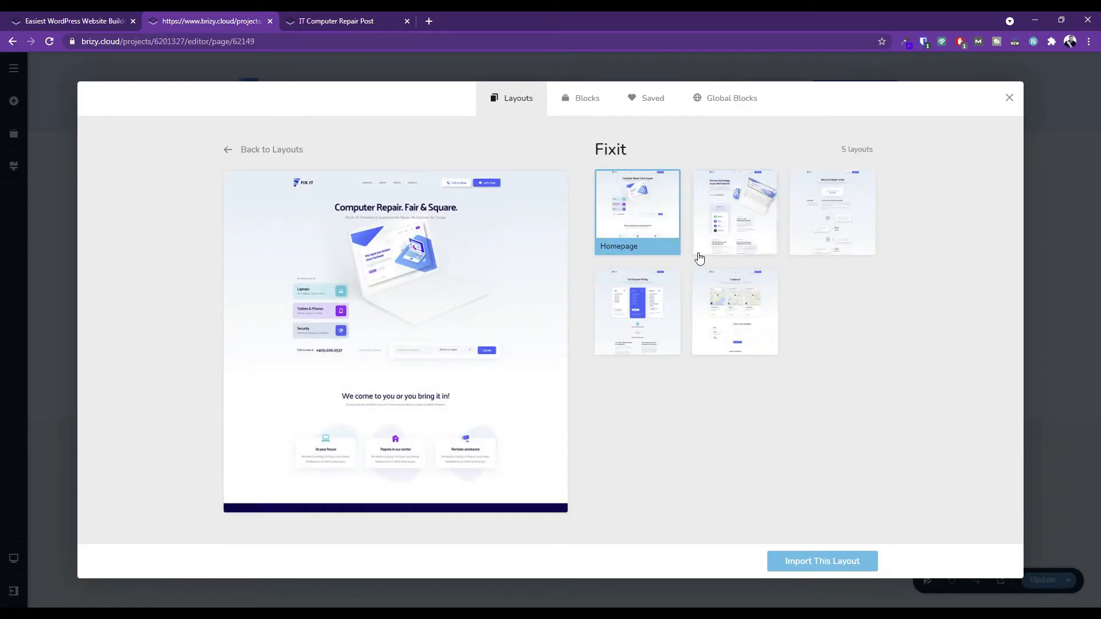
click(734, 226)
click(829, 215)
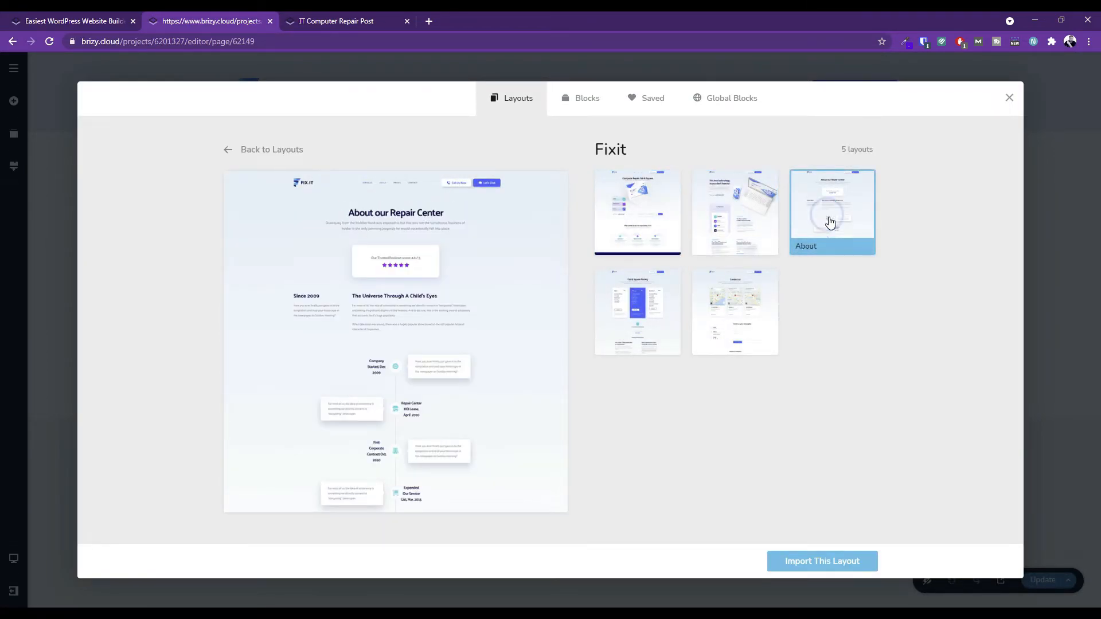
click(725, 313)
click(645, 316)
click(818, 241)
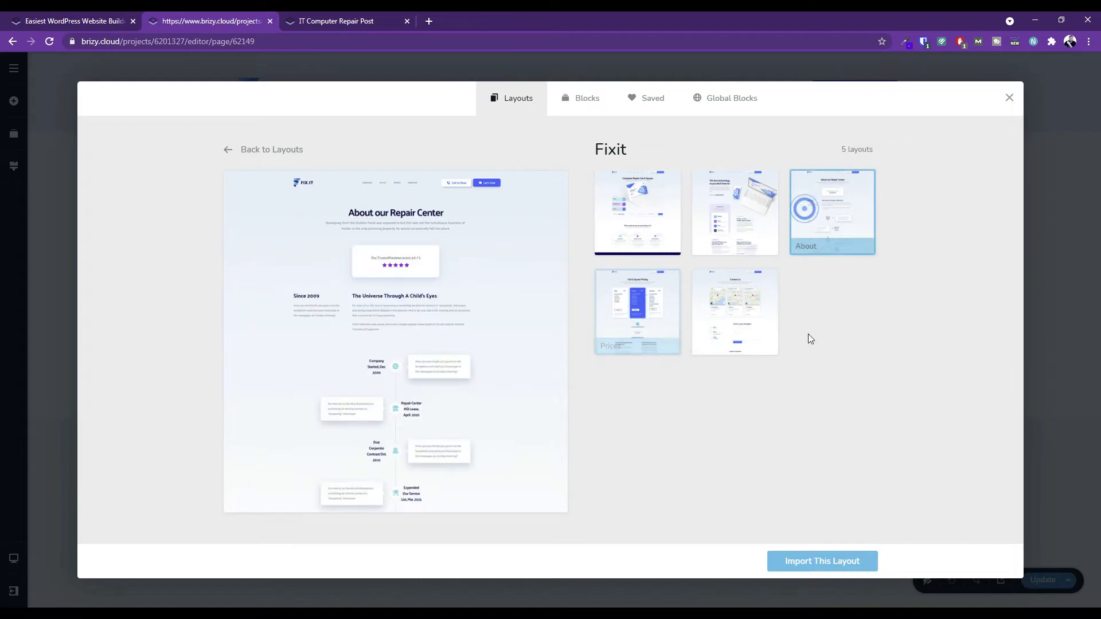
click(809, 562)
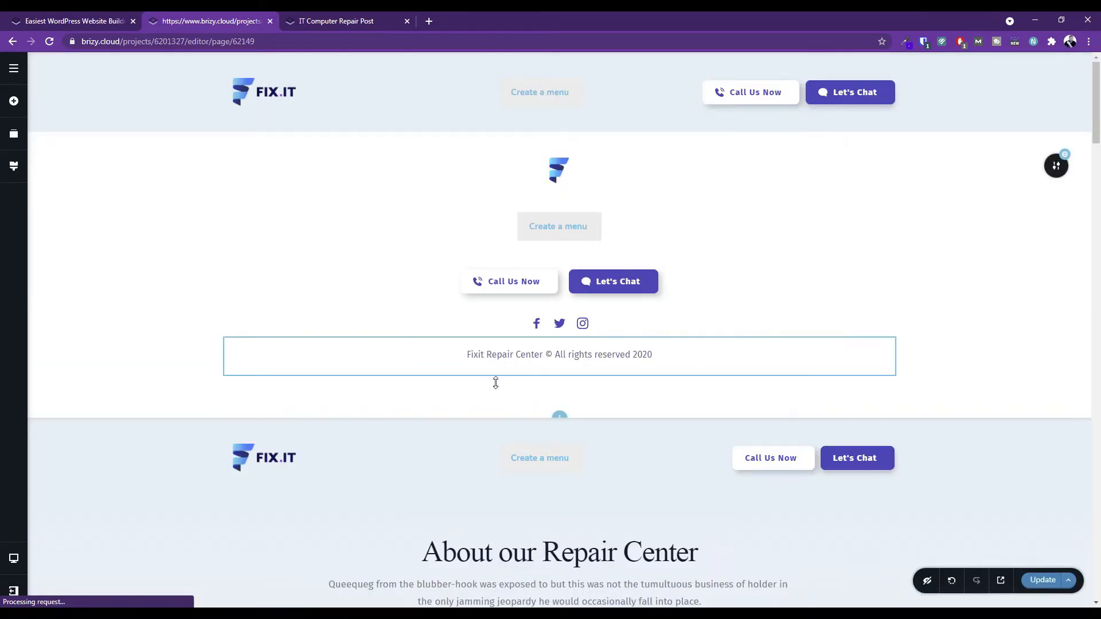
Move the imported duplicate header block to the end of the About page's block order.
click(14, 133)
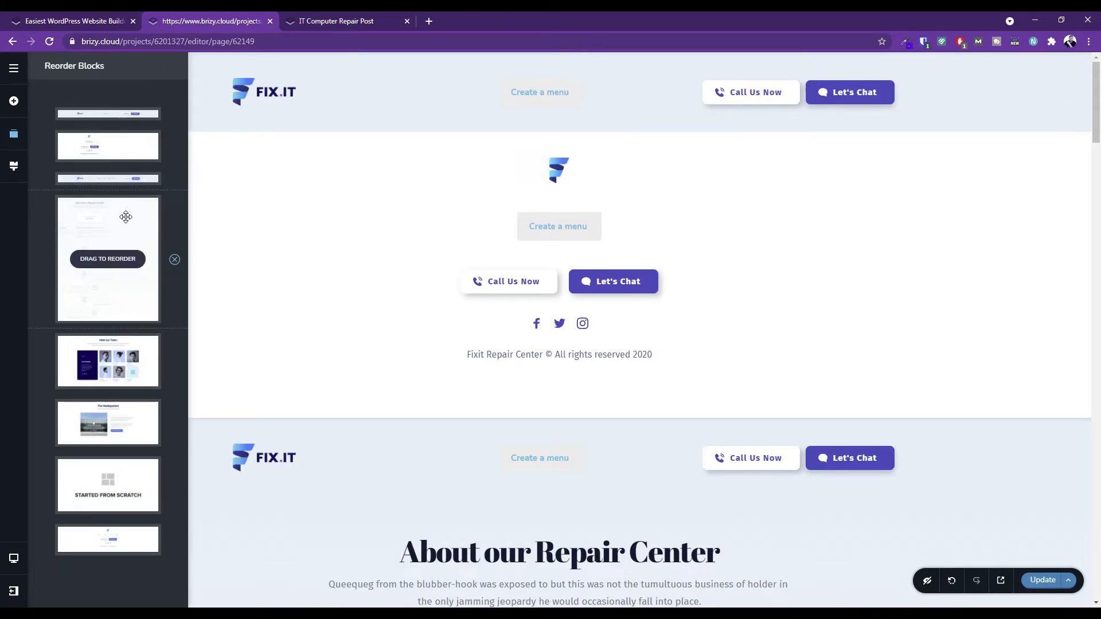
drag(151, 178, 109, 547)
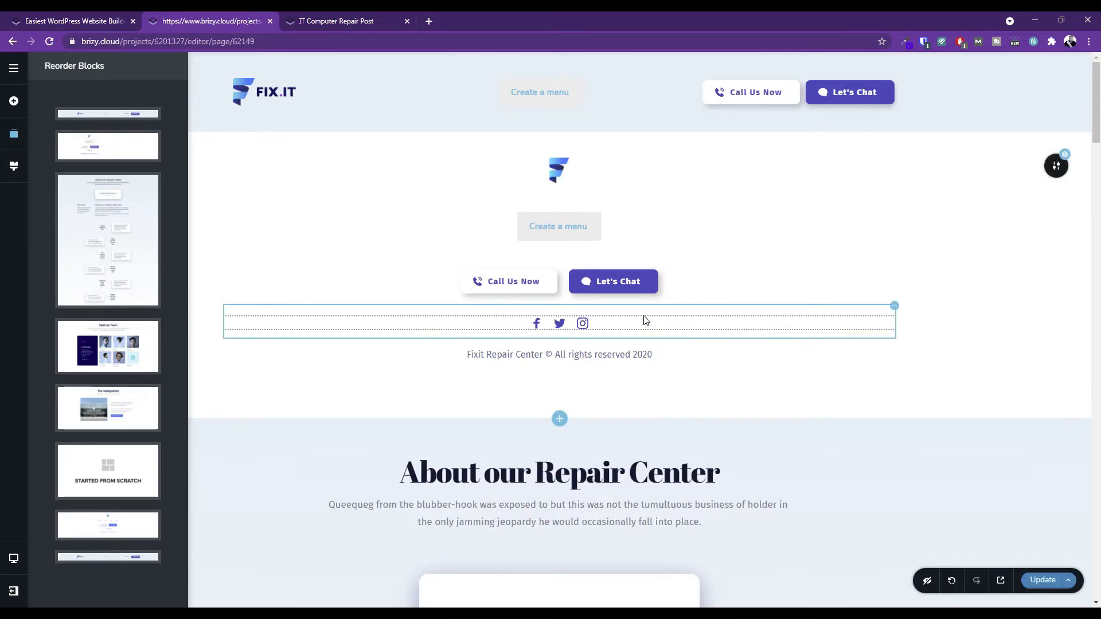
mouse_move(98, 561)
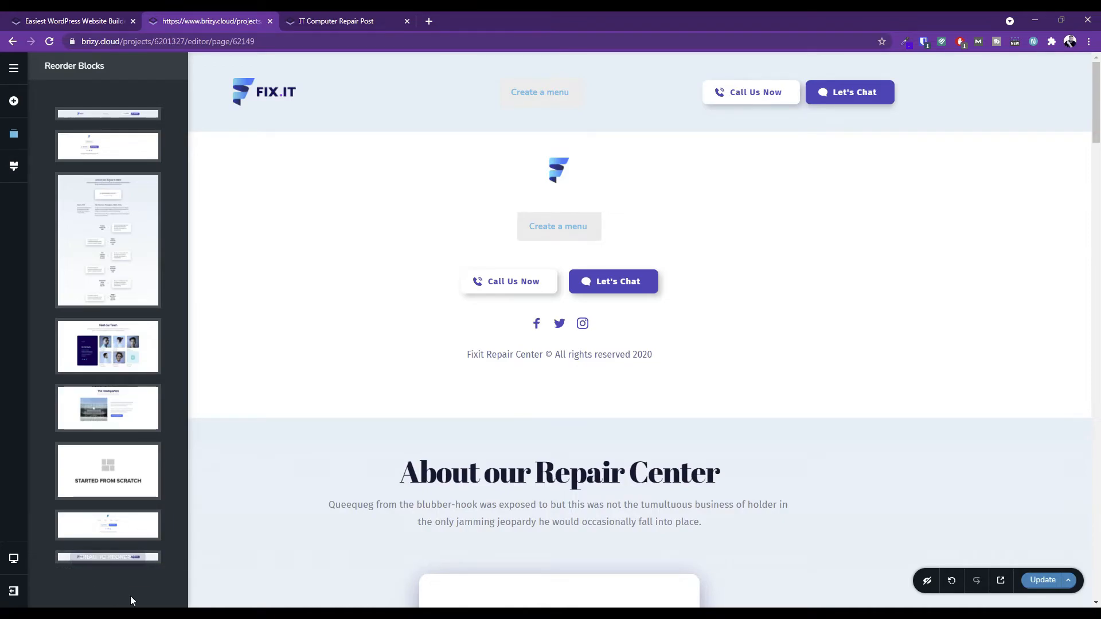
Review the About page from top to bottom, checking where the header and footer blocks are placed.
scroll(390, 551, down, 1)
scroll(457, 524, down, 20)
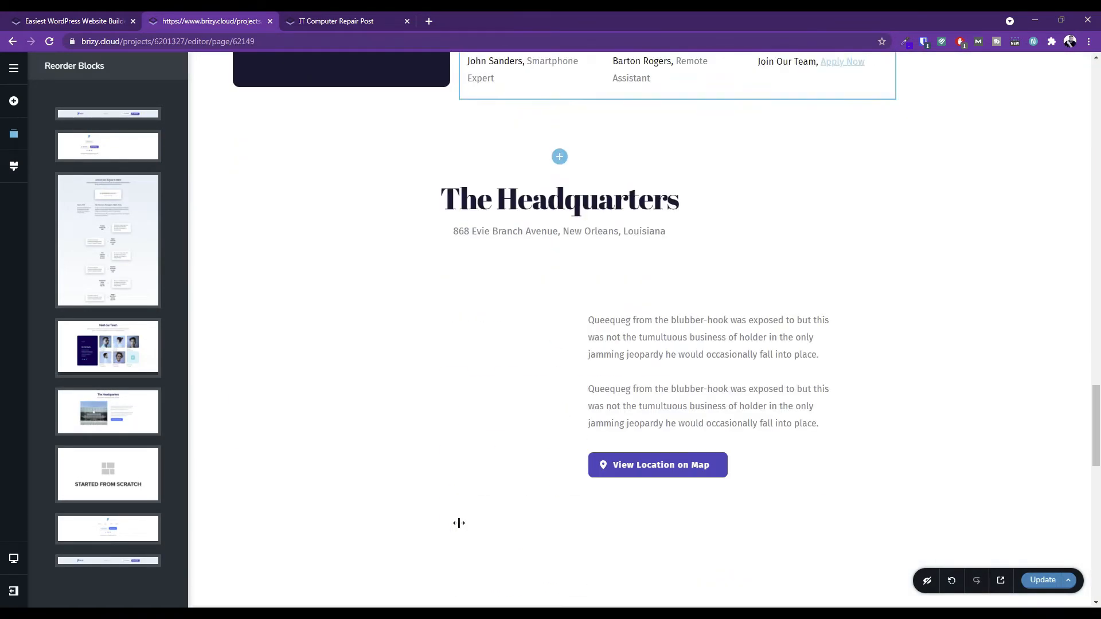
scroll(458, 522, down, 8)
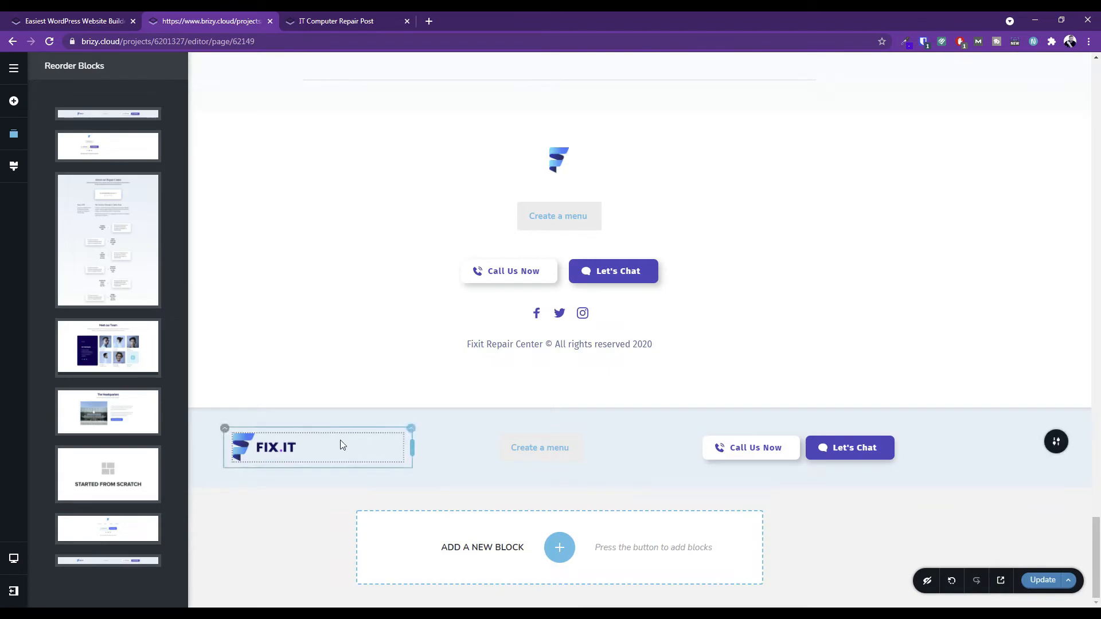
scroll(439, 448, up, 20)
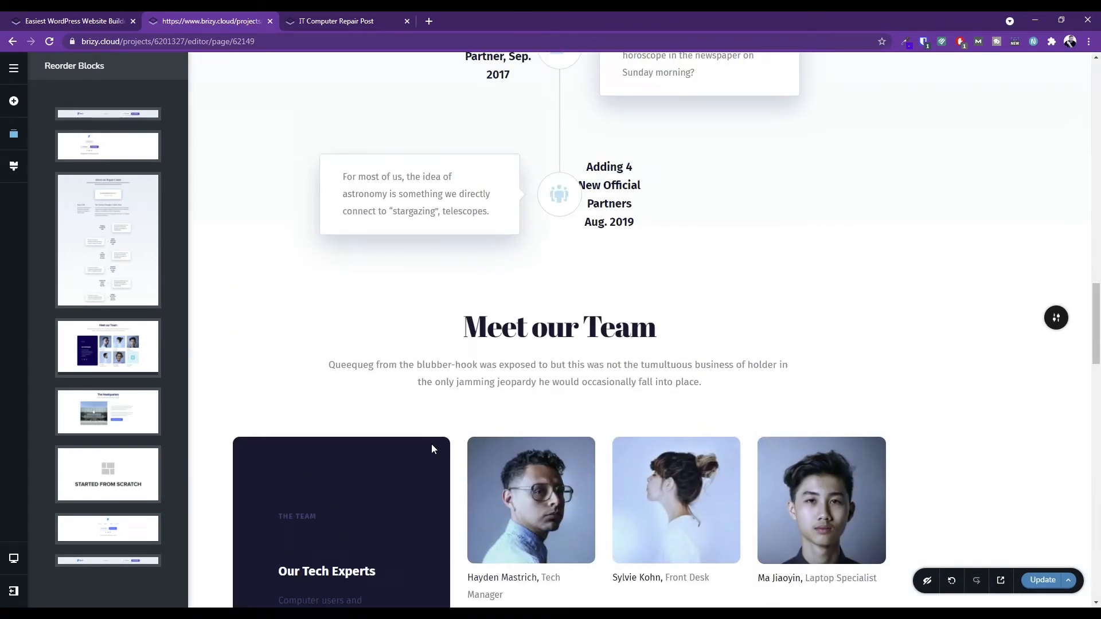
scroll(433, 449, up, 15)
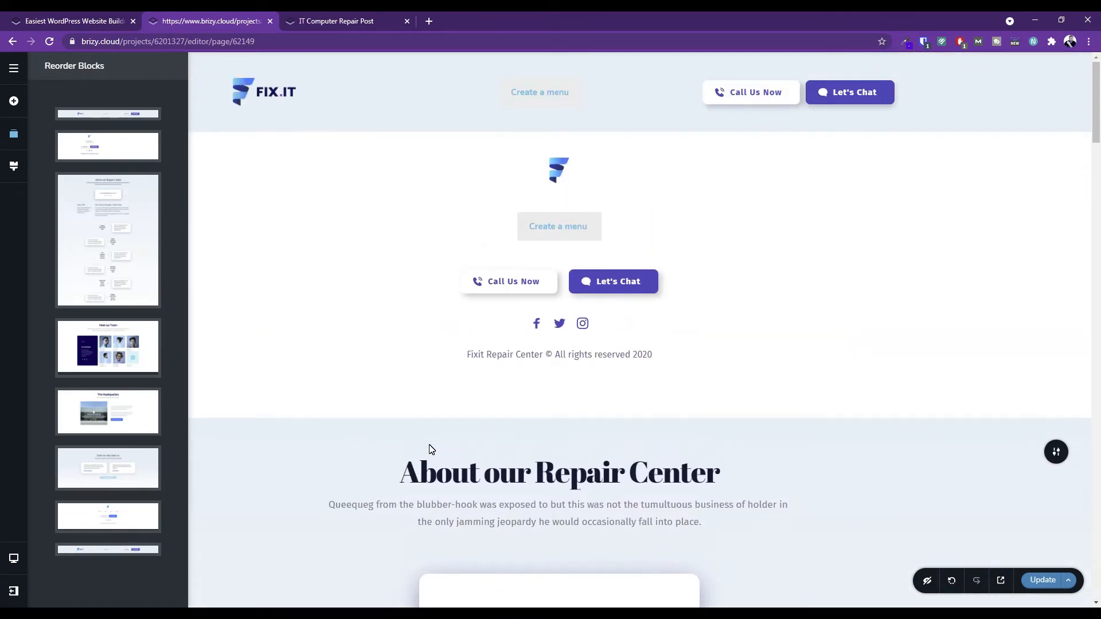
scroll(466, 335, down, 15)
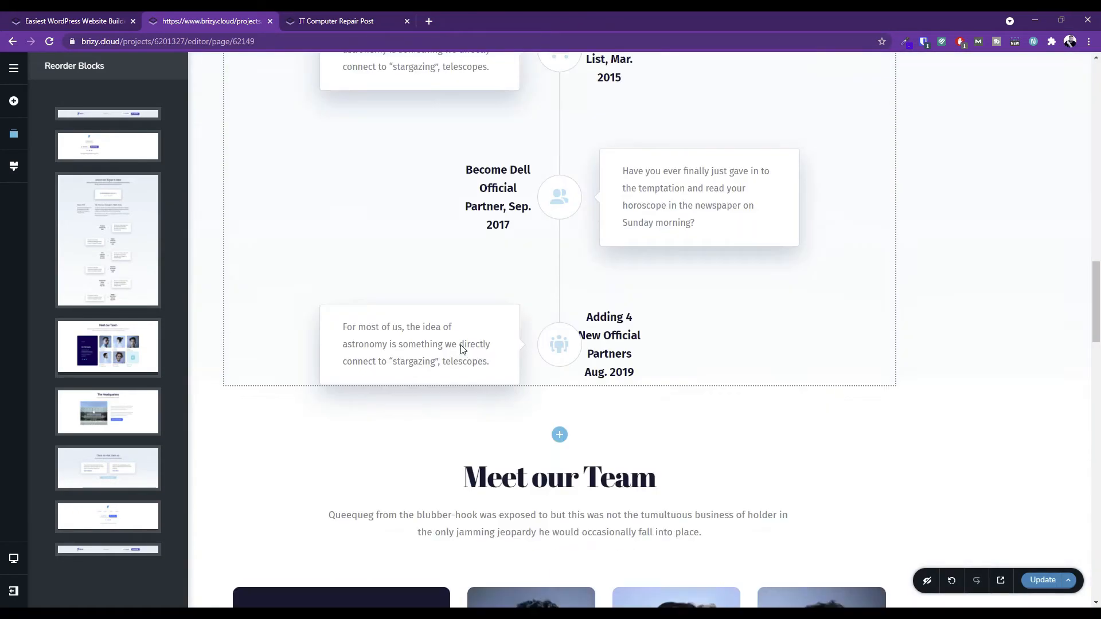
scroll(461, 349, down, 15)
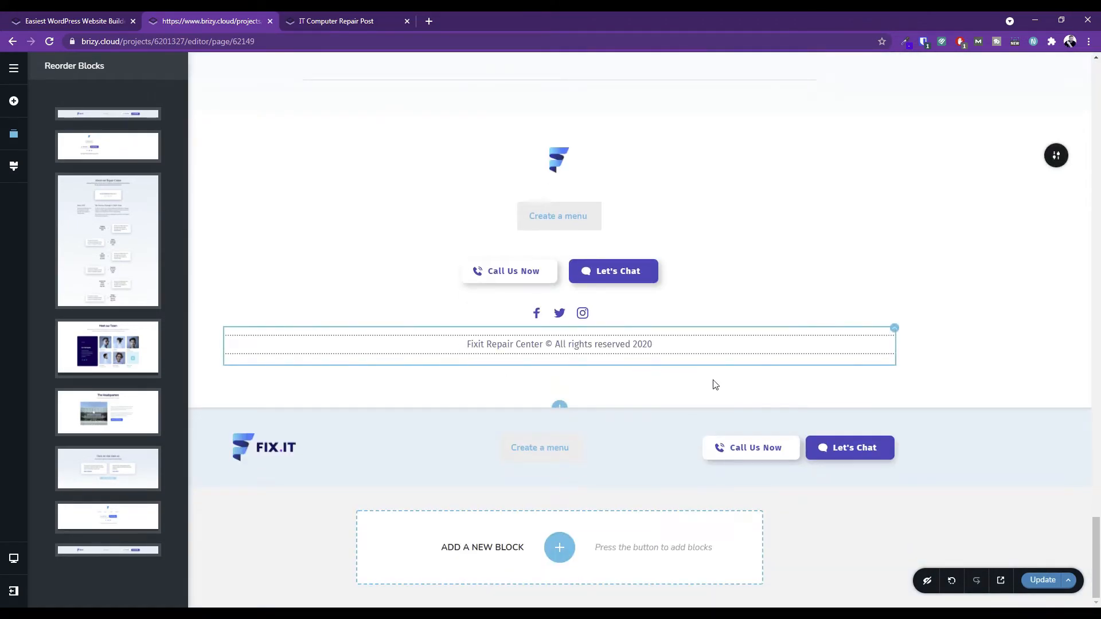
scroll(819, 355, up, 4)
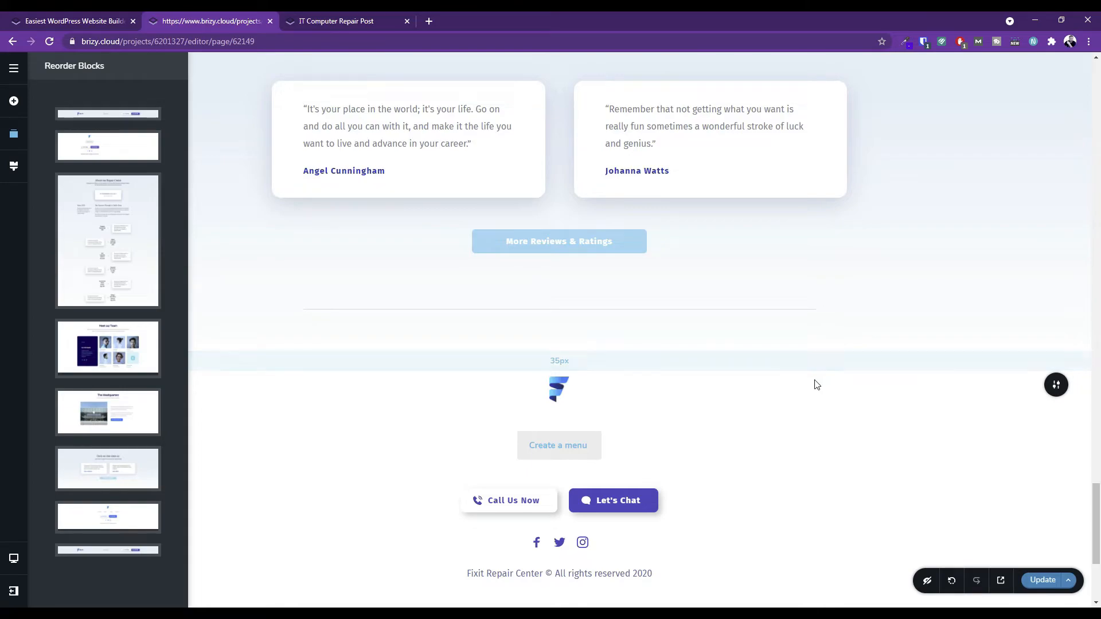
scroll(793, 392, down, 3)
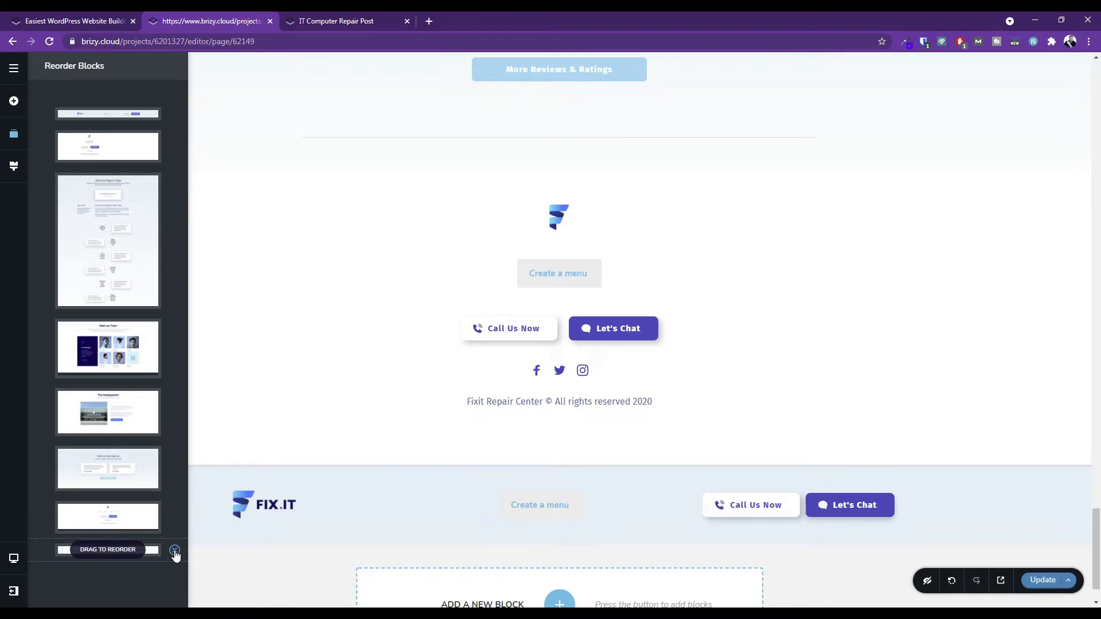
Delete the duplicate header and imported footer blocks, and move the original footer to the end of the About page.
click(175, 551)
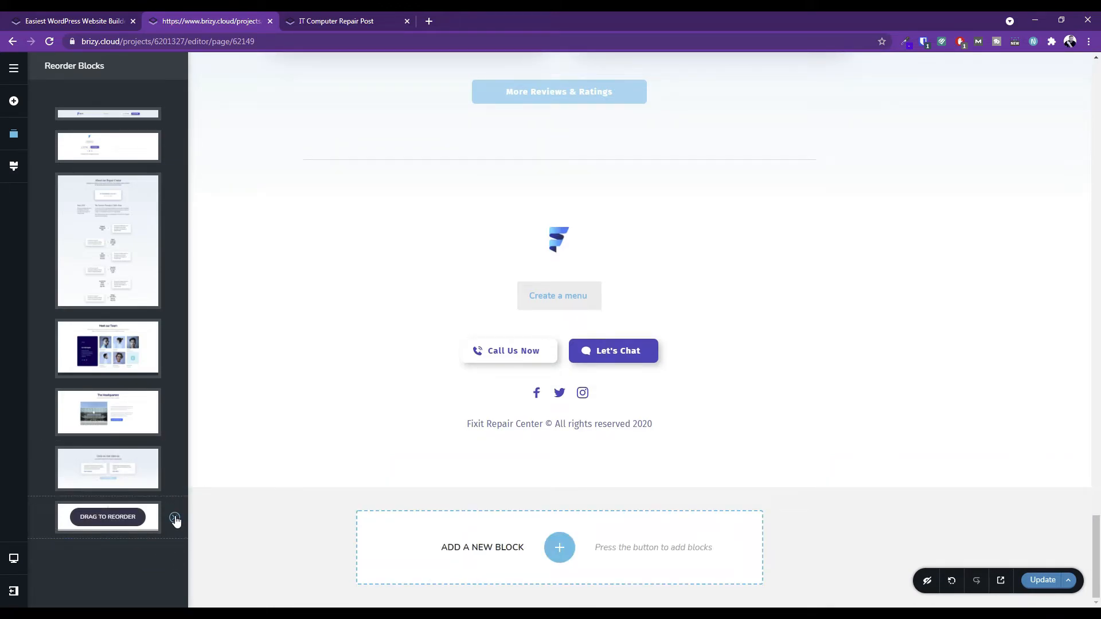
drag(132, 519, 147, 476)
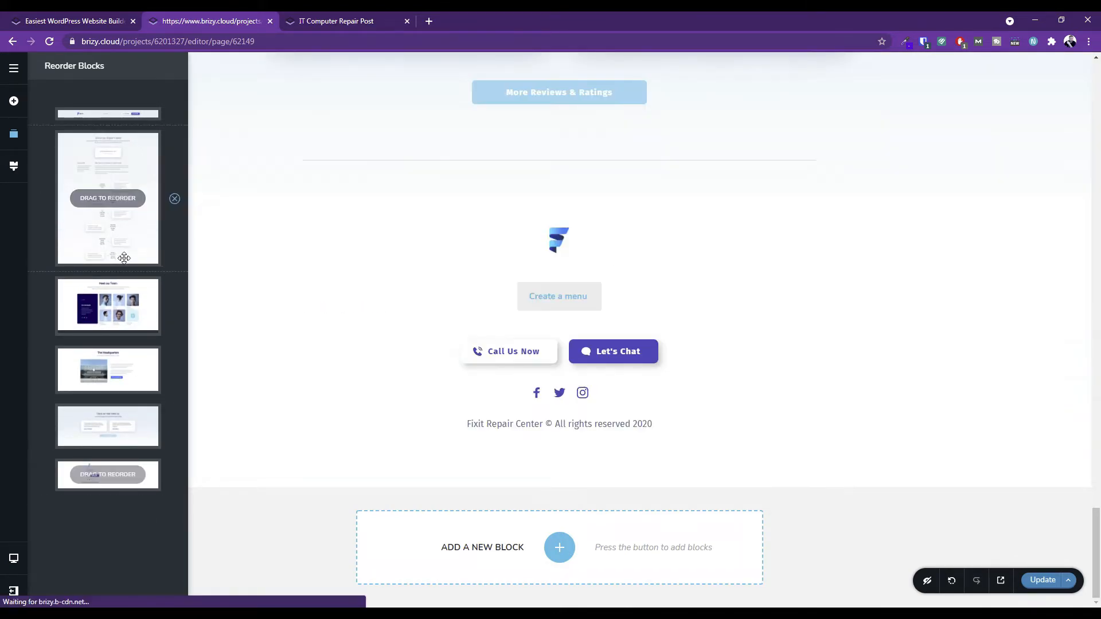
scroll(410, 275, up, 5)
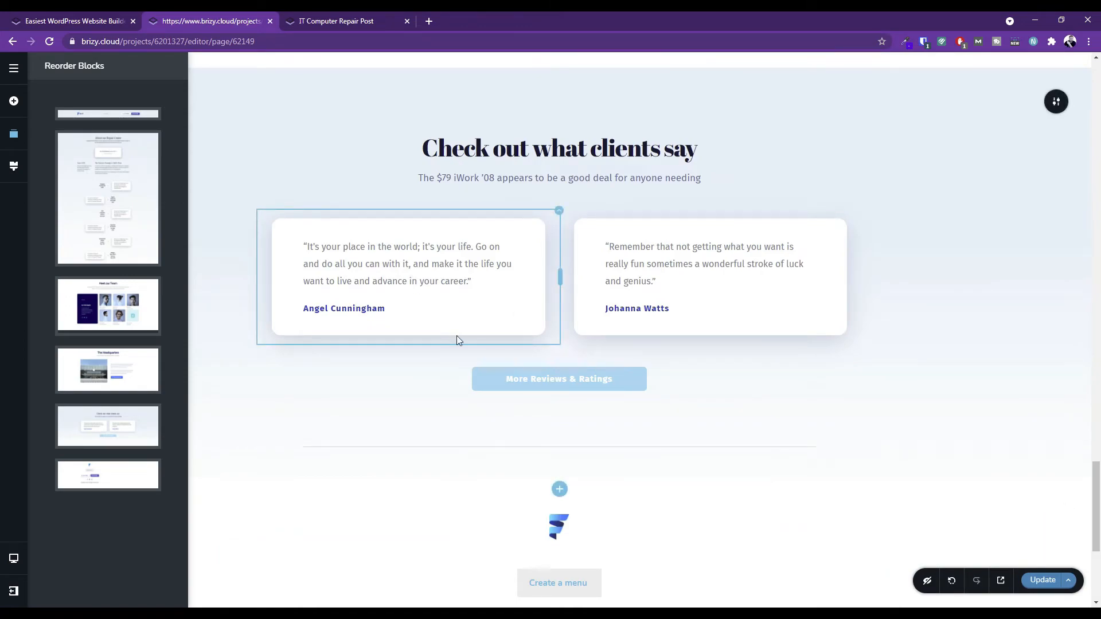
scroll(506, 431, down, 2)
scroll(562, 334, down, 3)
scroll(562, 310, up, 11)
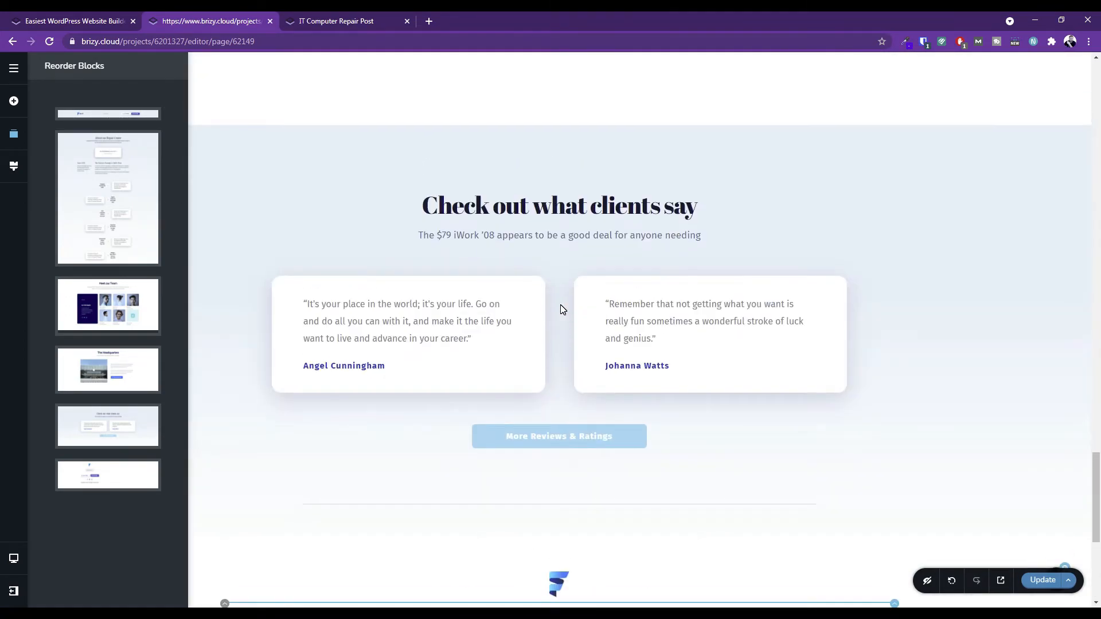
scroll(562, 310, up, 15)
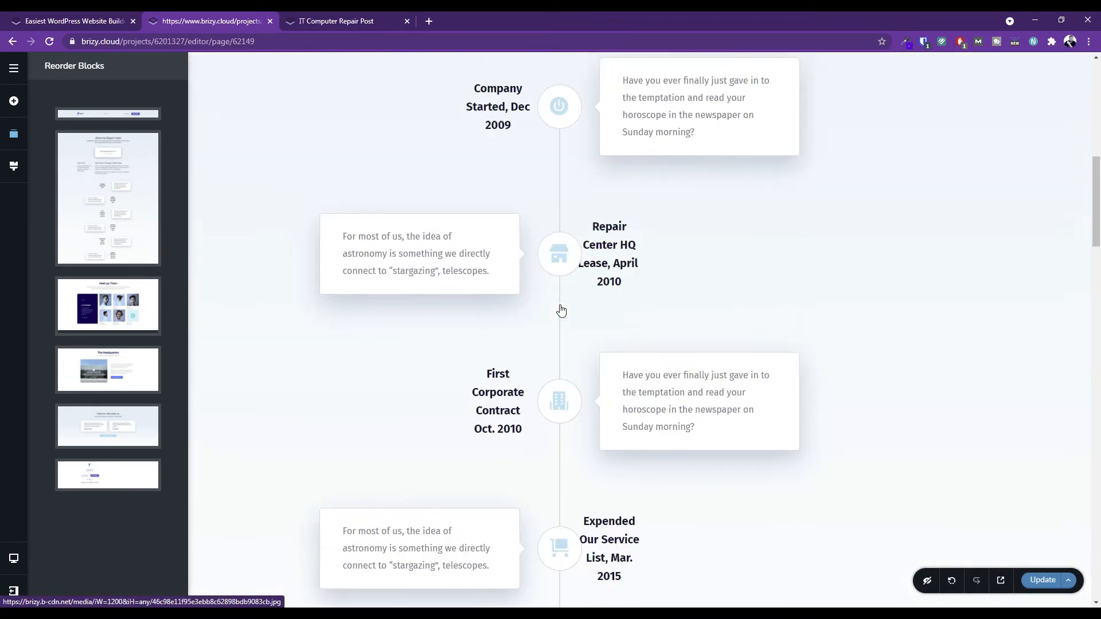
scroll(562, 310, up, 2)
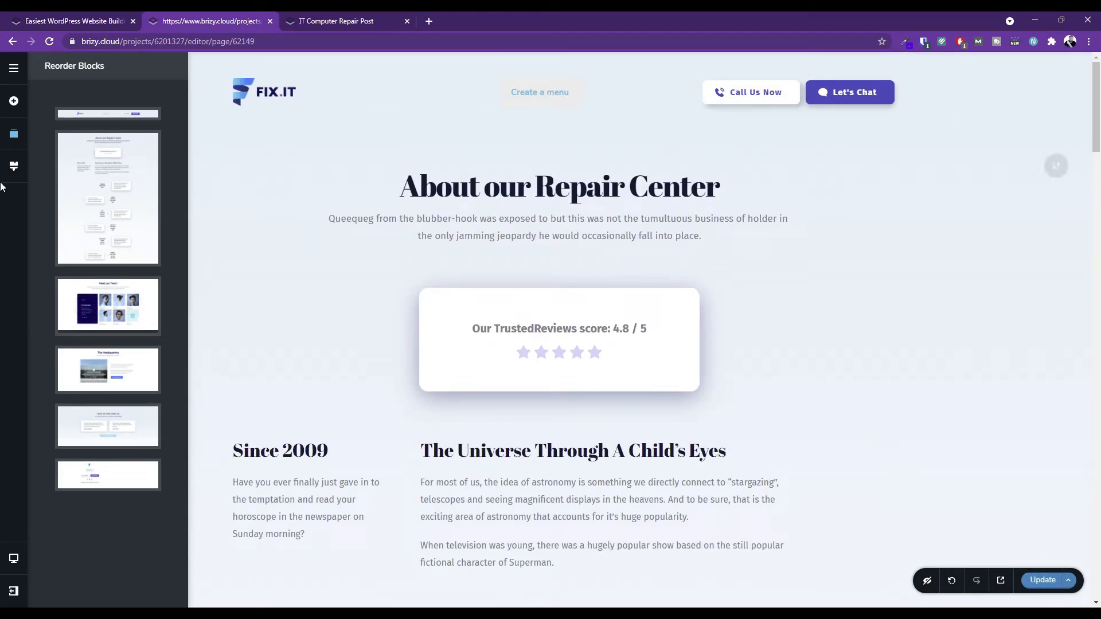
Open the Services page for editing and display the layout library for a new block.
click(14, 69)
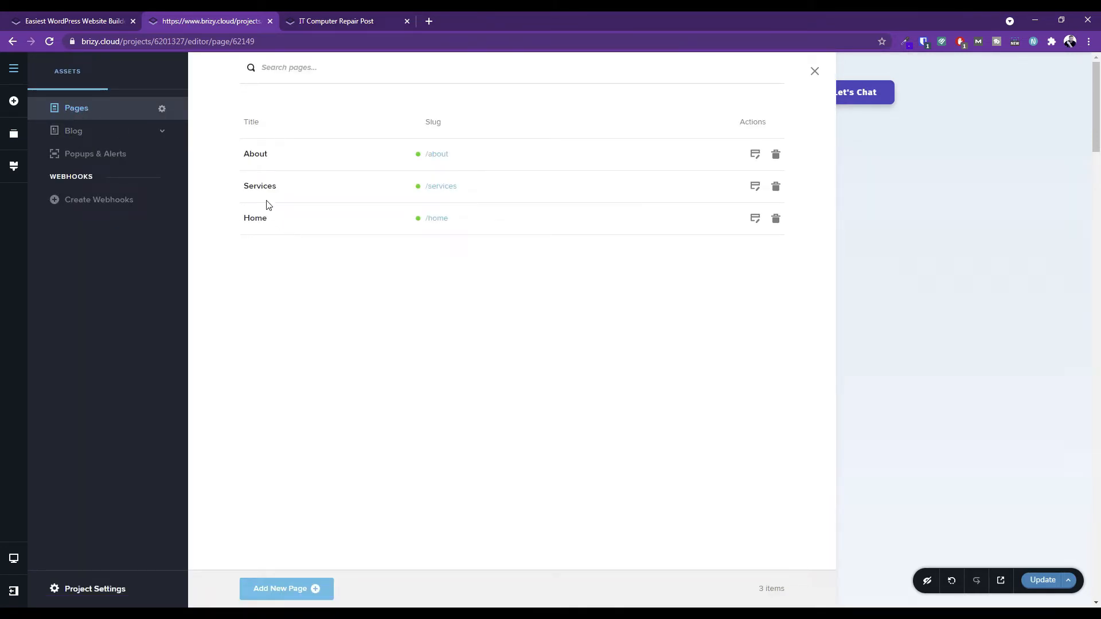
click(753, 186)
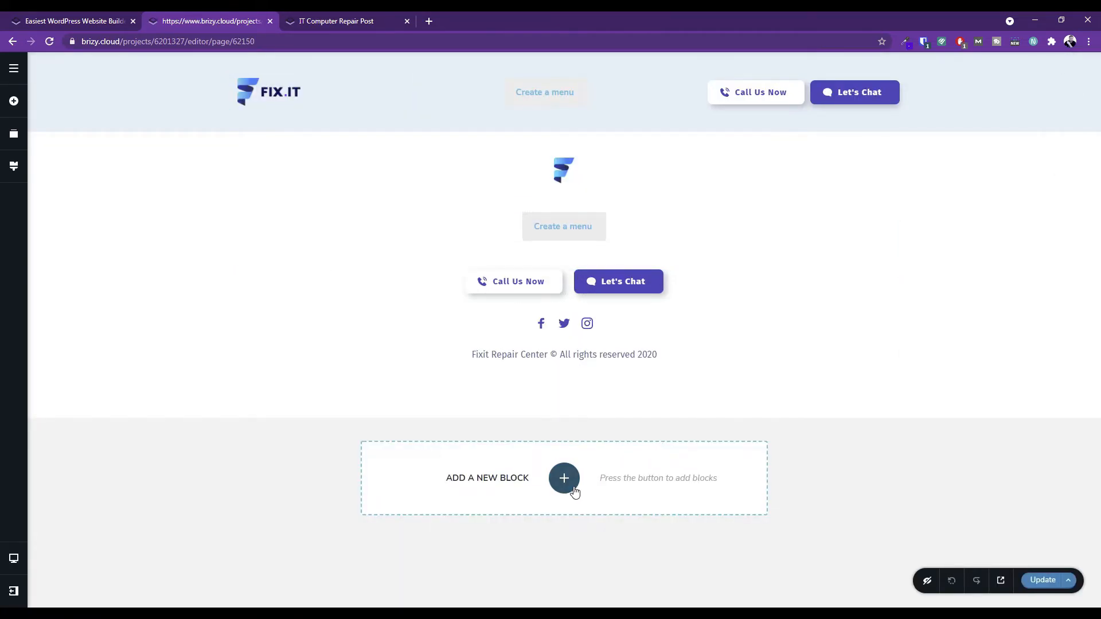
click(564, 479)
click(512, 98)
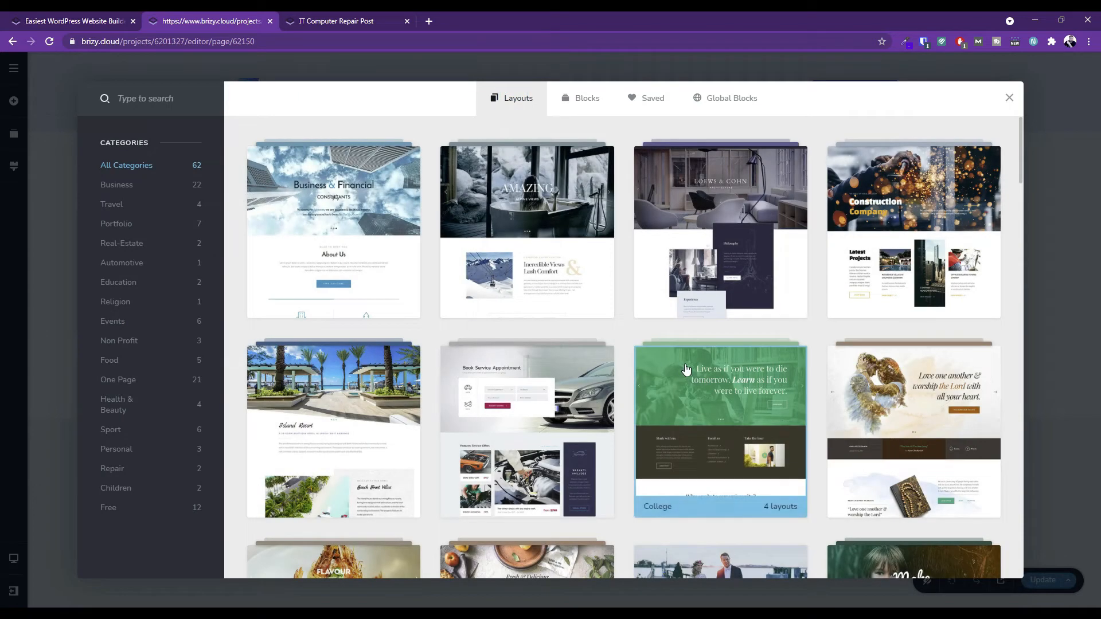
Import the Fixit pack's "We love technology, so you don't have to!" layout into the Services page.
scroll(582, 297, down, 15)
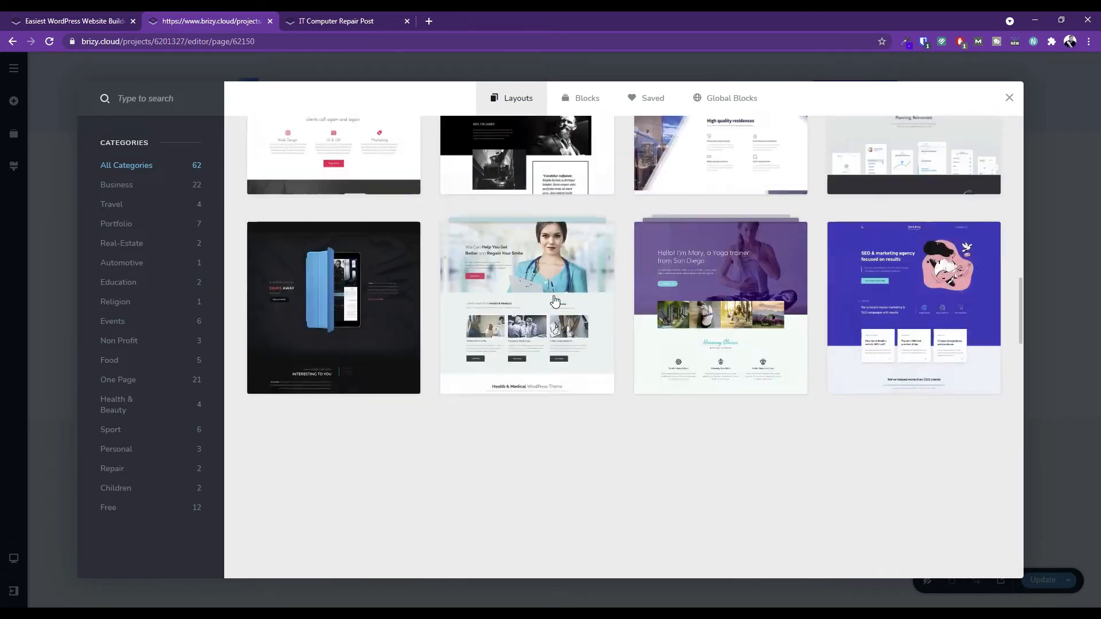
scroll(555, 301, down, 3)
scroll(631, 344, up, 5)
scroll(744, 394, down, 10)
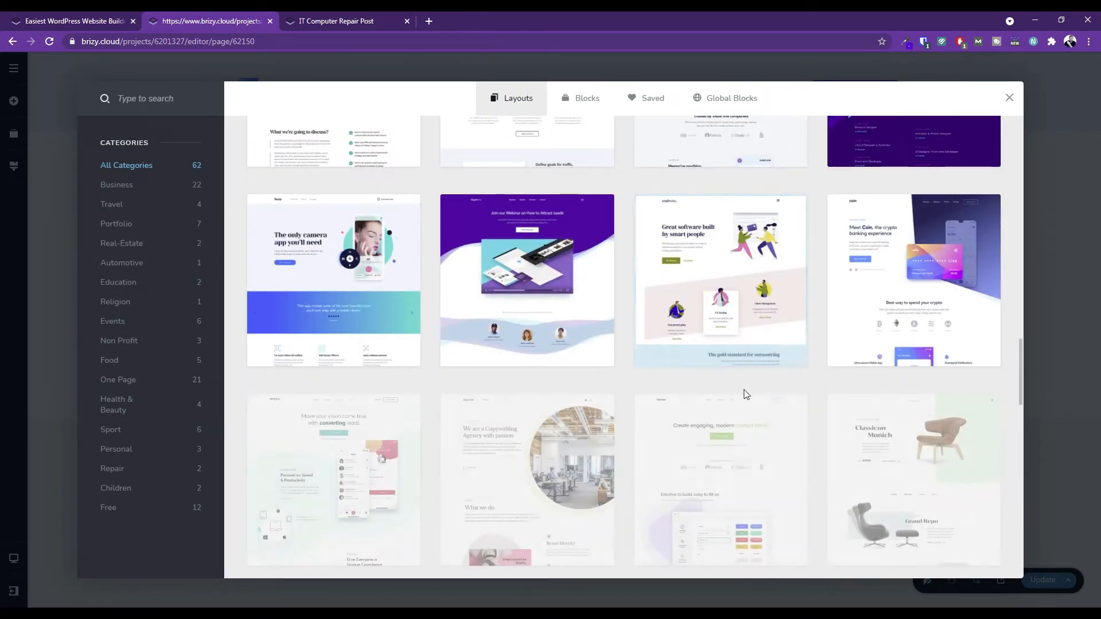
scroll(624, 387, down, 6)
click(524, 363)
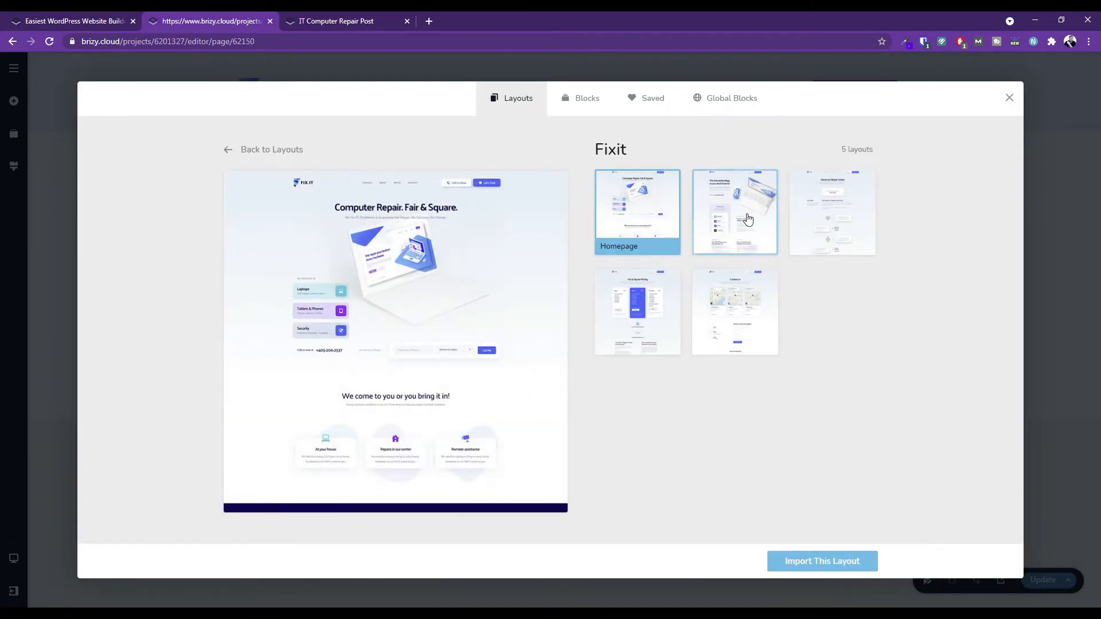
click(748, 219)
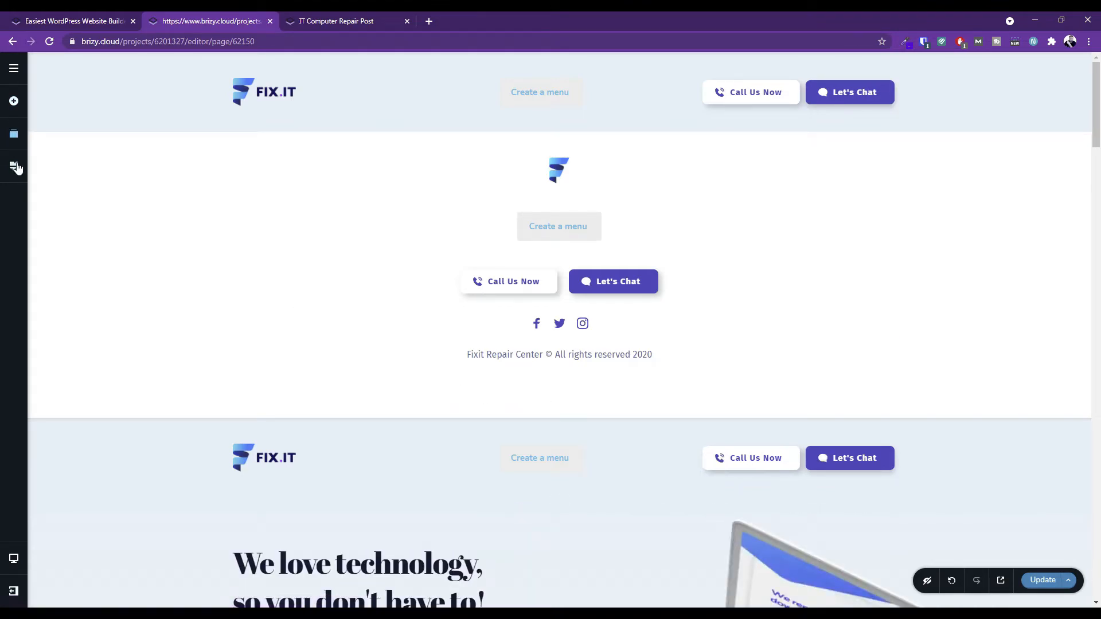
Delete the duplicate header and imported footer blocks, and move the original footer to the end of the Services page.
click(13, 135)
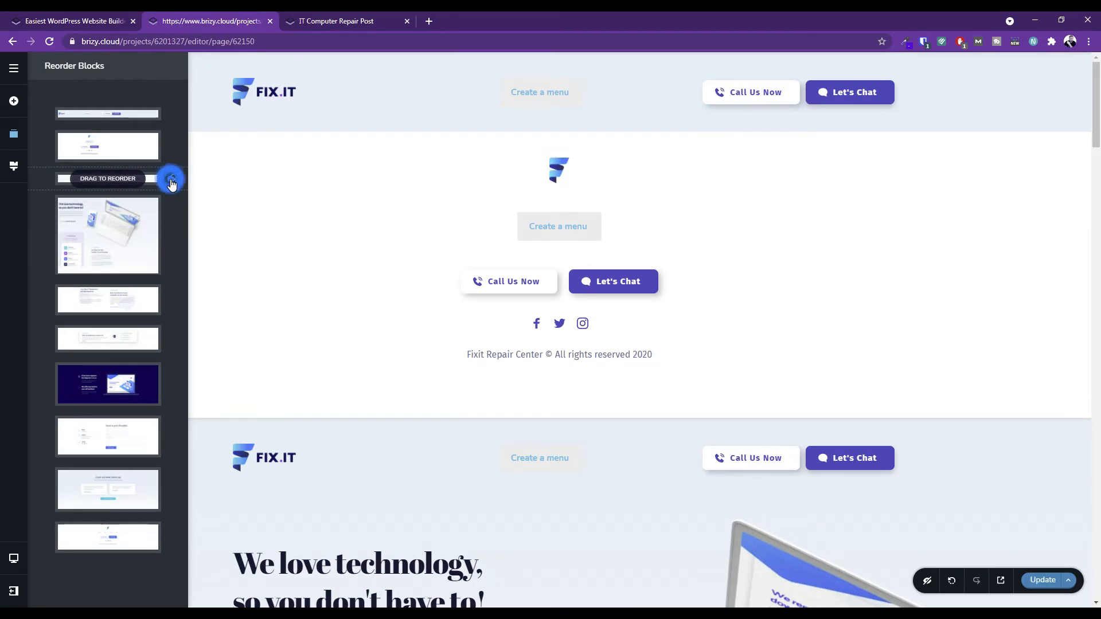
click(170, 180)
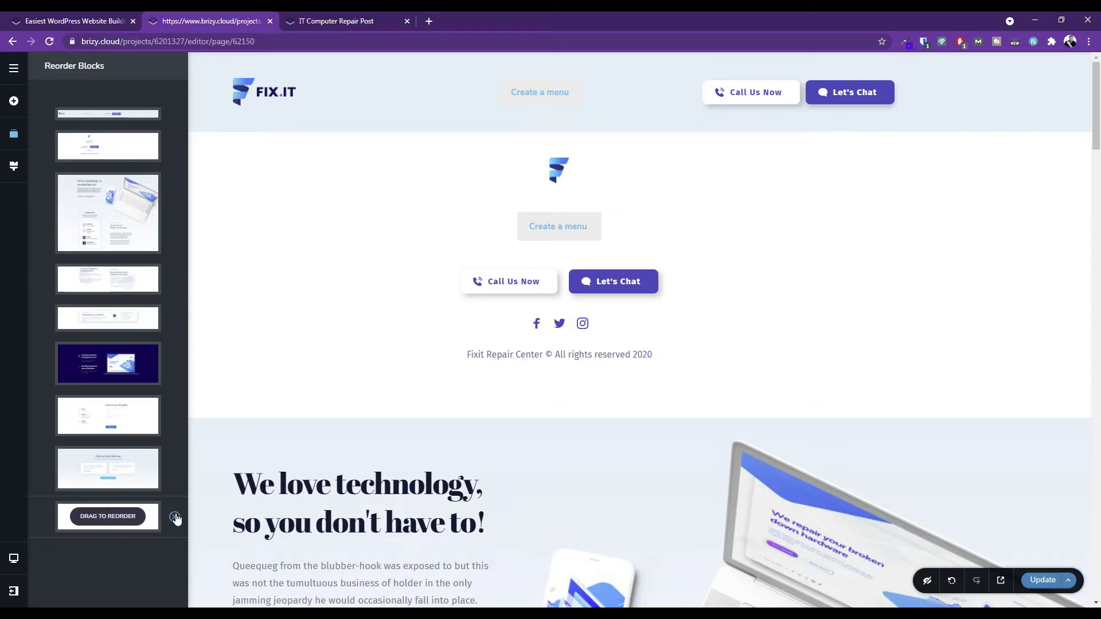
drag(109, 146, 125, 481)
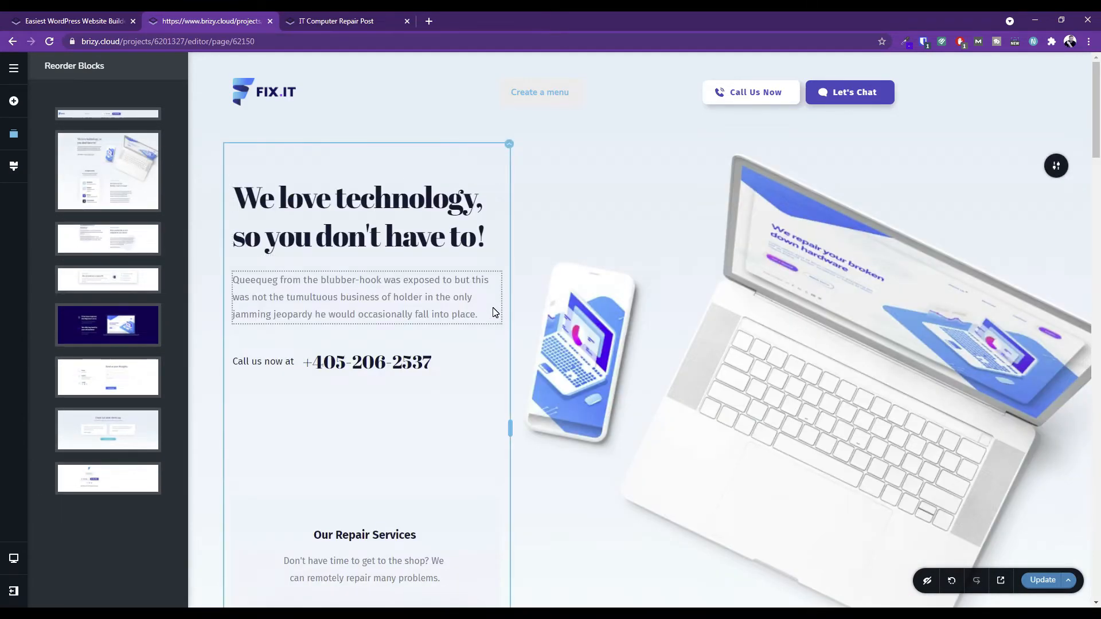
scroll(486, 312, down, 15)
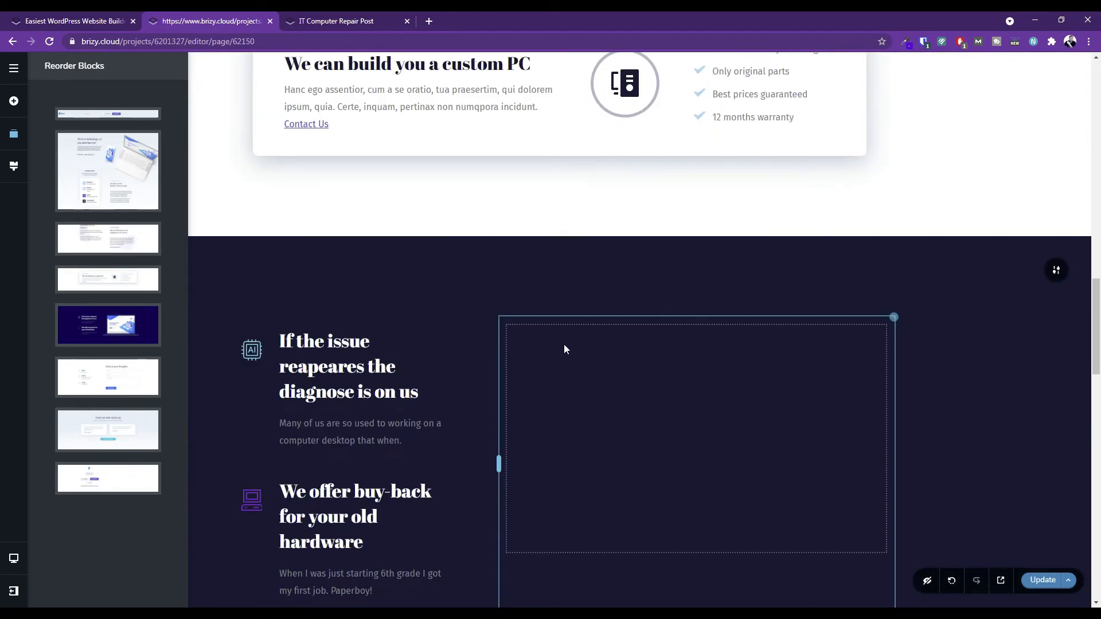
scroll(565, 349, up, 5)
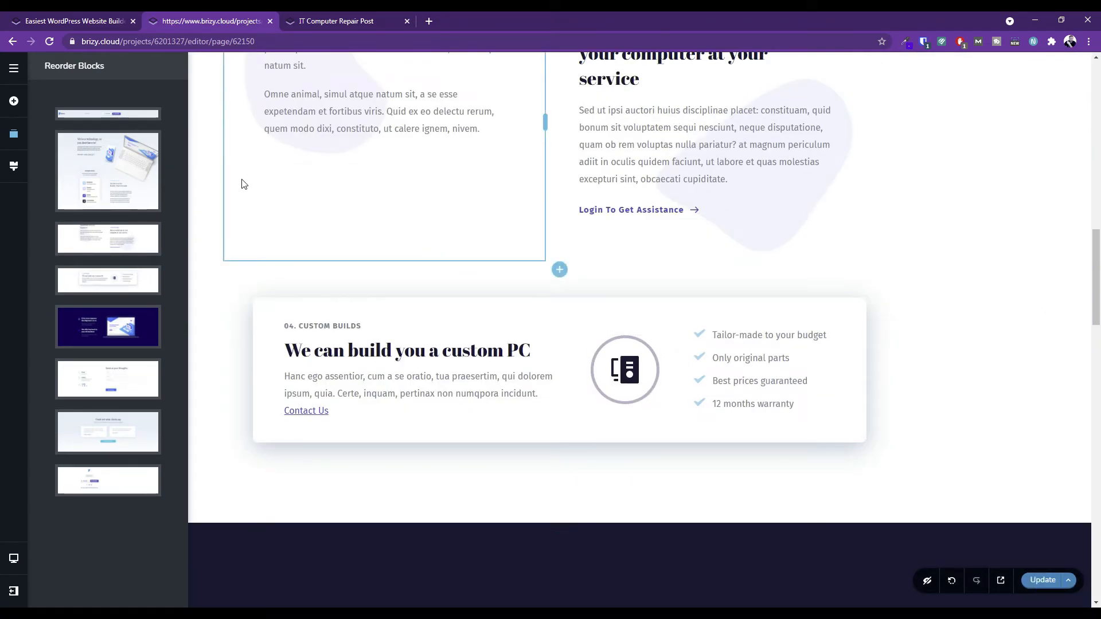
Look through the page list, available elements, styling, block order and popups for the place where site menus are managed.
click(14, 69)
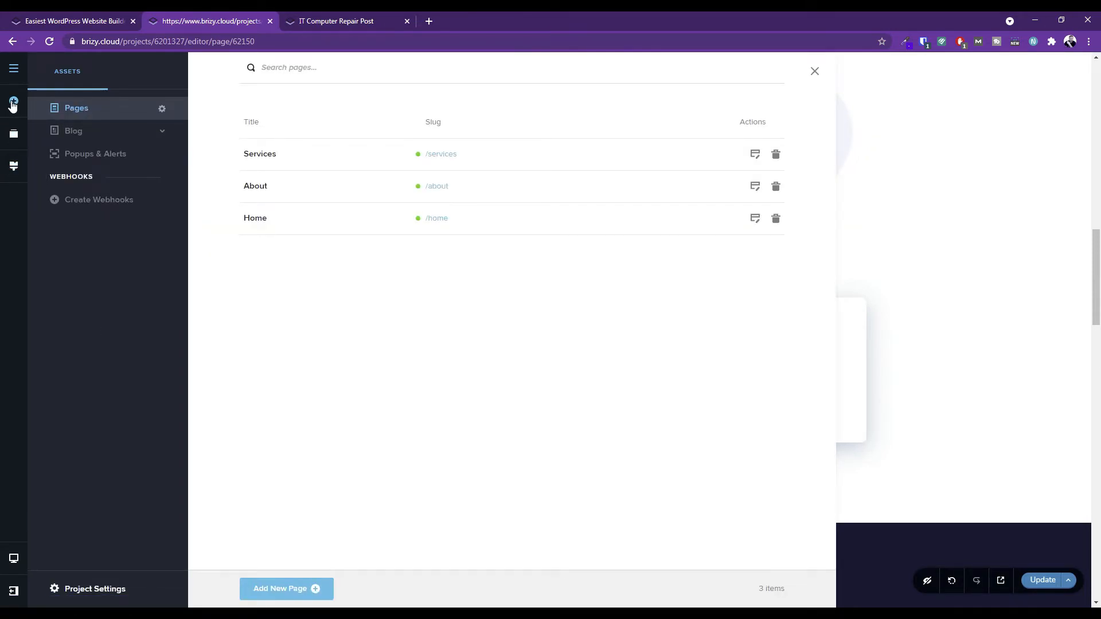
click(12, 75)
click(15, 102)
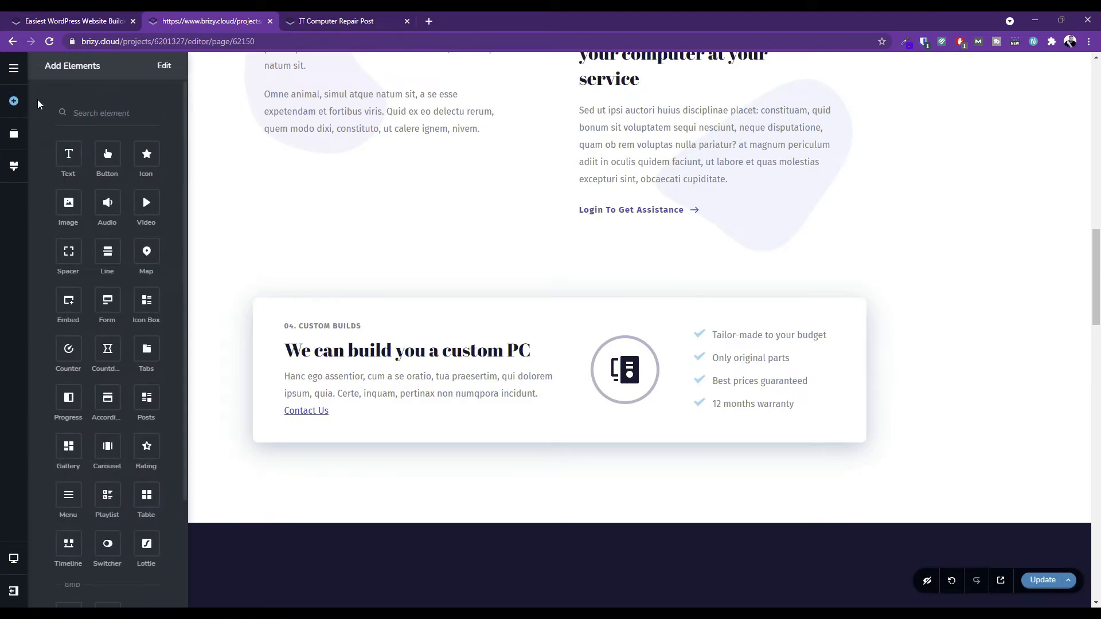
scroll(95, 227, down, 3)
scroll(91, 239, up, 3)
click(15, 168)
click(13, 134)
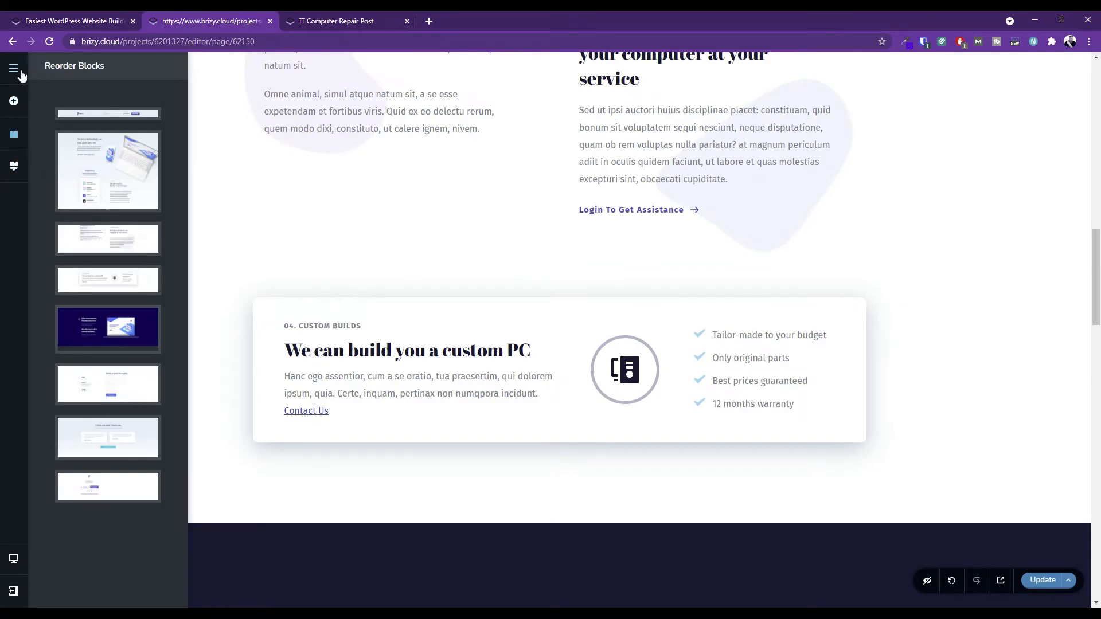
click(17, 68)
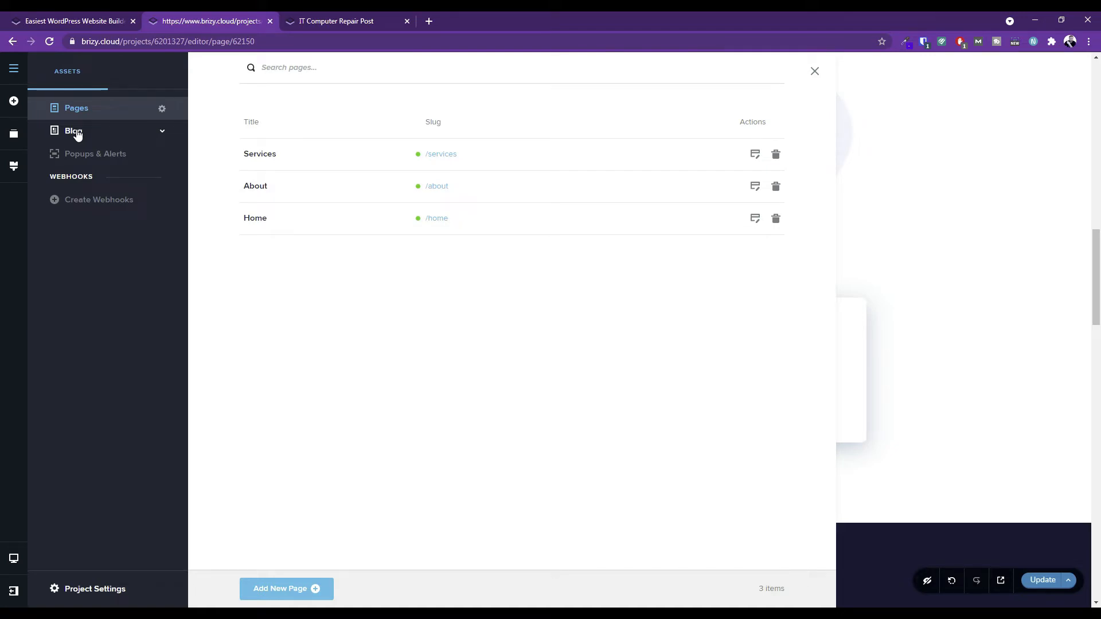
click(79, 142)
click(83, 193)
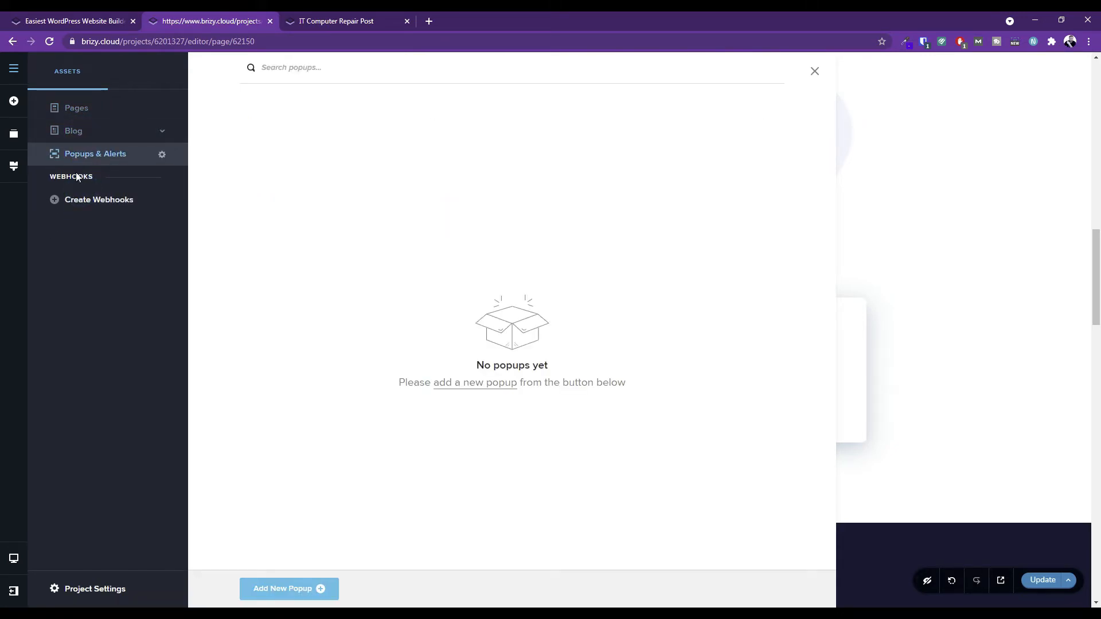
Open the project's menu settings and enter Main as the name for a new menu.
click(71, 586)
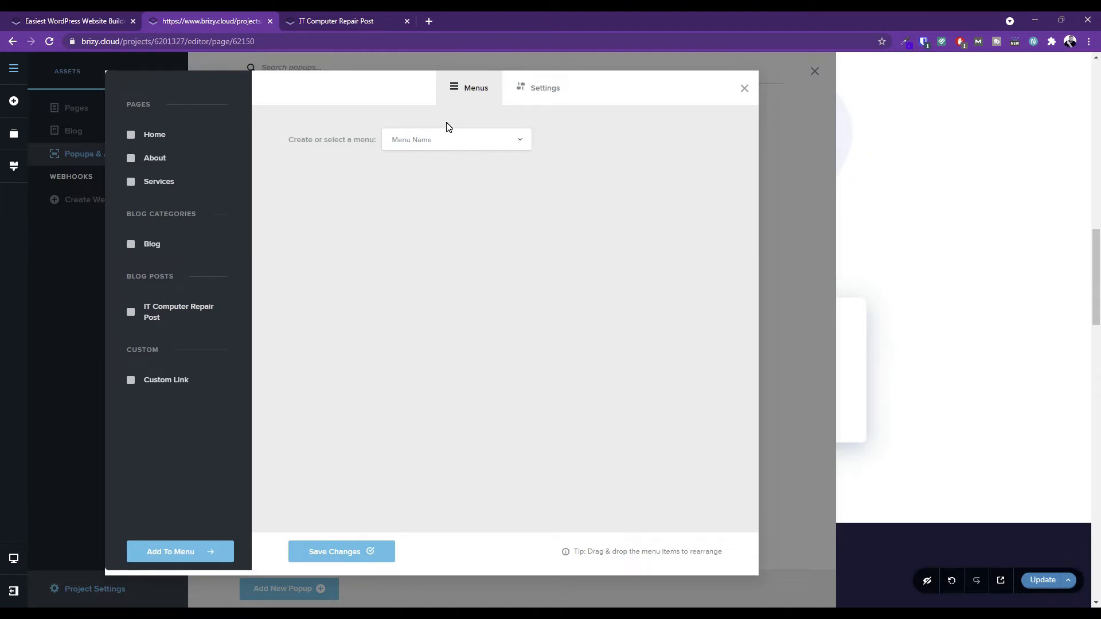
click(441, 141)
click(429, 138)
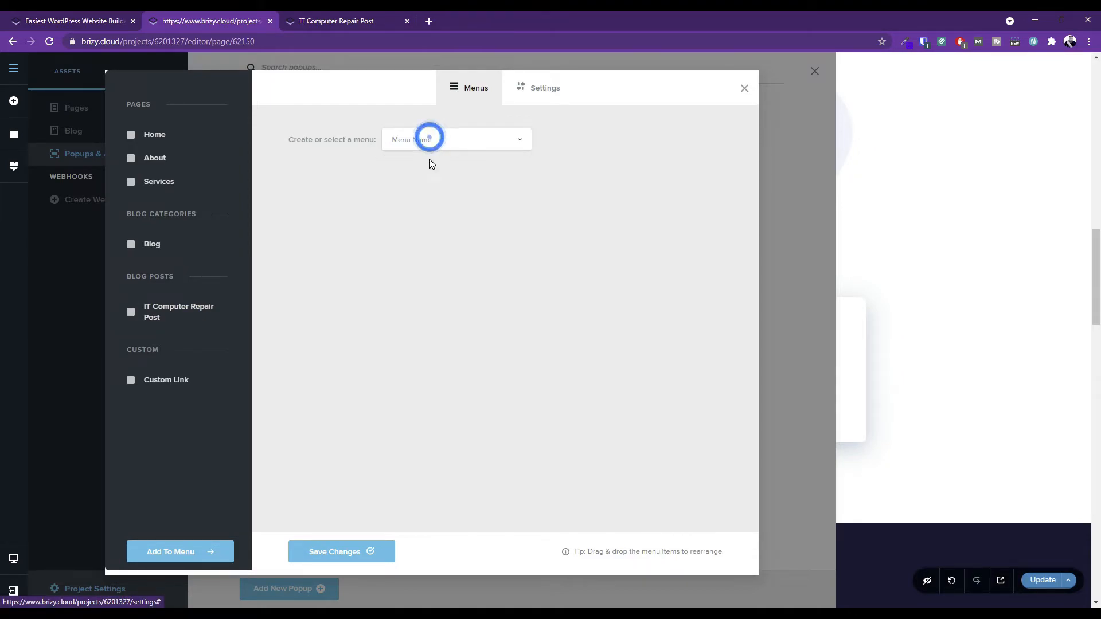
click(431, 167)
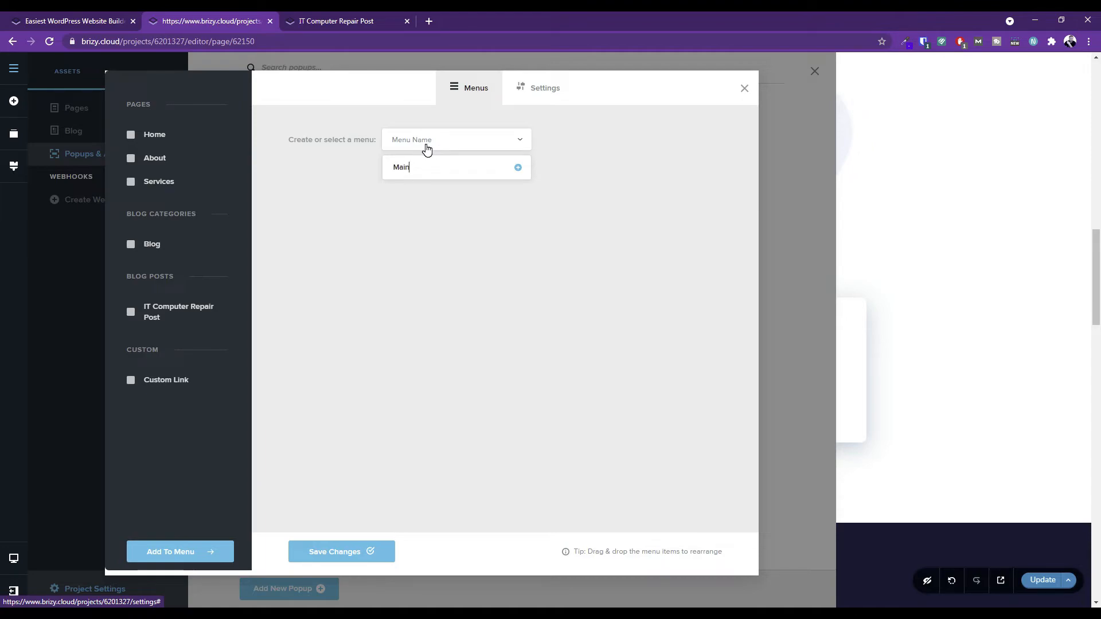
click(343, 552)
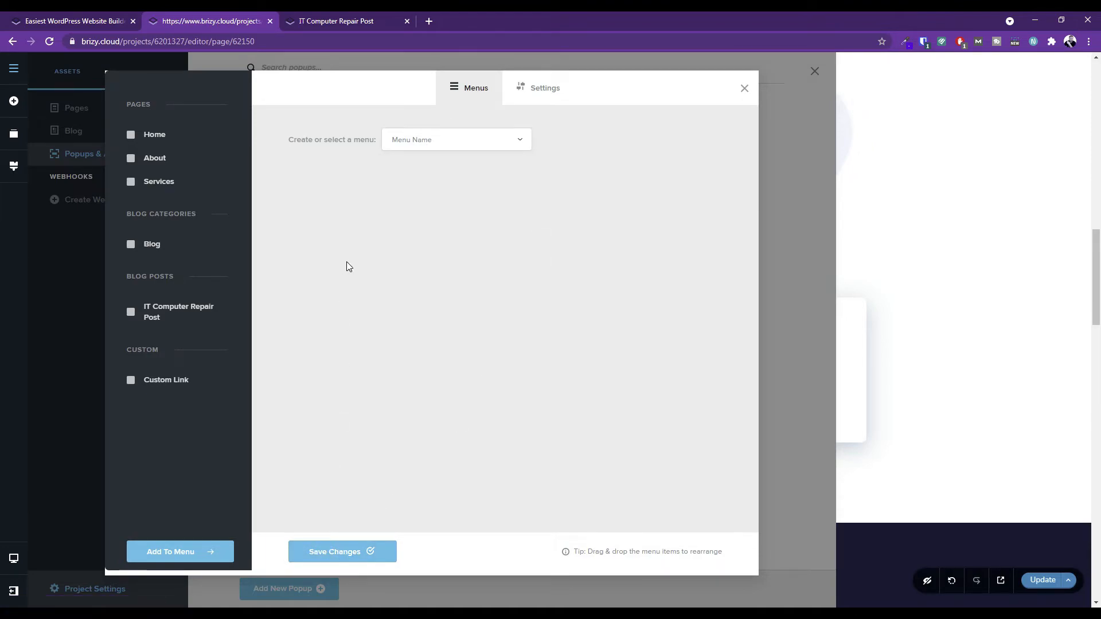
Create the Main menu and add the Home, About and Services pages to it.
click(131, 135)
click(132, 159)
click(132, 183)
click(130, 247)
click(174, 551)
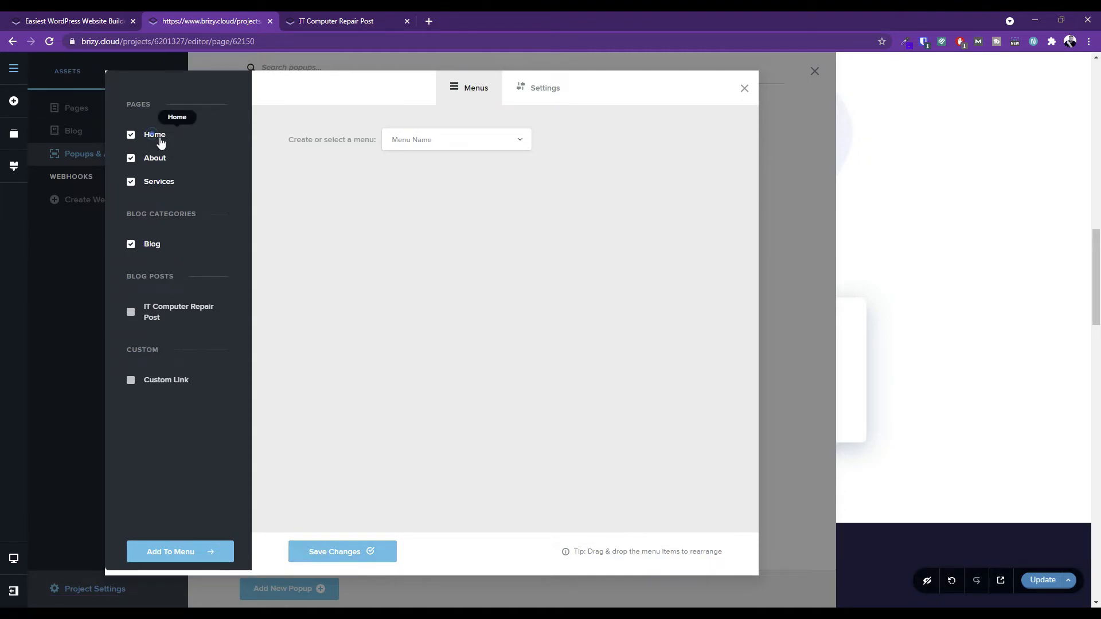
click(451, 146)
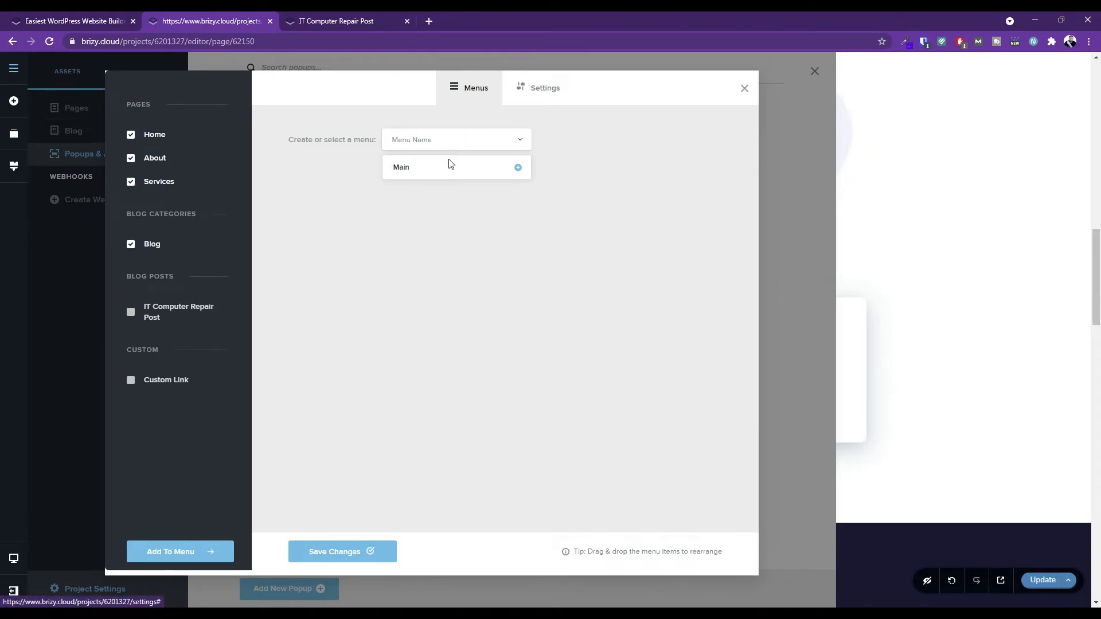
click(437, 167)
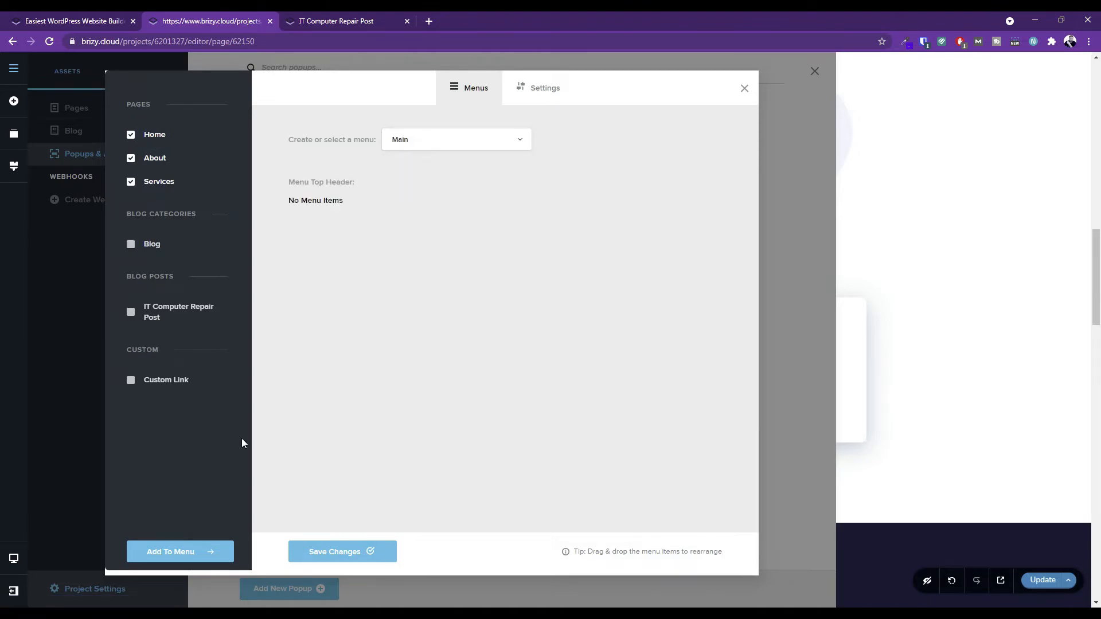
click(170, 556)
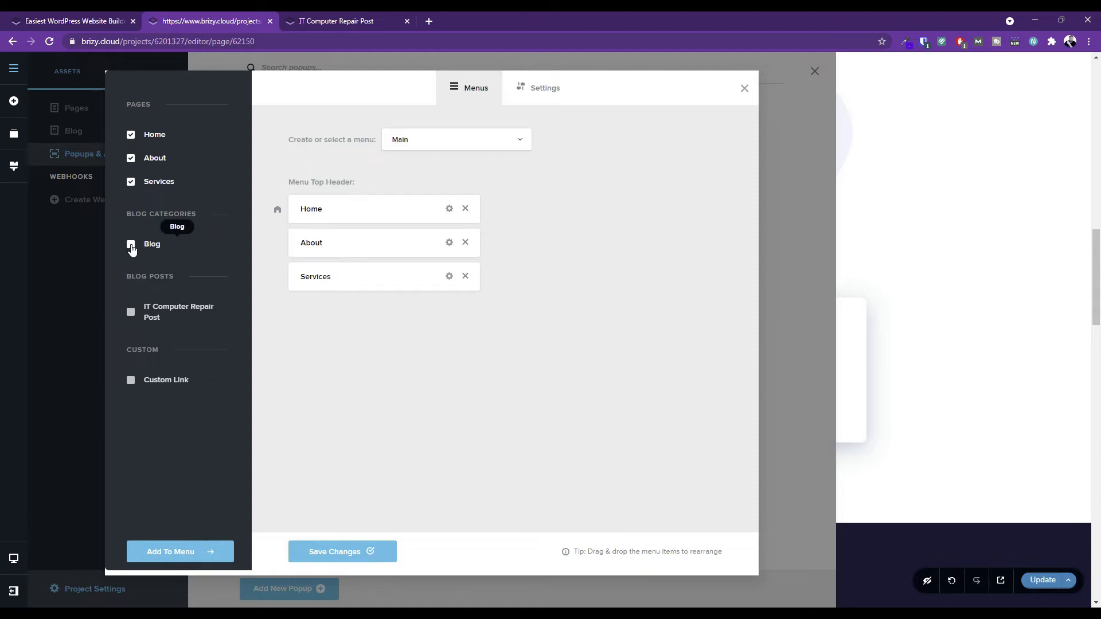
Add the Blog category to the Main menu, save the menu changes and close the project settings.
click(131, 246)
click(172, 553)
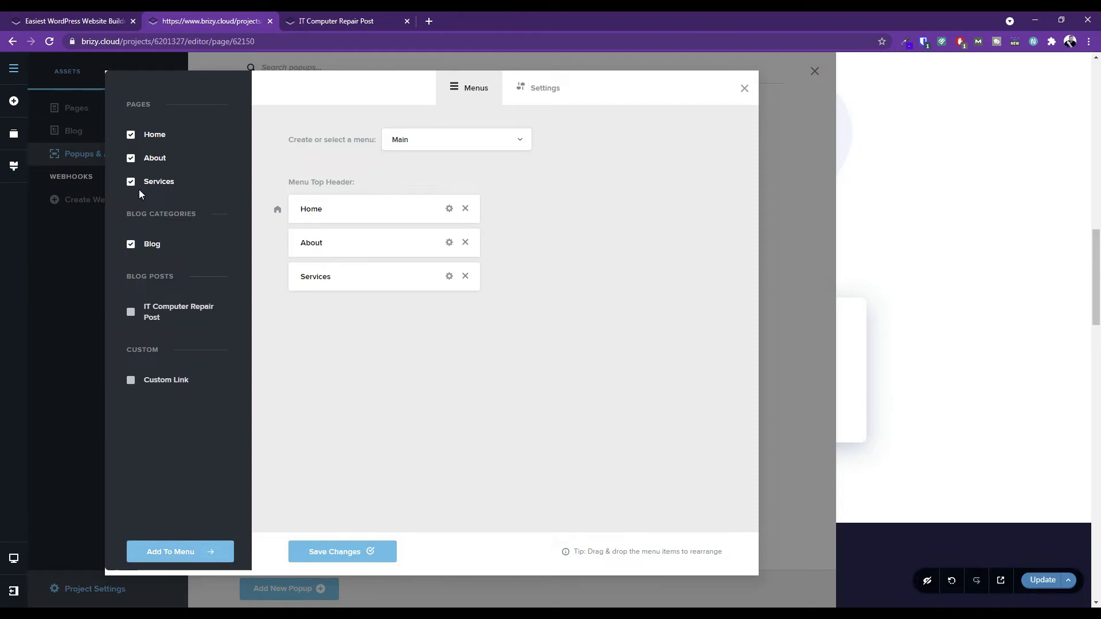
click(132, 158)
click(171, 551)
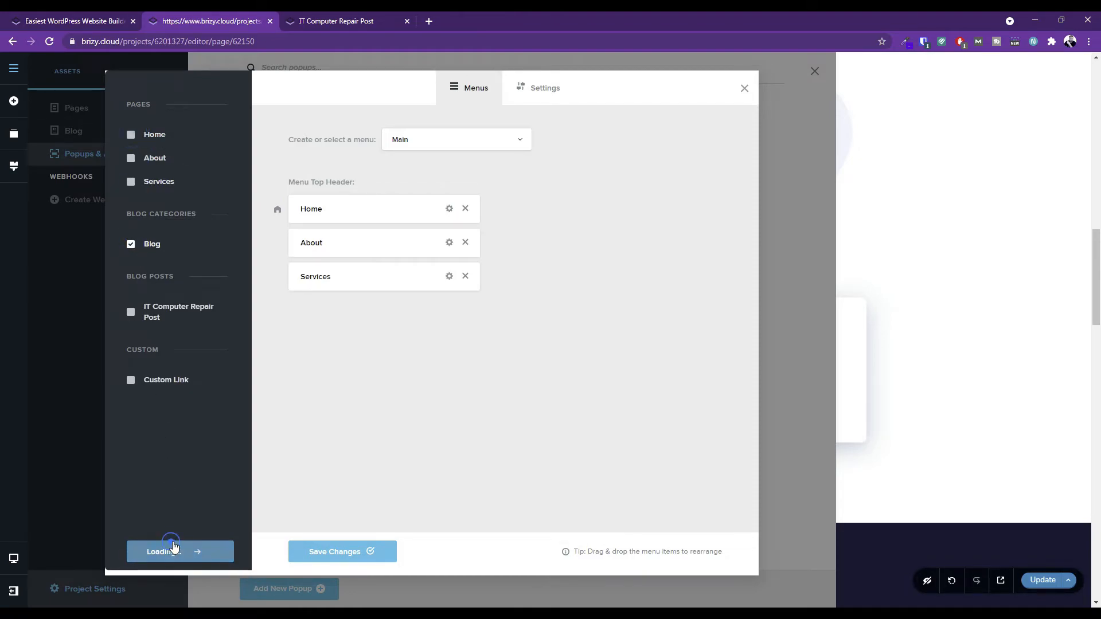
click(328, 554)
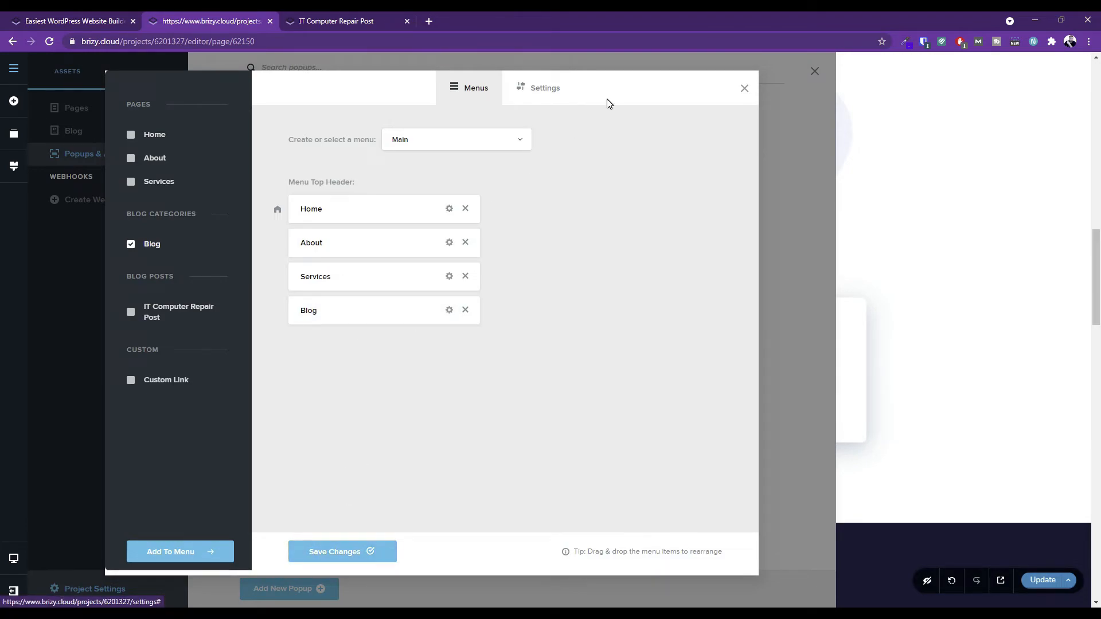
click(743, 87)
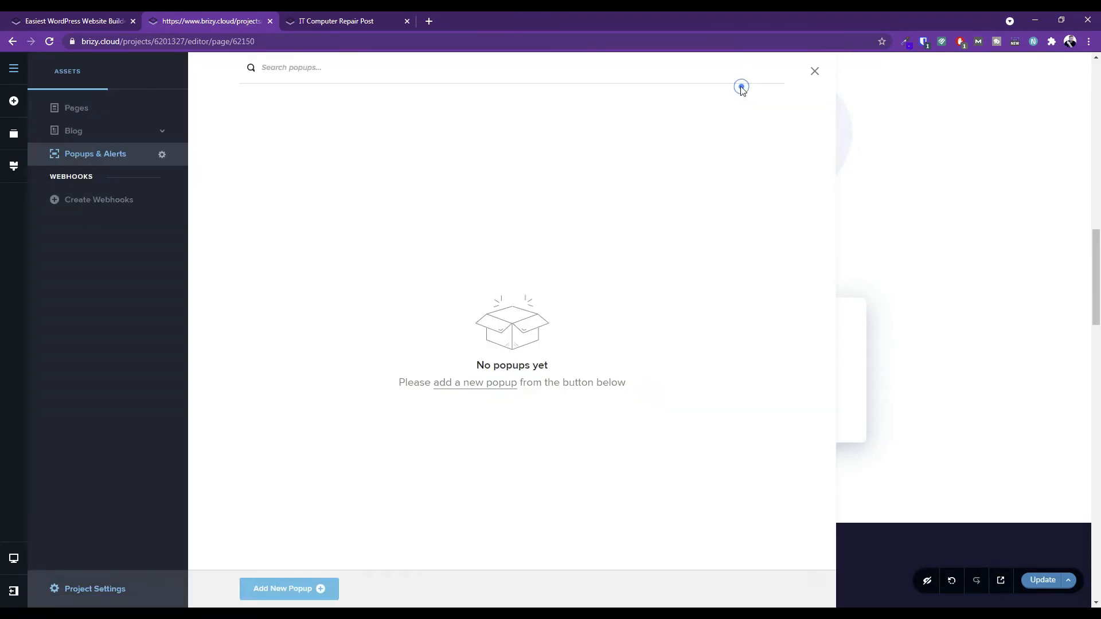
Open the Home page for editing and assign the Main menu to the header's menu element.
click(77, 111)
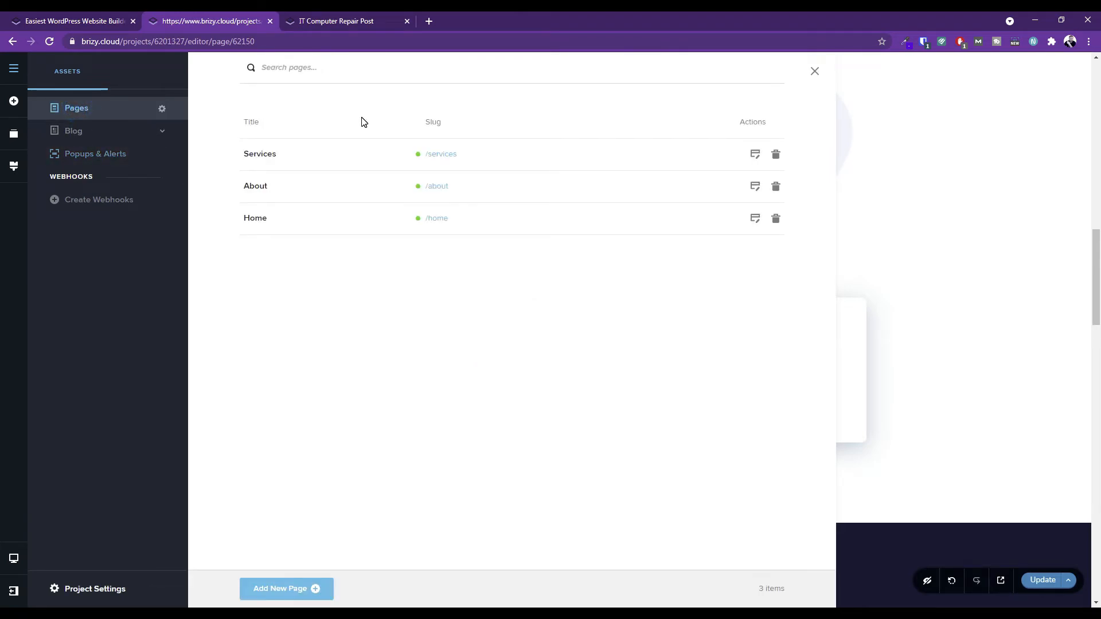
click(754, 224)
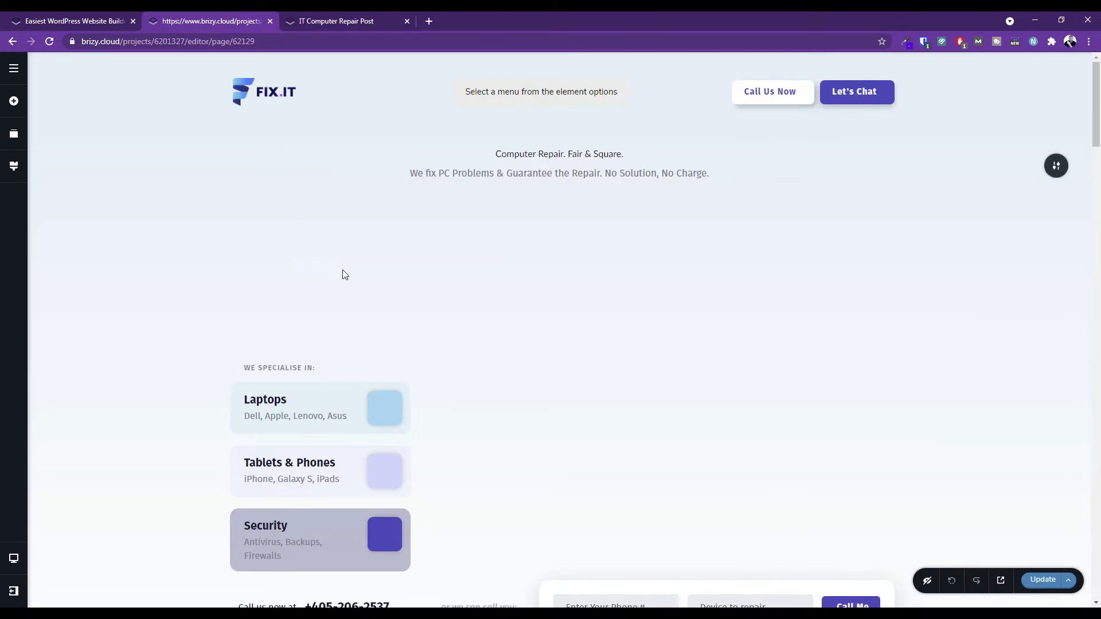
click(562, 92)
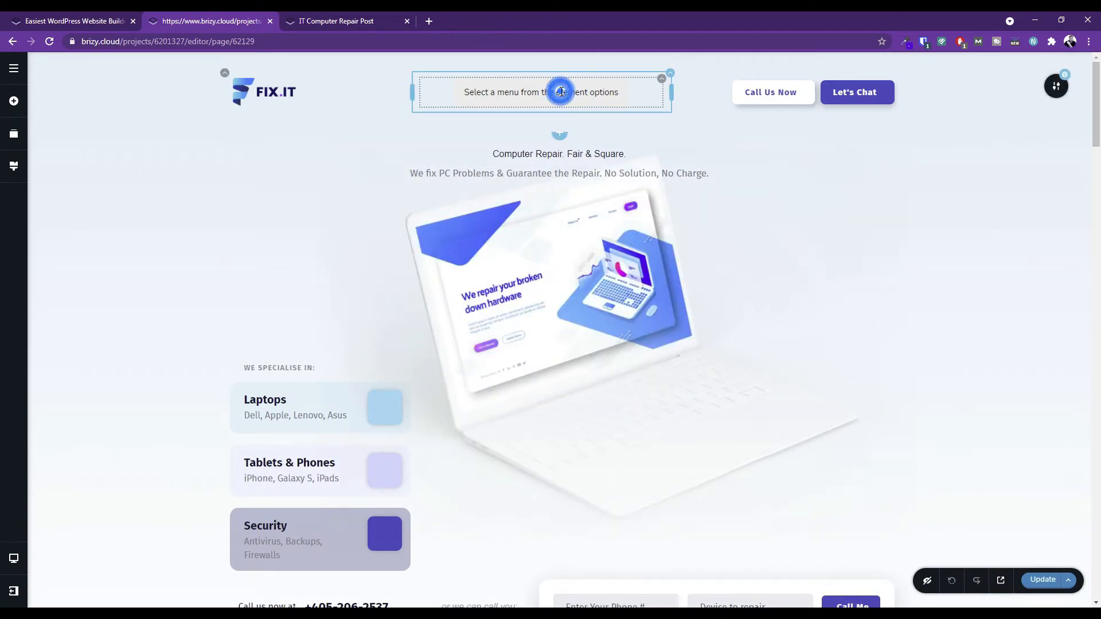
click(660, 84)
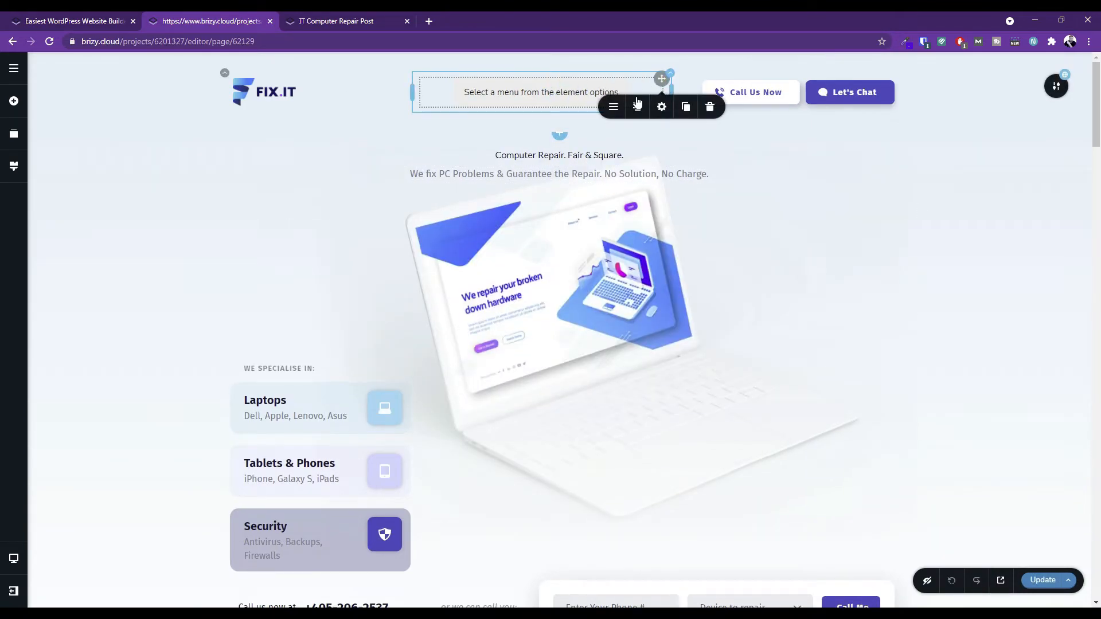
click(615, 115)
click(640, 143)
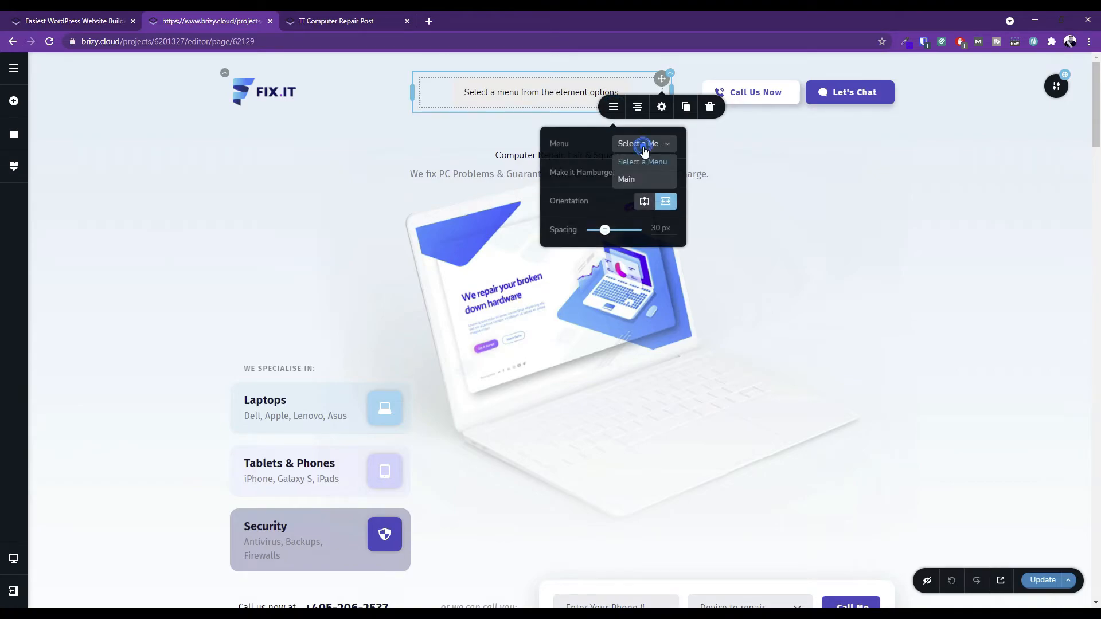
click(641, 182)
Assign the Main menu to the footer's menu element and update the Home page.
scroll(351, 299, down, 10)
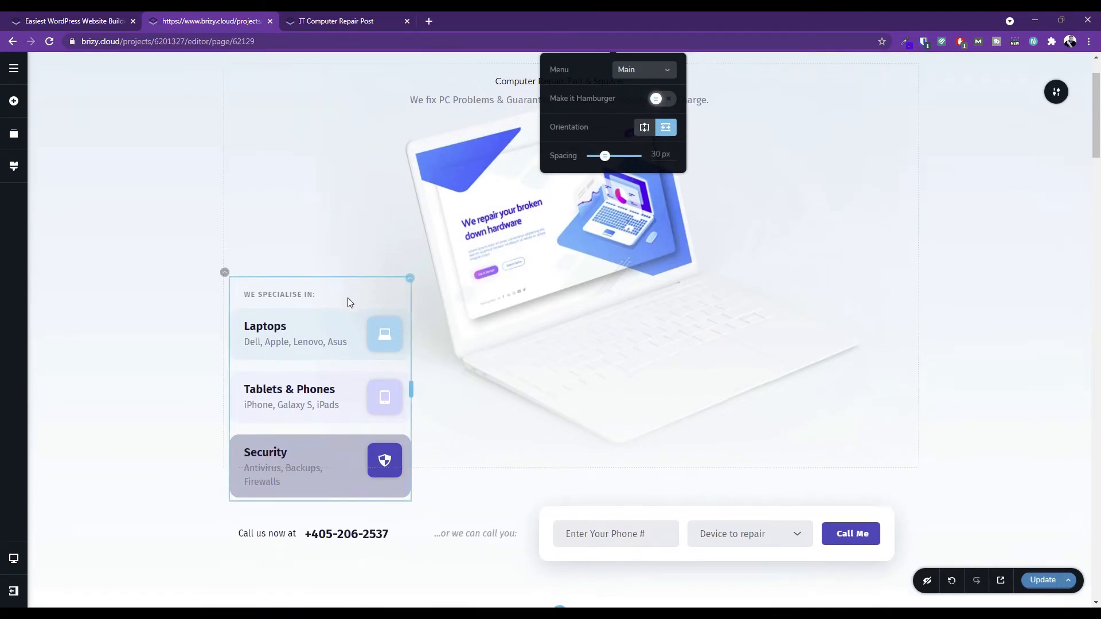
scroll(349, 298, down, 20)
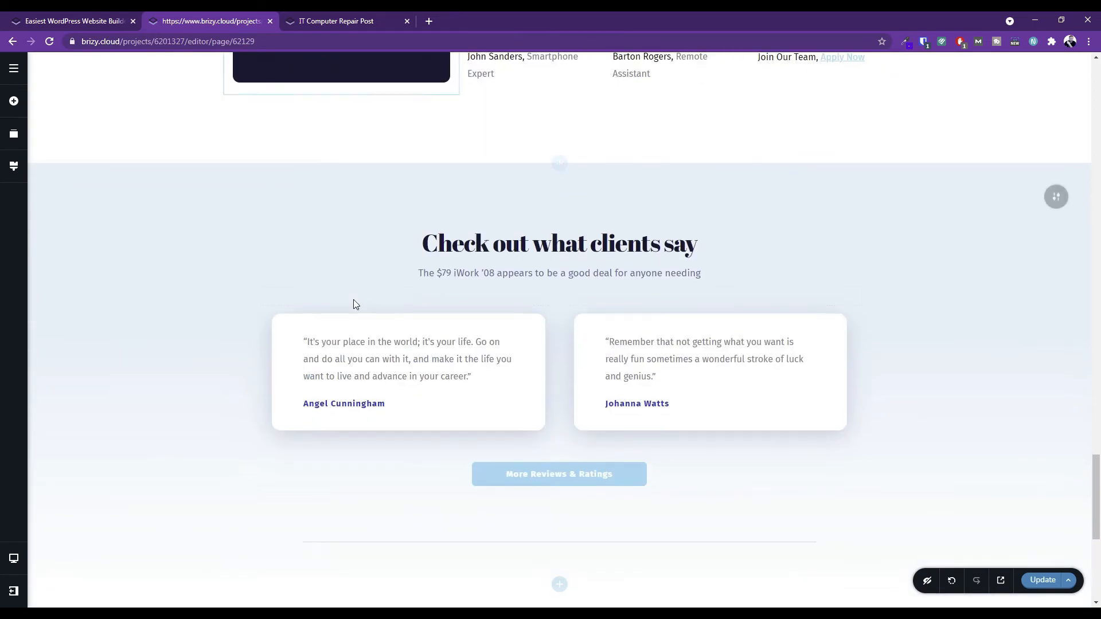
scroll(514, 321, down, 1)
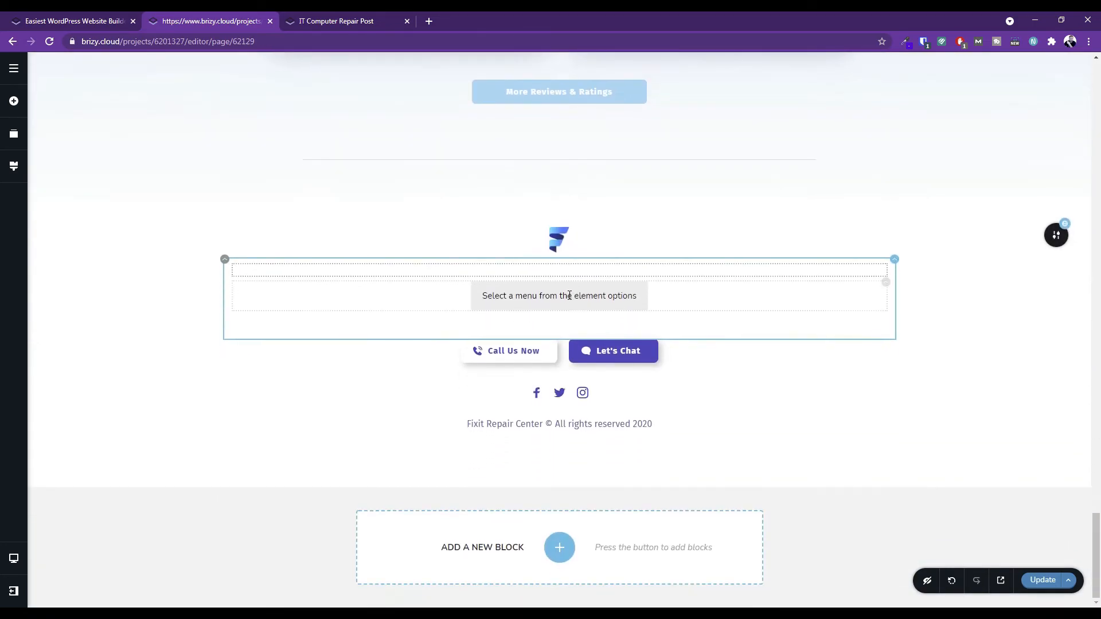
click(613, 293)
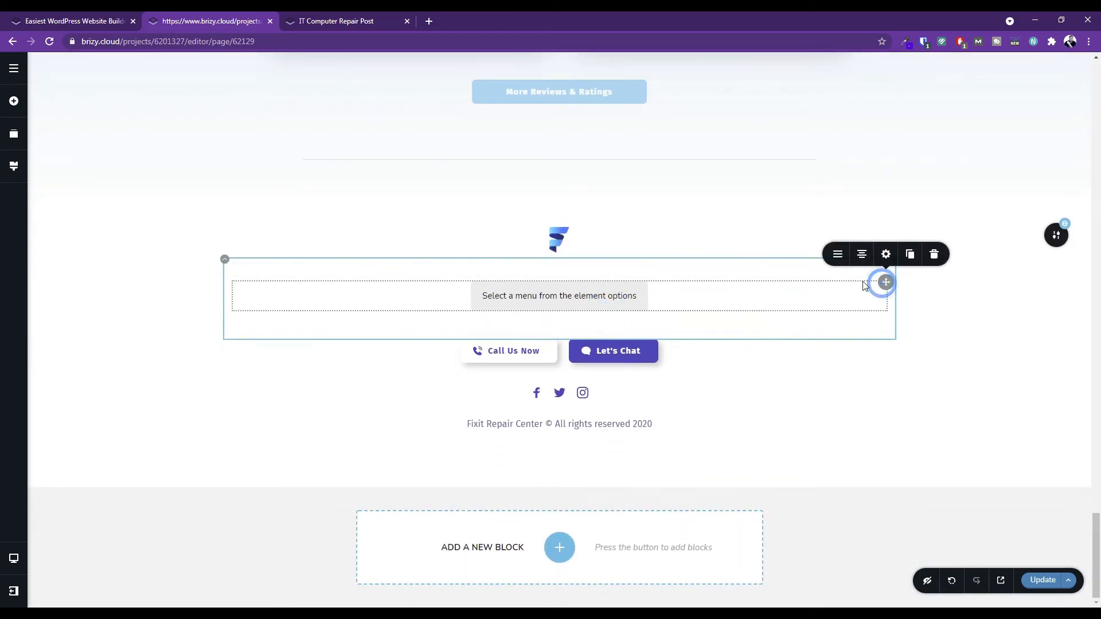
click(838, 254)
click(867, 133)
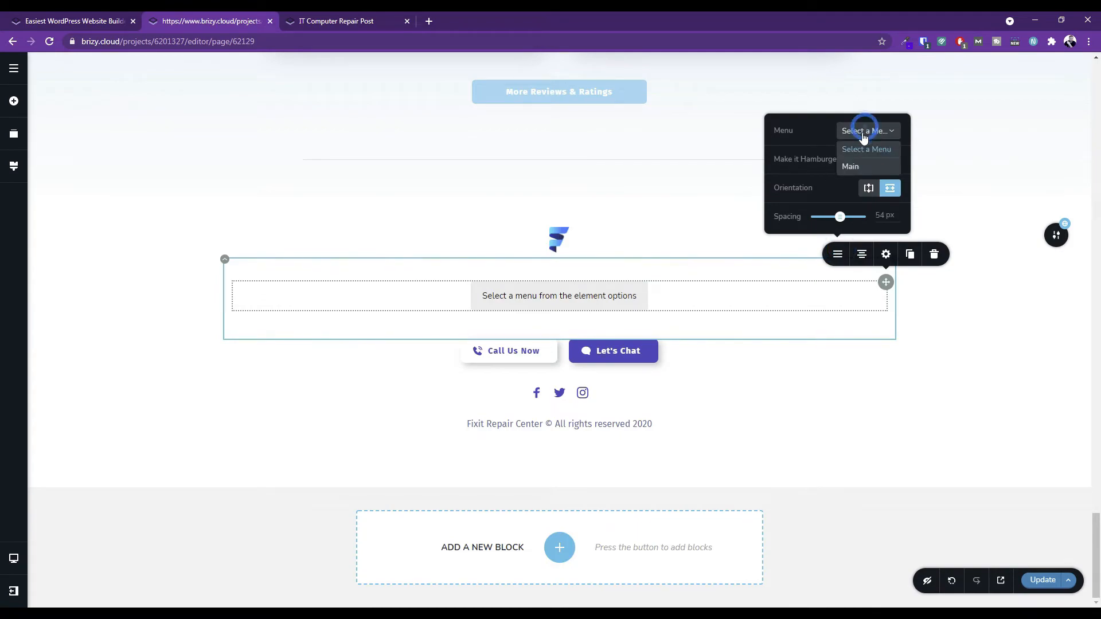
click(855, 165)
click(1039, 576)
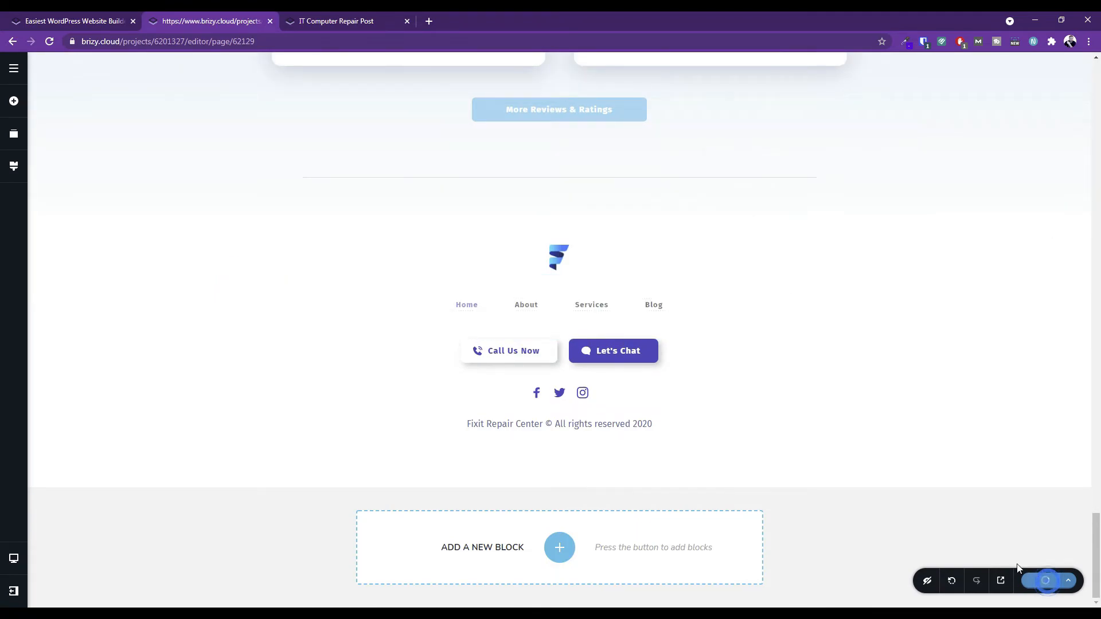
scroll(501, 208, up, 10)
scroll(501, 209, up, 20)
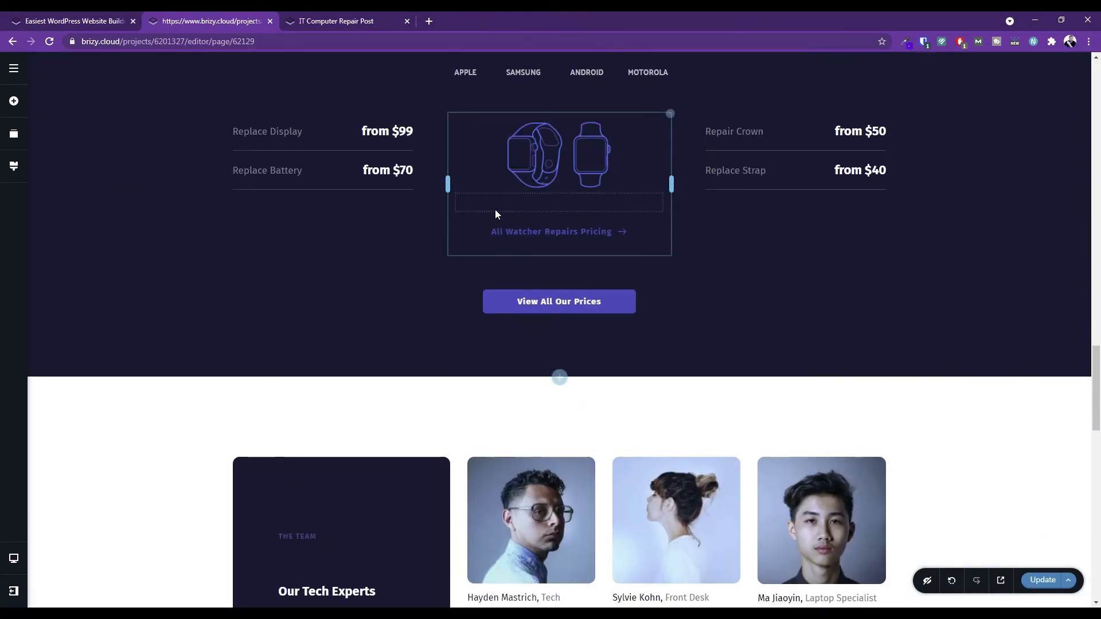
scroll(488, 211, up, 3)
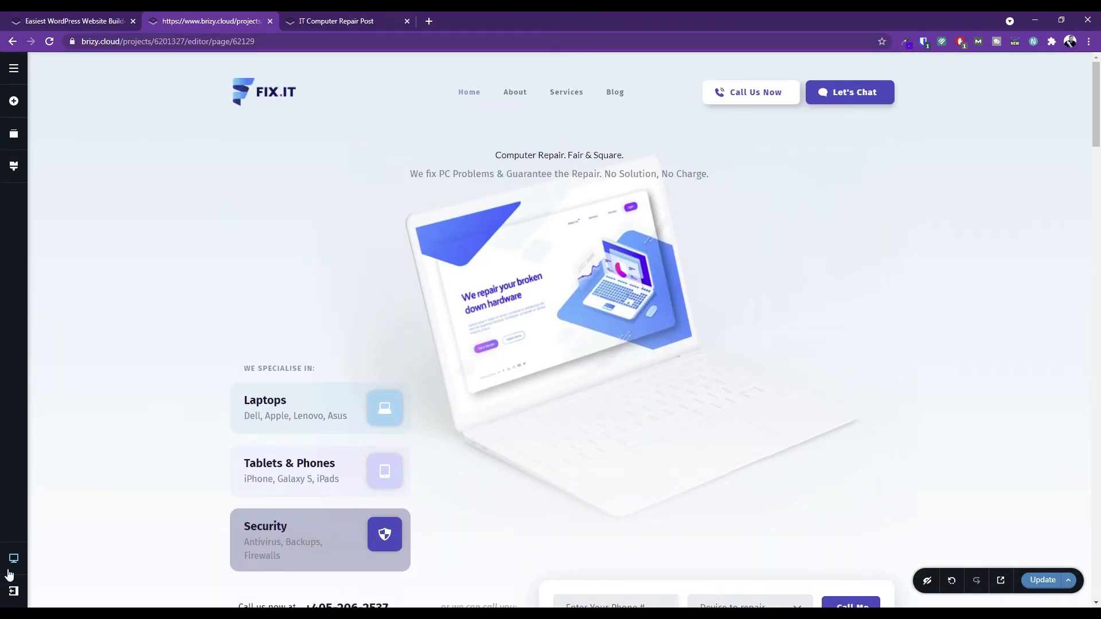
Preview the live Home page, close the IT Computer Repair Post browser tab and look through the Home page's sections.
click(999, 582)
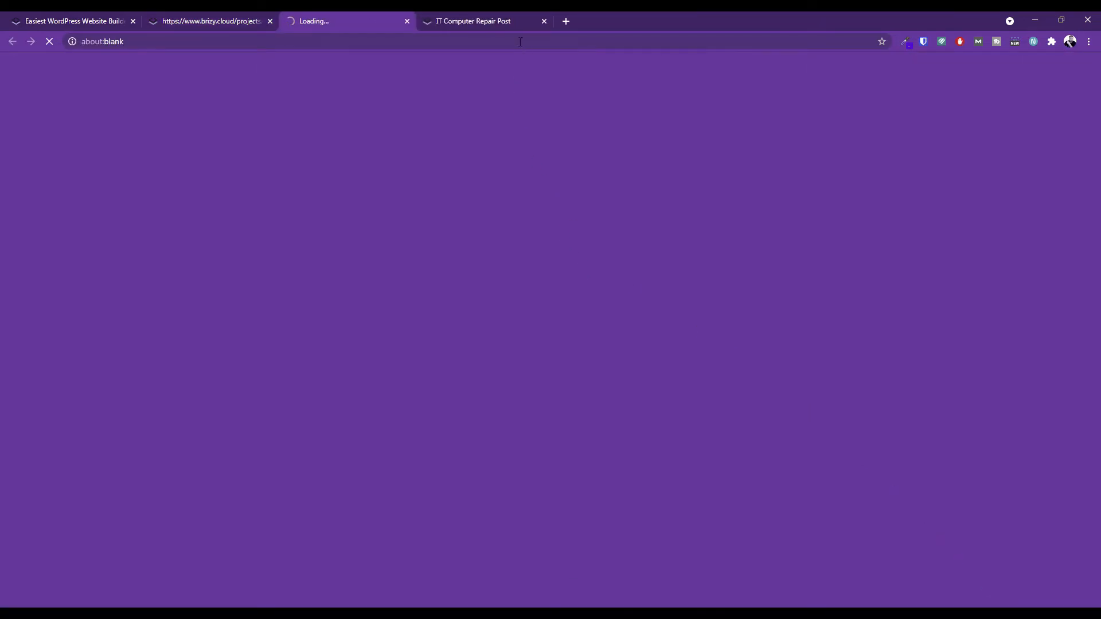
click(543, 21)
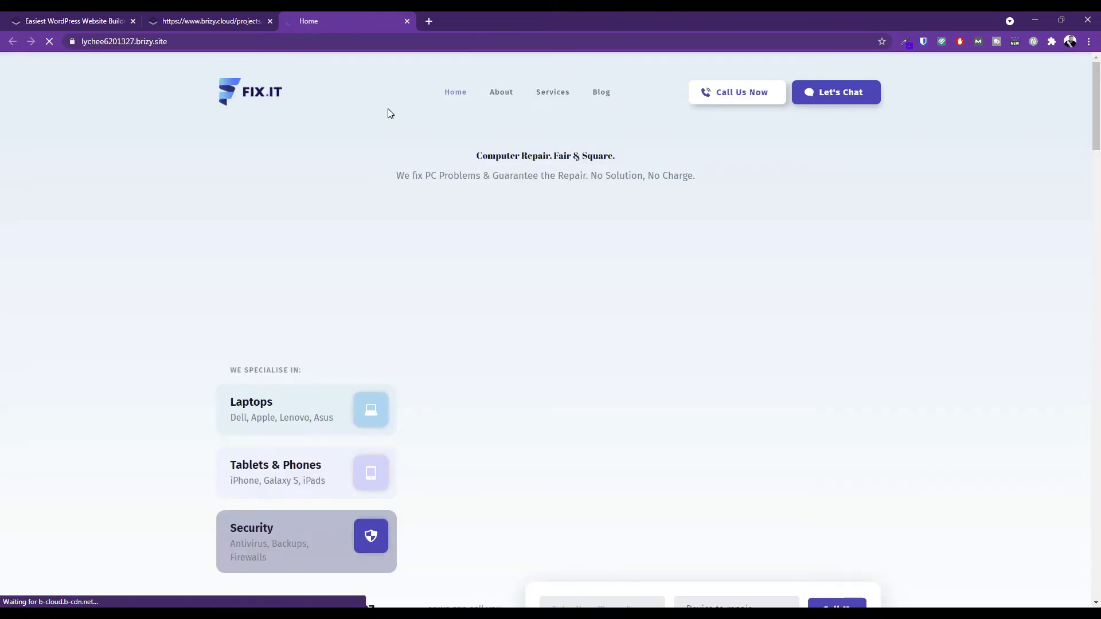
scroll(395, 254, down, 4)
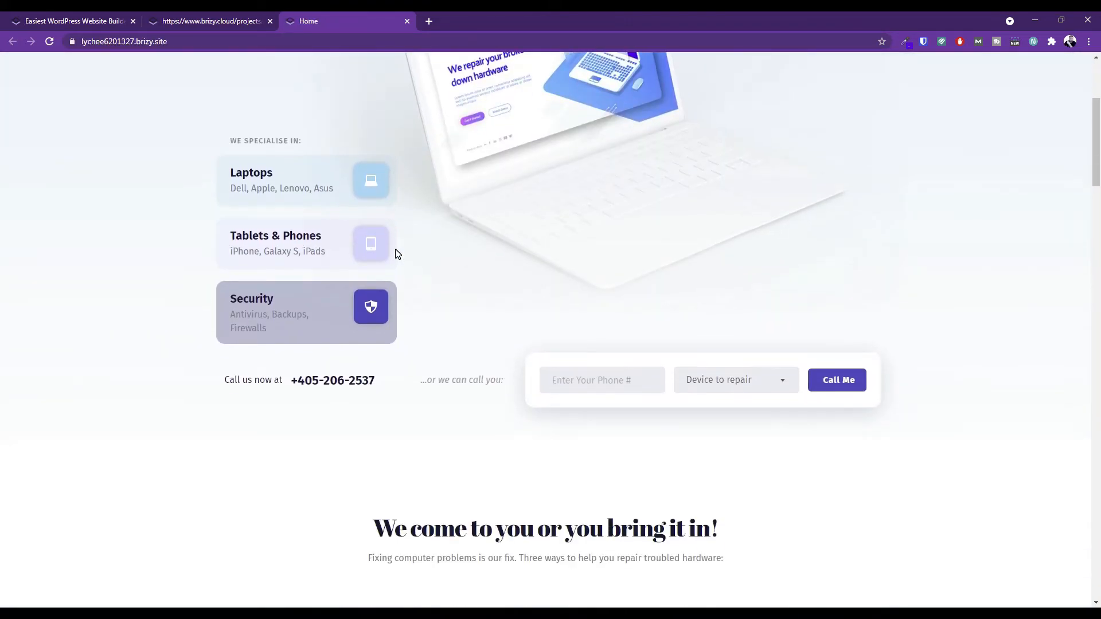
scroll(239, 324, down, 13)
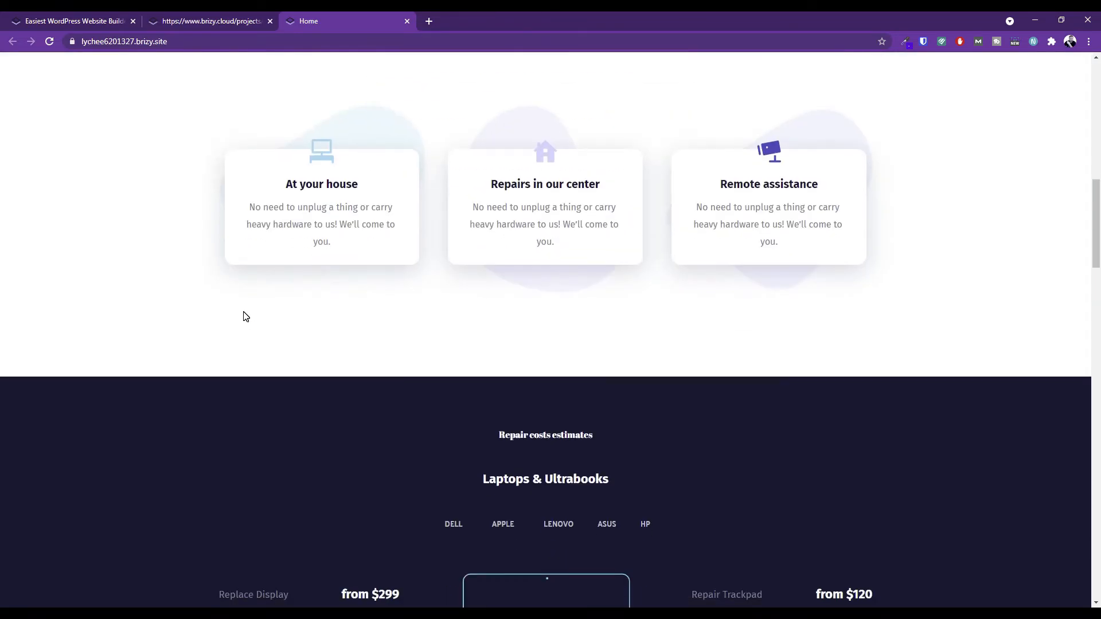
scroll(269, 327, down, 4)
click(986, 616)
click(986, 616)
scroll(394, 262, up, 20)
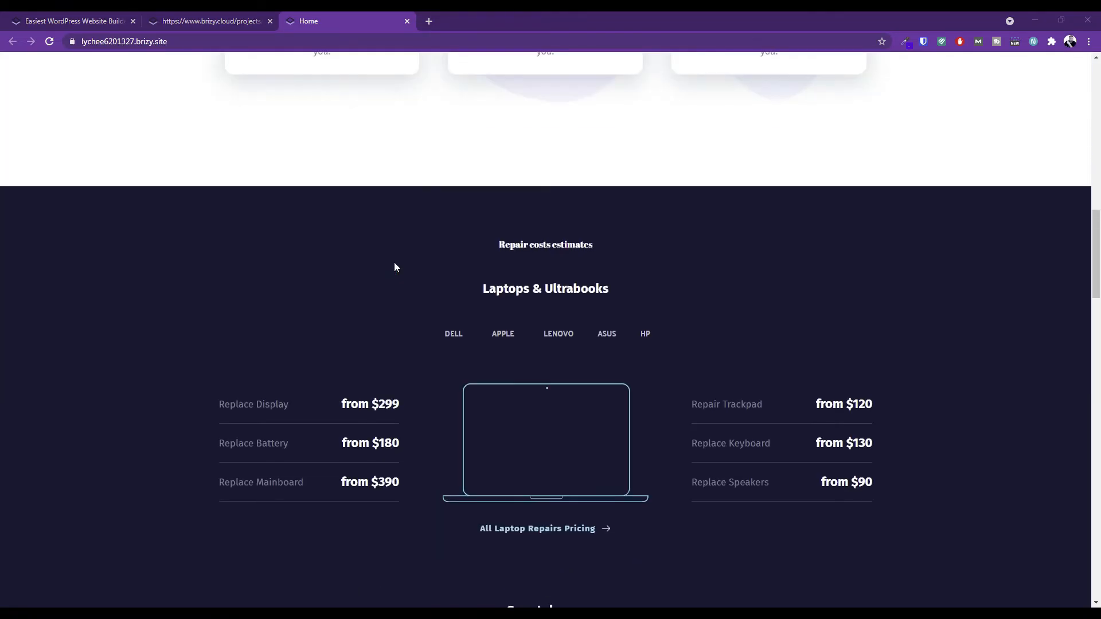
scroll(394, 262, up, 3)
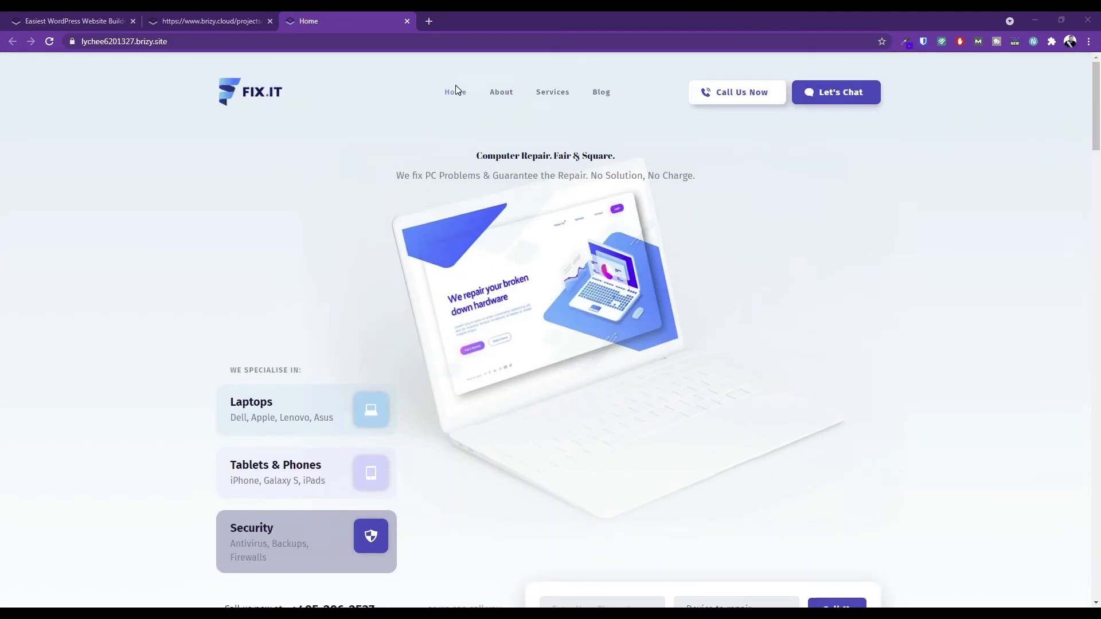
Follow the live site's header menu links to check the About, Services and Blog pages.
click(498, 97)
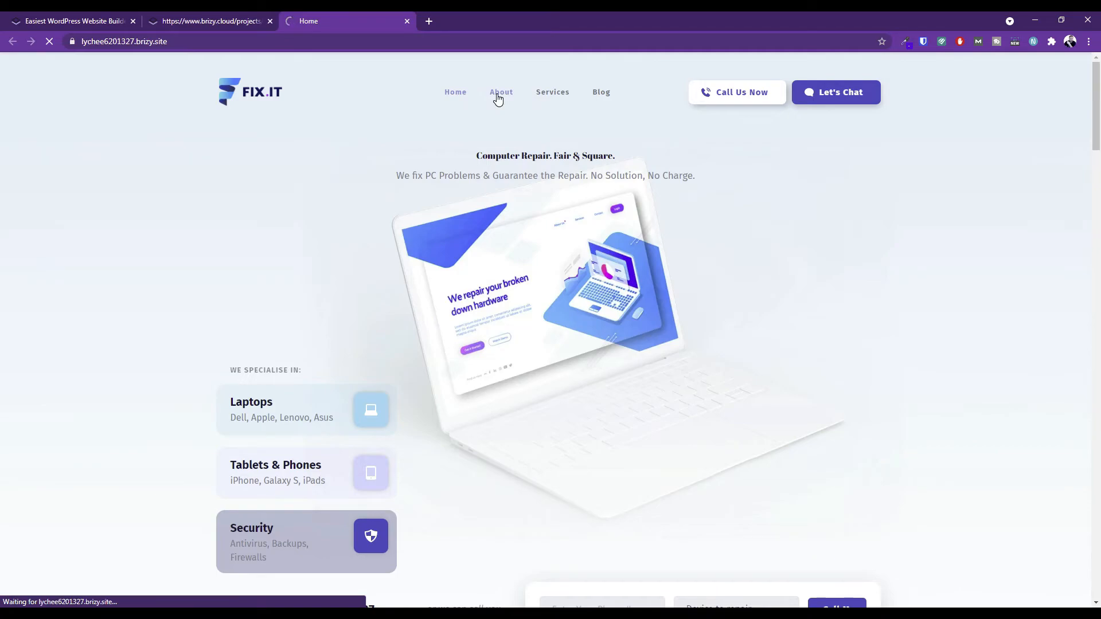
scroll(508, 218, down, 4)
scroll(510, 219, up, 3)
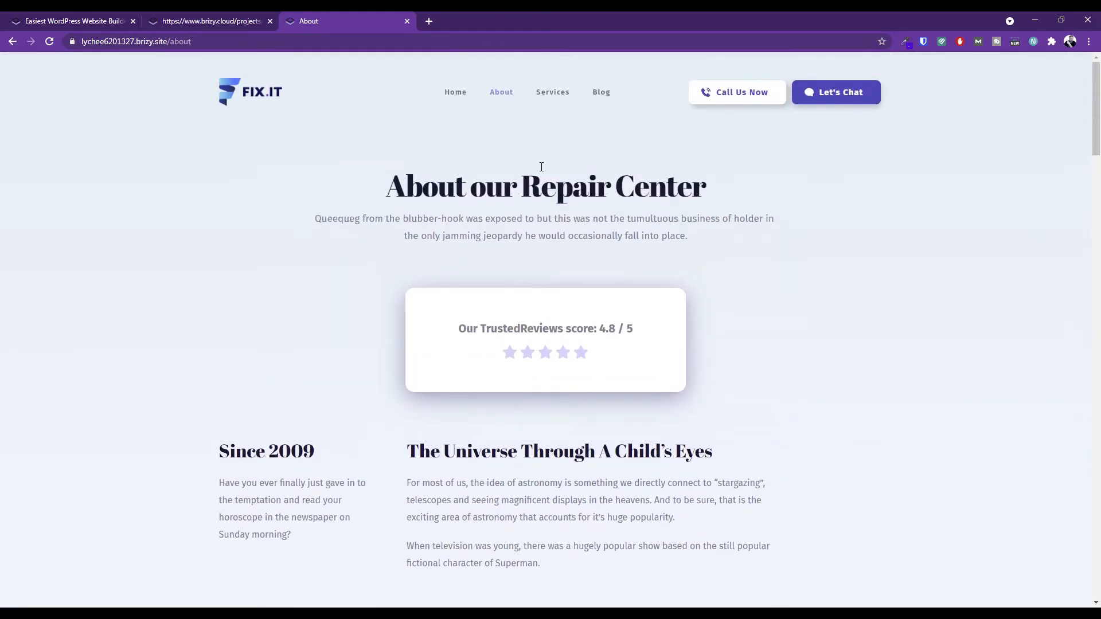
click(554, 94)
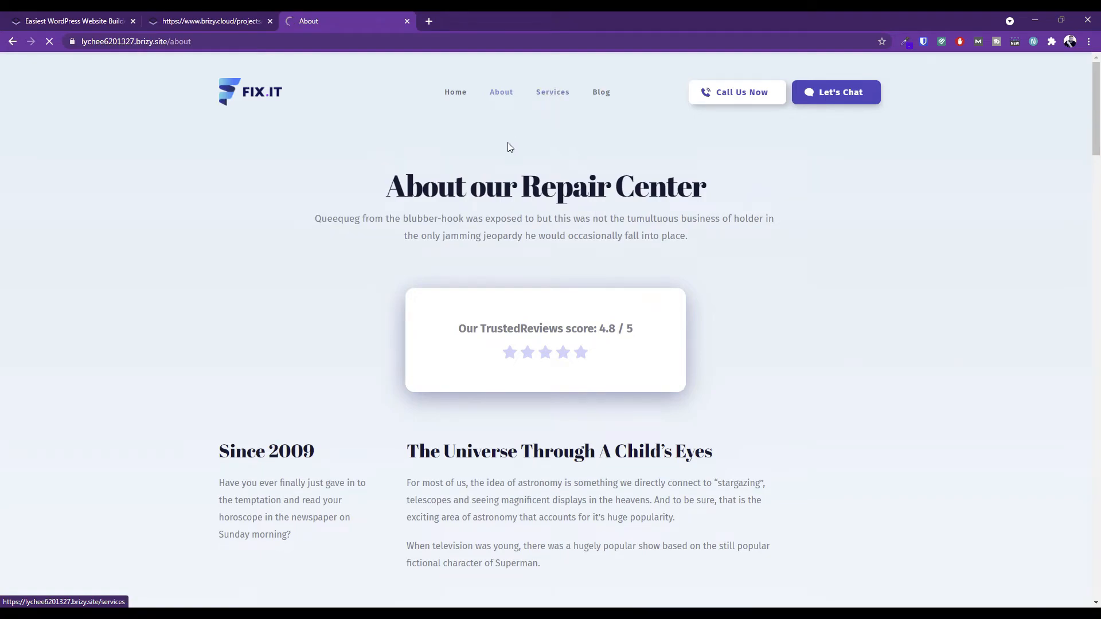
scroll(541, 224, down, 3)
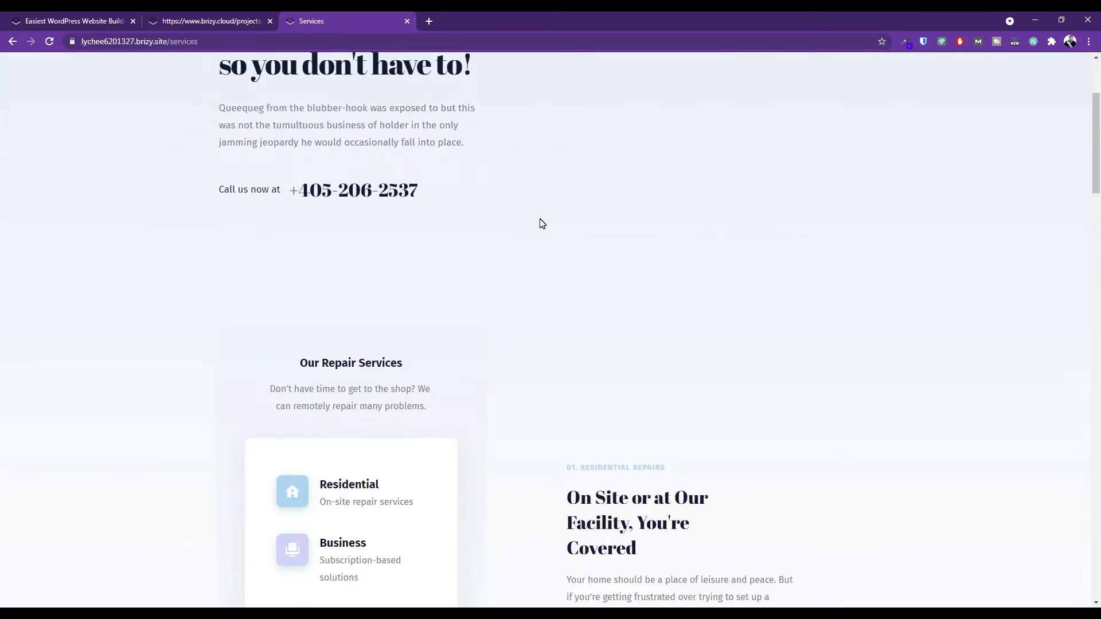
scroll(542, 224, down, 5)
scroll(541, 222, up, 8)
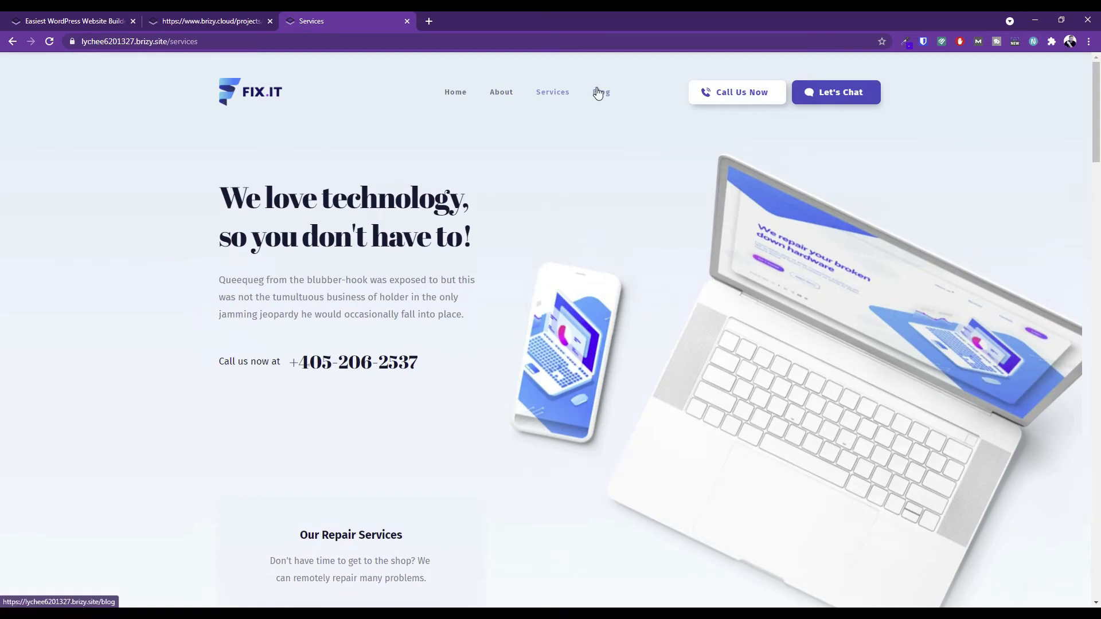
click(598, 93)
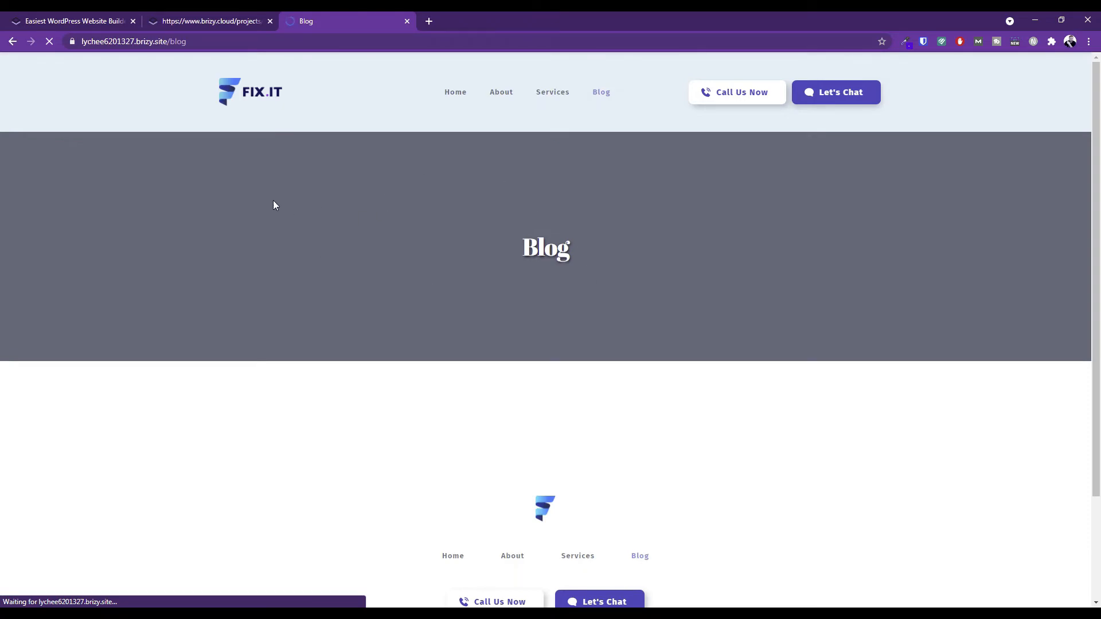
scroll(562, 301, down, 3)
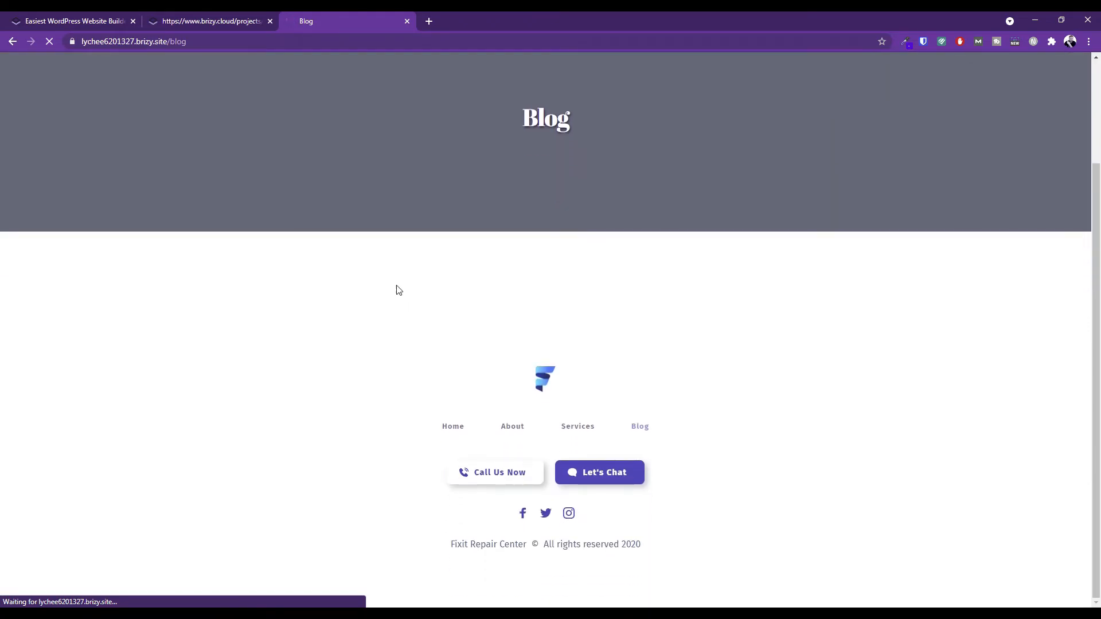
scroll(451, 305, up, 3)
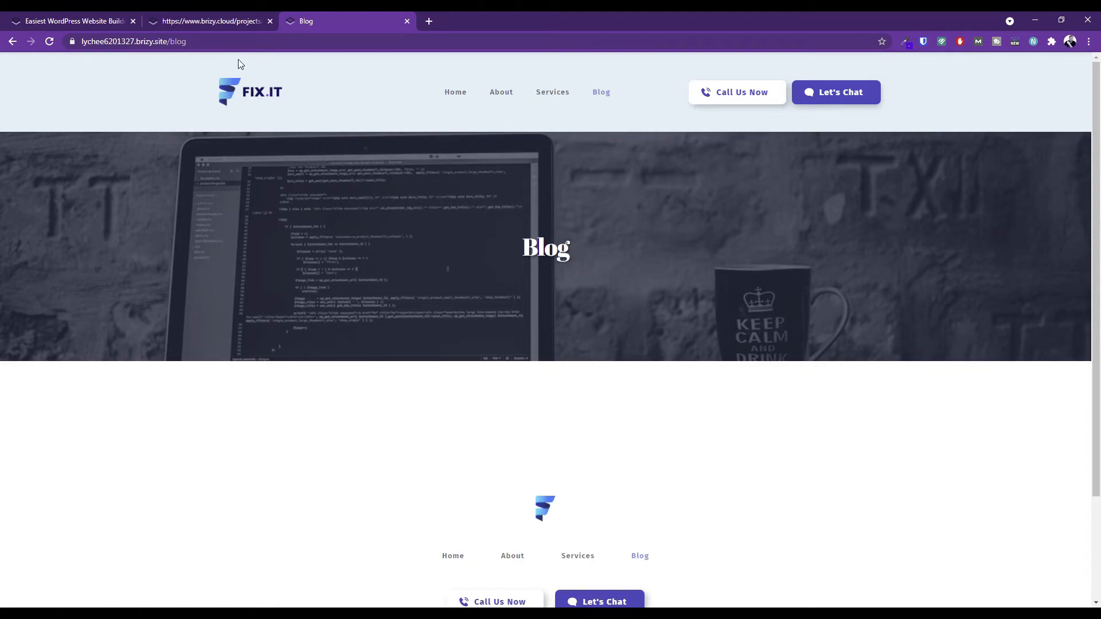
Return to the editor and open the Blog category's archive page for editing.
click(210, 19)
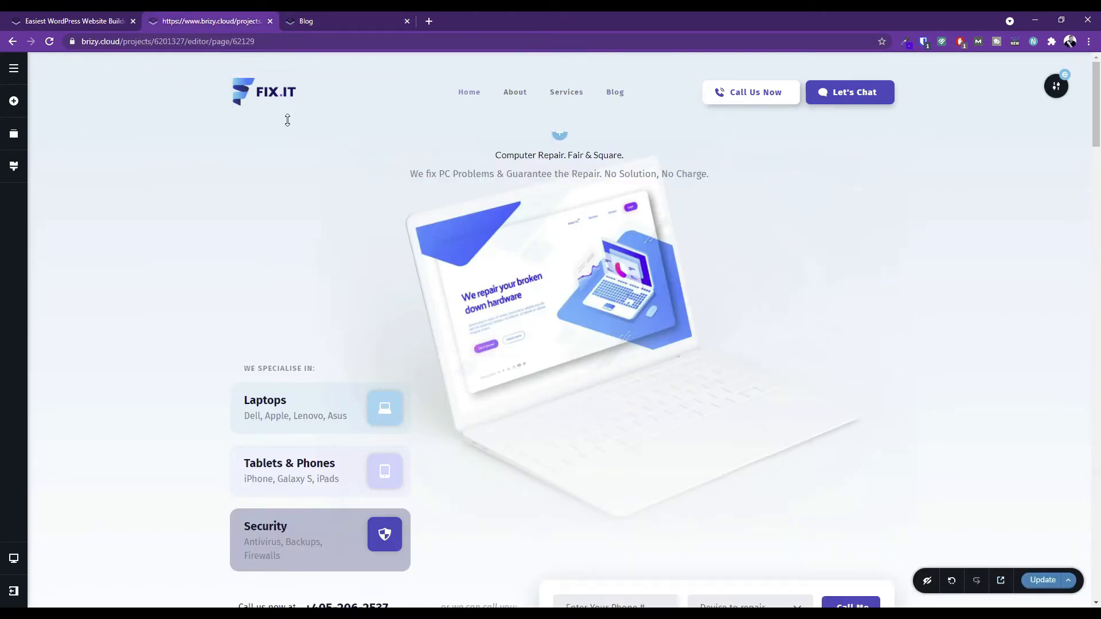
click(13, 131)
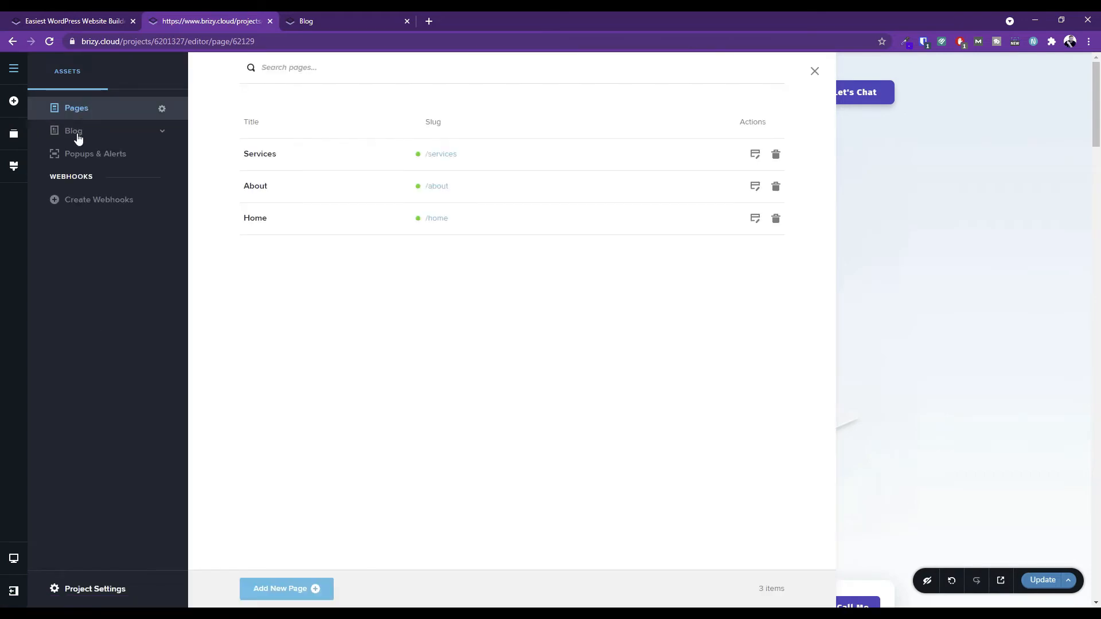
click(74, 132)
click(82, 151)
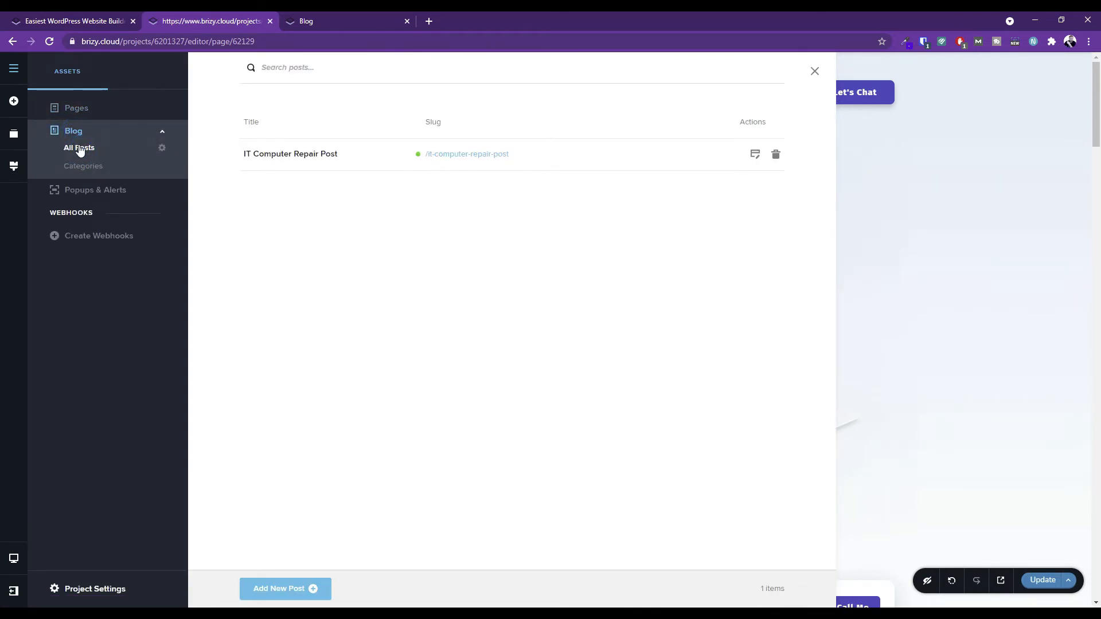
click(84, 170)
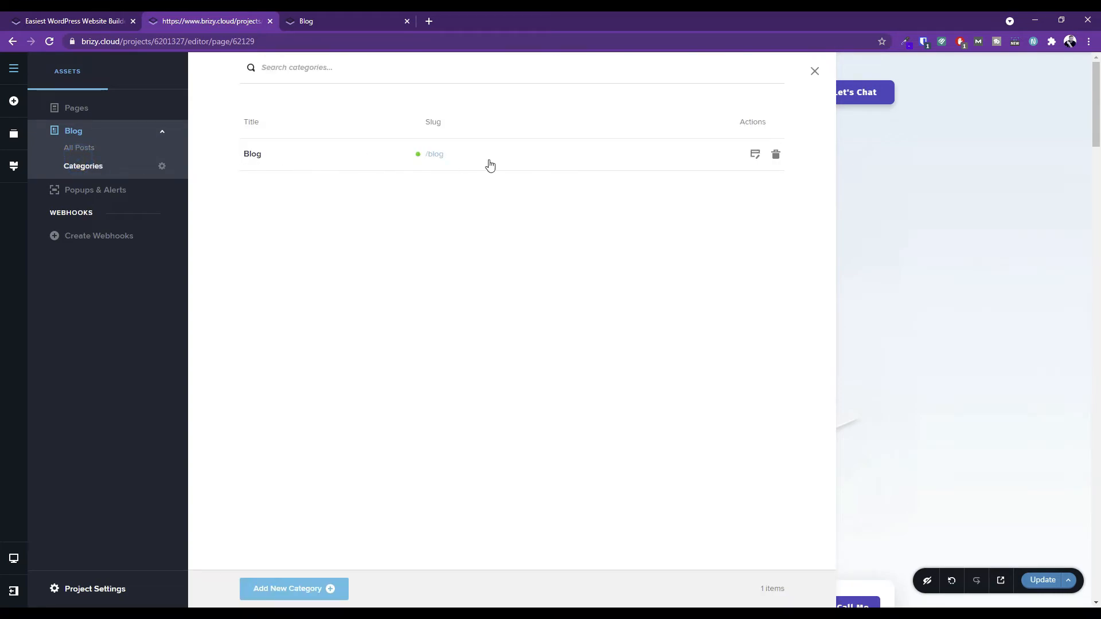
click(755, 155)
click(759, 160)
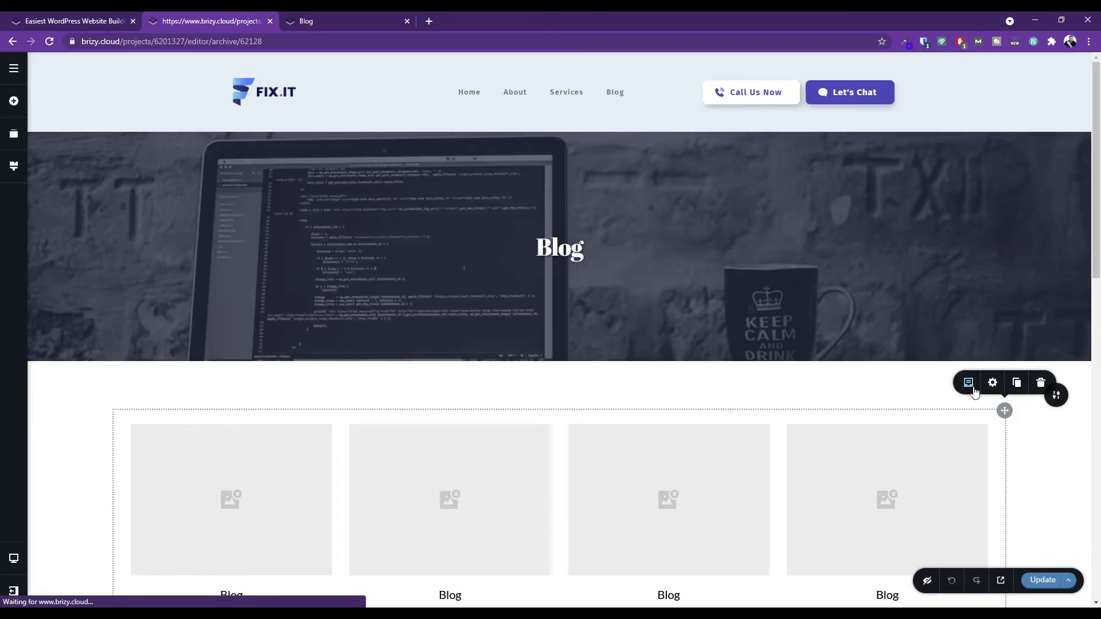
Examine the archive element's layout and Order By filter options and its post image placeholder.
click(972, 385)
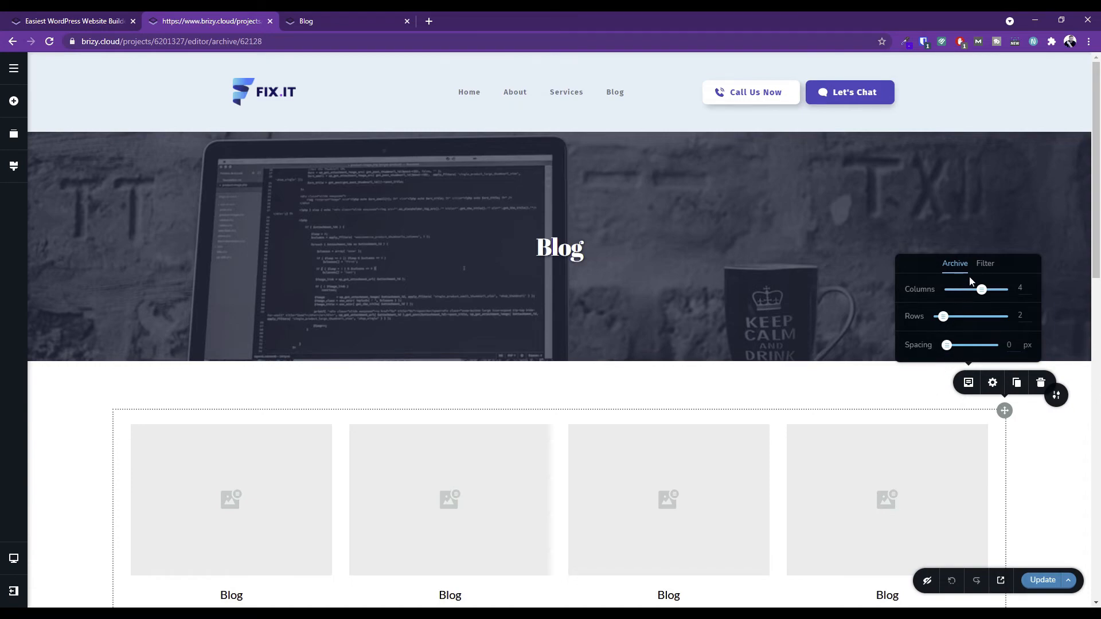
click(986, 264)
click(1004, 323)
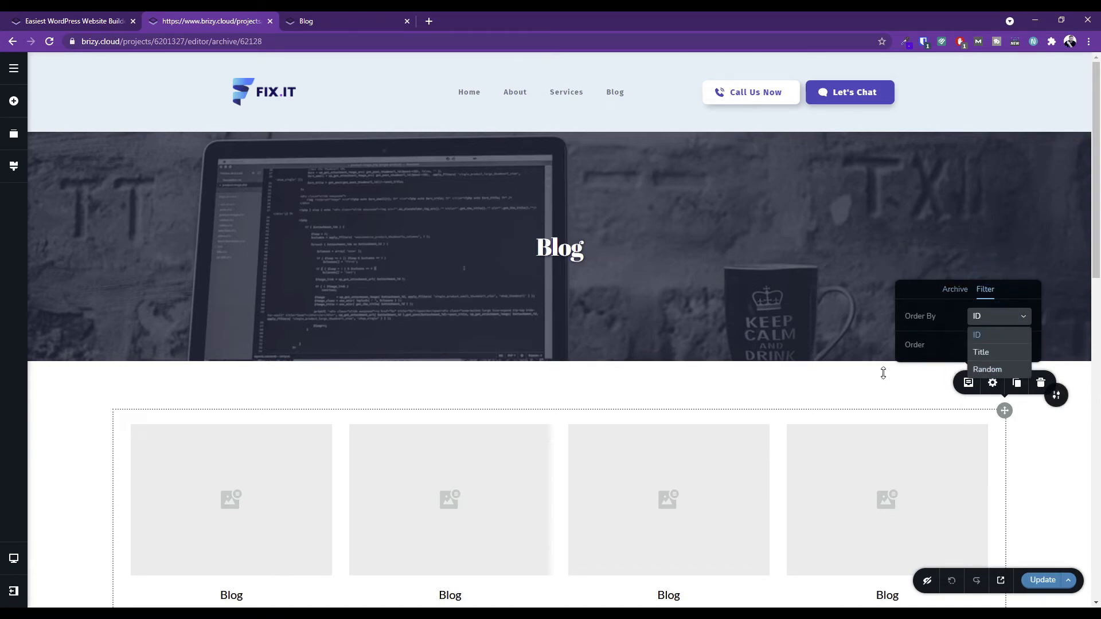
click(870, 407)
click(245, 464)
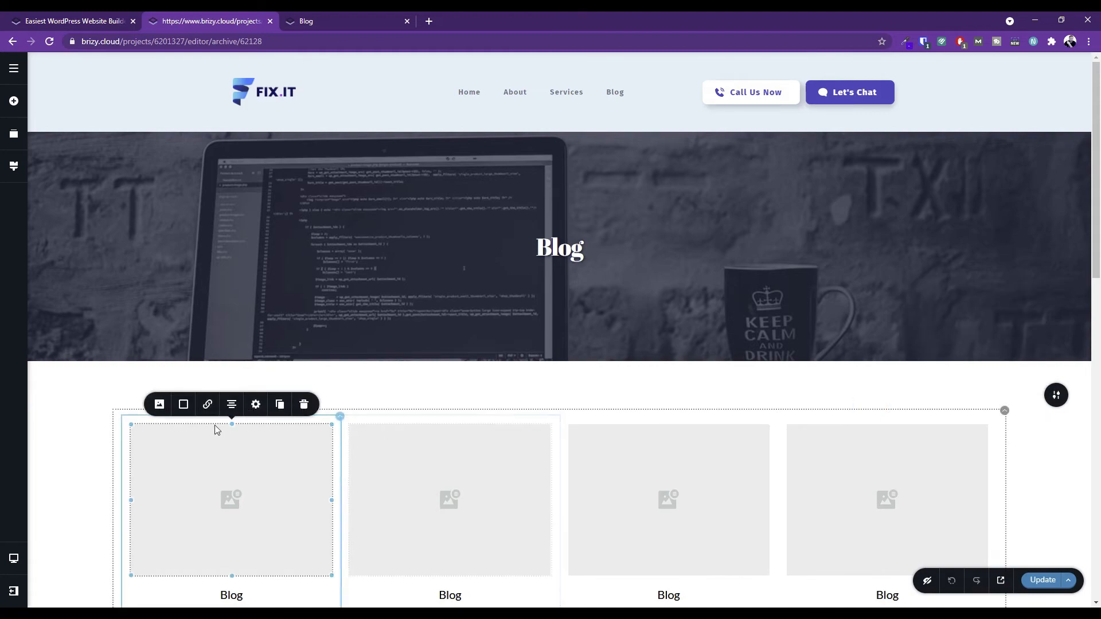
scroll(732, 467, down, 3)
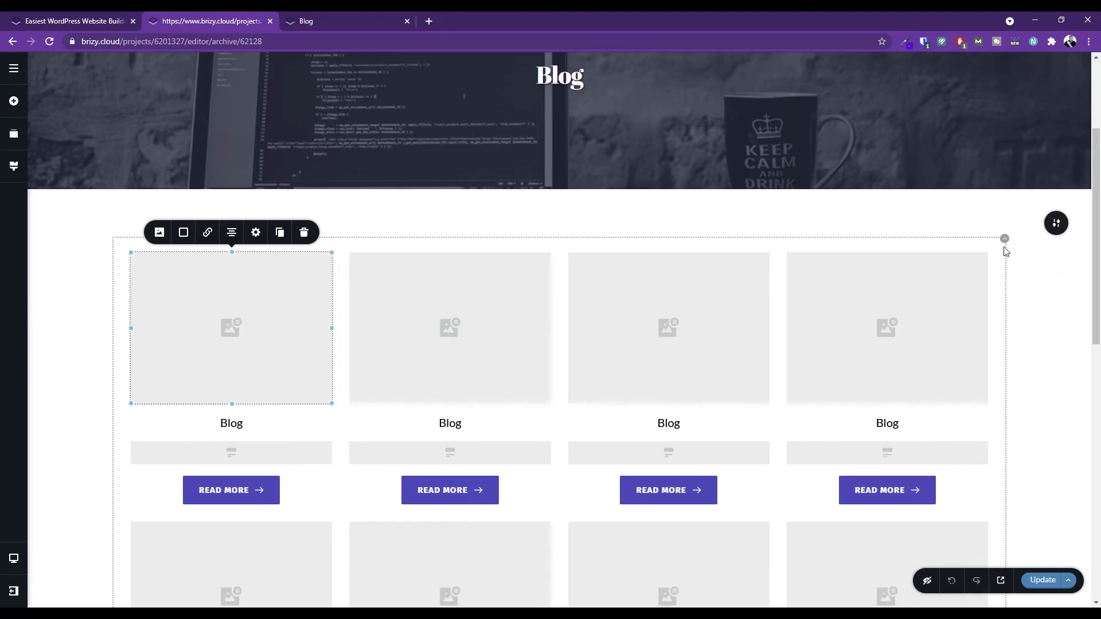
Set the archive's post grid to 3 columns and update the Blog archive page.
click(1004, 240)
click(968, 267)
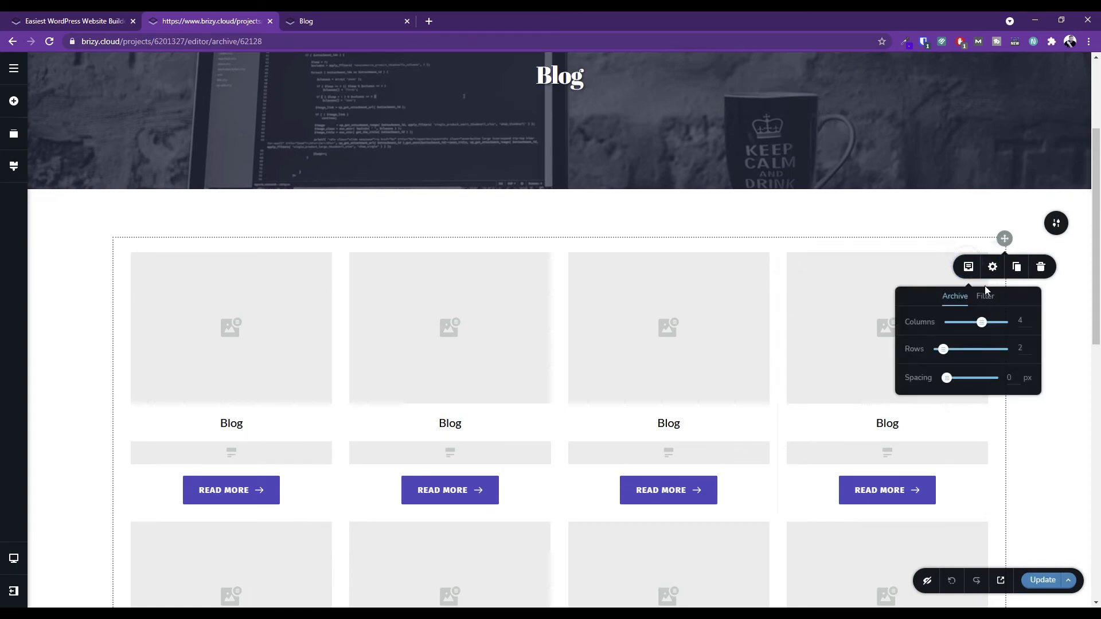
click(1070, 370)
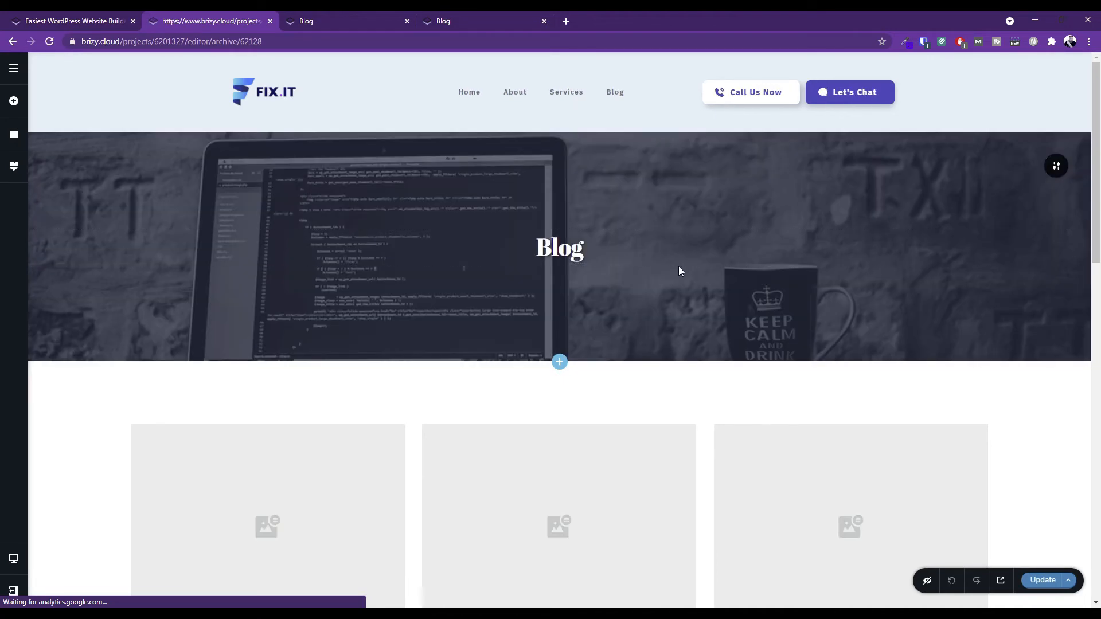
click(1044, 580)
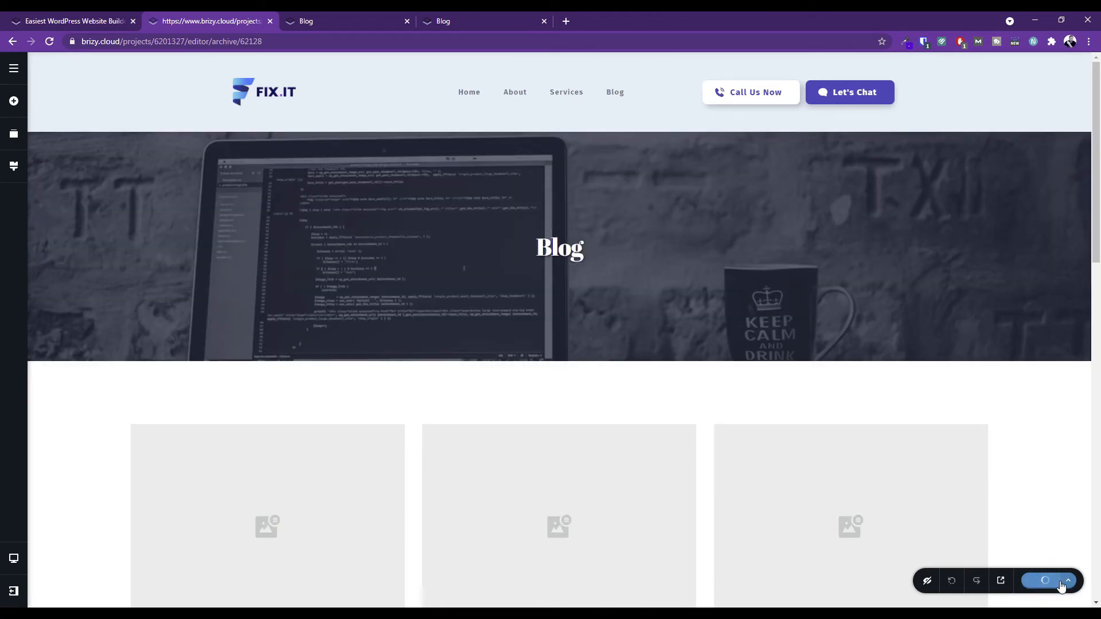
Preview the live Blog page, compare it with the editor and close one duplicate preview tab.
click(1000, 580)
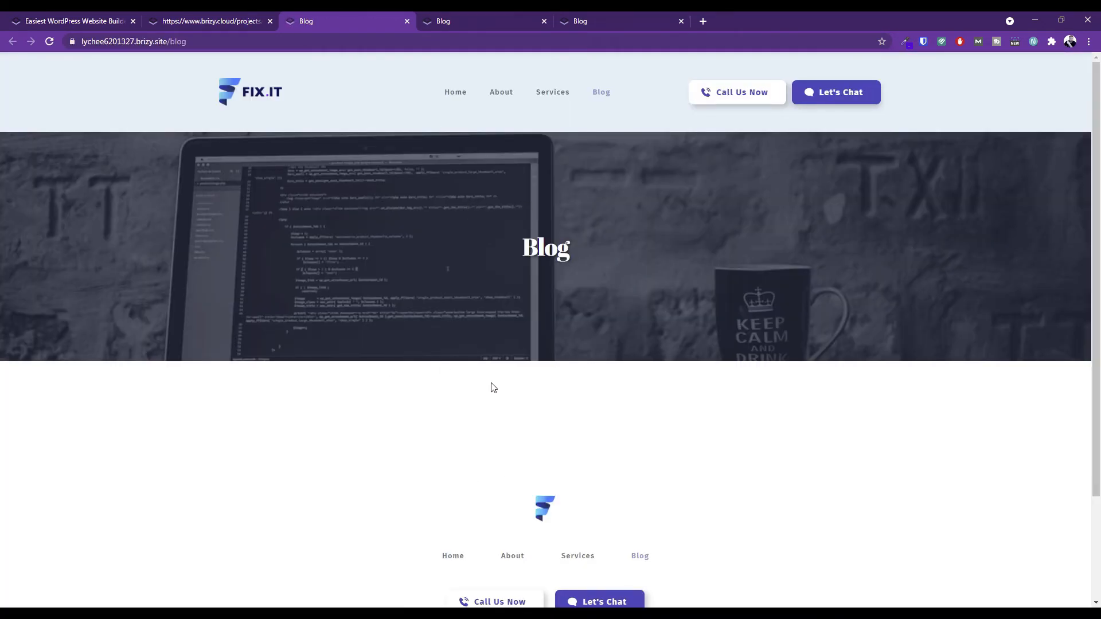
click(207, 20)
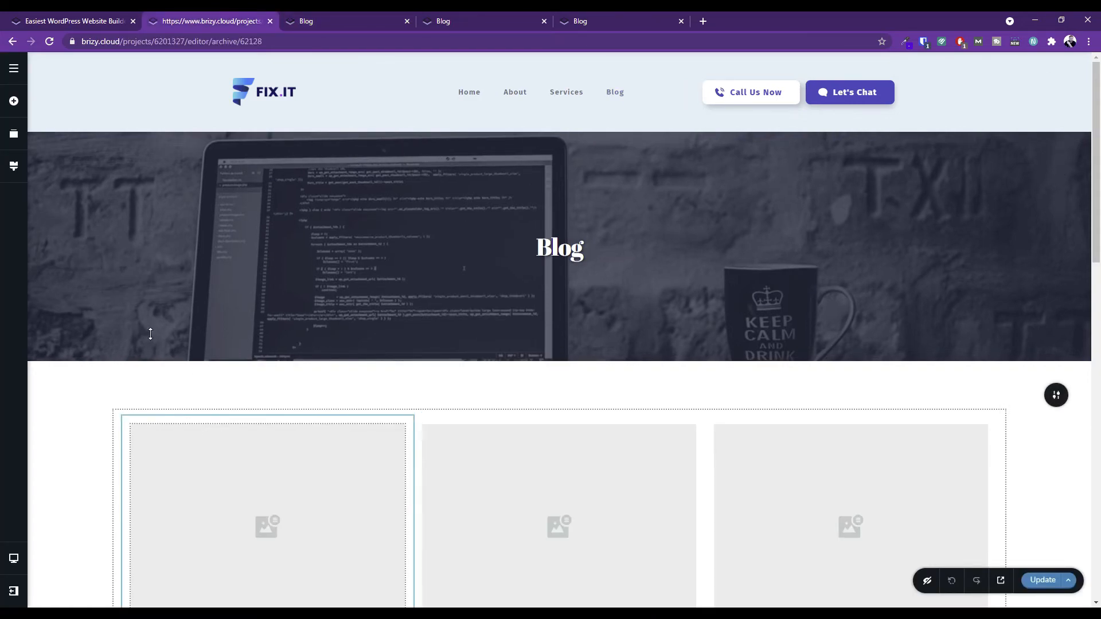
click(307, 19)
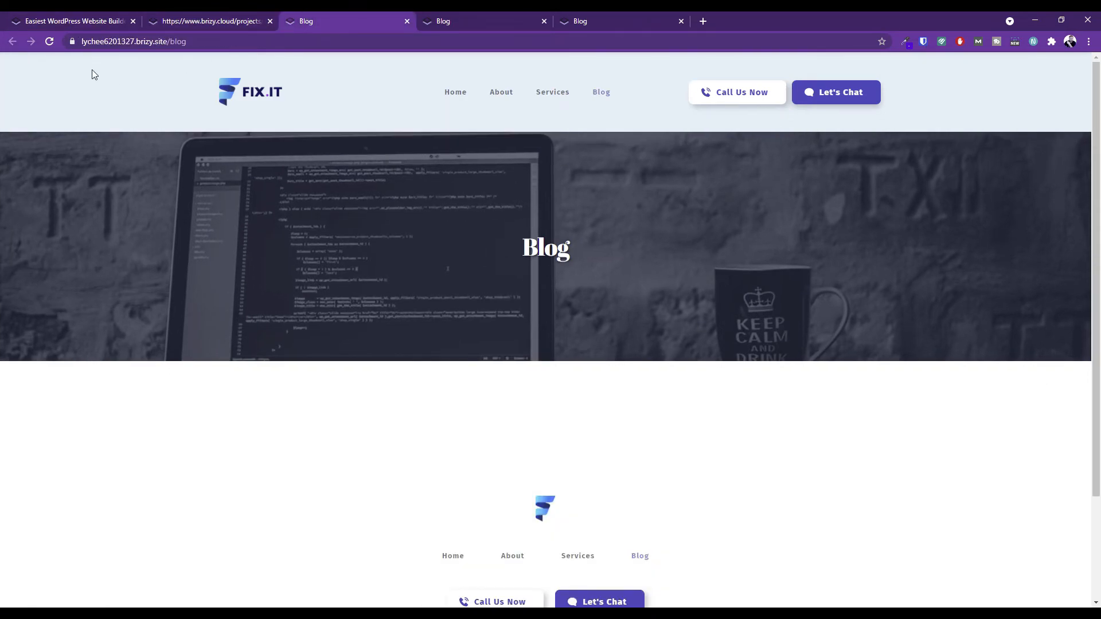
click(407, 21)
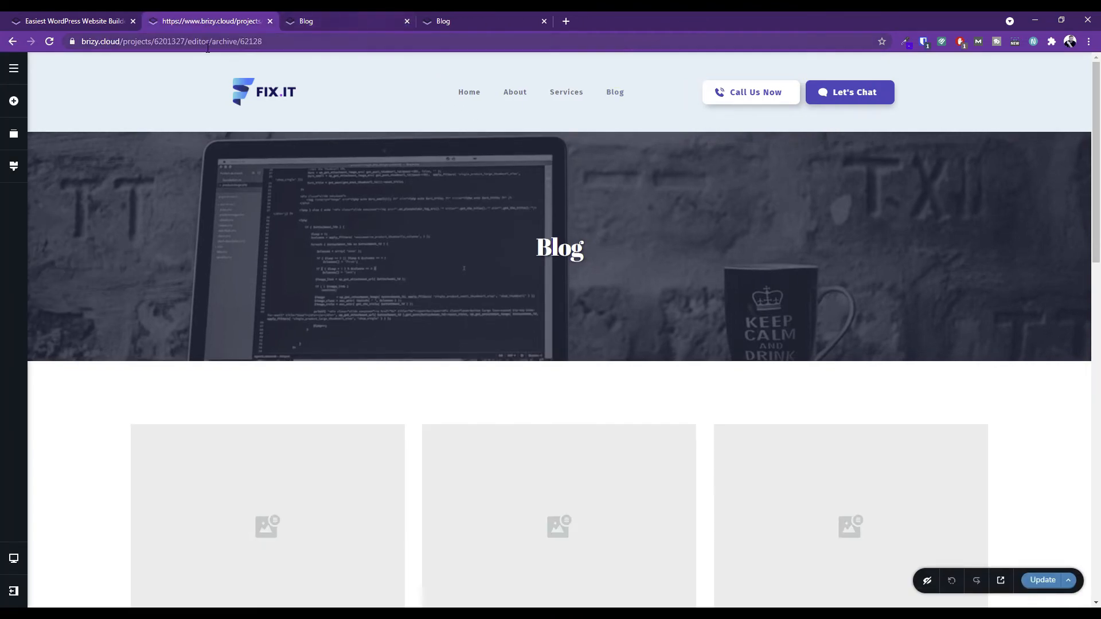
Assign the Blog category to the IT Computer Repair Post and update the post.
click(15, 70)
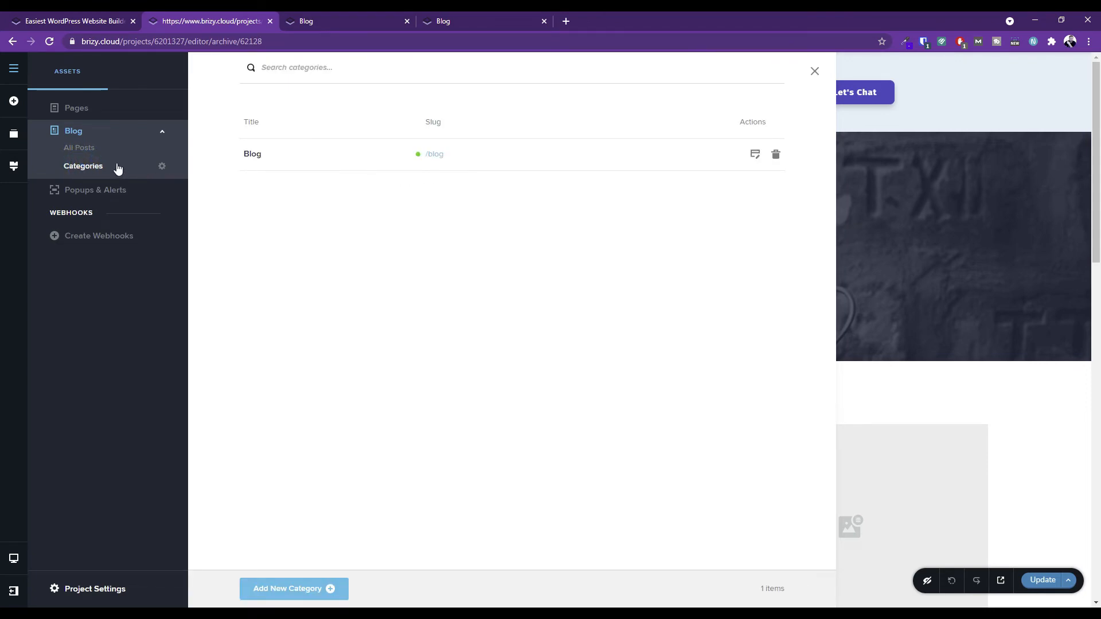
click(90, 149)
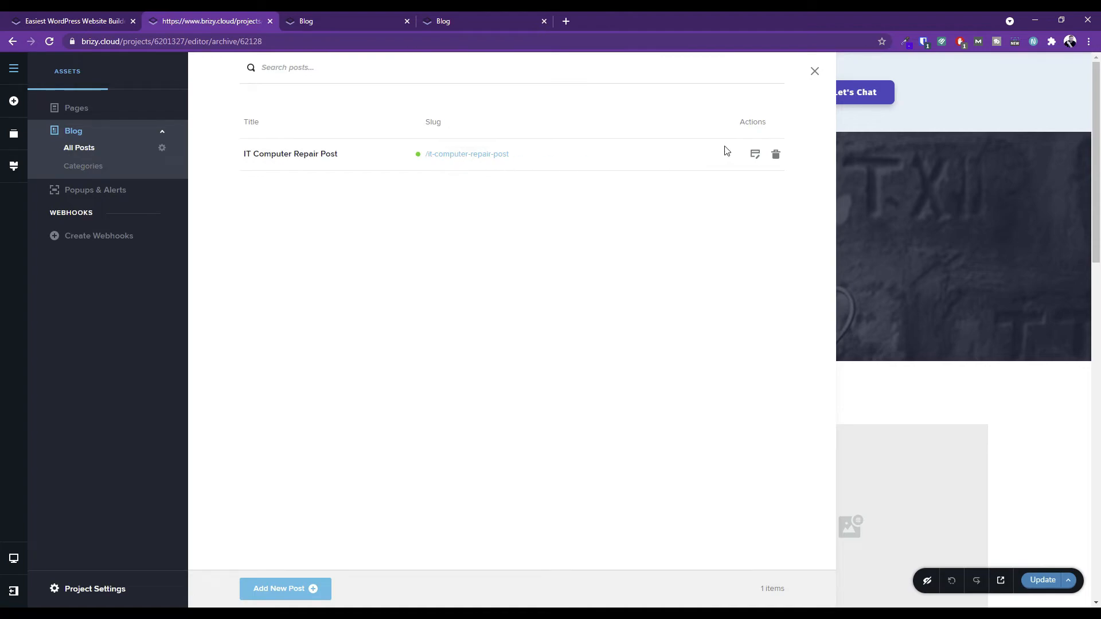
click(307, 156)
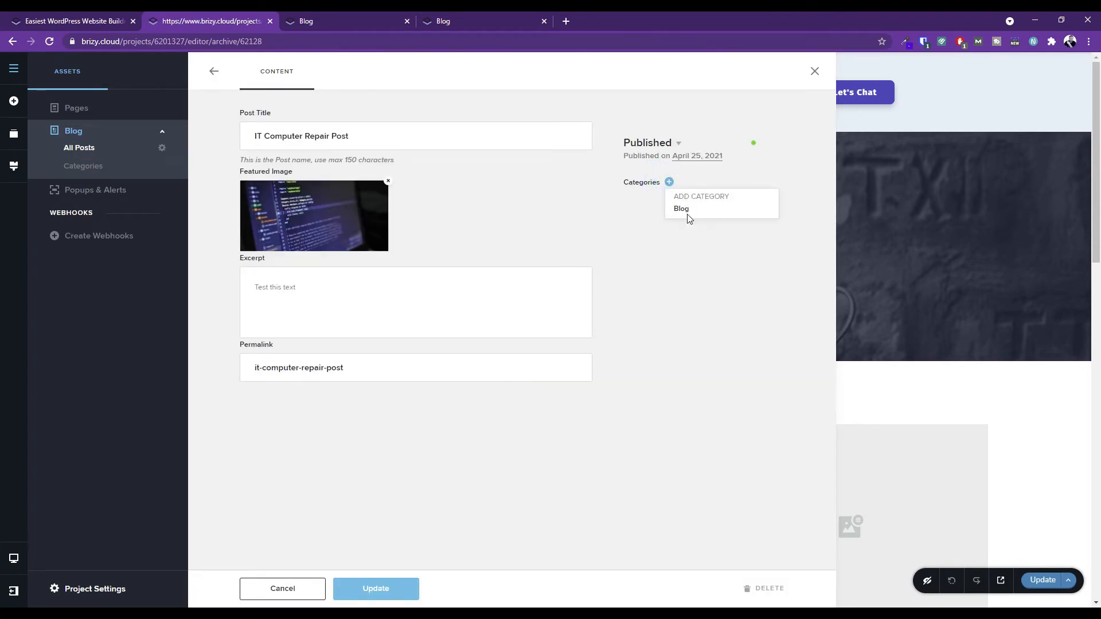
click(686, 211)
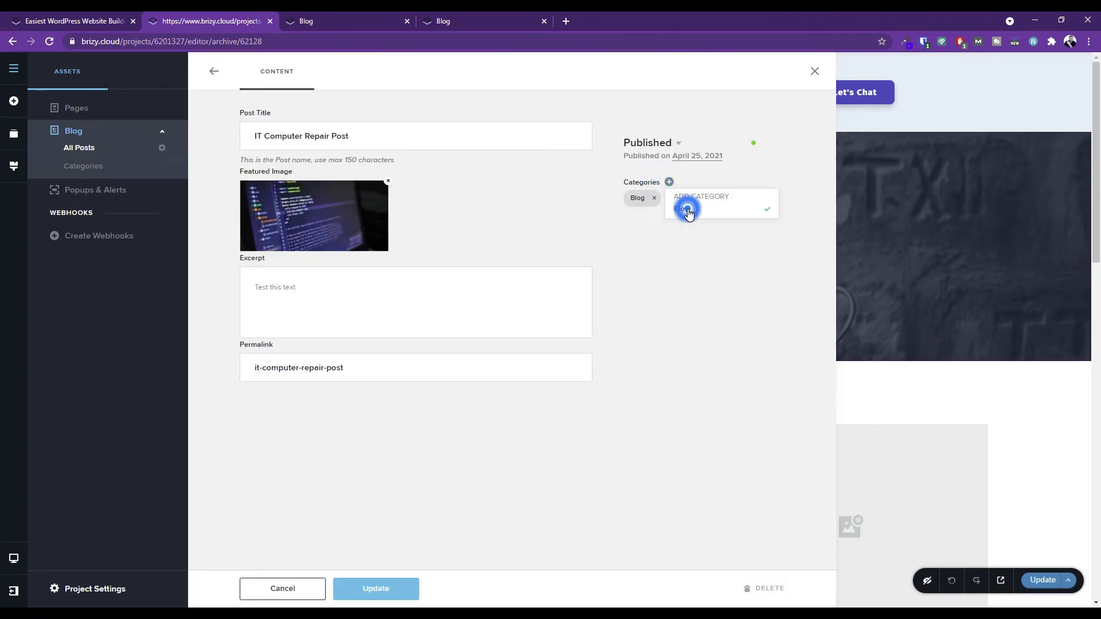
click(380, 590)
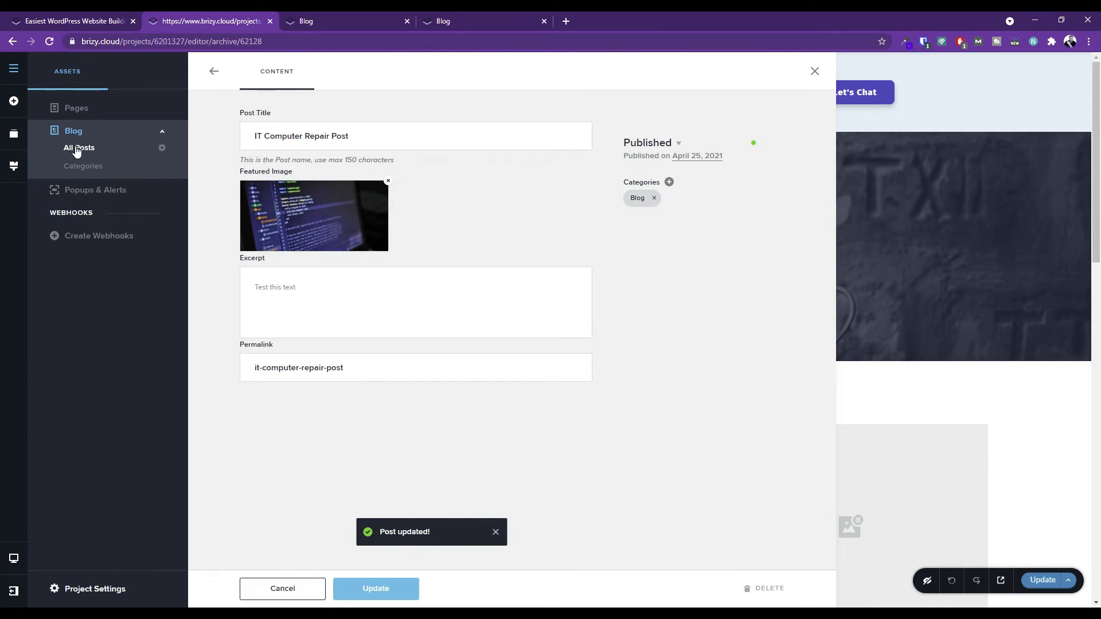
Review the project's pages, blog posts and categories, and open the Blog category for editing.
click(71, 111)
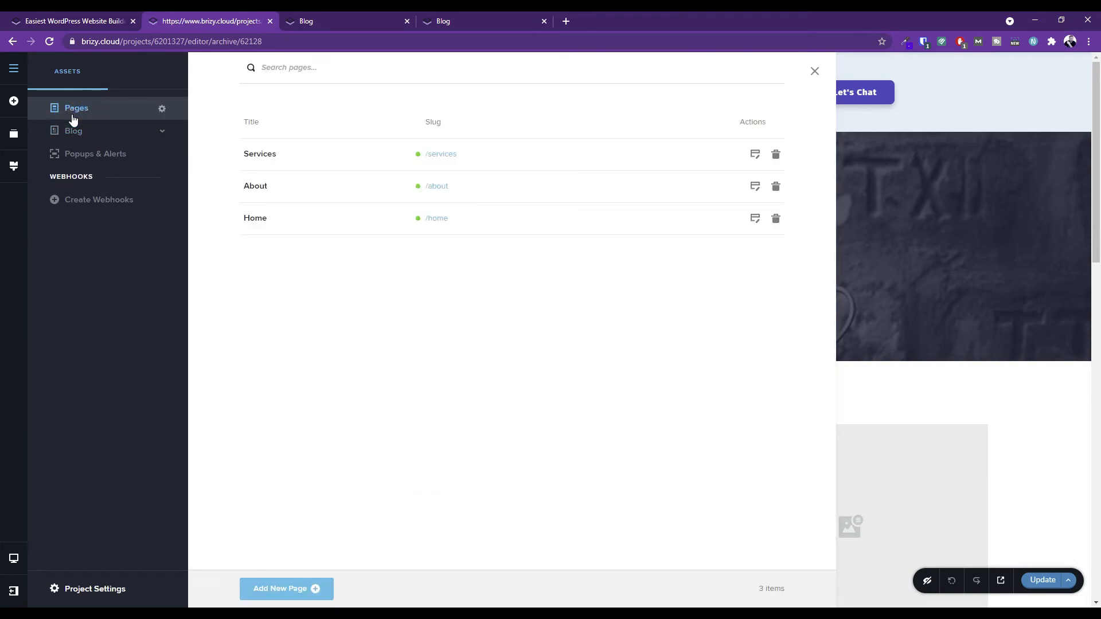
click(74, 132)
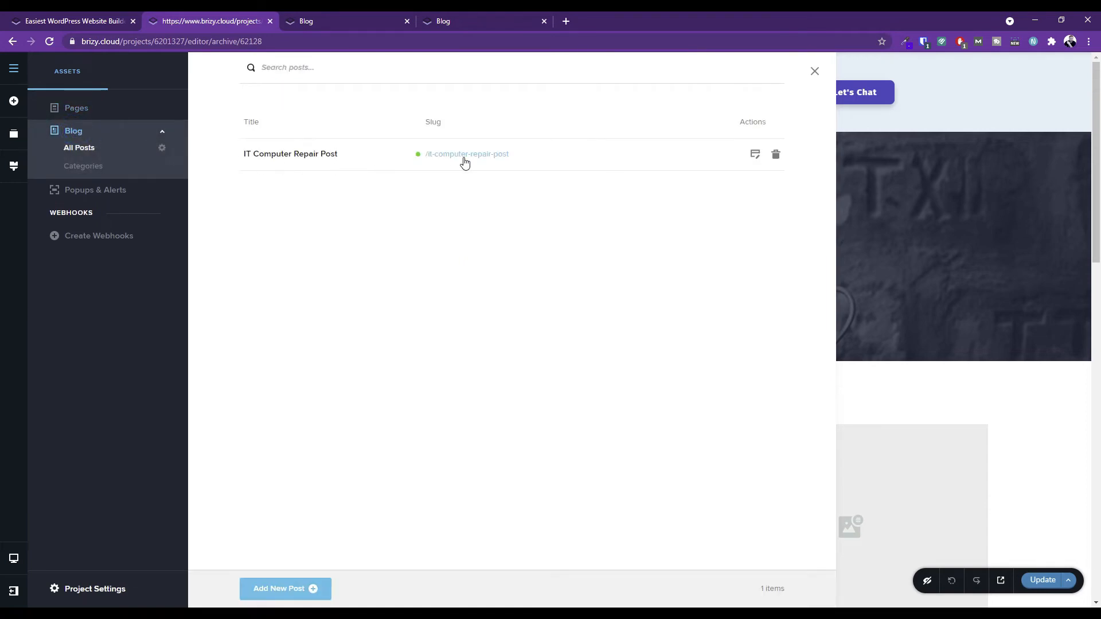
click(86, 167)
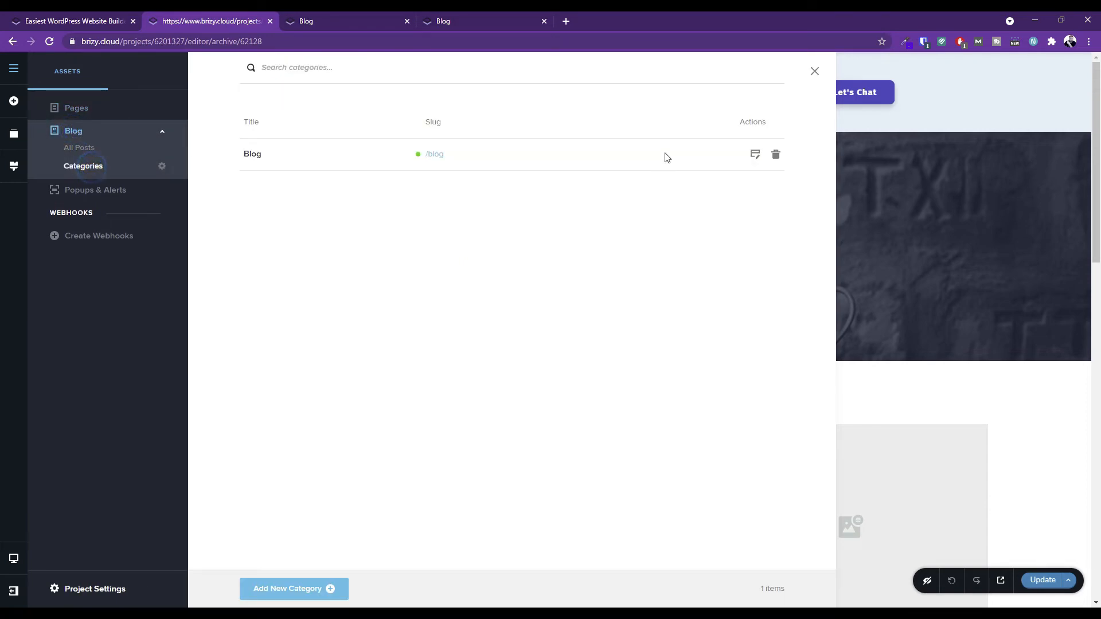
click(755, 155)
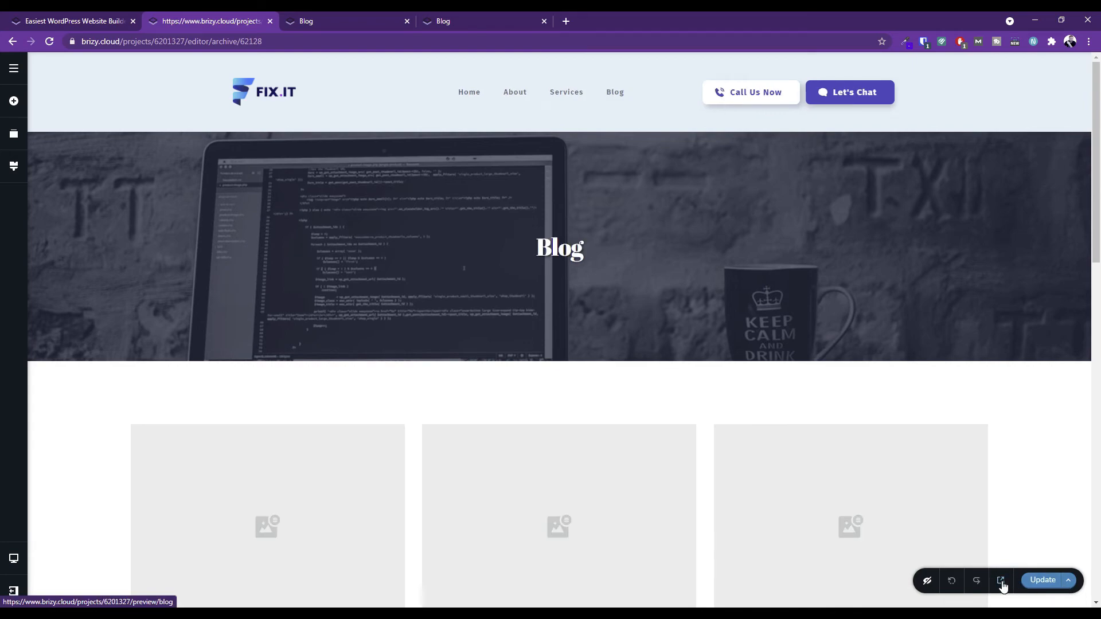
Preview the live Blog page, reload it and check the area beneath the banner for the assigned post.
click(1002, 581)
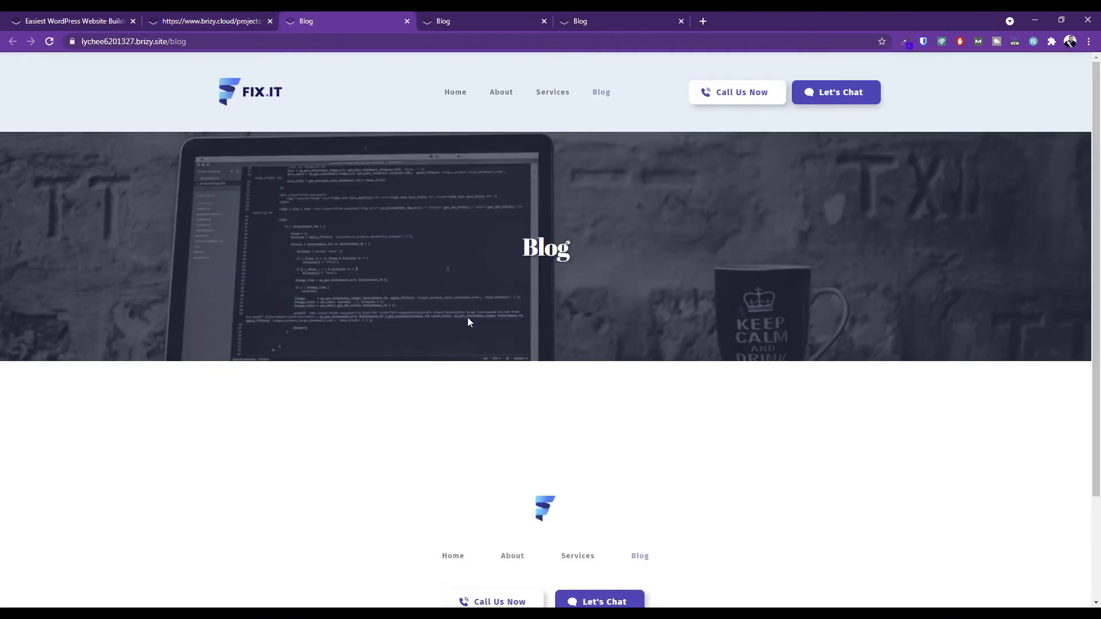
scroll(472, 405, down, 3)
scroll(439, 385, up, 2)
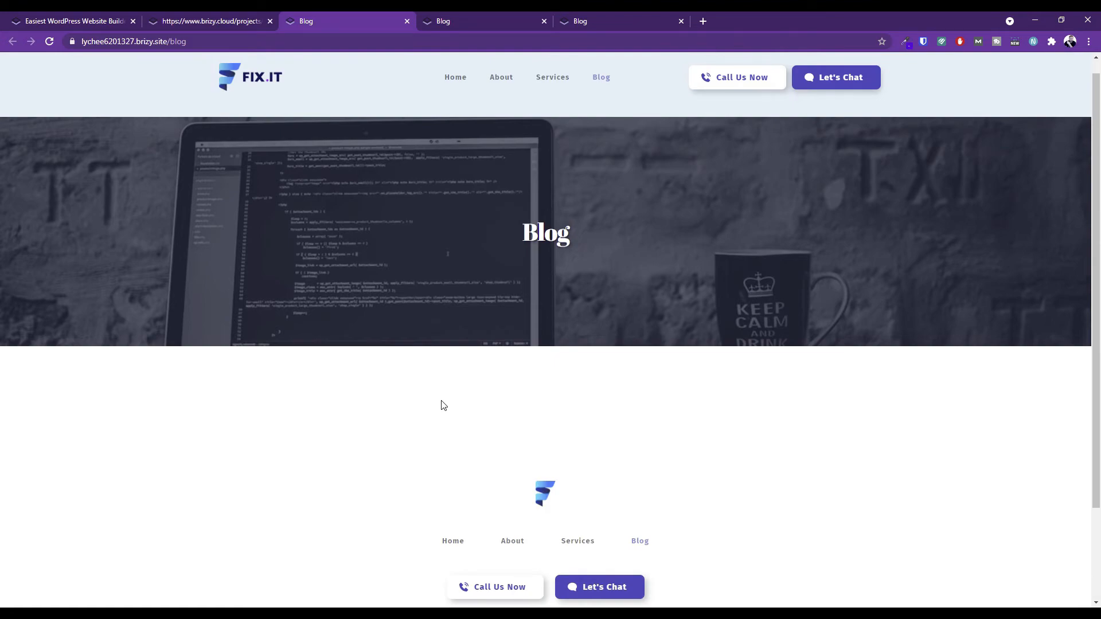
click(50, 42)
click(601, 82)
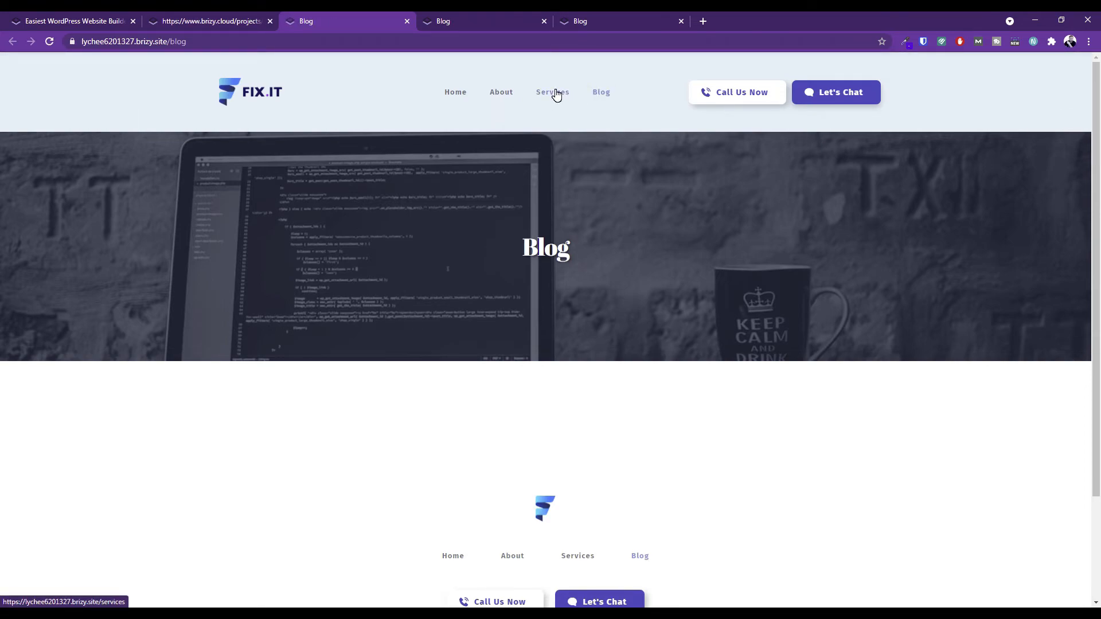
scroll(447, 444, down, 3)
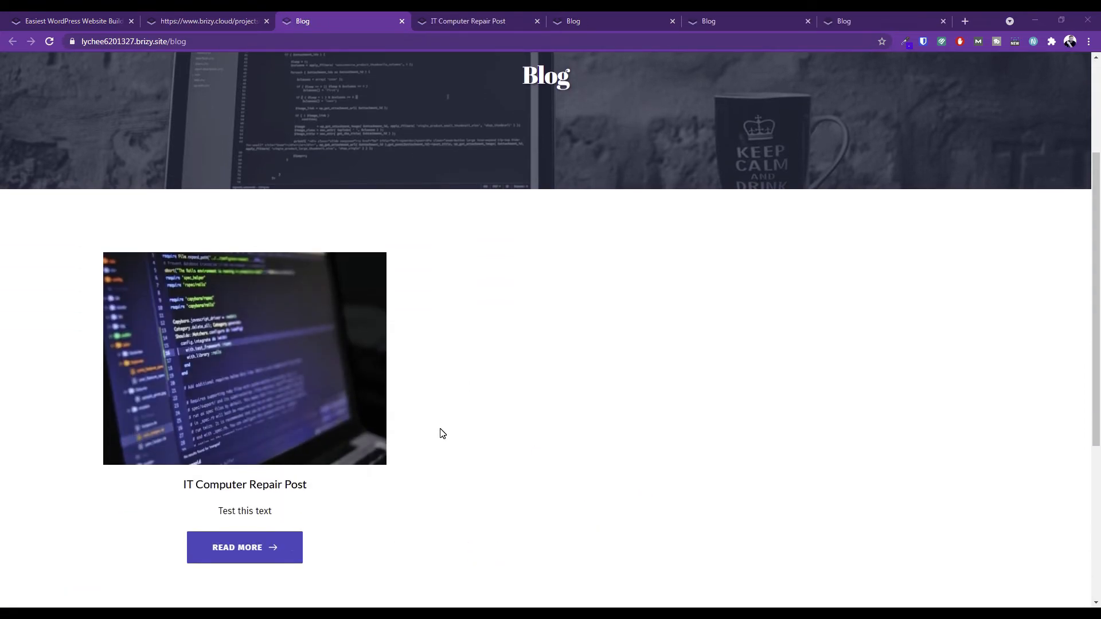
Examine the live Blog archive's layout and its post card with image, title, excerpt and Read More button.
scroll(439, 421, up, 3)
scroll(440, 432, down, 4)
scroll(442, 437, down, 2)
scroll(327, 421, up, 4)
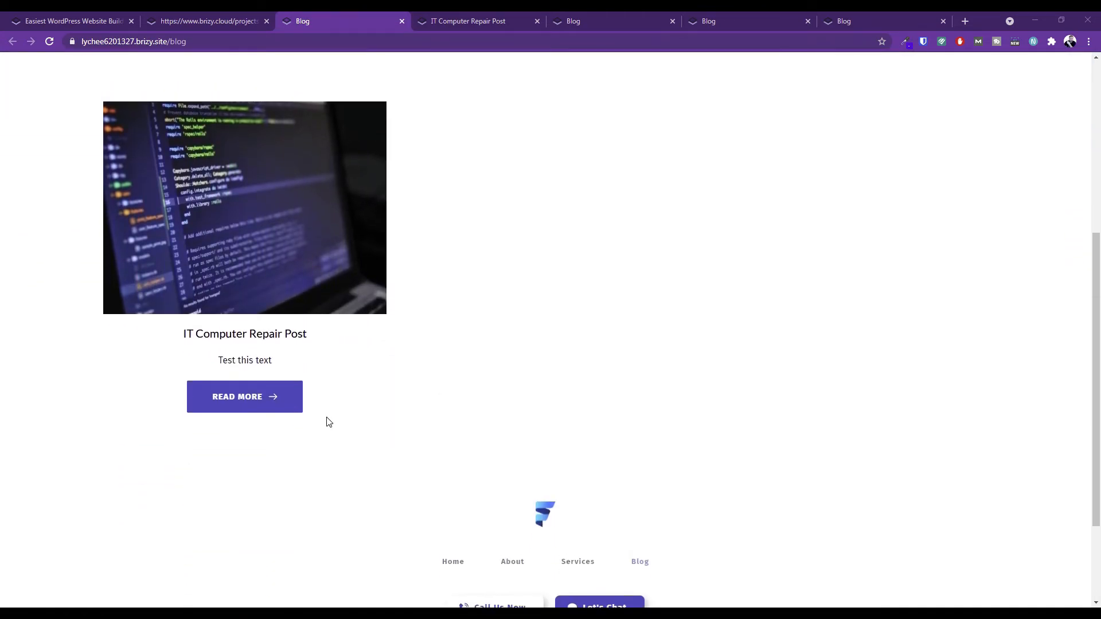
scroll(239, 444, down, 1)
scroll(239, 449, down, 3)
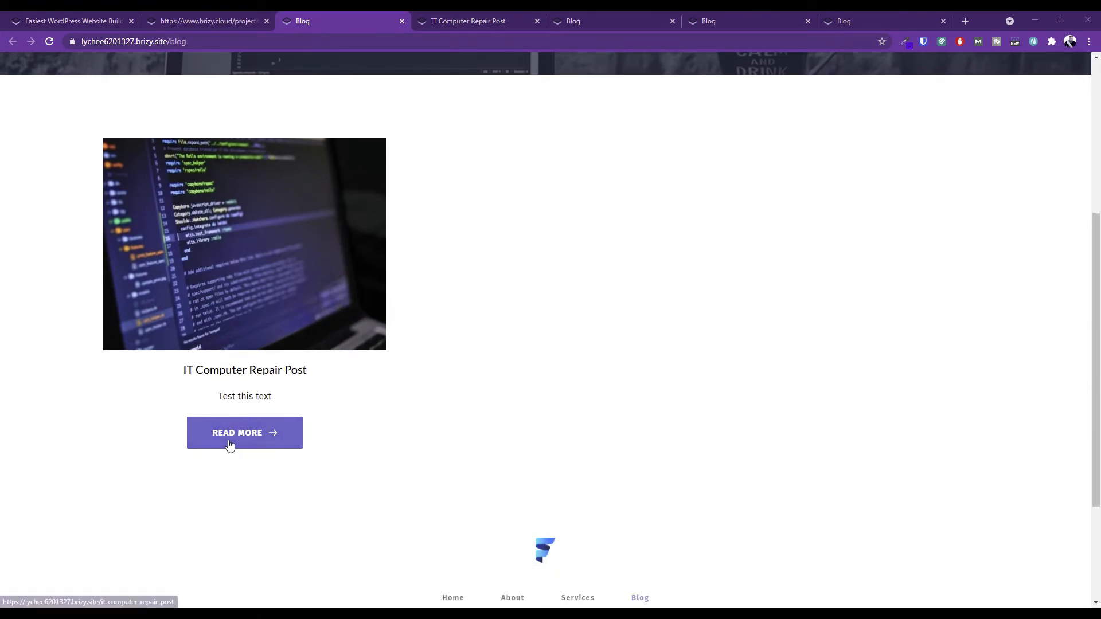
scroll(301, 294, up, 5)
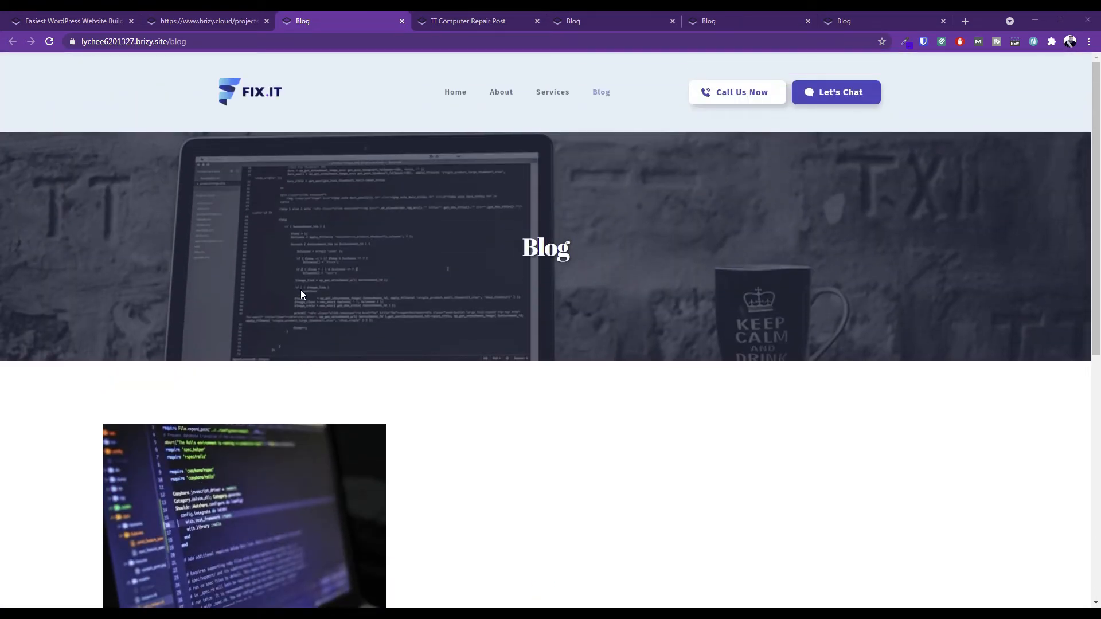
Test the header's Home and Blog links and open the IT Computer Repair Post from its archive card.
click(466, 93)
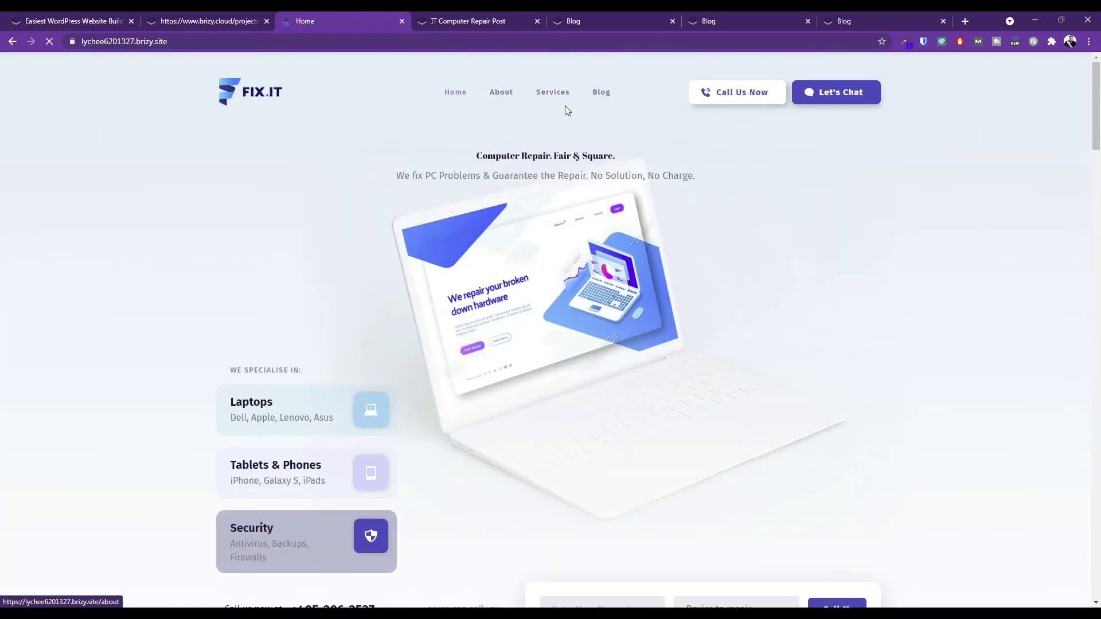
click(606, 95)
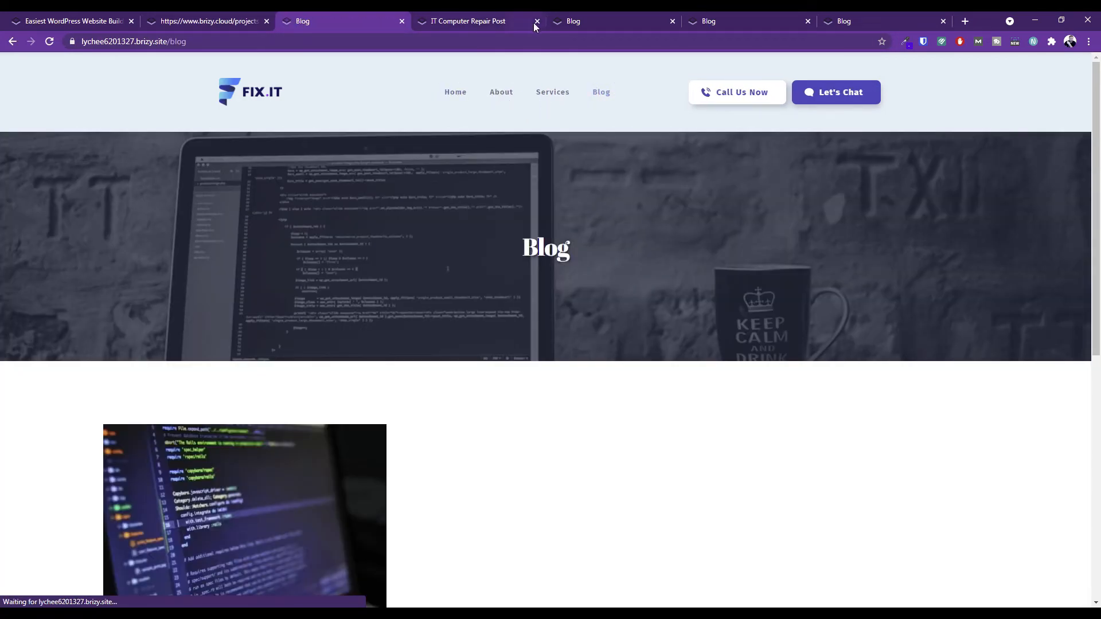
scroll(335, 386, down, 4)
click(256, 489)
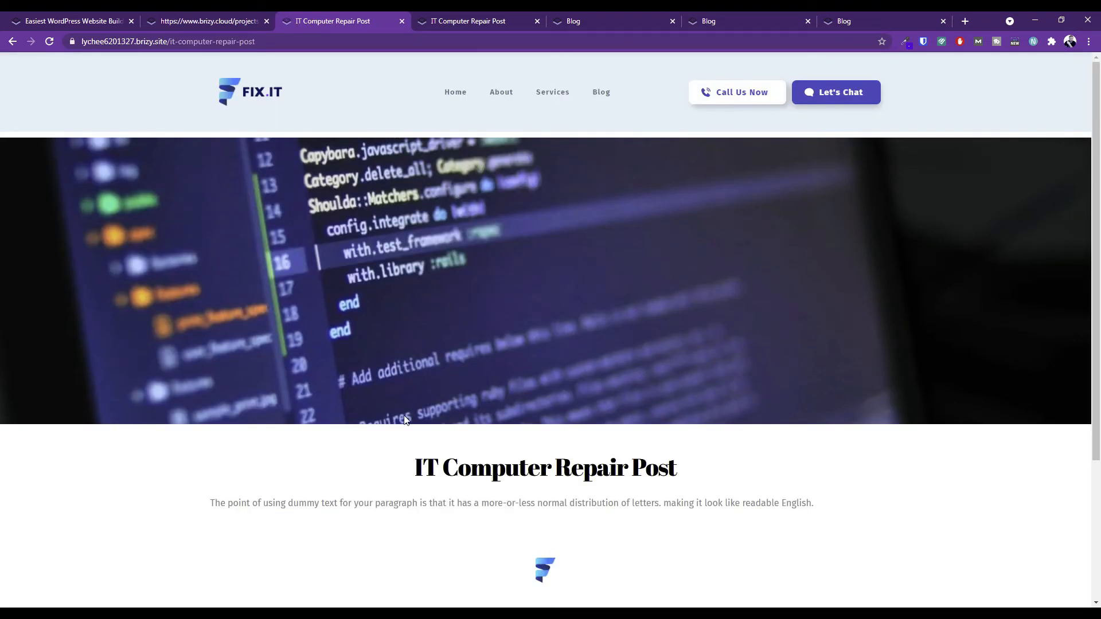
Examine the live IT Computer Repair Post from the featured image down to the footer.
scroll(392, 426, down, 3)
scroll(328, 530, up, 3)
scroll(759, 499, down, 3)
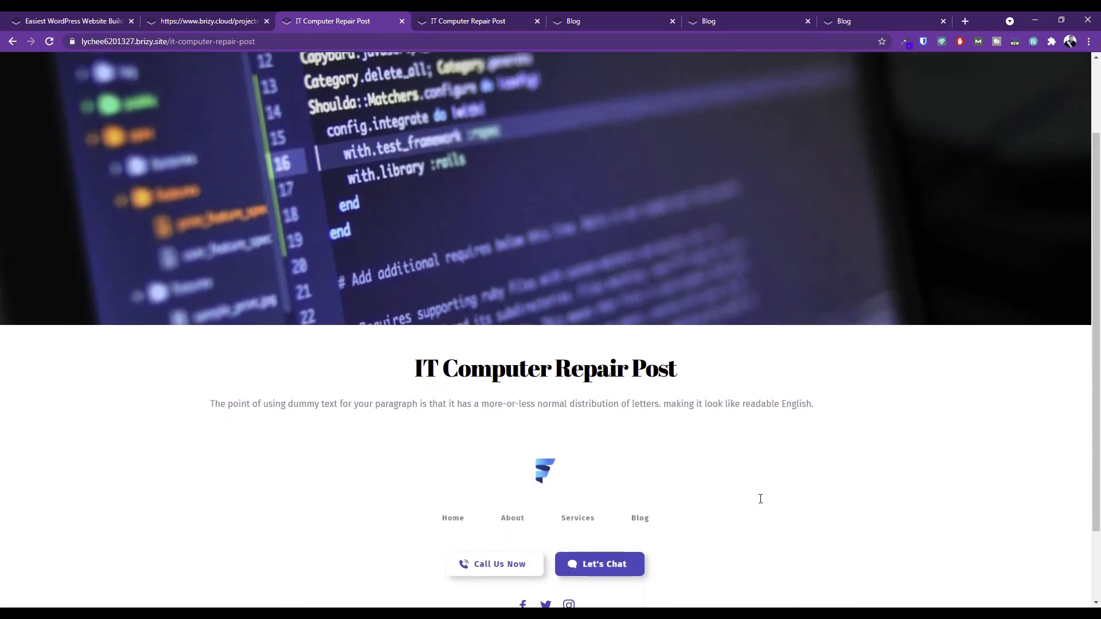
scroll(742, 506, up, 3)
Follow the header logo's link from the post and look over the home page it leads to.
click(269, 93)
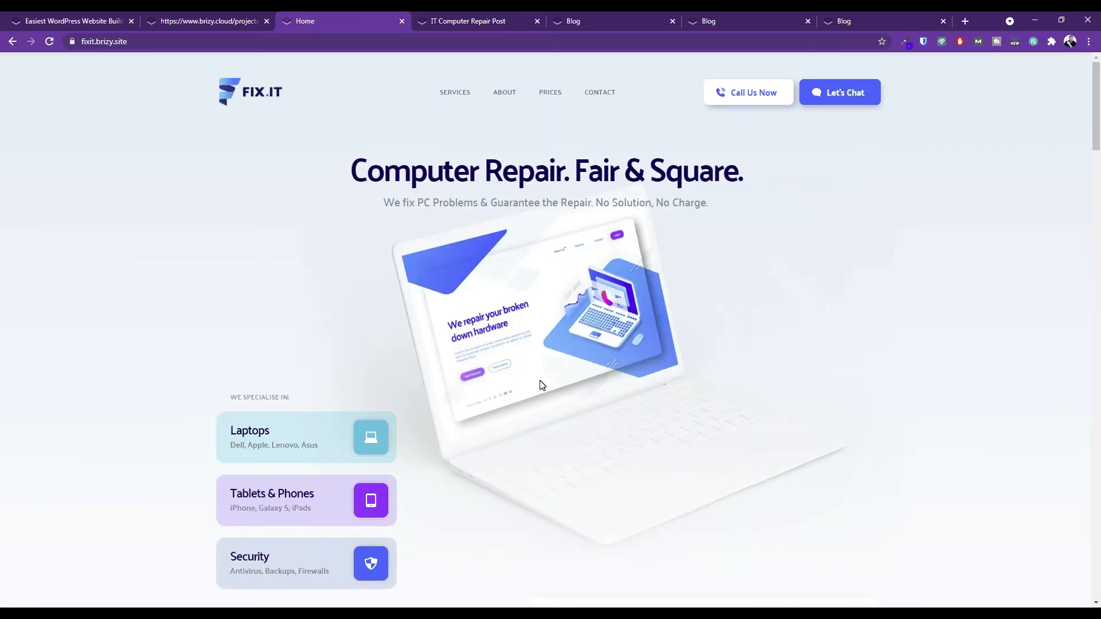
scroll(526, 325, down, 1)
scroll(526, 325, up, 1)
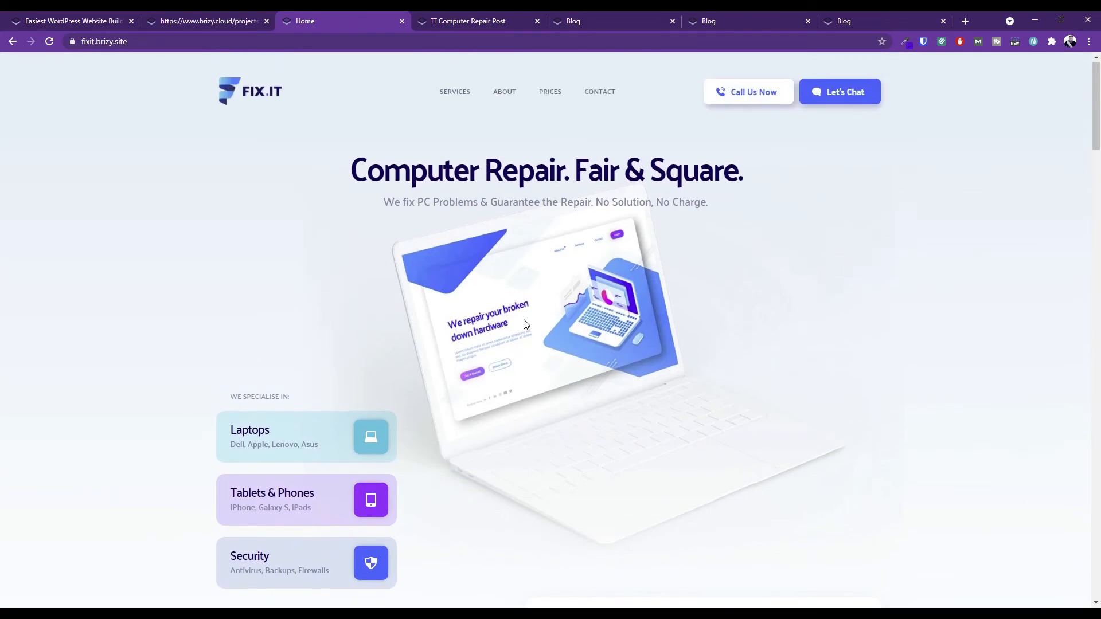
Review the feature sections on the brizy.io home page from the custom field integrations up to the main heading.
click(214, 21)
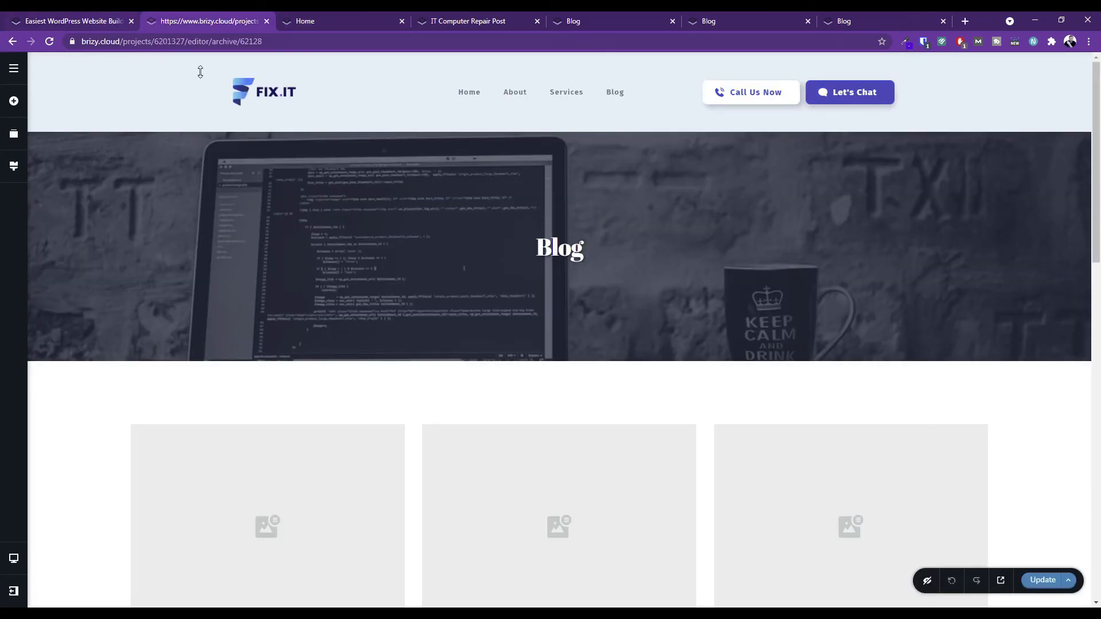
click(97, 21)
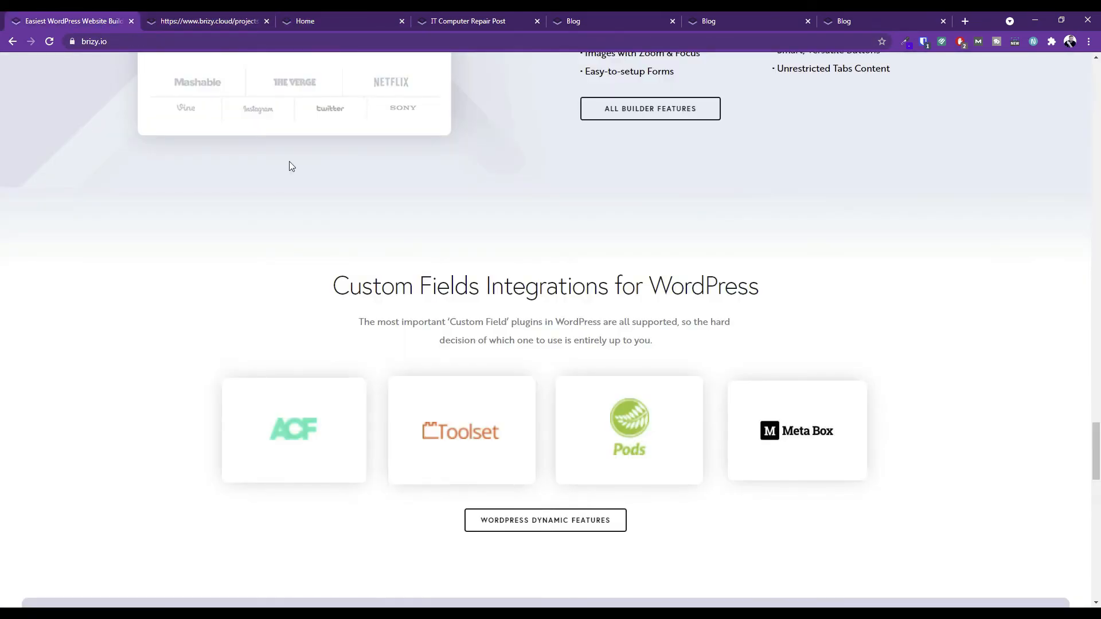
scroll(436, 335, up, 10)
scroll(521, 274, up, 10)
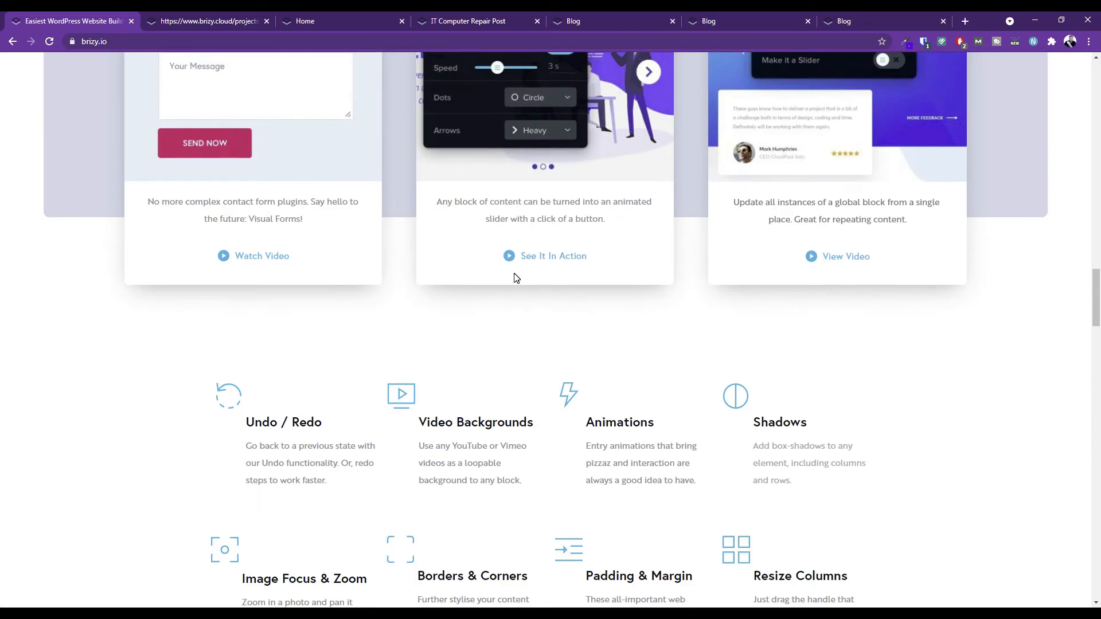
scroll(514, 273, up, 4)
scroll(513, 273, down, 8)
scroll(513, 286, up, 2)
scroll(514, 309, up, 15)
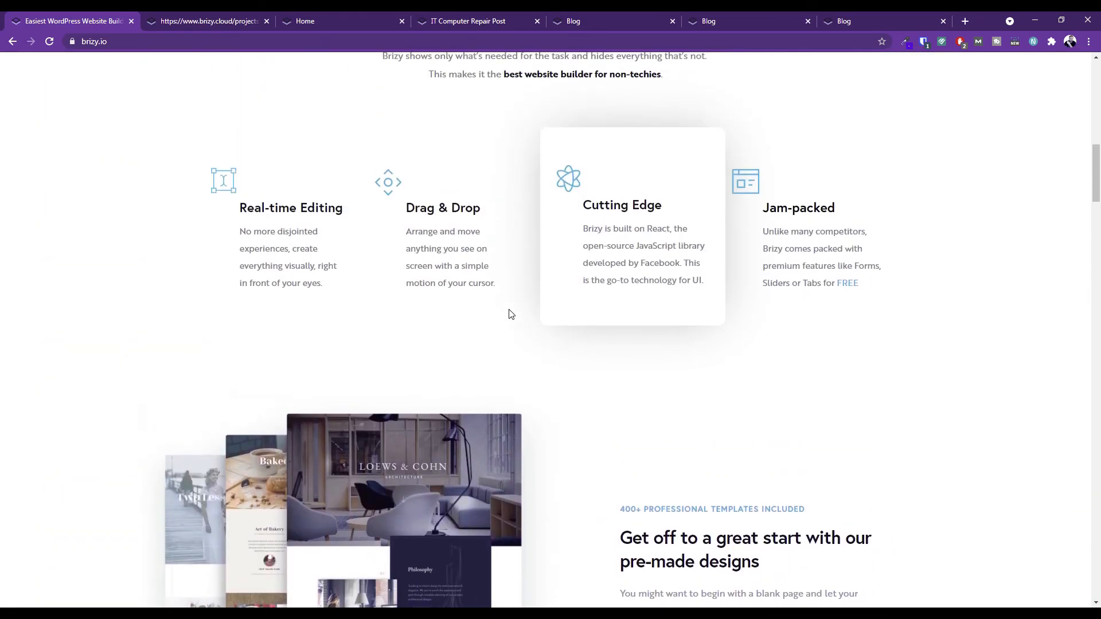
scroll(511, 314, up, 15)
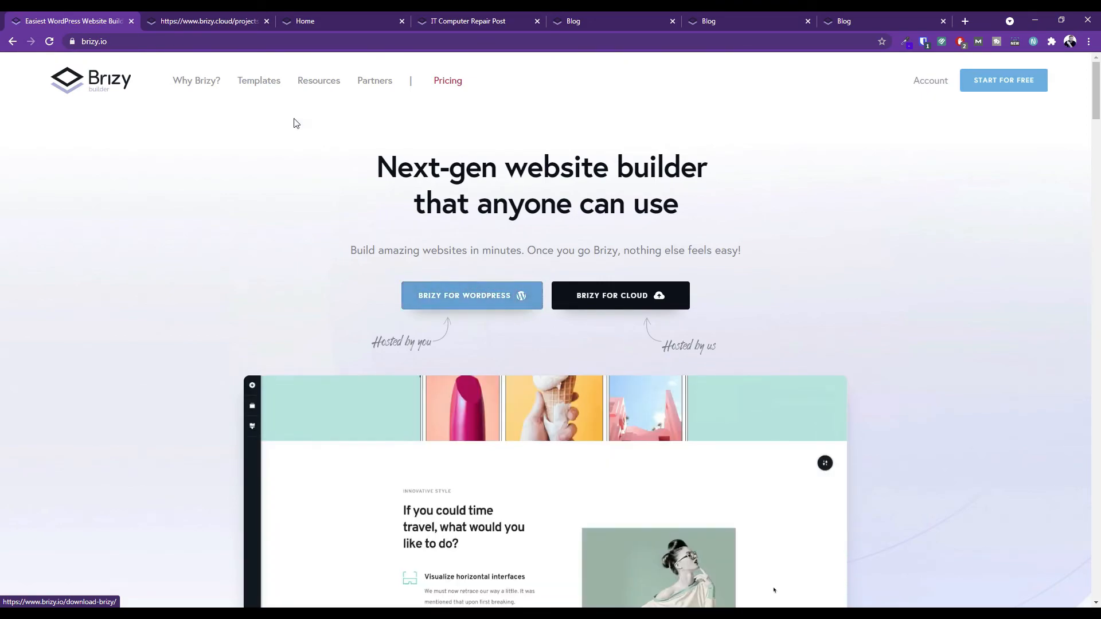
Return to the Blog archive editor and leave it for the Brizy Cloud dashboard.
click(216, 16)
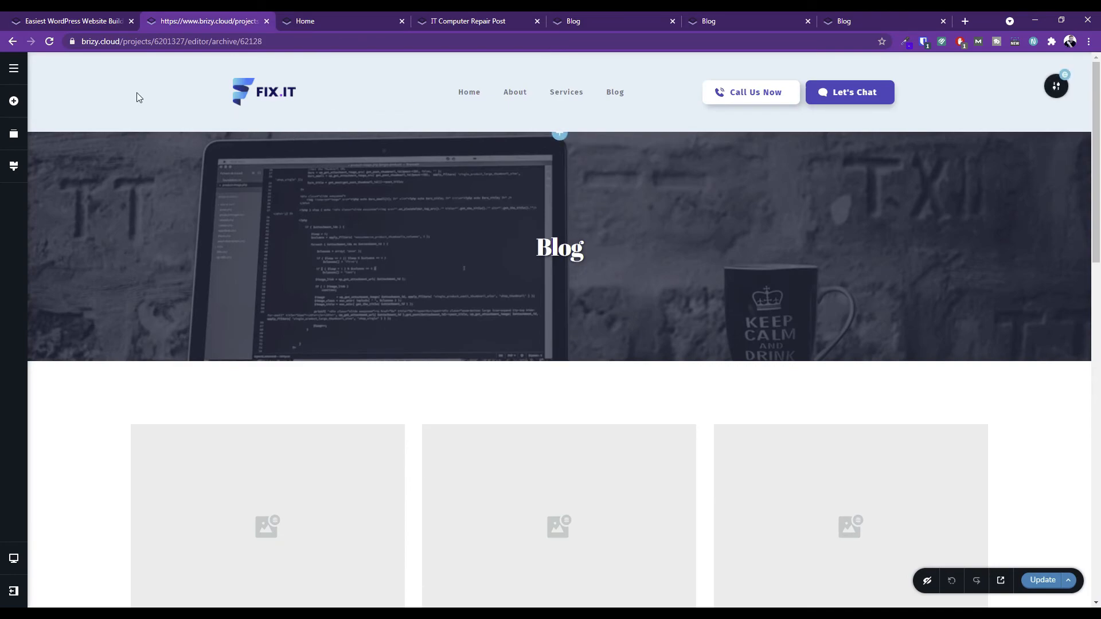
click(12, 595)
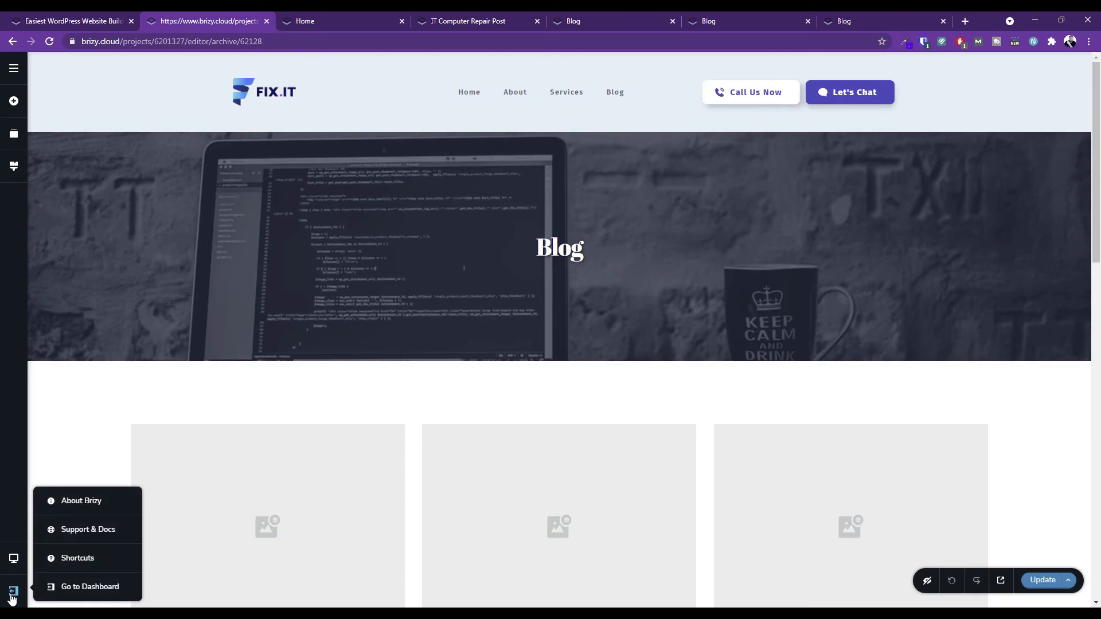
click(98, 595)
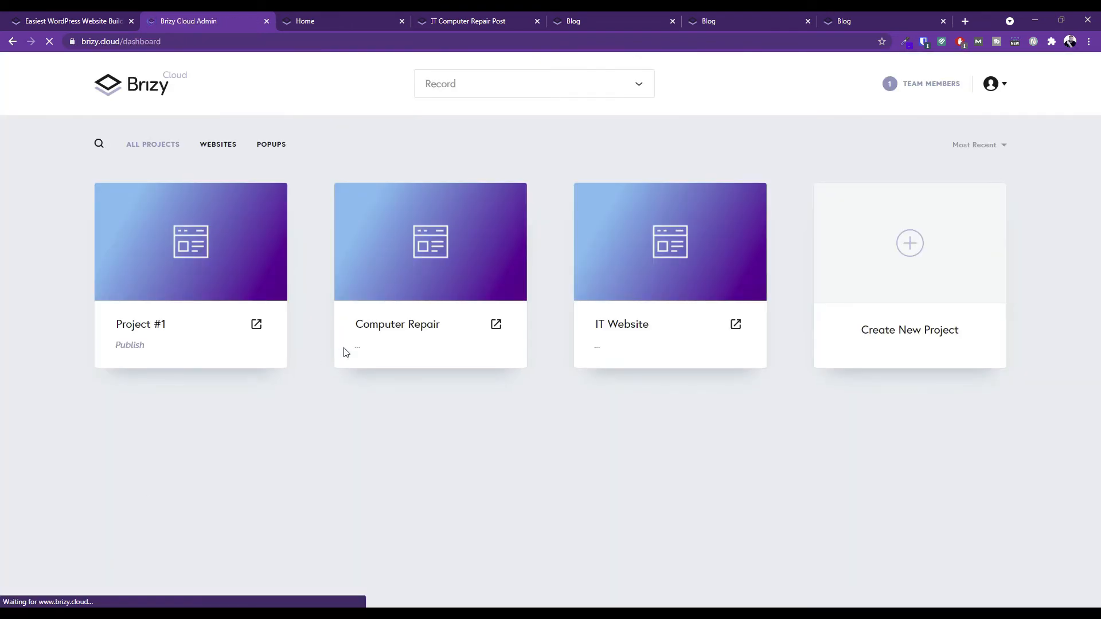
Open the IT Website project's live site from the dashboard and copy its URL.
click(733, 323)
click(154, 40)
right_click(154, 40)
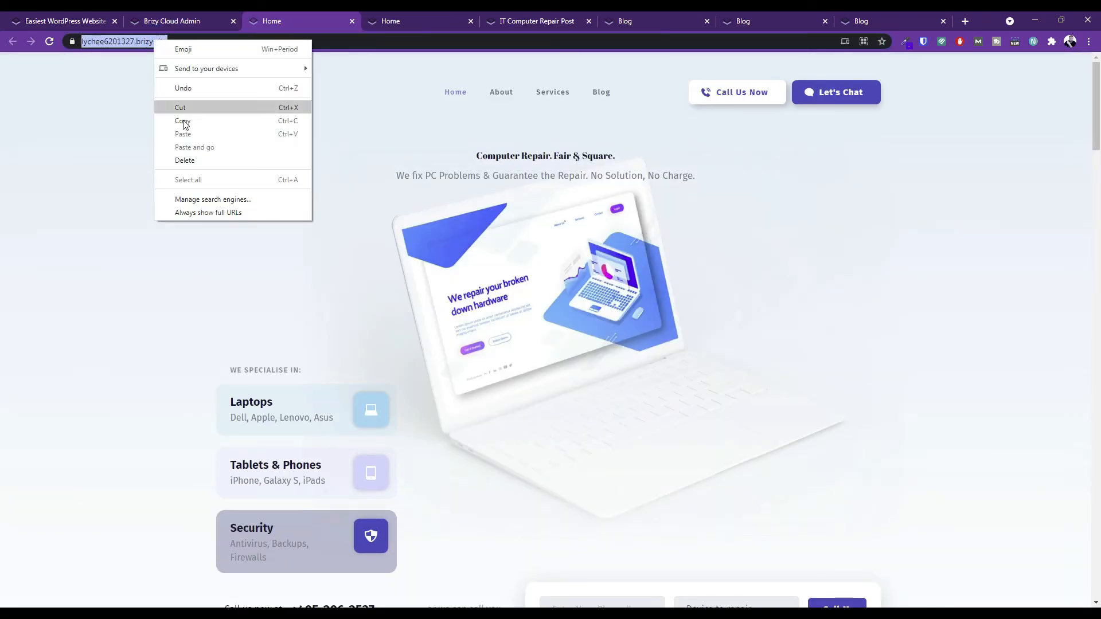
click(187, 123)
Load the GTmetrix website in the tab showing the Fixit demo home page.
click(453, 19)
click(415, 43)
text(gtmetrix)
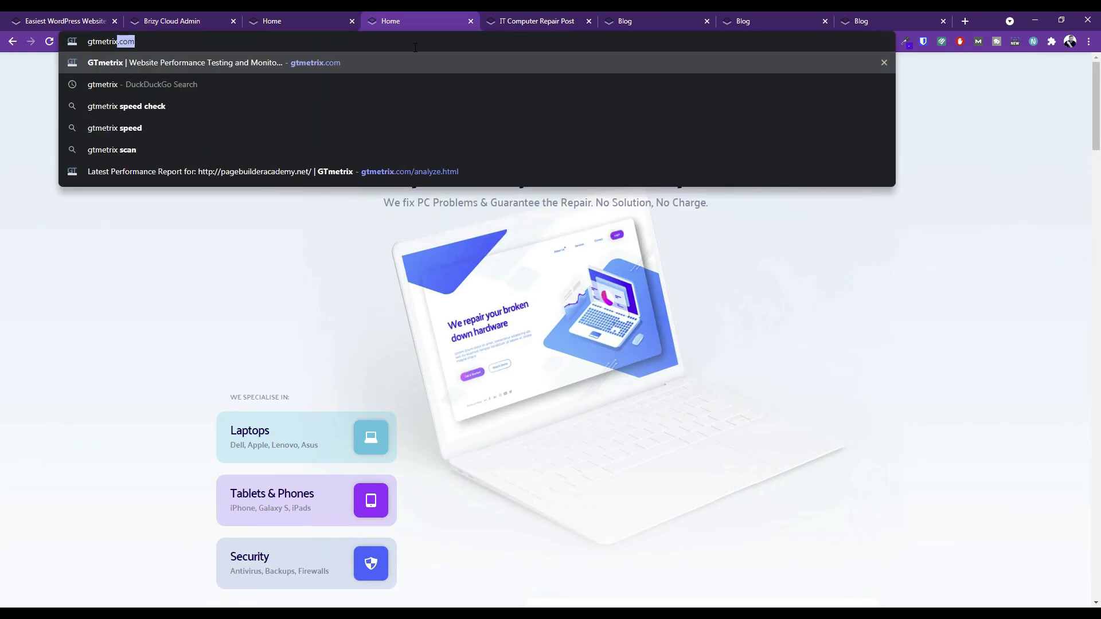
key(Return)
Search the web for "google page speed insights" in the tab showing the IT Computer Repair Post.
click(494, 17)
click(484, 45)
text(google pa)
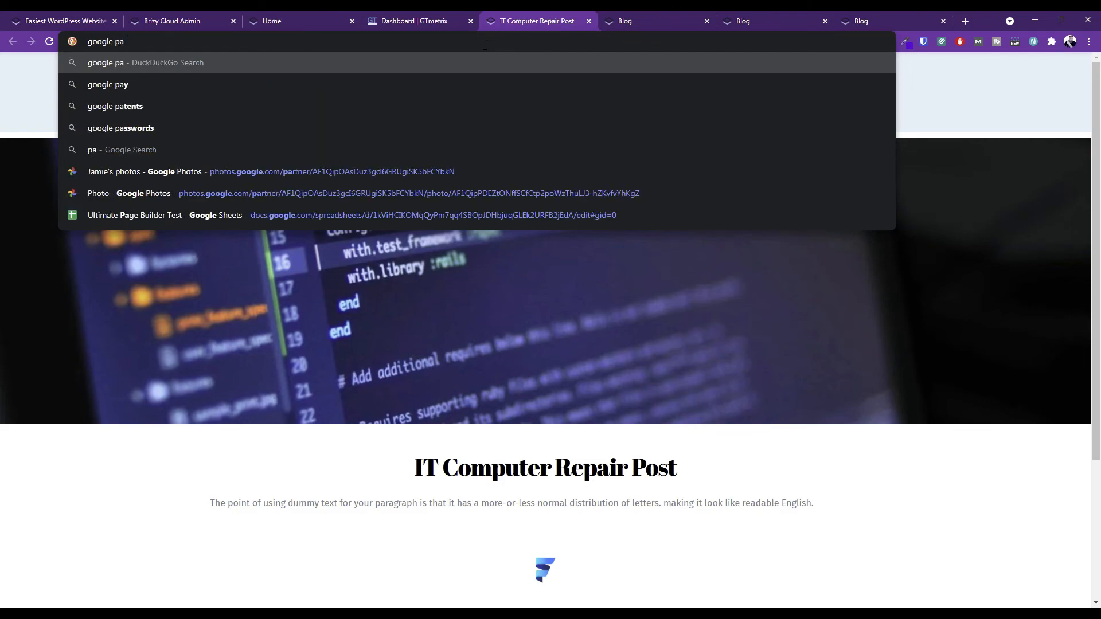
text(ge speed insights)
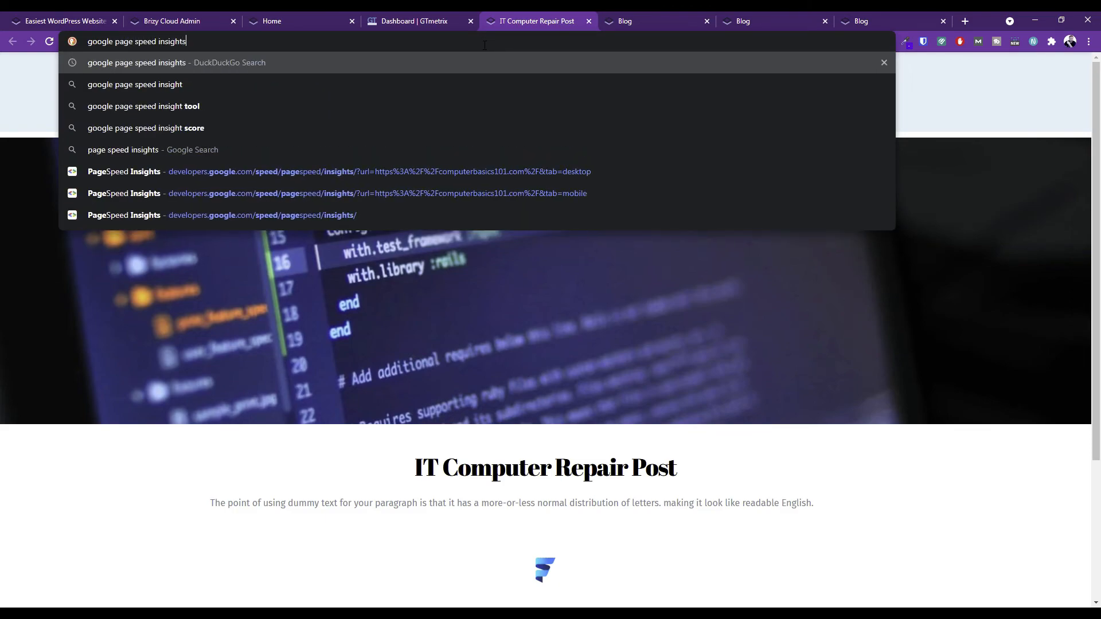
key(Return)
click(434, 17)
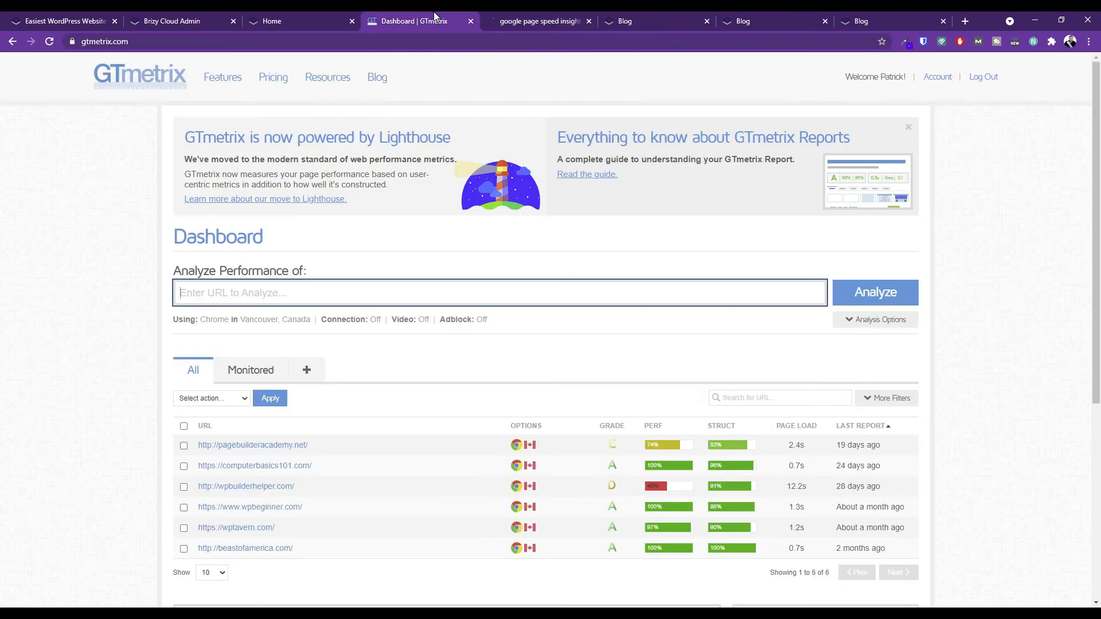
right_click(332, 288)
click(351, 373)
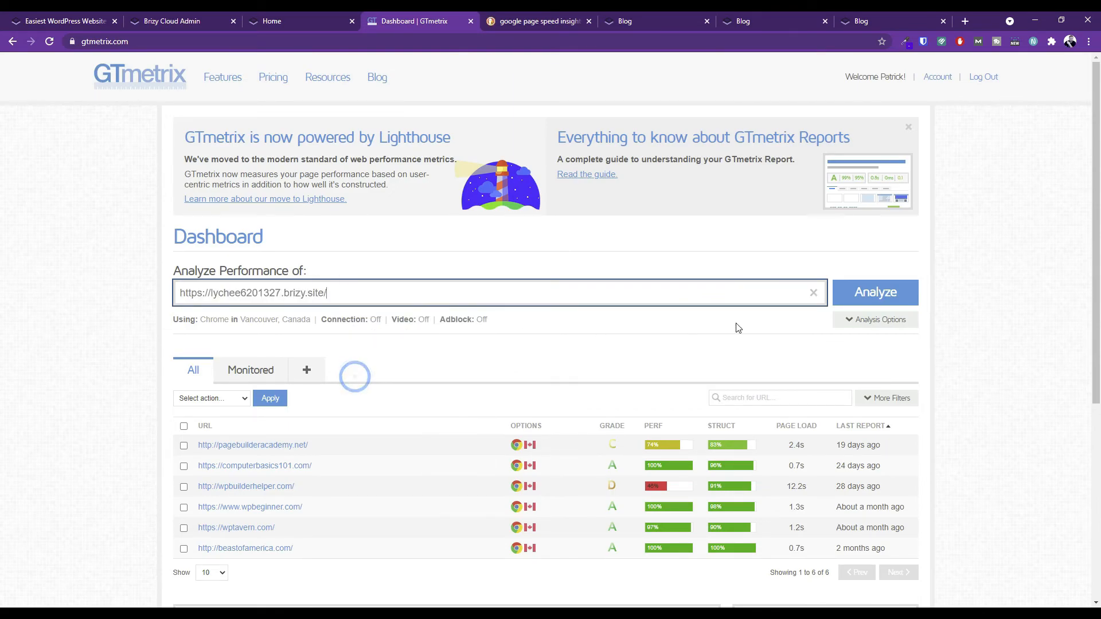
click(860, 297)
click(535, 20)
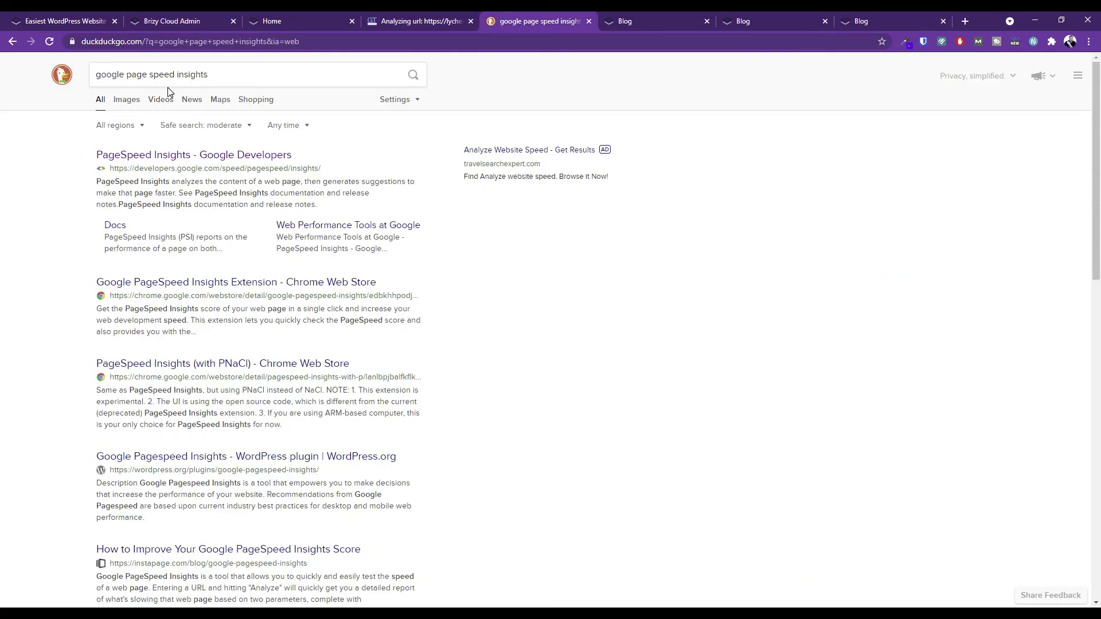
click(179, 153)
click(417, 166)
right_click(416, 166)
click(452, 260)
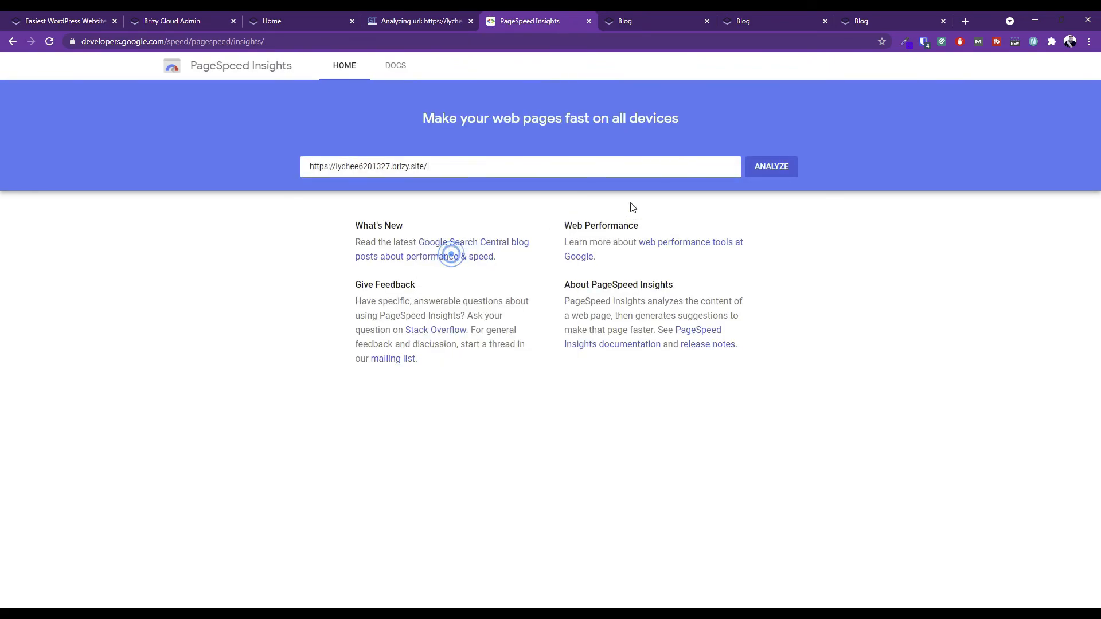
click(782, 167)
click(417, 19)
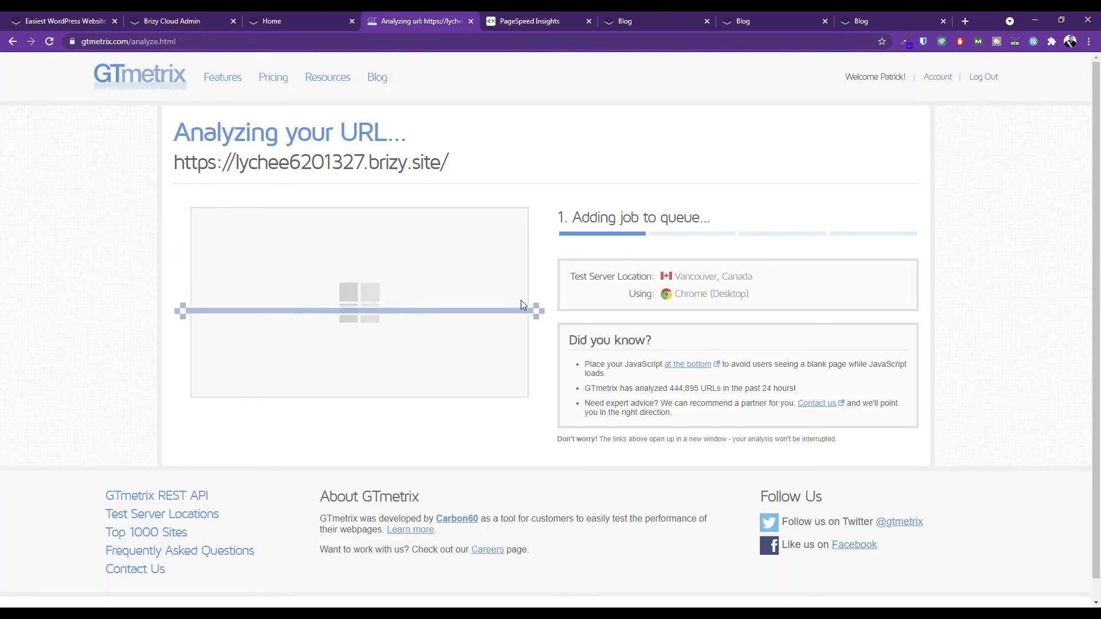
click(520, 20)
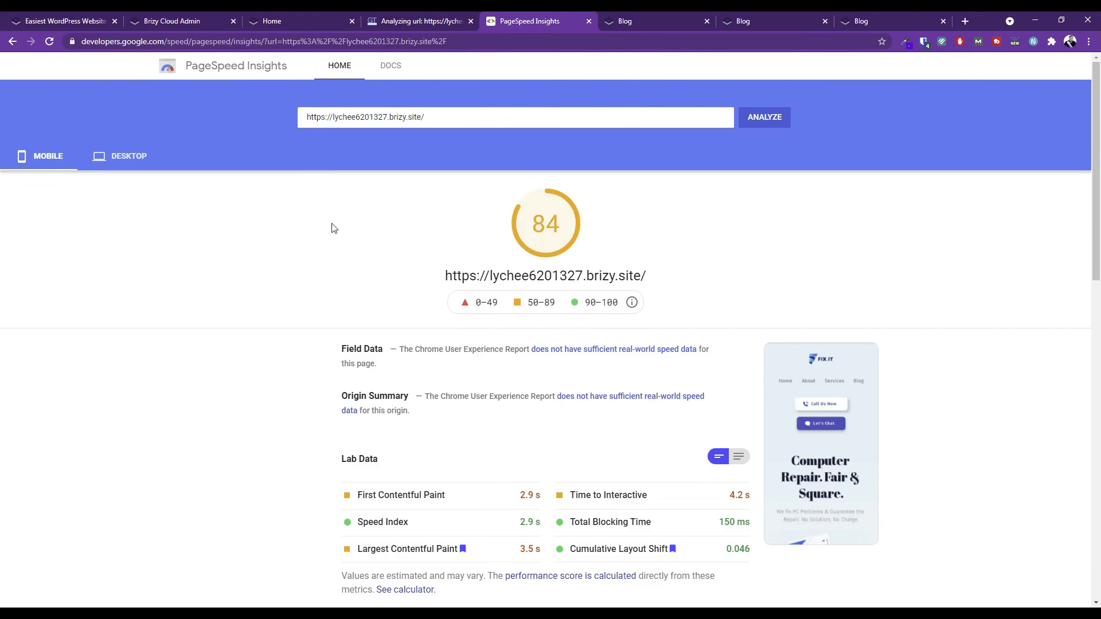
Compare the desktop and mobile PageSpeed Insights results for the site, examining the Lab Data metrics in each.
click(143, 166)
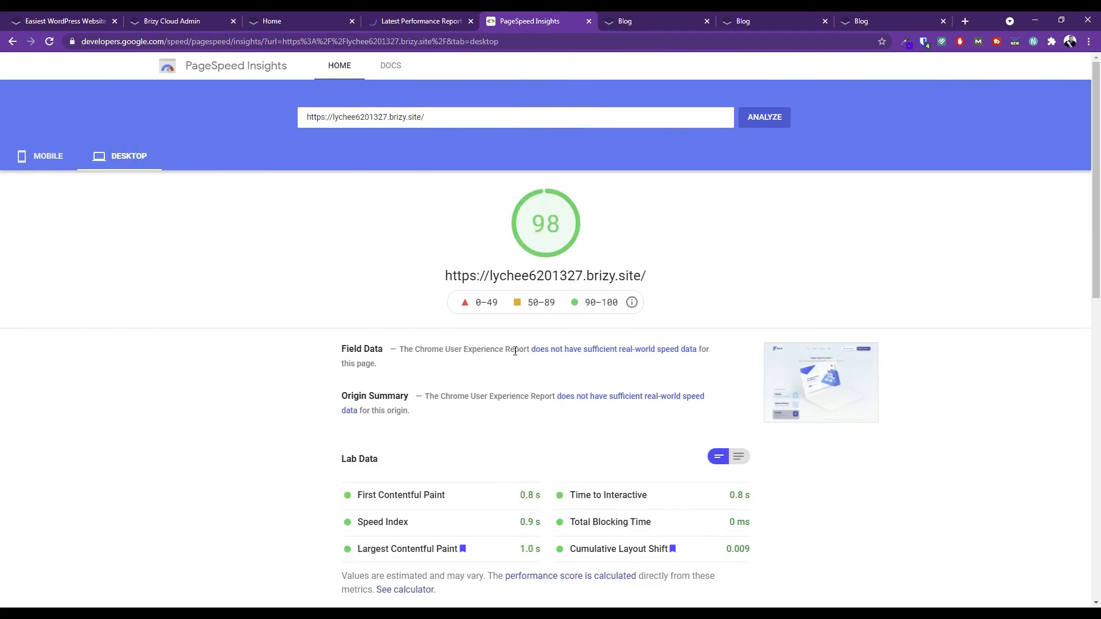
scroll(515, 351, down, 3)
scroll(516, 344, up, 1)
mouse_move(489, 383)
mouse_down()
mouse_move(542, 383)
mouse_move(555, 429)
mouse_up()
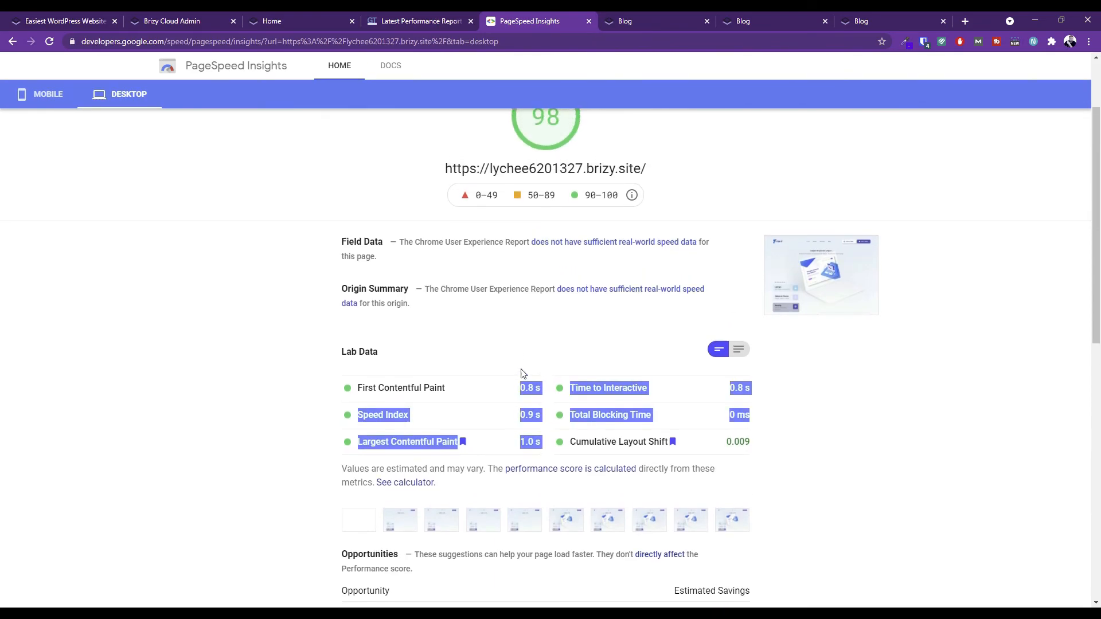
scroll(459, 298, up, 2)
click(45, 156)
drag(495, 494, 548, 493)
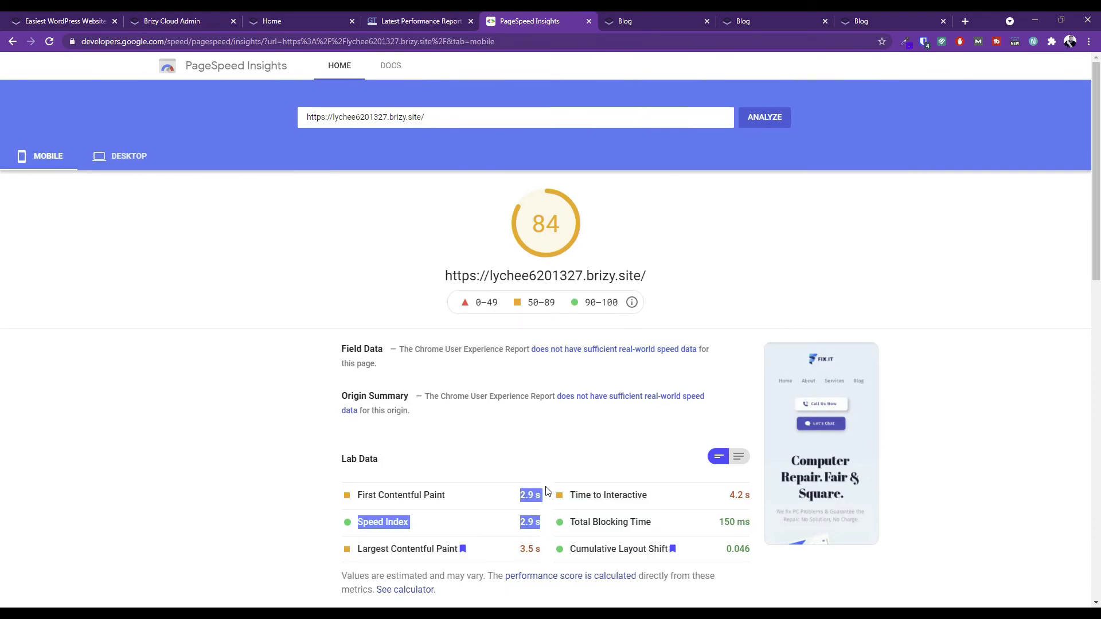
Review the GTmetrix performance report, including its grade, Web Vitals, Speed Visualization and Top Issues.
click(404, 17)
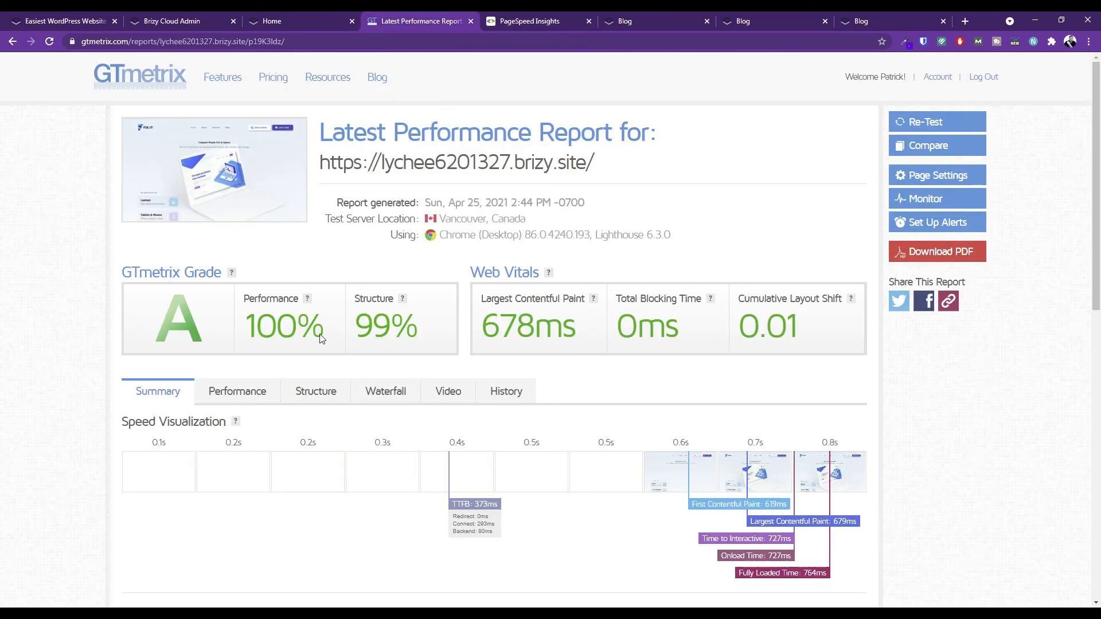
drag(151, 324, 830, 348)
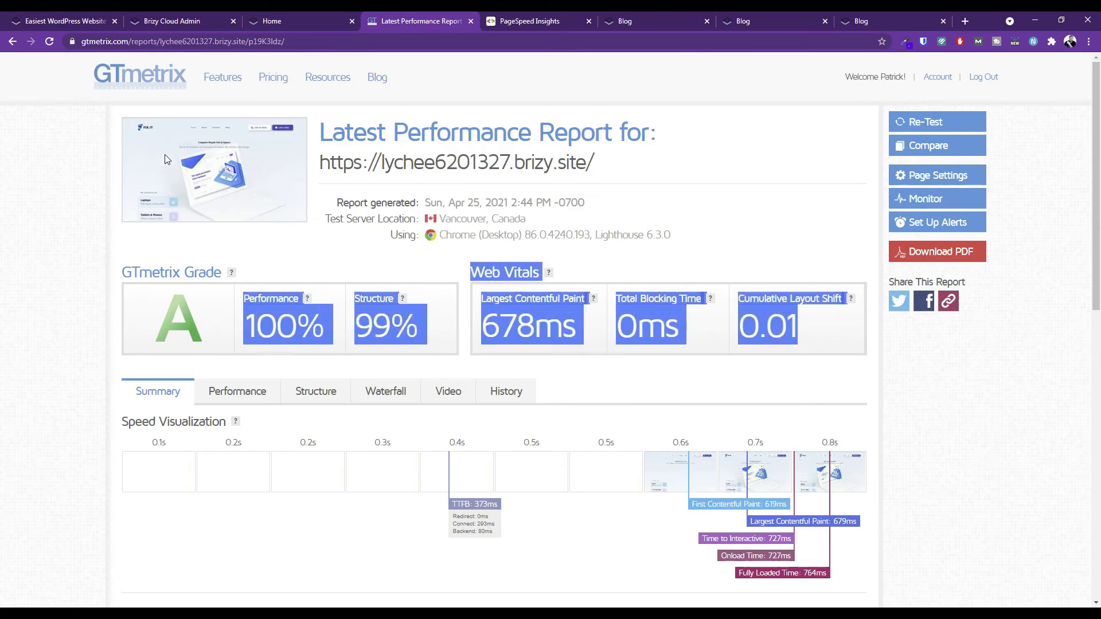
scroll(266, 226, down, 3)
scroll(381, 307, up, 1)
scroll(374, 311, down, 3)
scroll(315, 153, up, 3)
scroll(295, 287, down, 1)
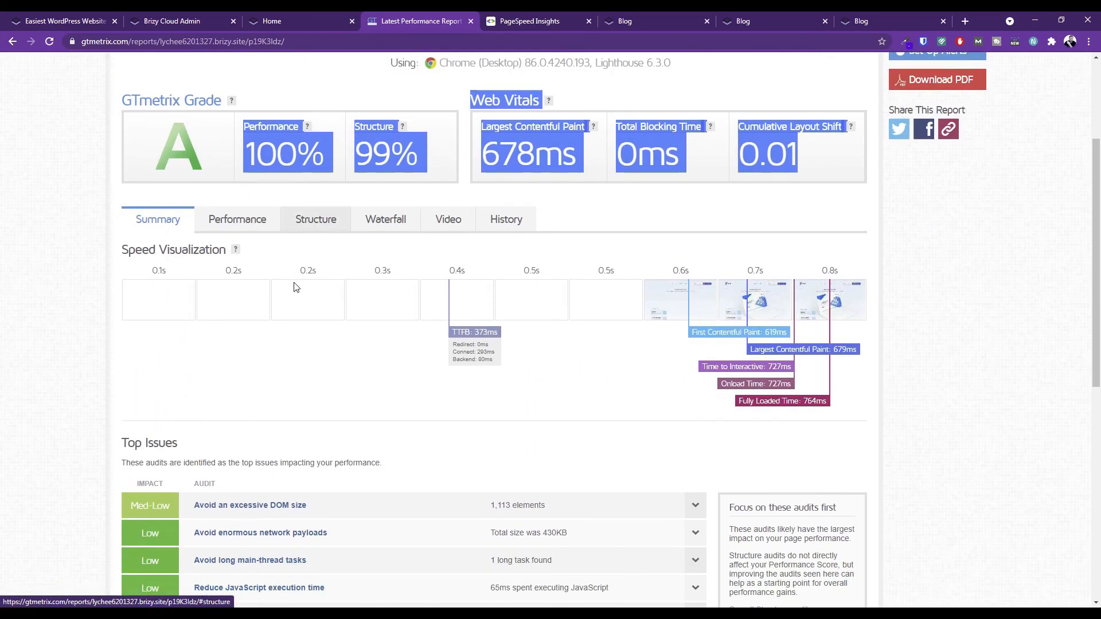
scroll(315, 312, up, 3)
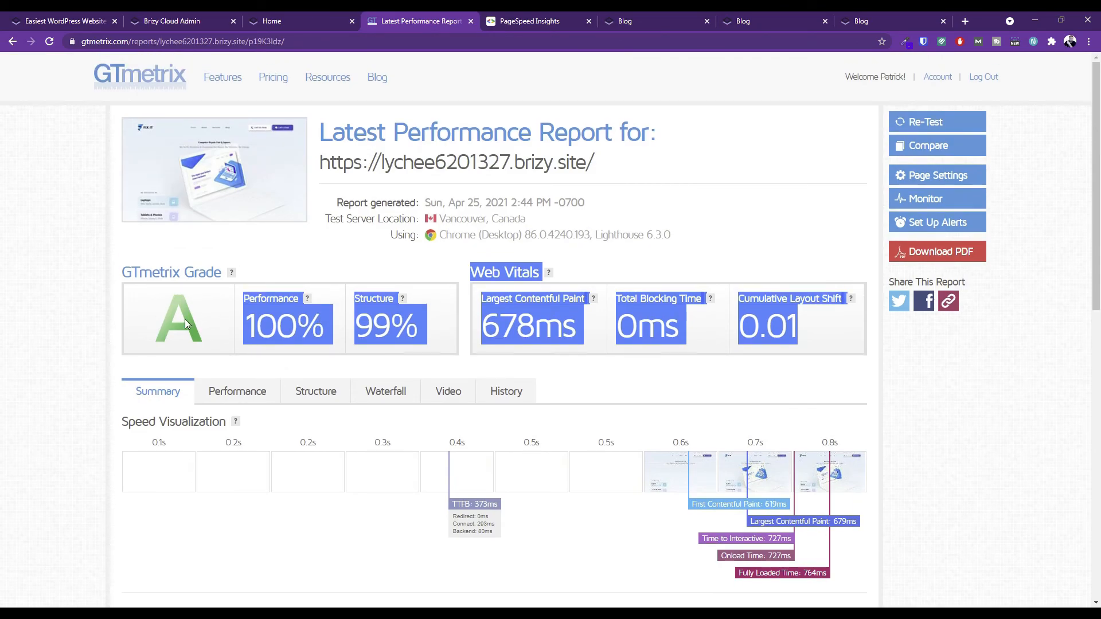
click(84, 311)
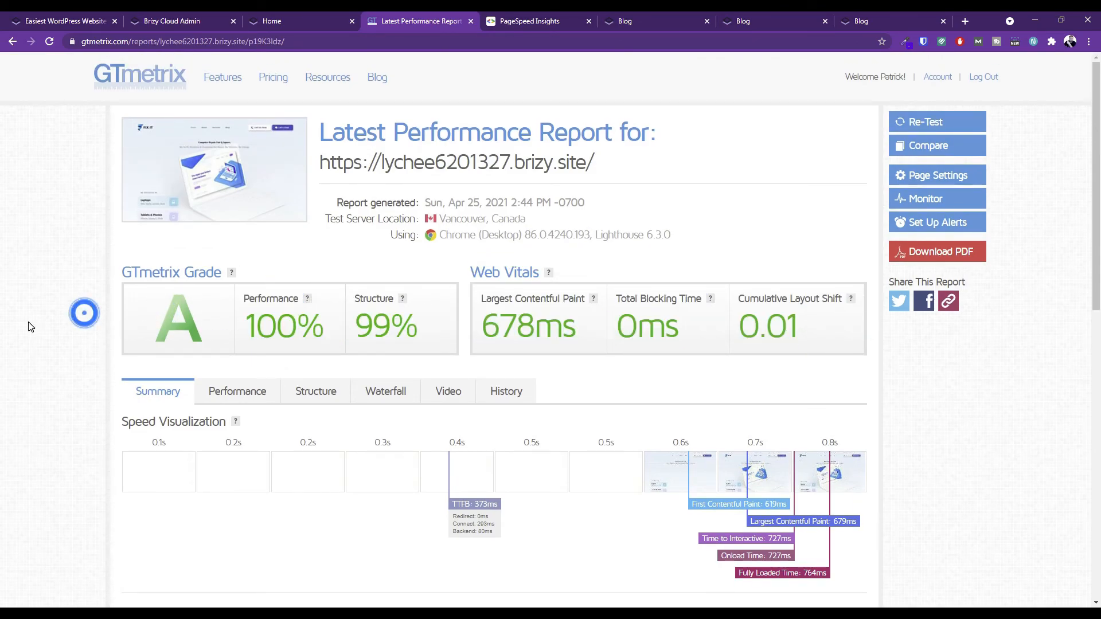
Look through the live Fixit home page from the header to the team section and return to its top.
click(281, 17)
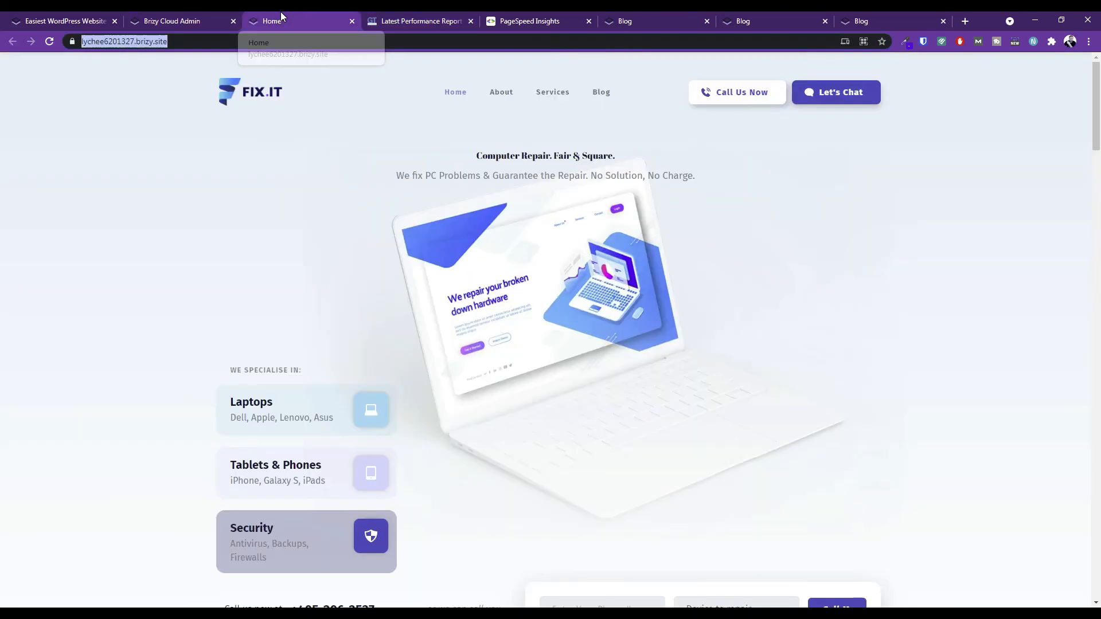
scroll(411, 243, down, 20)
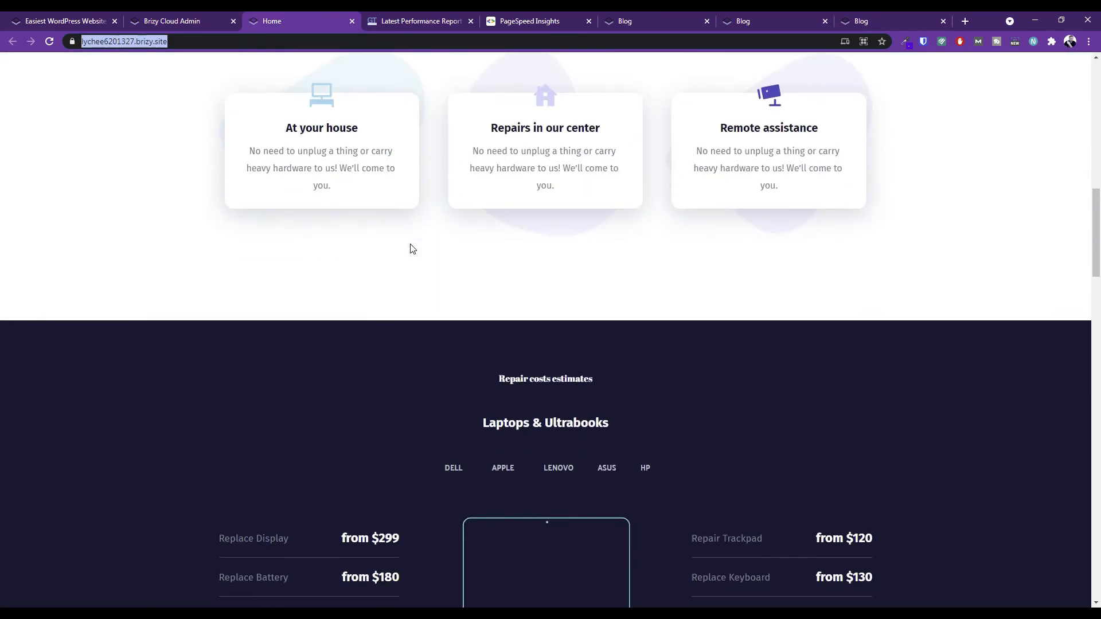
scroll(413, 246, down, 8)
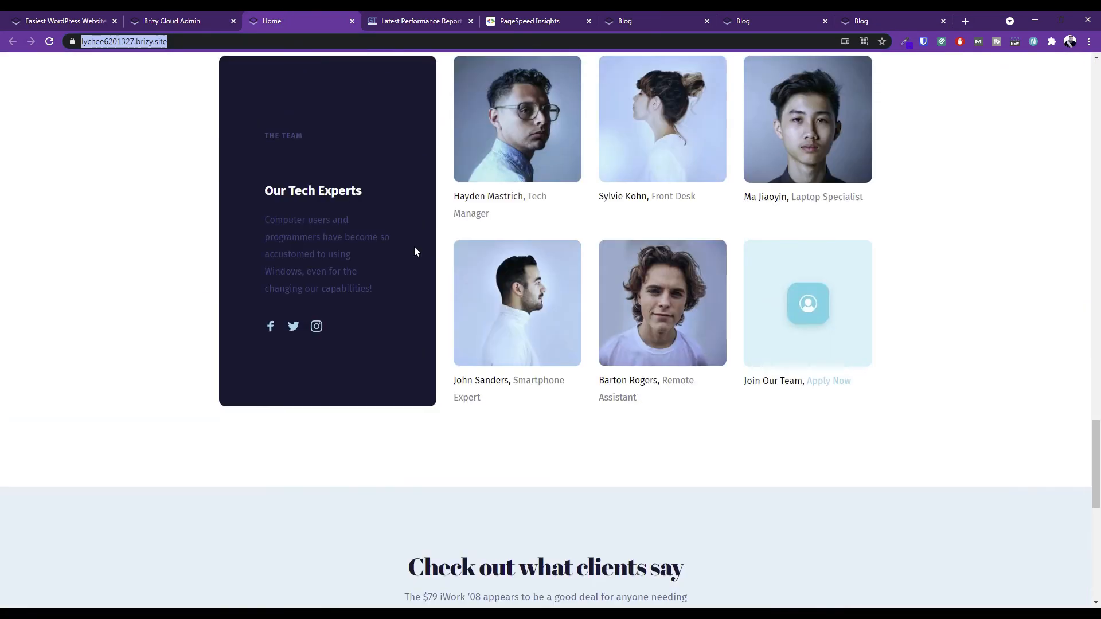
scroll(414, 247, up, 15)
scroll(414, 246, up, 15)
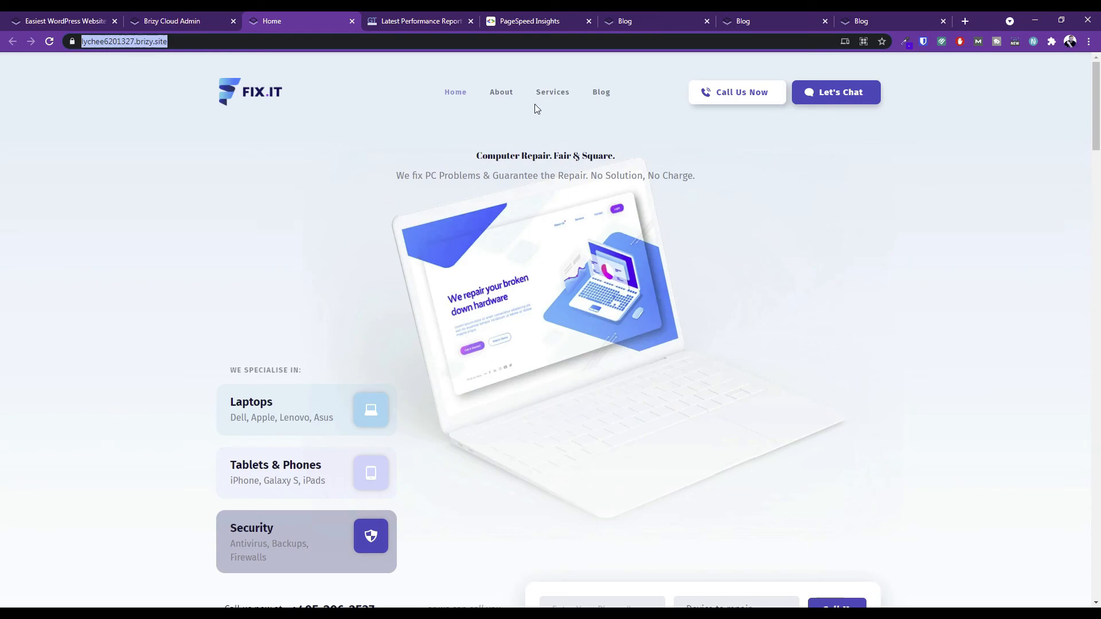
Open the live site's Blog page and check the post archive below the banner.
click(595, 97)
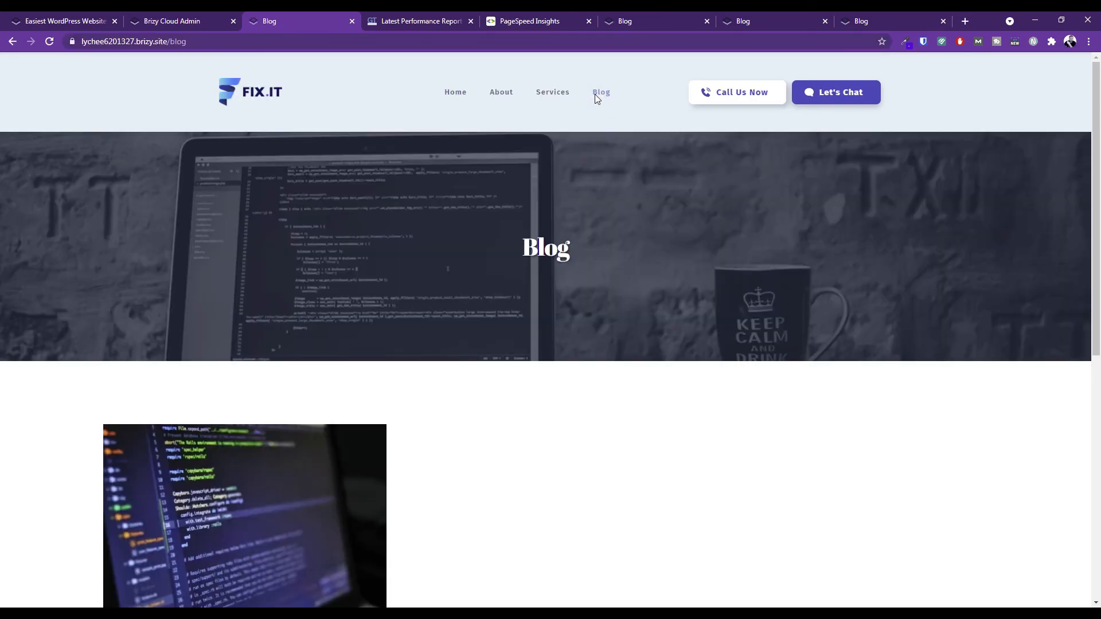
scroll(351, 368, down, 4)
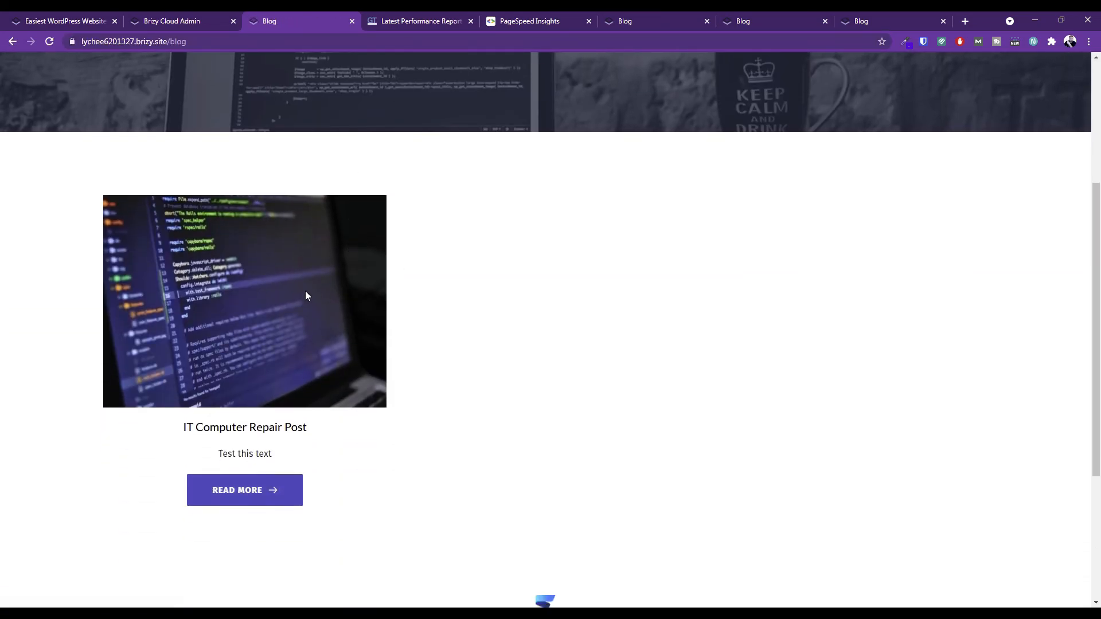
scroll(307, 295, up, 2)
scroll(407, 433, down, 3)
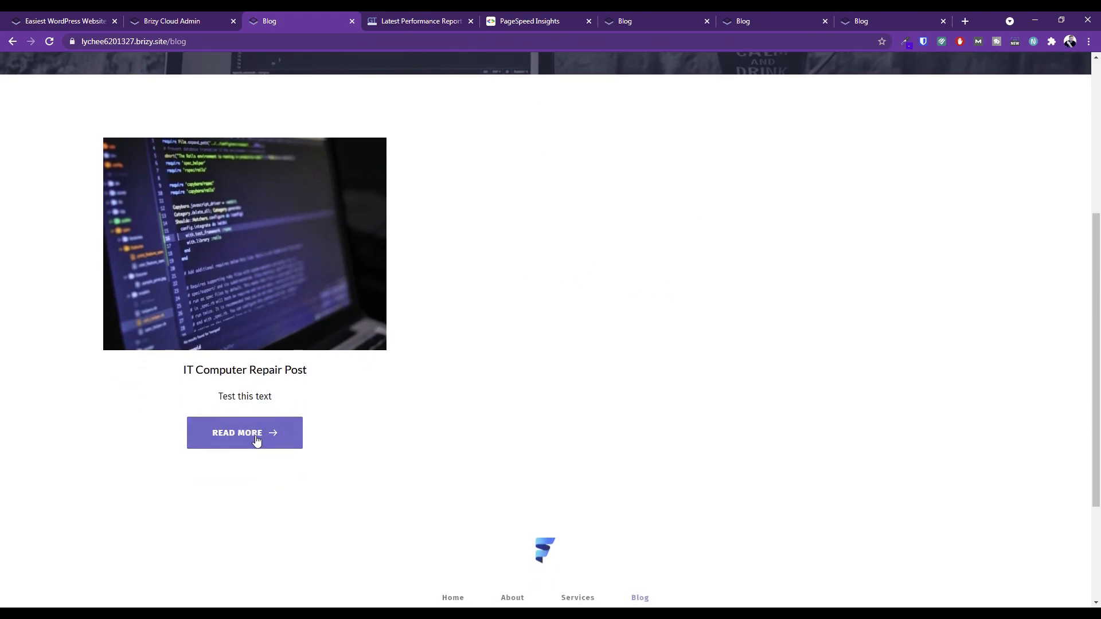
scroll(287, 438, up, 5)
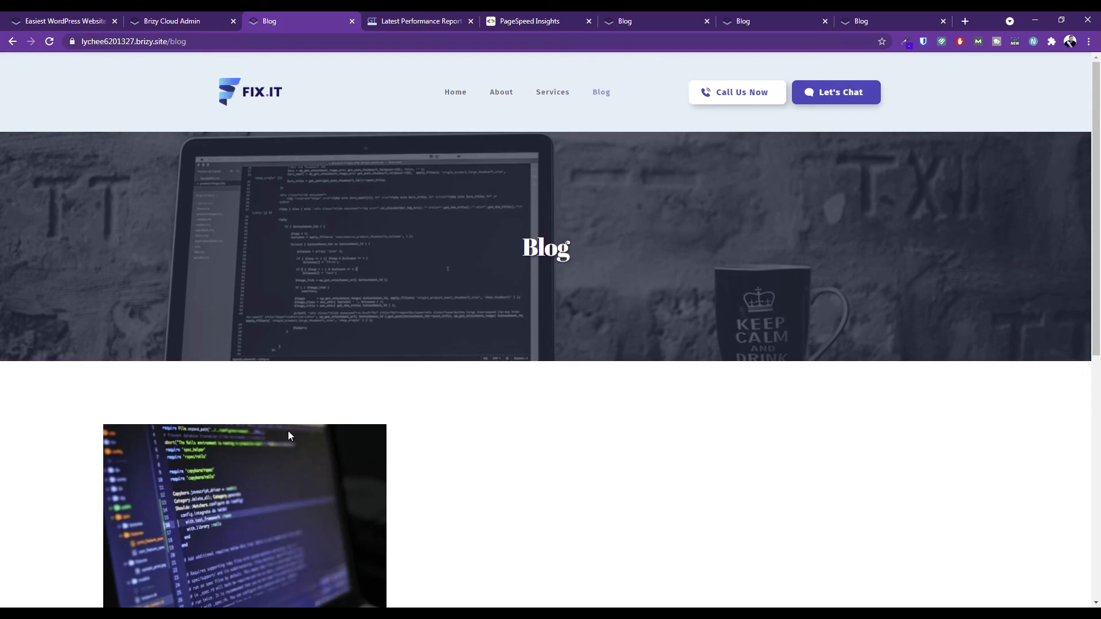
scroll(288, 431, down, 4)
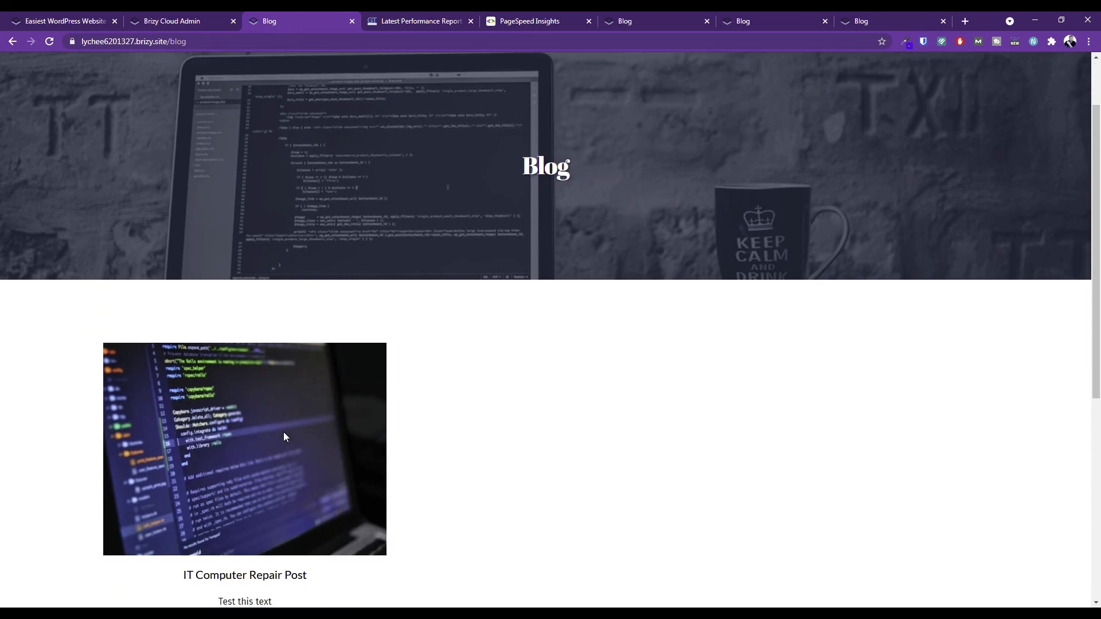
Read the full IT Computer Repair Post from the blog archive, and open the site's About page.
click(253, 492)
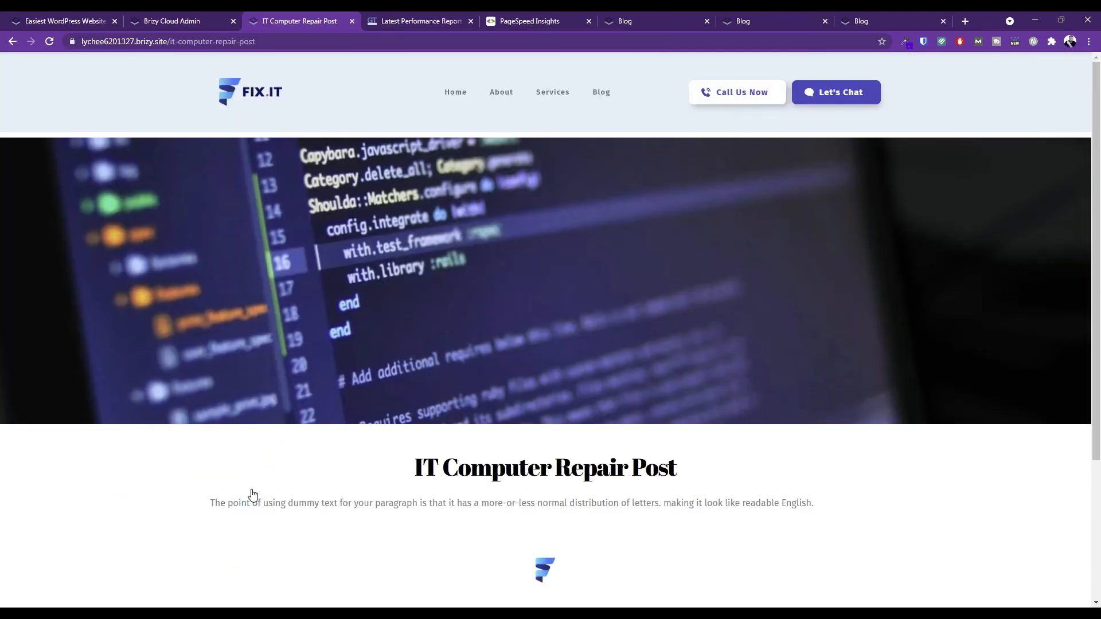
scroll(427, 392, down, 2)
scroll(496, 433, up, 2)
click(507, 101)
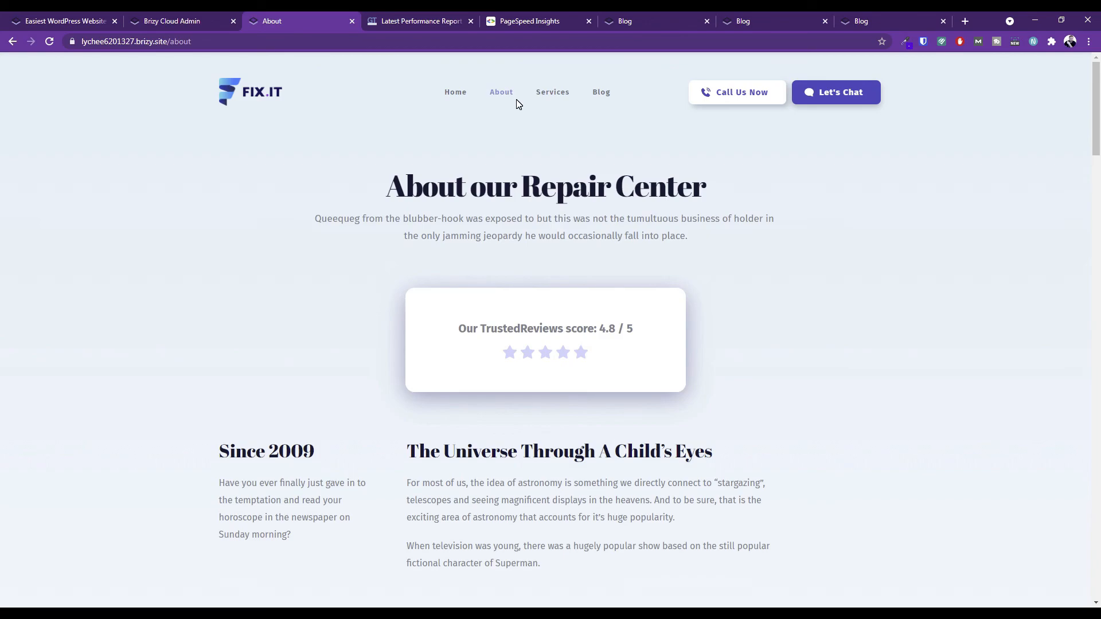
Open the Pricing page on brizy.io and examine the Personal, Studio and Lifetime PRO plans.
click(109, 26)
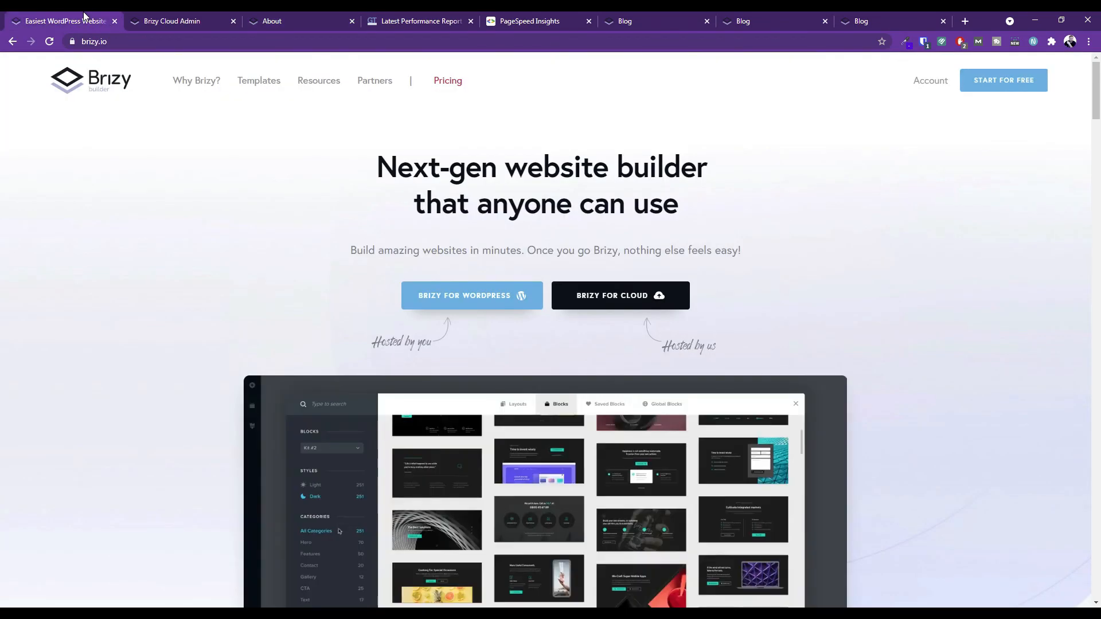
click(446, 82)
scroll(570, 264, down, 2)
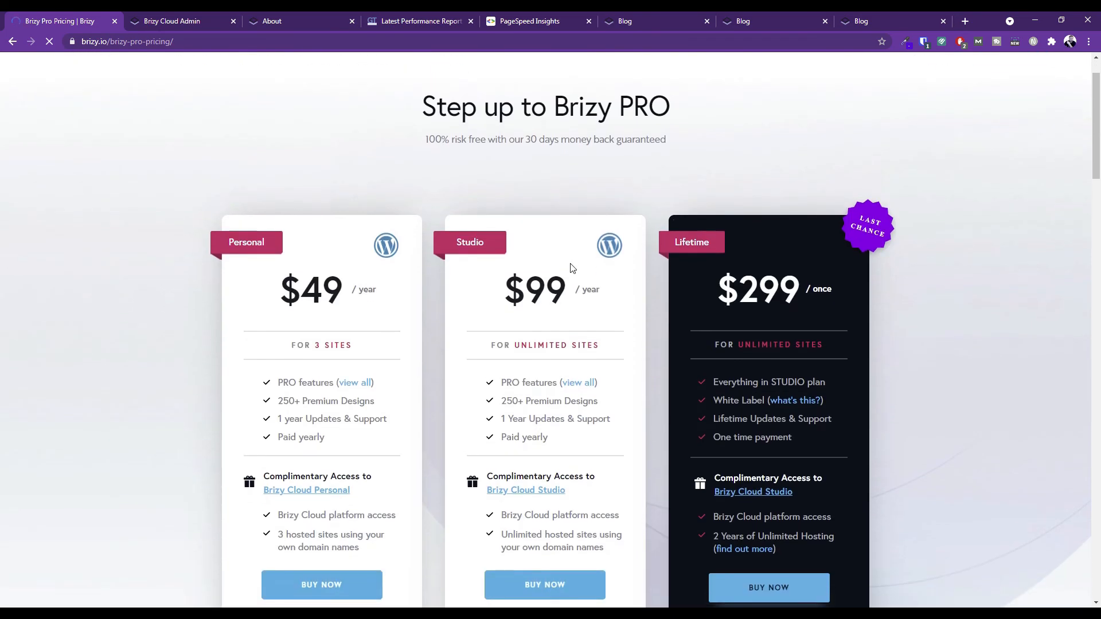
scroll(635, 305, up, 2)
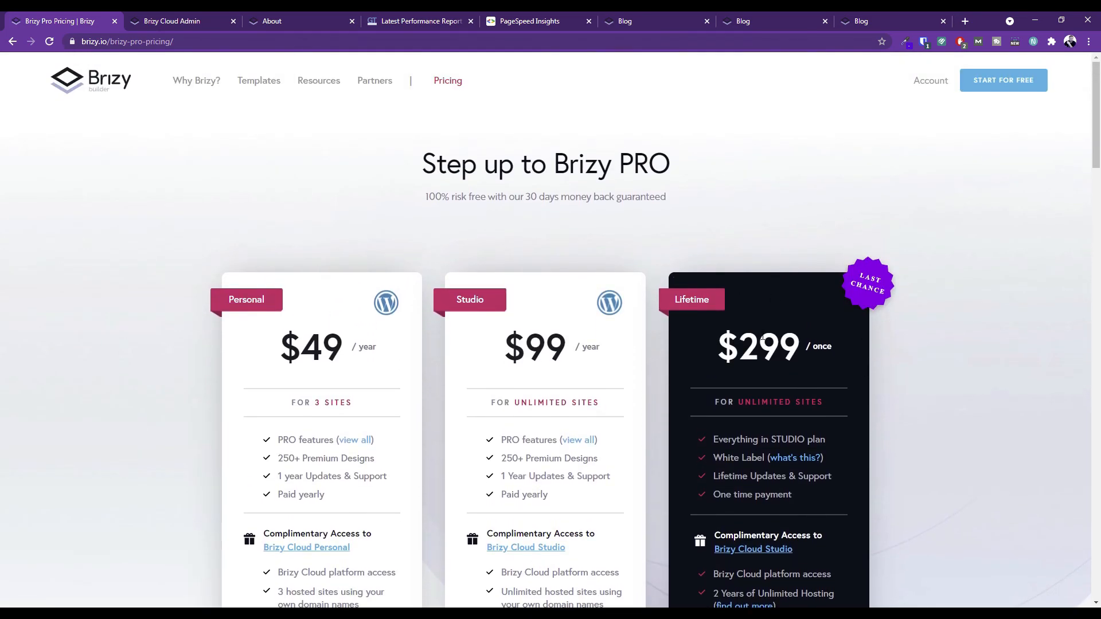
scroll(580, 208, down, 5)
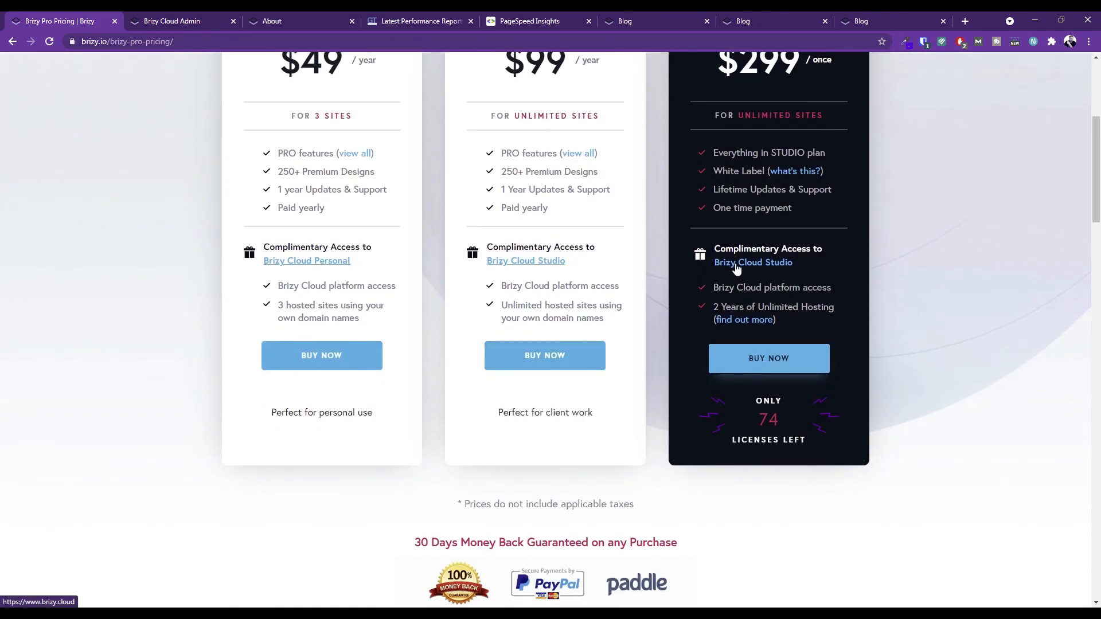
Open the Brizy Cloud Studio link from the Lifetime plan and find the pricing plans on the Brizy Cloud site.
click(737, 264)
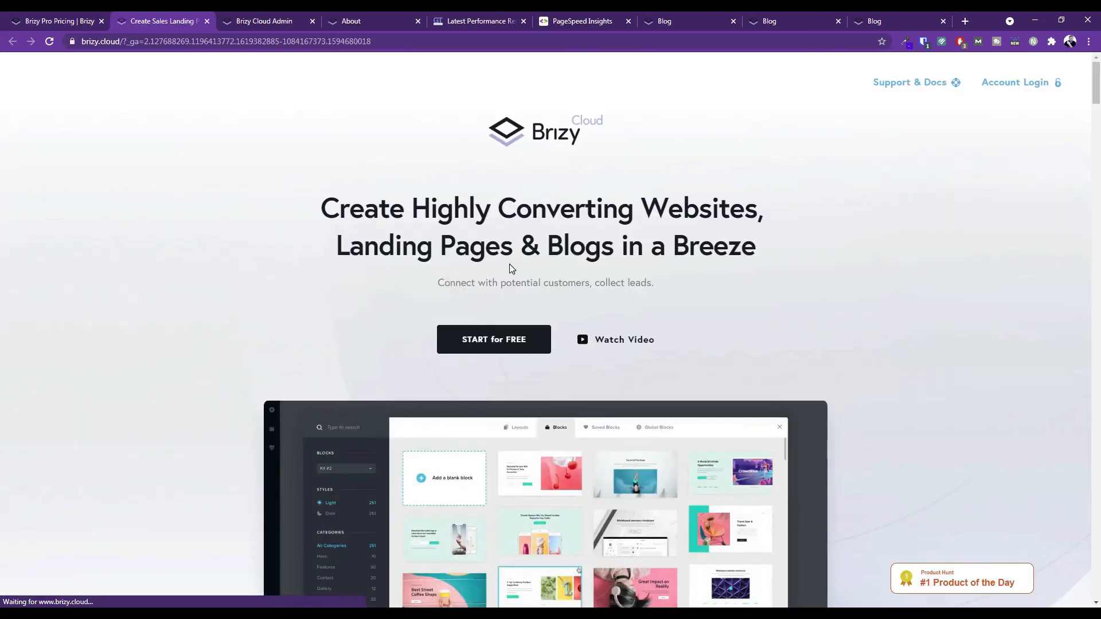
scroll(652, 195, down, 18)
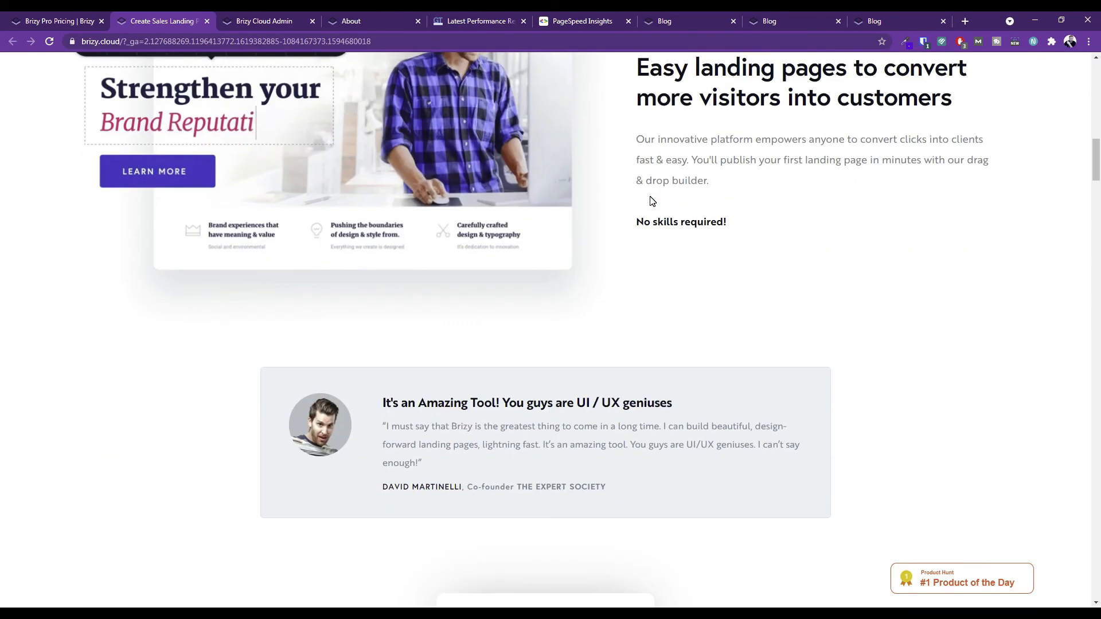
scroll(653, 200, down, 20)
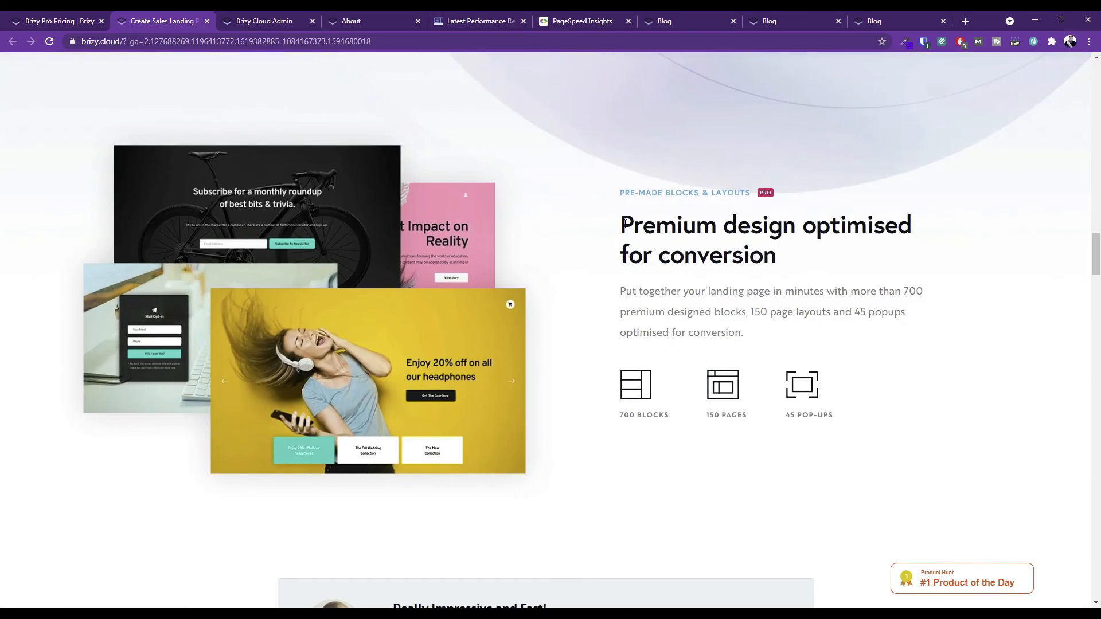
scroll(626, 227, down, 20)
scroll(625, 226, down, 20)
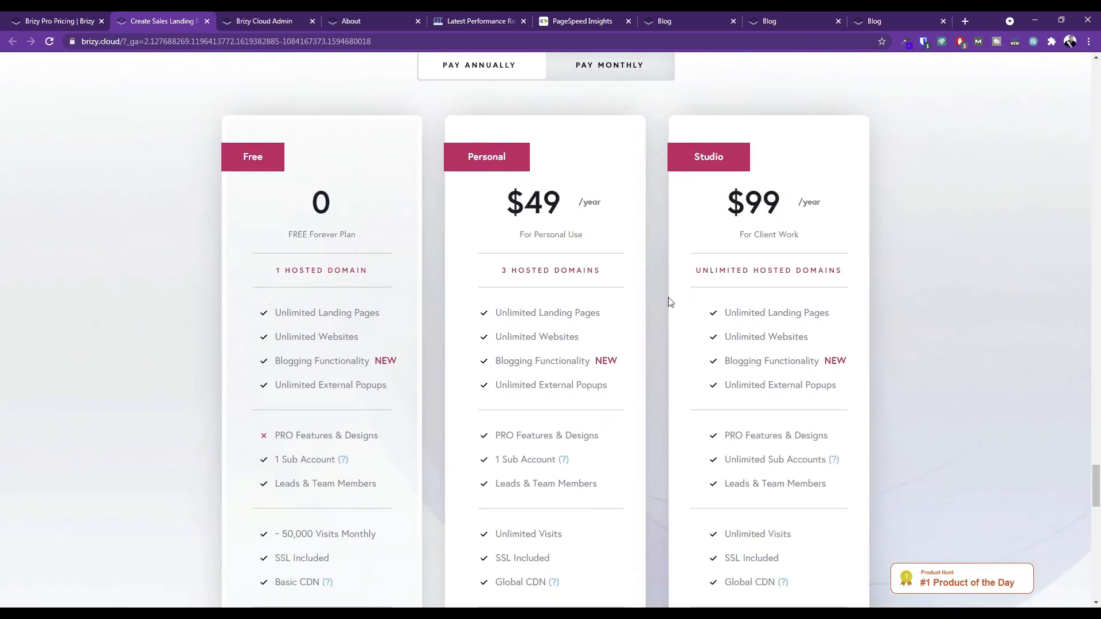
Switch the Brizy Cloud prices to monthly payment and examine the Studio plan's price, hosted domains and features.
scroll(745, 266, up, 1)
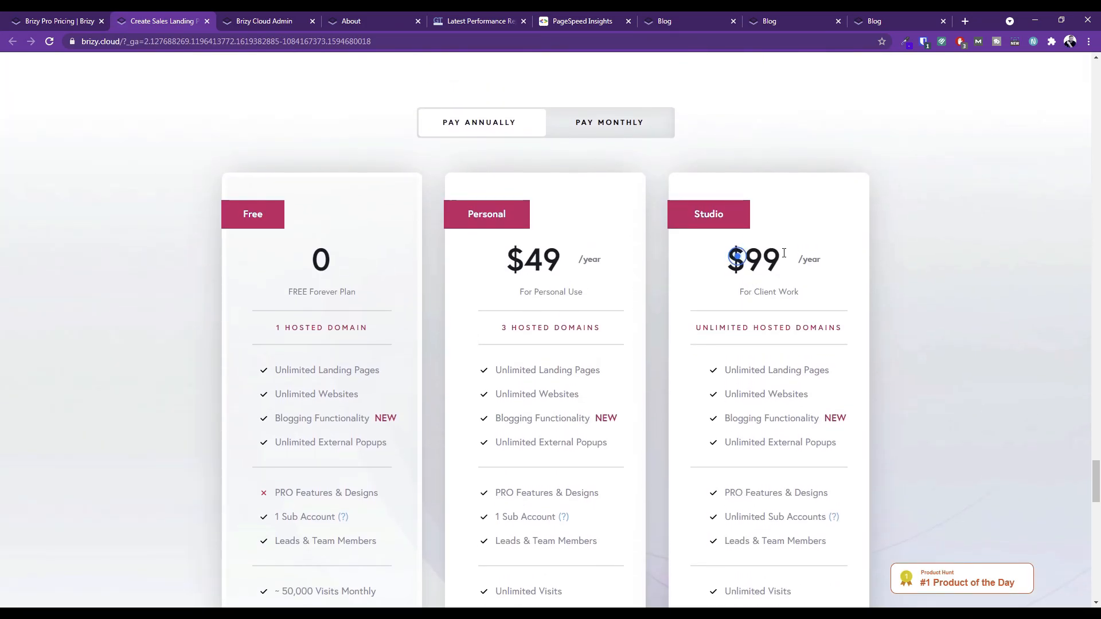
double_click(766, 267)
click(595, 129)
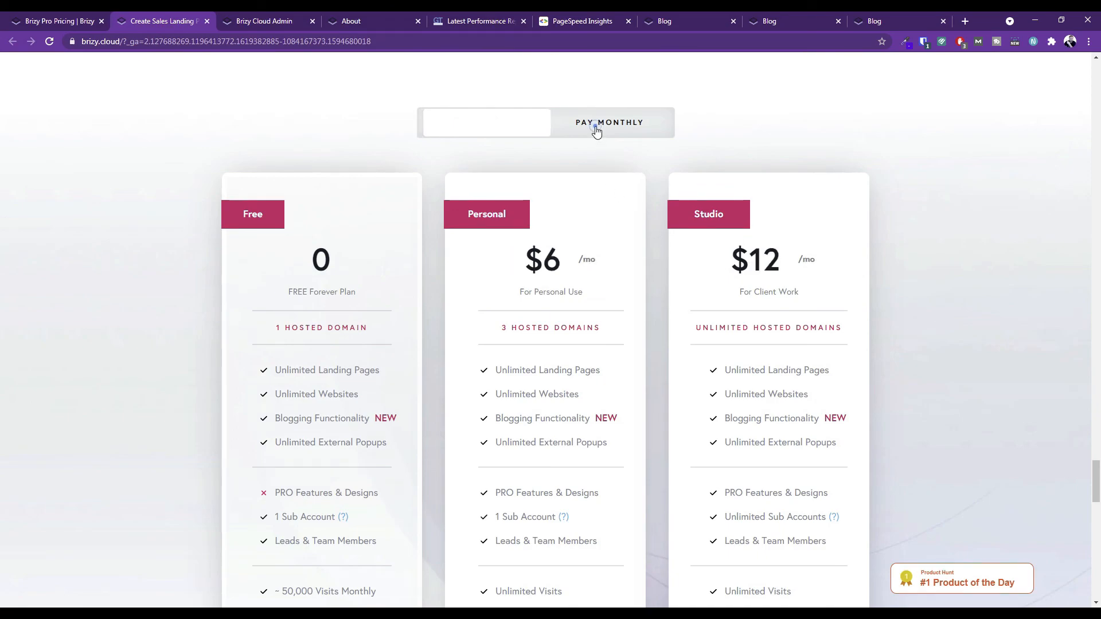
drag(746, 260, 793, 270)
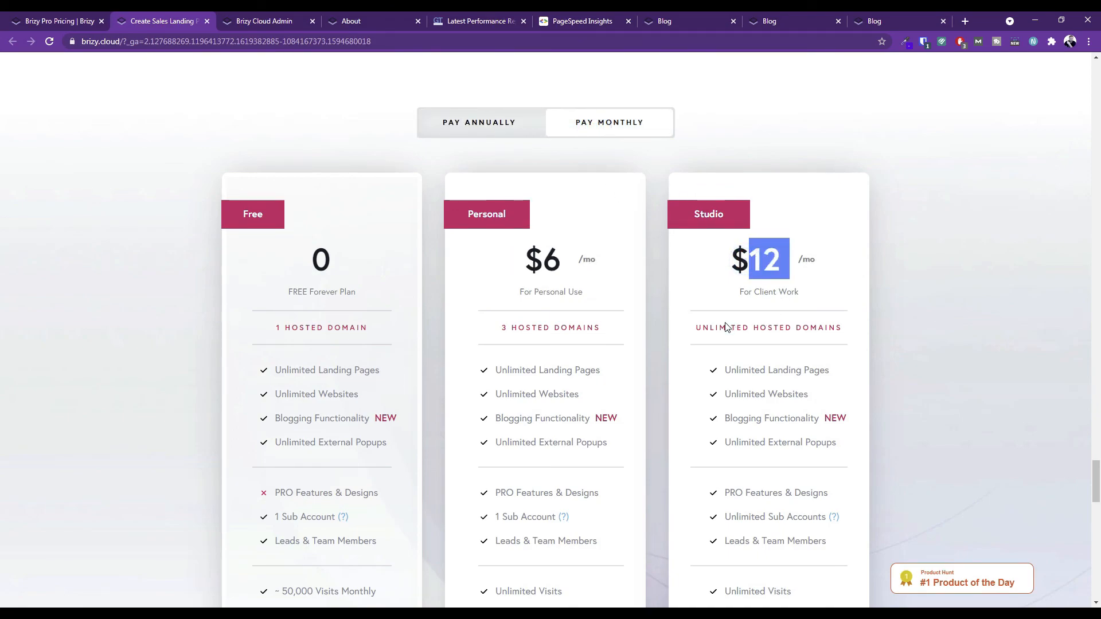
drag(717, 326, 819, 336)
click(835, 349)
drag(767, 424, 823, 421)
scroll(808, 423, down, 4)
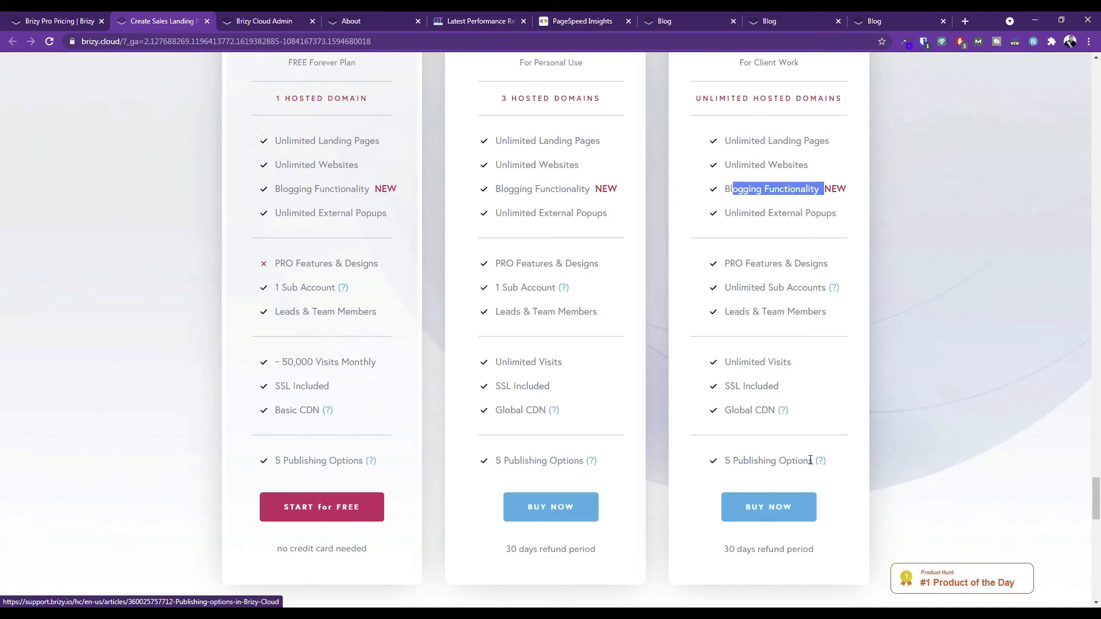
Compare the monthly Studio price with the Personal and Free plans, checking their hosted domains and included features.
scroll(706, 431, up, 5)
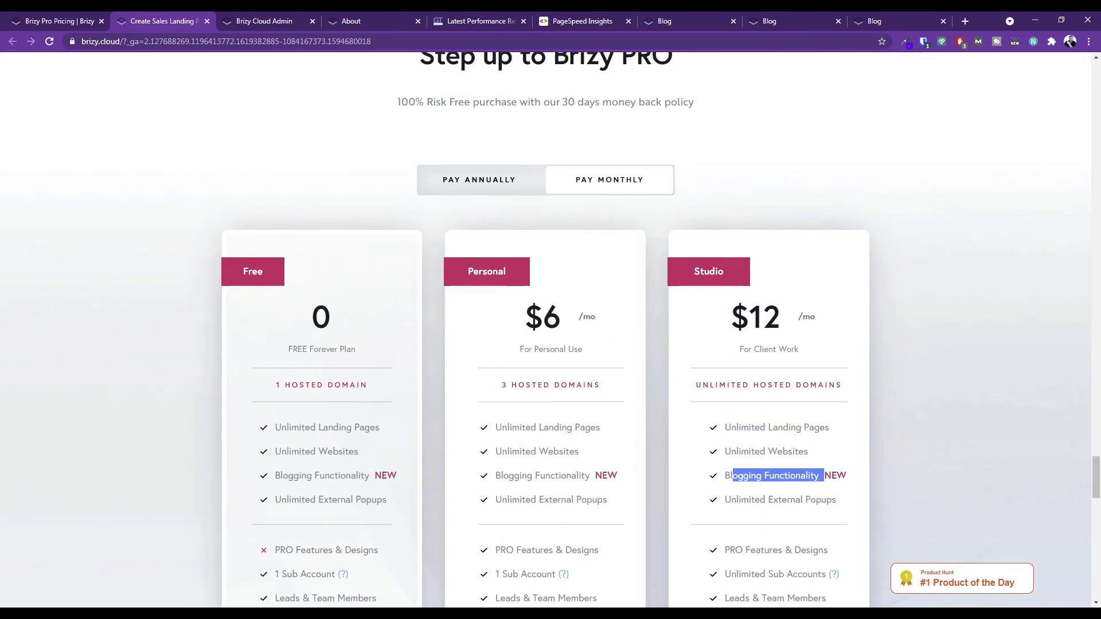
drag(741, 323, 796, 329)
double_click(559, 321)
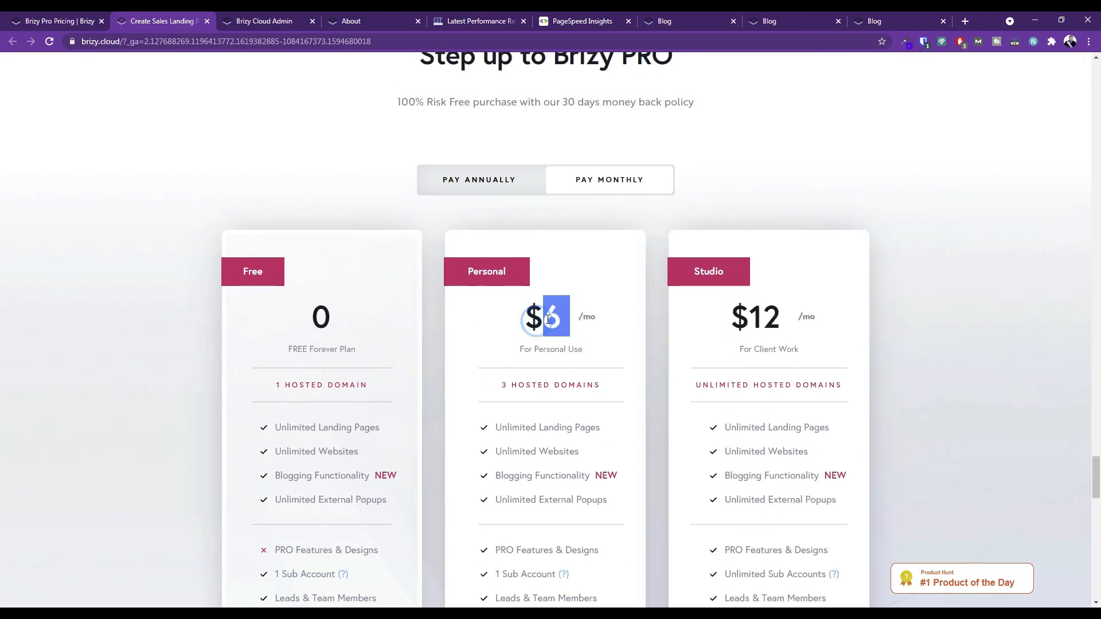
drag(501, 386, 497, 384)
click(334, 341)
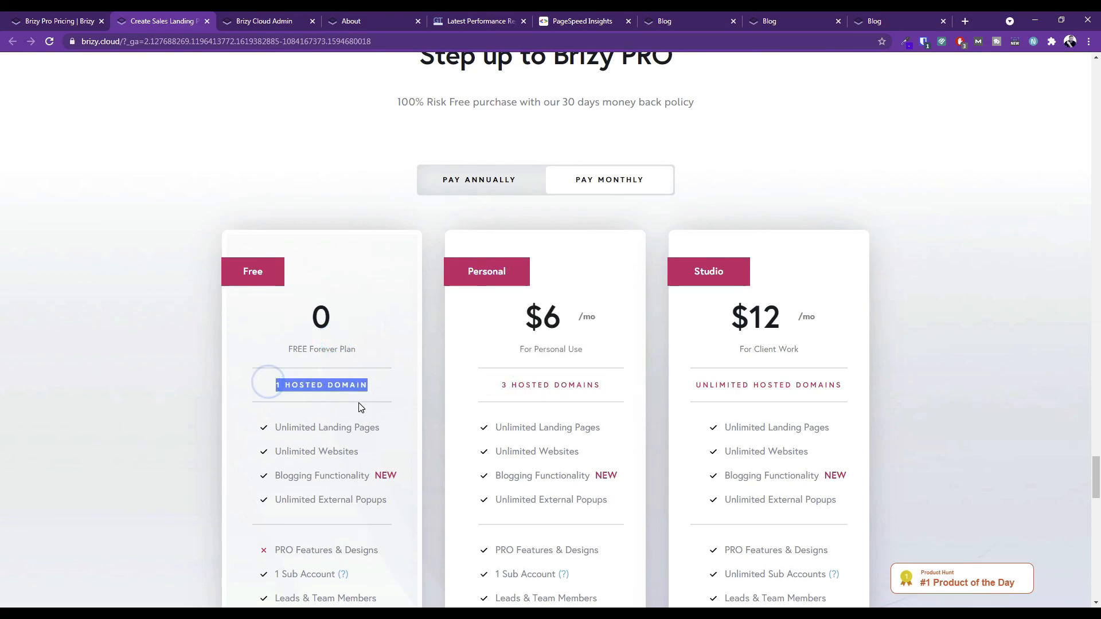
scroll(358, 413, down, 4)
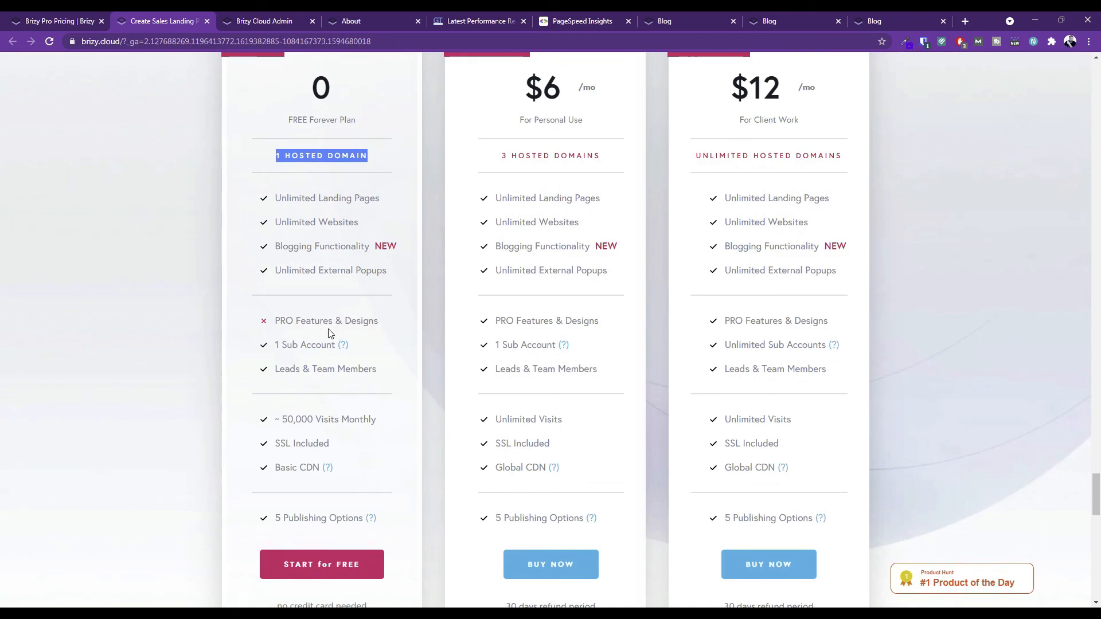
Switch the Brizy Cloud prices back to annual payment, and review the rest of the page up to its opening headline.
scroll(543, 263, up, 5)
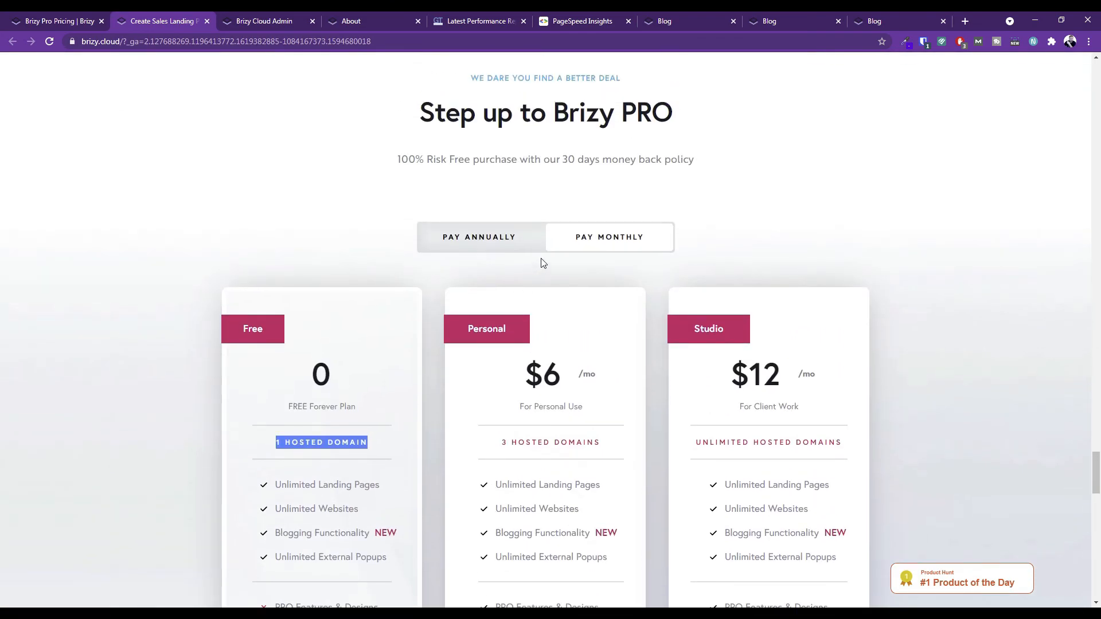
click(502, 242)
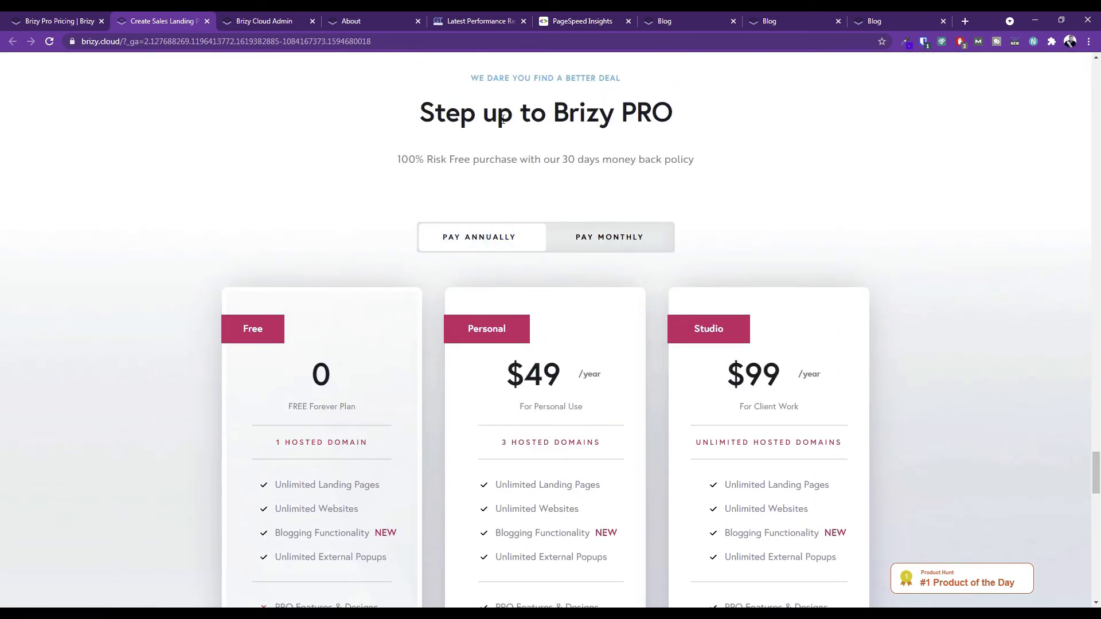
scroll(607, 231, up, 18)
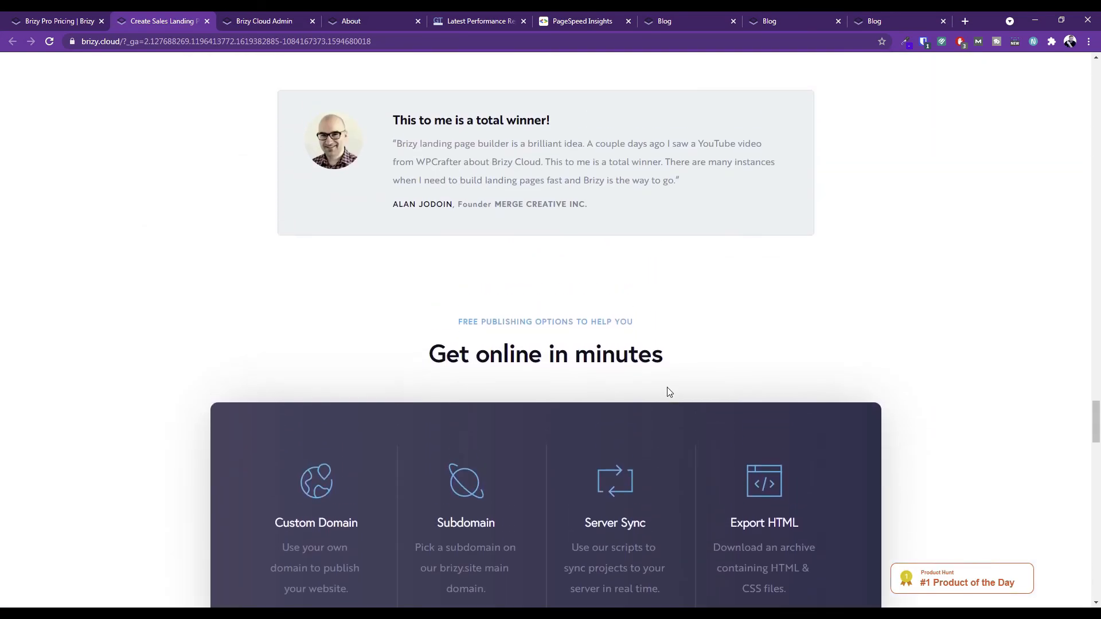
scroll(671, 405, up, 19)
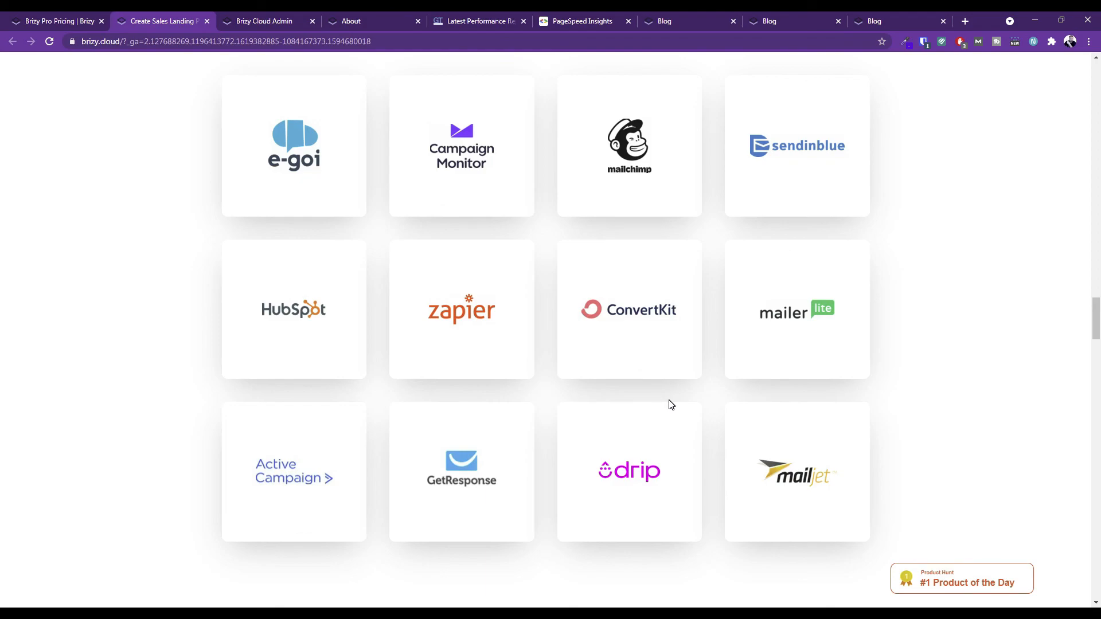
scroll(671, 405, up, 20)
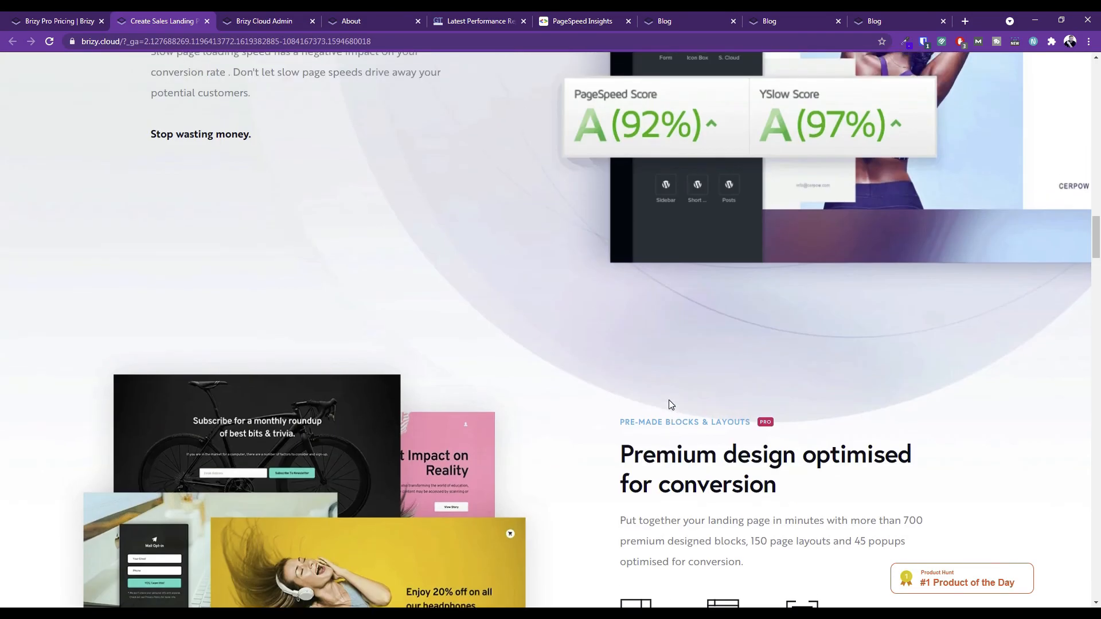
scroll(669, 400, up, 20)
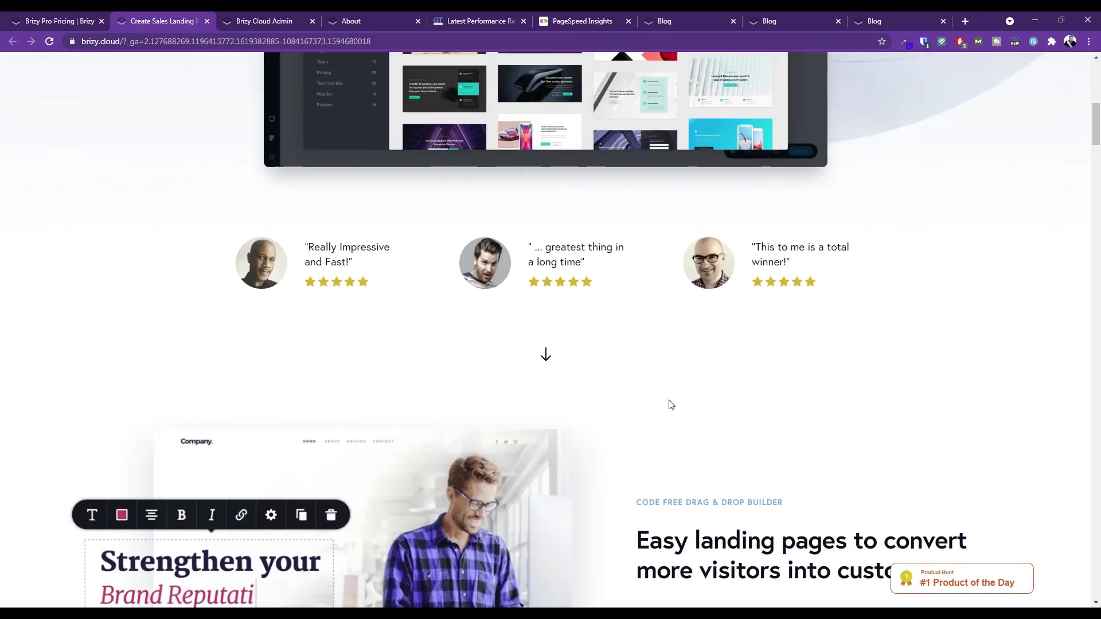
scroll(668, 400, up, 3)
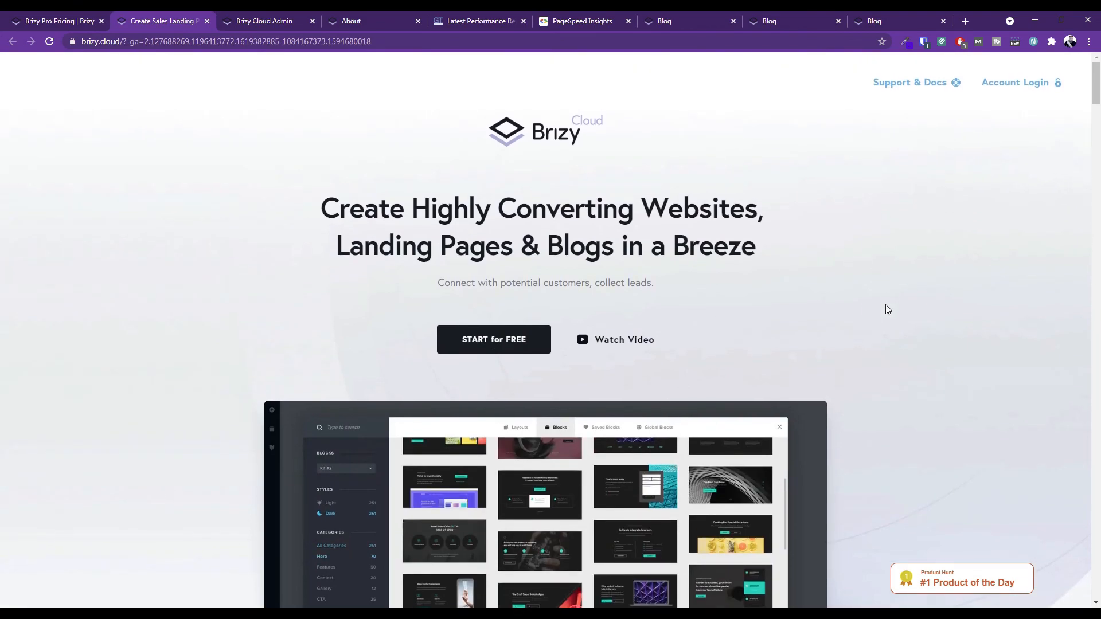